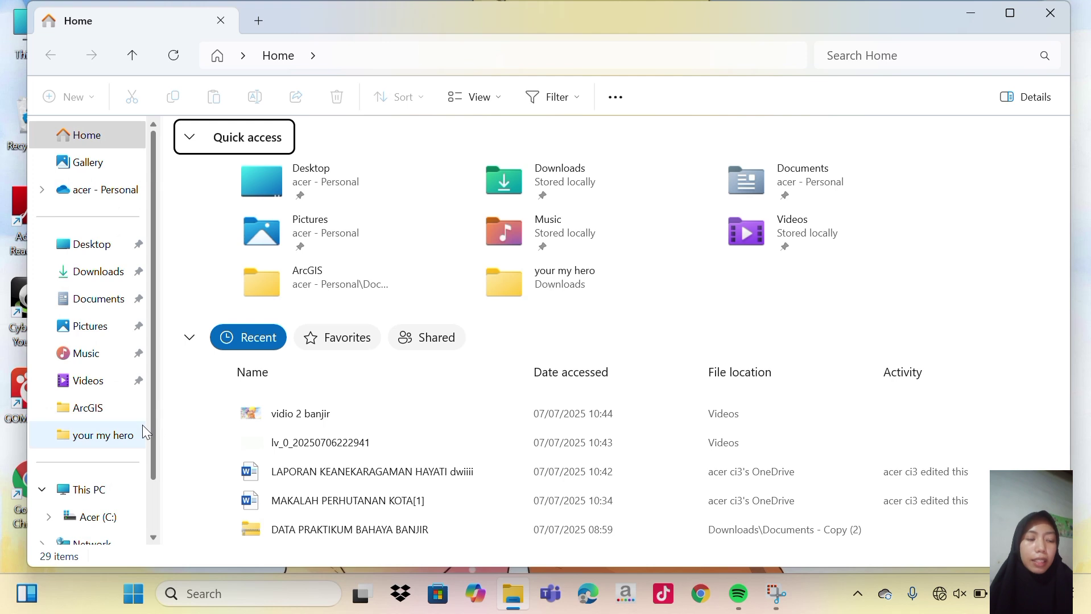
# Make a new folder named ELVIA PETA BANJIR in C:\ and return to the Home page.
pyautogui.click(102, 493)
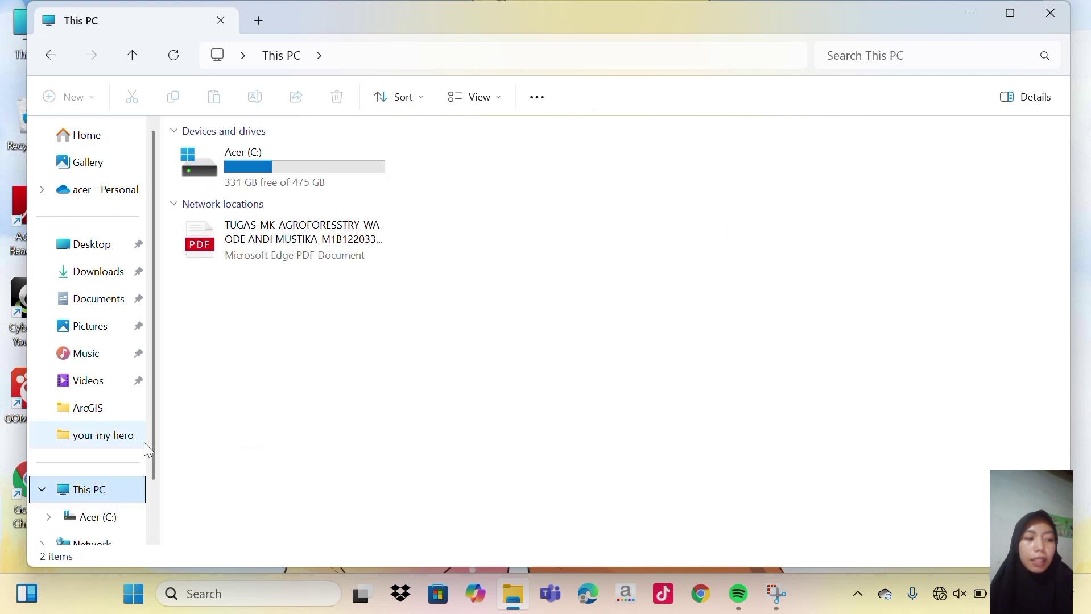
pyautogui.doubleClick(246, 167)
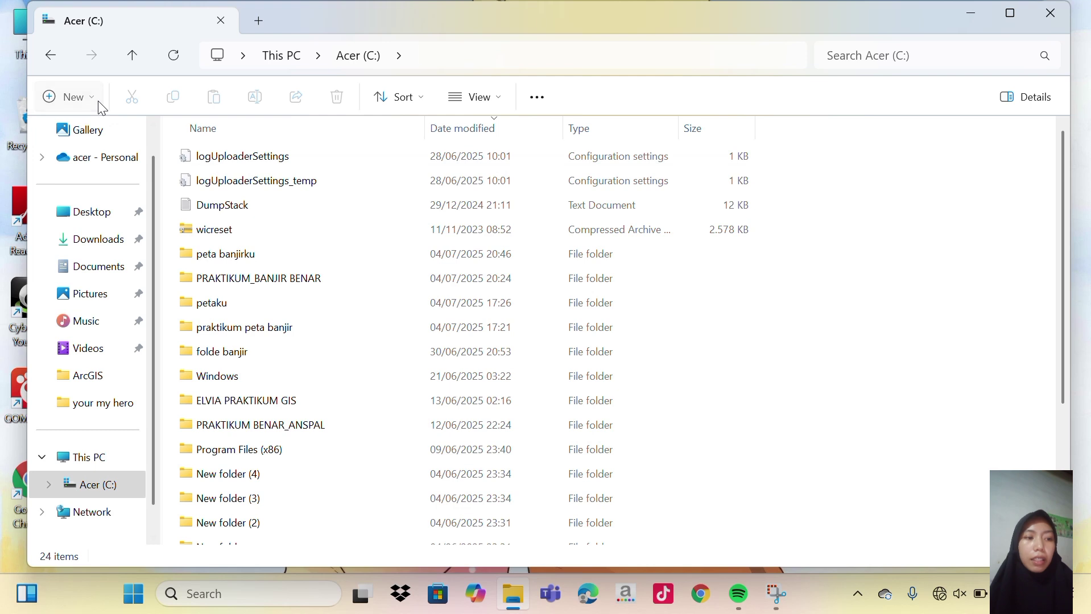
pyautogui.click(98, 106)
pyautogui.click(86, 138)
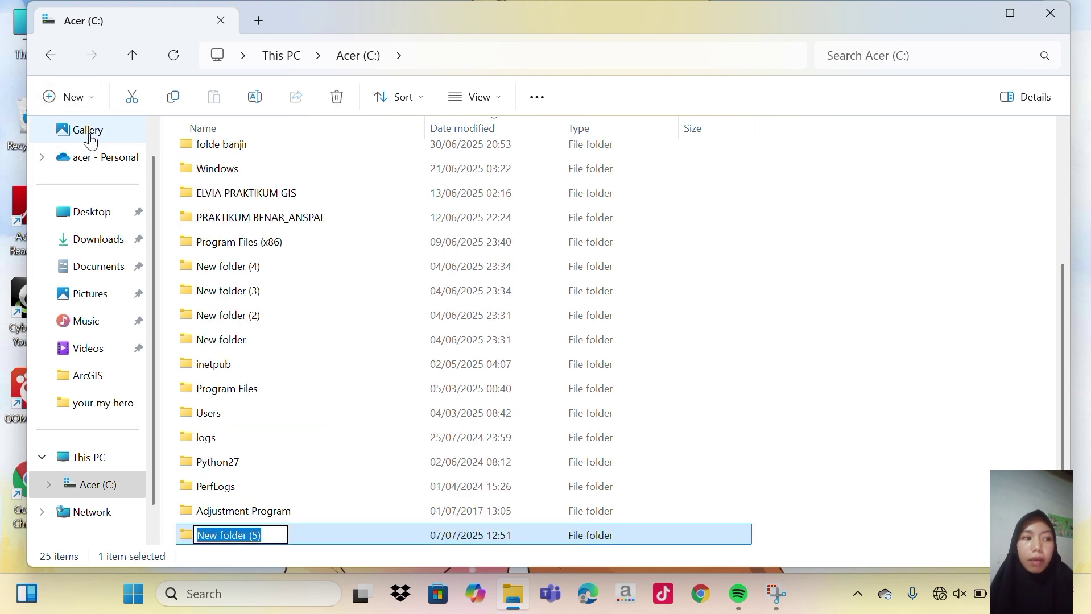
pyautogui.press('BackSpace')
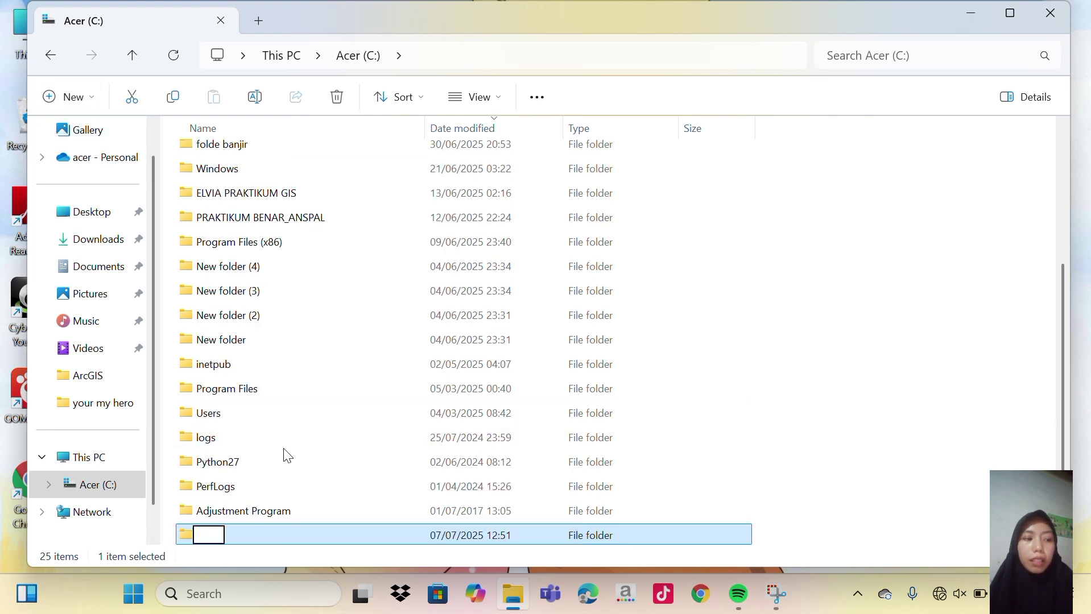
pyautogui.press('capslock')
pyautogui.write('E')
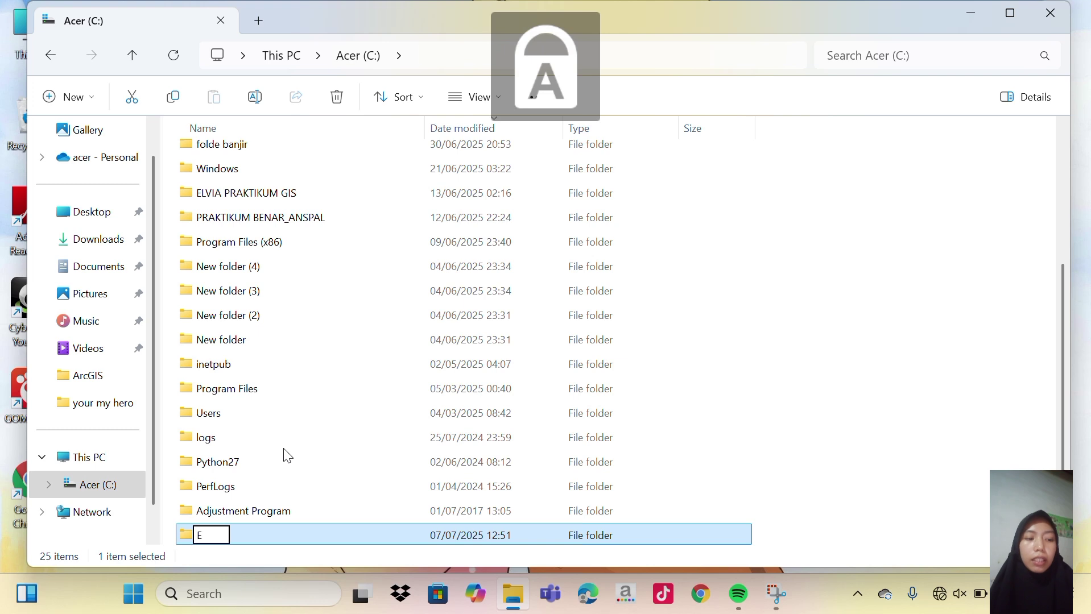
pyautogui.write('LVIA ')
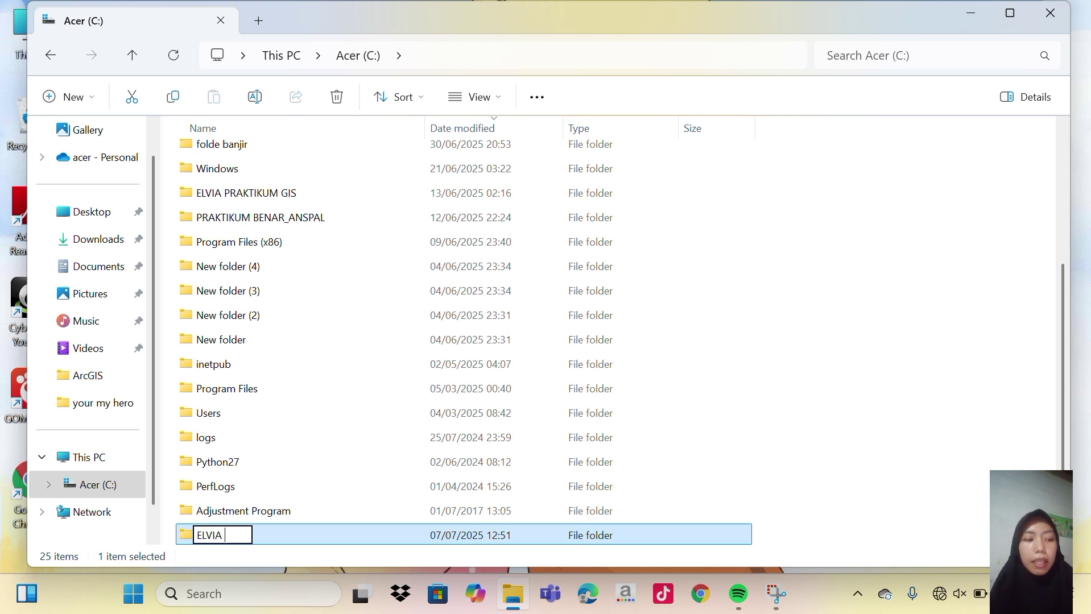
pyautogui.write('PETA ')
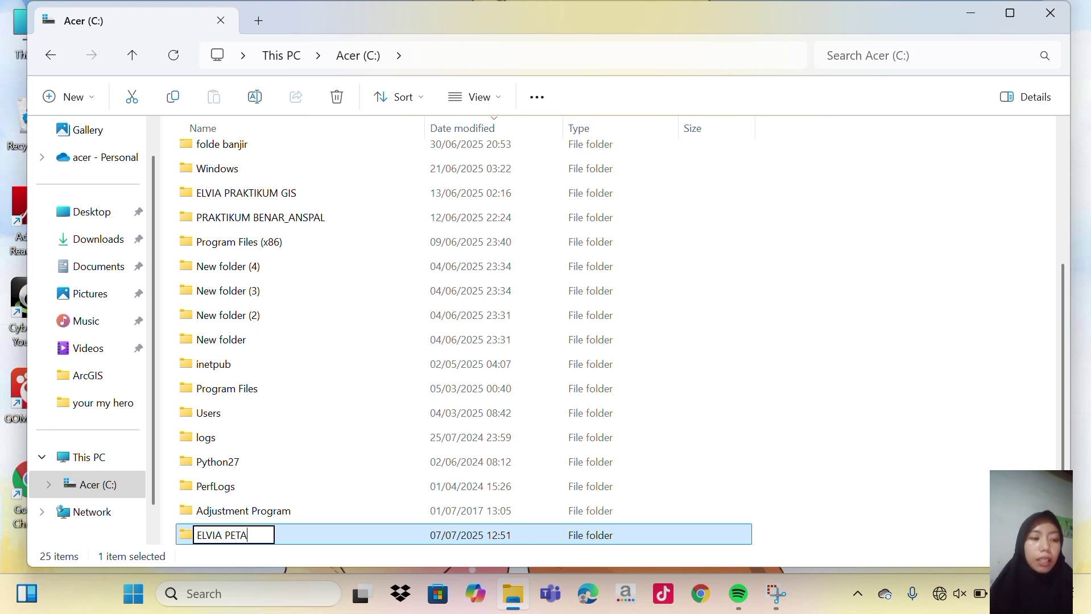
pyautogui.write('BANJIR')
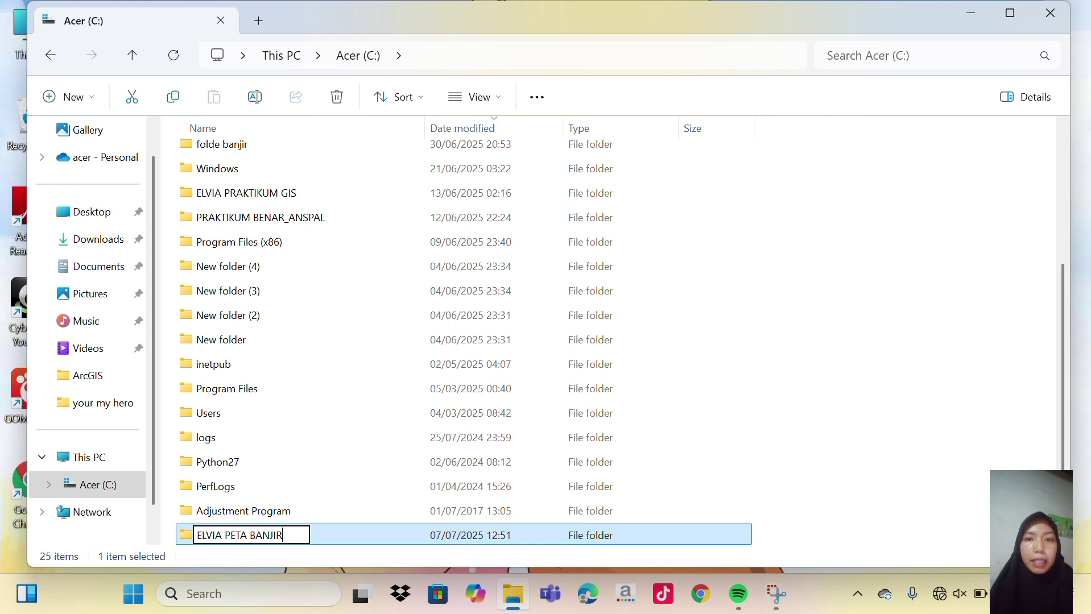
pyautogui.click(882, 438)
pyautogui.scroll(1, 152, 458)
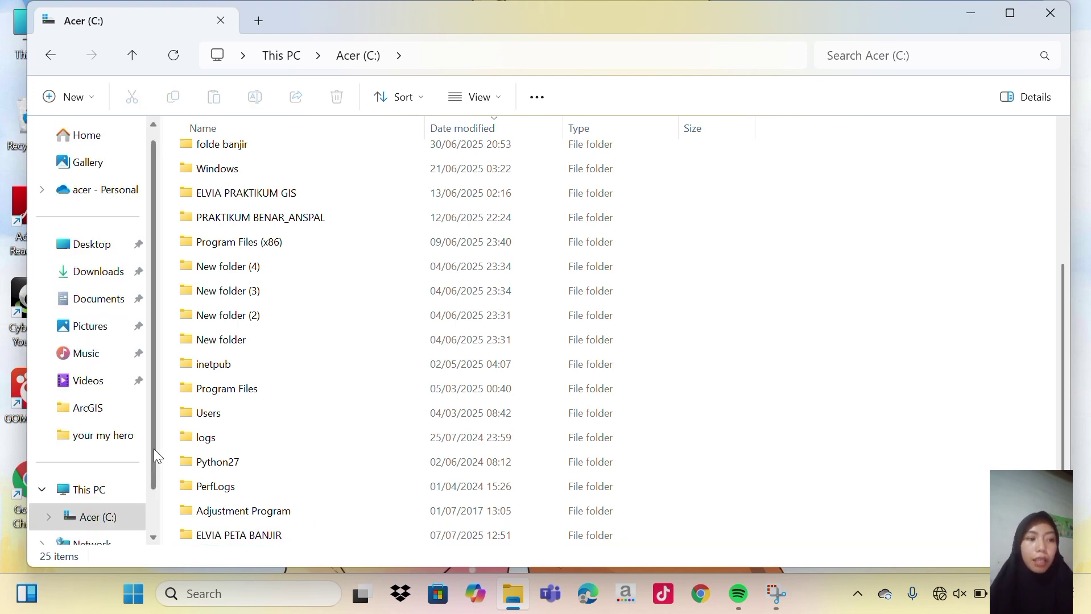
pyautogui.click(64, 135)
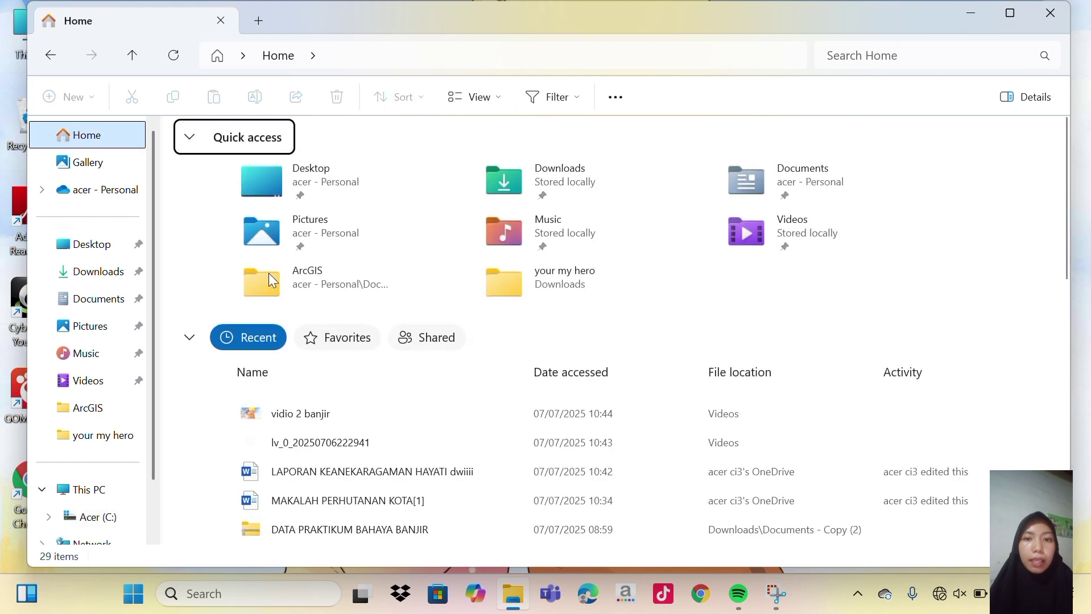
# Open the recent archive and copy its DATA PRAKTIKUM BAHAYA BANJIR folder.
pyautogui.scroll(-1, 378, 426)
pyautogui.doubleClick(378, 451)
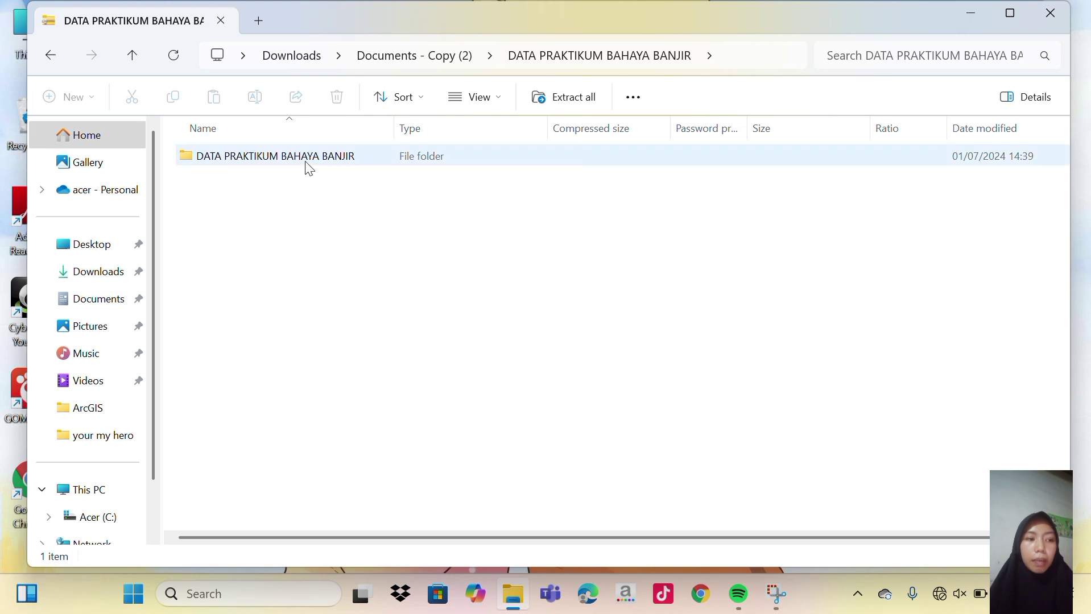
pyautogui.rightClick(308, 167)
pyautogui.click(348, 237)
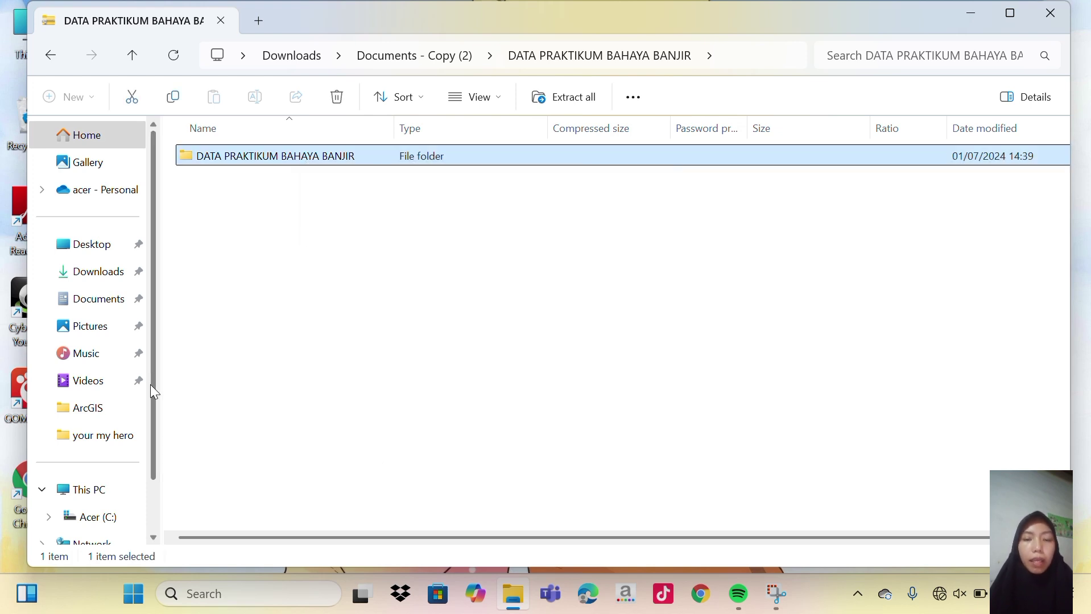
# Paste the copied folder into C:\ELVIA PETA BANJIR and check its contents.
pyautogui.scroll(-2, 154, 467)
pyautogui.click(108, 433)
pyautogui.doubleClick(329, 158)
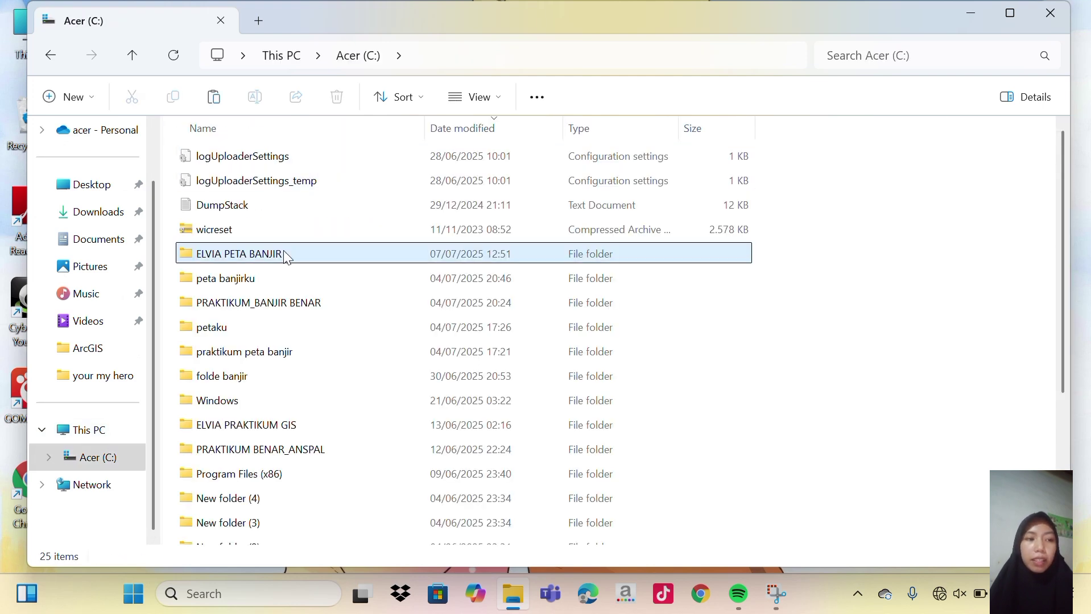
pyautogui.doubleClick(284, 254)
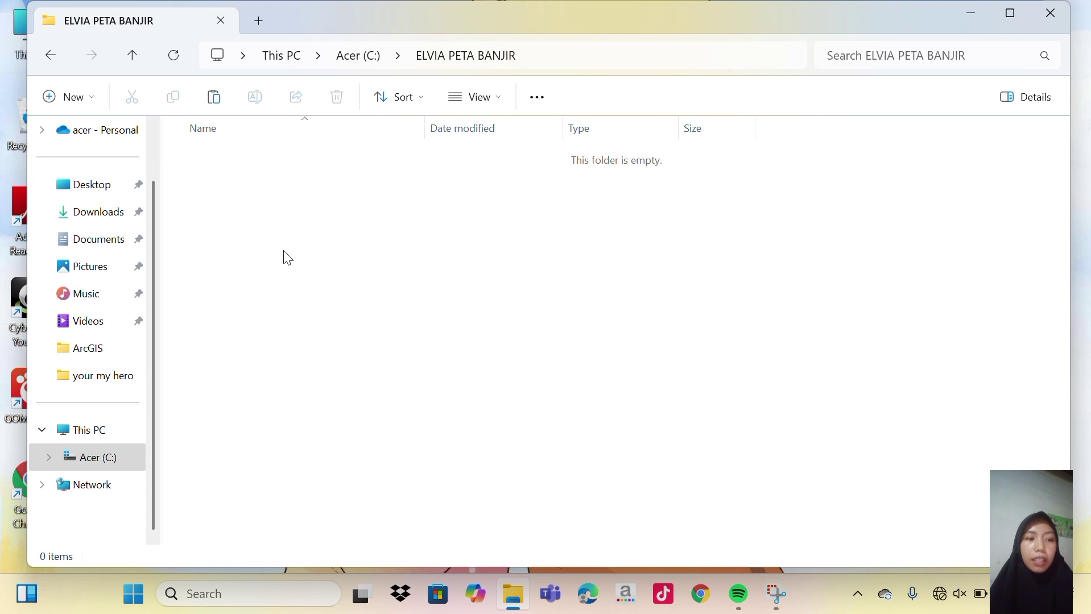
pyautogui.rightClick(287, 258)
pyautogui.click(316, 263)
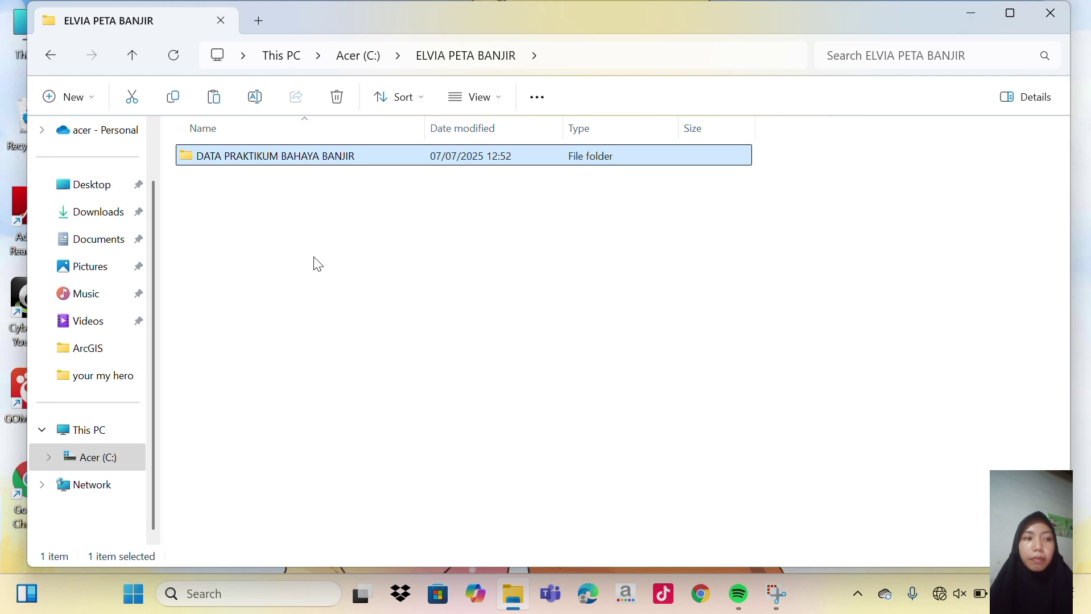
pyautogui.doubleClick(326, 158)
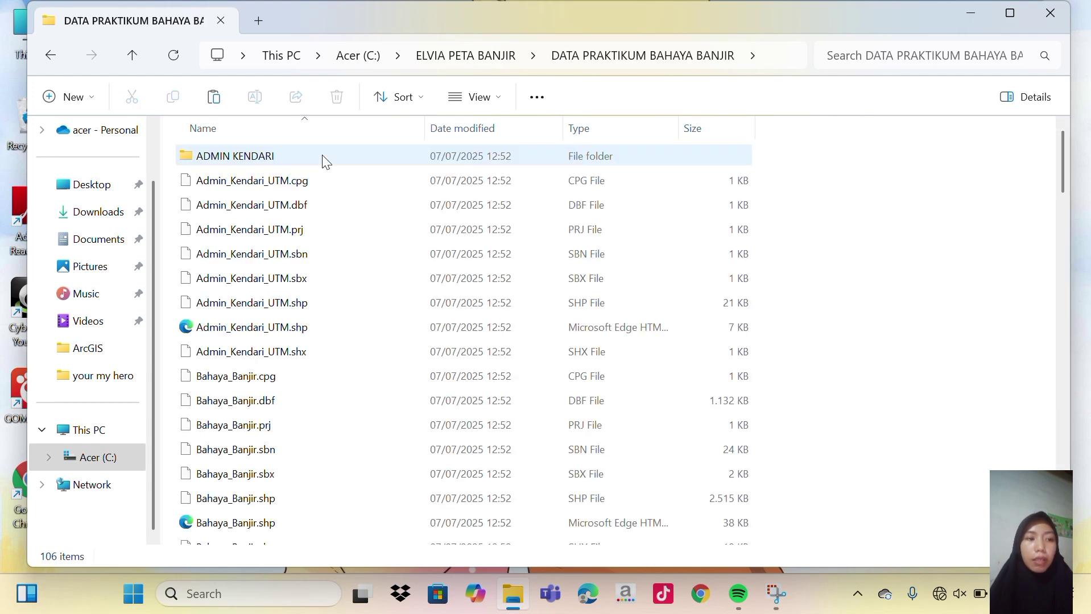
pyautogui.click(49, 58)
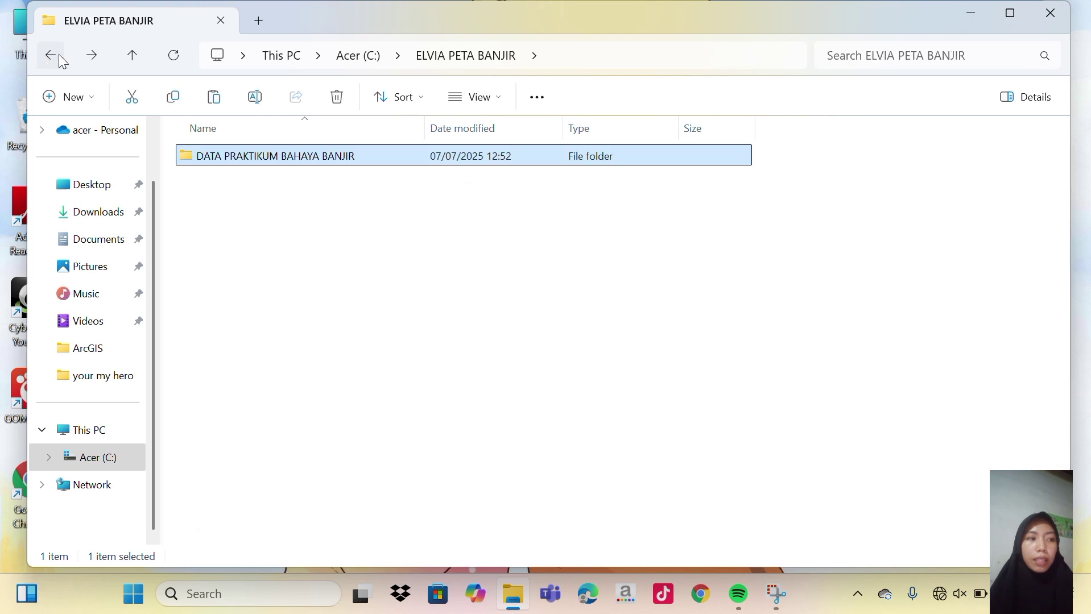
pyautogui.click(446, 35)
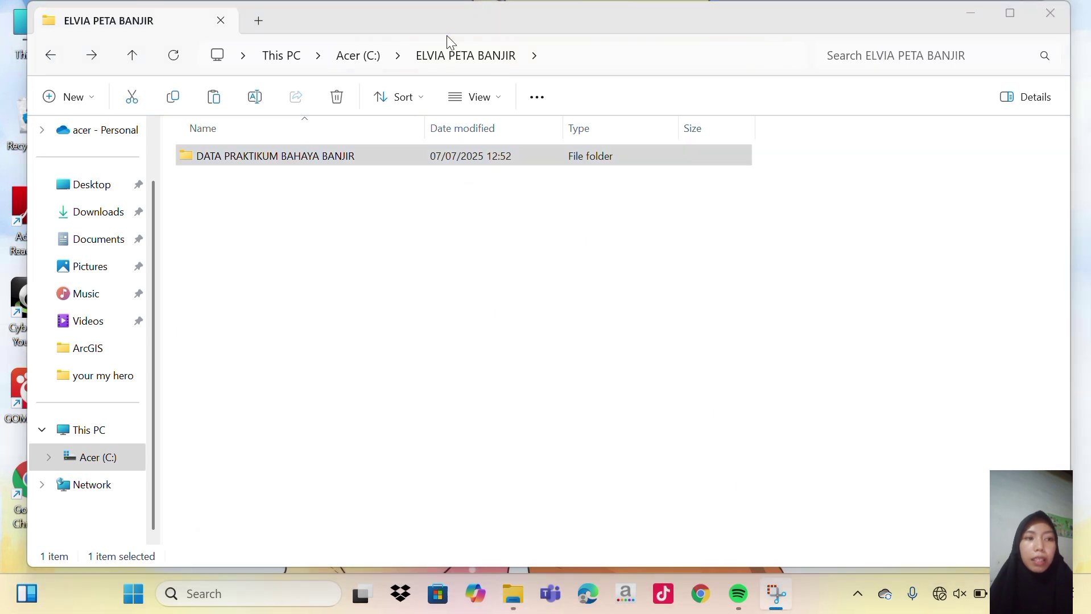
# Close Explorer, start ArcMap 10.8 with a blank map, and bring up Add Data.
pyautogui.click(1049, 9)
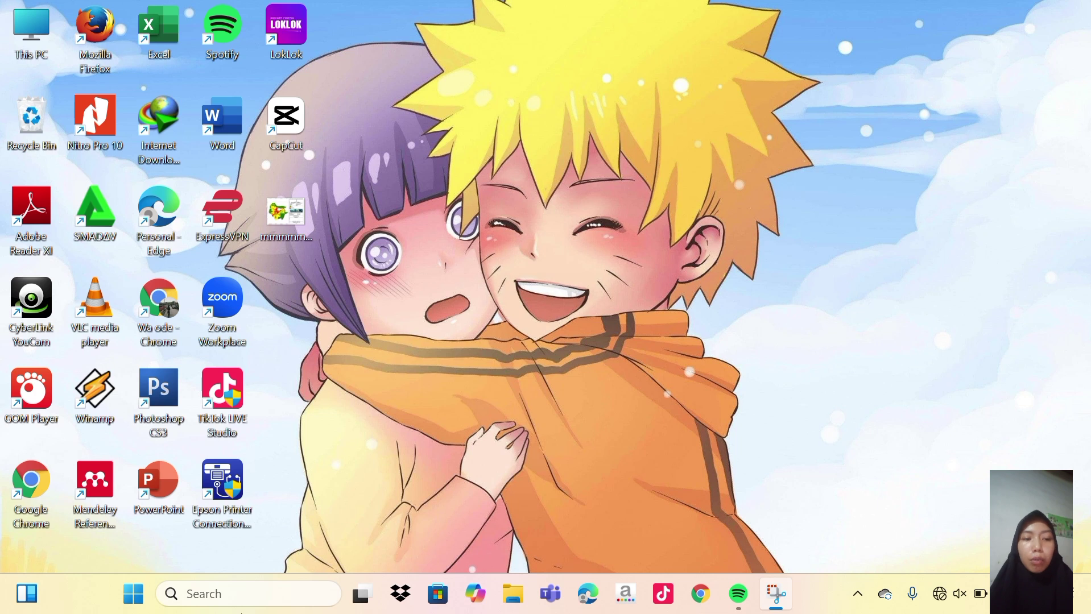
pyautogui.click(243, 603)
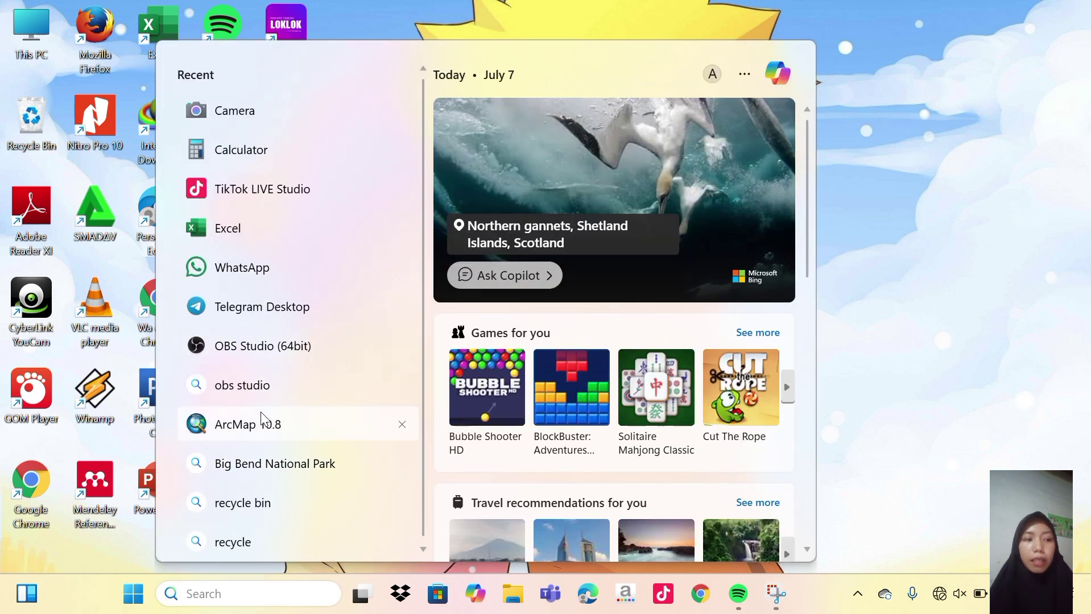
pyautogui.click(262, 422)
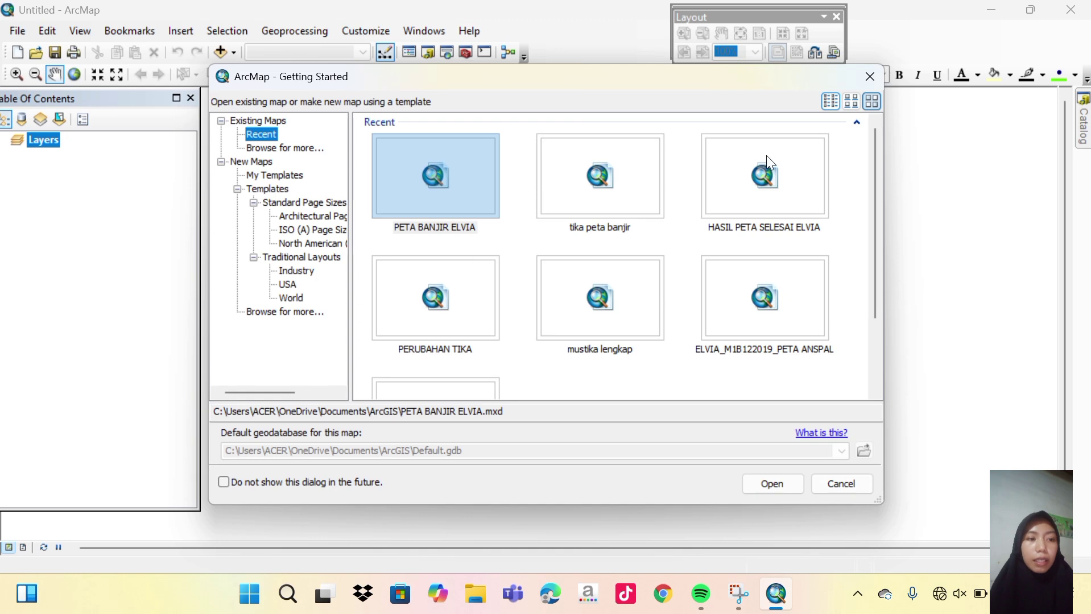
pyautogui.click(874, 74)
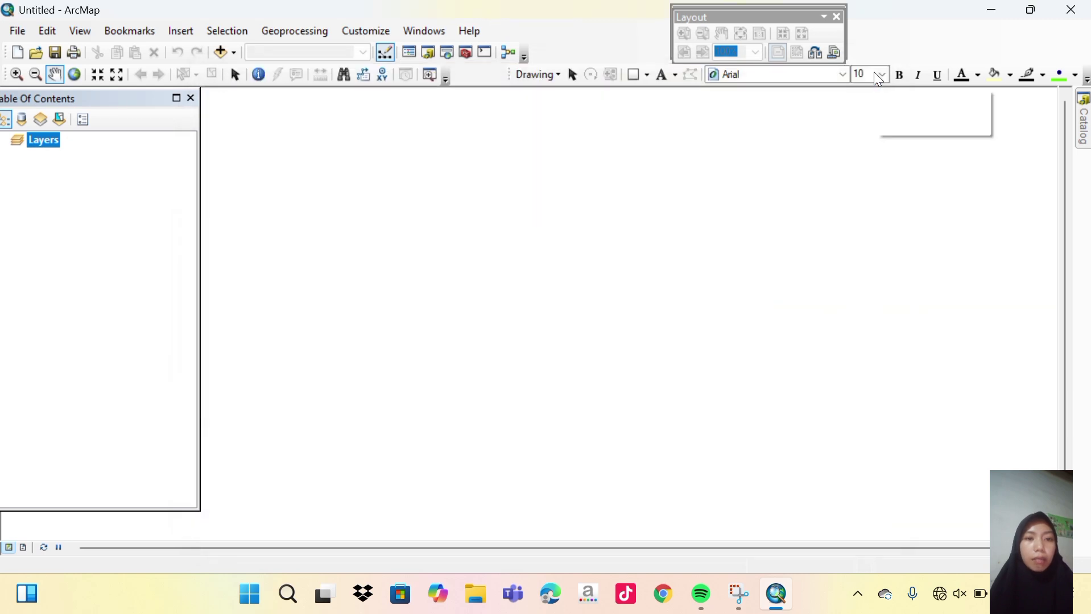
pyautogui.click(232, 52)
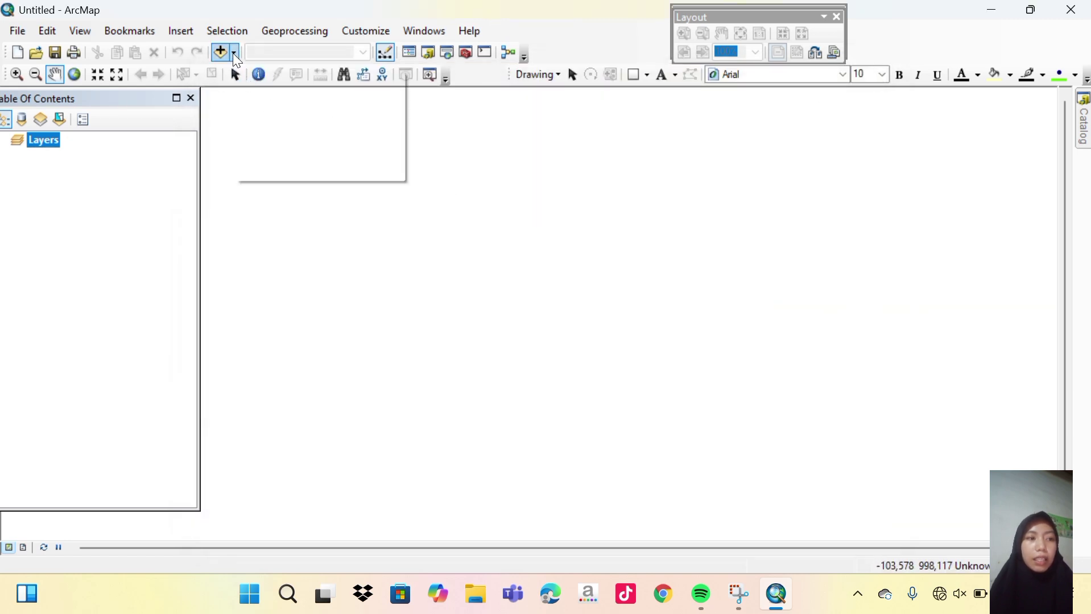
pyautogui.click(253, 73)
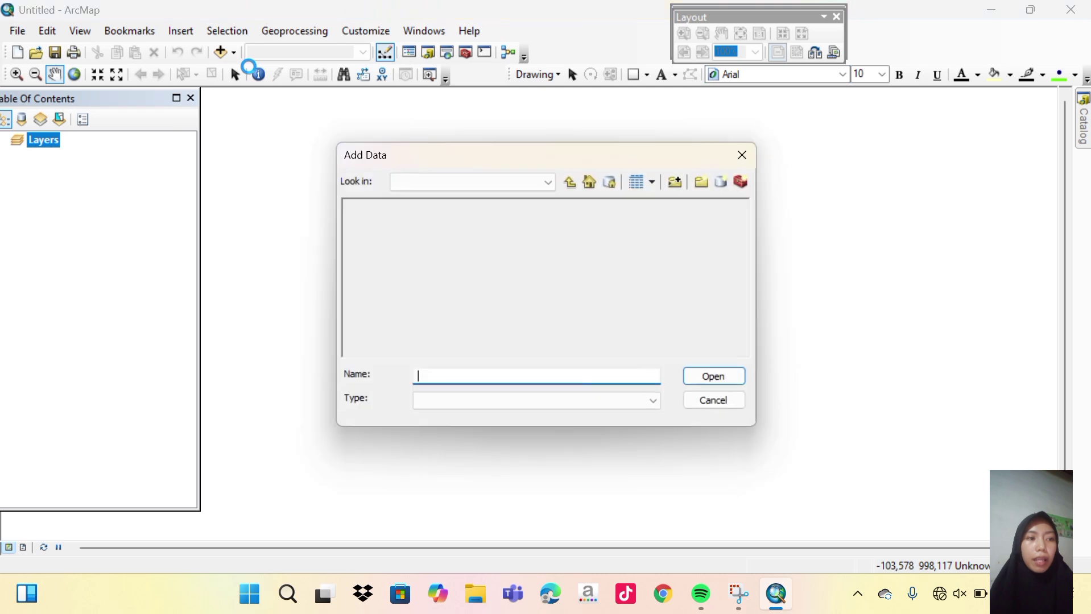
# Connect the C:\ELVIA PETA BANJIR\DATA PRAKTIKUM BAHAYA BANJIR folder and browse into it.
pyautogui.click(675, 182)
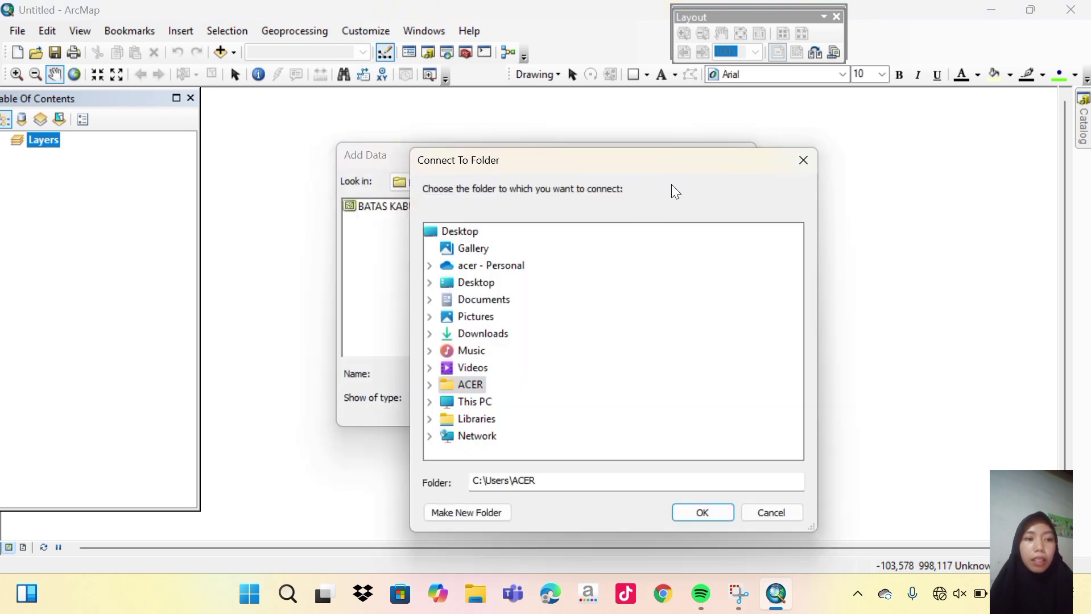
pyautogui.doubleClick(466, 403)
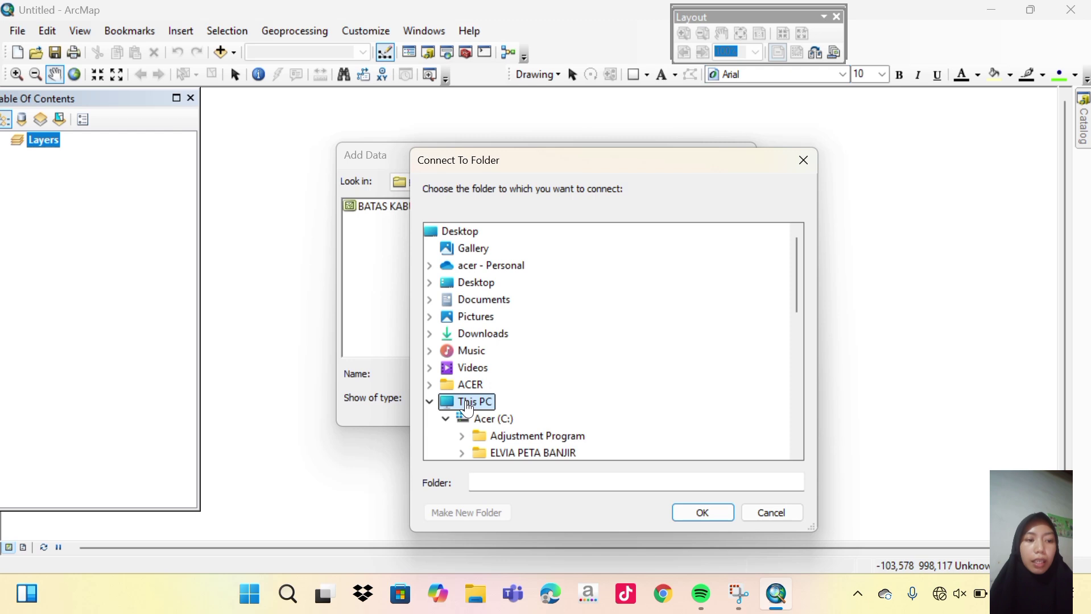
pyautogui.scroll(-1, 466, 407)
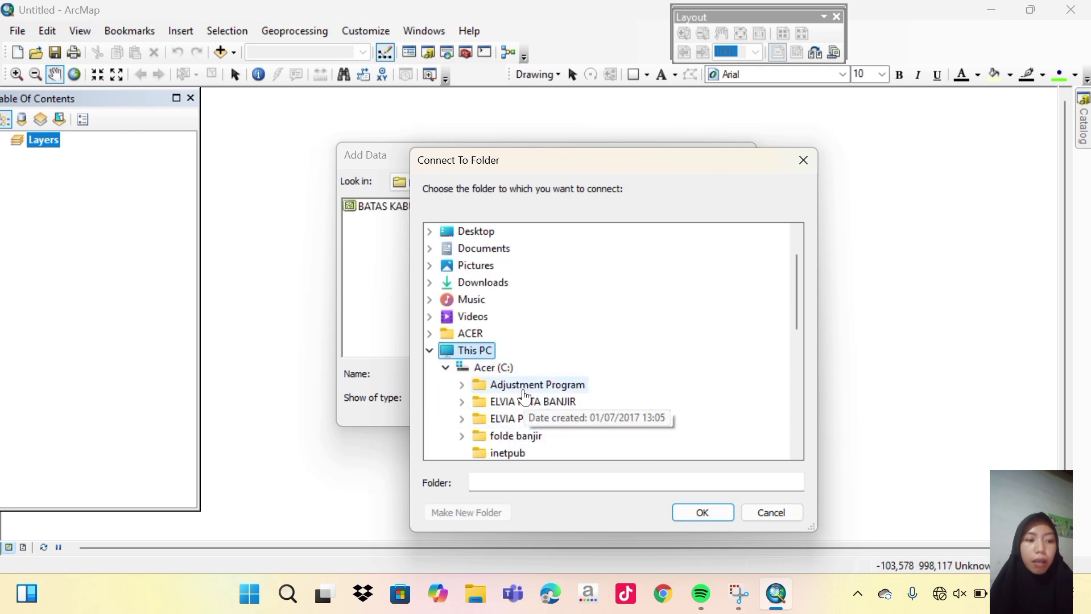
pyautogui.doubleClick(524, 401)
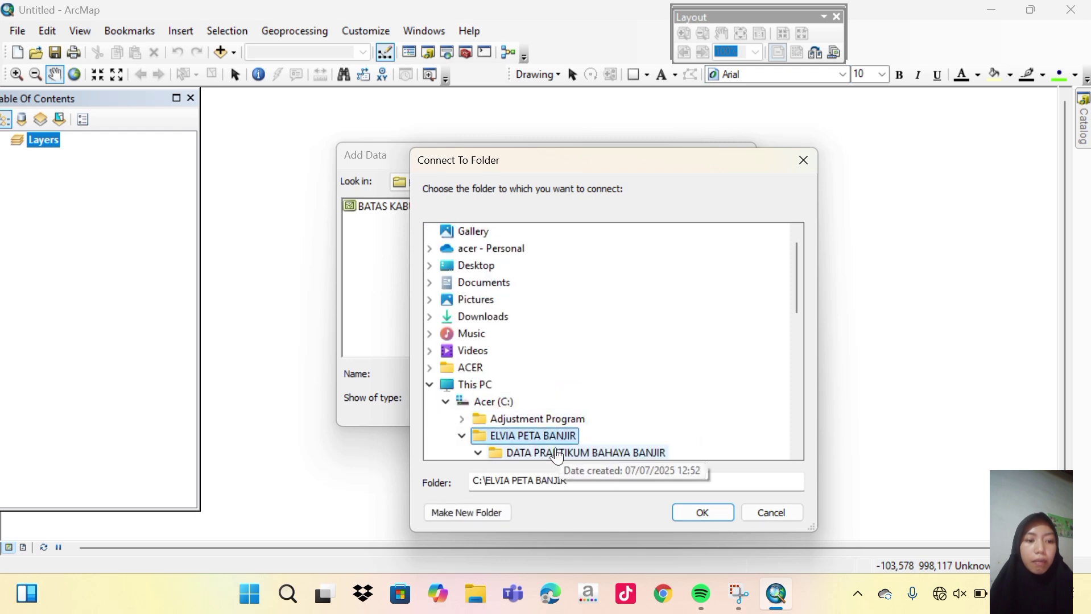
pyautogui.click(556, 455)
pyautogui.click(690, 518)
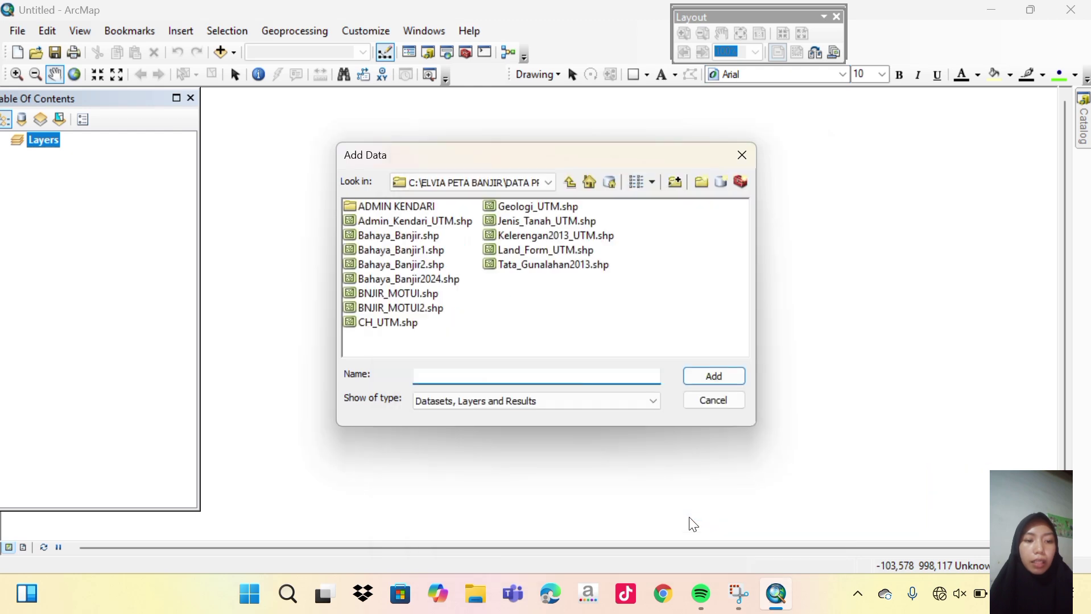
pyautogui.click(553, 188)
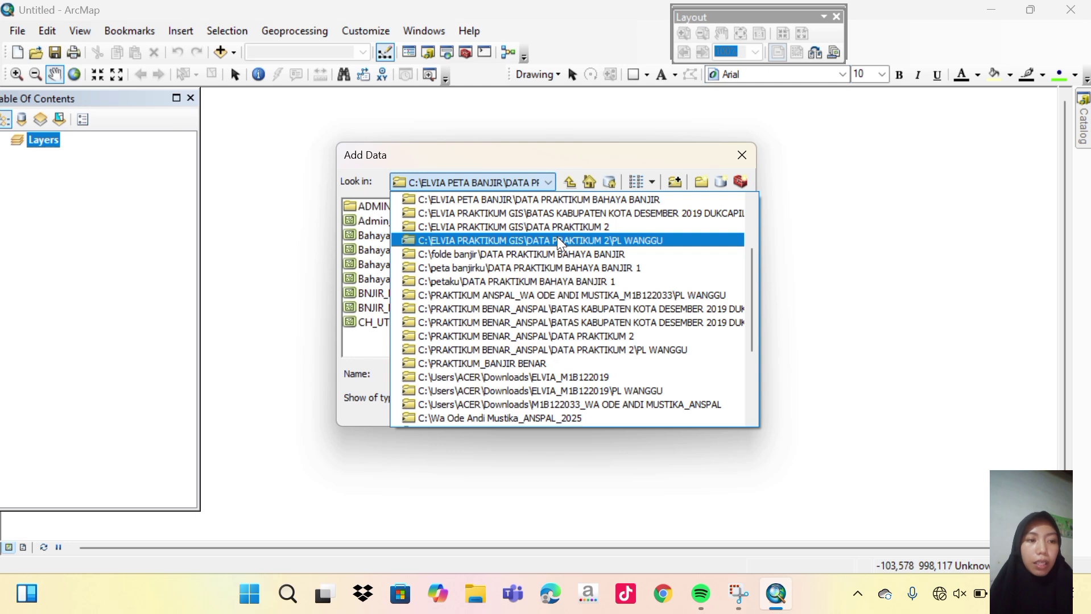
pyautogui.click(546, 201)
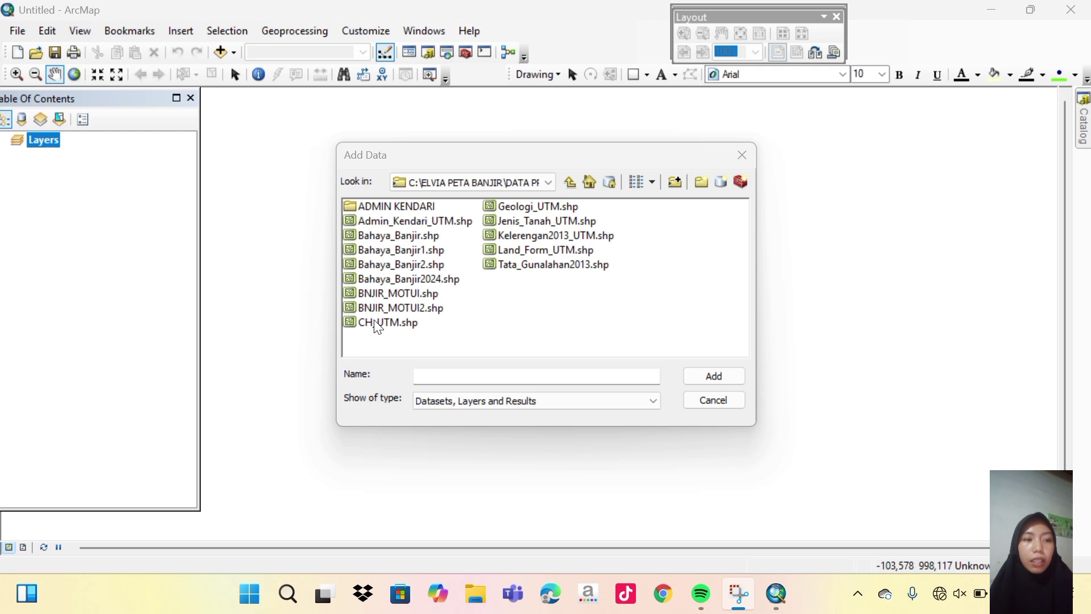
# Add CH_UTM, Geologi_UTM, Jenis_Tanah_UTM, Kelerengan2013_UTM, Land_Form_UTM and Tata_Gunalahan2013 to the map.
pyautogui.click(377, 325)
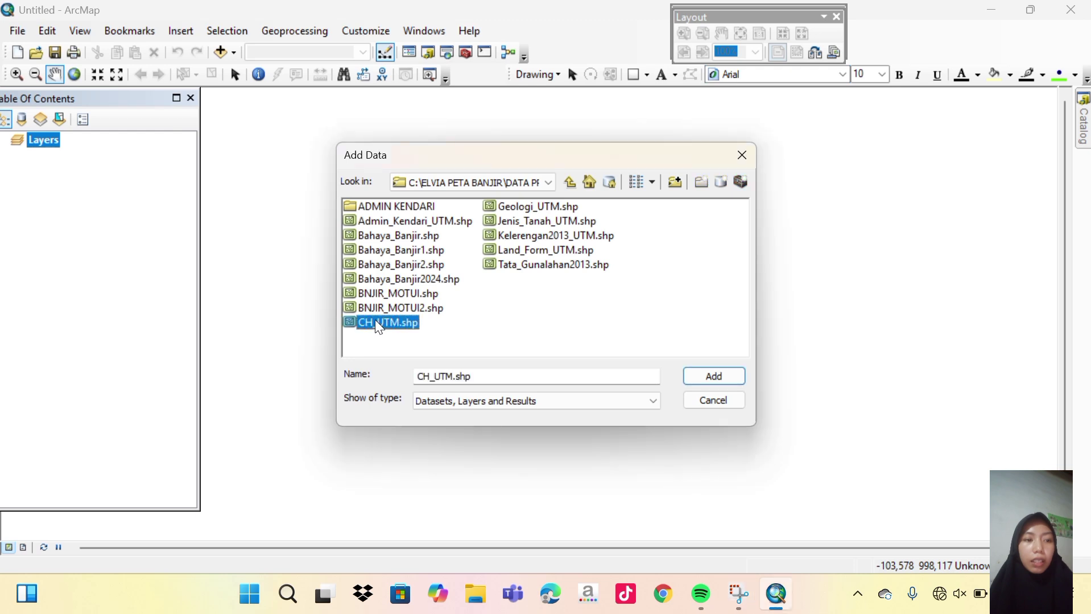
pyautogui.keyDown('ctrl'); pyautogui.click(497, 208); pyautogui.keyUp('ctrl')
pyautogui.keyDown('ctrl'); pyautogui.click(500, 223); pyautogui.keyUp('ctrl')
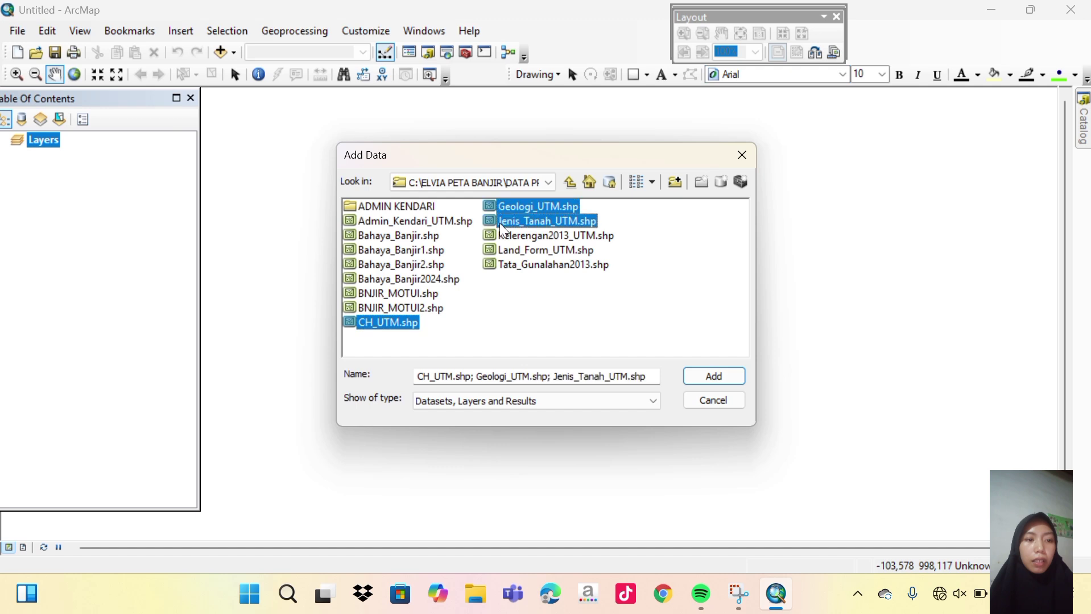
pyautogui.keyDown('ctrl'); pyautogui.click(504, 236); pyautogui.keyUp('ctrl')
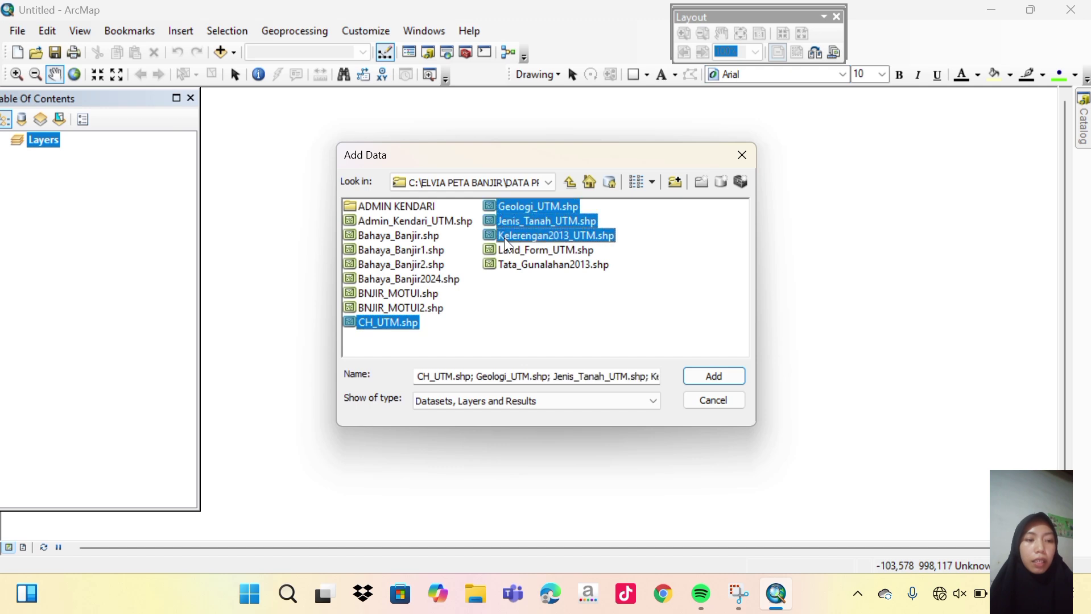
pyautogui.keyDown('ctrl'); pyautogui.click(512, 251); pyautogui.keyUp('ctrl')
pyautogui.keyDown('ctrl'); pyautogui.click(515, 267); pyautogui.keyUp('ctrl')
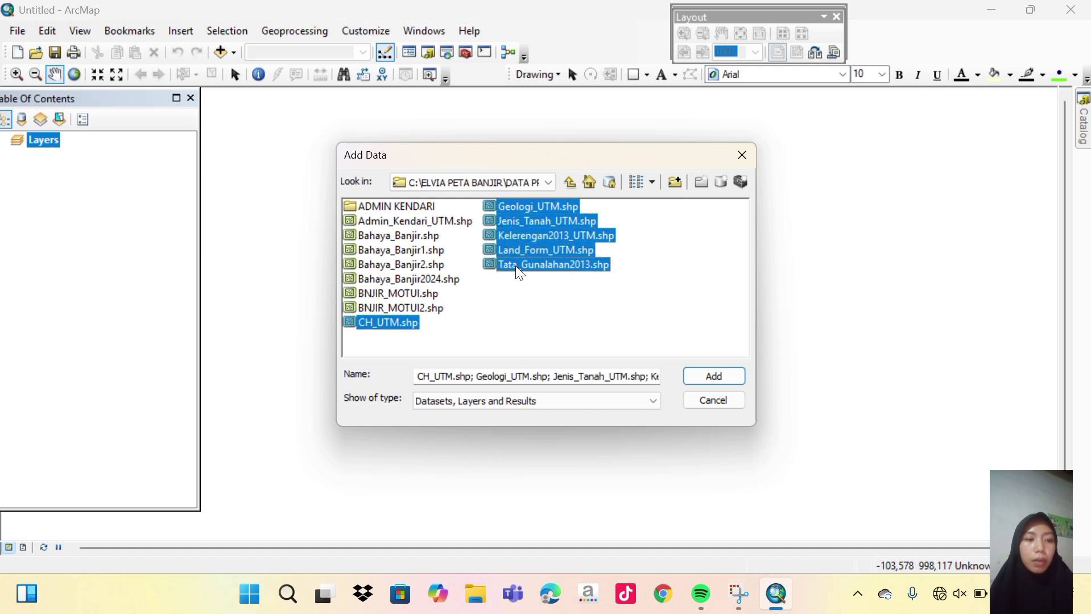
pyautogui.click(719, 371)
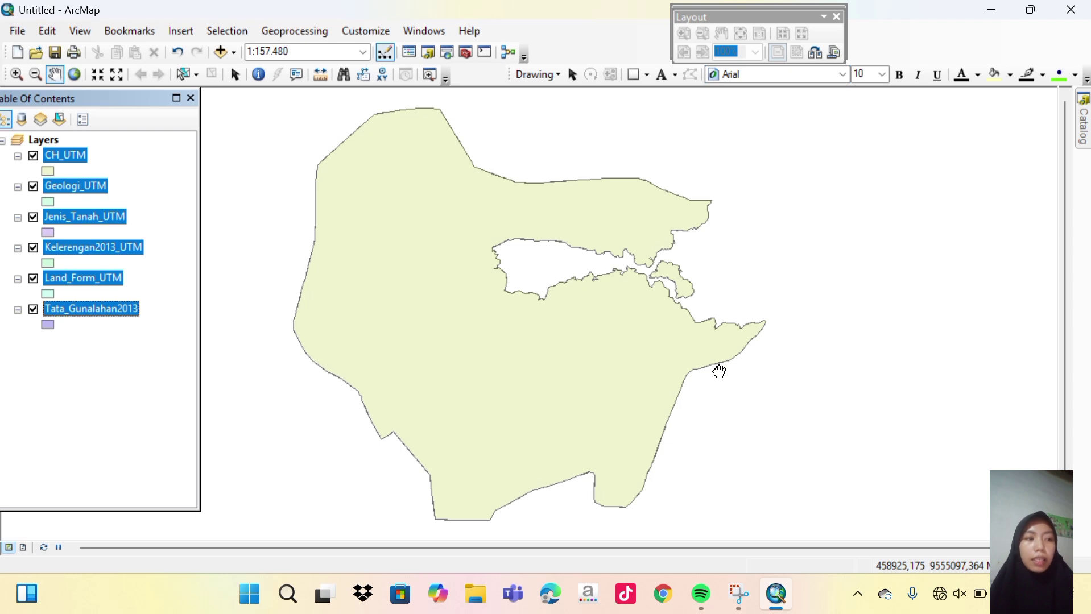
# Pan the map so the district polygon sits centred in the data frame.
pyautogui.moveTo(614, 336); pyautogui.dragTo(658, 333)
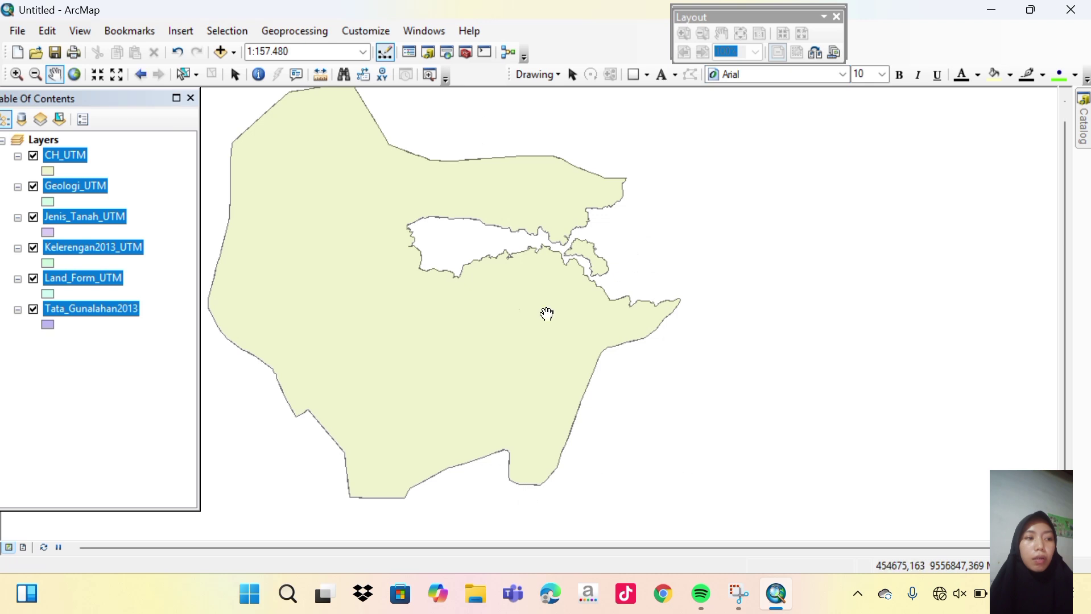
pyautogui.moveTo(506, 307); pyautogui.dragTo(677, 327)
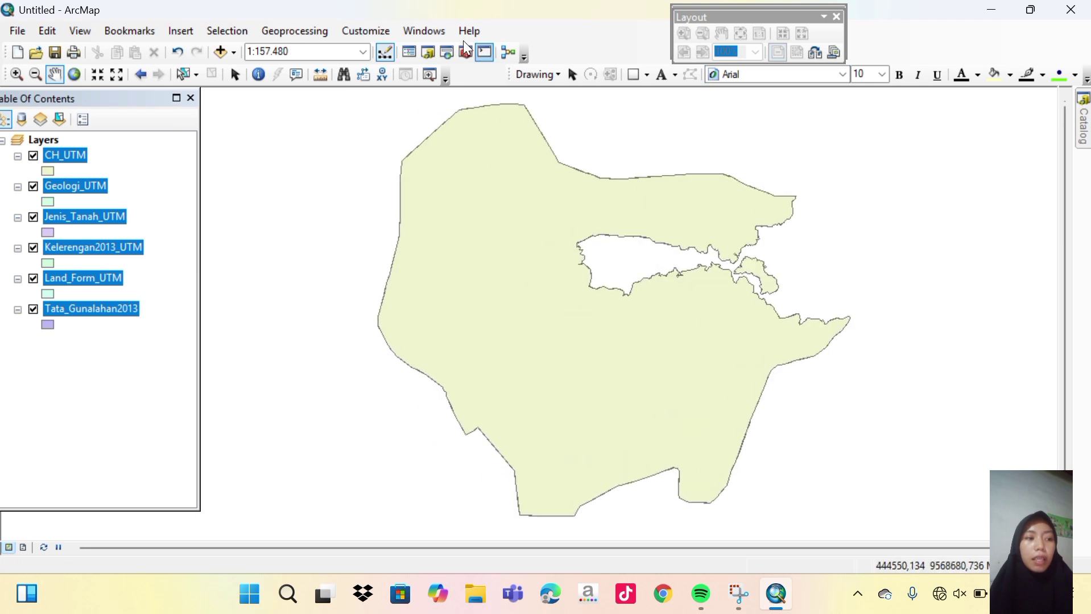
pyautogui.press('super+shift+s')
pyautogui.press('Escape')
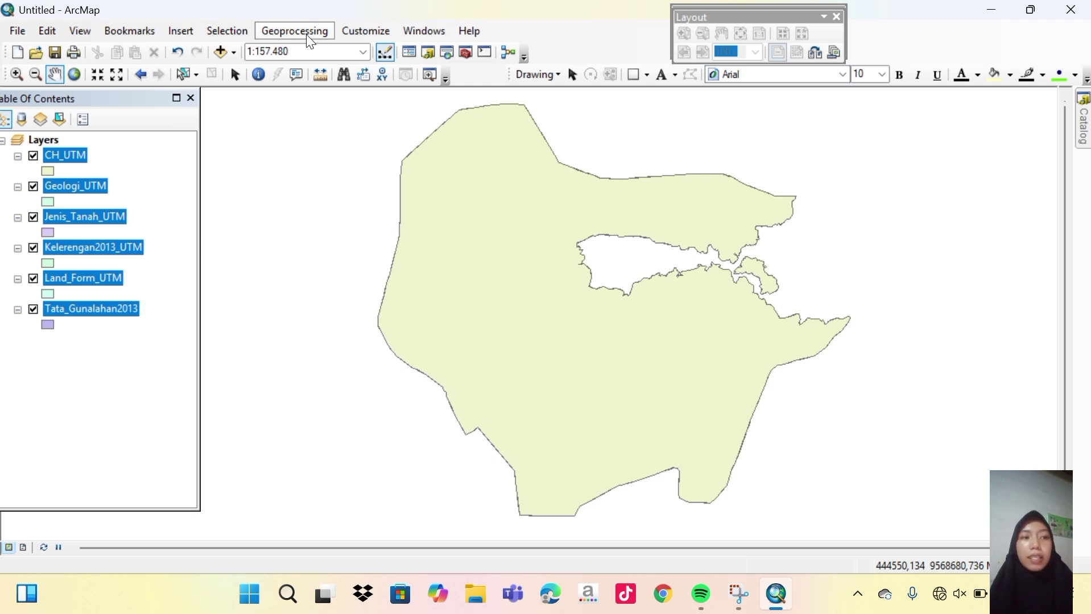
# Start the Intersect tool with CH_UTM, Geologi_UTM and Jenis_Tanah_UTM as inputs.
pyautogui.click(306, 34)
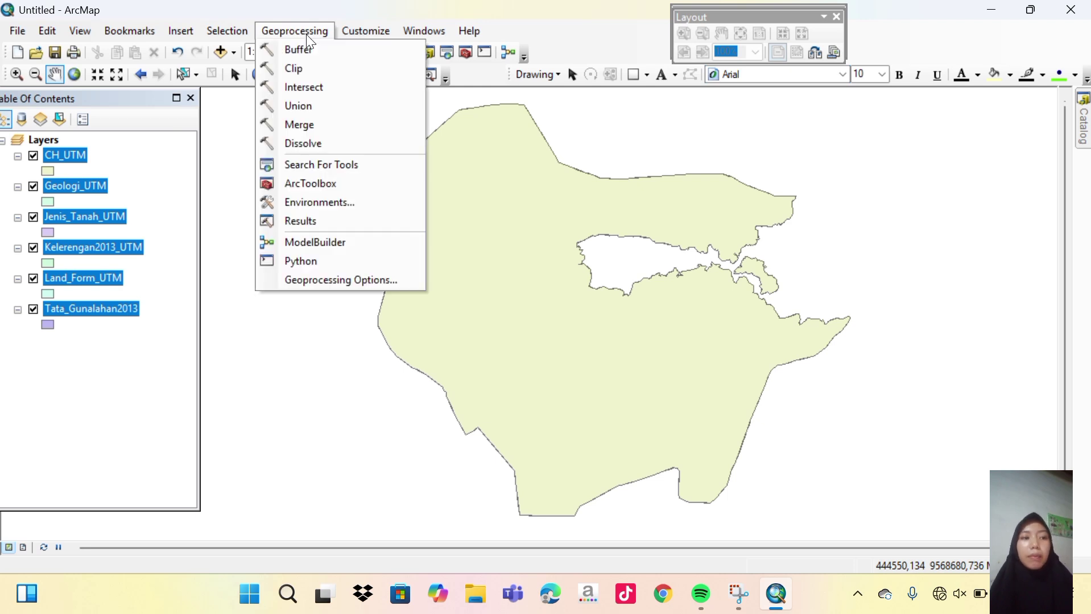
pyautogui.click(306, 83)
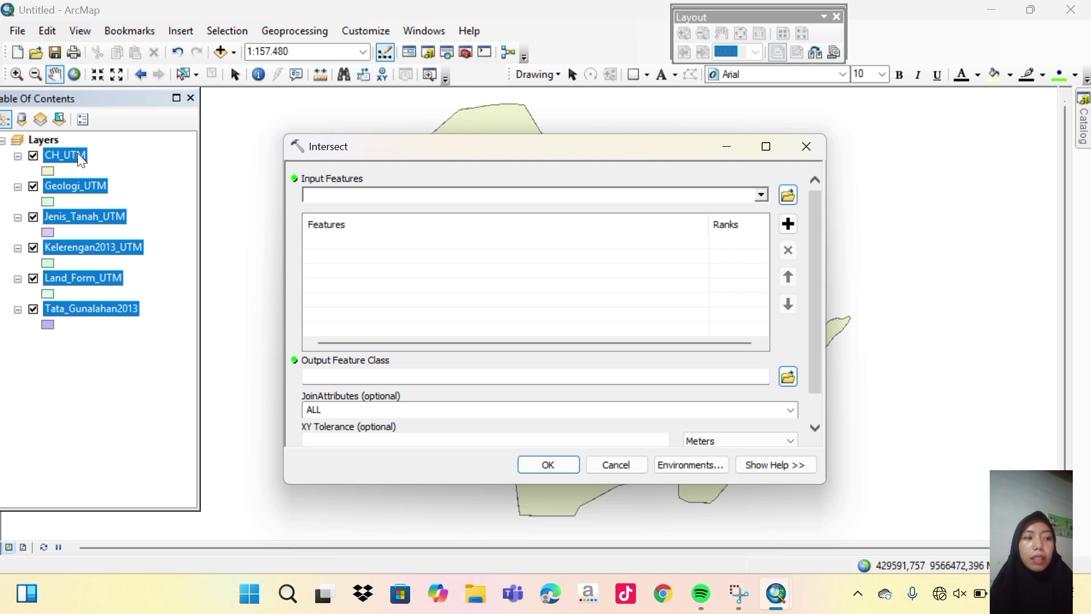
pyautogui.click(760, 195)
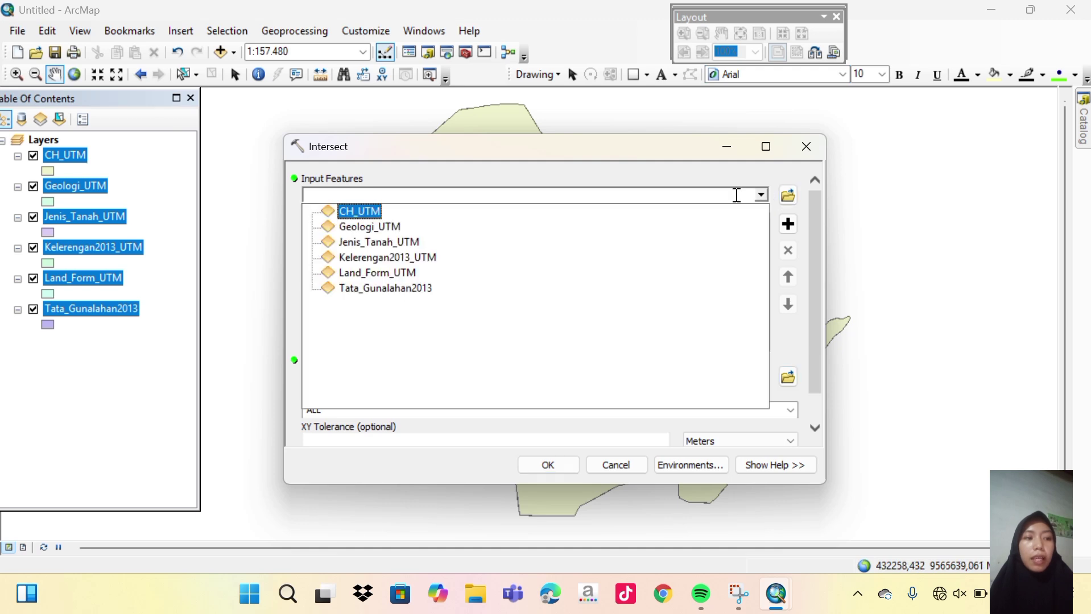
pyautogui.click(378, 212)
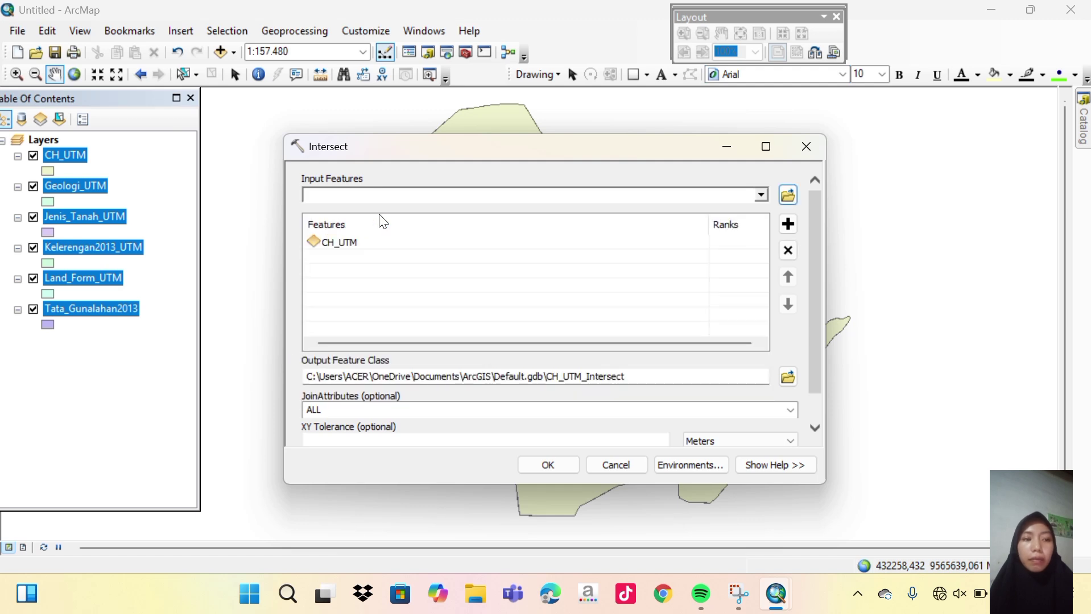
pyautogui.click(762, 196)
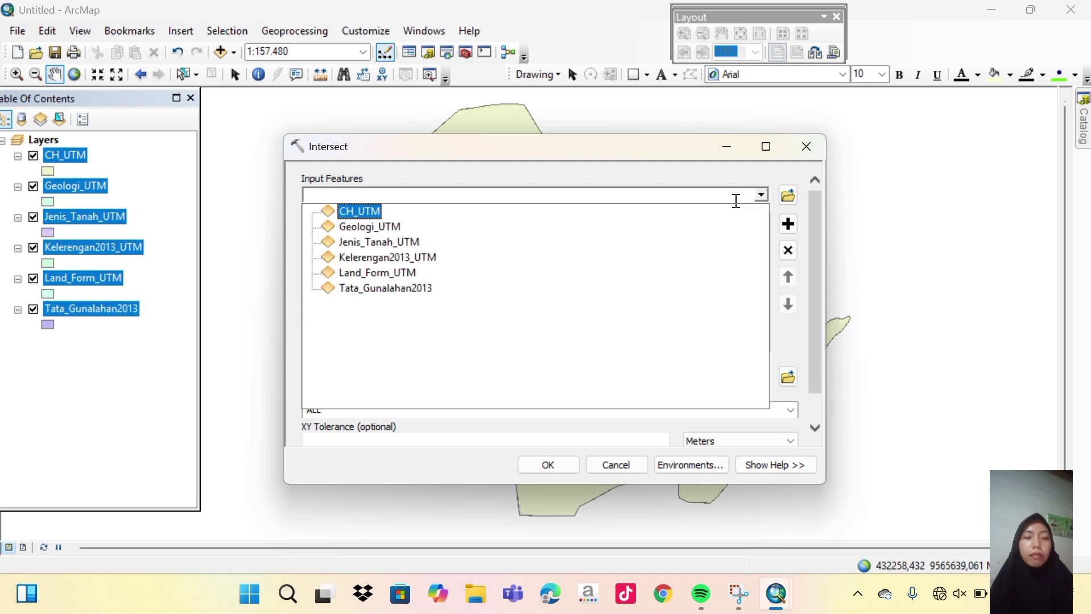
pyautogui.click(356, 226)
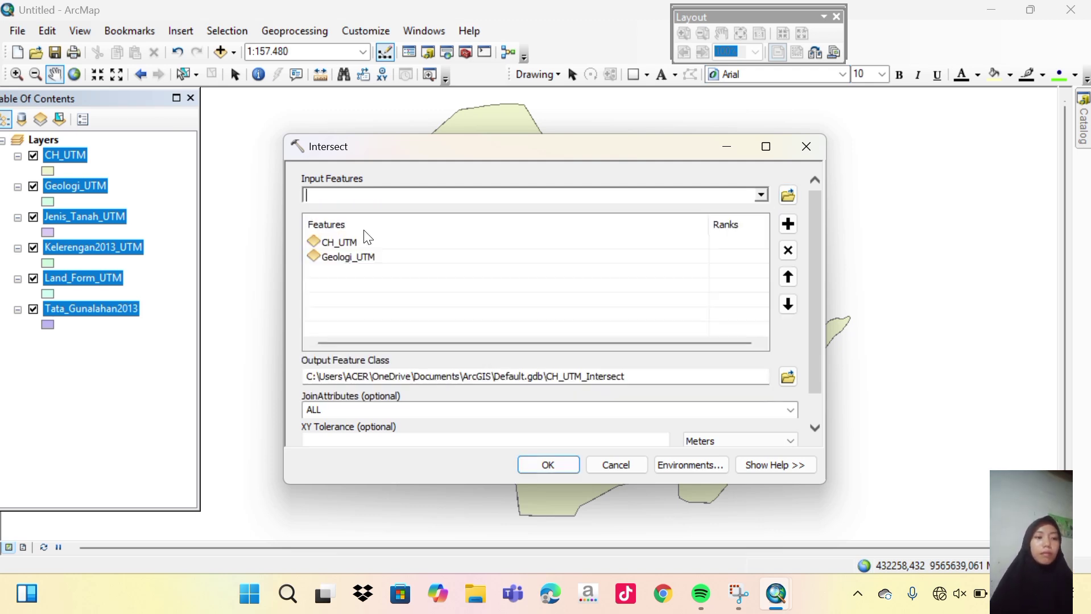
pyautogui.click(762, 196)
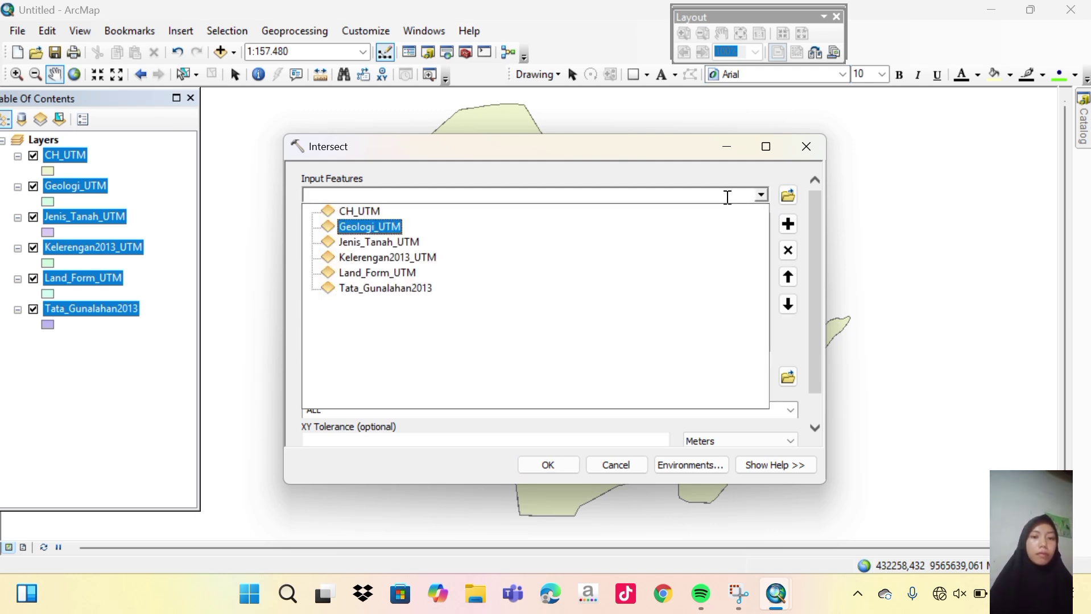
pyautogui.click(378, 243)
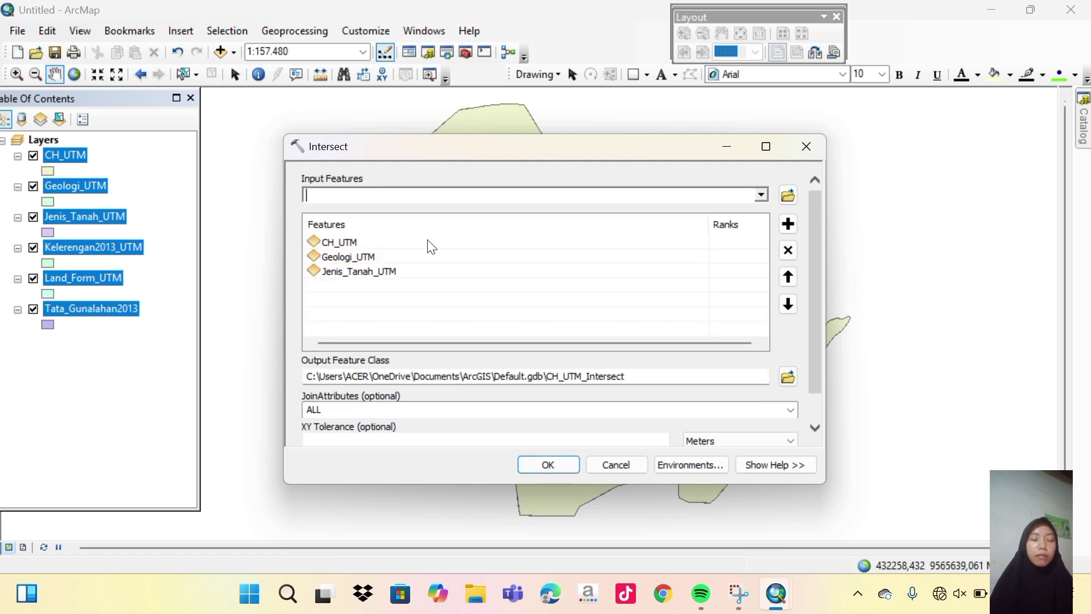
# Add Kelerengan2013_UTM, Land_Form_UTM and Tata_Gunalahan2013 as further Intersect inputs, then browse for output.
pyautogui.click(762, 195)
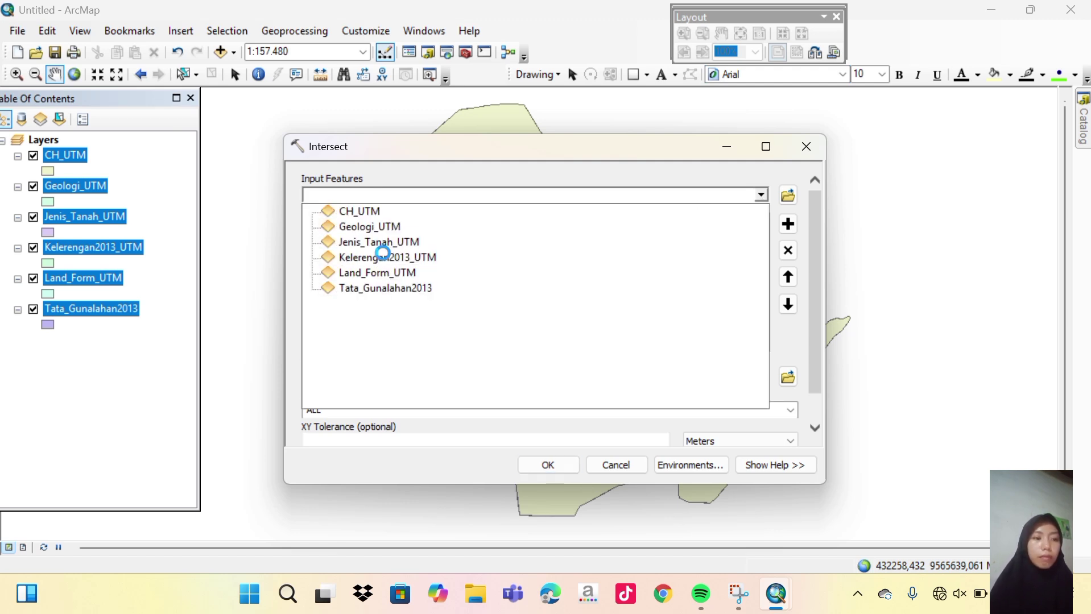
pyautogui.click(384, 254)
pyautogui.click(761, 196)
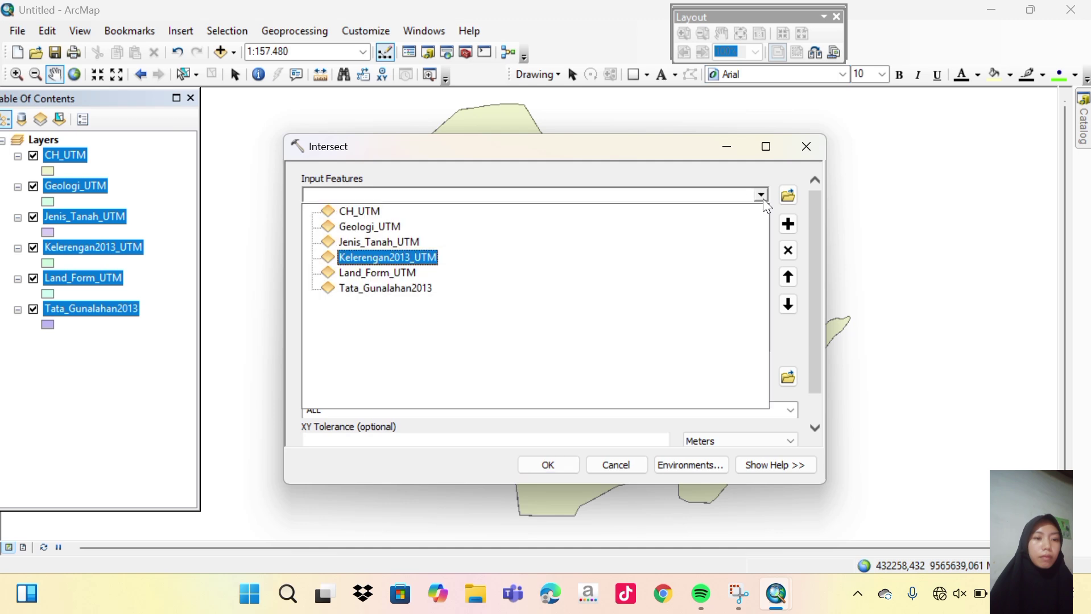
pyautogui.click(402, 275)
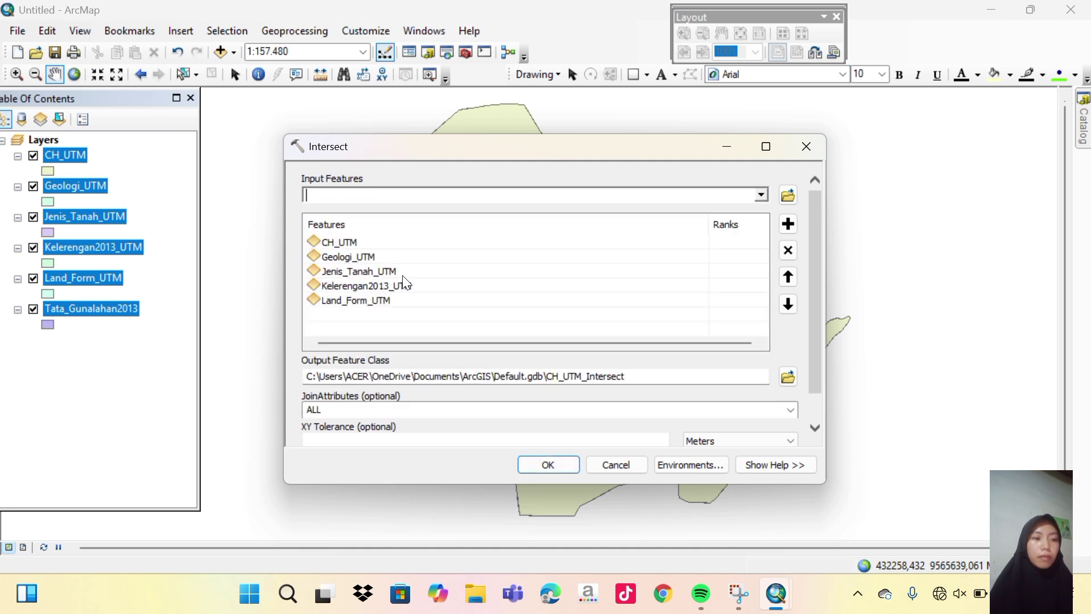
pyautogui.click(760, 196)
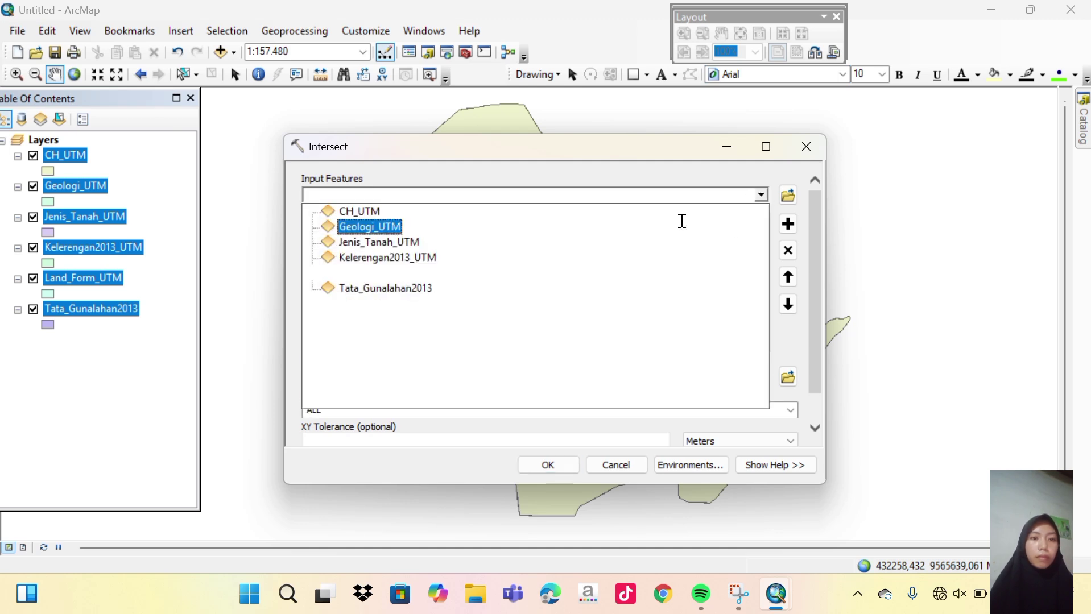
pyautogui.click(379, 294)
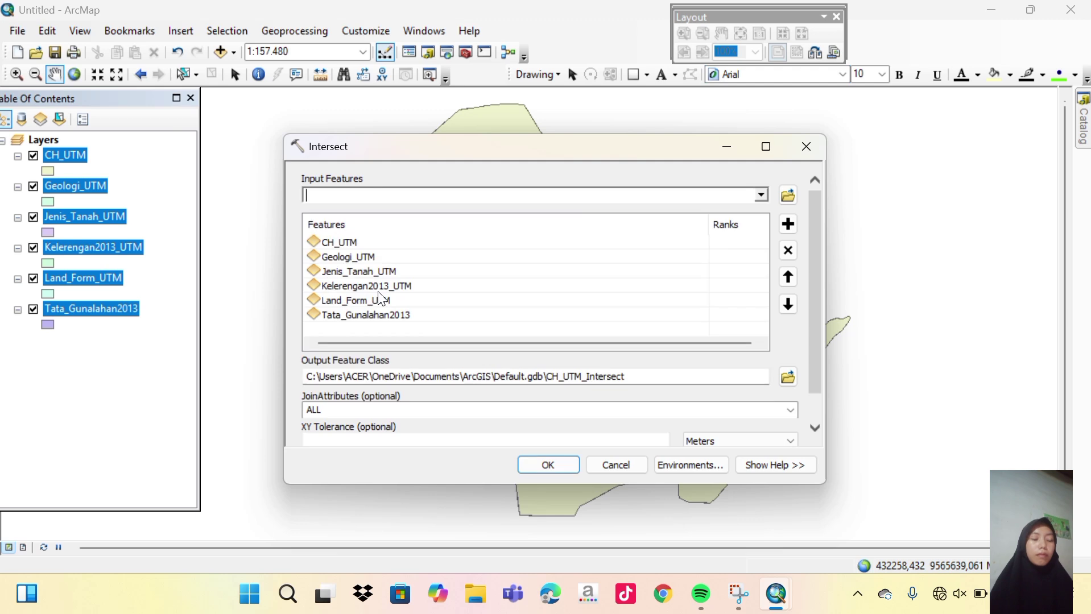
pyautogui.click(796, 381)
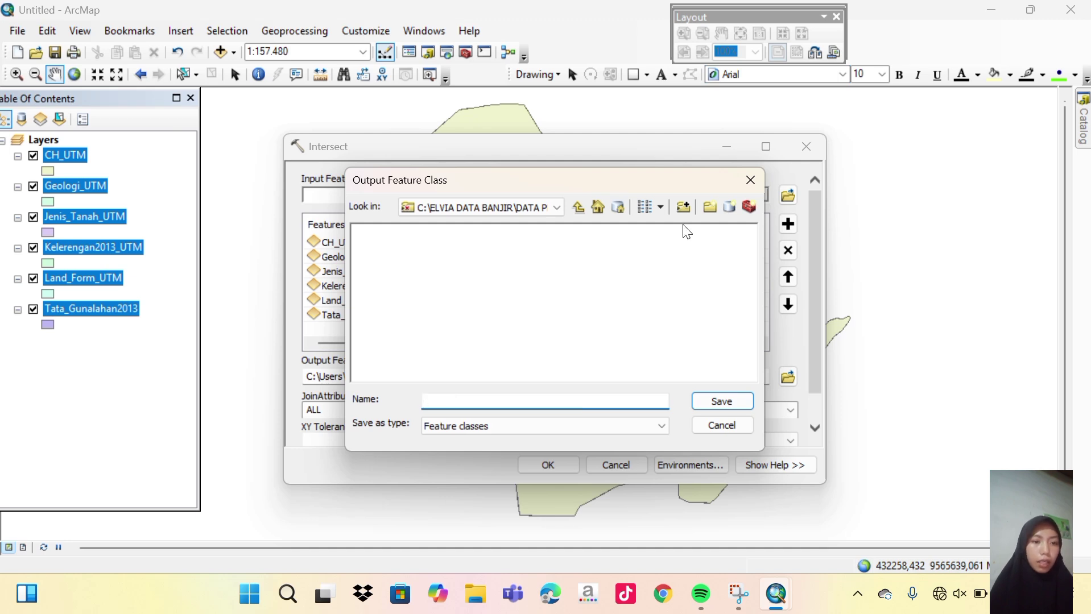
# Connect C:\ELVIA PETA BANJIR\DATA PRAKTIKUM BAHAYA BANJIR as a folder in the output browser.
pyautogui.click(682, 207)
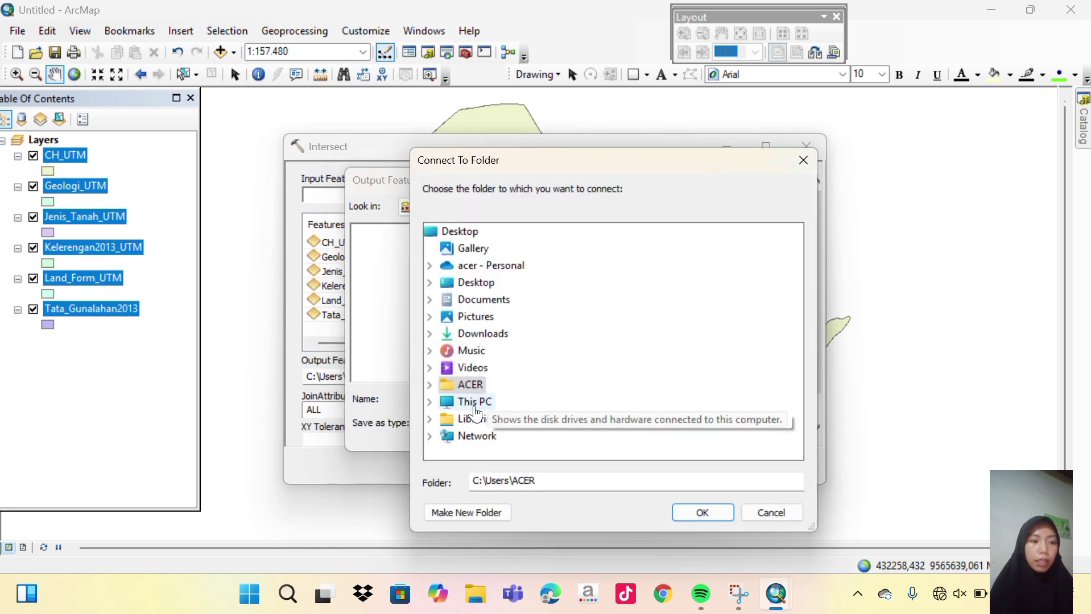
pyautogui.doubleClick(474, 405)
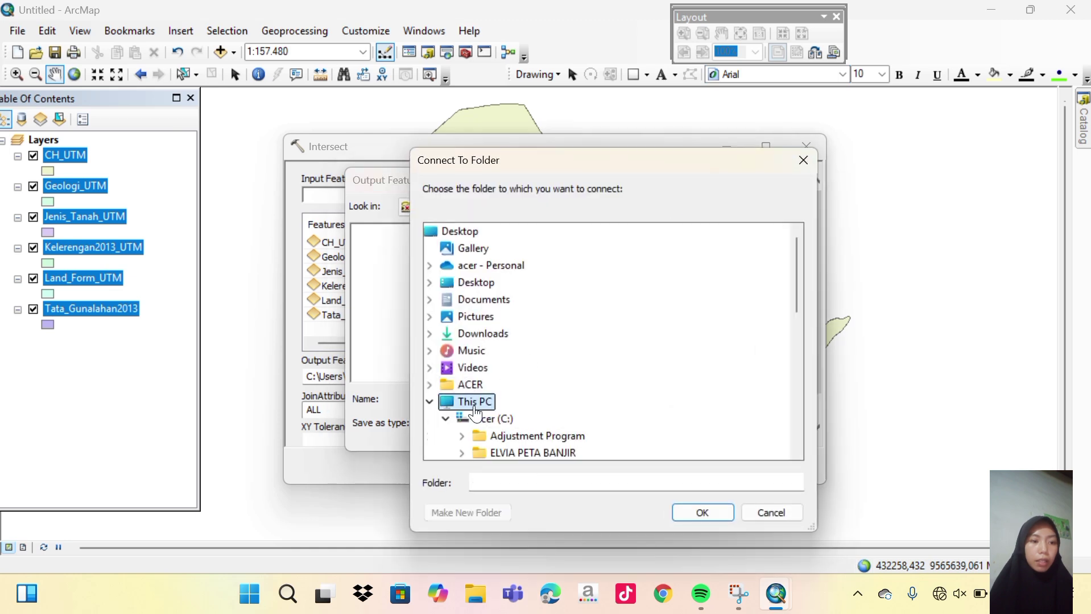
pyautogui.doubleClick(532, 453)
pyautogui.scroll(-1, 524, 452)
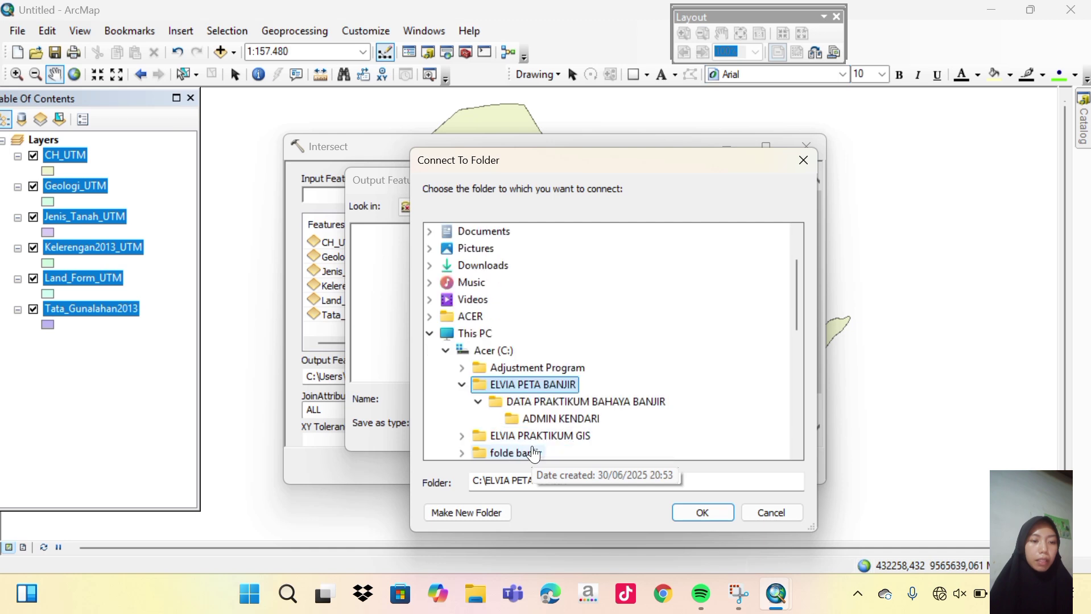
pyautogui.click(550, 404)
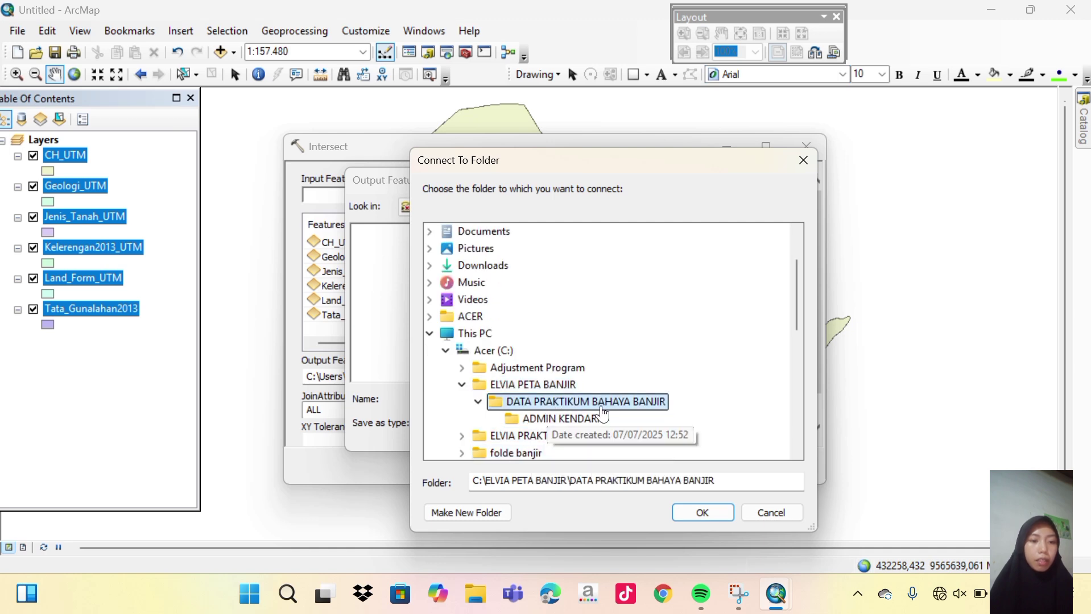
pyautogui.click(450, 25)
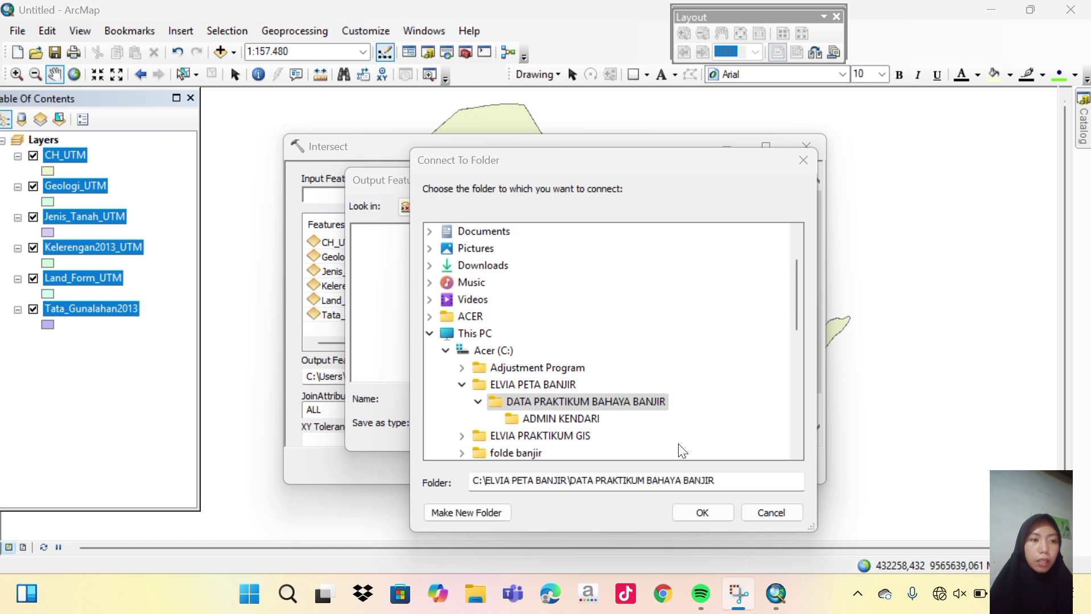
pyautogui.click(696, 514)
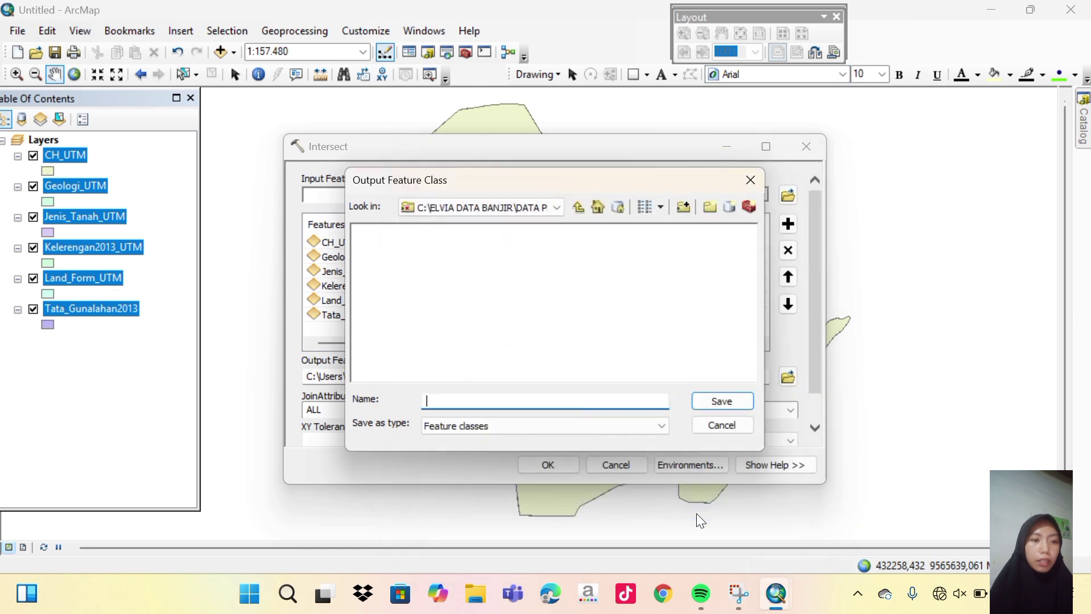
# Save the output as Bahaya_Banjir2025.shp in the data folder and run the Intersect.
pyautogui.click(556, 210)
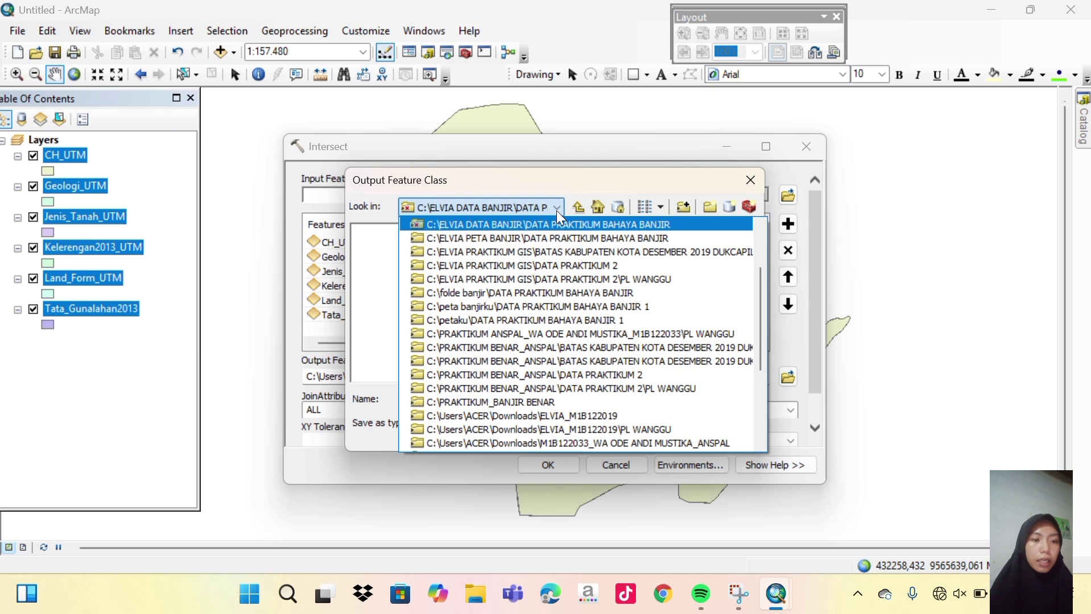
pyautogui.click(564, 239)
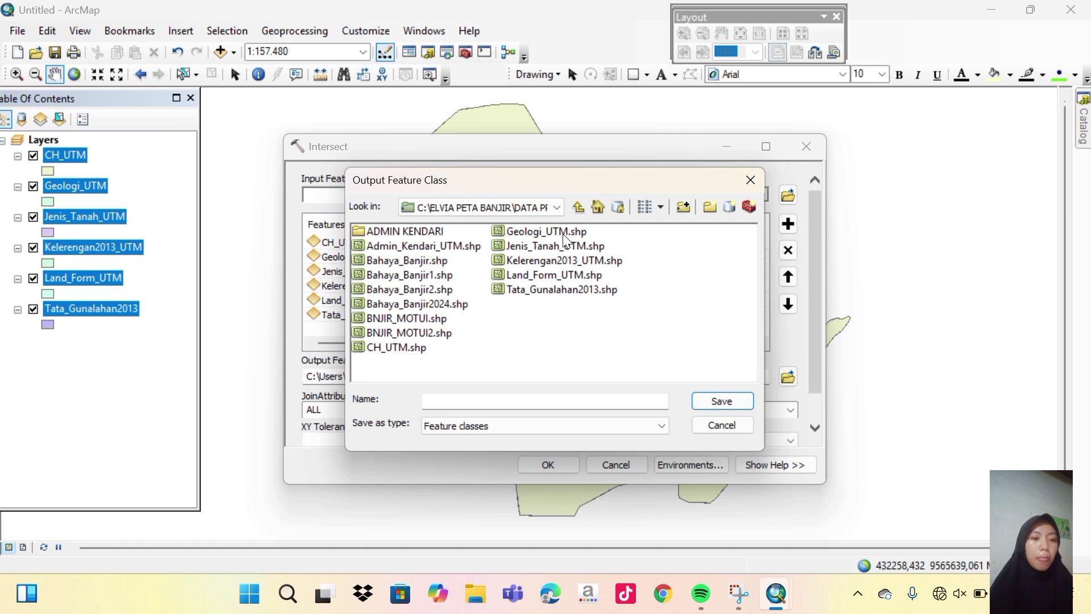
pyautogui.click(472, 396)
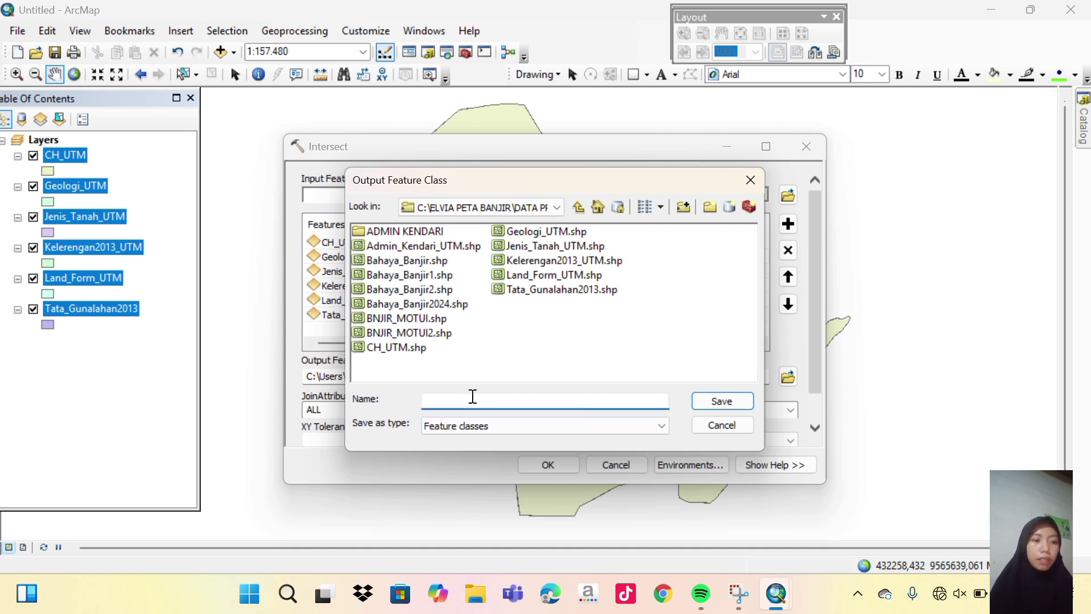
pyautogui.write('bA')
pyautogui.press('BackSpace')
pyautogui.press('BackSpace')
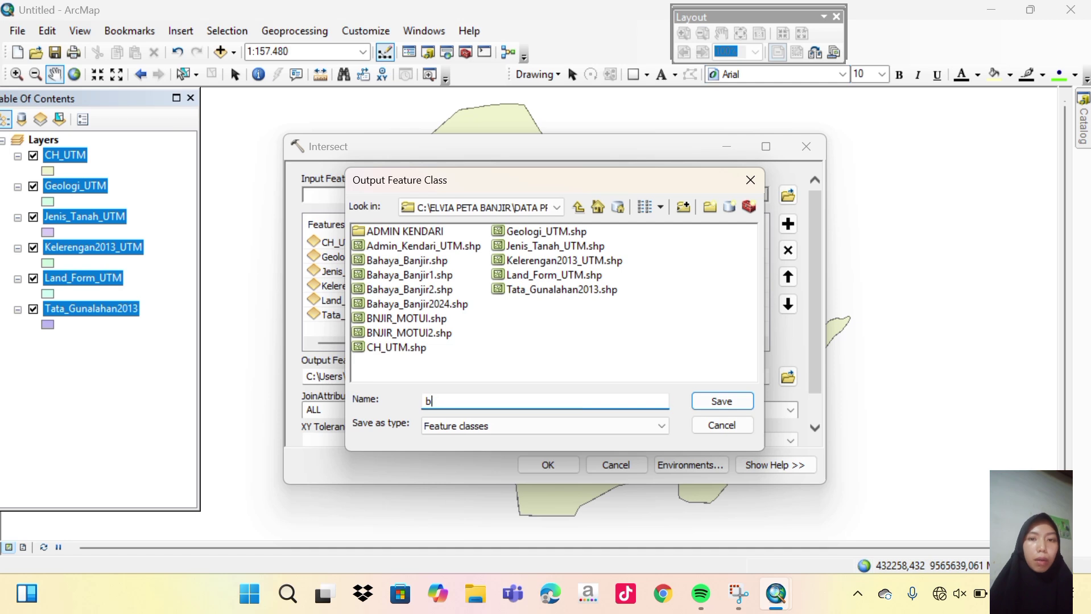
pyautogui.press('capslock')
pyautogui.write('Bah')
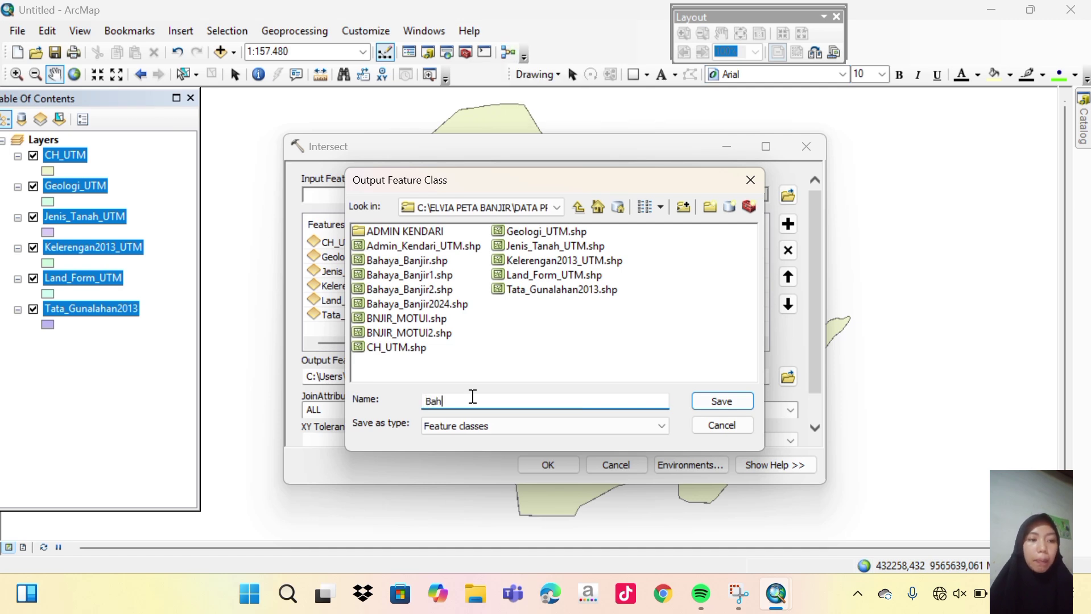
pyautogui.write('aya')
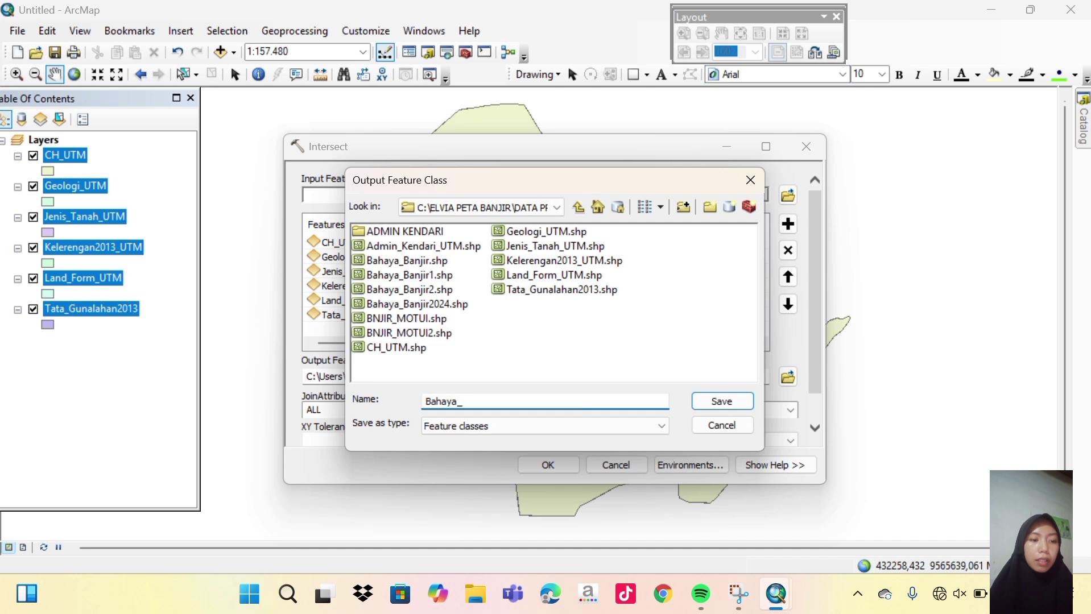
pyautogui.write('_Banjir2025.shp')
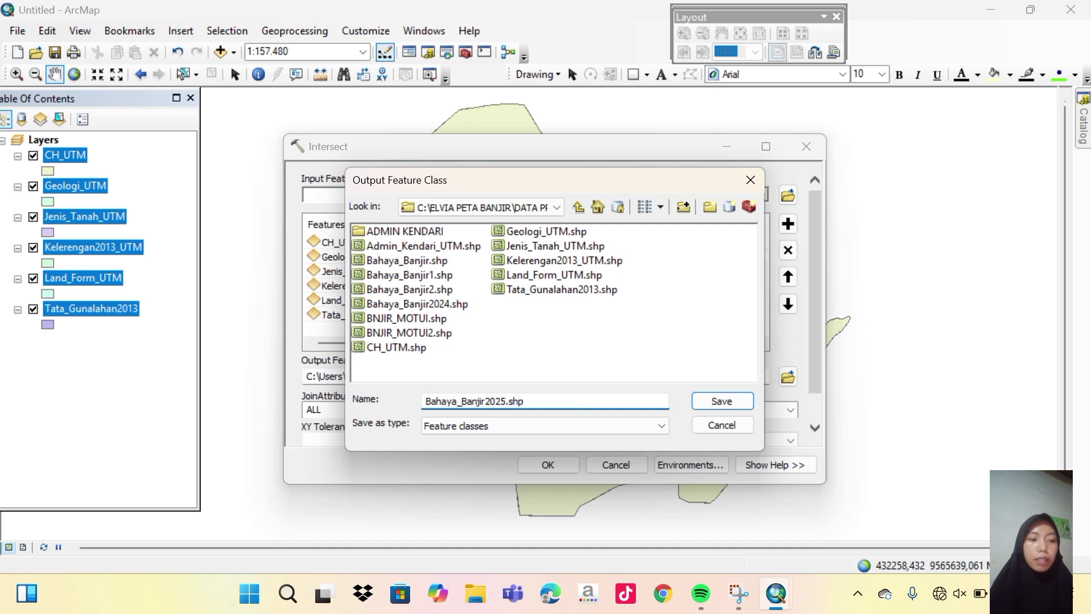
pyautogui.click(719, 404)
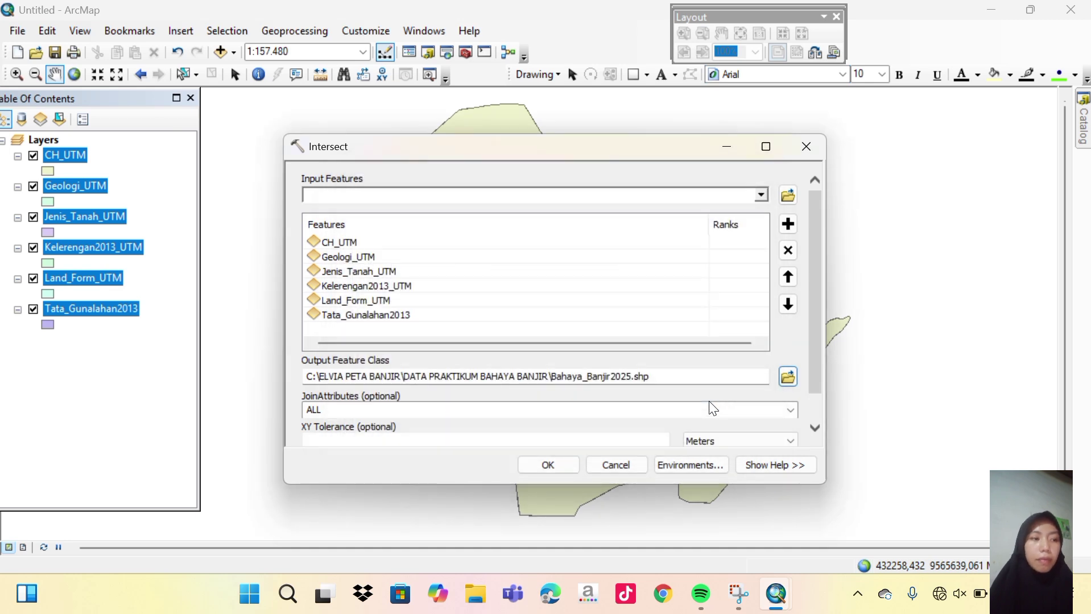
pyautogui.click(545, 465)
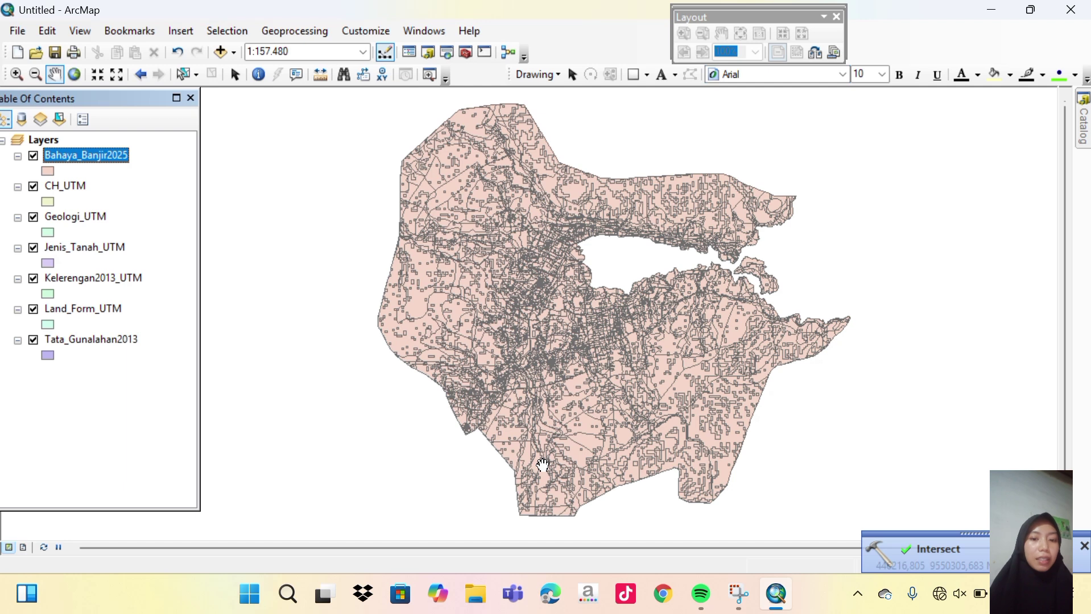
pyautogui.click(61, 188)
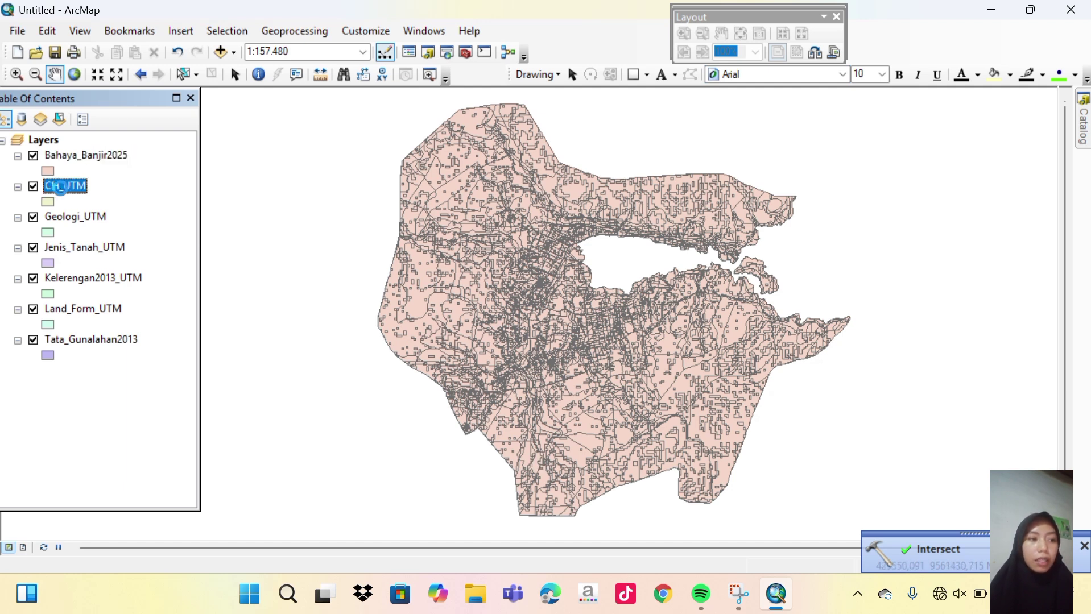
pyautogui.rightClick(61, 188)
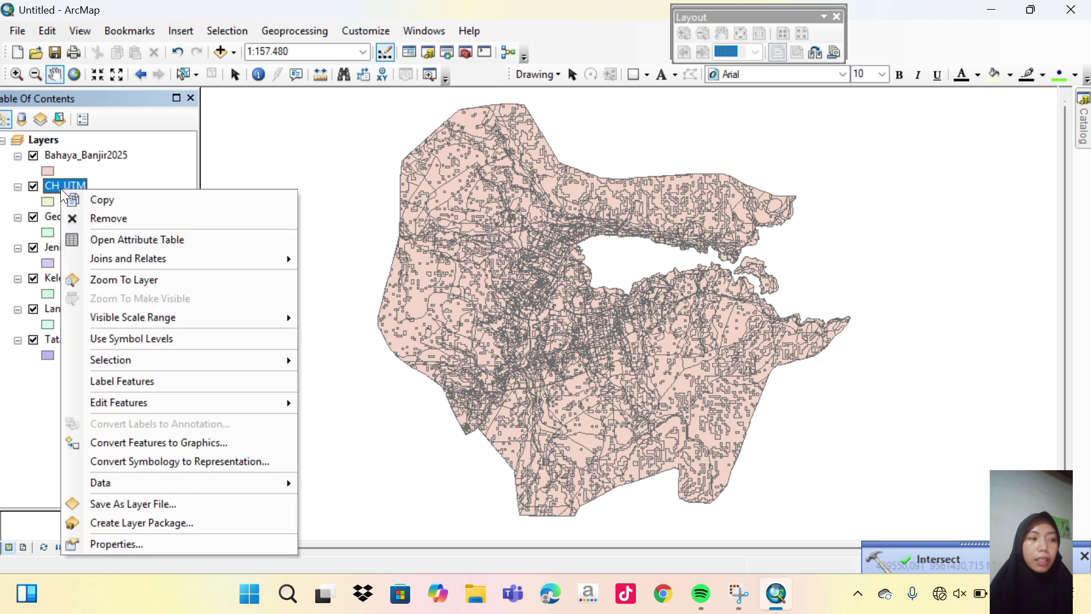
pyautogui.click(115, 238)
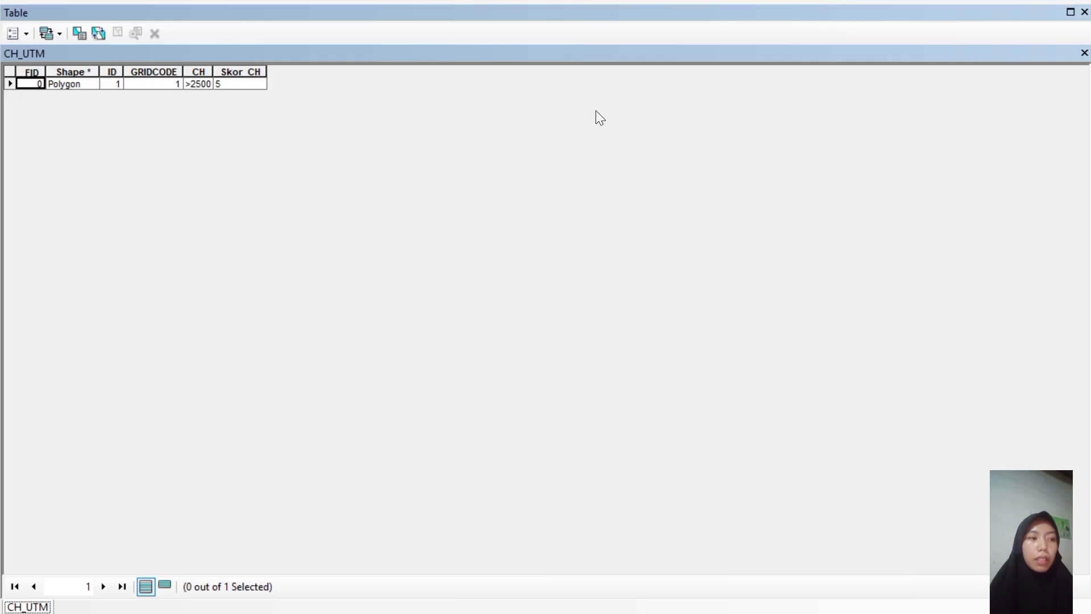
pyautogui.click(1085, 13)
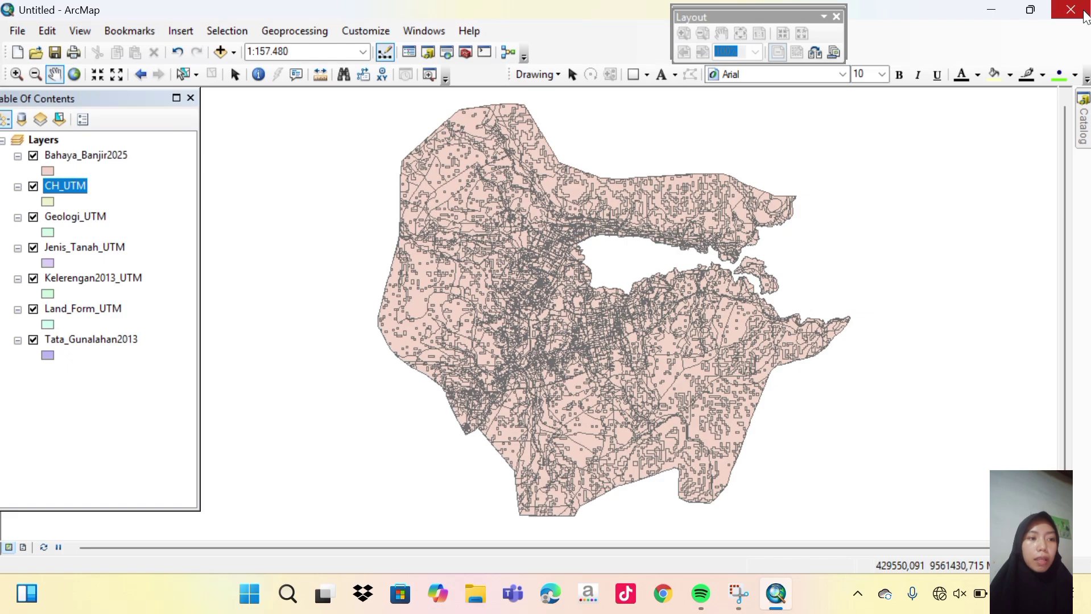
pyautogui.click(82, 221)
pyautogui.rightClick(80, 218)
pyautogui.click(121, 254)
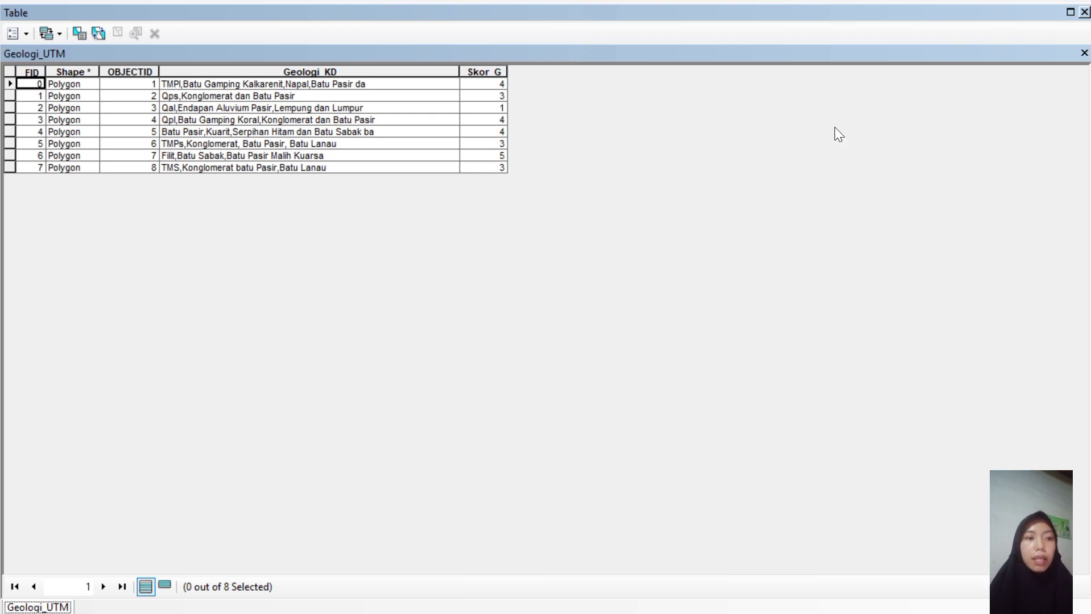
pyautogui.click(1084, 12)
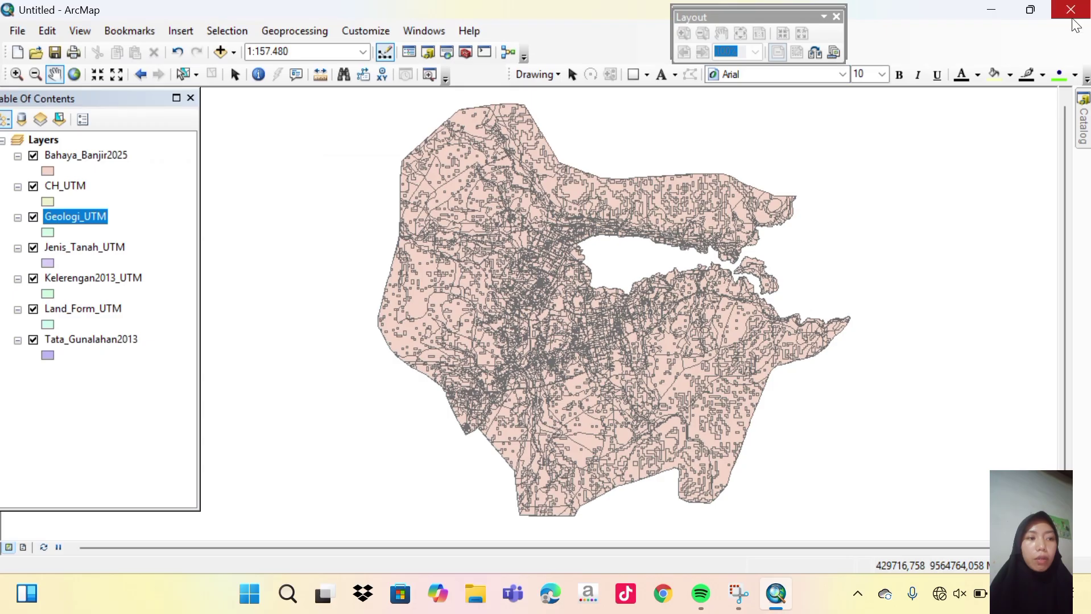
pyautogui.click(69, 248)
pyautogui.rightClick(68, 245)
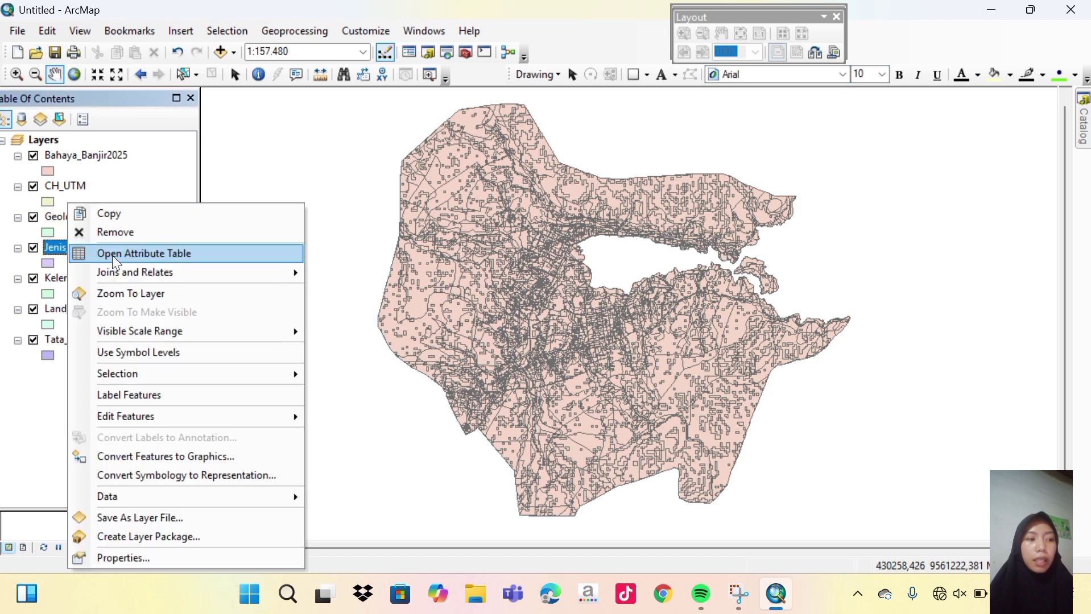
pyautogui.click(112, 255)
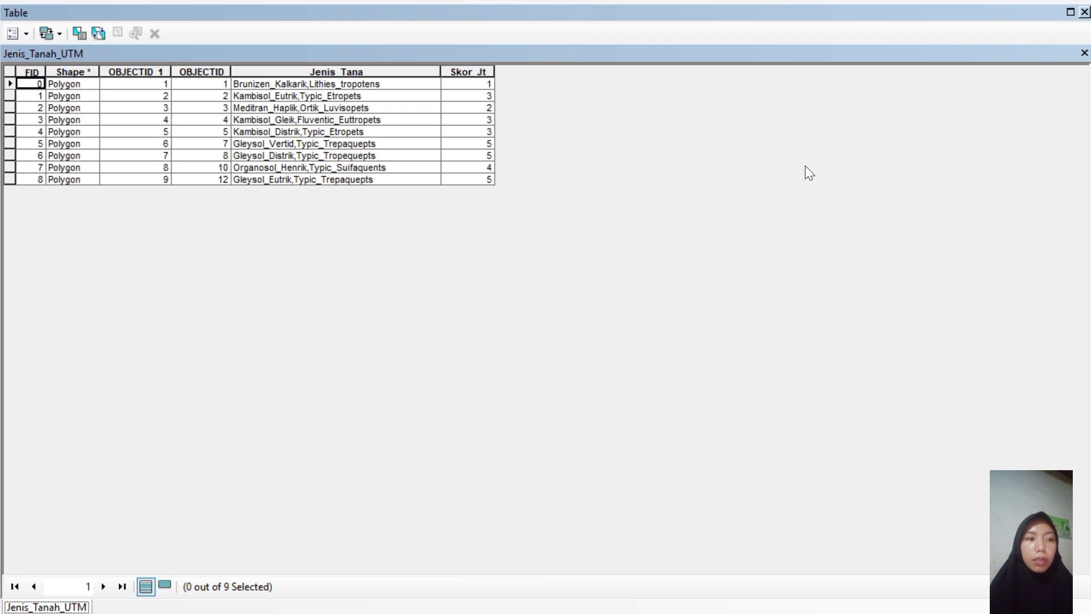
pyautogui.click(1084, 12)
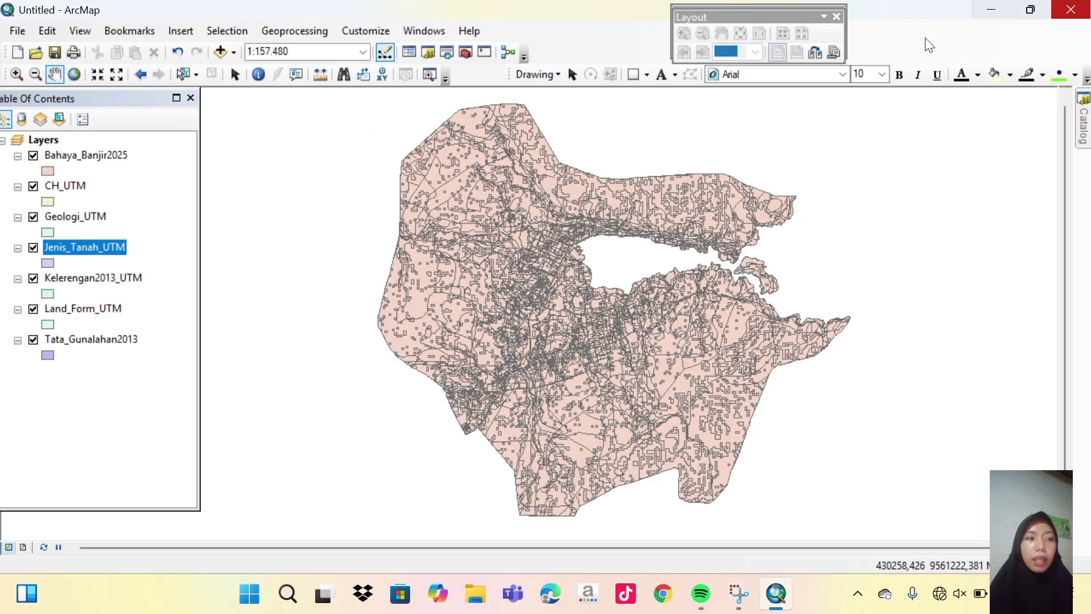
pyautogui.click(93, 278)
# View and close the Kelerengan2013_UTM and Land_Form_UTM attribute tables.
pyautogui.rightClick(94, 277)
pyautogui.click(157, 255)
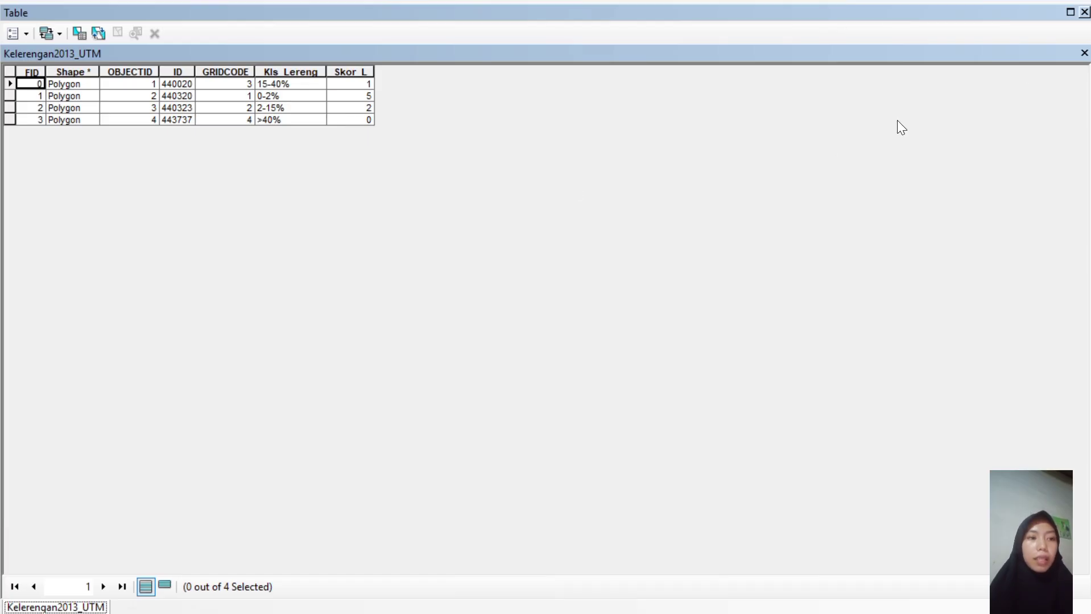
pyautogui.click(1084, 13)
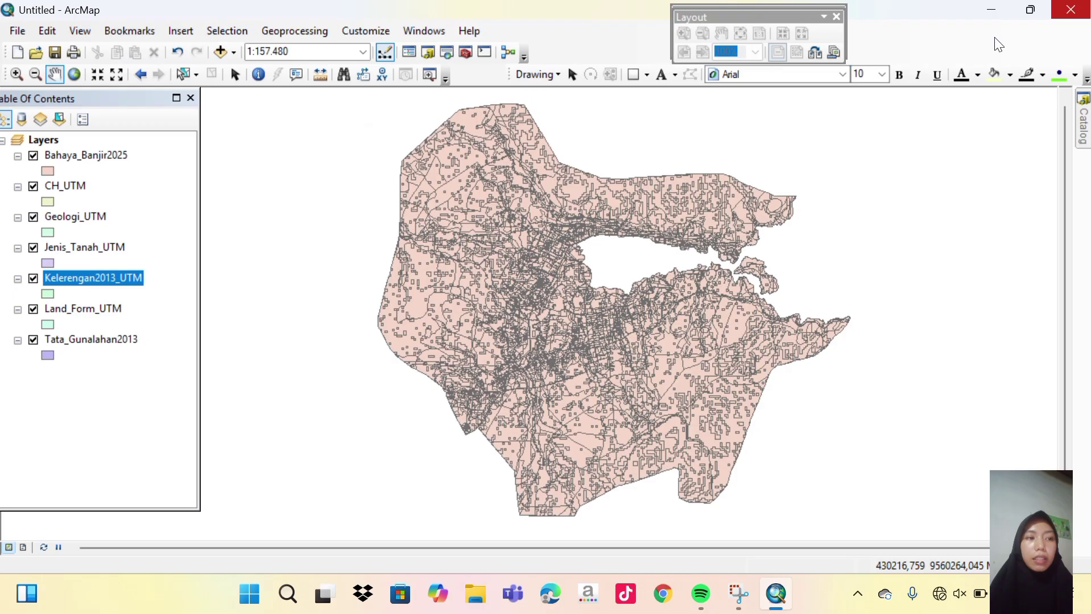
pyautogui.click(102, 310)
pyautogui.rightClick(101, 310)
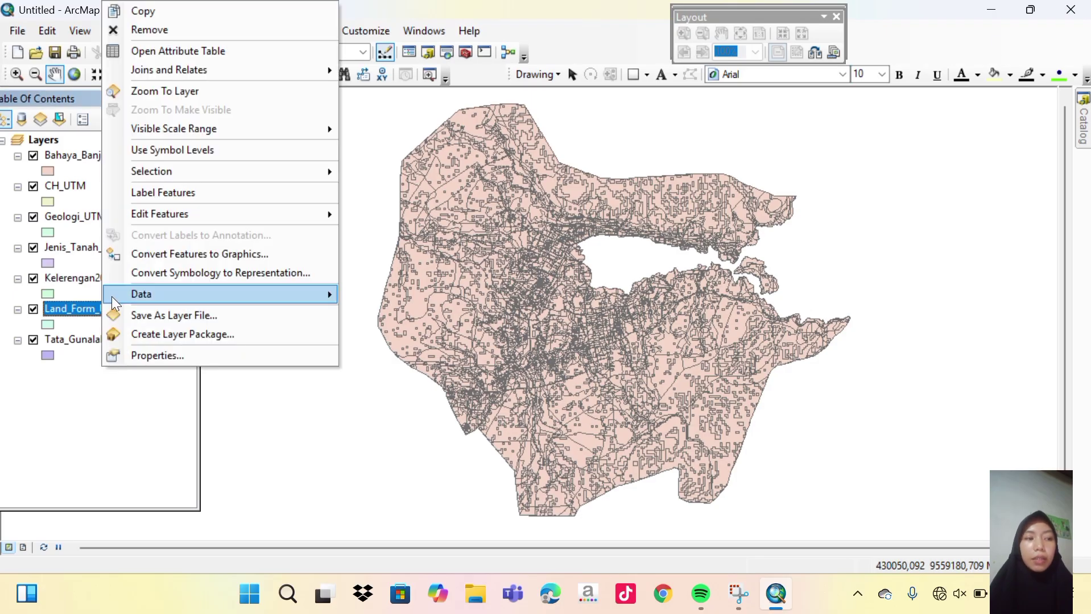
pyautogui.click(195, 51)
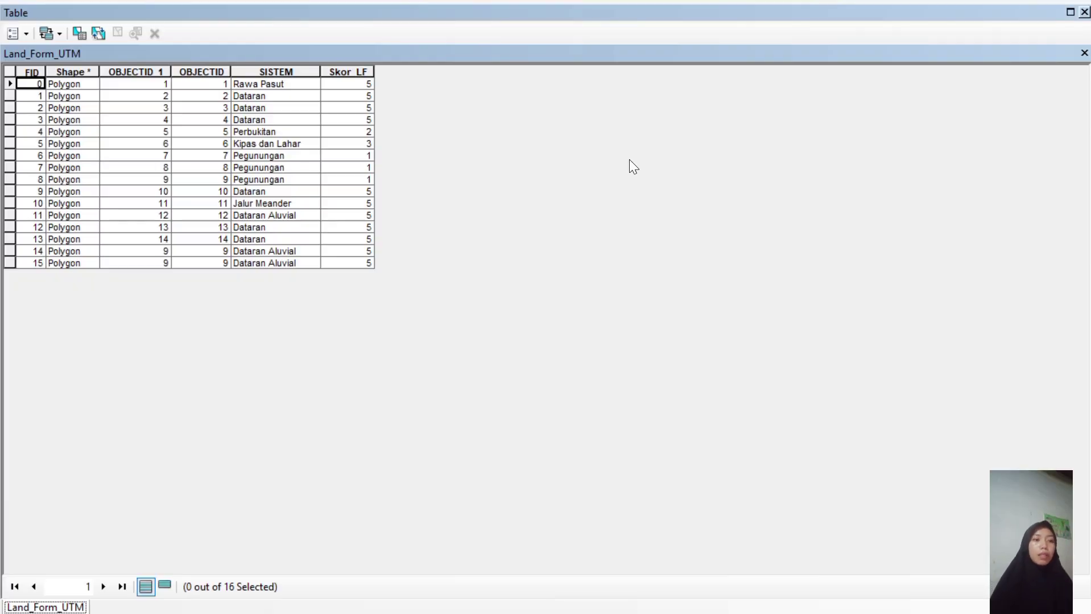
pyautogui.click(1082, 16)
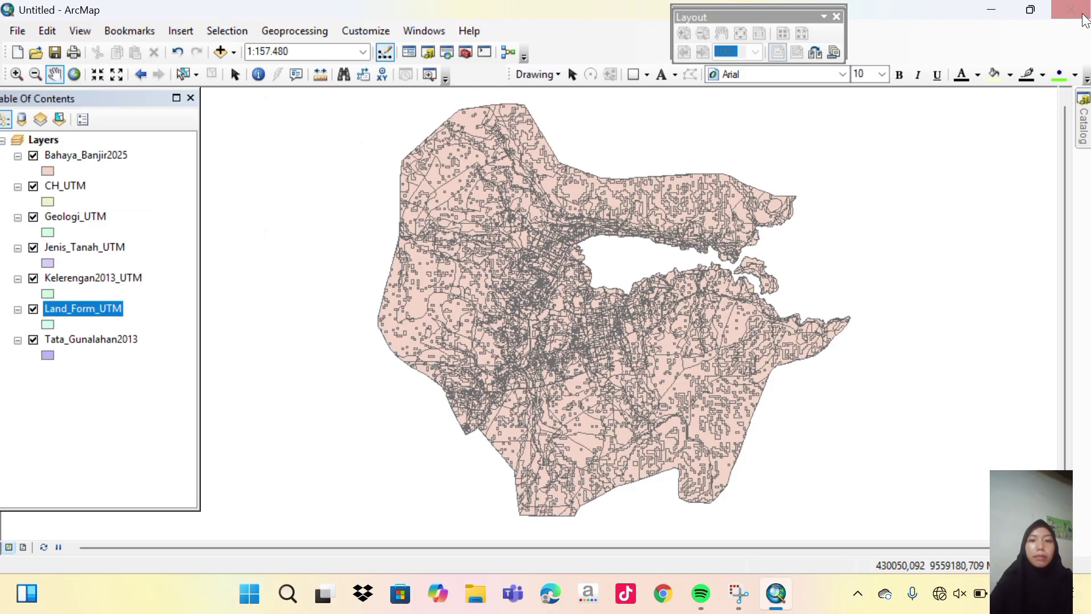
# Scroll through the Tata_Gunalahan2013 attribute table, then close it.
pyautogui.click(84, 341)
pyautogui.rightClick(83, 343)
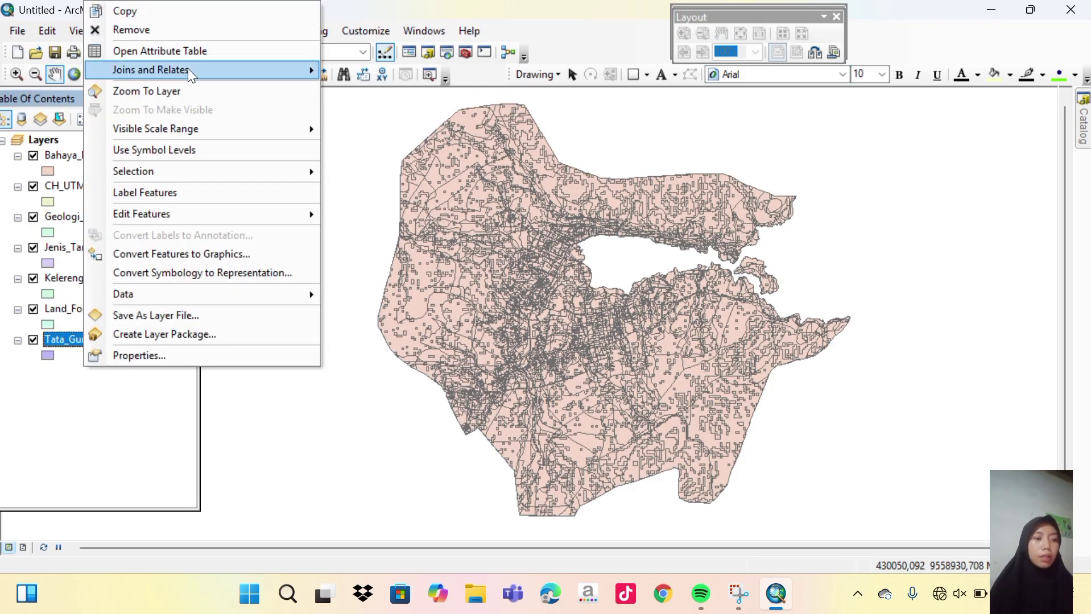
pyautogui.click(188, 53)
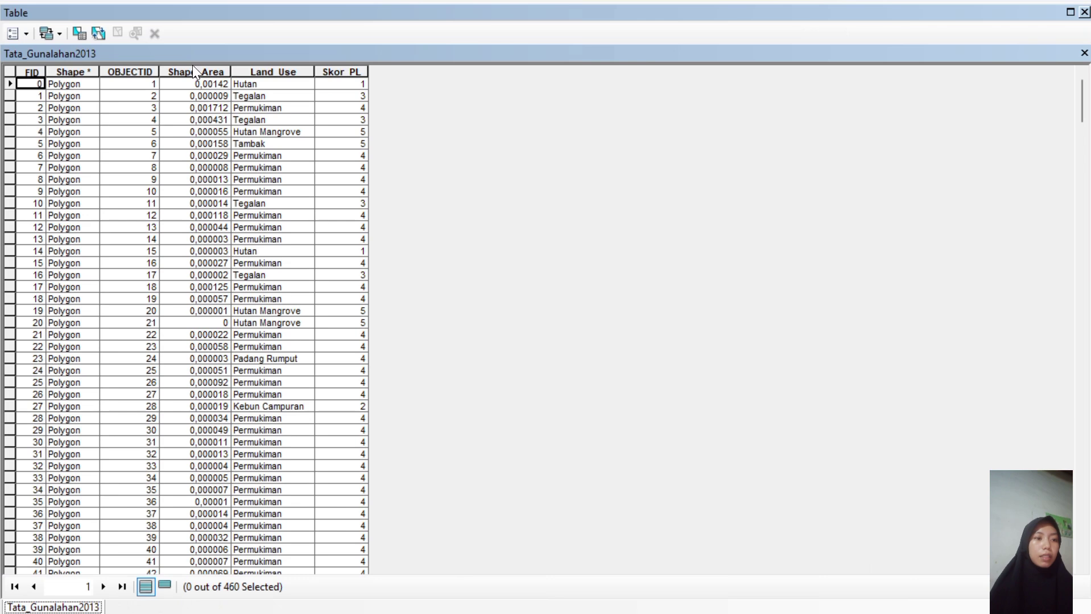
pyautogui.scroll(-20, 258, 220)
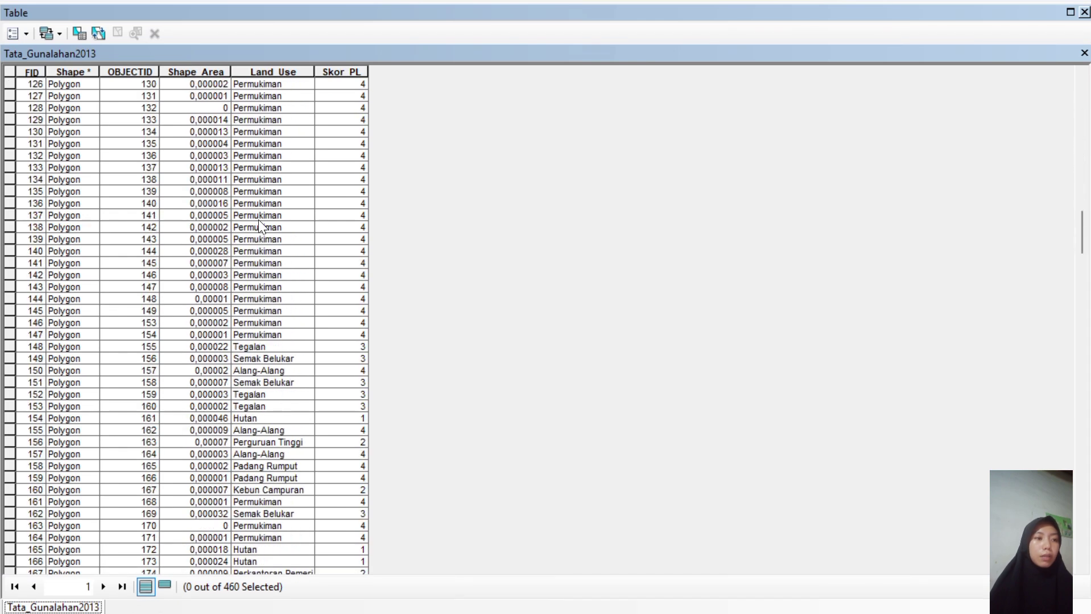
pyautogui.scroll(-20, 258, 221)
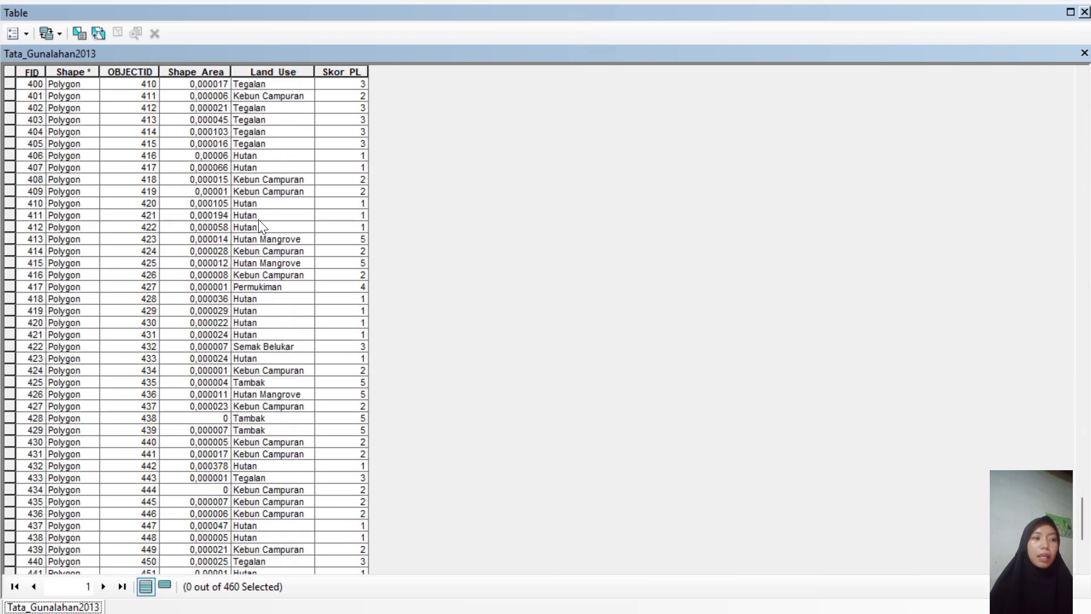
pyautogui.click(1084, 12)
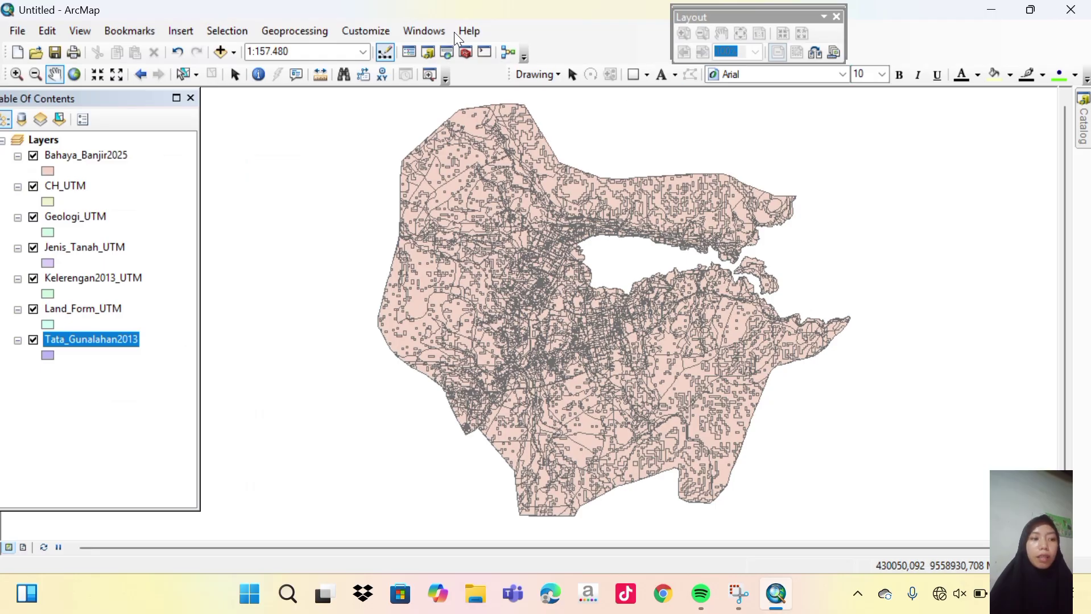
# Reopen the Land_Form_UTM attribute table and select its Skor_LF column.
pyautogui.keyDown('ctrl'); pyautogui.click(97, 308); pyautogui.keyUp('ctrl')
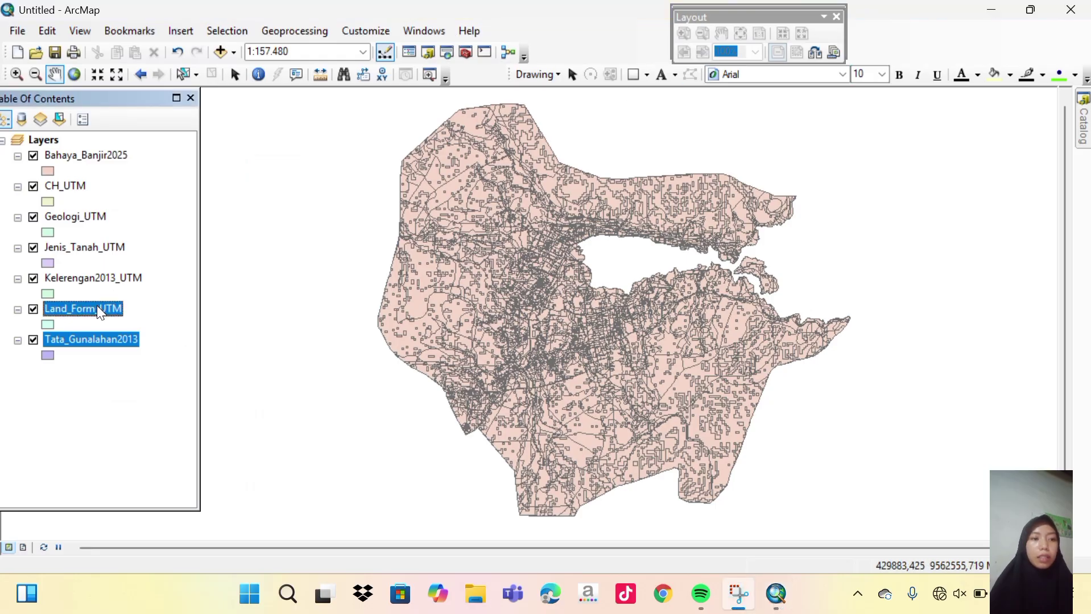
pyautogui.click(97, 307)
pyautogui.rightClick(97, 307)
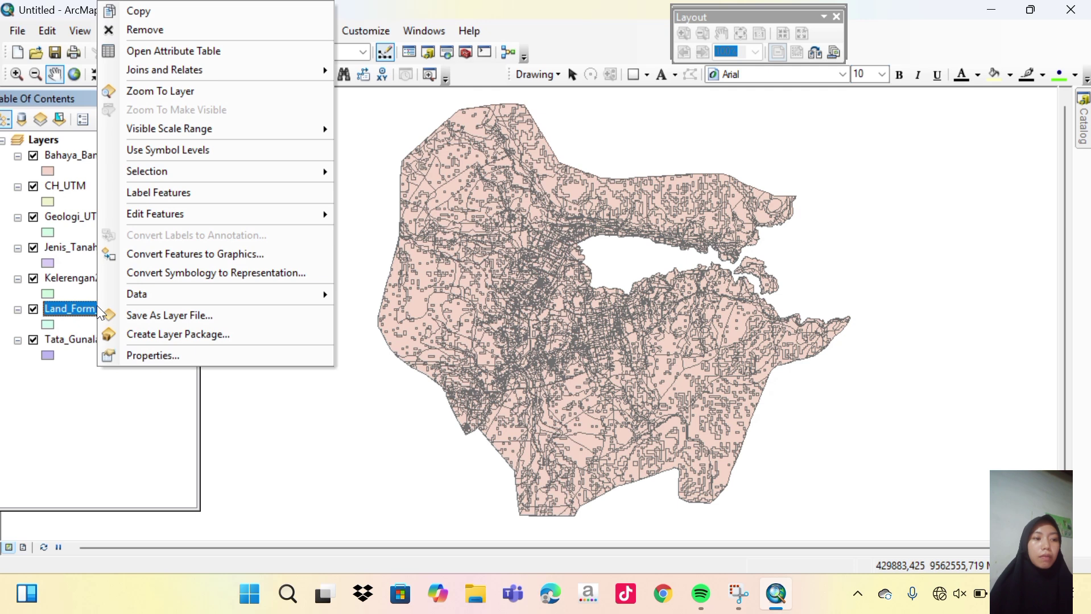
pyautogui.click(175, 52)
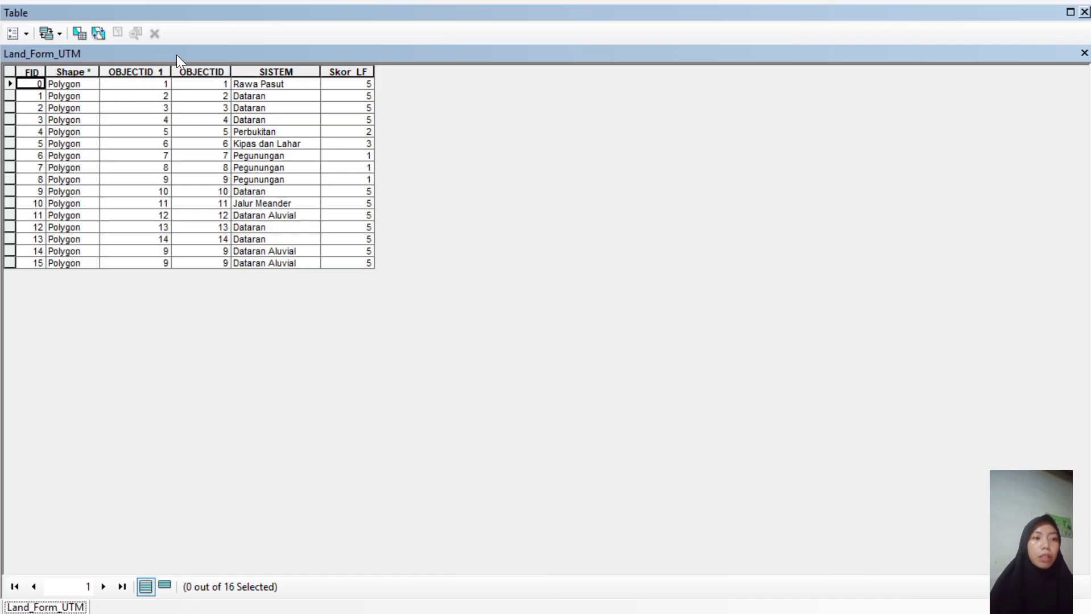
pyautogui.click(336, 72)
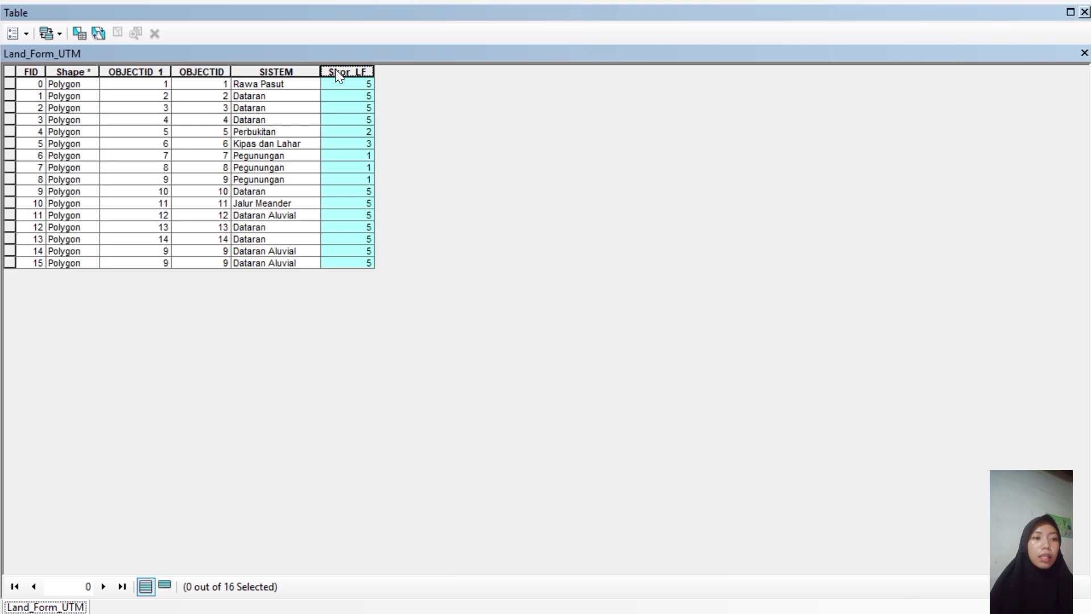
# Delete the existing Skor_LF field from the Land_Form_UTM table.
pyautogui.rightClick(334, 69)
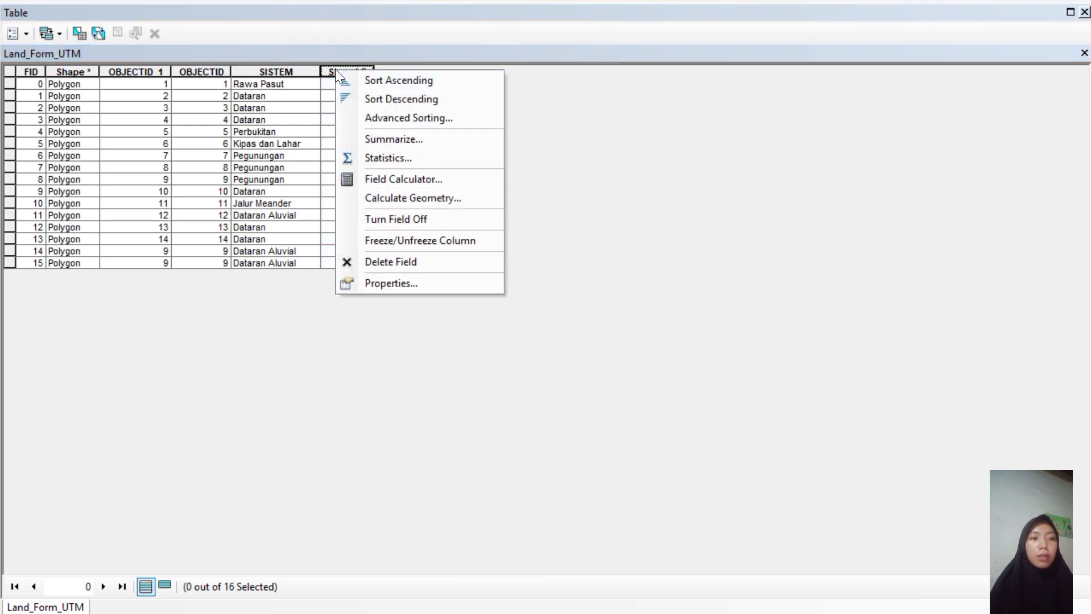
pyautogui.click(403, 263)
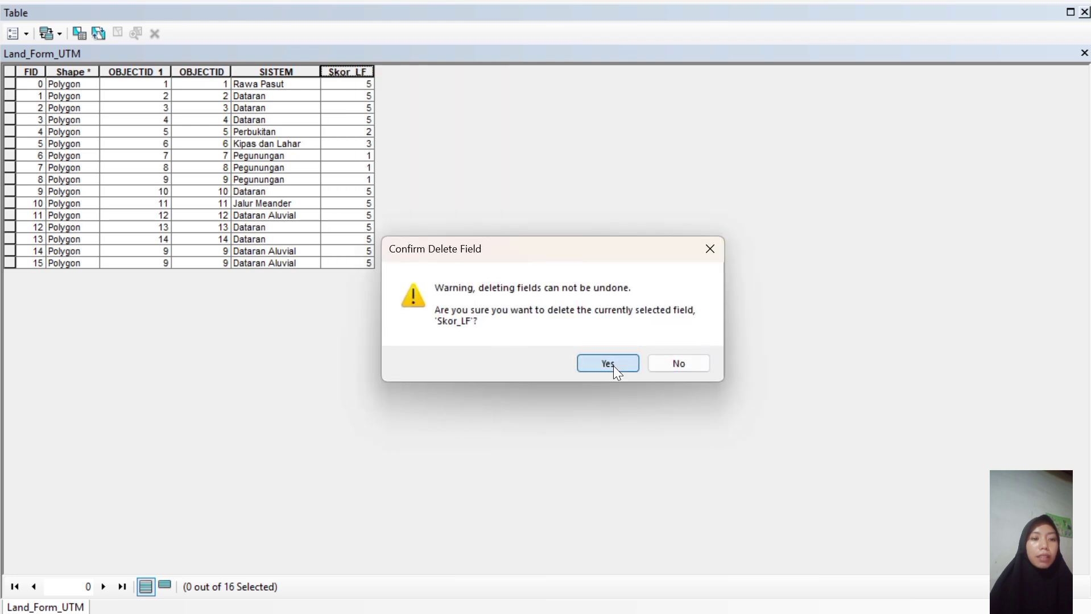
pyautogui.click(612, 365)
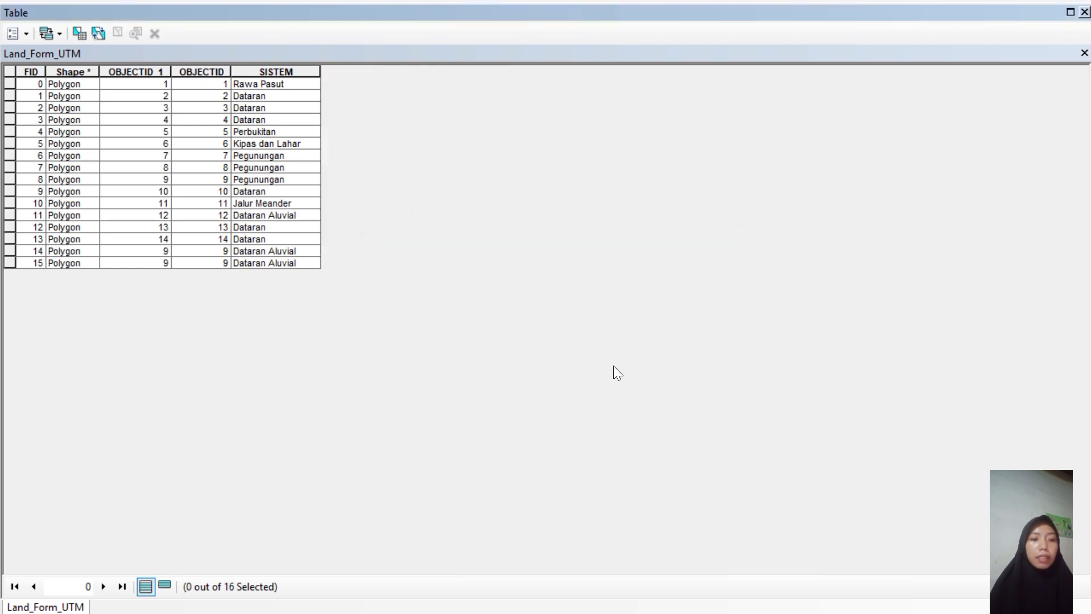
# Add a new Text field named Skor_LF to the table.
pyautogui.click(27, 37)
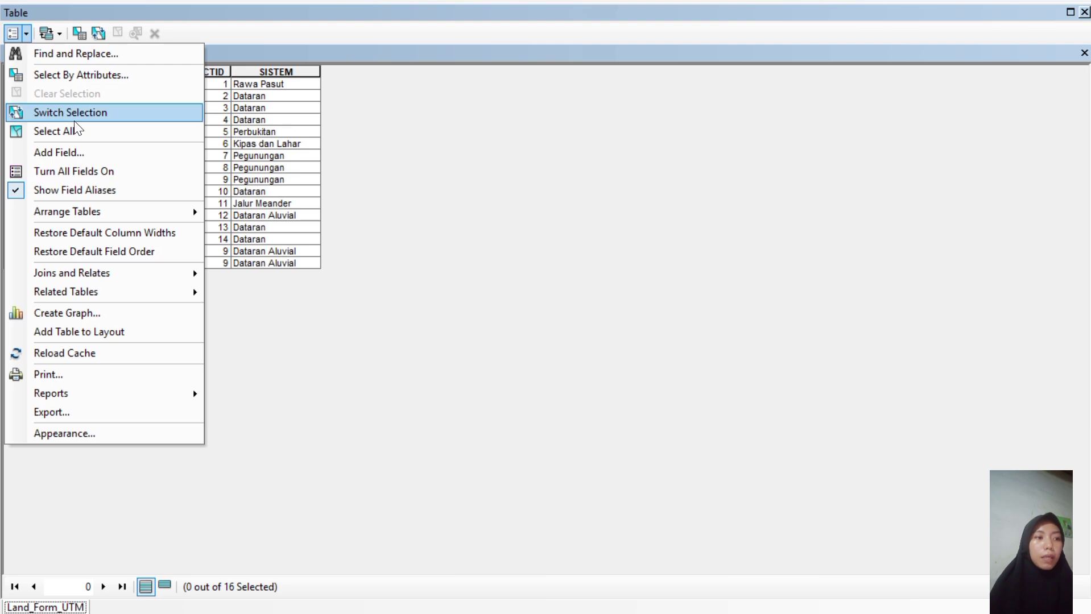
pyautogui.click(76, 148)
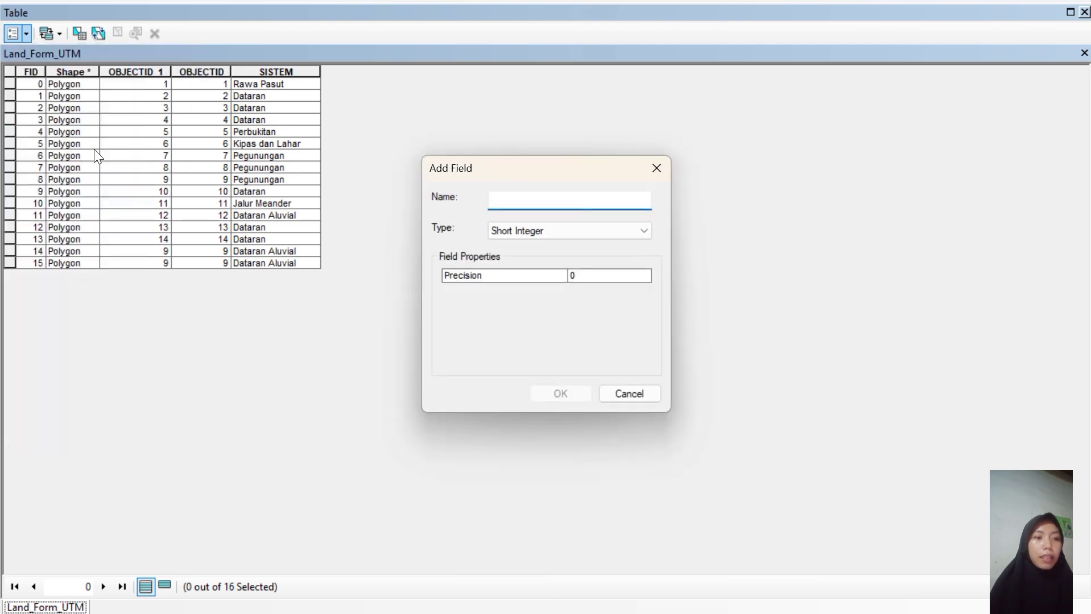
pyautogui.write('S')
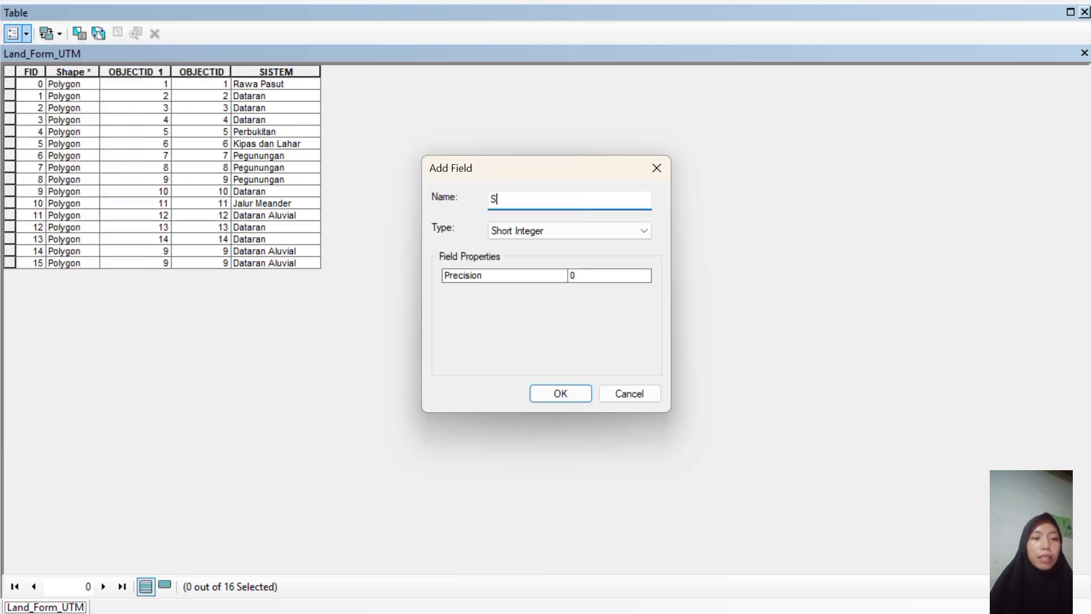
pyautogui.write('kor')
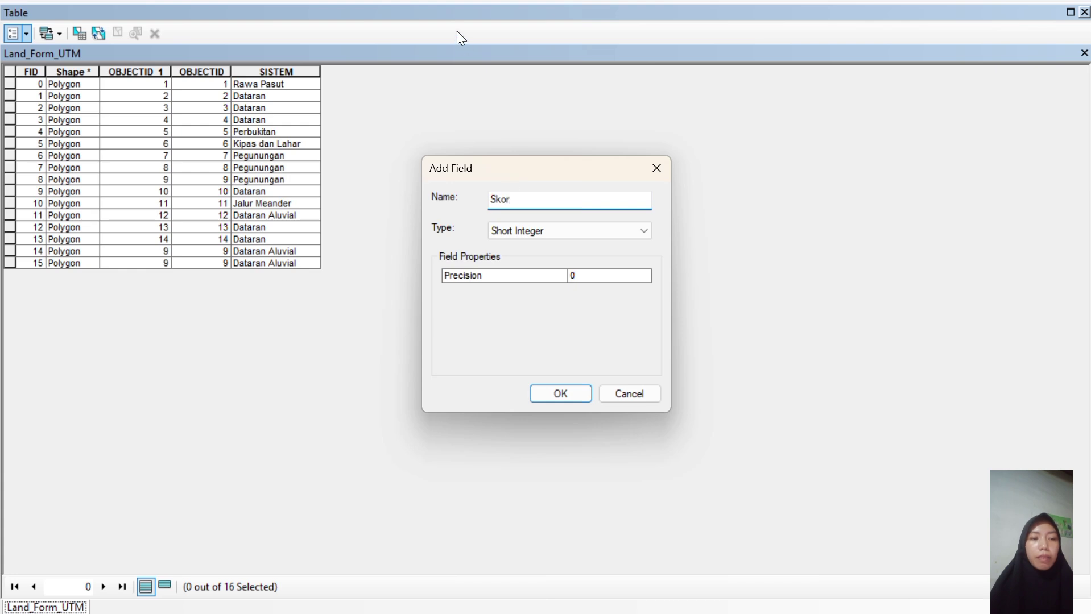
pyautogui.click(457, 31)
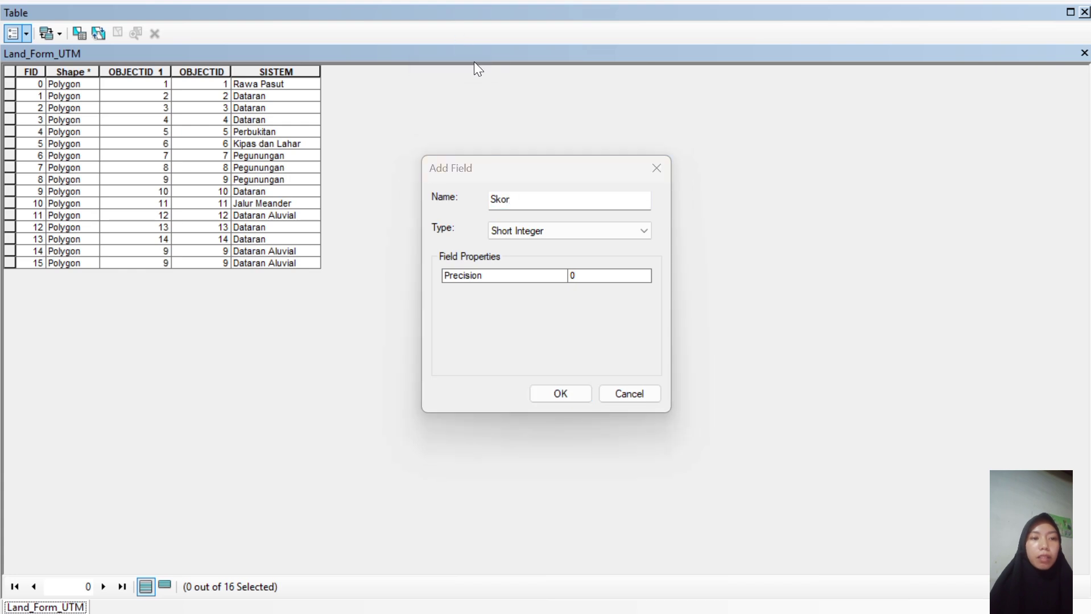
pyautogui.click(515, 199)
pyautogui.write('r_L')
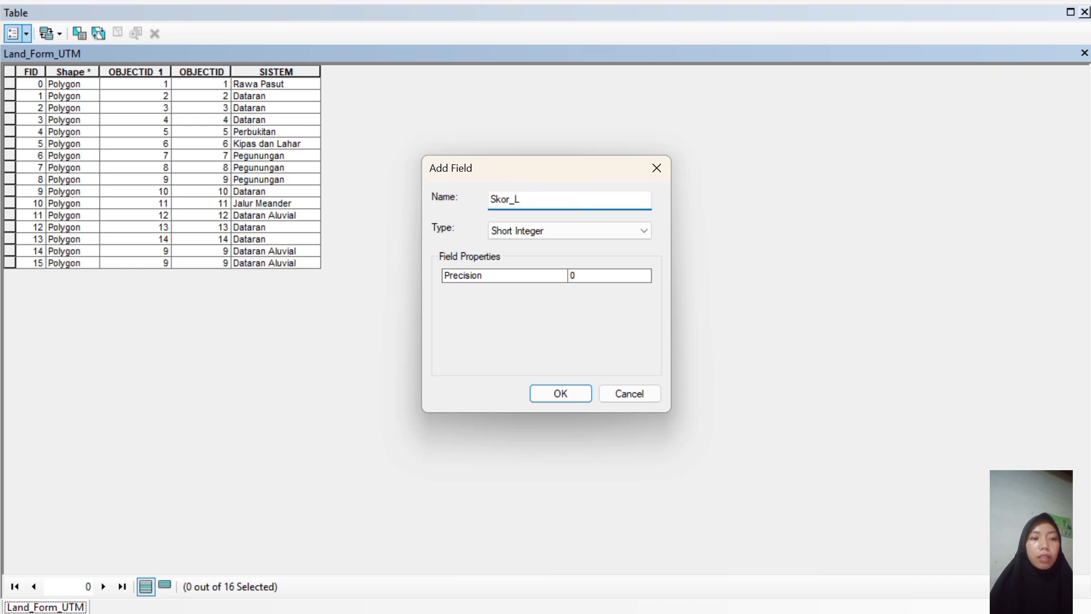
pyautogui.click(588, 233)
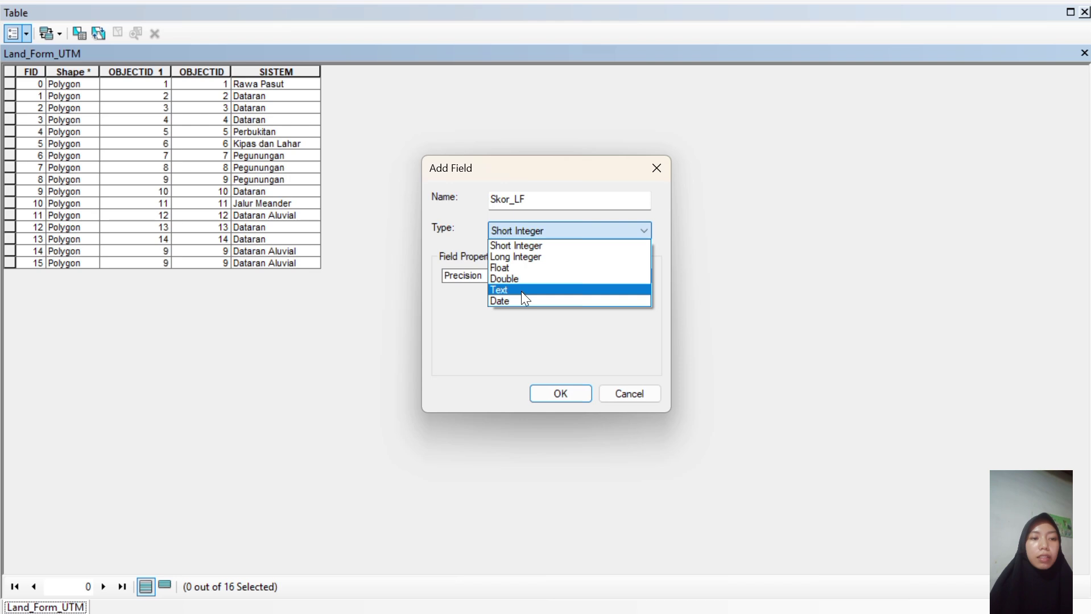
pyautogui.click(456, 28)
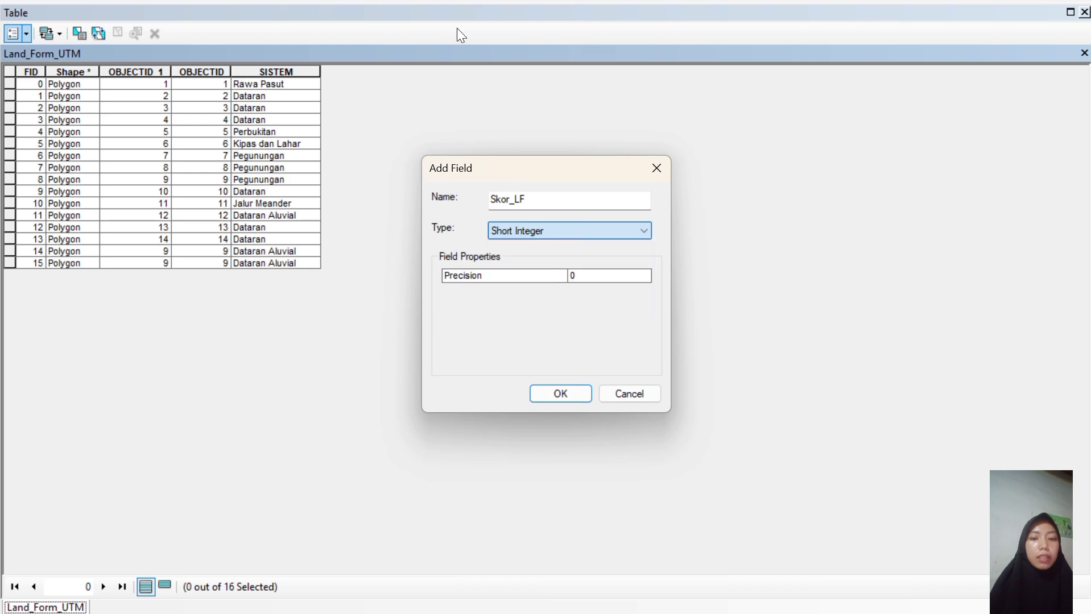
pyautogui.click(602, 234)
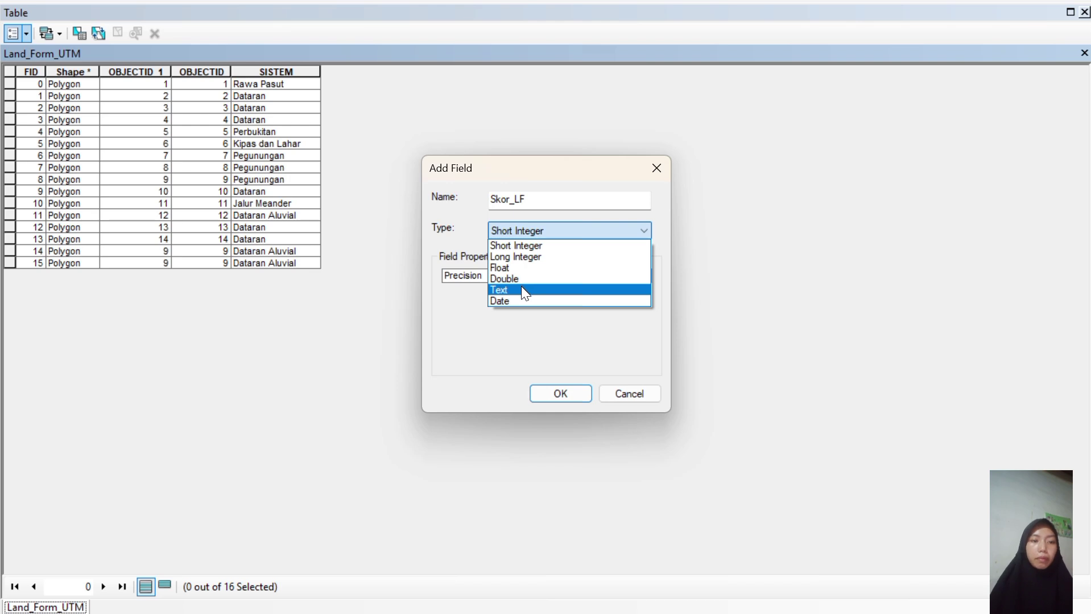
pyautogui.click(521, 286)
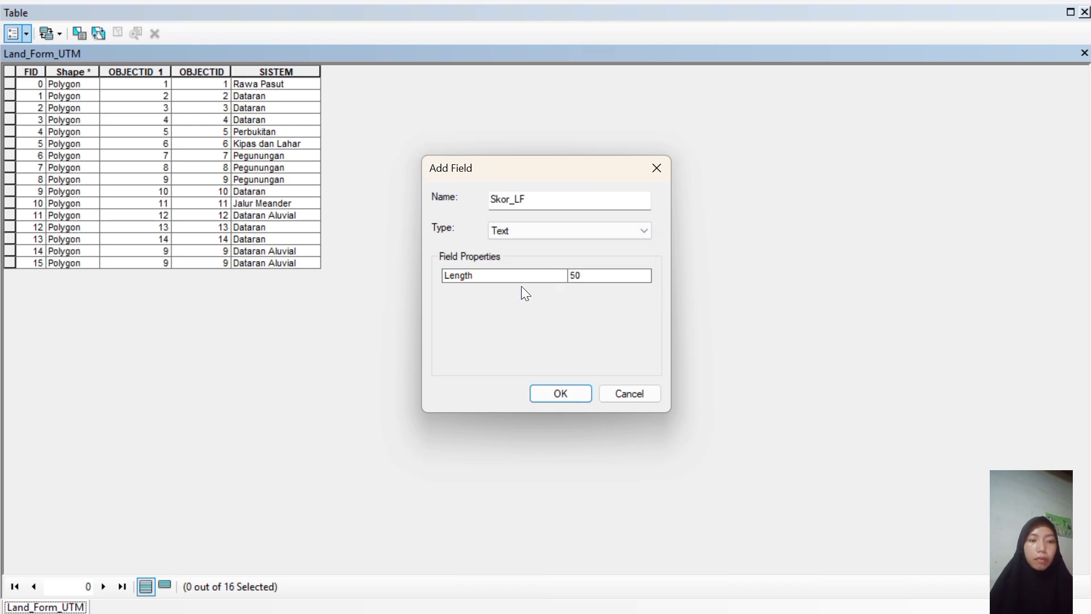
pyautogui.click(561, 395)
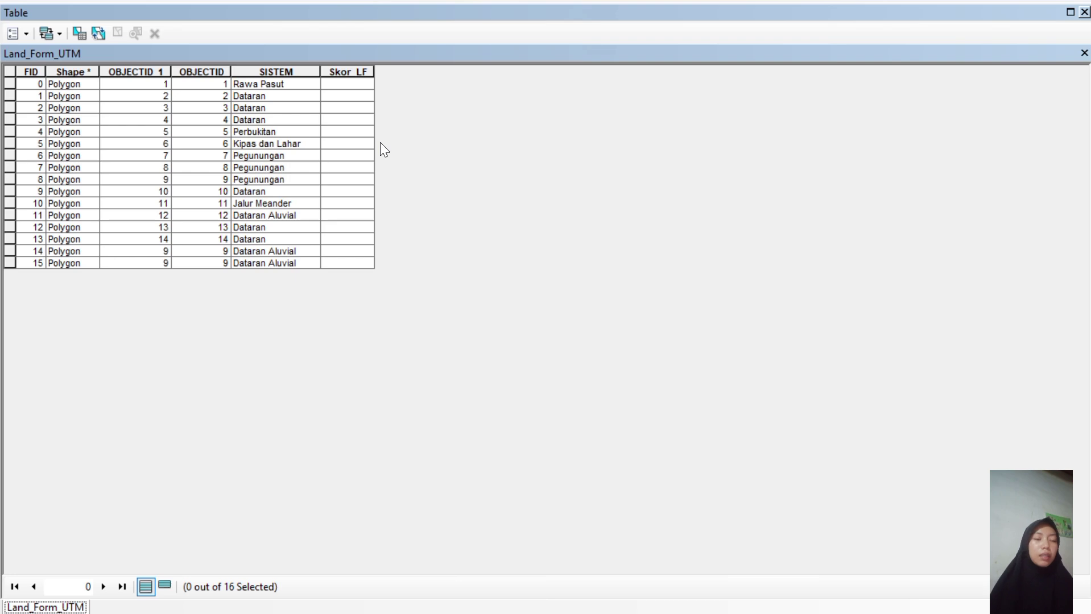
# Select the Dataran records with the attribute query "SISTEM" = 'Dataran'.
pyautogui.click(78, 37)
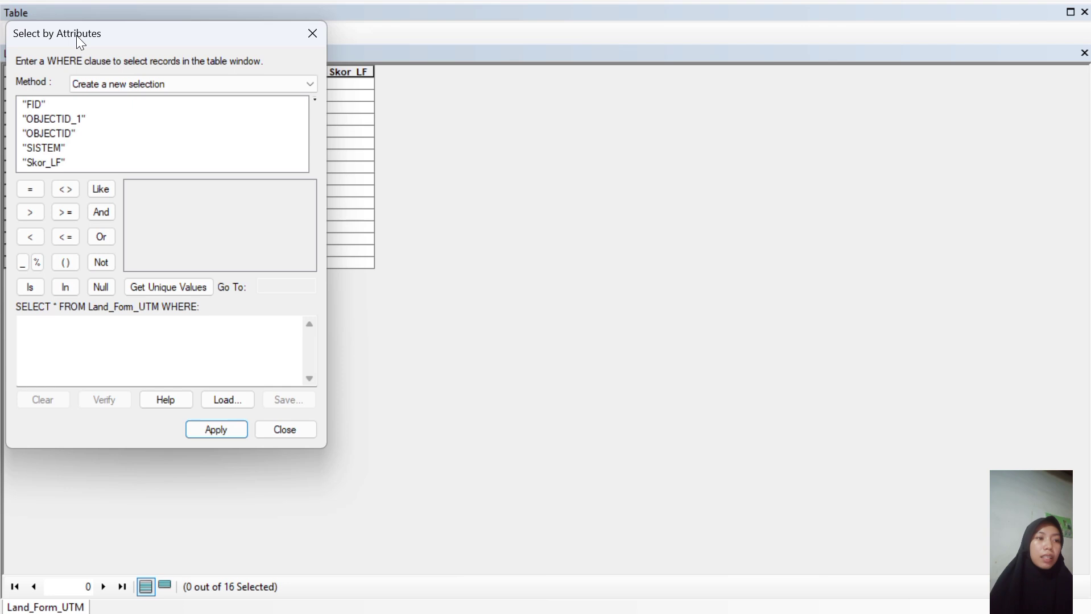
pyautogui.doubleClick(49, 149)
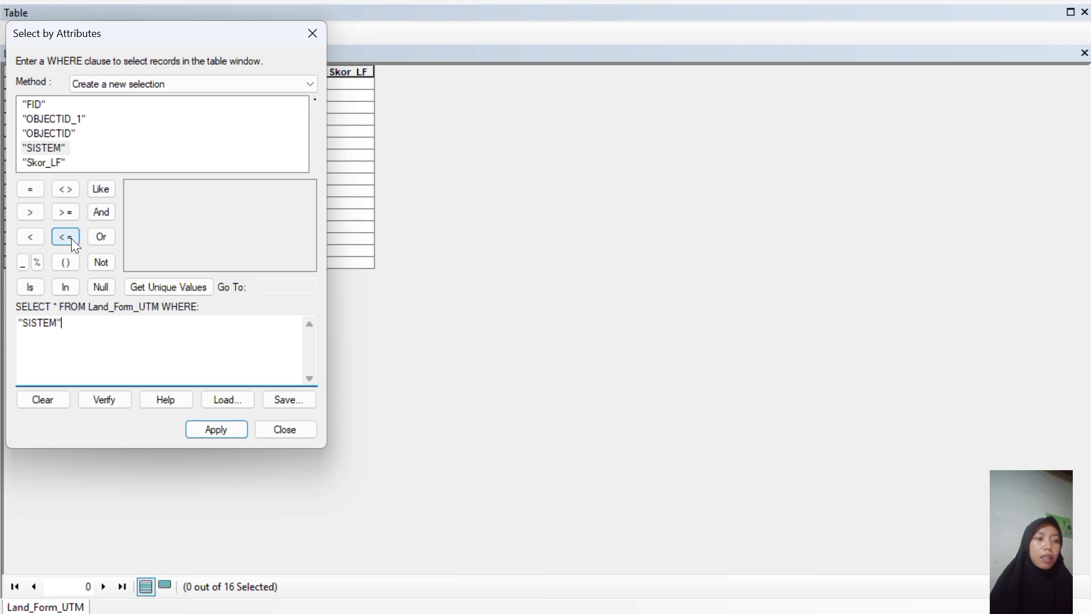
pyautogui.click(466, 24)
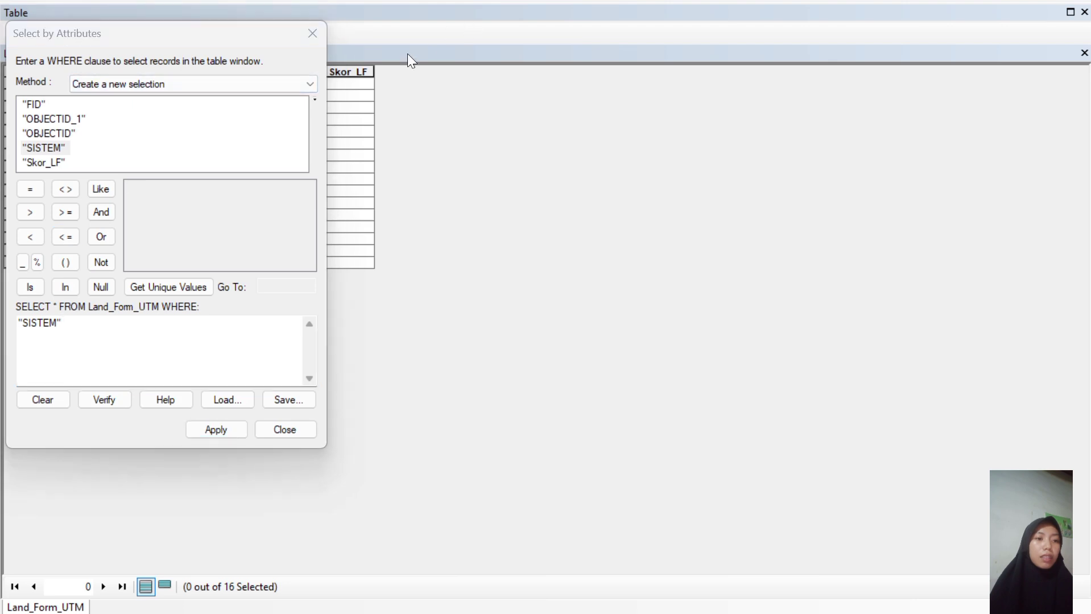
pyautogui.click(26, 192)
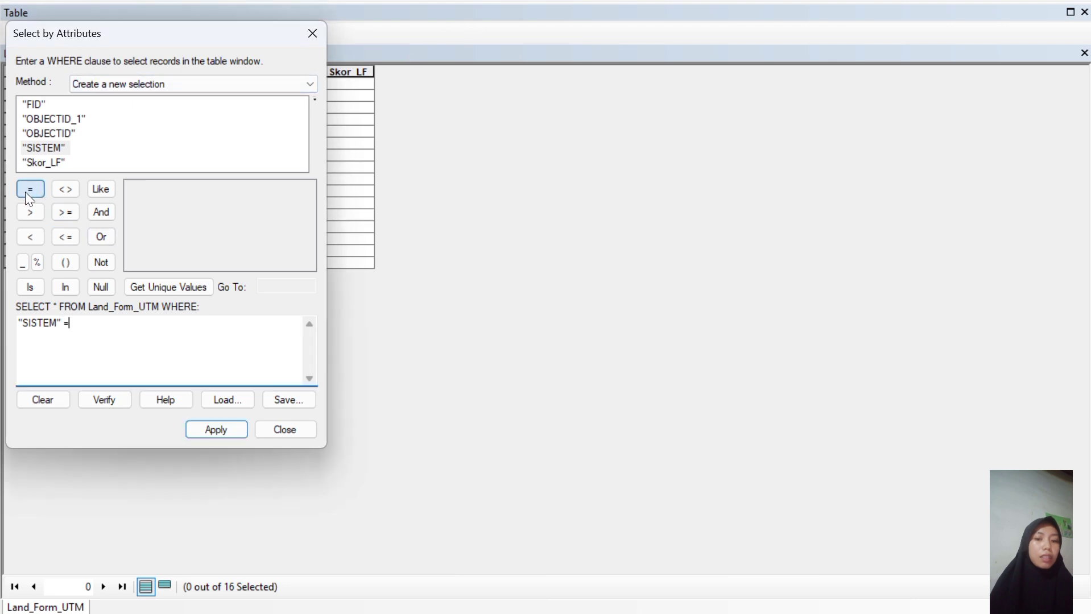
pyautogui.click(170, 291)
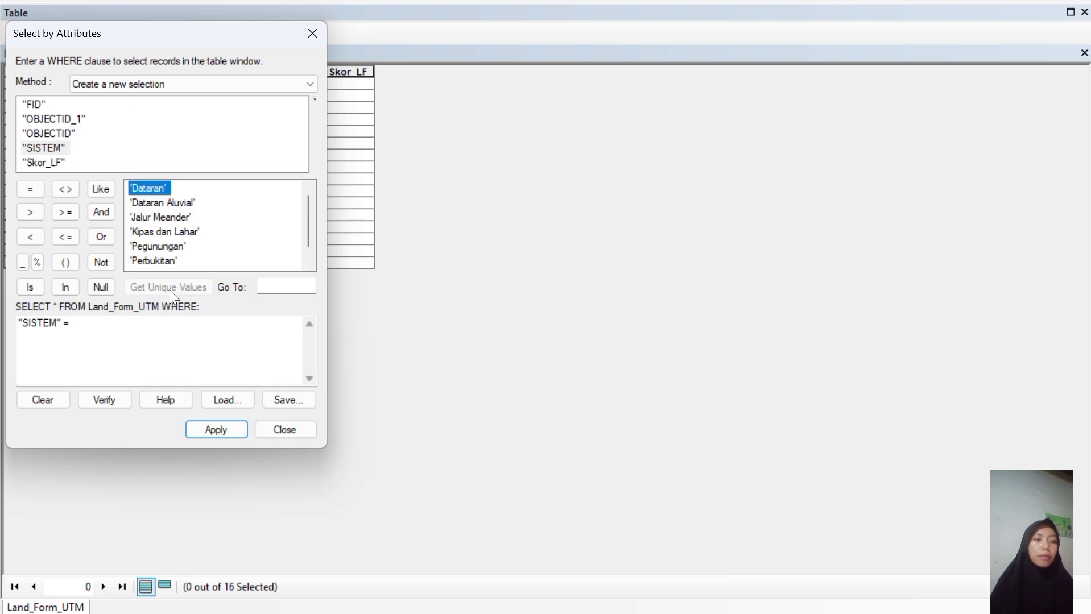
pyautogui.doubleClick(159, 193)
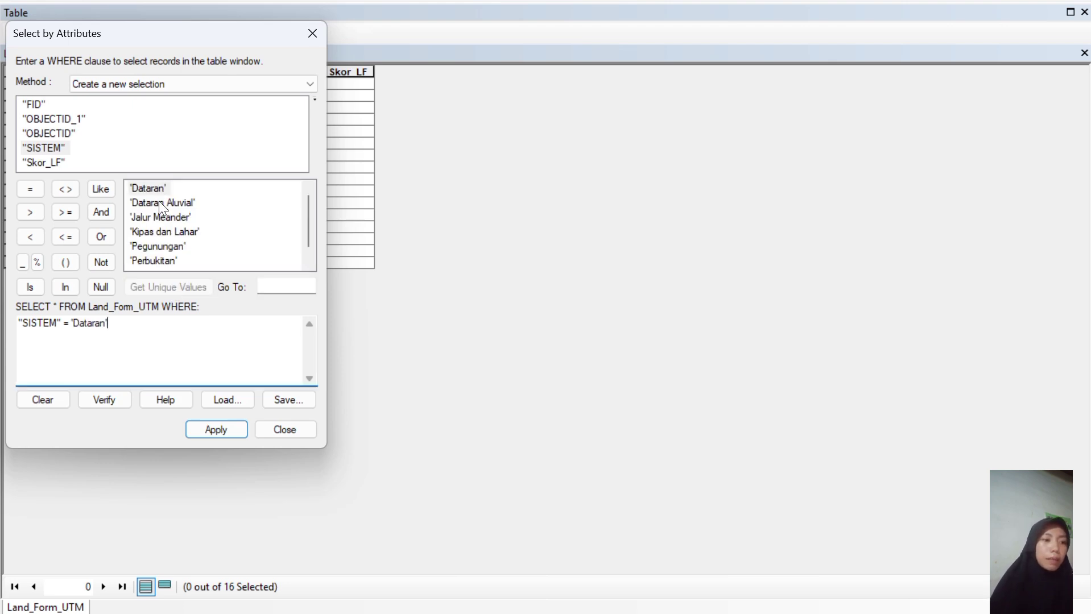
pyautogui.click(208, 430)
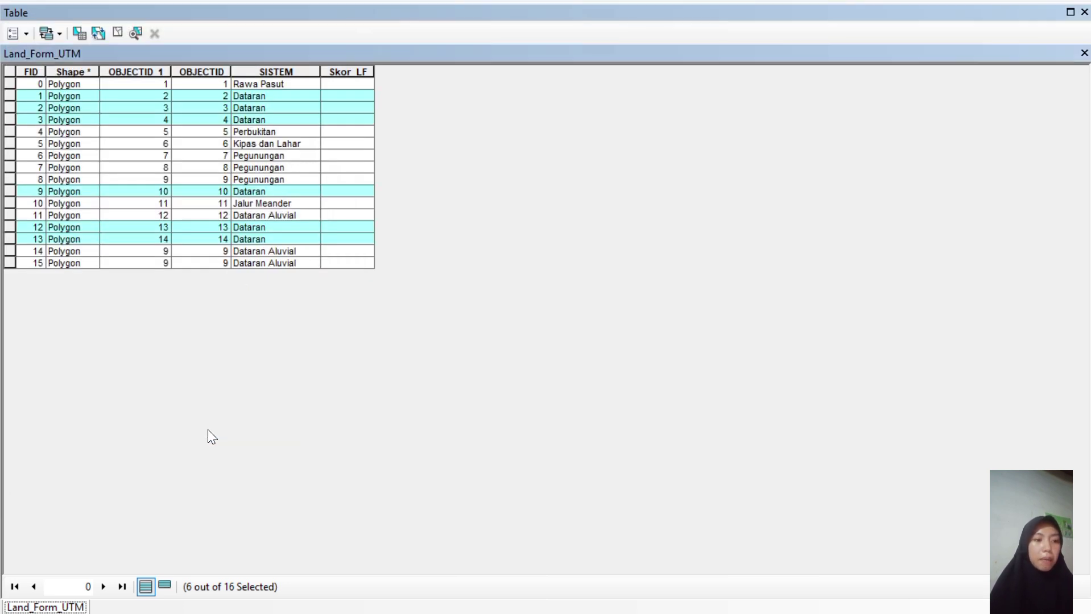
# Calculate Skor_LF as 5 for the selected Dataran records.
pyautogui.click(340, 72)
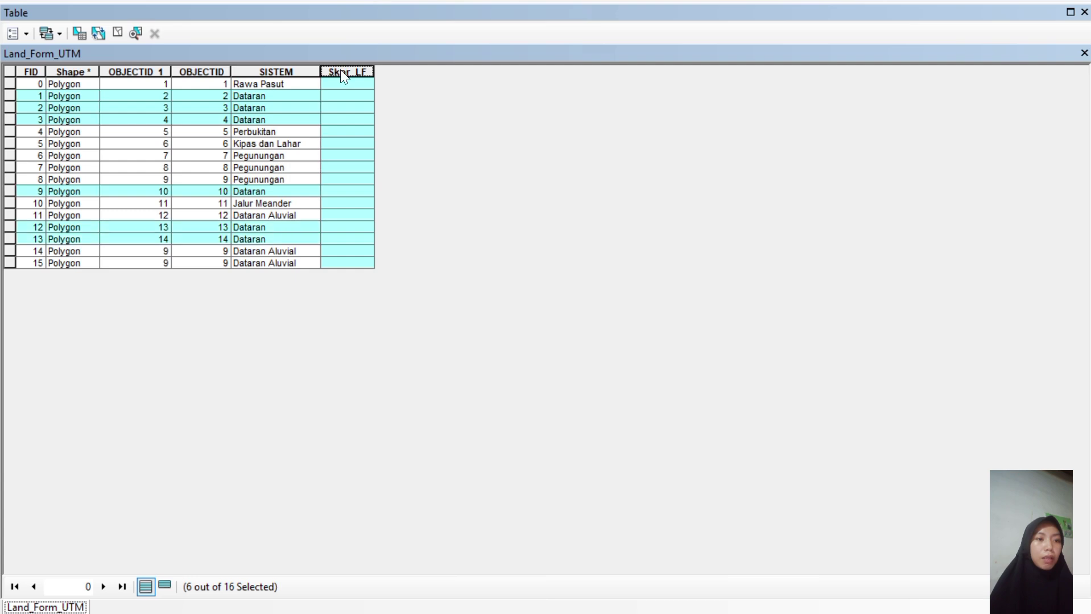
pyautogui.rightClick(340, 71)
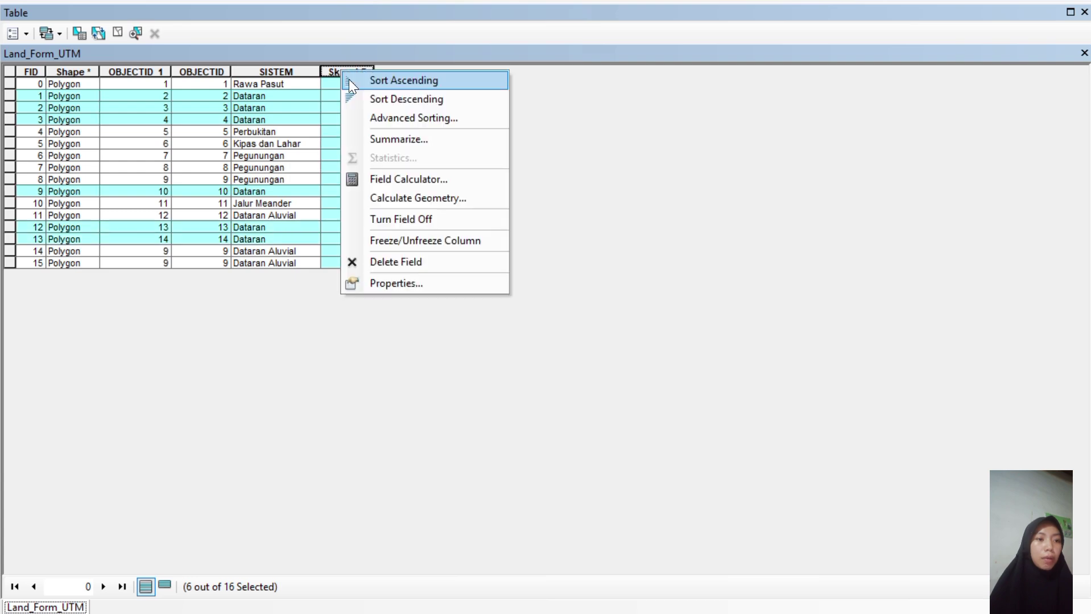
pyautogui.click(408, 178)
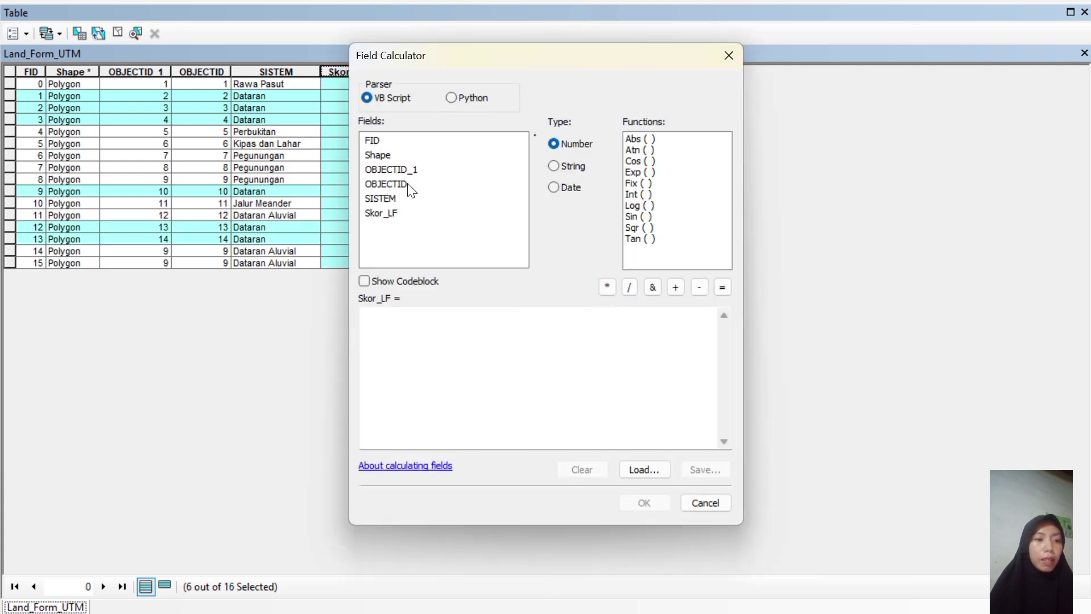
pyautogui.click(373, 314)
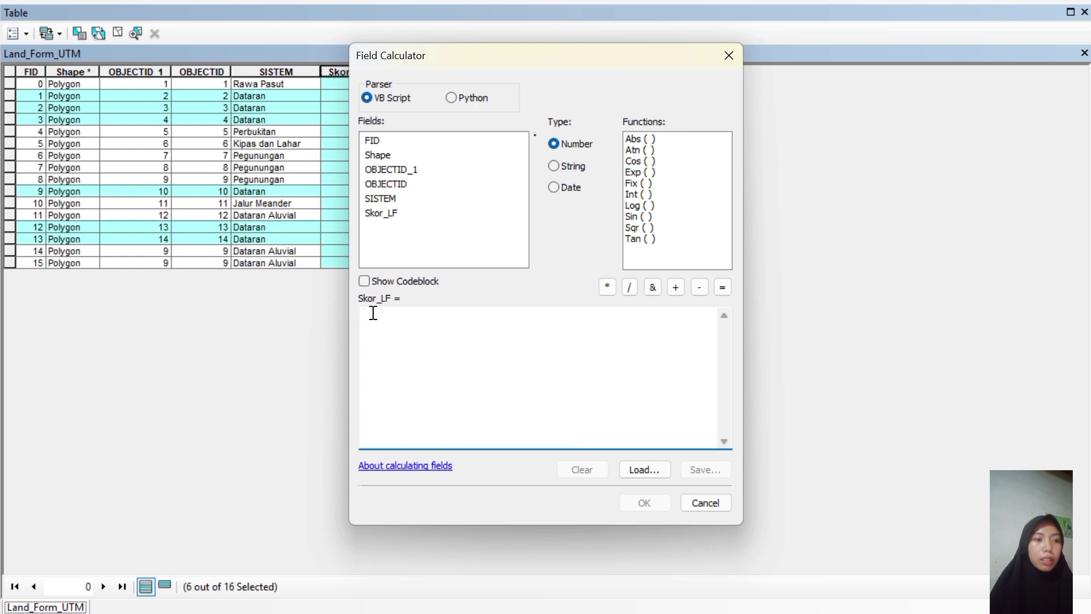
pyautogui.write('"5"')
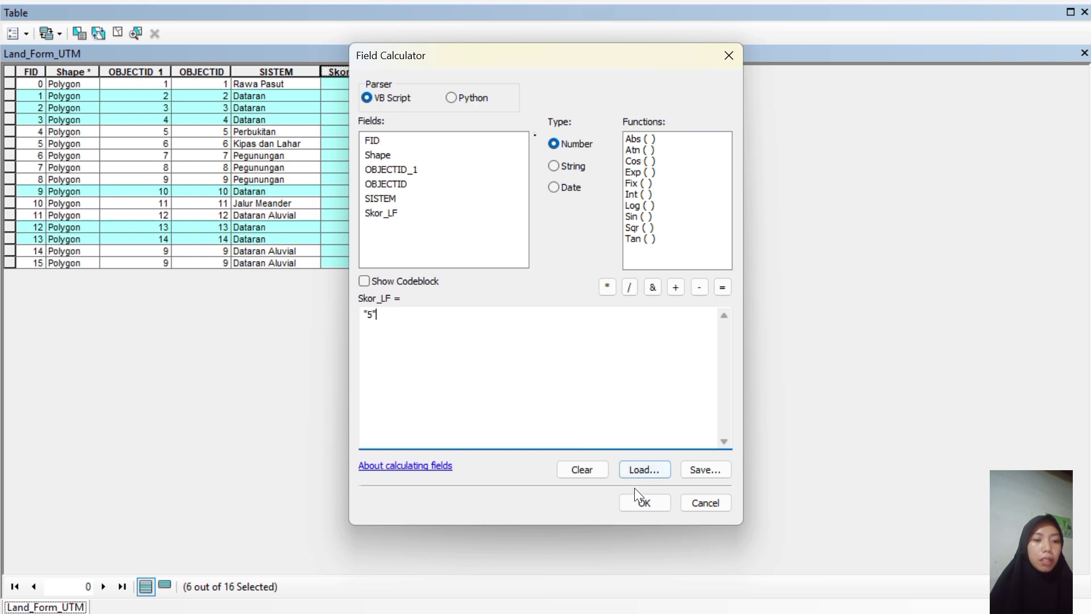
pyautogui.click(639, 502)
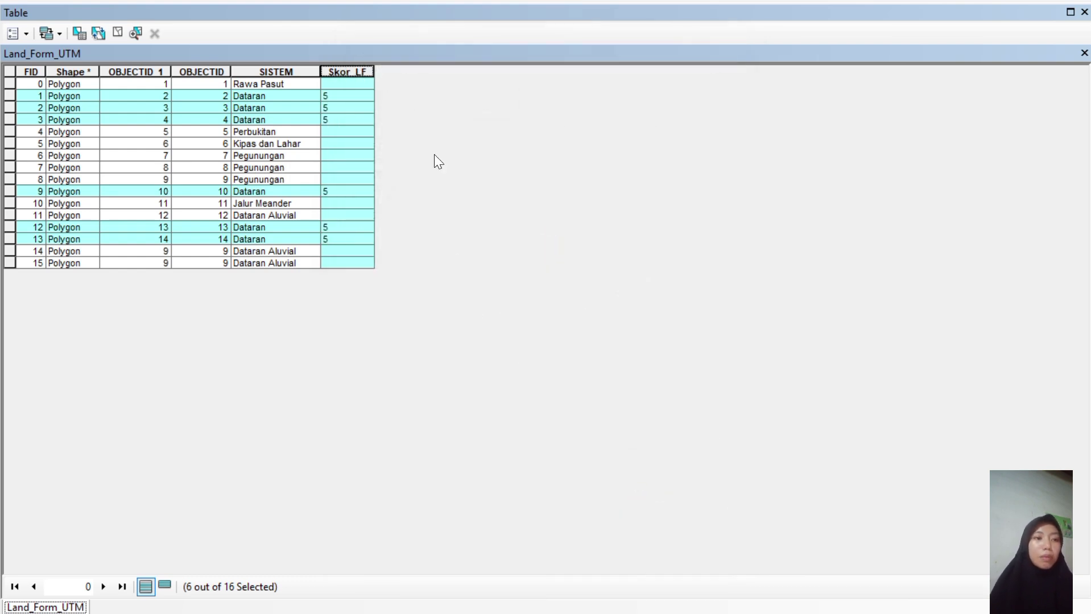
# Change the attribute query to "SISTEM" = 'Rawa Pasut' and select that record.
pyautogui.click(98, 32)
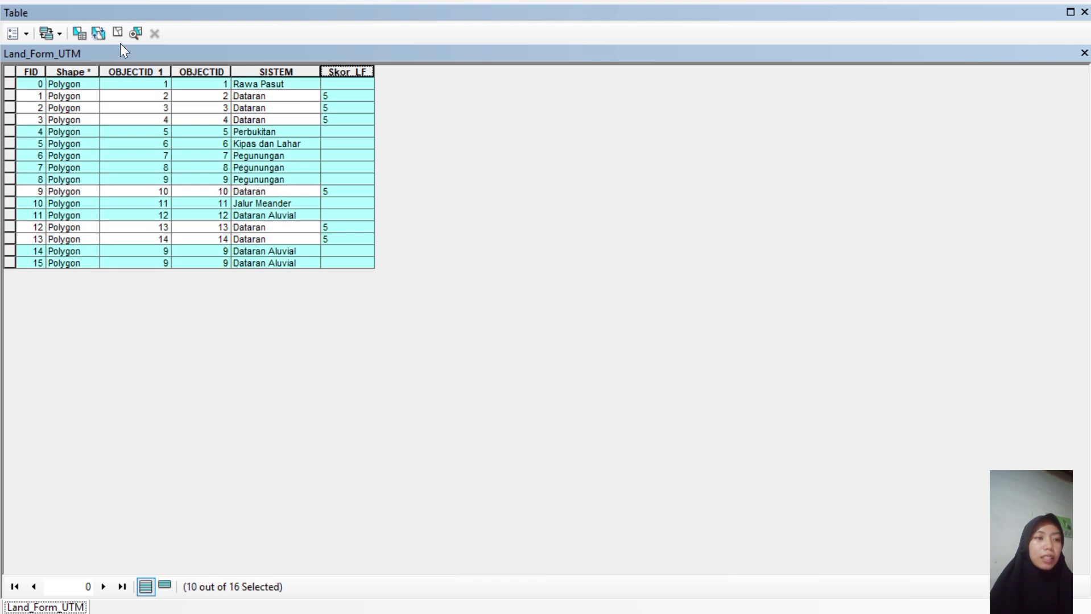
pyautogui.click(83, 36)
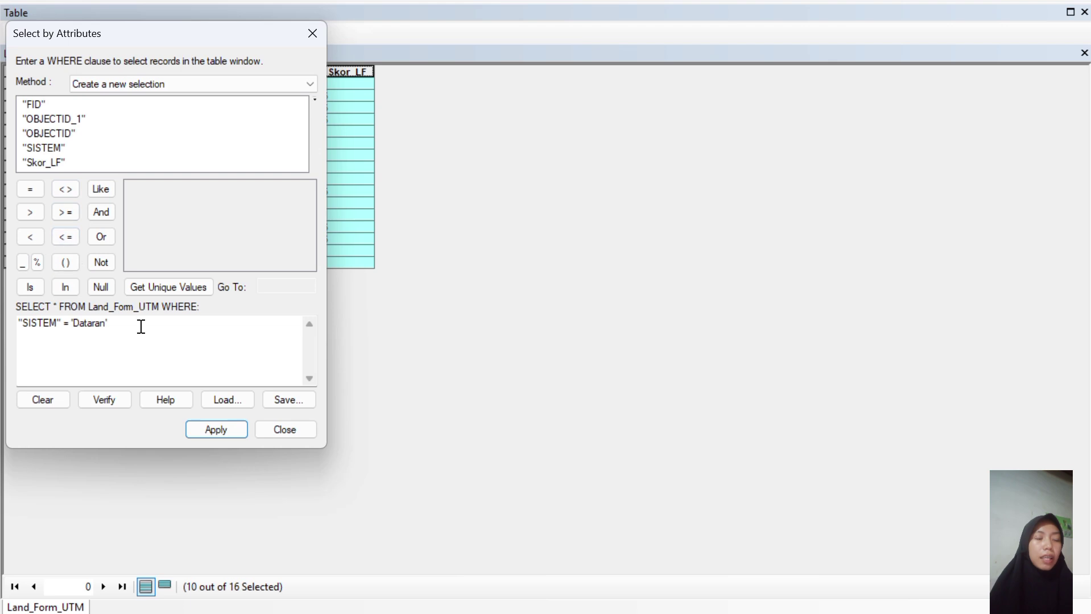
pyautogui.moveTo(108, 325); pyautogui.dragTo(73, 323)
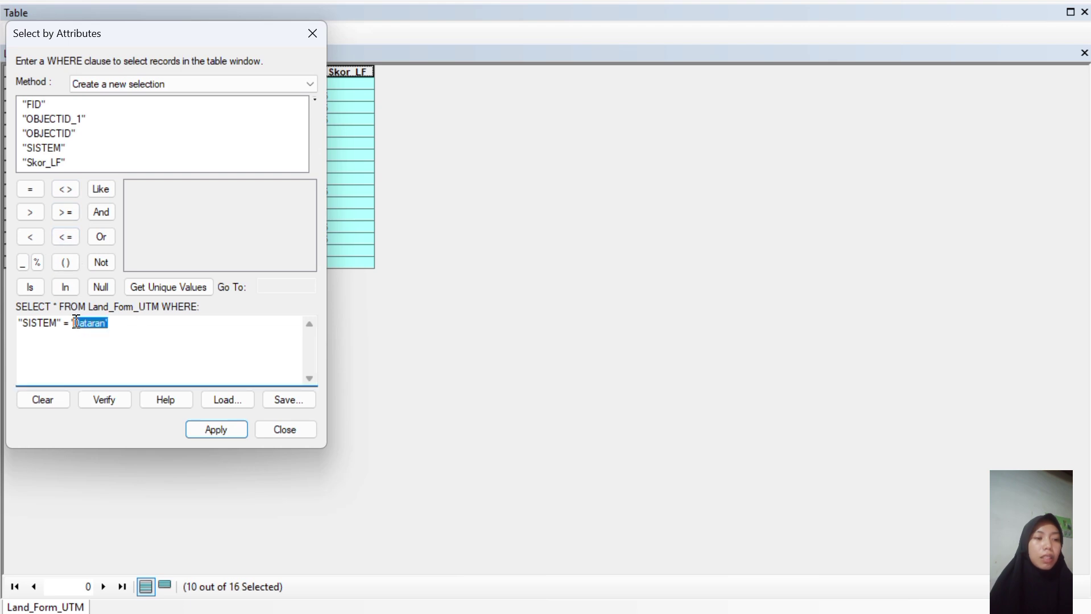
pyautogui.press('BackSpace')
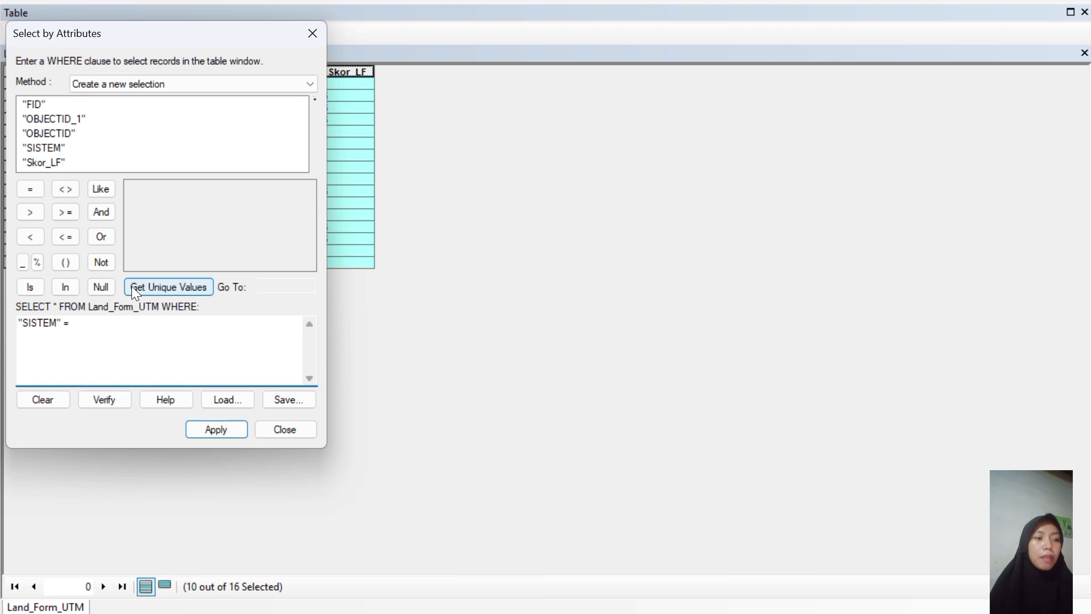
pyautogui.click(34, 145)
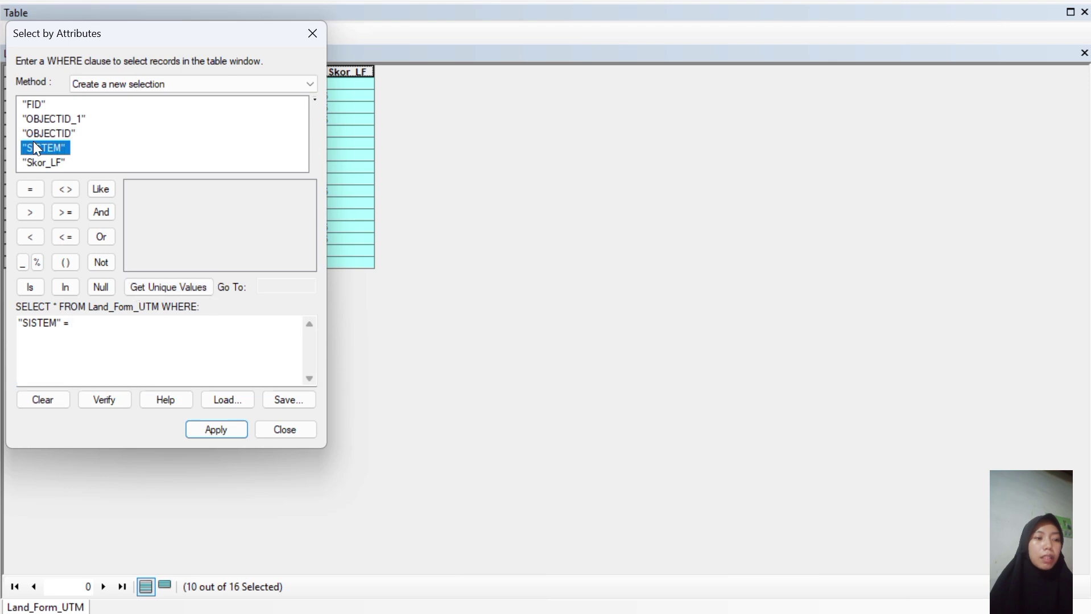
pyautogui.click(169, 287)
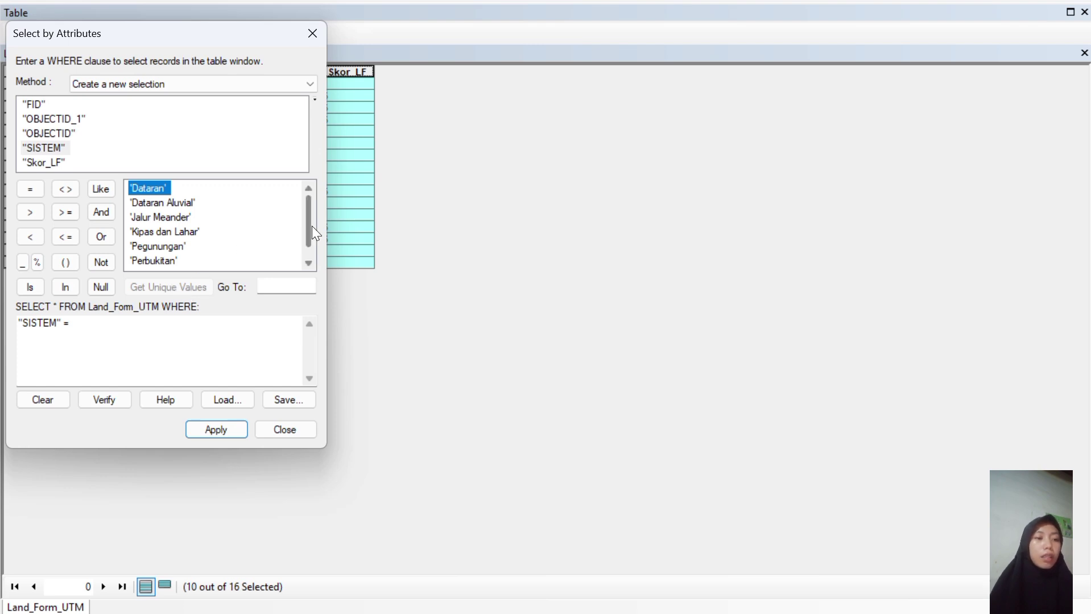
pyautogui.scroll(-1, 311, 229)
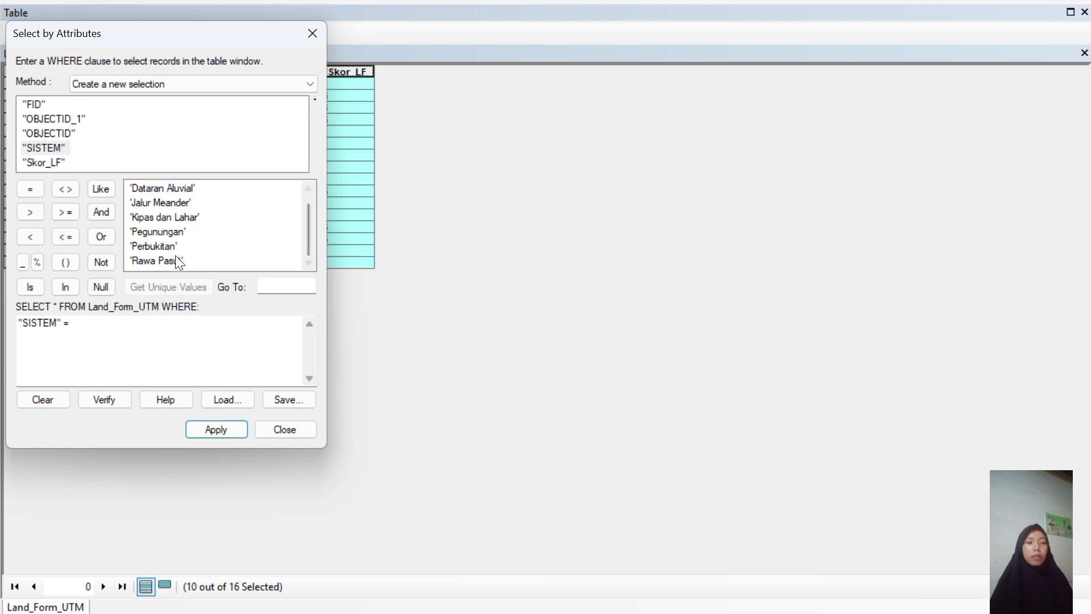
pyautogui.doubleClick(169, 260)
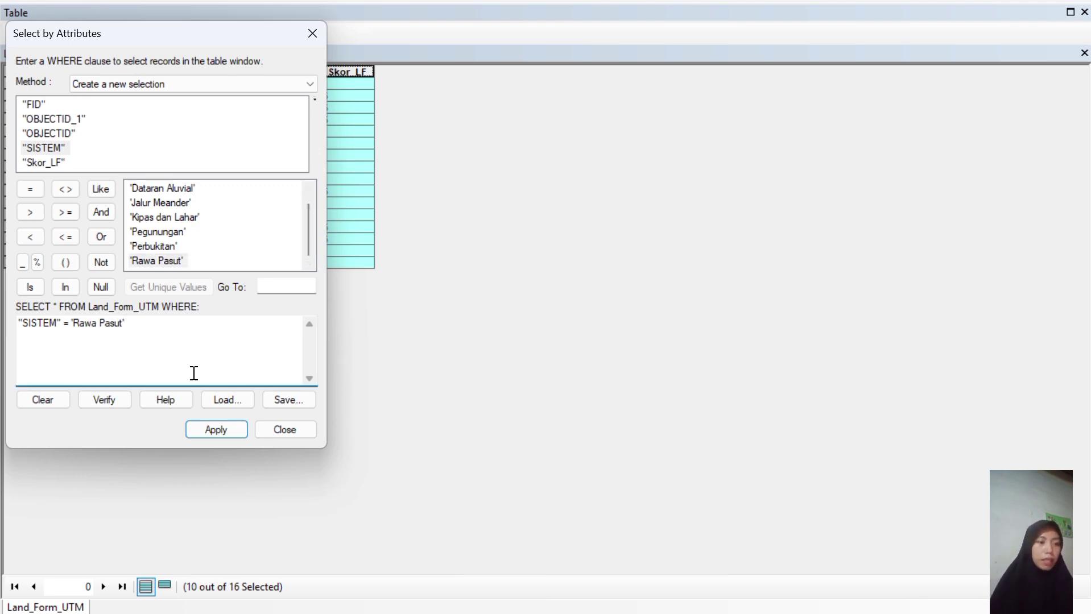
pyautogui.click(216, 430)
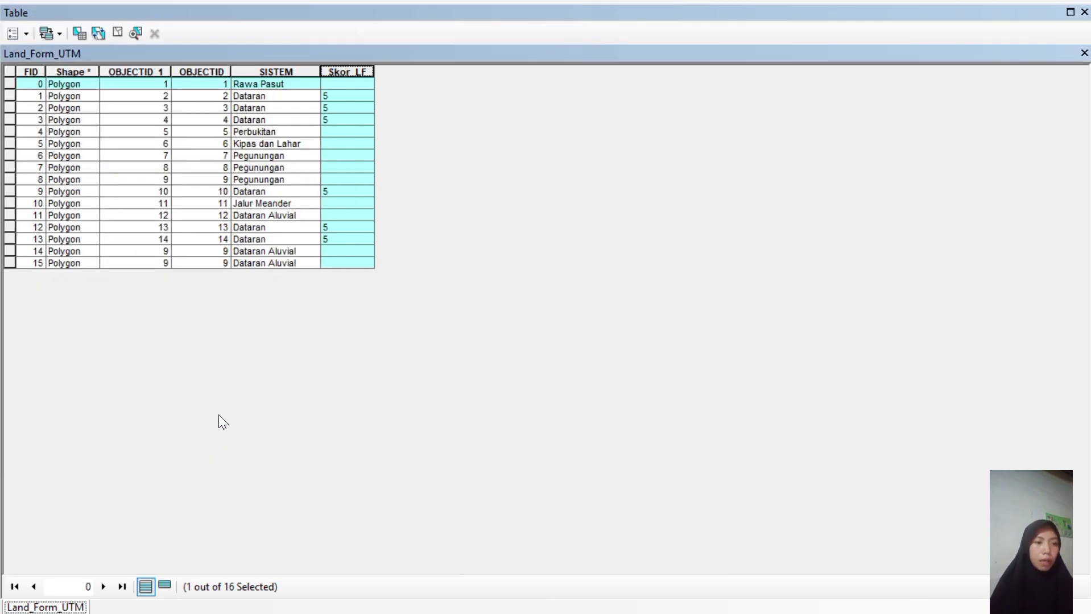
# Calculate Skor_LF as 5 for the selected Rawa Pasut record.
pyautogui.rightClick(337, 70)
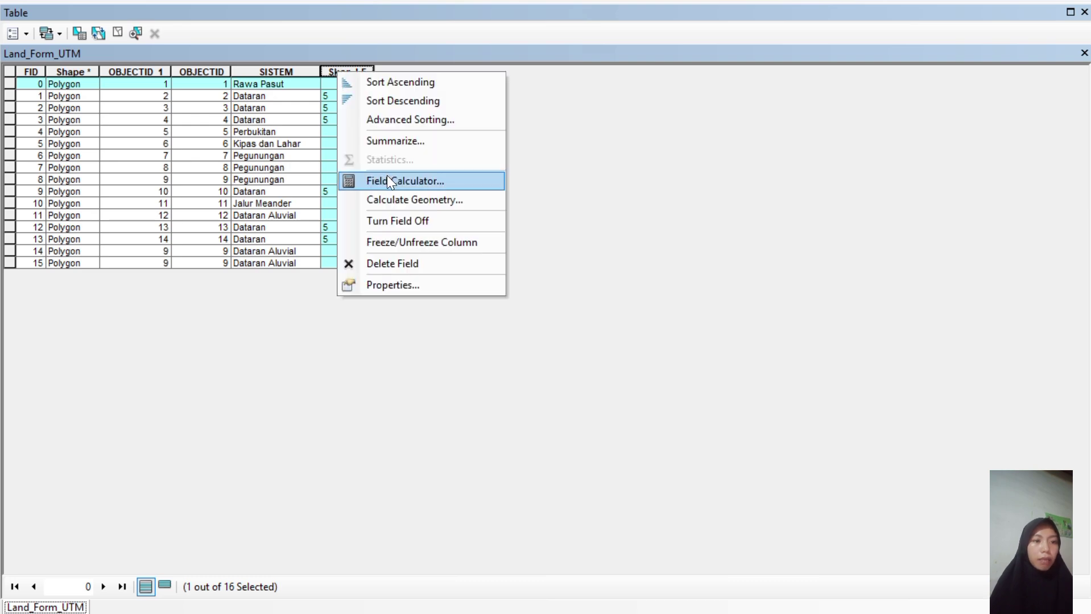
pyautogui.click(387, 178)
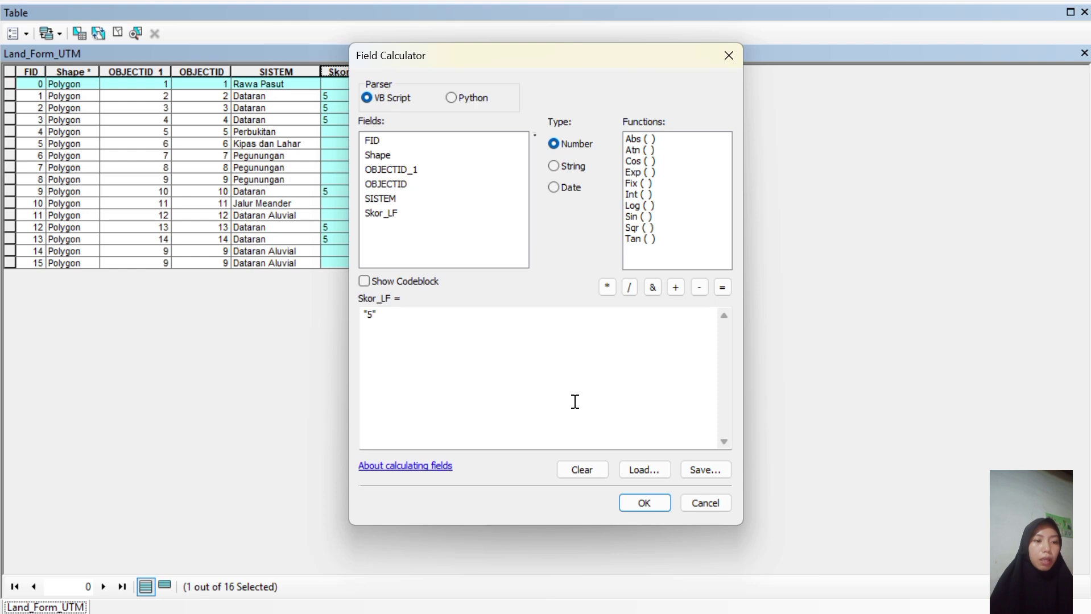
pyautogui.click(643, 502)
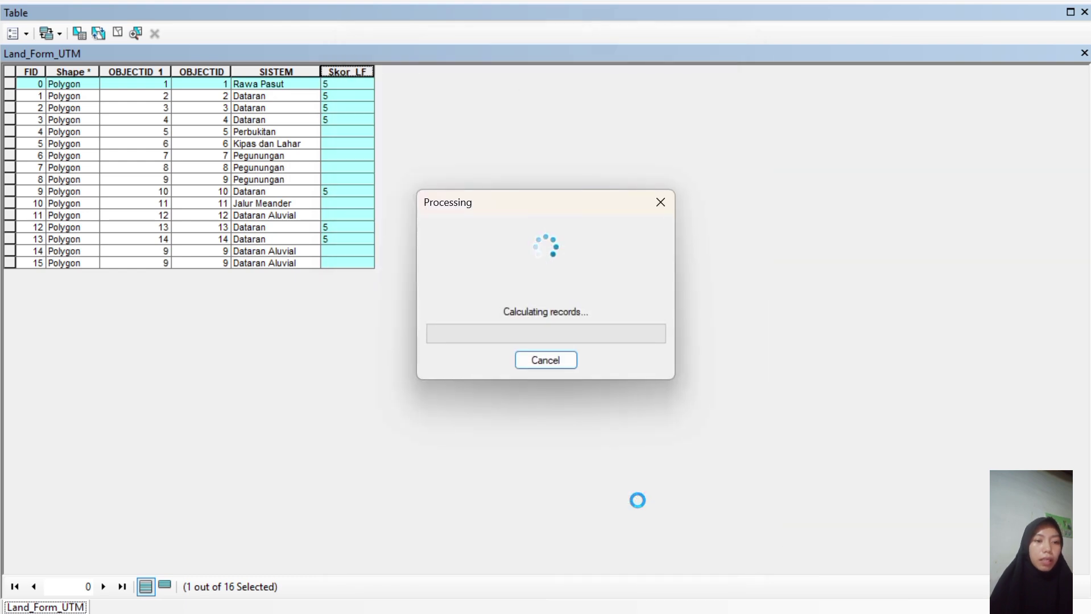
# Replace Rawa Pasut with 'Jalur Meander' in the SISTEM query and select that record.
pyautogui.click(79, 32)
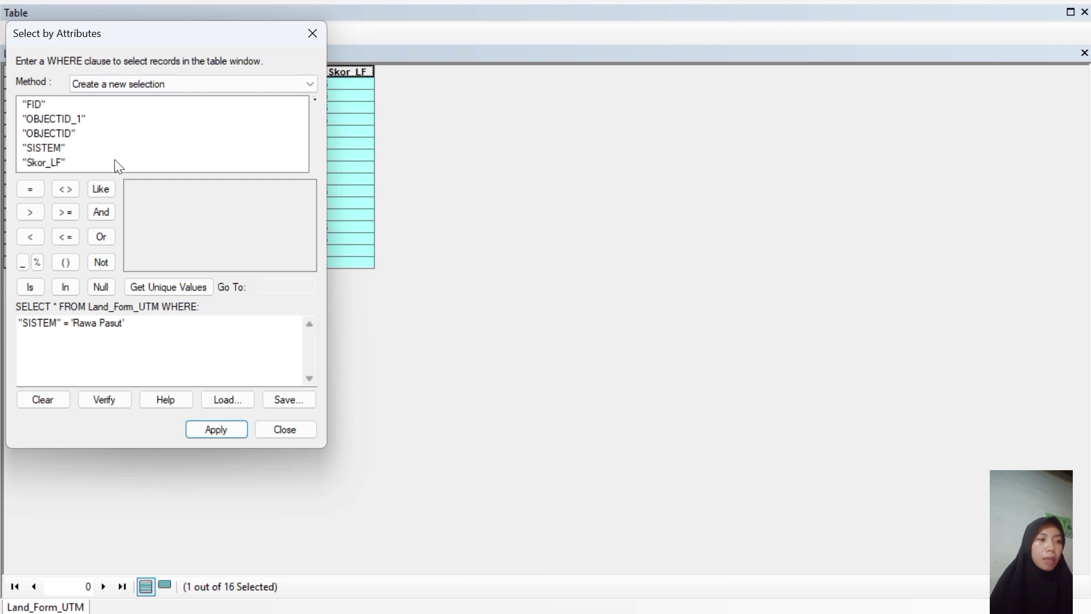
pyautogui.click(127, 323)
pyautogui.moveTo(127, 324); pyautogui.dragTo(73, 321)
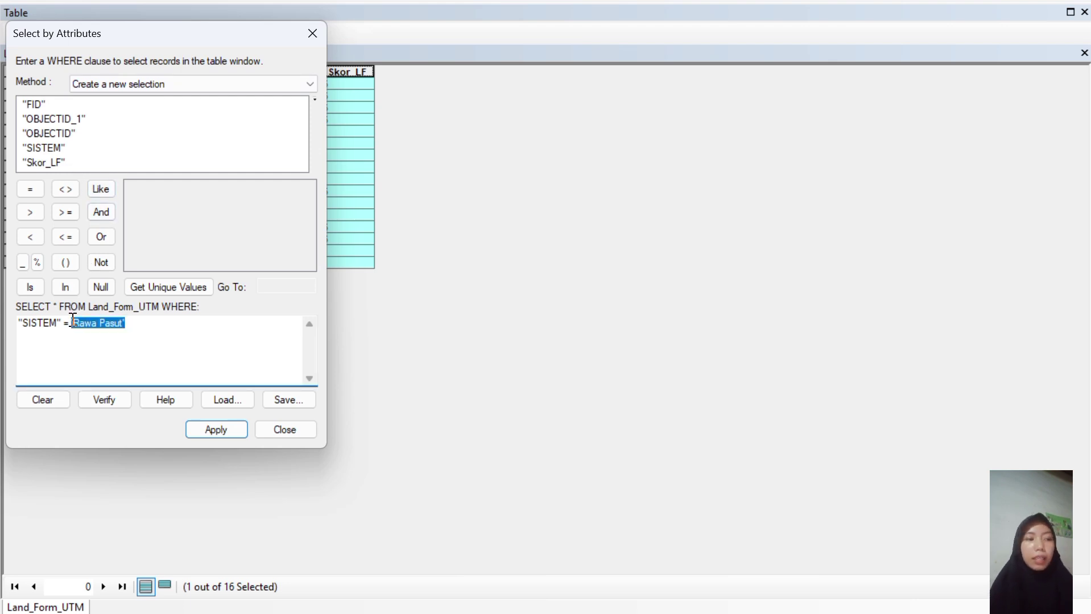
pyautogui.press('Delete')
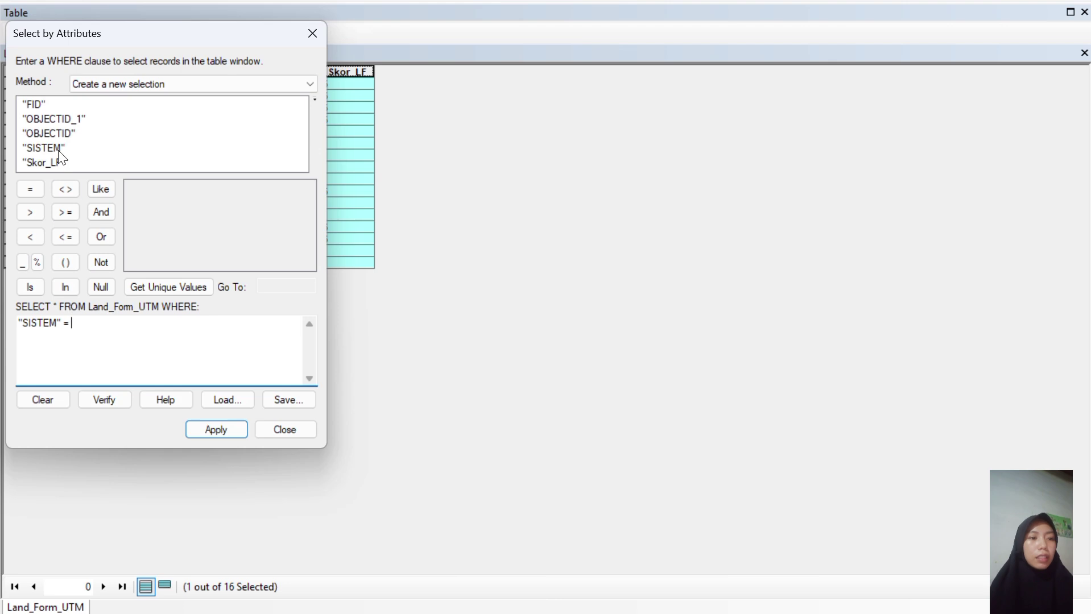
pyautogui.click(57, 149)
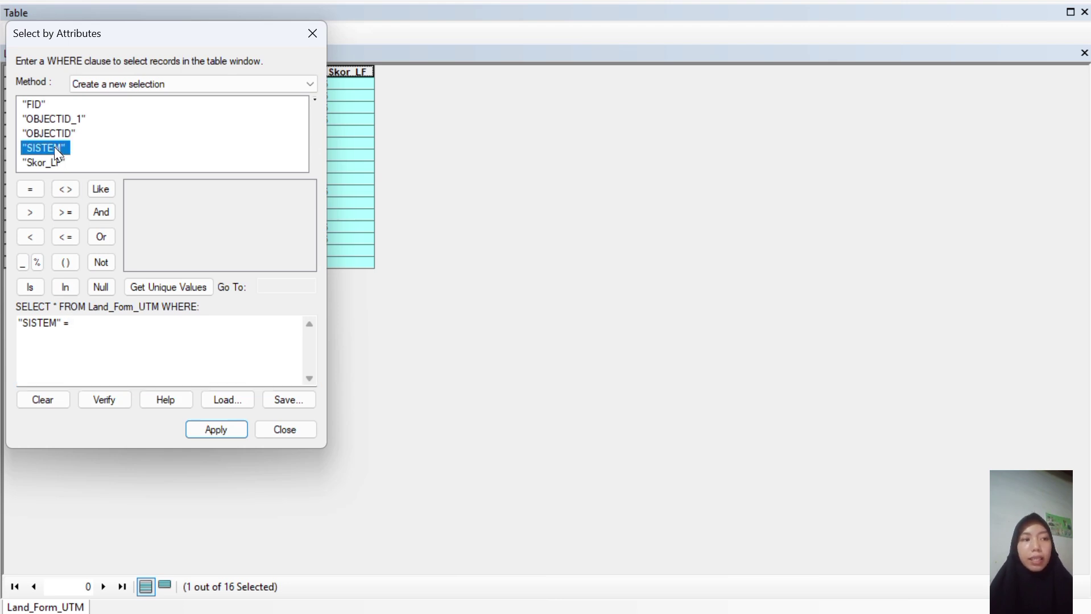
pyautogui.click(164, 288)
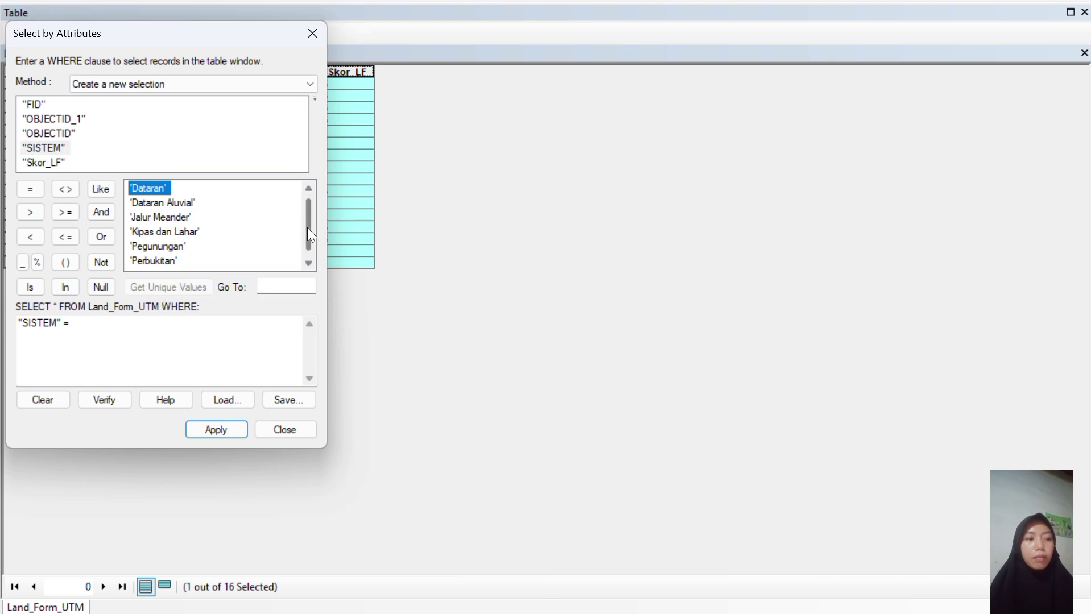
pyautogui.moveTo(307, 228); pyautogui.dragTo(307, 247)
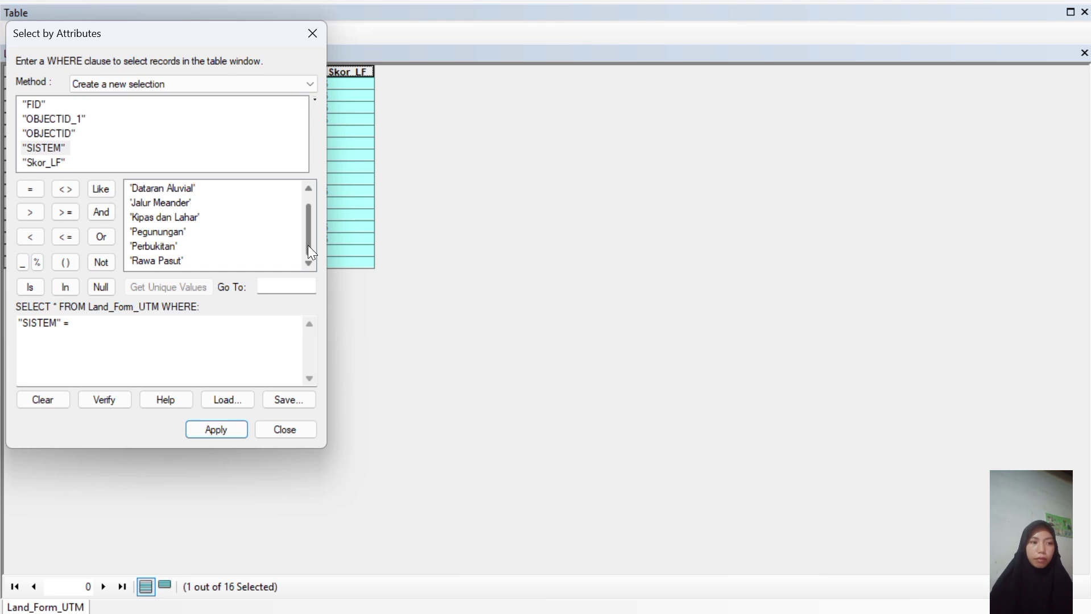
pyautogui.doubleClick(167, 205)
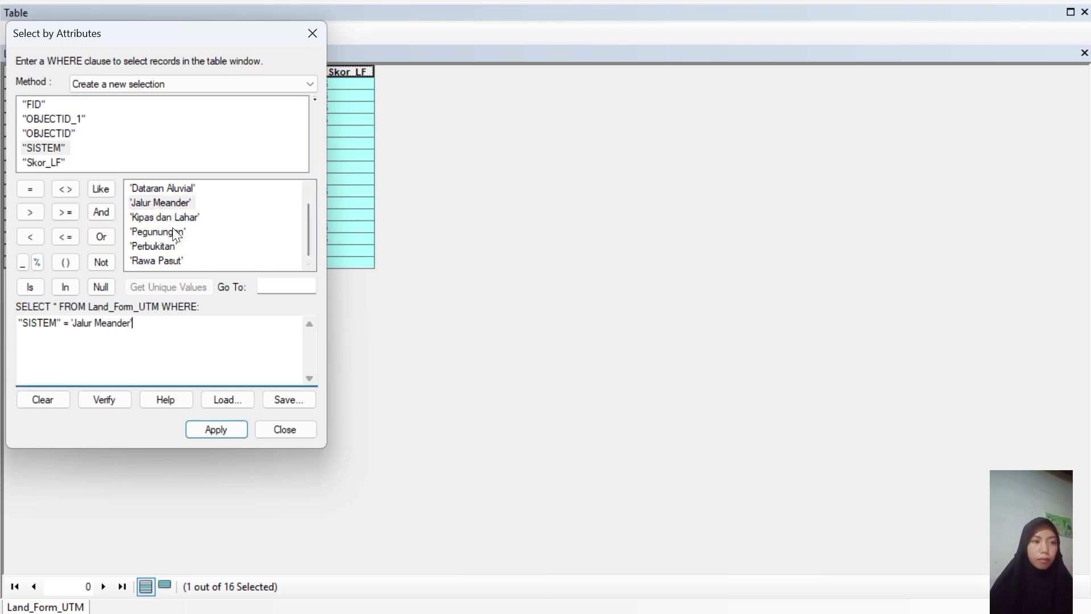
pyautogui.click(220, 436)
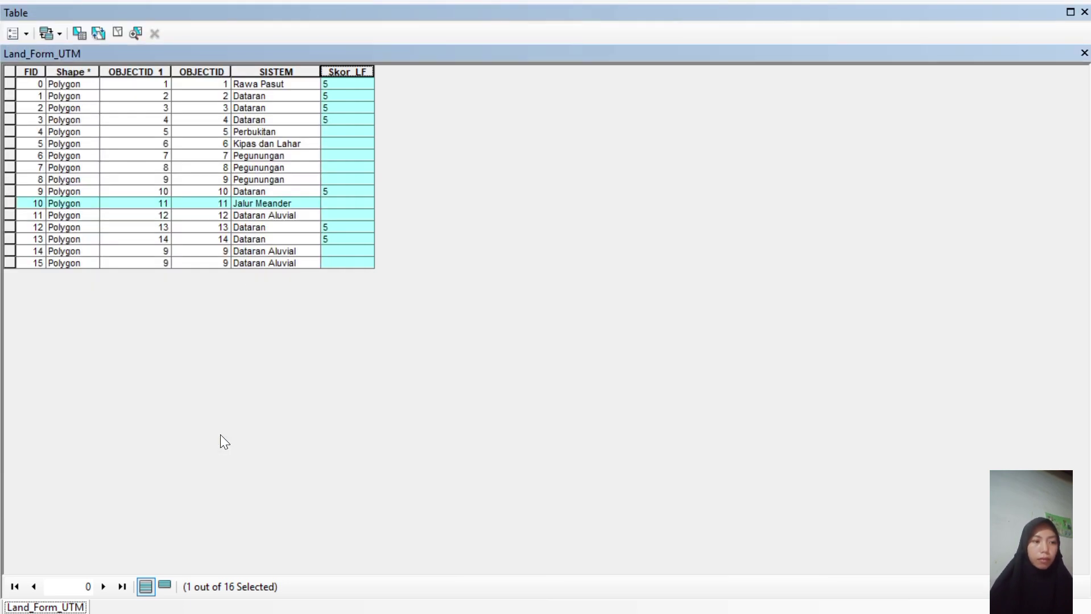
# Calculate Skor_LF as 5 for the selected Jalur Meander record.
pyautogui.rightClick(352, 80)
pyautogui.click(417, 188)
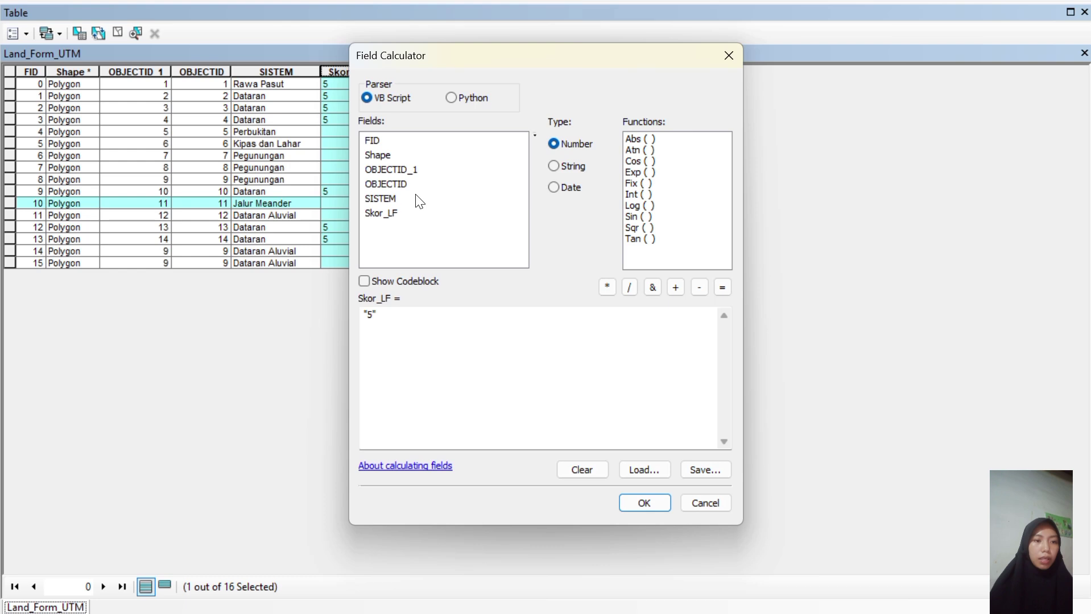
pyautogui.click(651, 512)
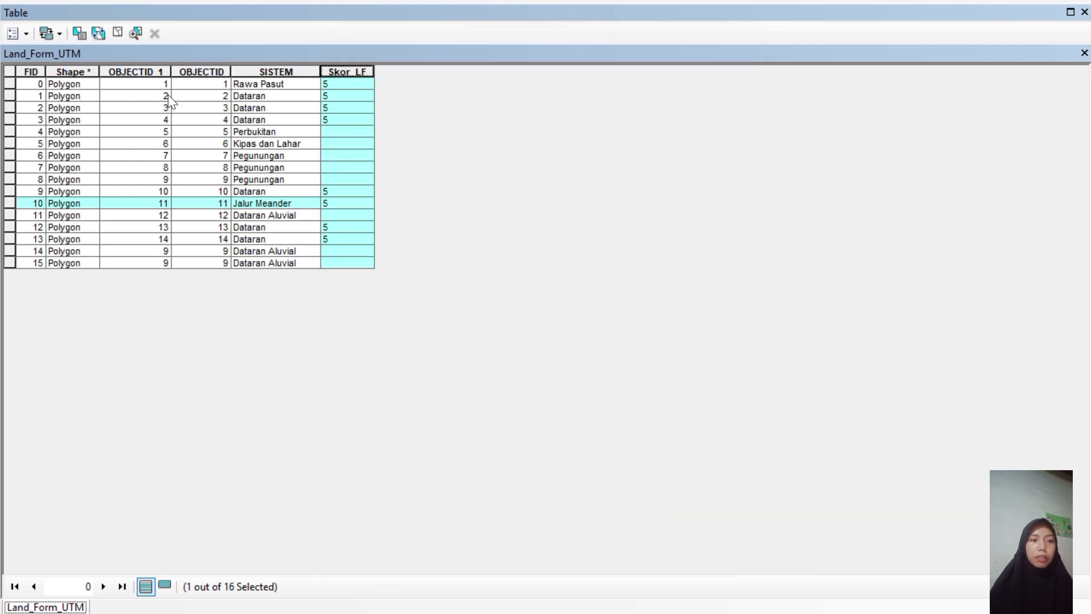
# Replace Jalur Meander with 'Kipas dan Lahar' in the SISTEM query and select that record.
pyautogui.click(84, 37)
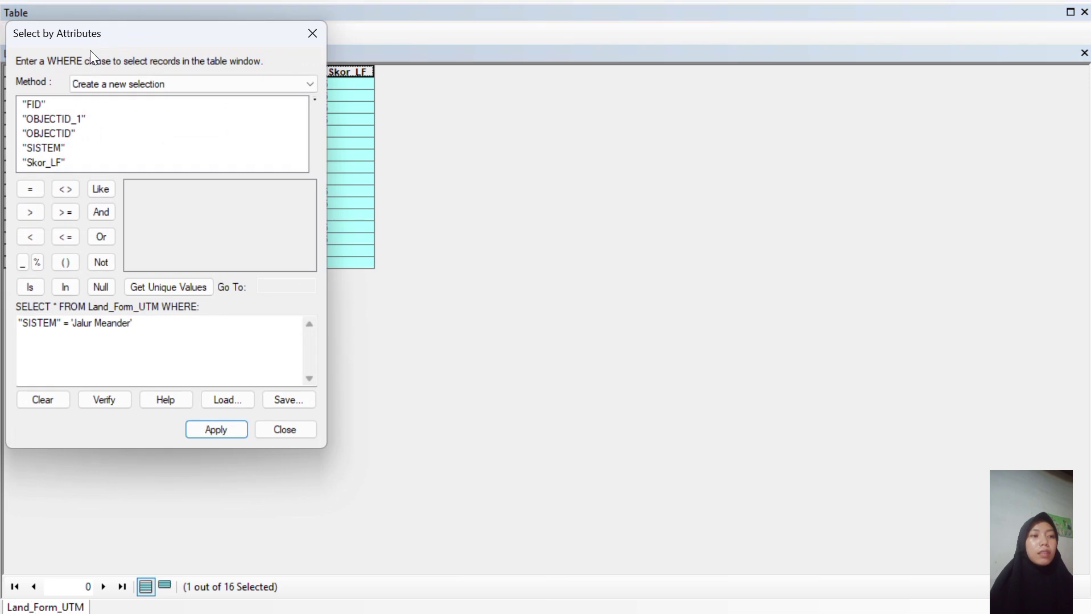
pyautogui.moveTo(138, 324); pyautogui.dragTo(72, 319)
pyautogui.press('Delete')
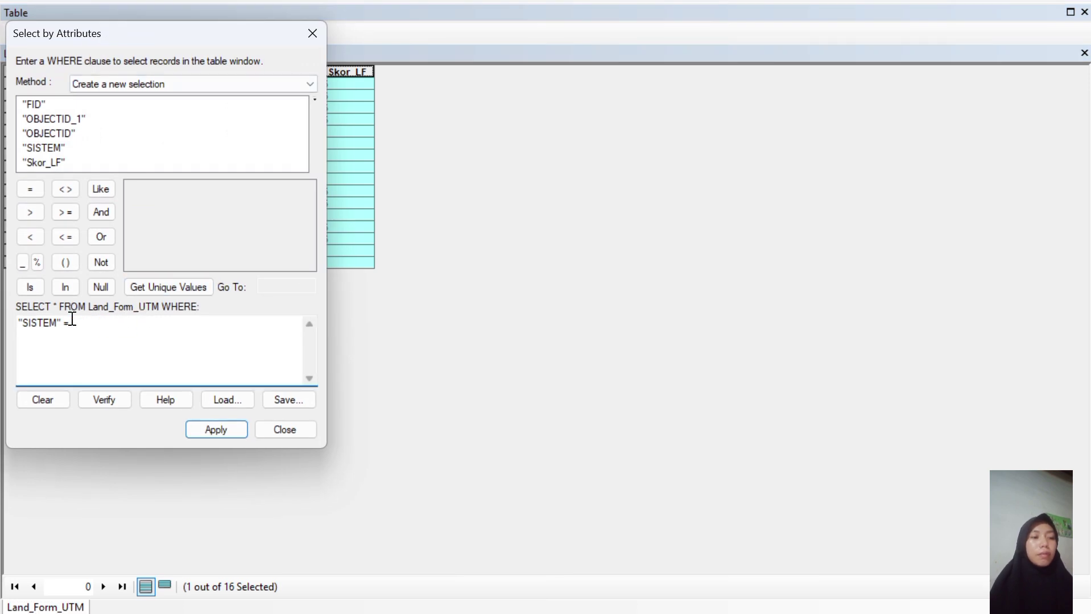
pyautogui.click(46, 149)
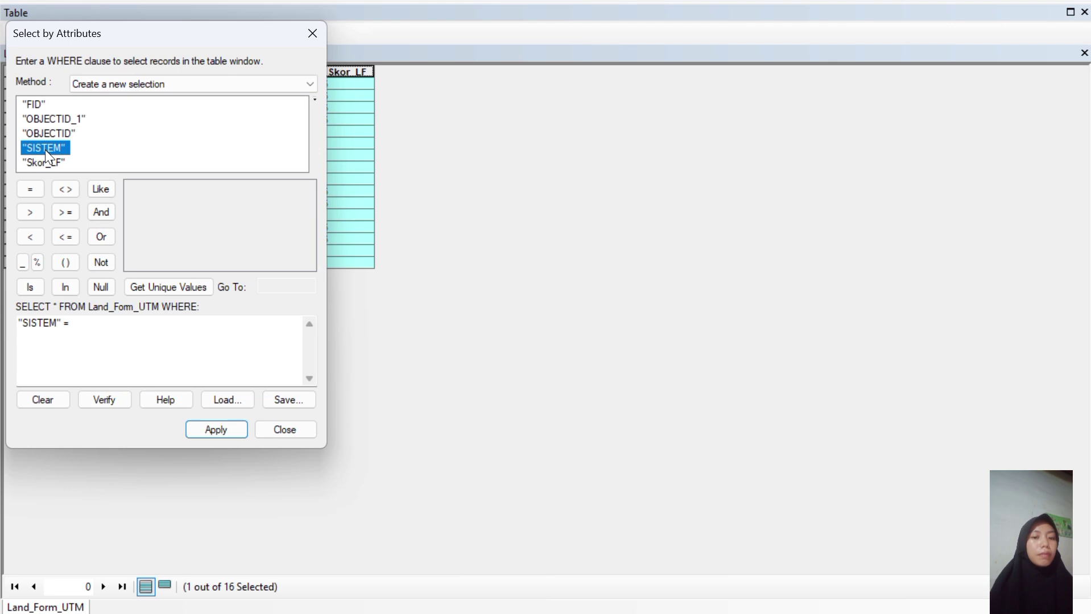
pyautogui.click(167, 290)
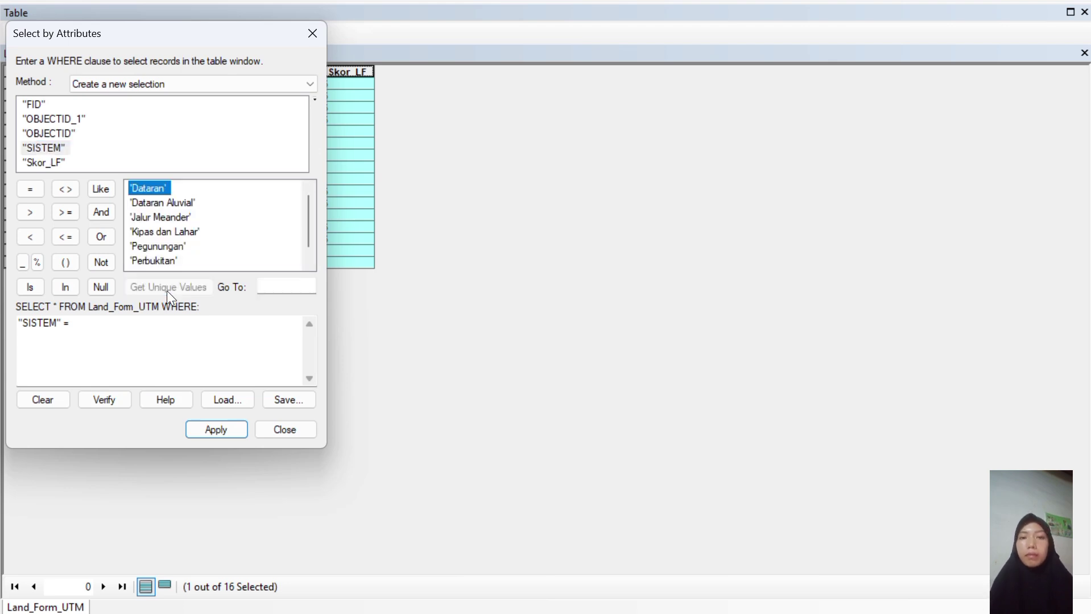
pyautogui.doubleClick(169, 234)
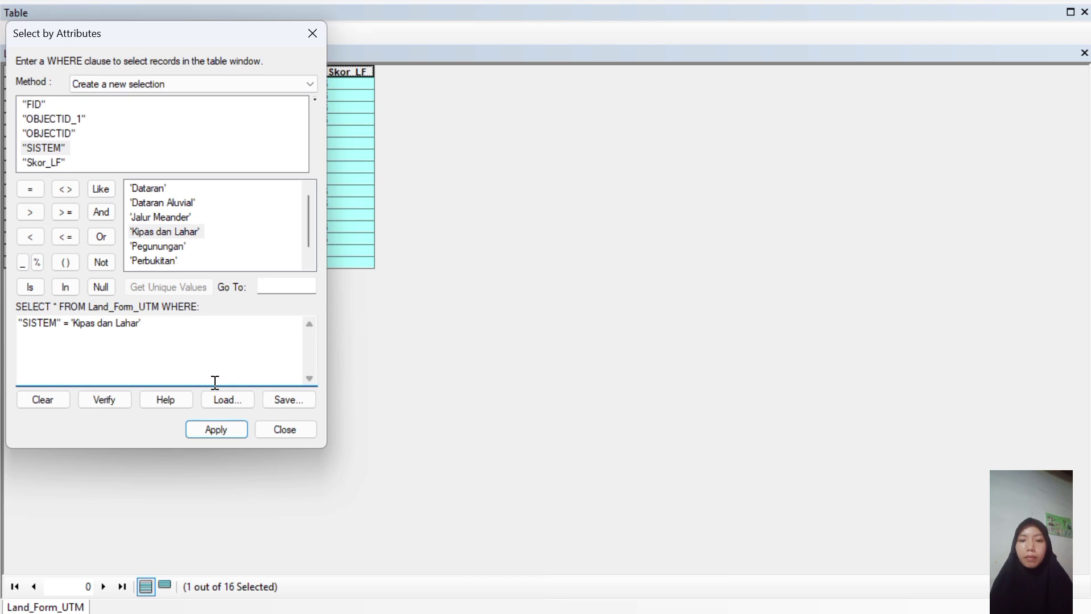
pyautogui.click(216, 430)
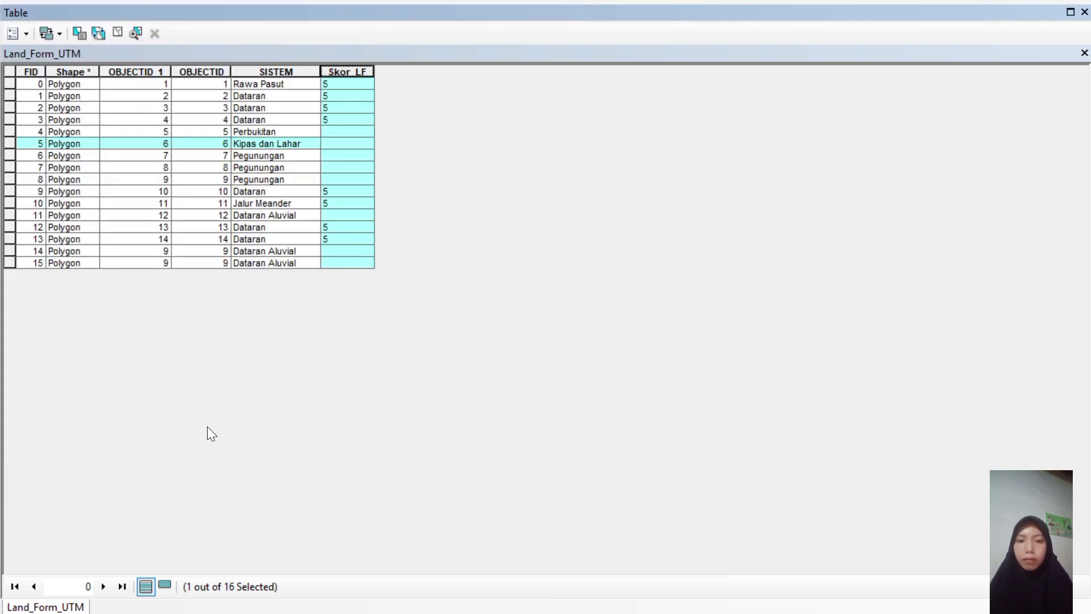
# Change the Skor_LF calculation from 5 to 3 for the Kipas dan Lahar record.
pyautogui.rightClick(337, 71)
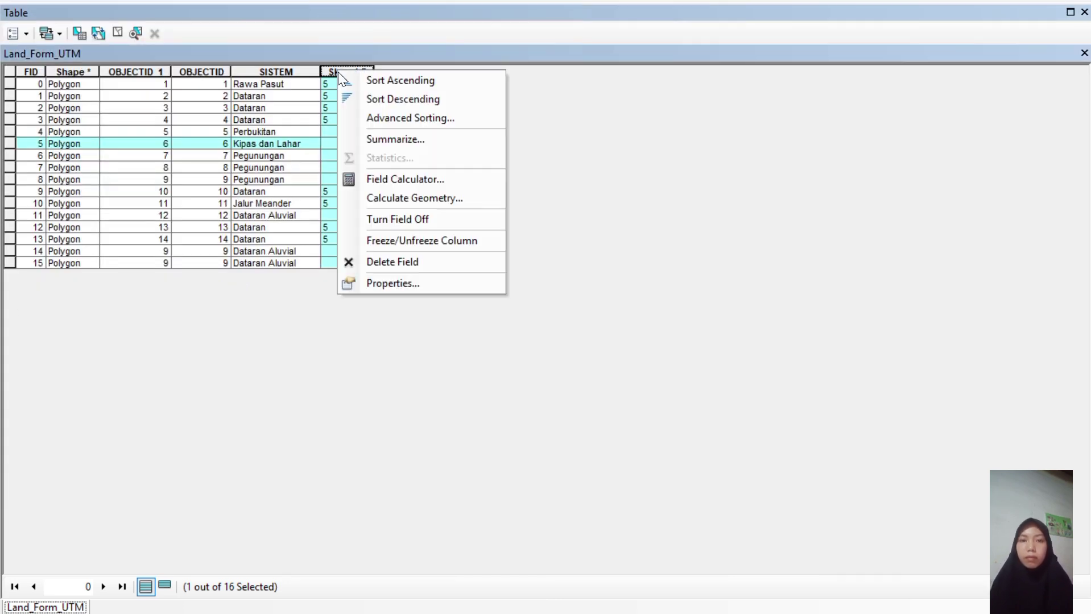
pyautogui.click(401, 176)
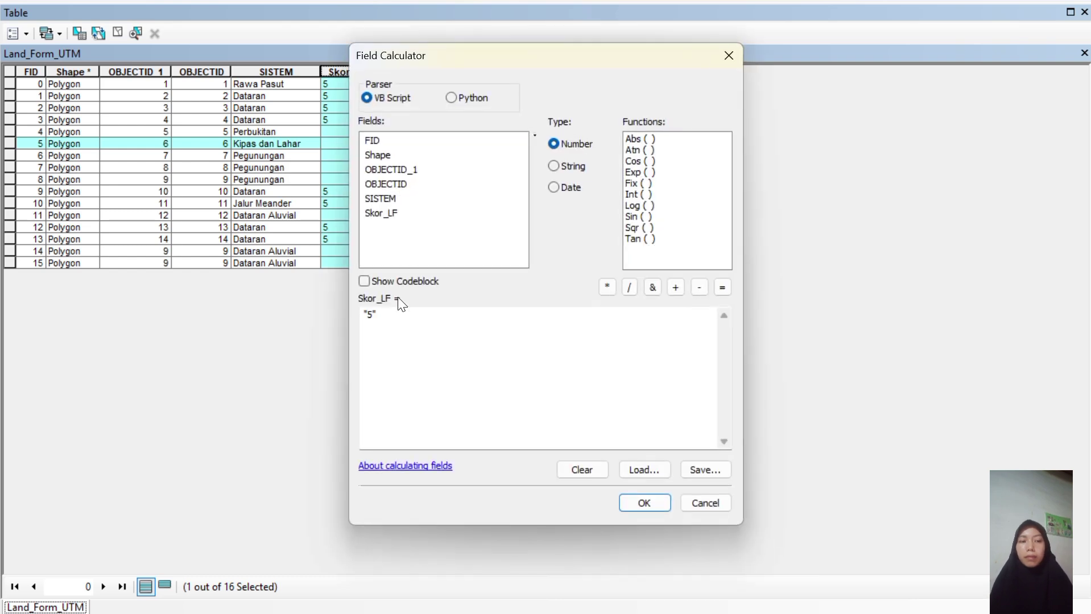
pyautogui.click(372, 315)
pyautogui.press('BackSpace')
pyautogui.write('3')
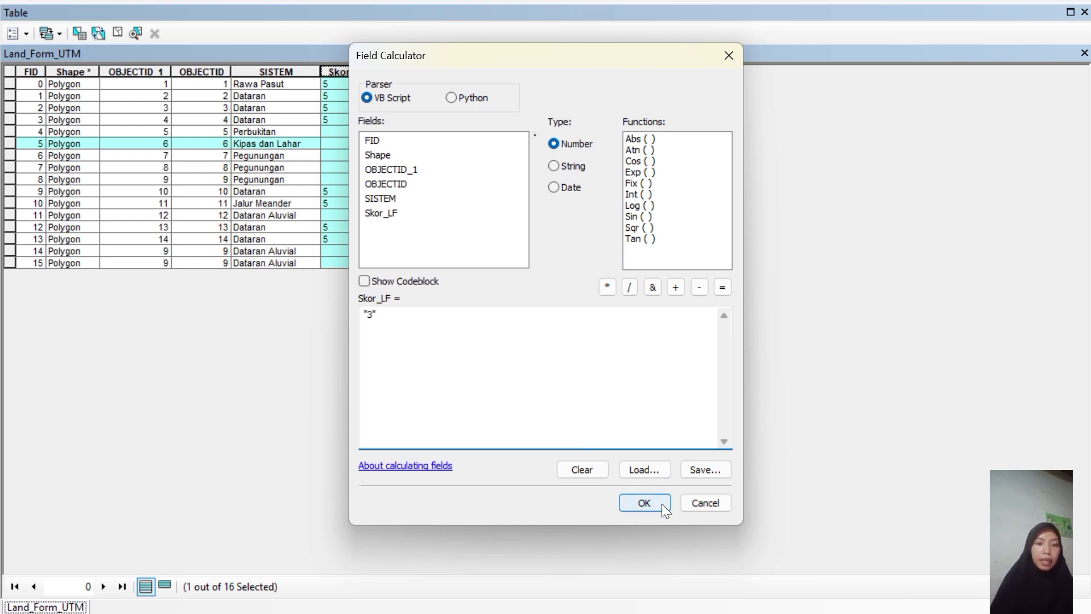
pyautogui.click(644, 503)
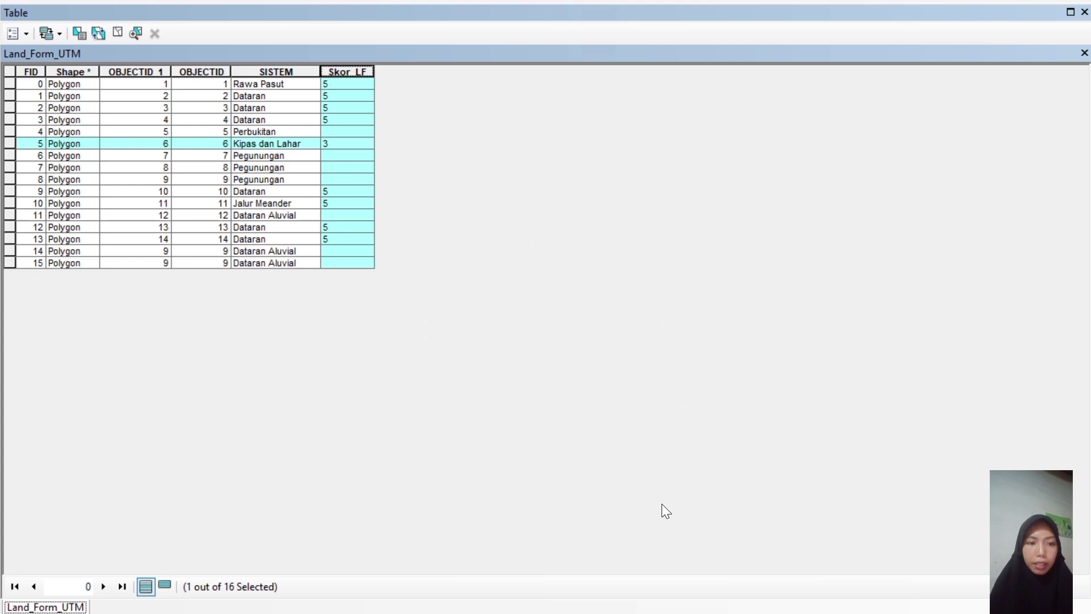
# Replace Kipas dan Lahar with 'Perbukitan' in the SISTEM query and select that record.
pyautogui.click(80, 35)
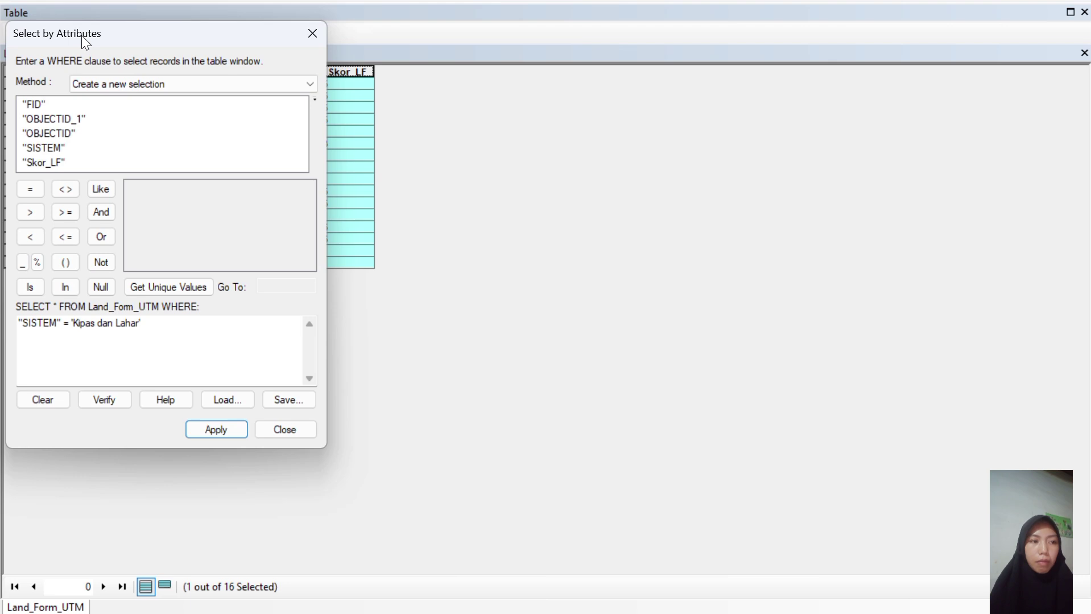
pyautogui.click(147, 325)
pyautogui.moveTo(146, 325); pyautogui.dragTo(73, 323)
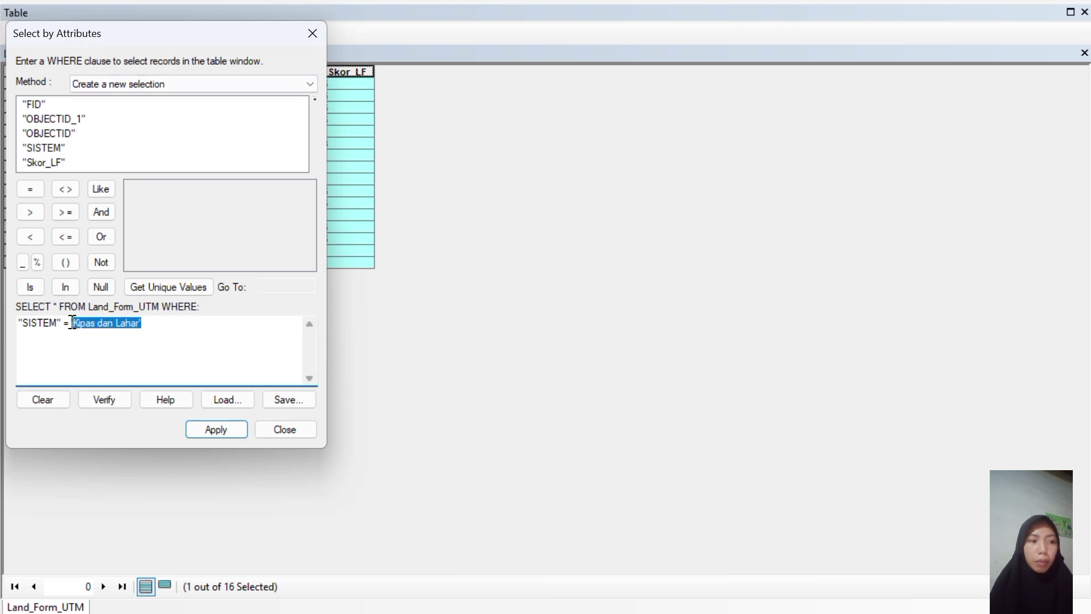
pyautogui.press('BackSpace')
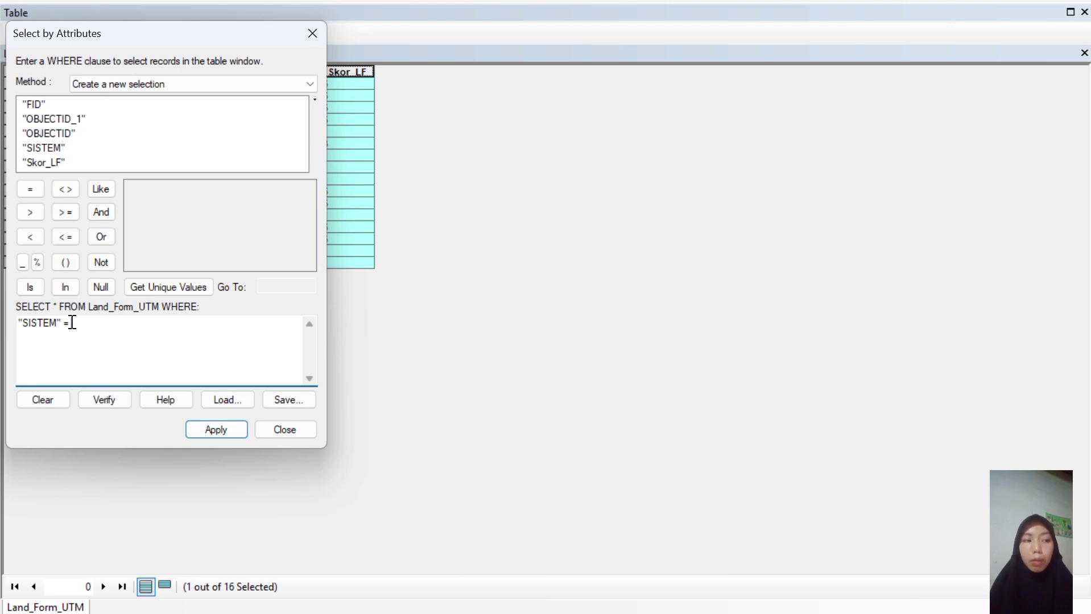
pyautogui.click(149, 284)
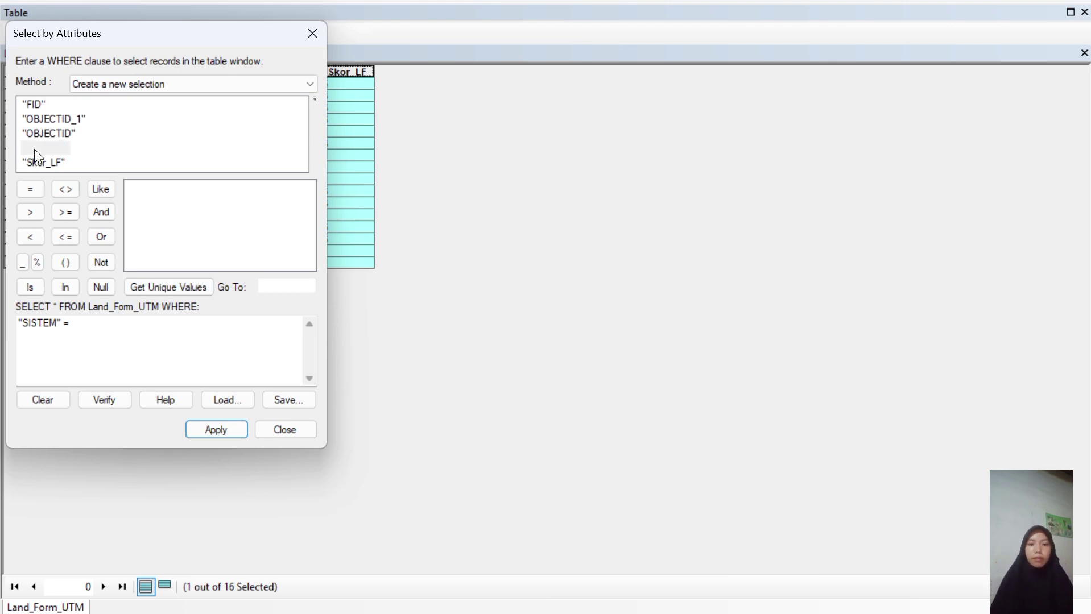
pyautogui.click(36, 148)
pyautogui.click(151, 284)
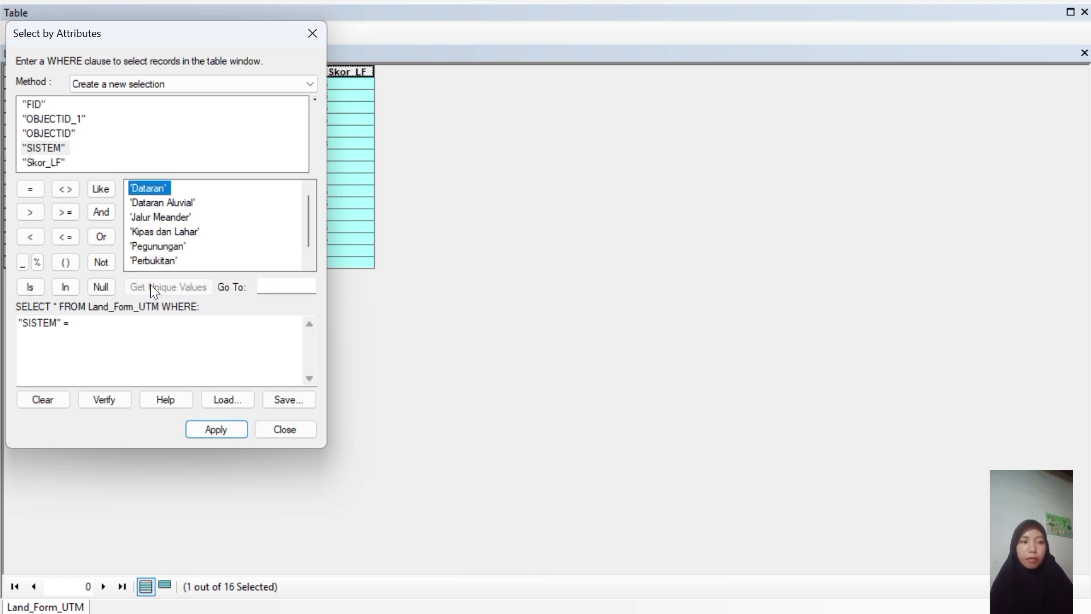
pyautogui.doubleClick(167, 261)
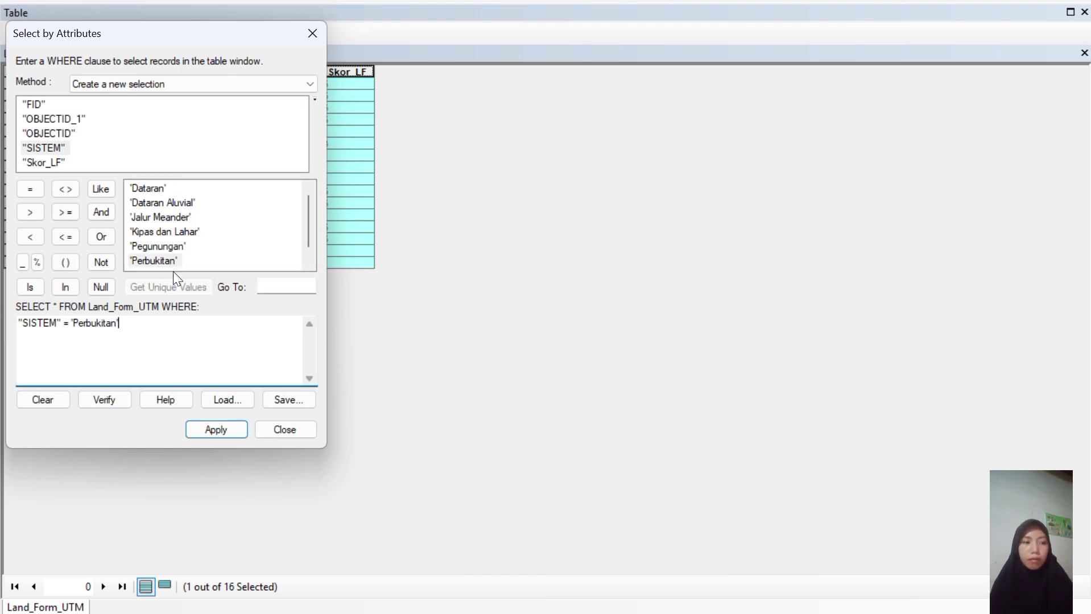
pyautogui.click(217, 431)
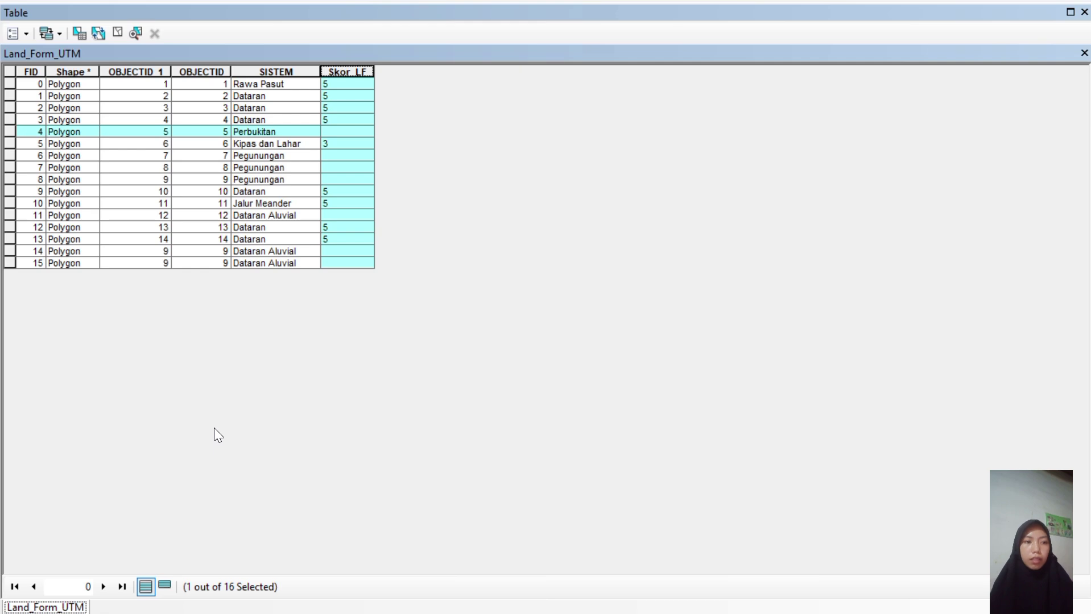
# Change the Skor_LF calculation from 3 to 2 for the Perbukitan record.
pyautogui.rightClick(347, 76)
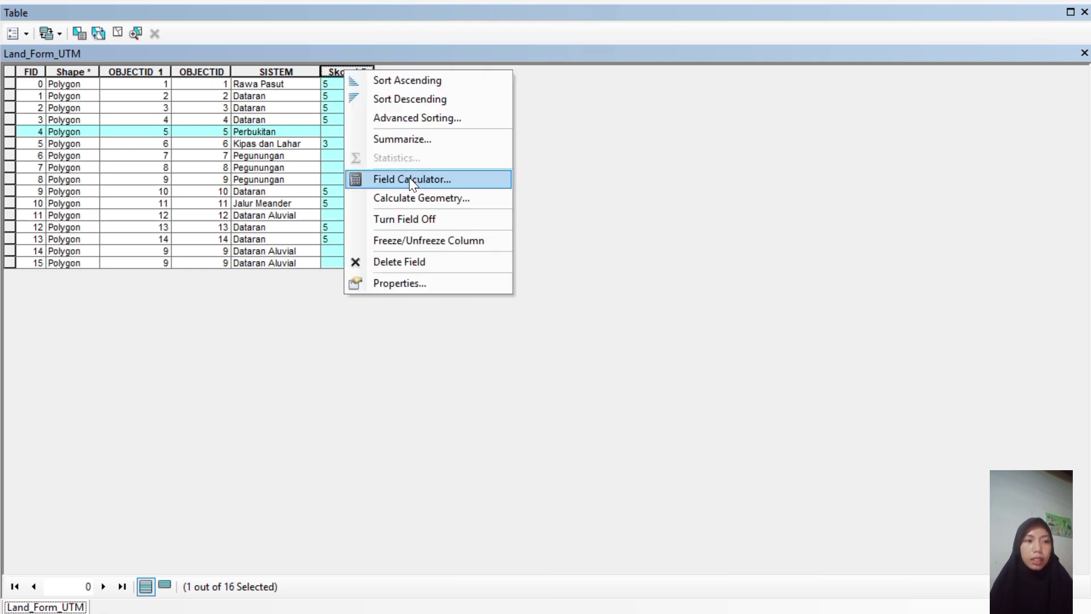
pyautogui.click(409, 177)
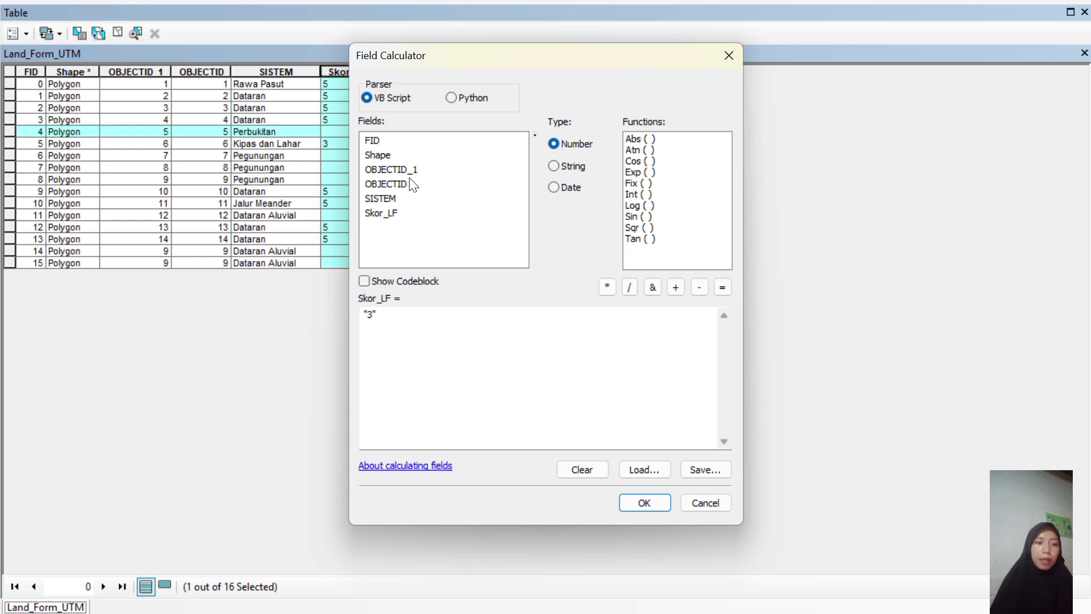
pyautogui.click(371, 313)
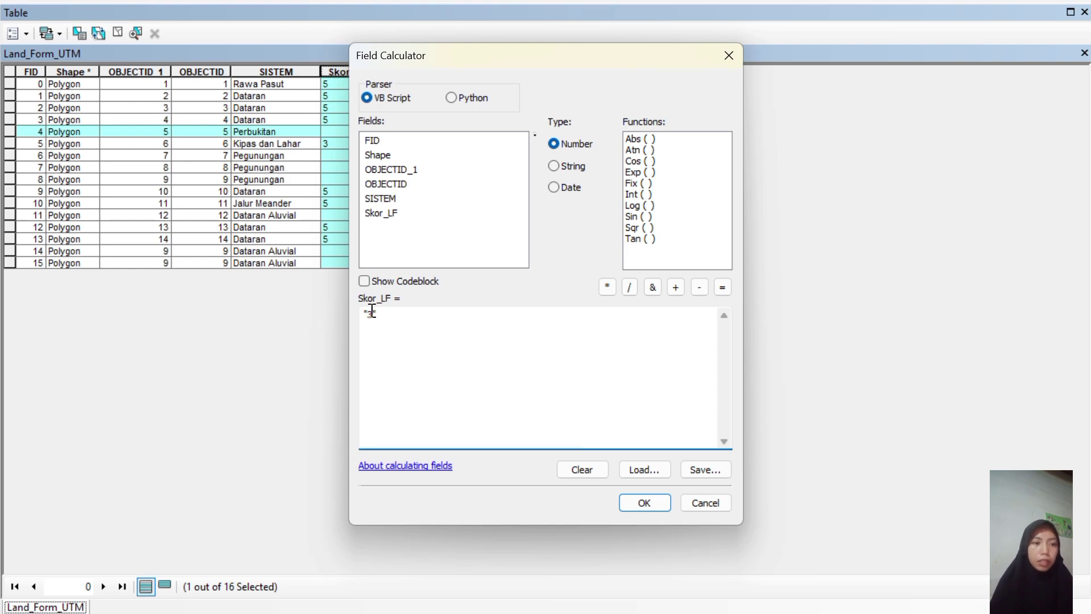
pyautogui.press('BackSpace')
pyautogui.write('2')
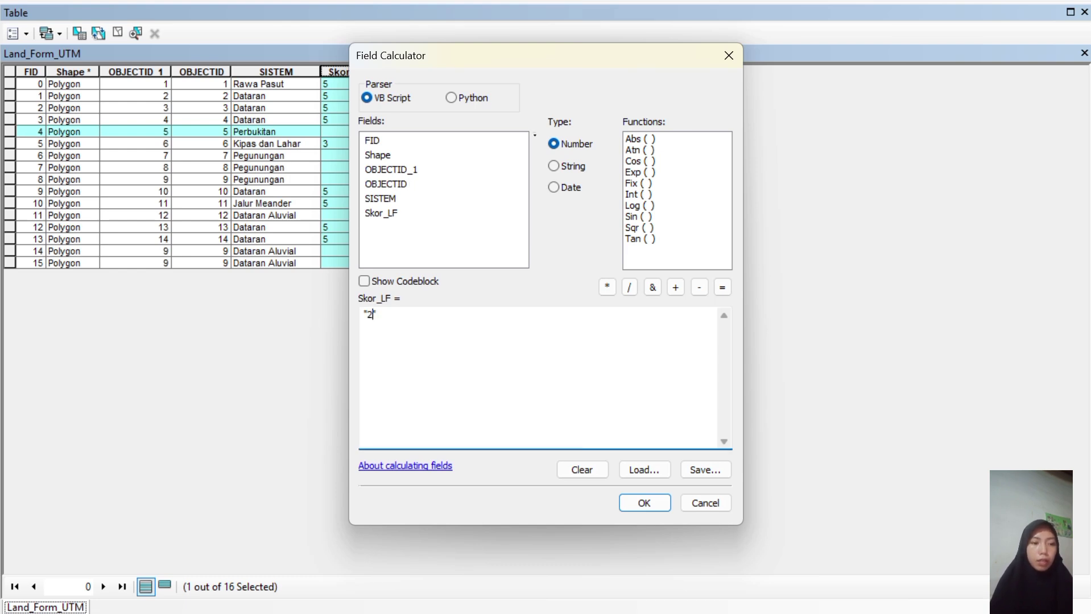
pyautogui.click(644, 503)
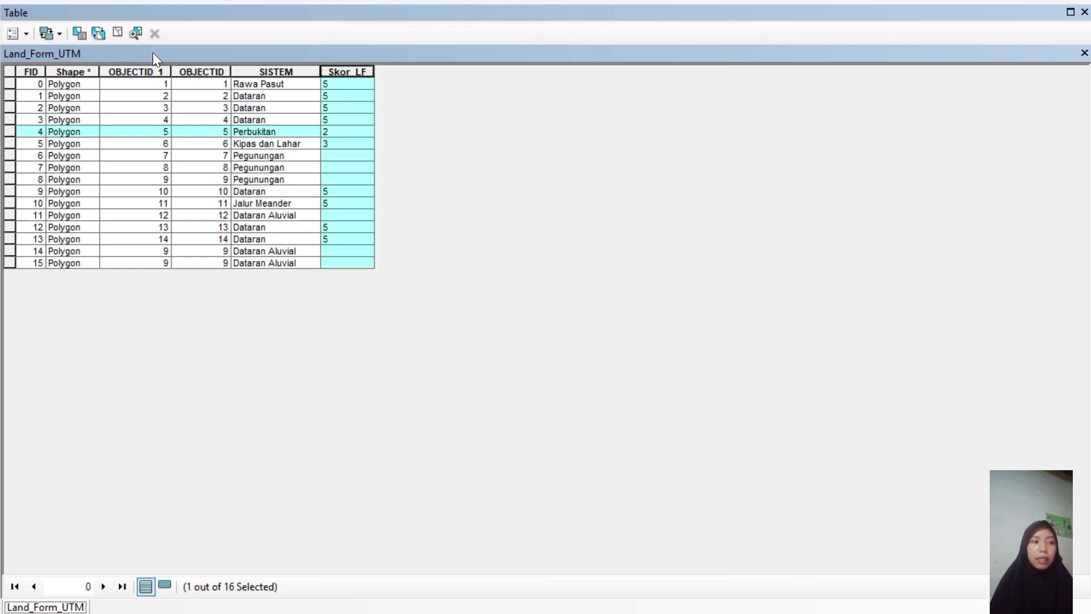
# Change the selection query to "SISTEM" = 'Dataran Aluvial'.
pyautogui.click(77, 34)
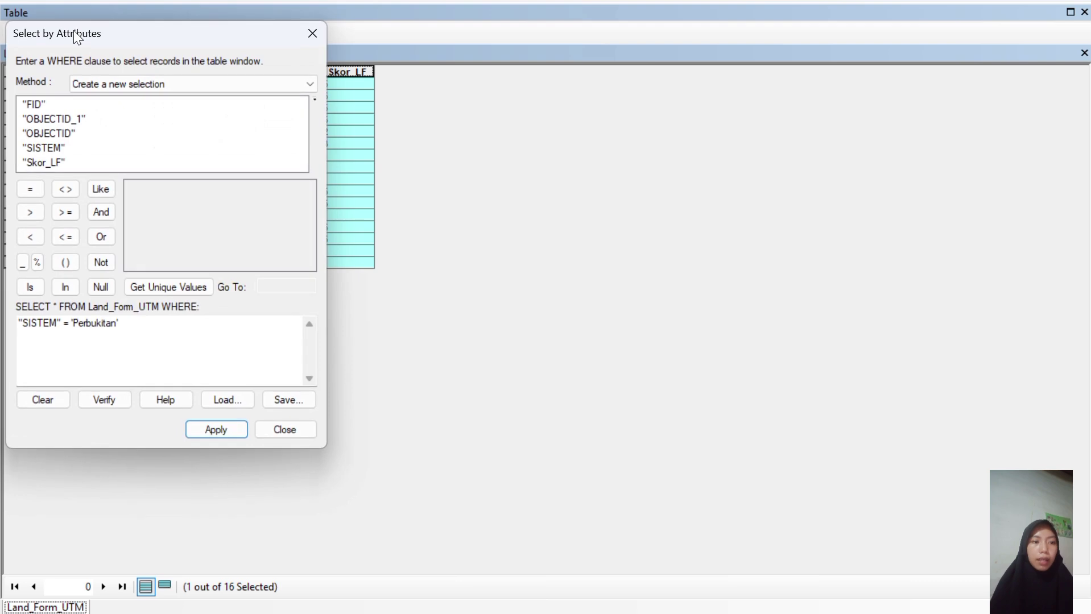
pyautogui.moveTo(124, 324); pyautogui.dragTo(73, 324)
pyautogui.press('BackSpace')
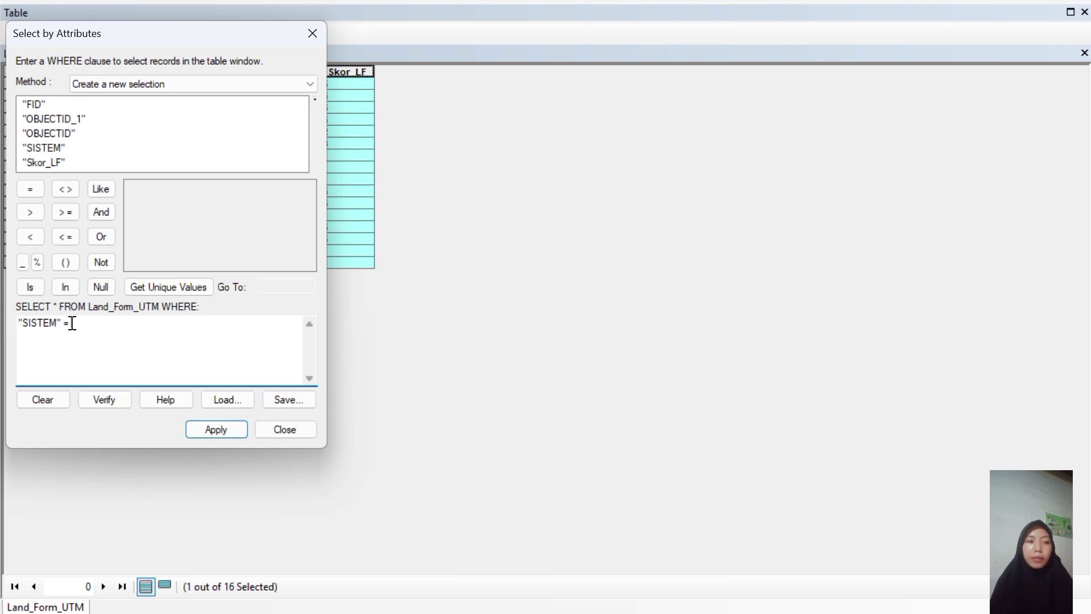
pyautogui.click(44, 150)
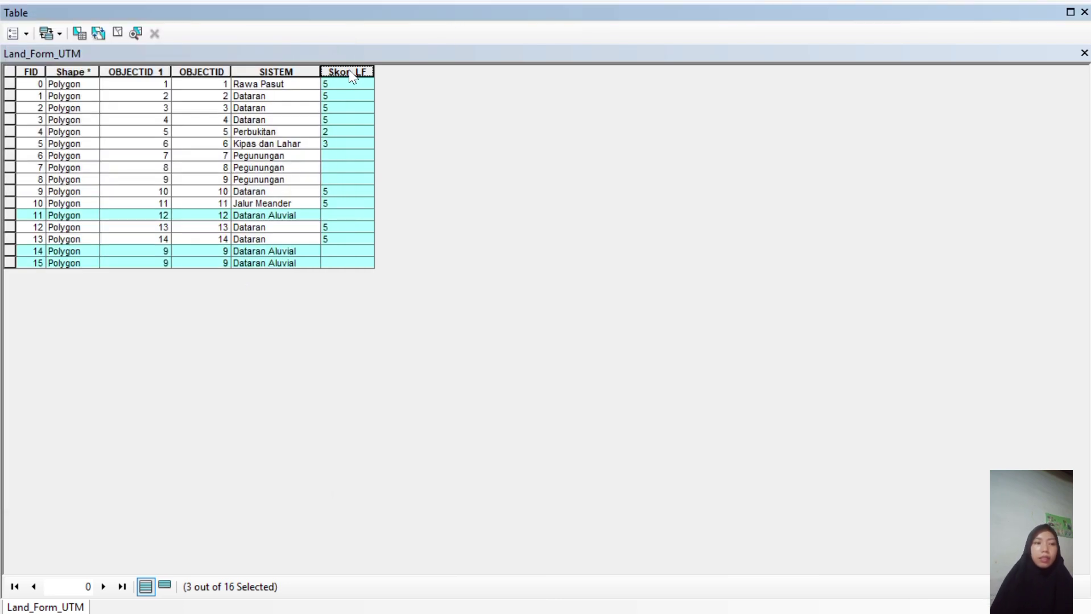
# Change the Skor_LF calculation from 2 to 5 for the three Dataran Aluvial records.
pyautogui.rightClick(350, 72)
pyautogui.click(405, 172)
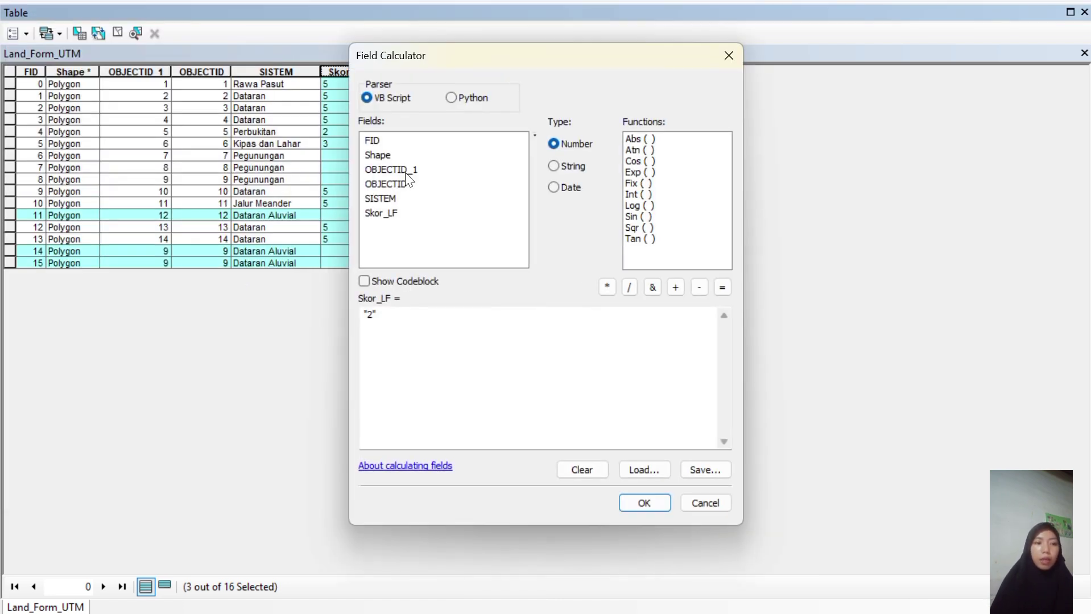
pyautogui.click(372, 315)
pyautogui.press('BackSpace')
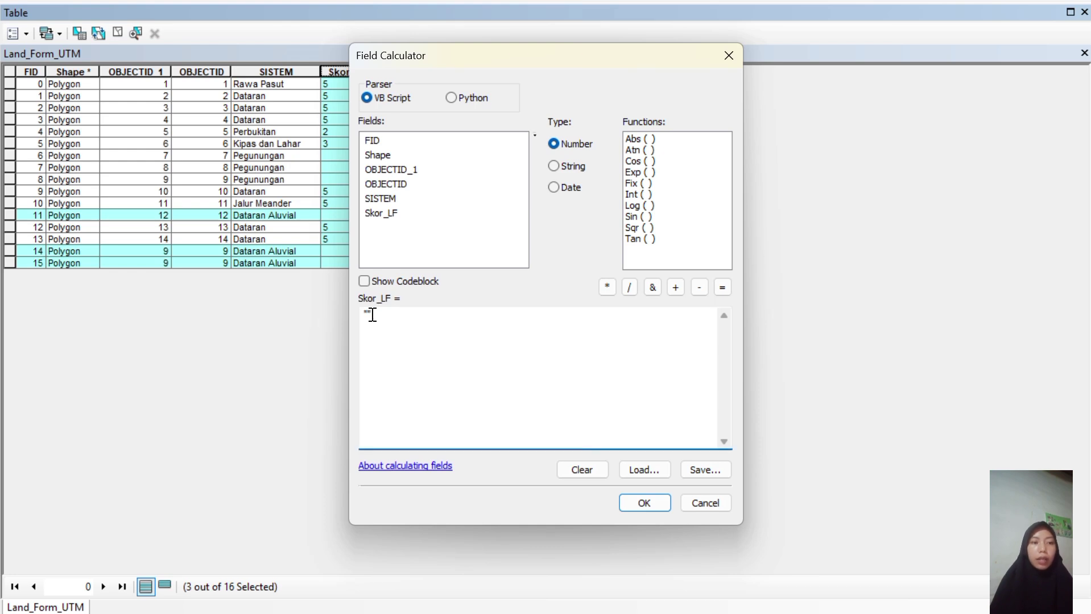
pyautogui.write('5')
pyautogui.click(640, 503)
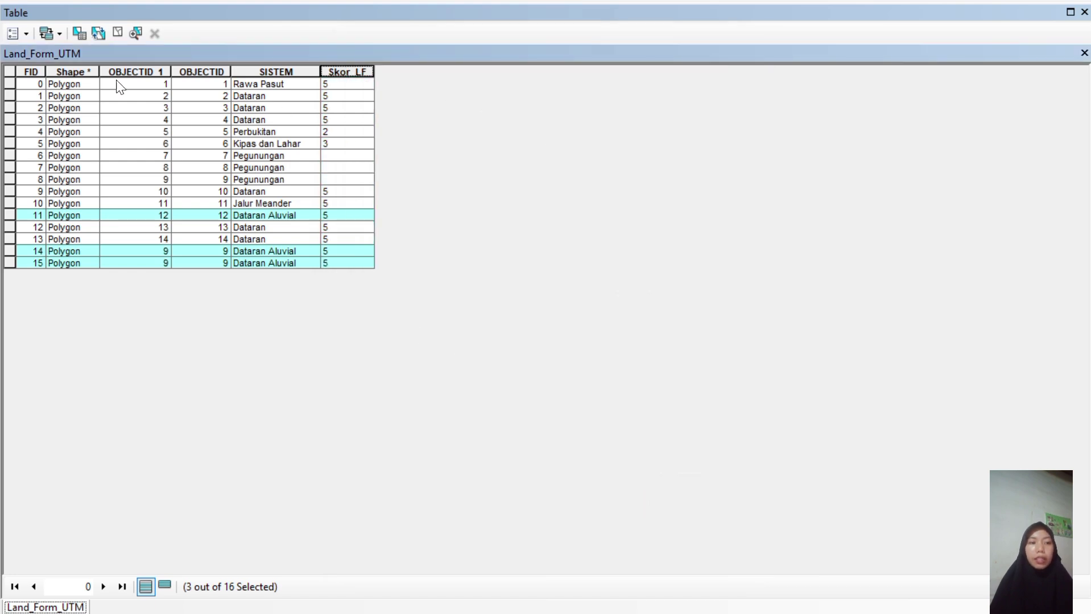
# Replace Dataran Aluvial with 'Pegunungan' in the SISTEM query and apply it.
pyautogui.click(77, 32)
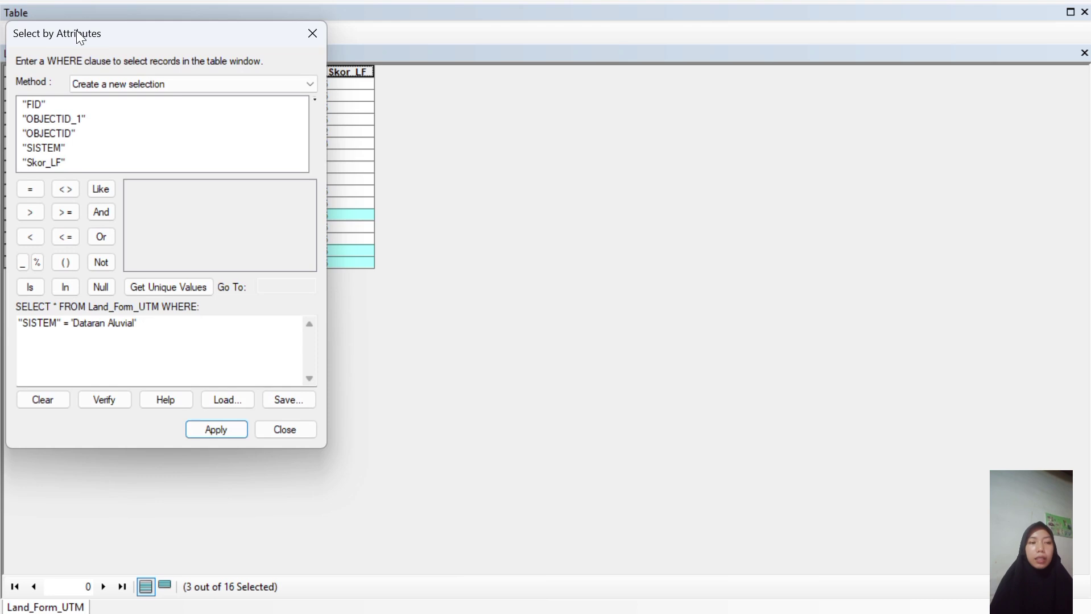
pyautogui.click(143, 325)
pyautogui.moveTo(142, 325); pyautogui.dragTo(73, 328)
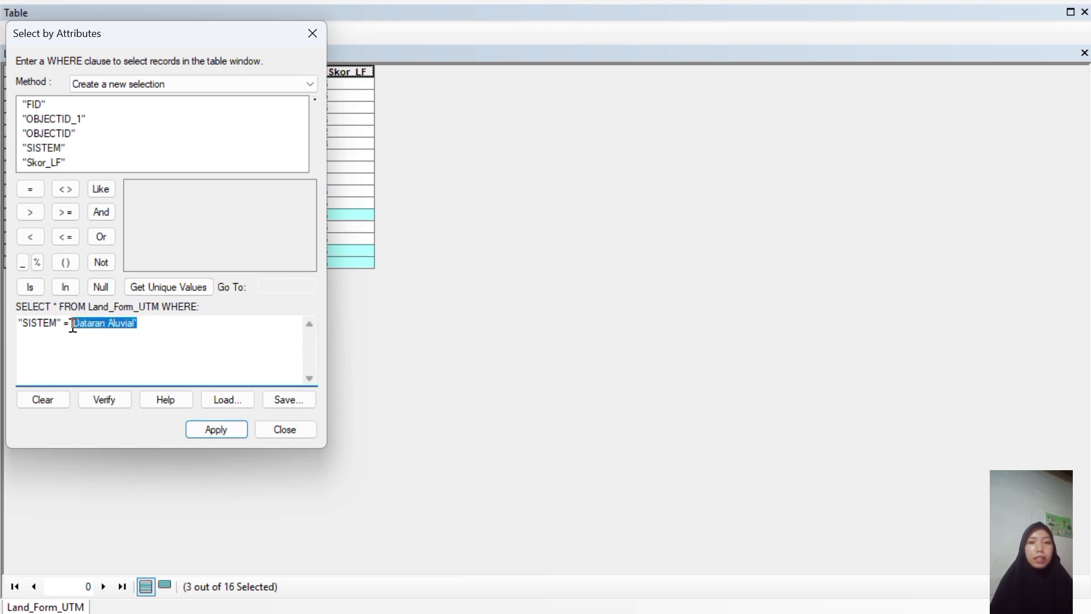
pyautogui.press('BackSpace')
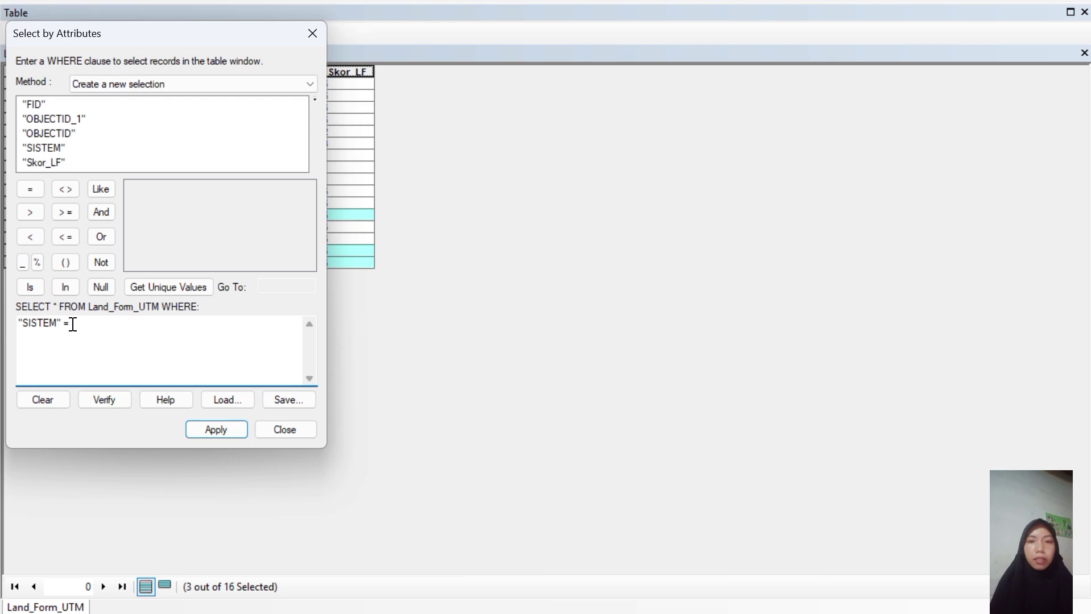
pyautogui.doubleClick(50, 147)
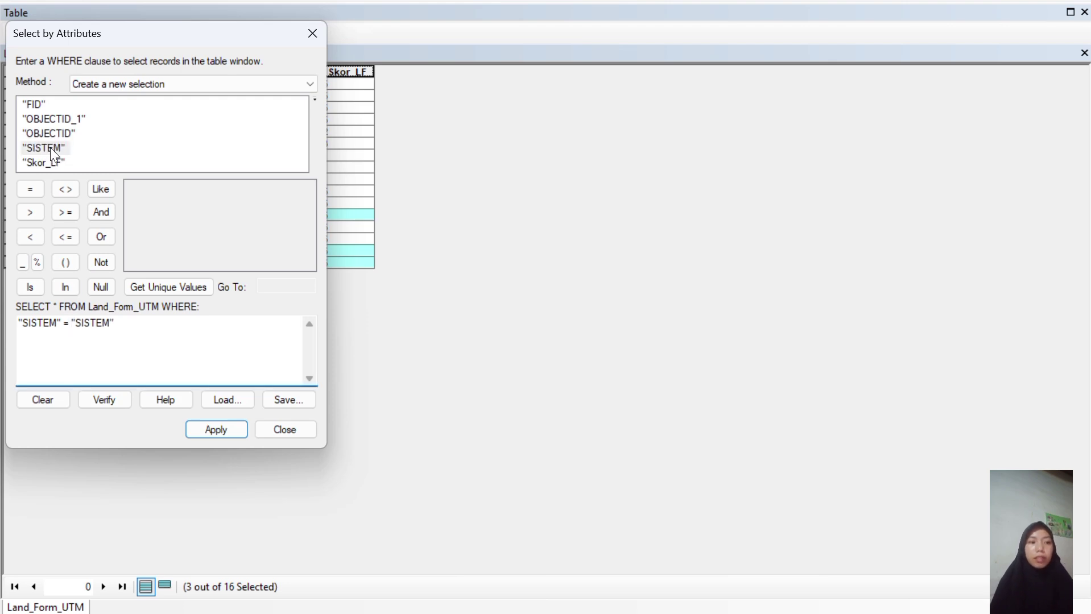
pyautogui.press('BackSpace')
pyautogui.press('BackSpace')
pyautogui.press('BackSpace')
pyautogui.press('BackSpace')
pyautogui.press('BackSpace')
pyautogui.press('BackSpace')
pyautogui.press('BackSpace')
pyautogui.press('BackSpace')
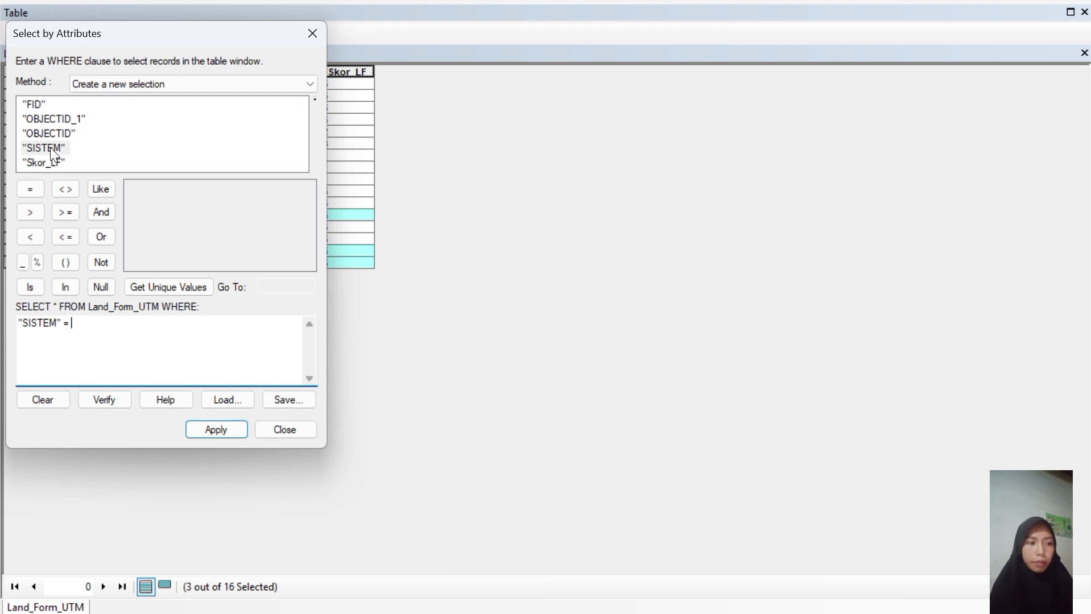
pyautogui.click(50, 148)
pyautogui.click(163, 288)
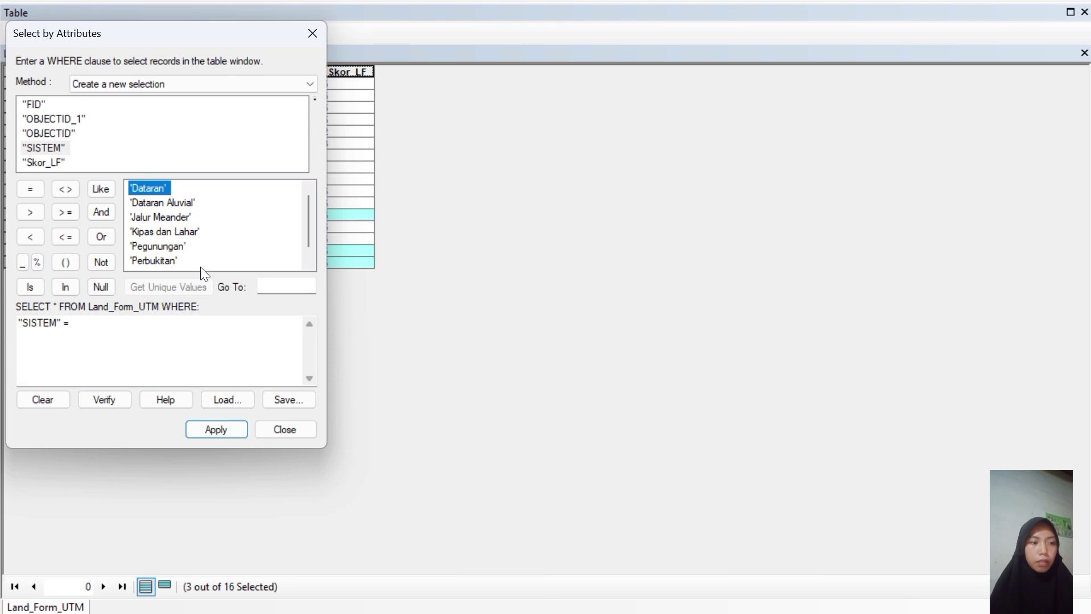
pyautogui.moveTo(307, 242); pyautogui.dragTo(308, 254)
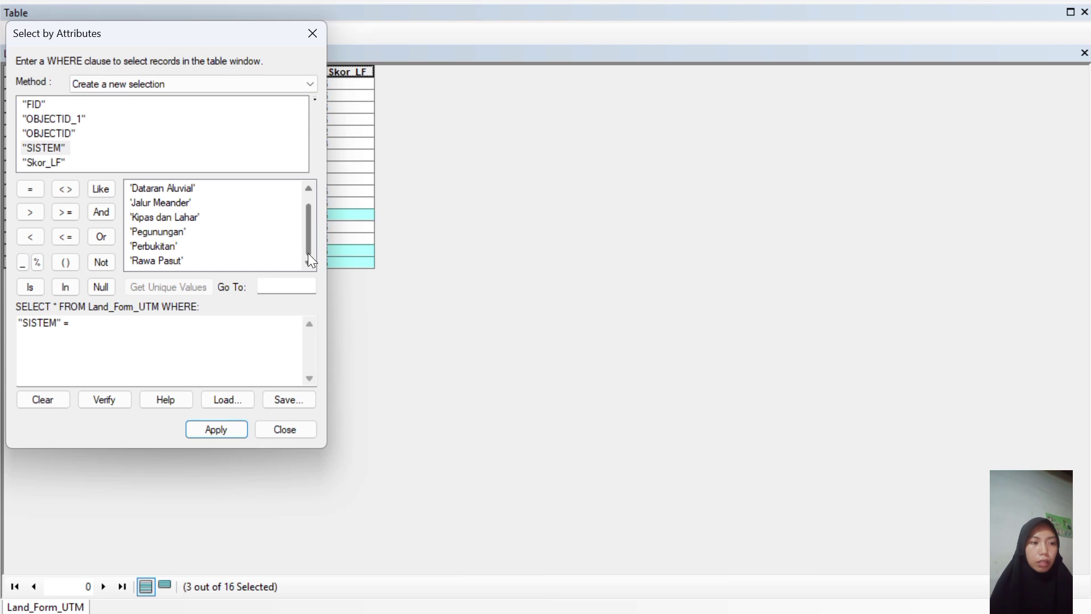
pyautogui.doubleClick(165, 230)
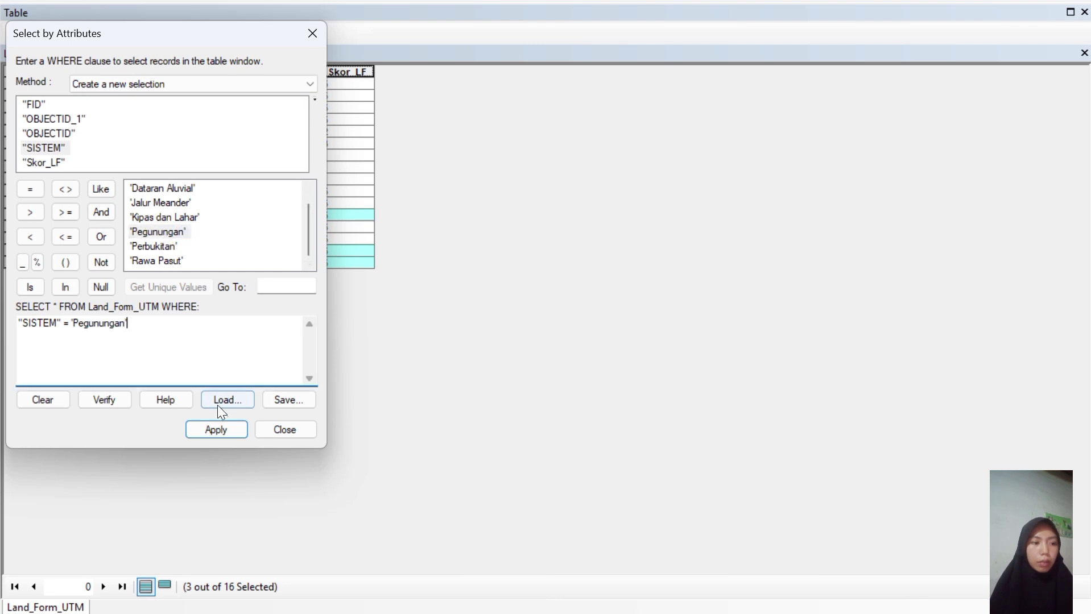
pyautogui.click(223, 436)
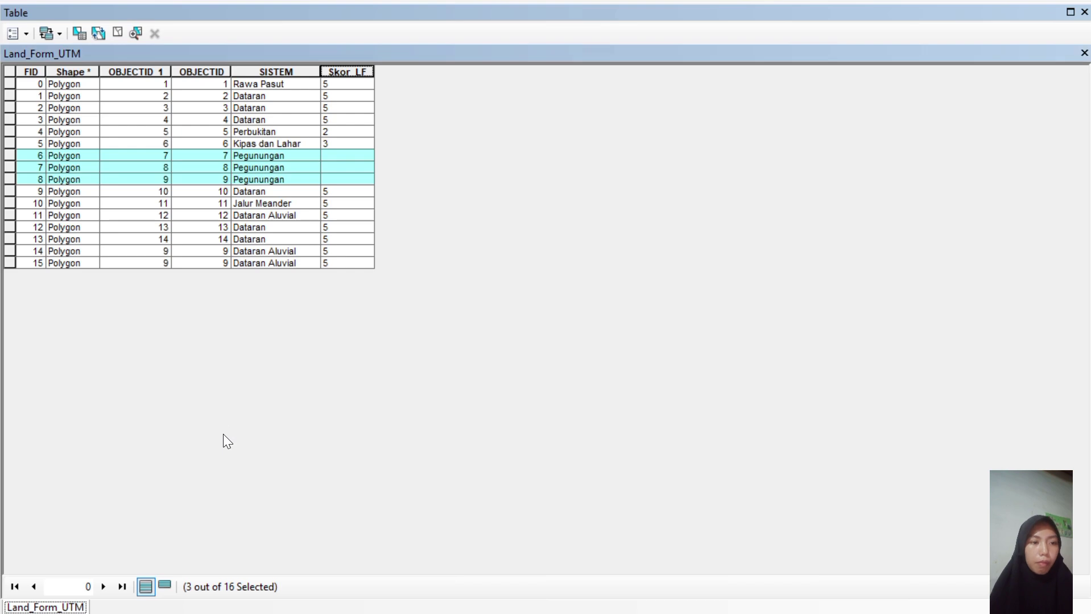
# Change the Skor_LF calculation from 5 to 1 for the three Pegunungan records.
pyautogui.click(336, 71)
pyautogui.rightClick(337, 70)
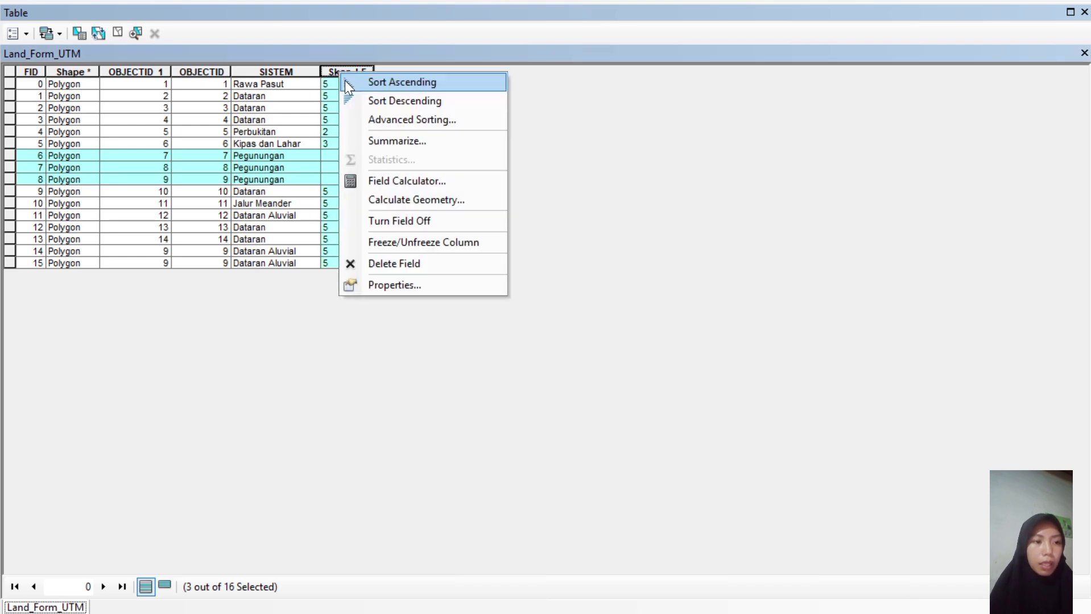
pyautogui.click(390, 180)
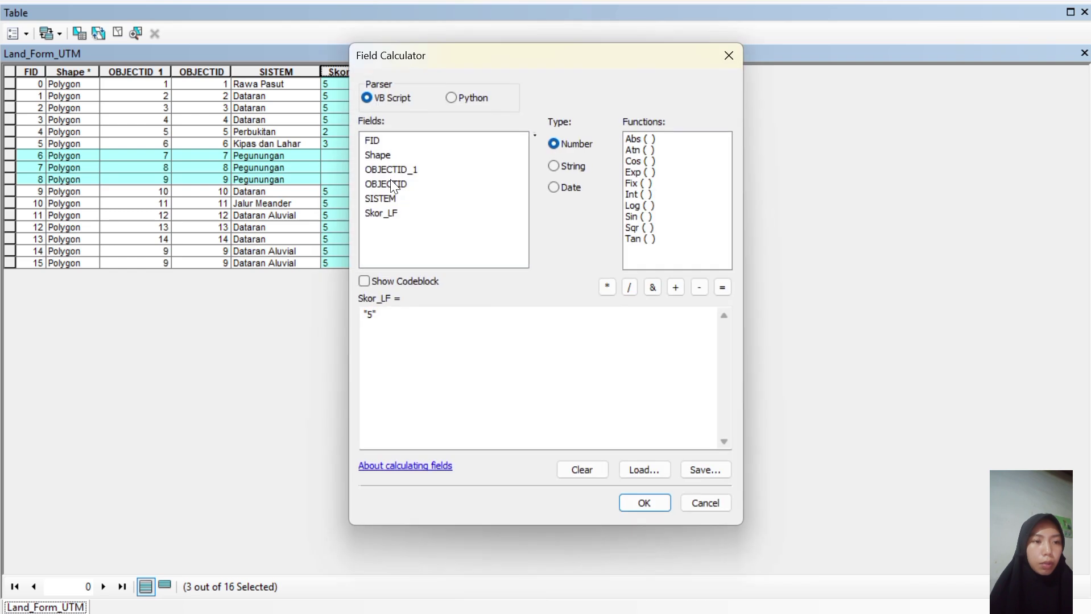
pyautogui.click(373, 316)
pyautogui.press('BackSpace')
pyautogui.write('1')
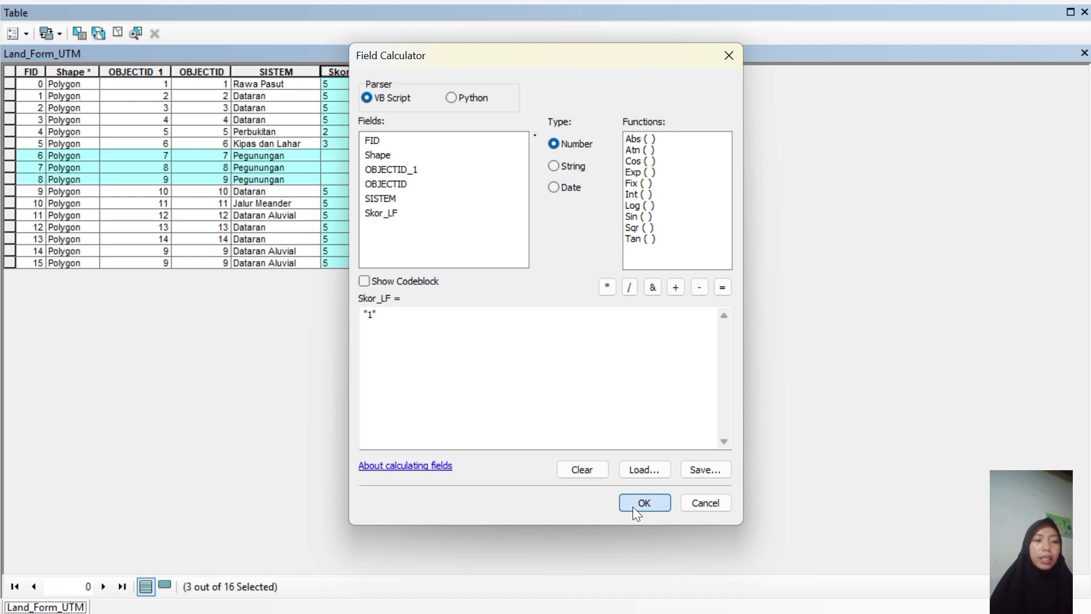
pyautogui.click(632, 507)
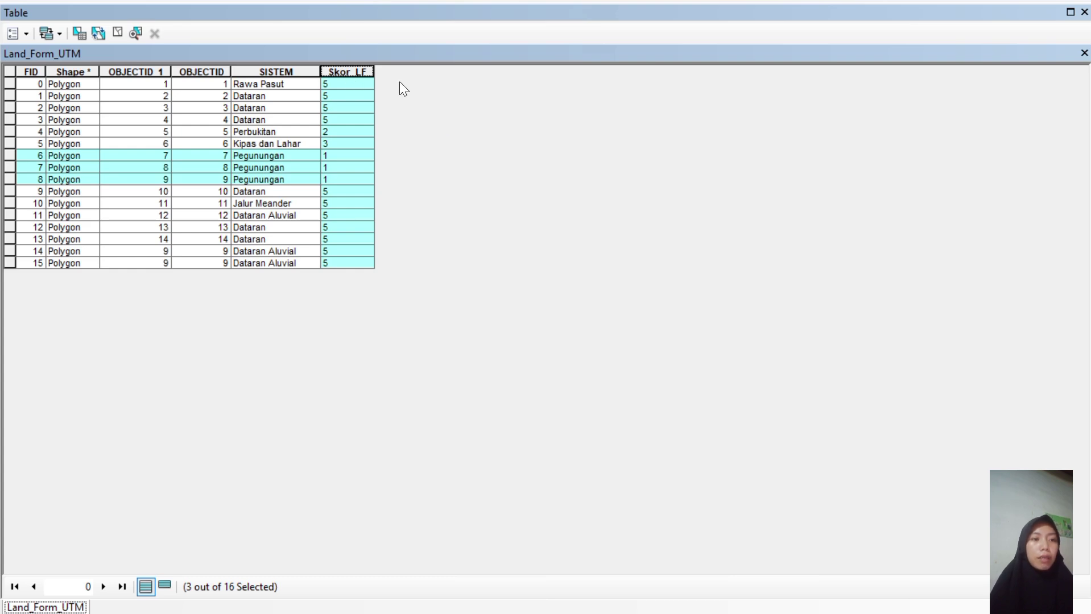
pyautogui.click(286, 108)
pyautogui.click(281, 133)
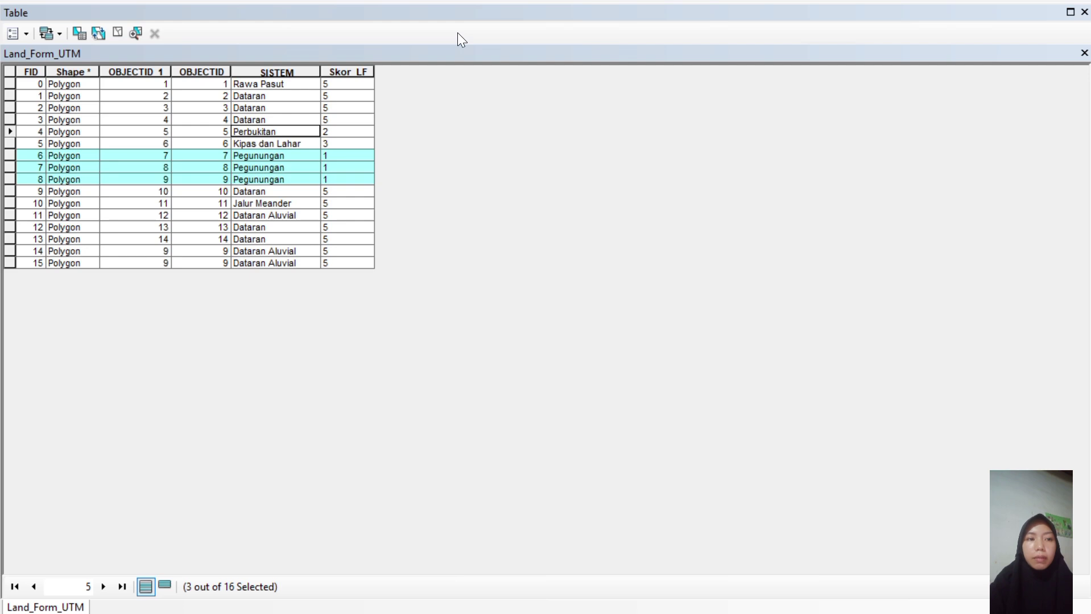
# Reopen the Land_Form_UTM attribute table, clear its record selection, and close it again.
pyautogui.click(1084, 12)
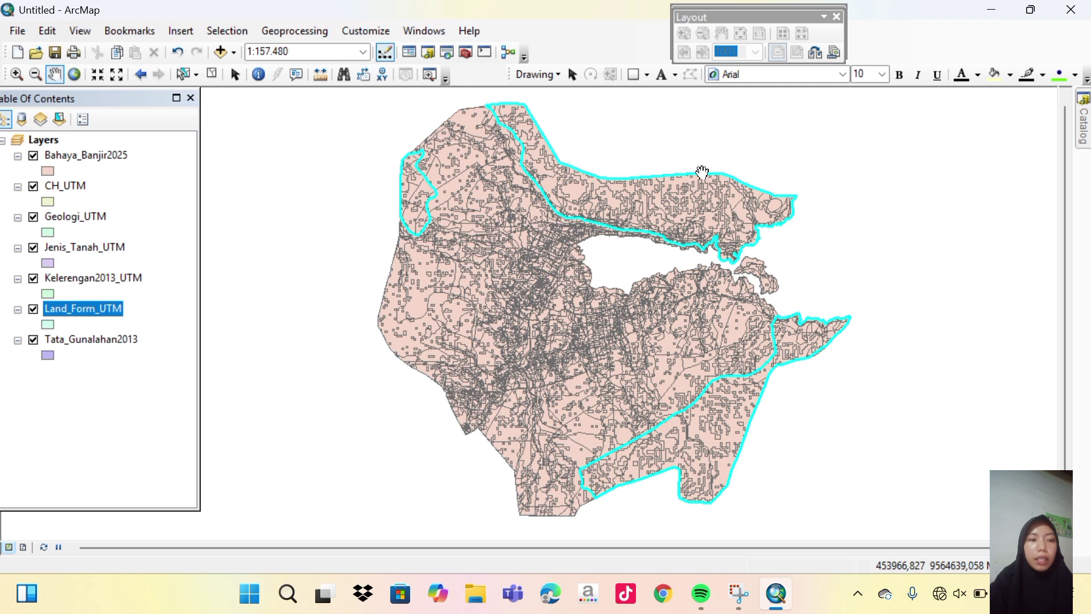
pyautogui.rightClick(84, 307)
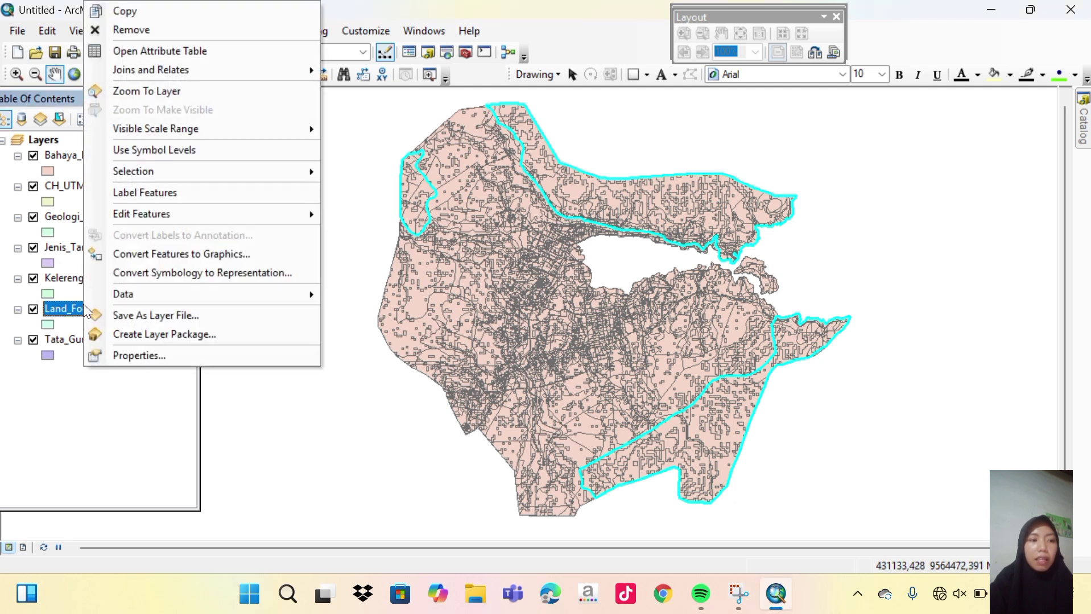
pyautogui.click(161, 49)
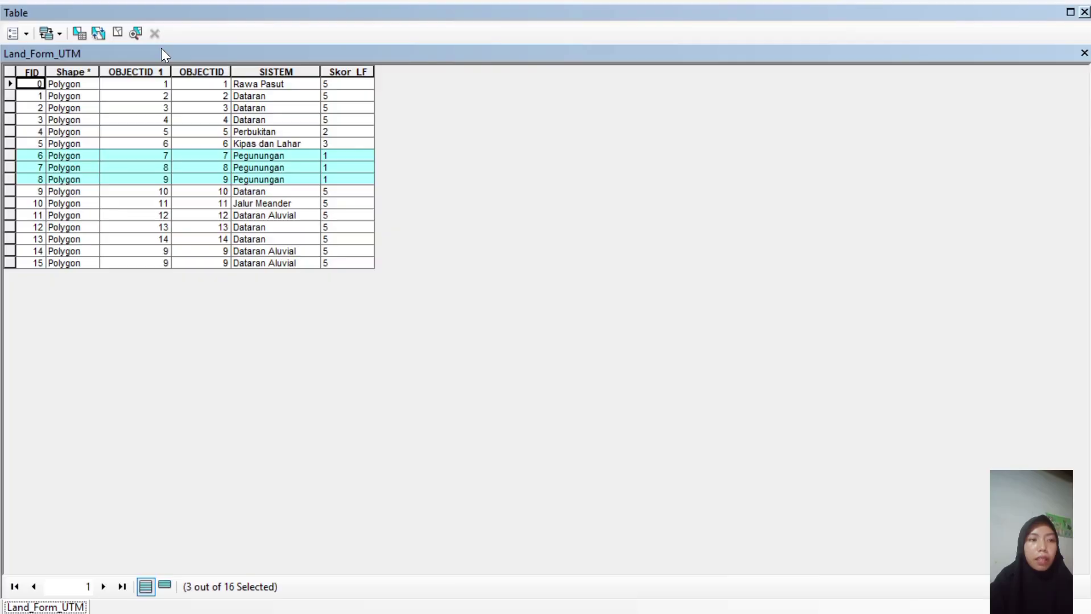
pyautogui.click(143, 203)
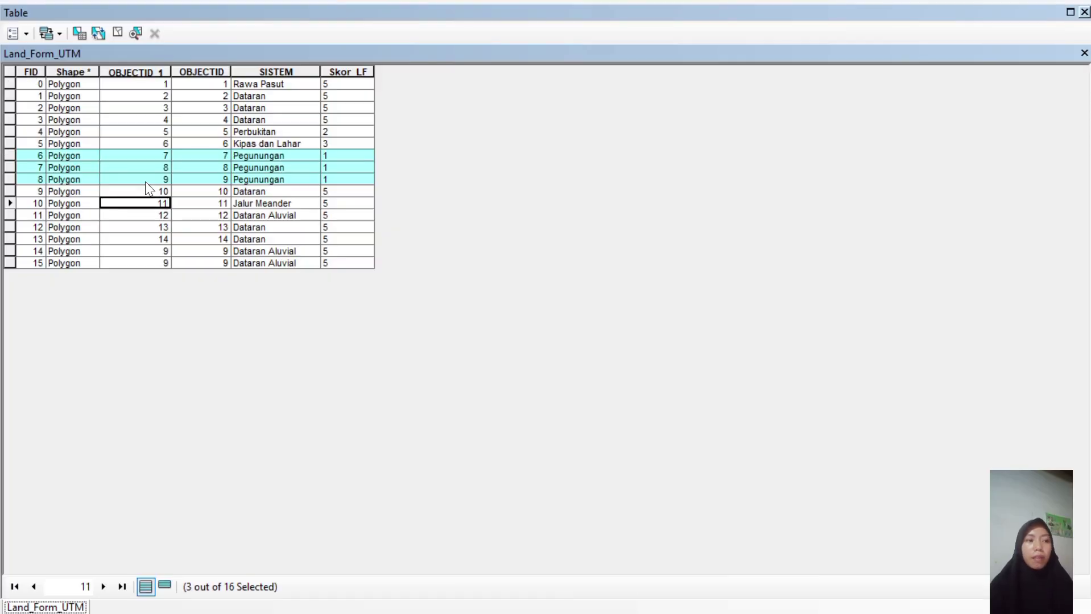
pyautogui.click(11, 68)
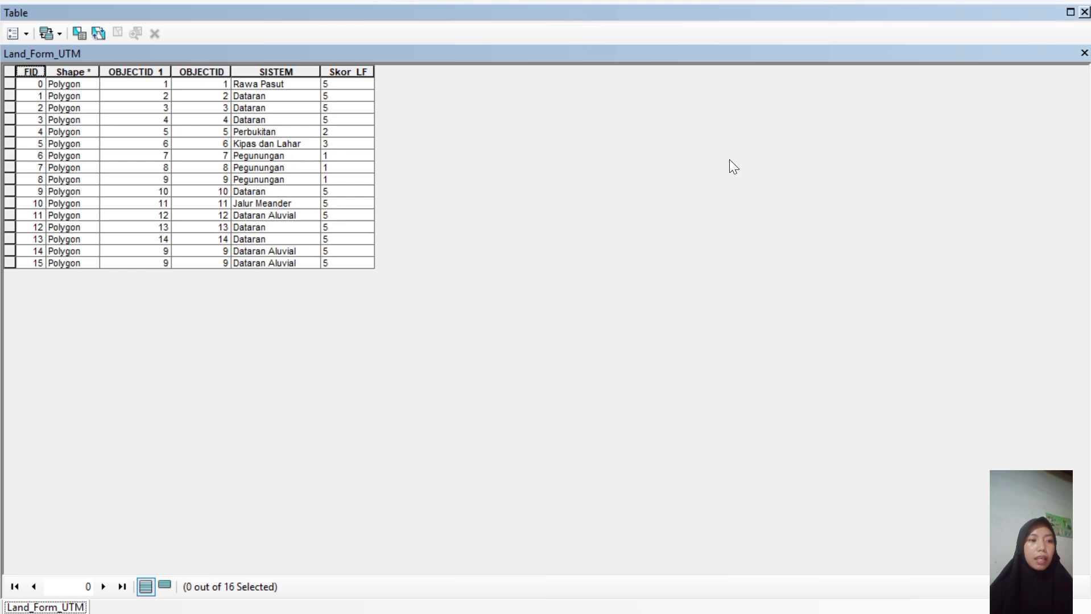
pyautogui.click(1085, 14)
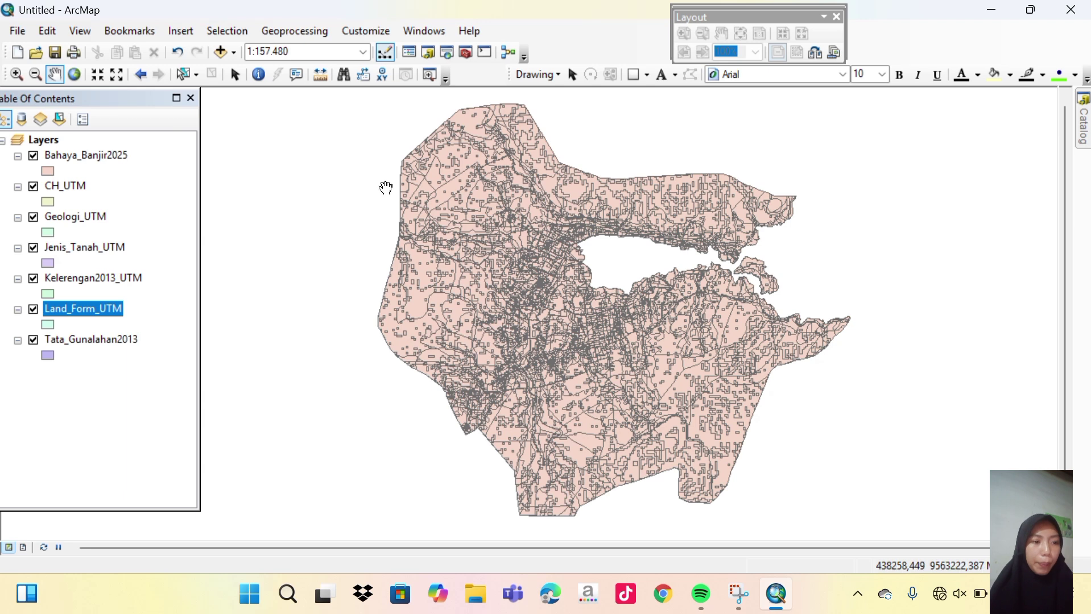
# Hide Tata_Gunalahan2013, Kelerengan2013_UTM, Jenis_Tanah_UTM, Geologi_UTM and CH_UTM, then select Bahaya_Banjir2025.
pyautogui.click(457, 29)
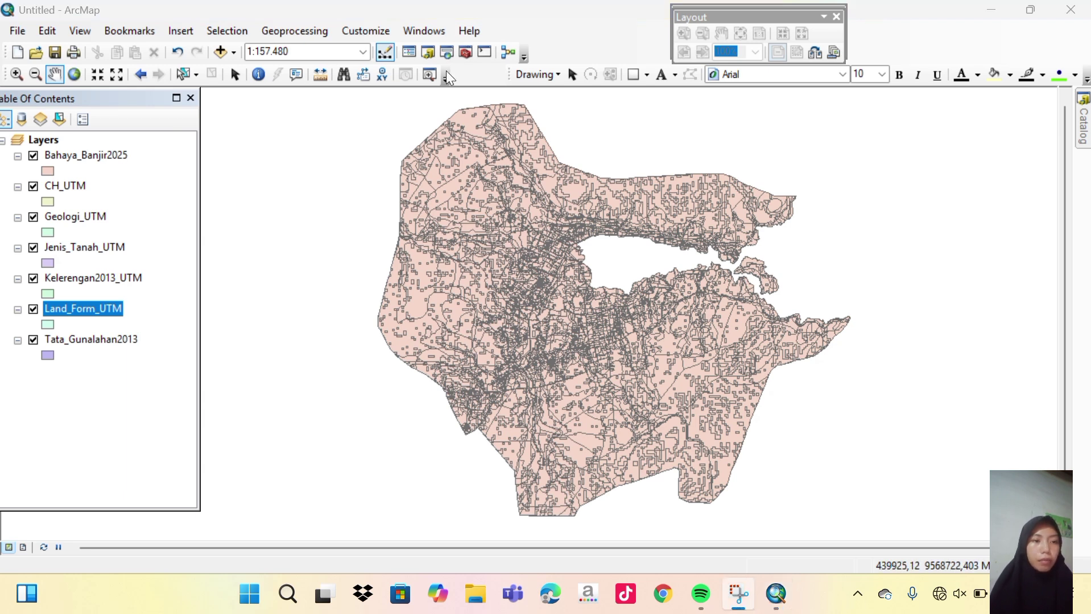
pyautogui.click(34, 341)
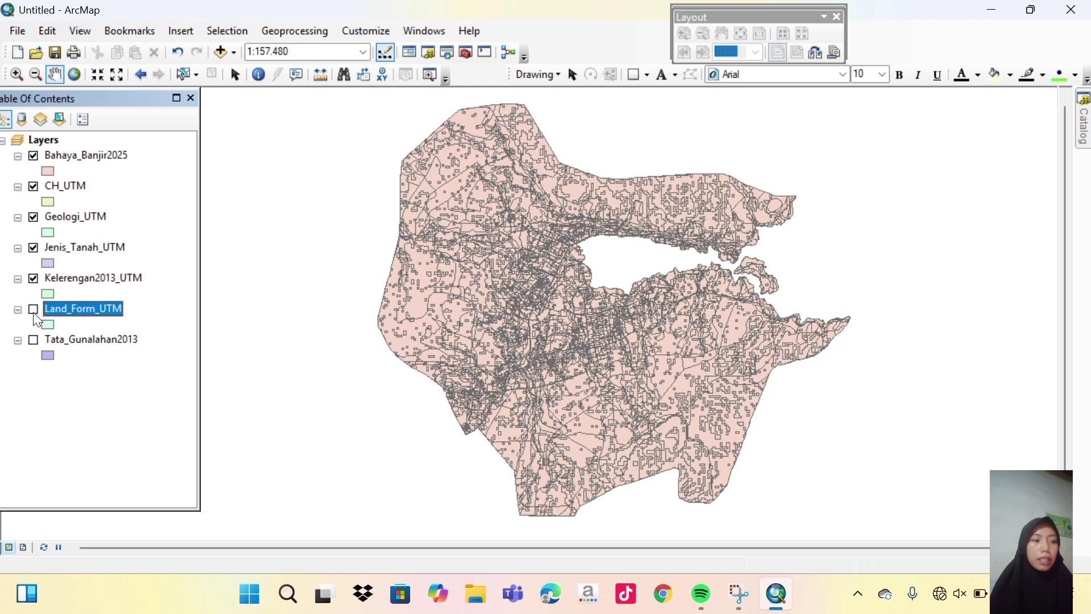
pyautogui.click(34, 279)
pyautogui.click(32, 249)
pyautogui.click(33, 218)
pyautogui.click(33, 187)
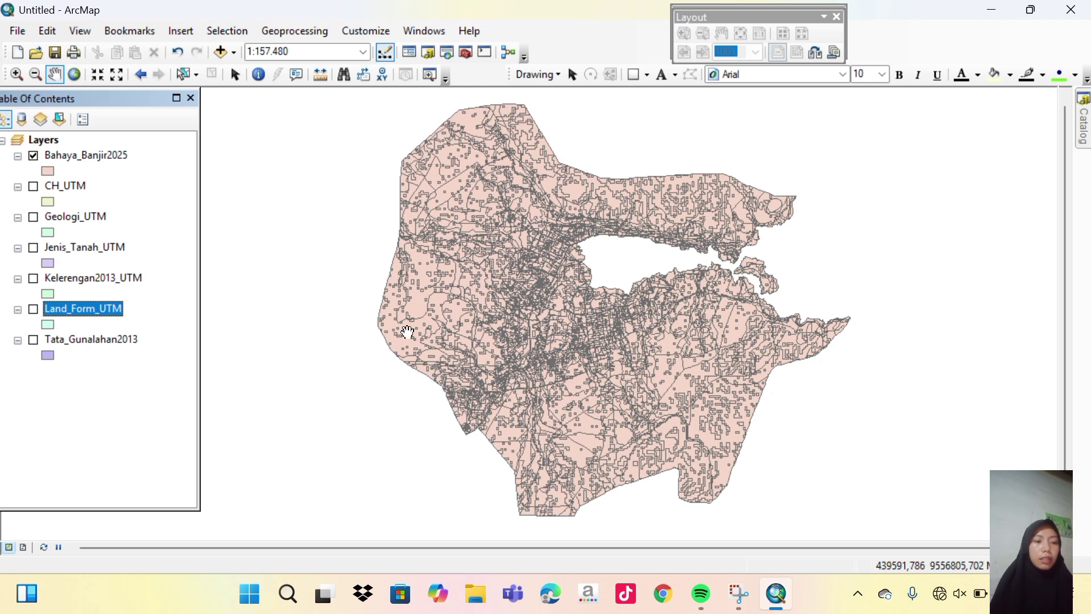
pyautogui.click(455, 22)
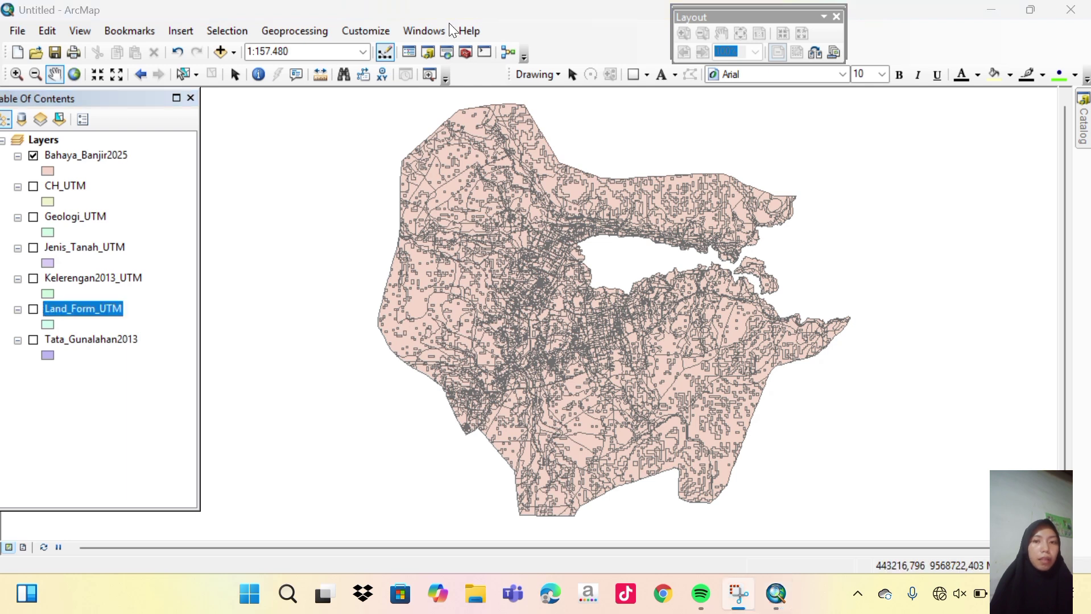
pyautogui.click(89, 160)
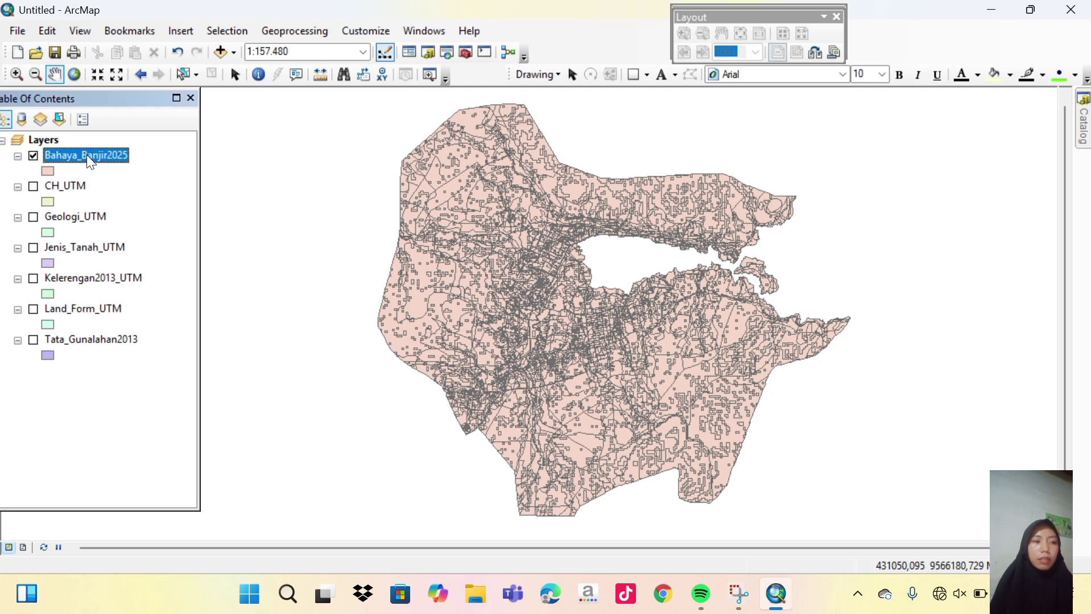
# Open the attribute table of the Bahaya_Banjir2025 layer.
pyautogui.rightClick(86, 155)
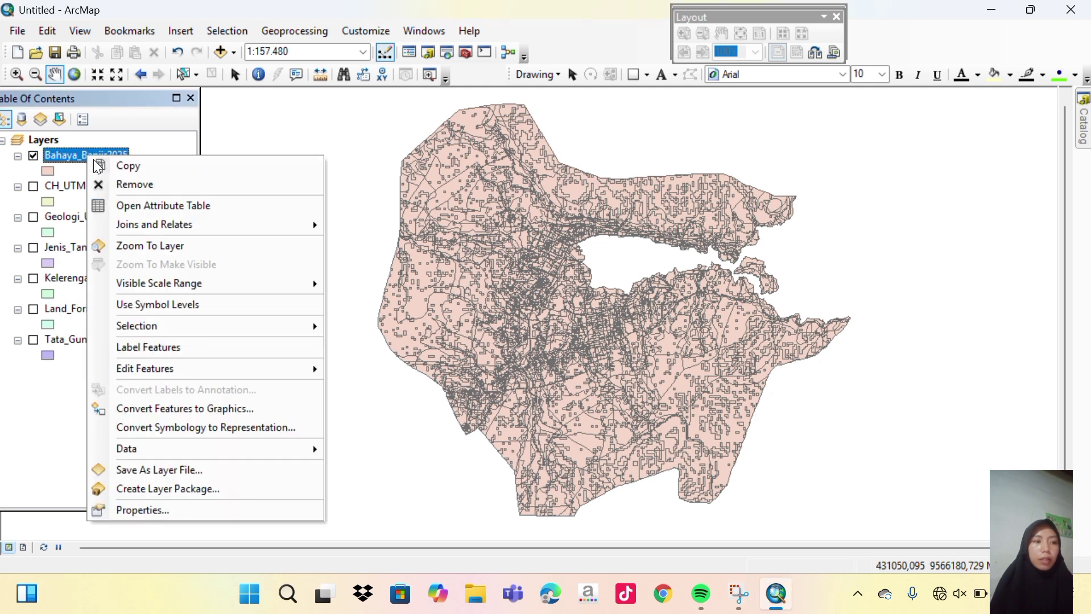
pyautogui.click(149, 203)
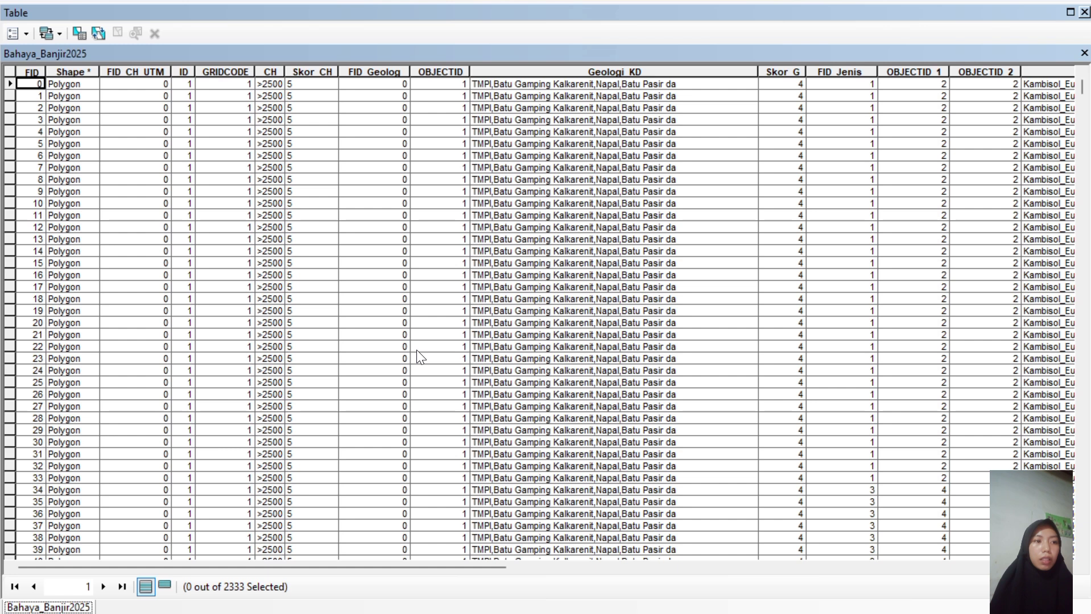
pyautogui.scroll(-1, 417, 351)
pyautogui.scroll(1, 417, 352)
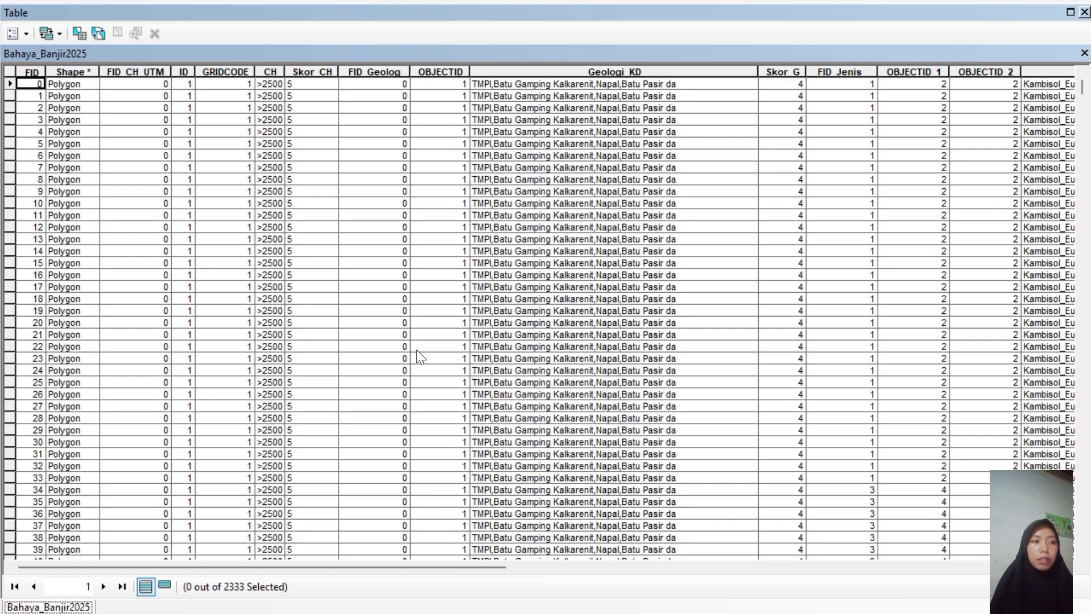
# Add a Double field named Skor Total, accepting its rename to Skor_Total.
pyautogui.click(29, 37)
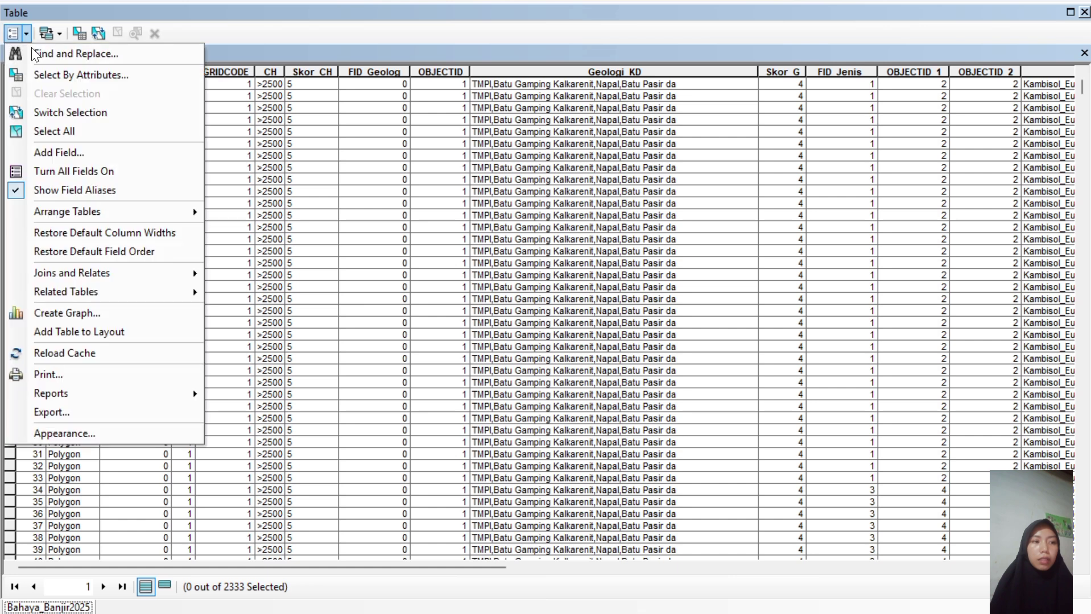
pyautogui.click(72, 149)
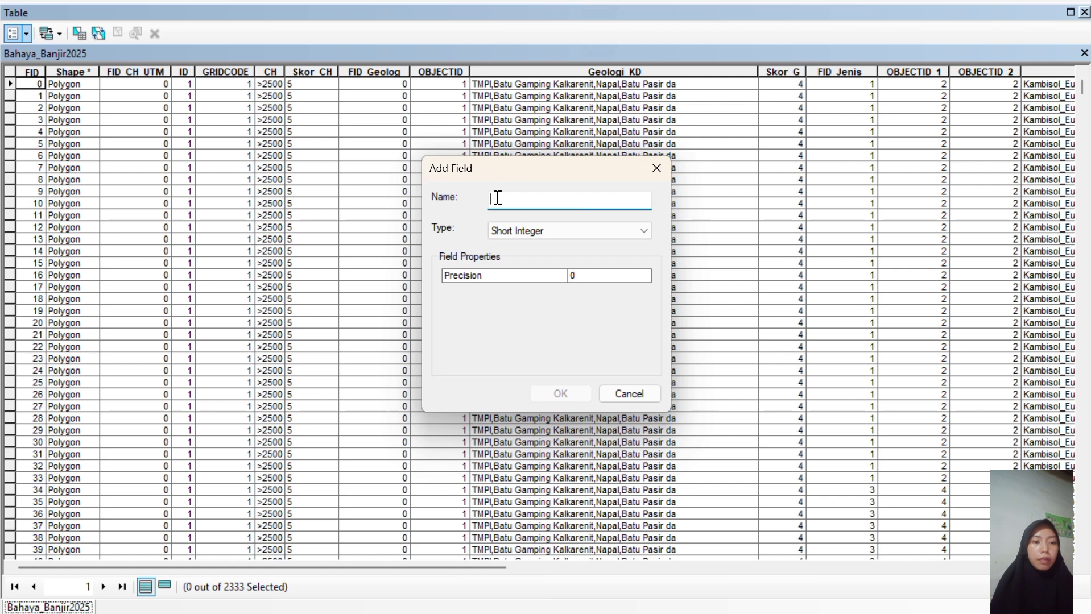
pyautogui.write('Skor Total')
pyautogui.click(607, 234)
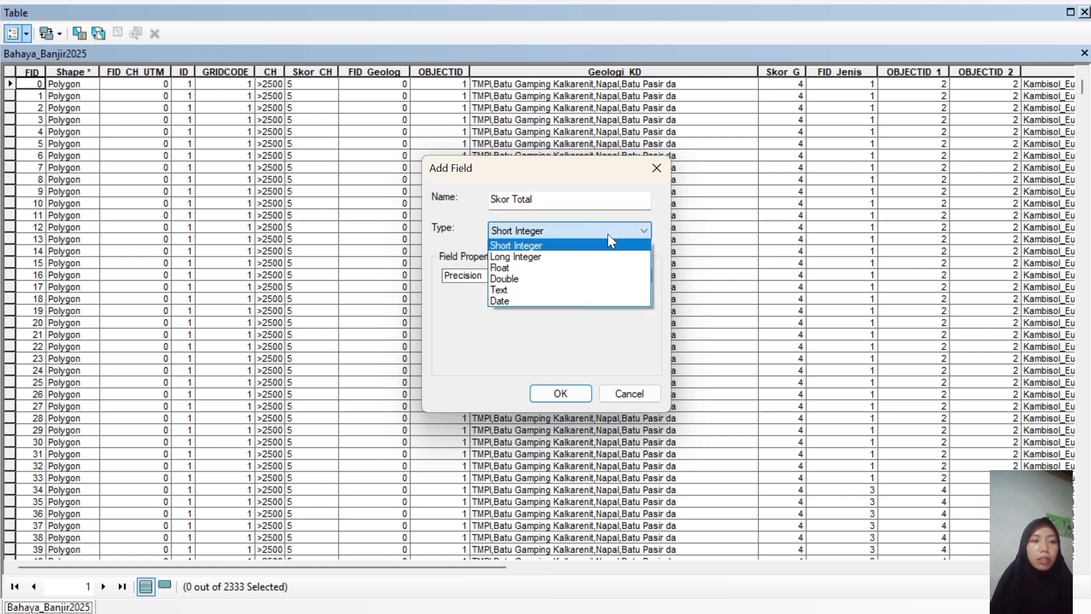
pyautogui.click(510, 278)
pyautogui.click(562, 392)
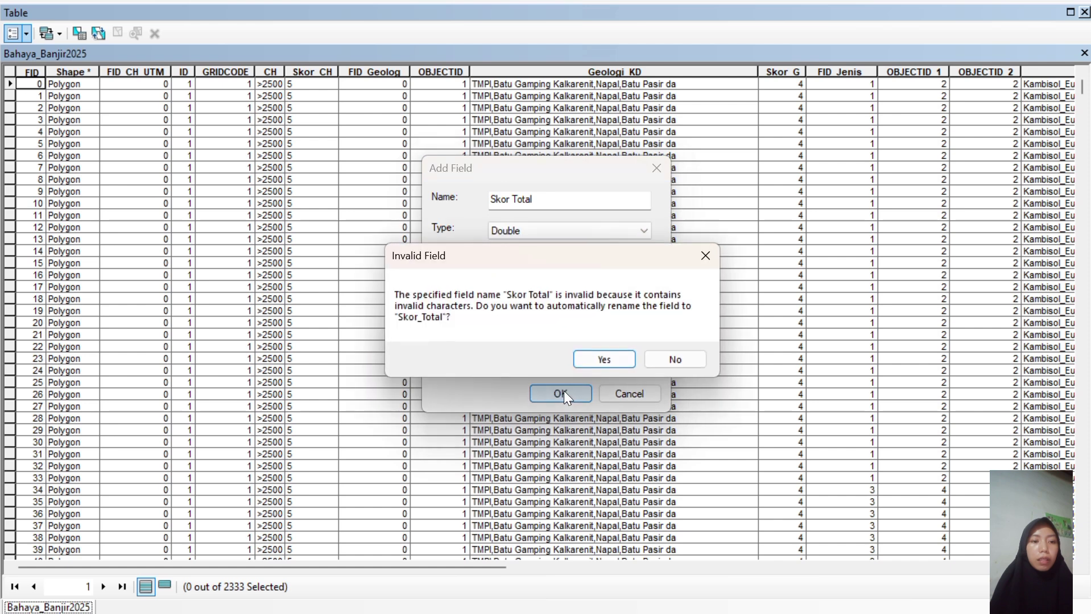
pyautogui.click(604, 359)
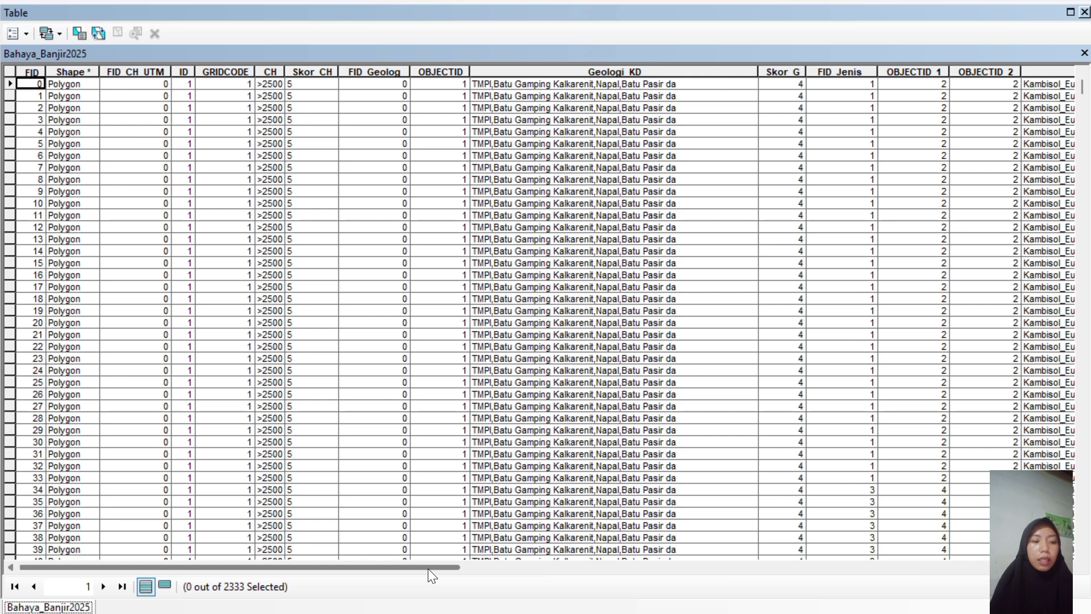
# Open the Field Calculator on the Skor_Total column.
pyautogui.moveTo(427, 568); pyautogui.dragTo(1069, 591)
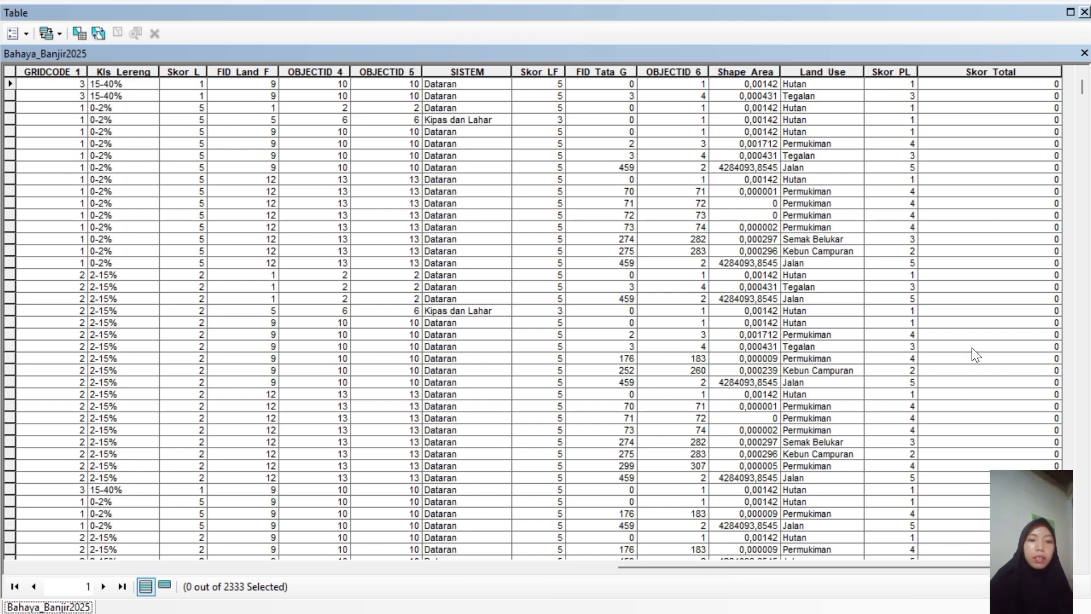
pyautogui.click(448, 25)
pyautogui.click(941, 69)
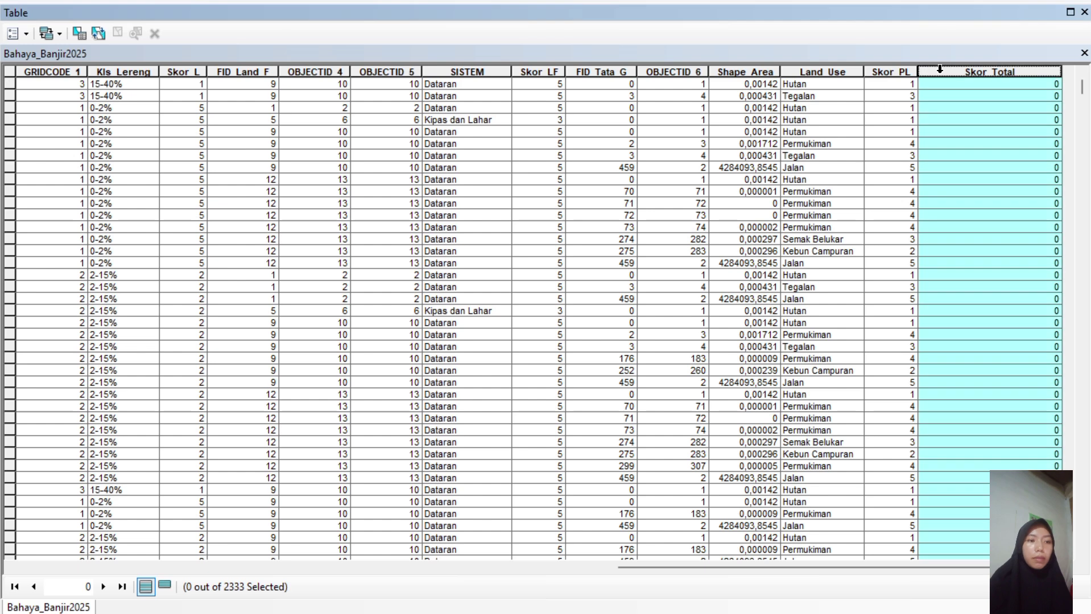
pyautogui.rightClick(941, 69)
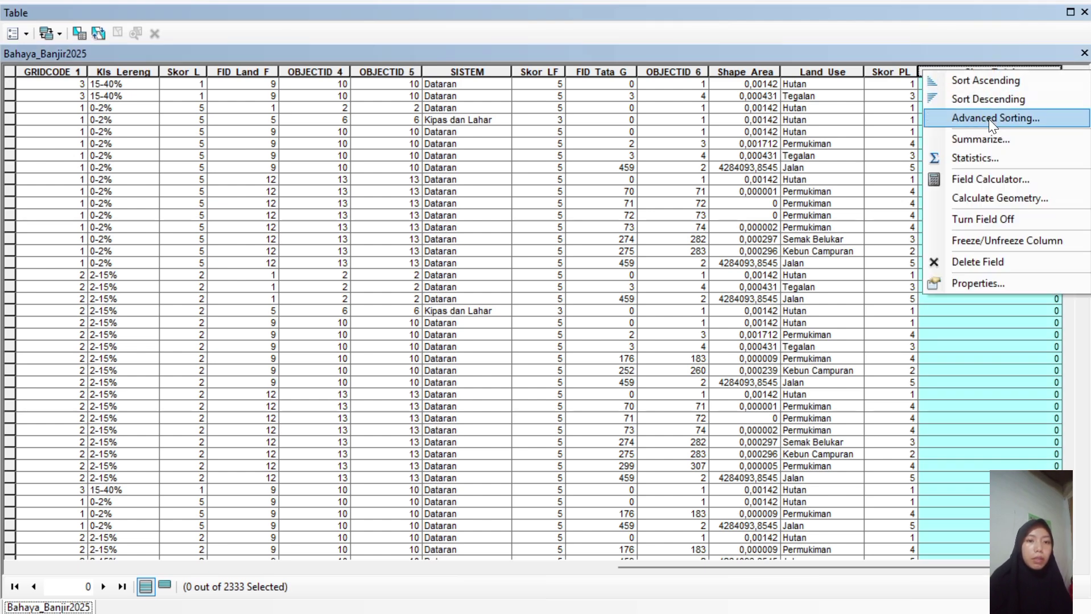
pyautogui.click(993, 175)
# Begin the Skor_Total expression as '(1 *'.
pyautogui.click(380, 319)
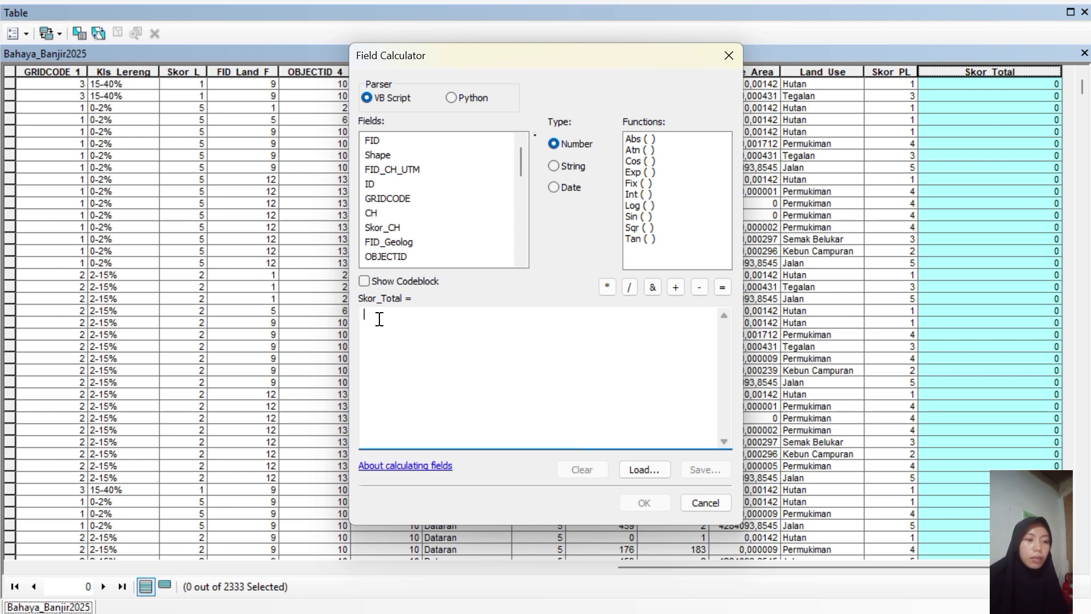
pyautogui.write('(1')
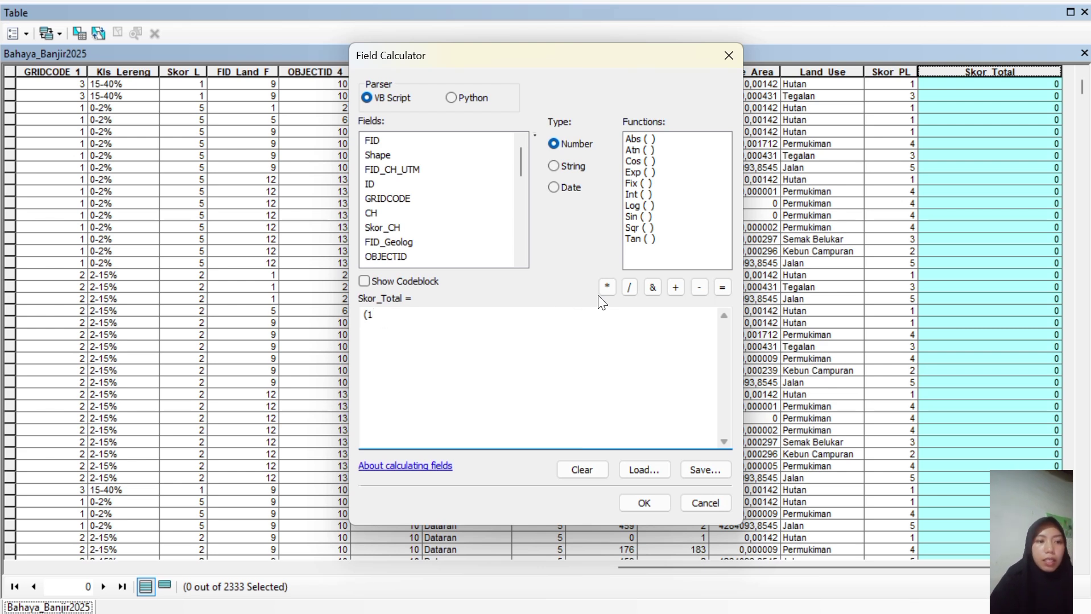
pyautogui.click(604, 286)
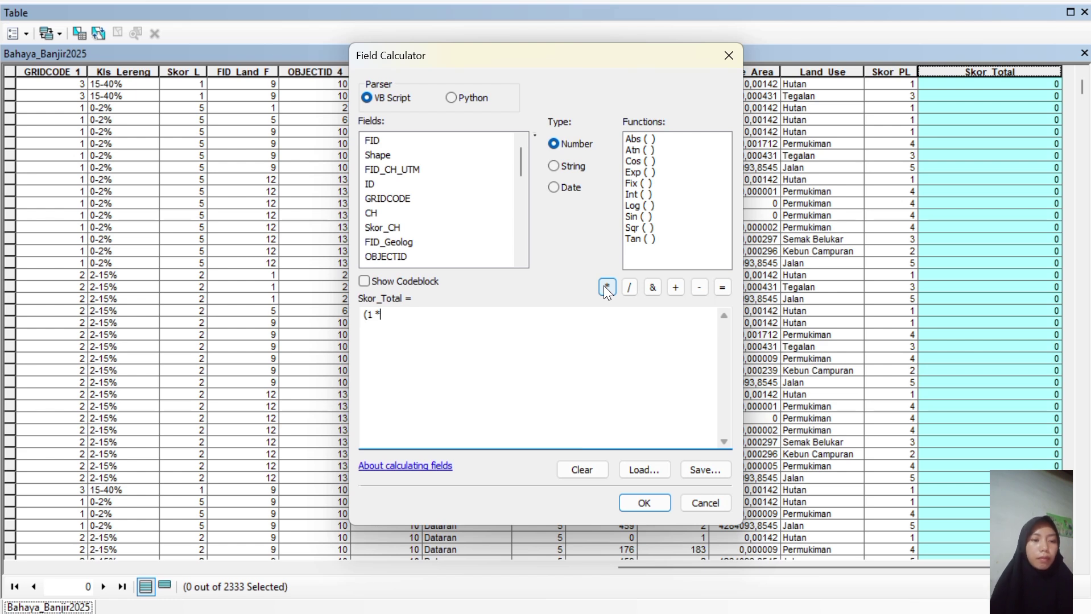
pyautogui.click(465, 33)
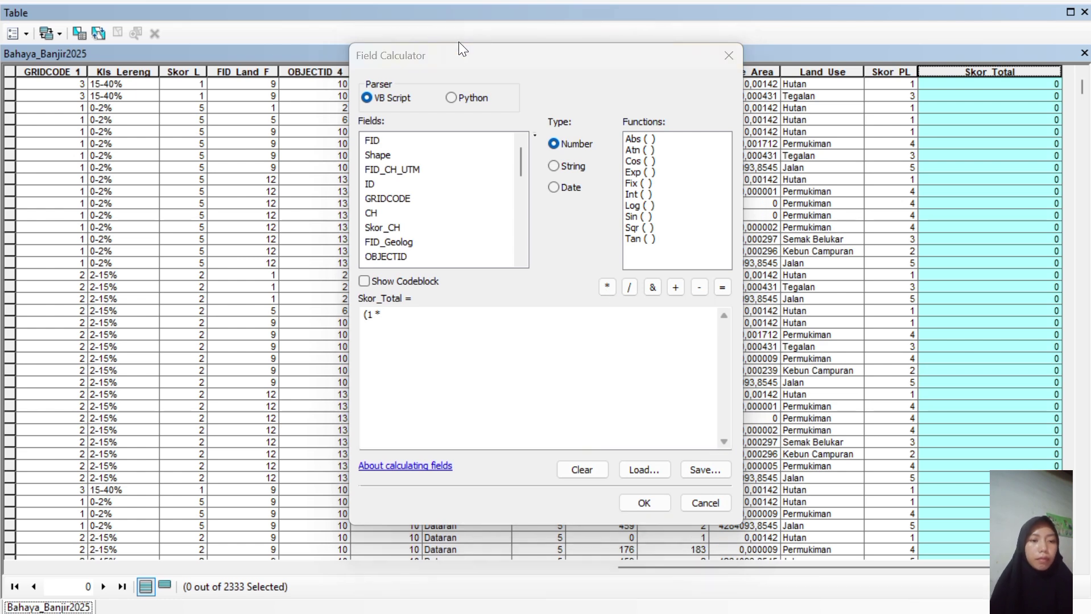
pyautogui.moveTo(523, 162); pyautogui.dragTo(527, 256)
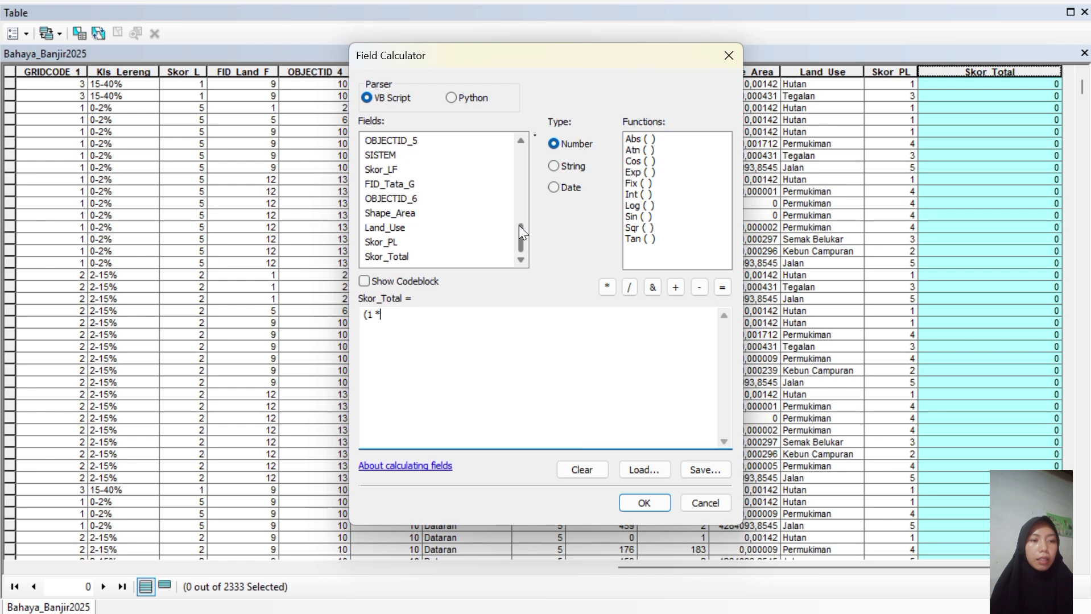
pyautogui.moveTo(519, 224); pyautogui.dragTo(509, 157)
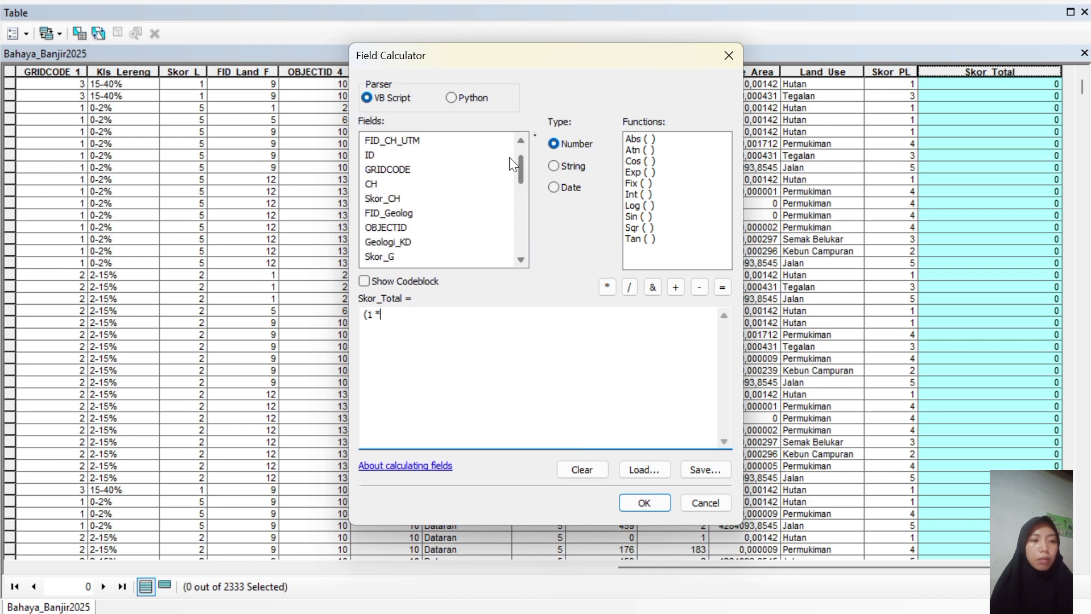
# Complete the first term with Skor_CH and begin the next term as '(3 *'.
pyautogui.doubleClick(392, 195)
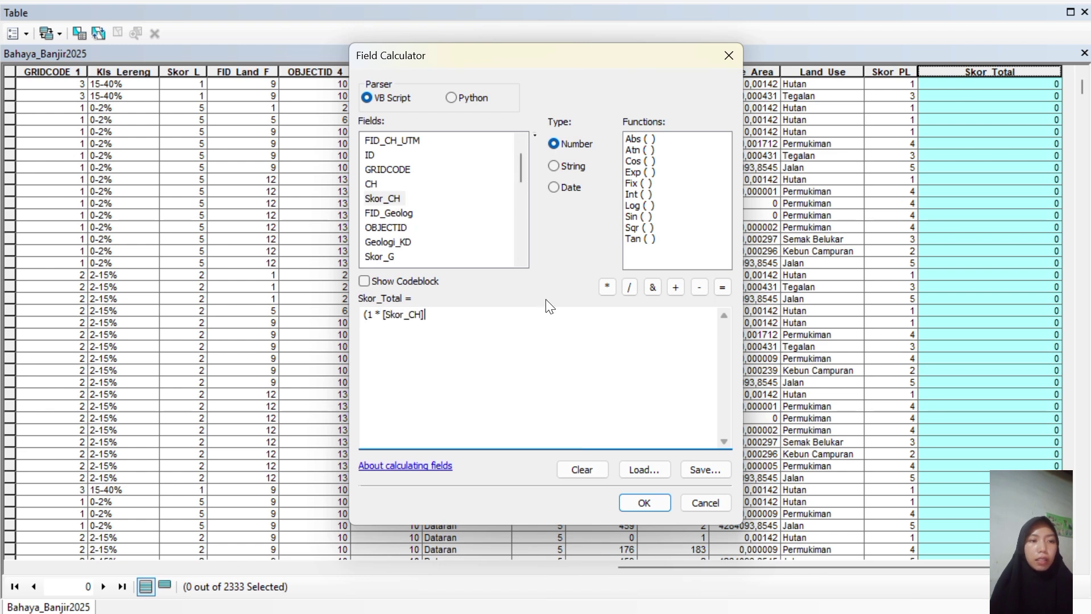
pyautogui.write(')')
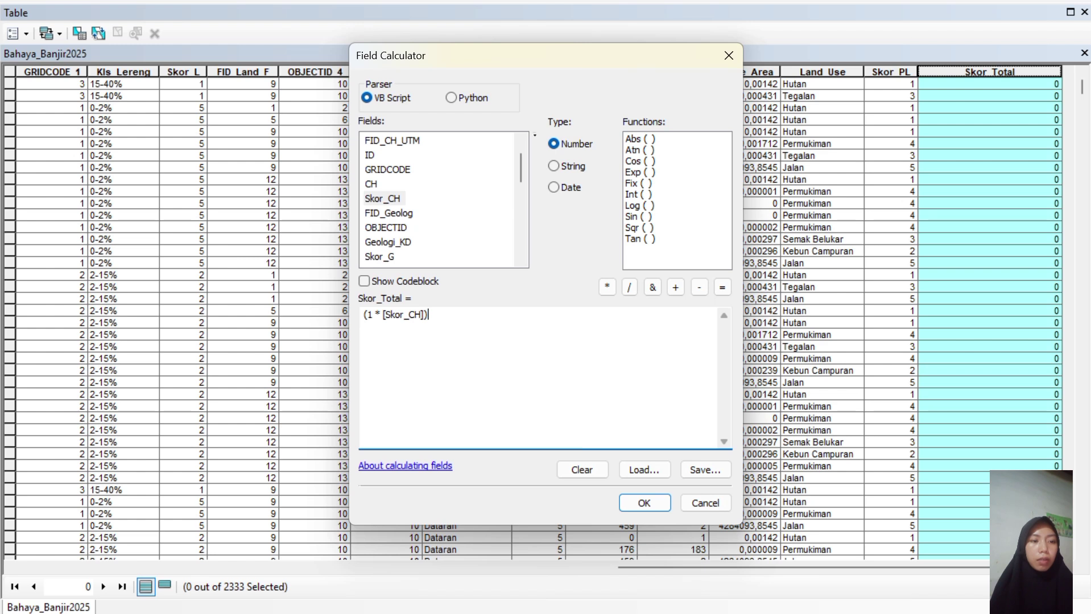
pyautogui.write(' + (3')
pyautogui.click(605, 290)
pyautogui.click(521, 259)
pyautogui.click(521, 259)
pyautogui.click(521, 259)
pyautogui.click(521, 259)
pyautogui.click(521, 259)
pyautogui.click(521, 259)
pyautogui.click(521, 259)
pyautogui.click(521, 259)
pyautogui.click(521, 259)
pyautogui.click(521, 260)
pyautogui.click(521, 259)
pyautogui.click(521, 259)
pyautogui.click(521, 259)
pyautogui.click(521, 259)
pyautogui.click(521, 259)
pyautogui.click(521, 260)
pyautogui.click(521, 259)
pyautogui.click(521, 260)
pyautogui.click(521, 260)
pyautogui.click(521, 259)
pyautogui.click(521, 259)
pyautogui.click(521, 259)
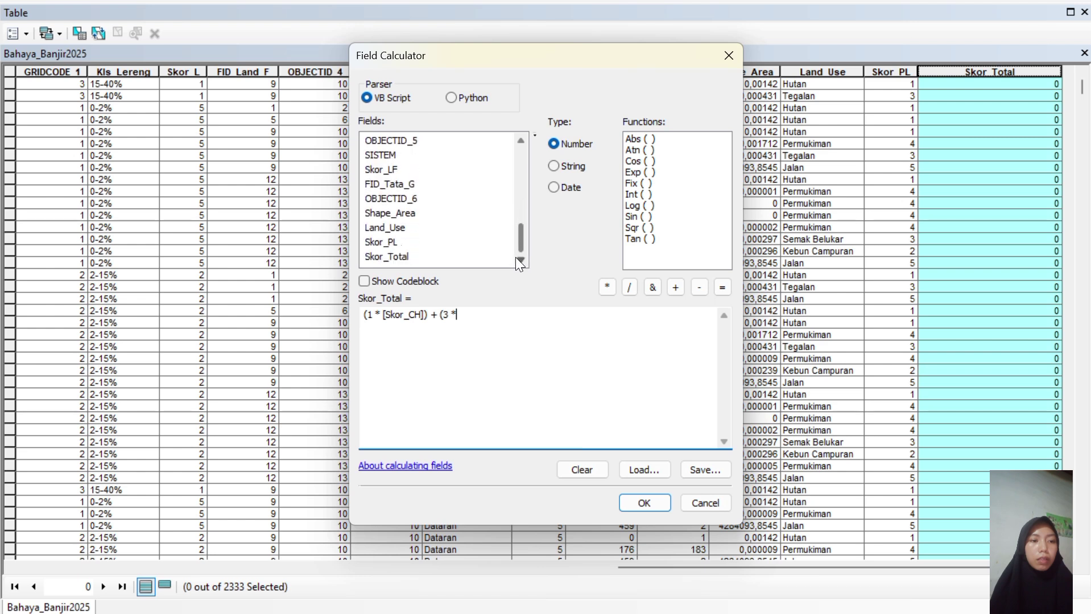
# Add Skor_PL and Skor_L to the expression, each followed by a new weight-2 term.
pyautogui.doubleClick(388, 246)
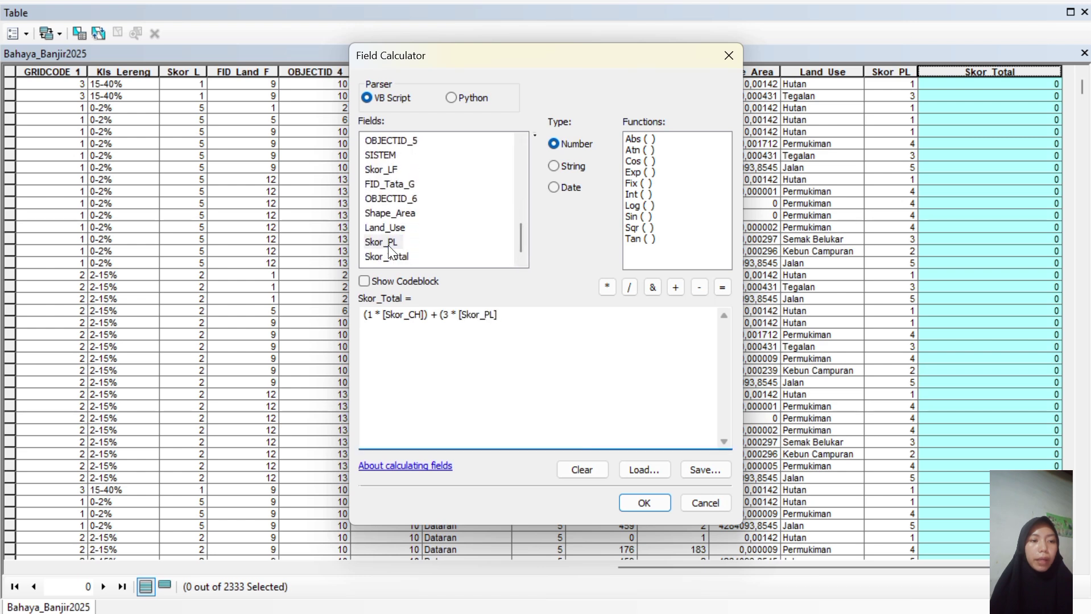
pyautogui.write(') + (2')
pyautogui.click(608, 287)
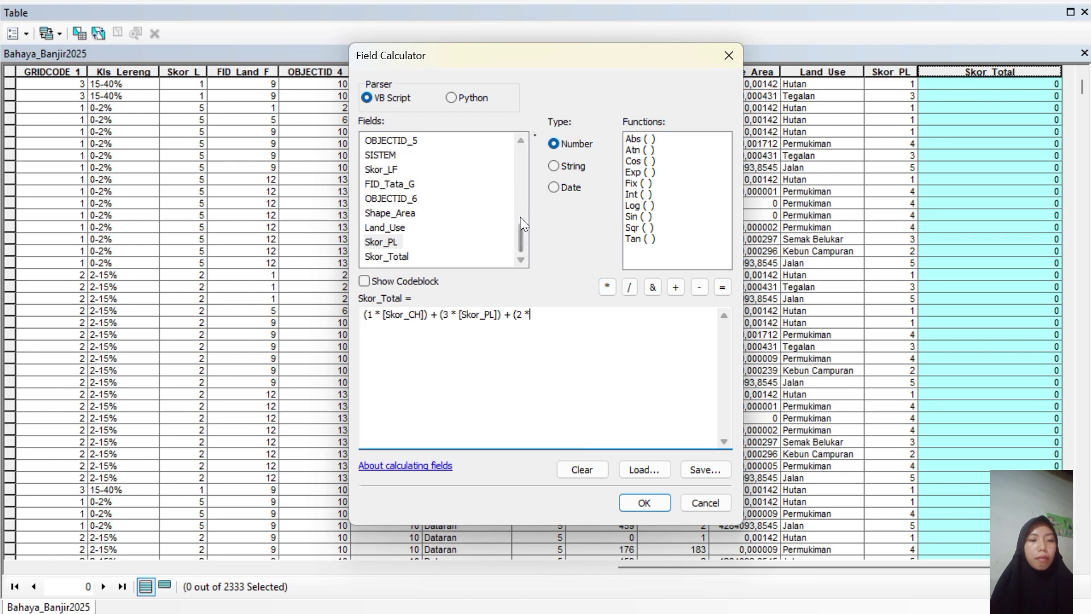
pyautogui.click(520, 140)
pyautogui.click(520, 141)
pyautogui.click(520, 141)
pyautogui.click(520, 140)
pyautogui.click(520, 140)
pyautogui.doubleClick(379, 171)
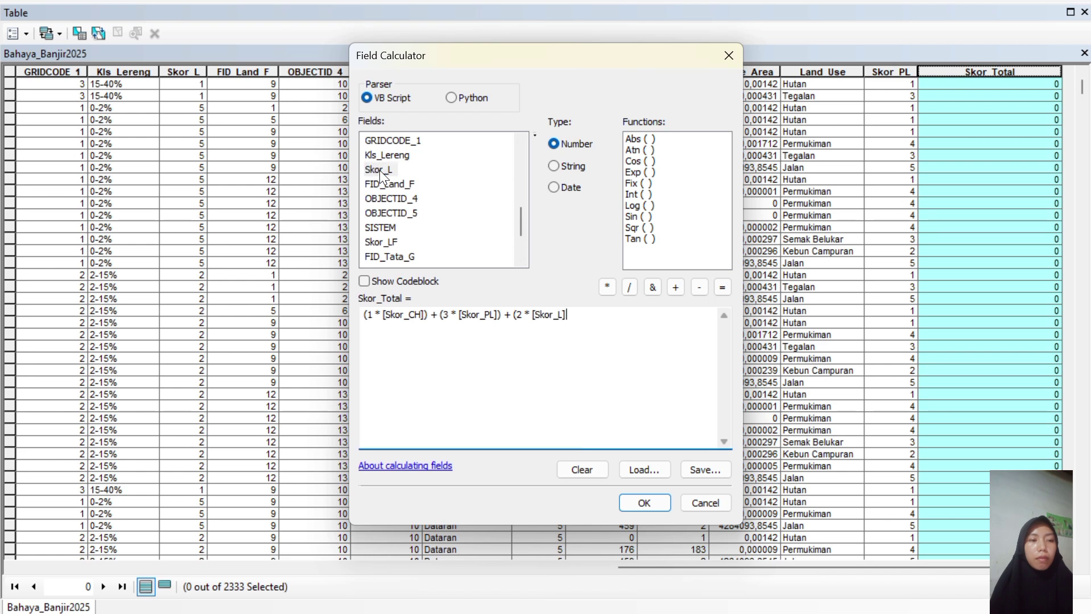
pyautogui.write(') + (')
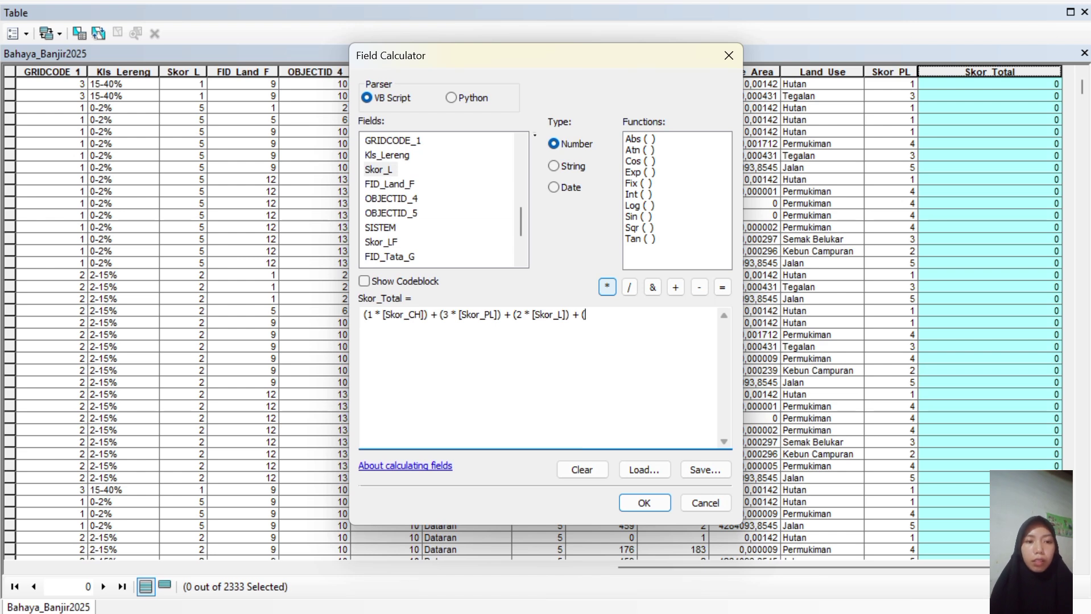
pyautogui.write('2')
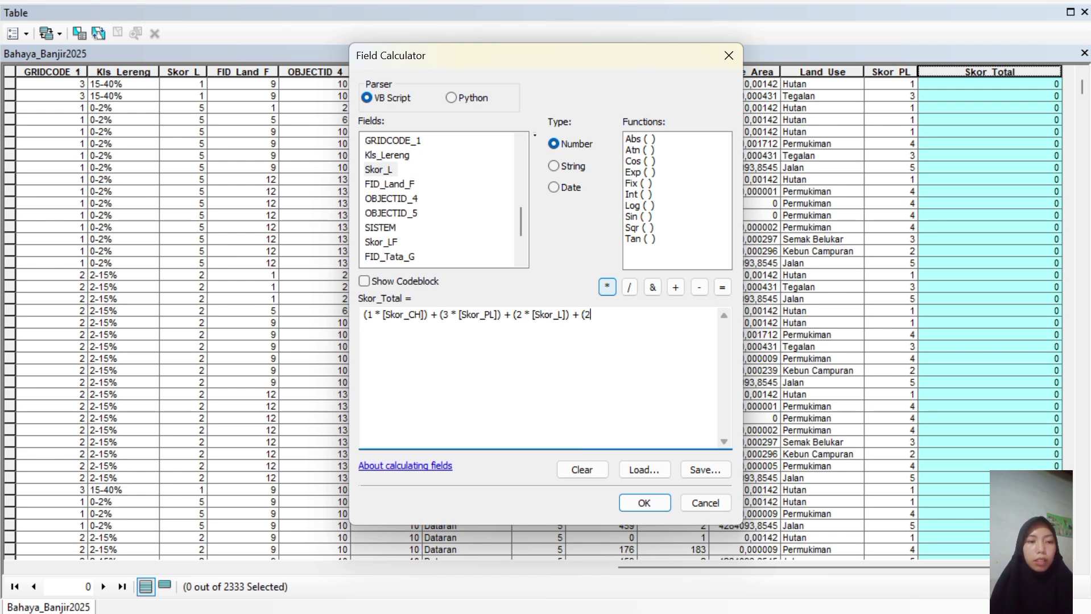
pyautogui.click(603, 287)
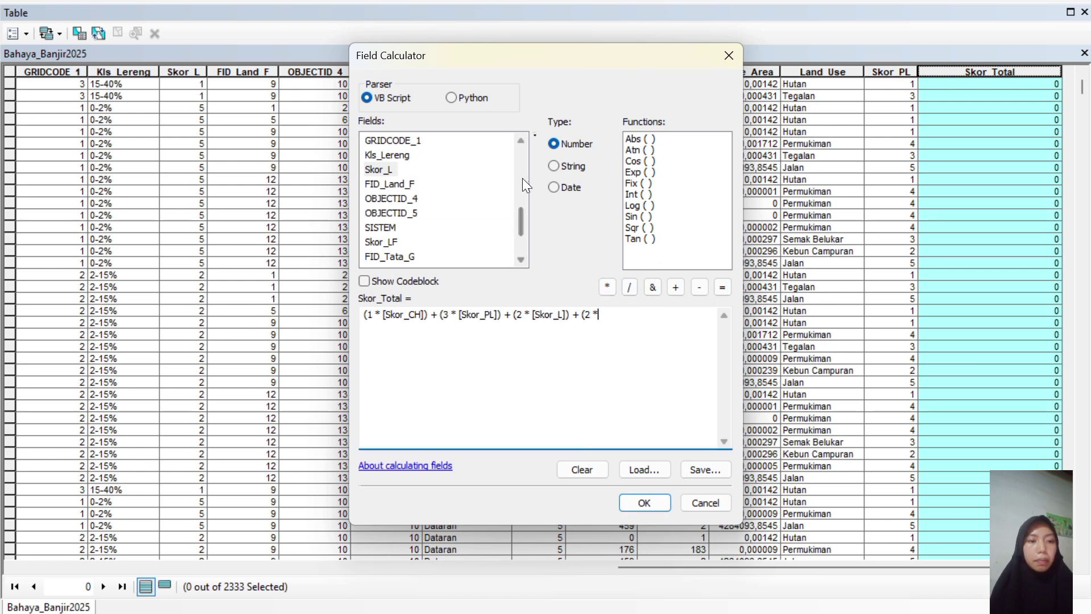
pyautogui.click(522, 142)
pyautogui.click(522, 141)
pyautogui.click(522, 141)
pyautogui.click(522, 141)
# Add Skor_Jt and begin the next term as '(1 *'.
pyautogui.doubleClick(382, 184)
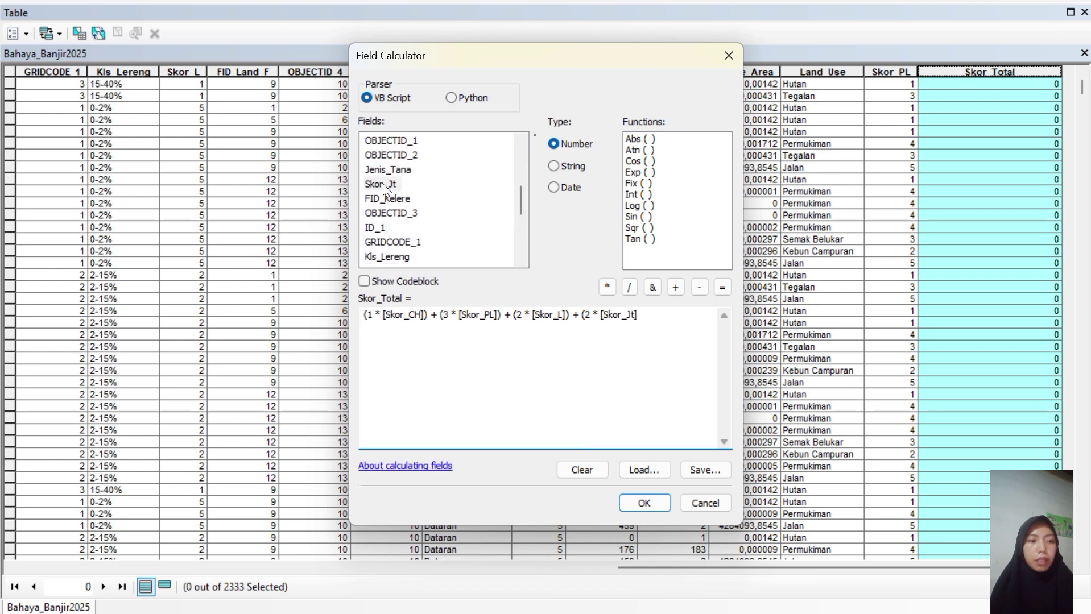
pyautogui.write(') + (')
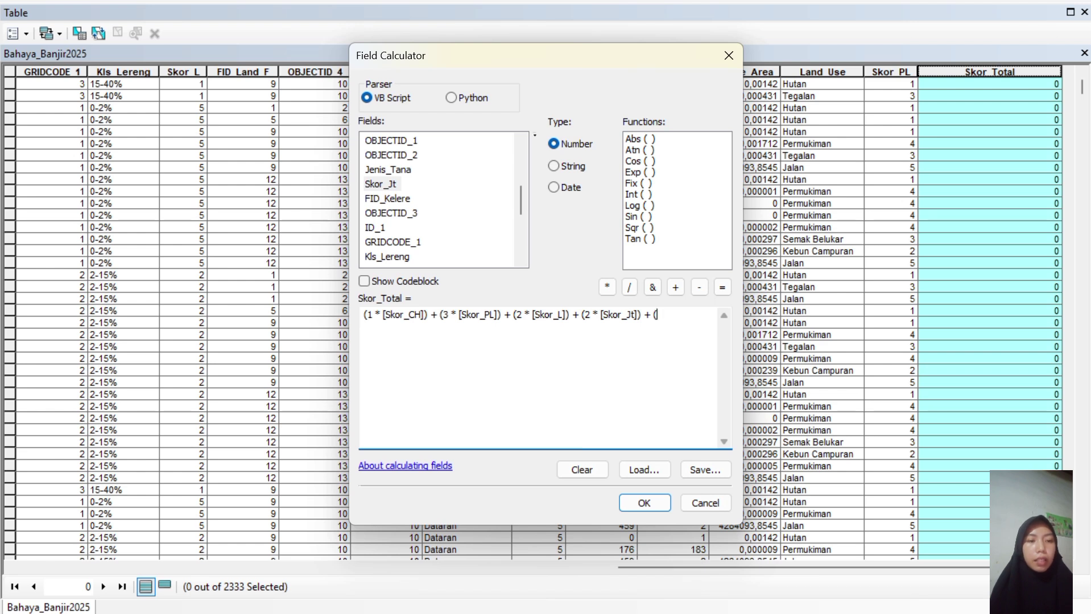
pyautogui.write('1')
pyautogui.click(607, 287)
pyautogui.click(520, 140)
pyautogui.click(519, 140)
pyautogui.click(519, 140)
pyautogui.click(519, 140)
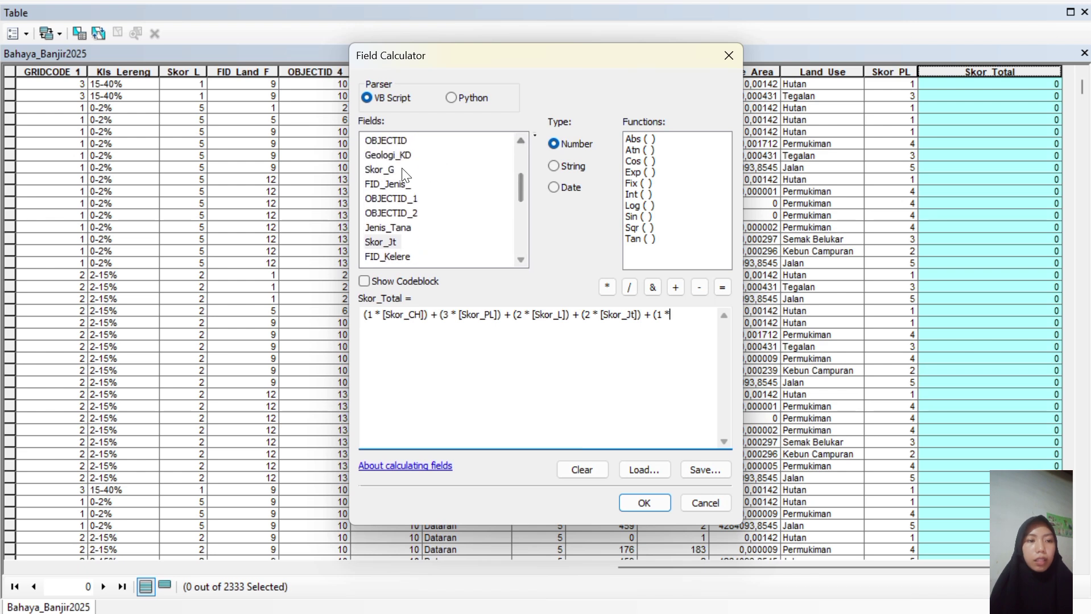
# Add 1 × Skor_G and 1 × Skor_LF, close the expression, and calculate Skor_Total.
pyautogui.doubleClick(382, 169)
pyautogui.write(') +')
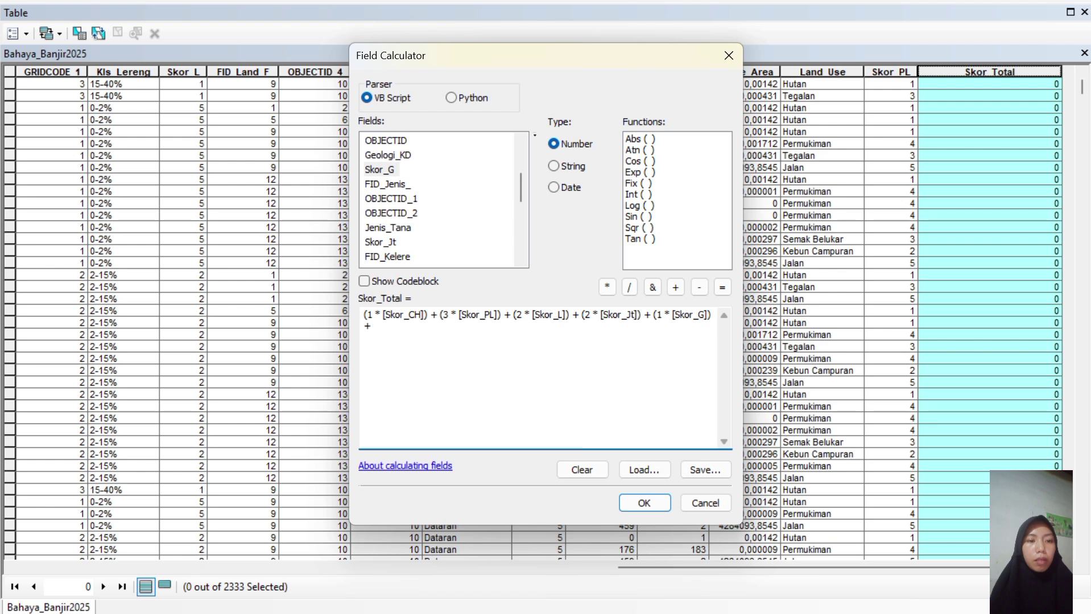
pyautogui.write(' (1')
pyautogui.click(607, 288)
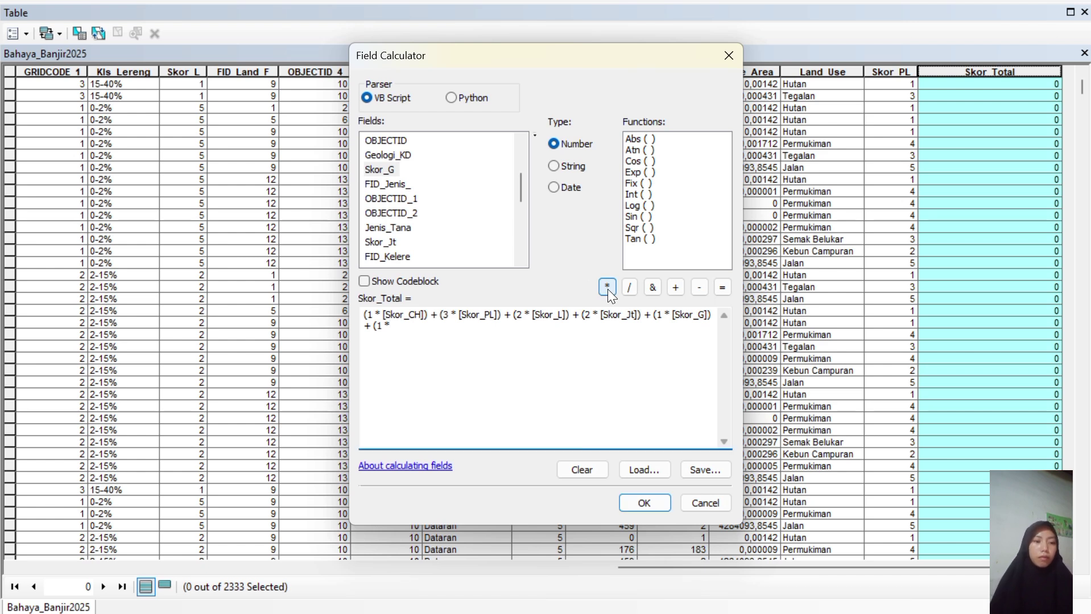
pyautogui.click(522, 259)
pyautogui.scroll(-4, 523, 258)
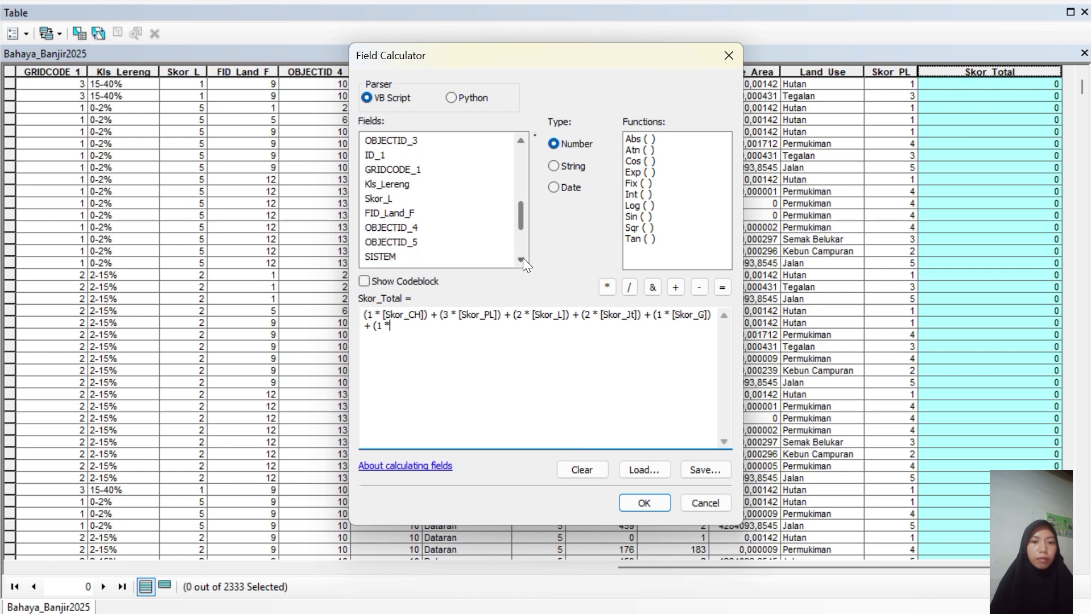
pyautogui.doubleClick(392, 226)
pyautogui.write(')')
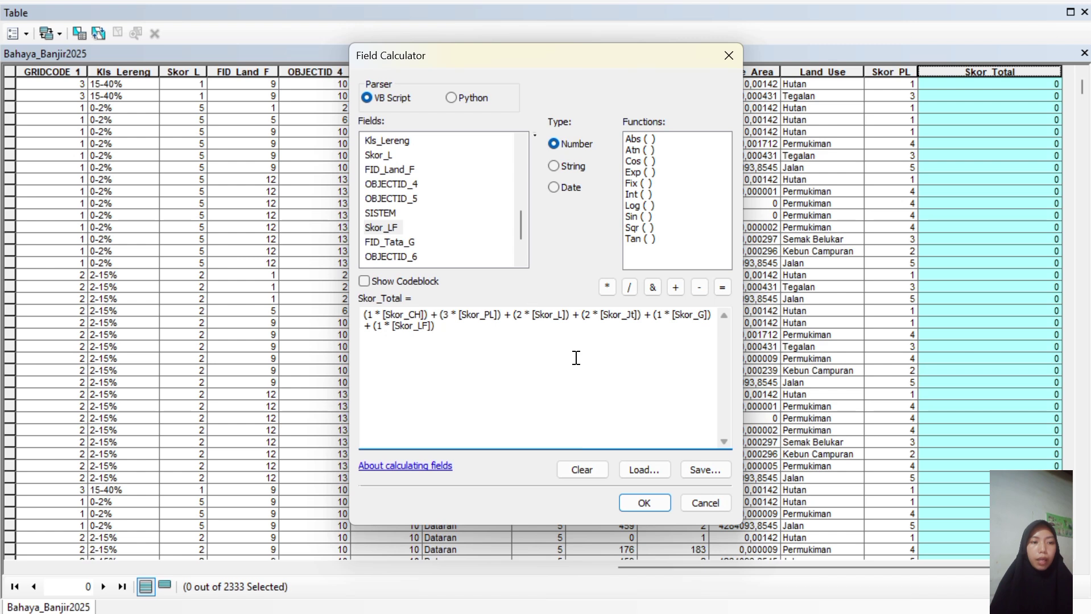
pyautogui.click(645, 503)
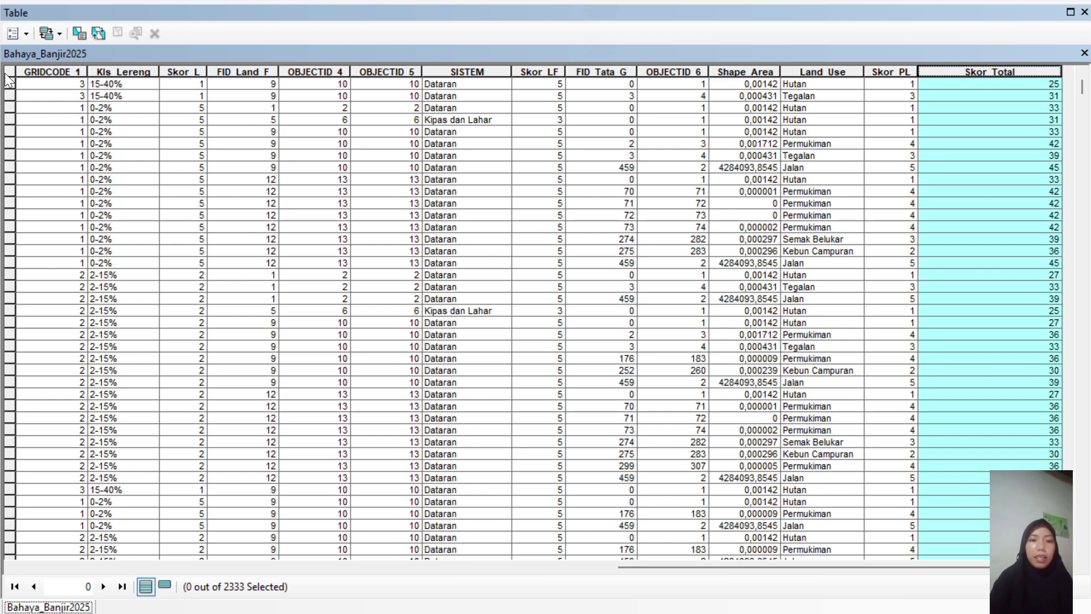
# Clear the selection, reopen the Bahaya_Banjir2025 table, and select its Skor_Total column.
pyautogui.click(55, 101)
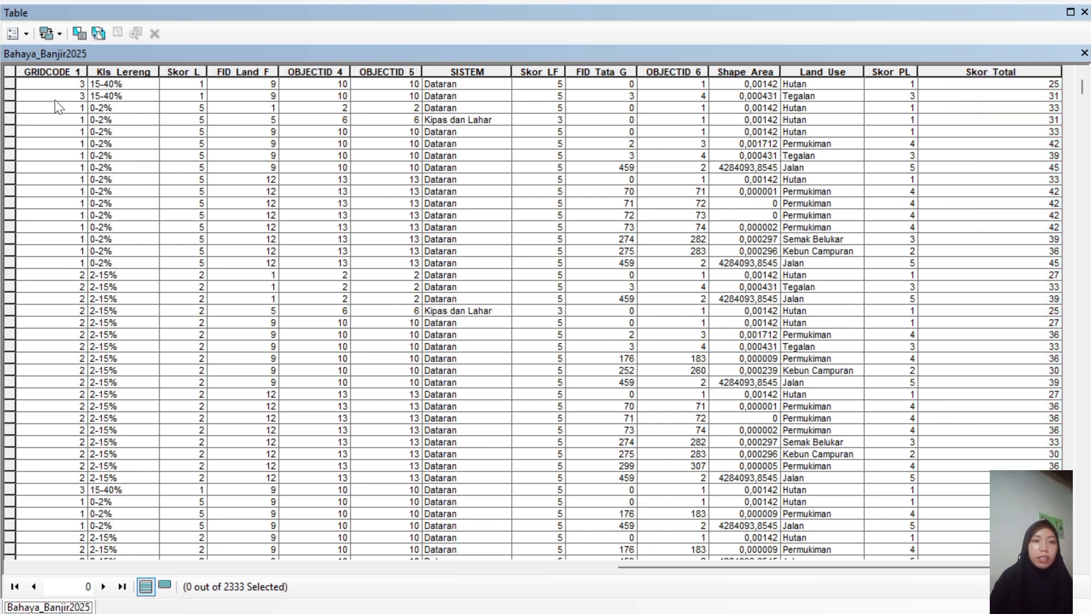
pyautogui.scroll(-15, 395, 265)
pyautogui.scroll(-7, 394, 265)
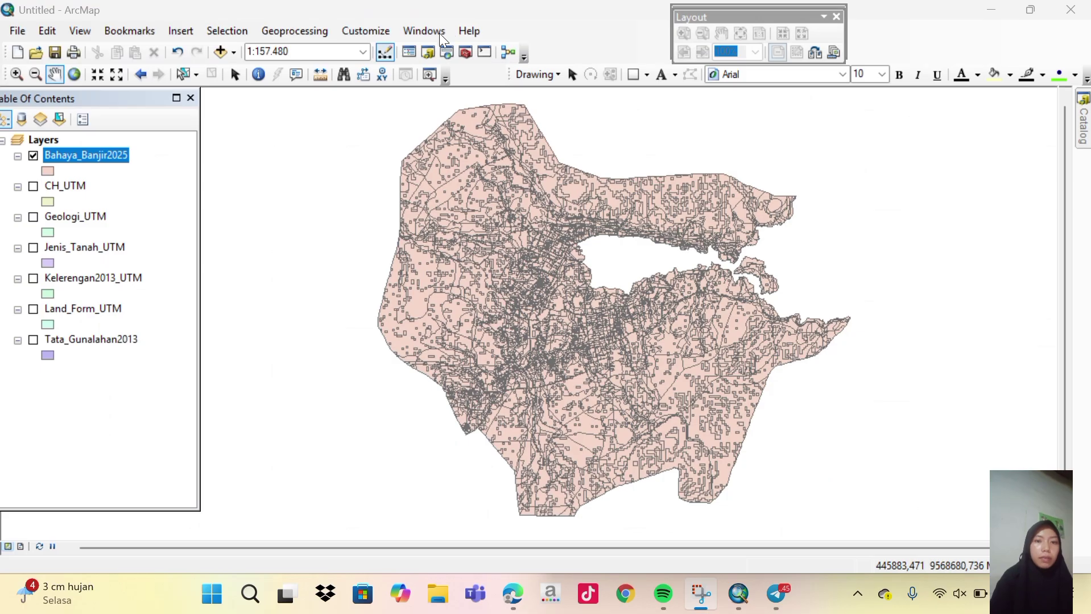
pyautogui.rightClick(123, 159)
pyautogui.click(172, 207)
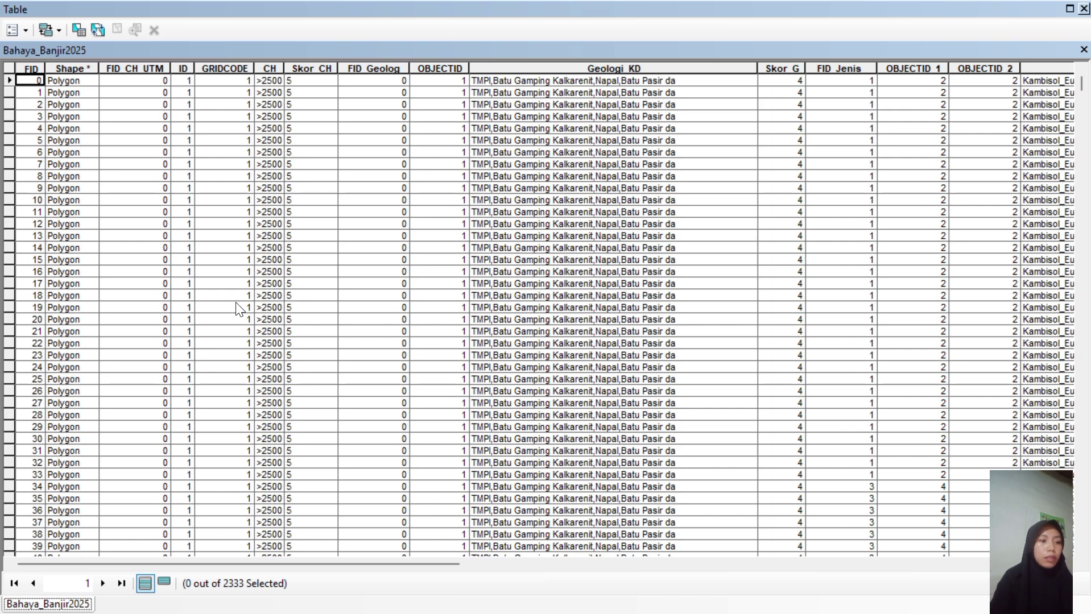
pyautogui.moveTo(369, 561); pyautogui.dragTo(962, 530)
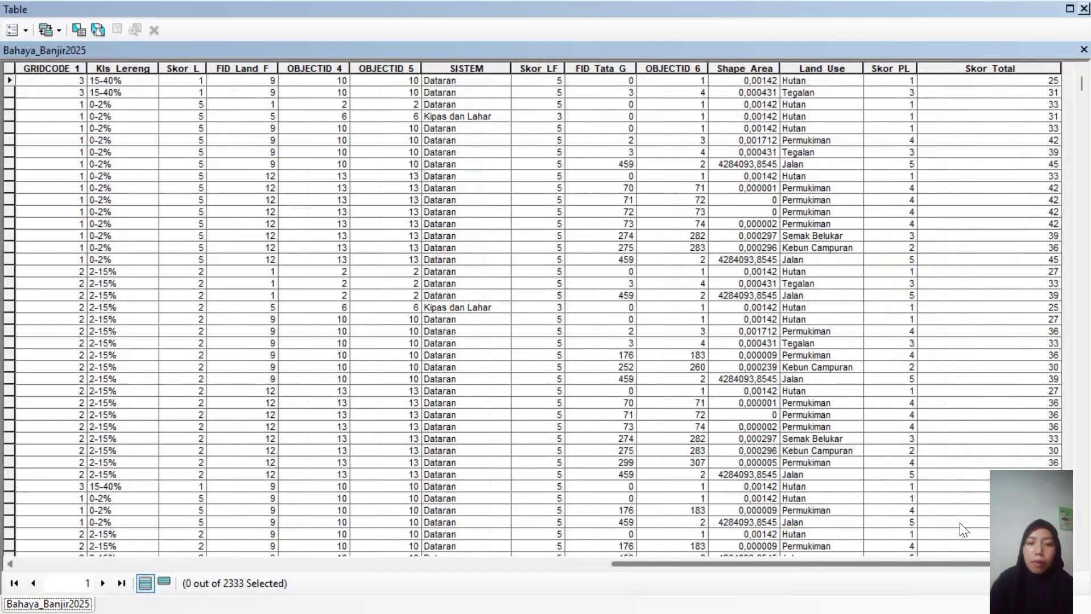
pyautogui.click(960, 67)
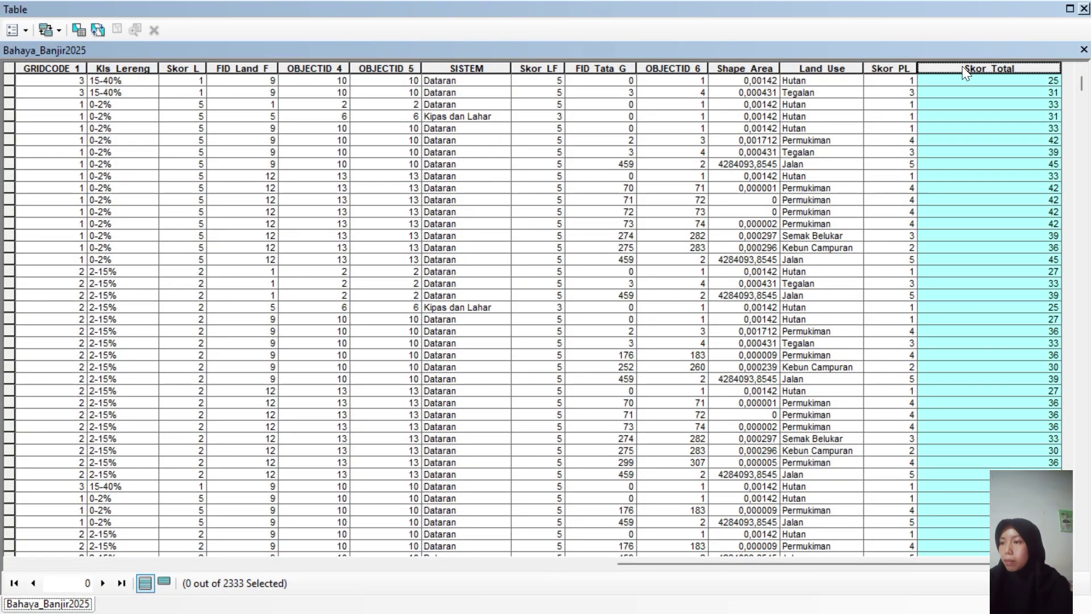
# Review Skor_Total statistics (min 18, max 49, mean ≈35.29), then close the table.
pyautogui.rightClick(963, 65)
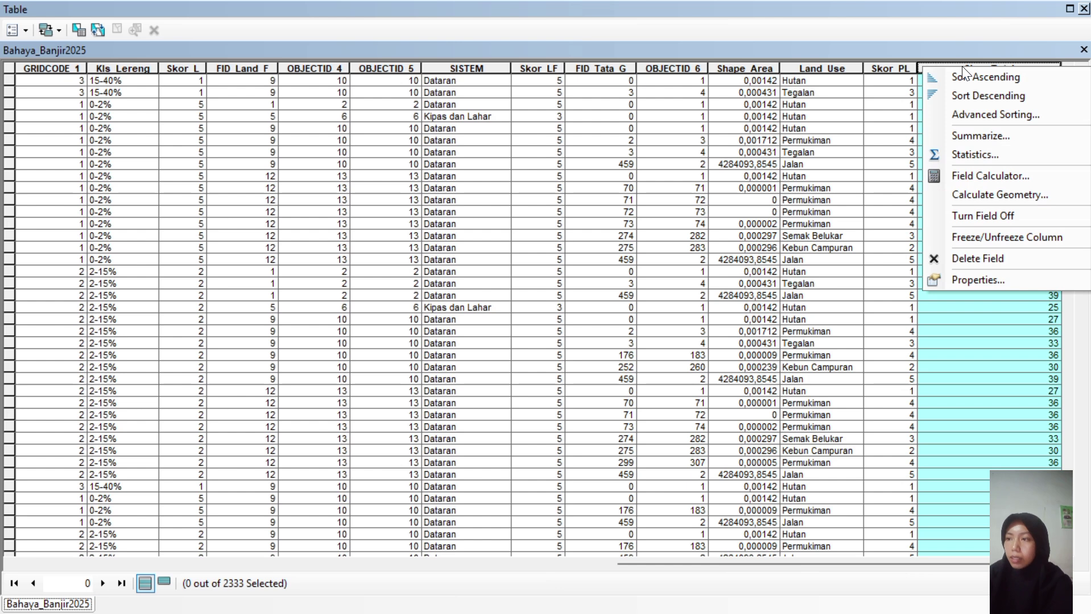
pyautogui.click(982, 152)
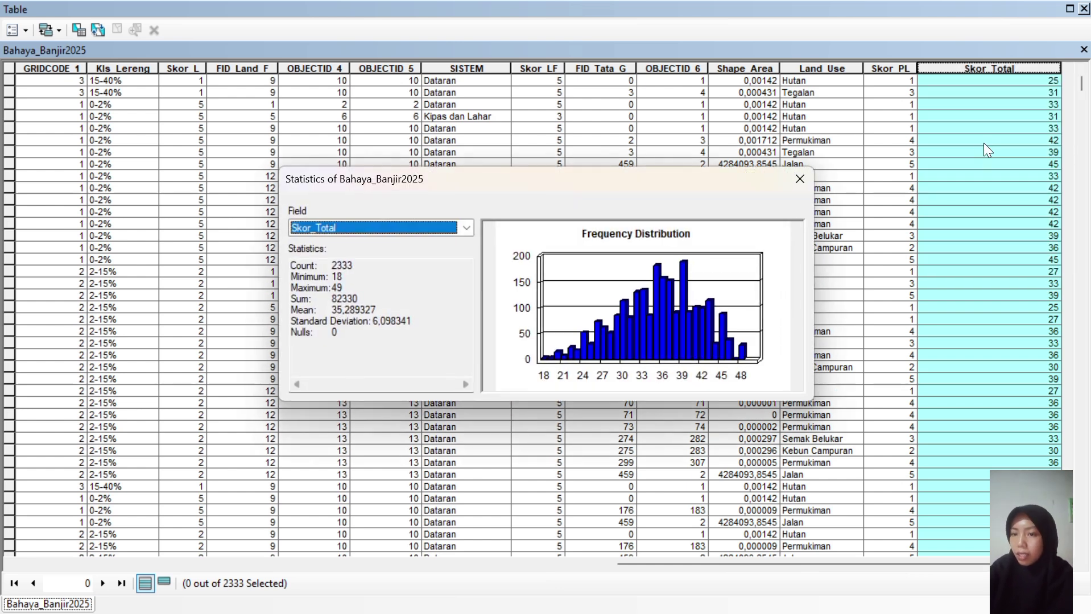
pyautogui.click(801, 179)
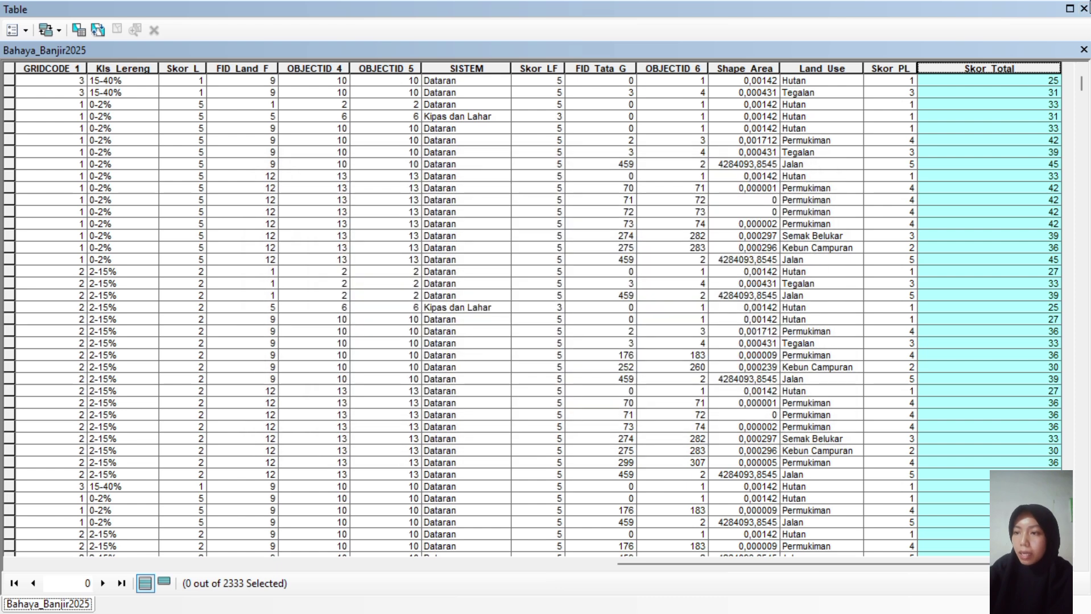
pyautogui.click(1084, 8)
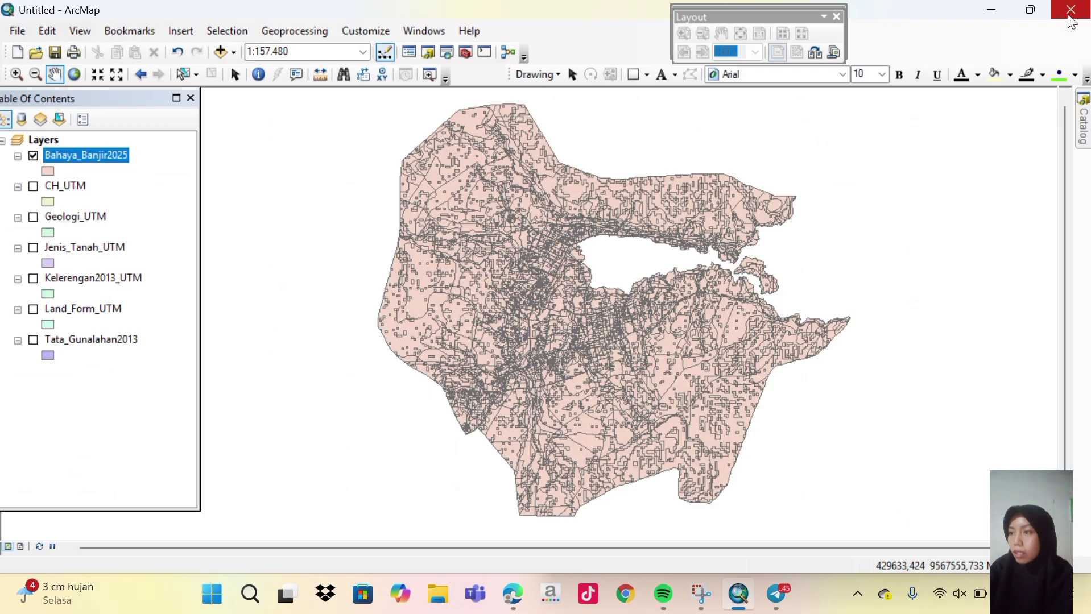
# Start a blank Excel workbook and enter the class-width formula text (Max-Min)/3 in D3.
pyautogui.click(249, 595)
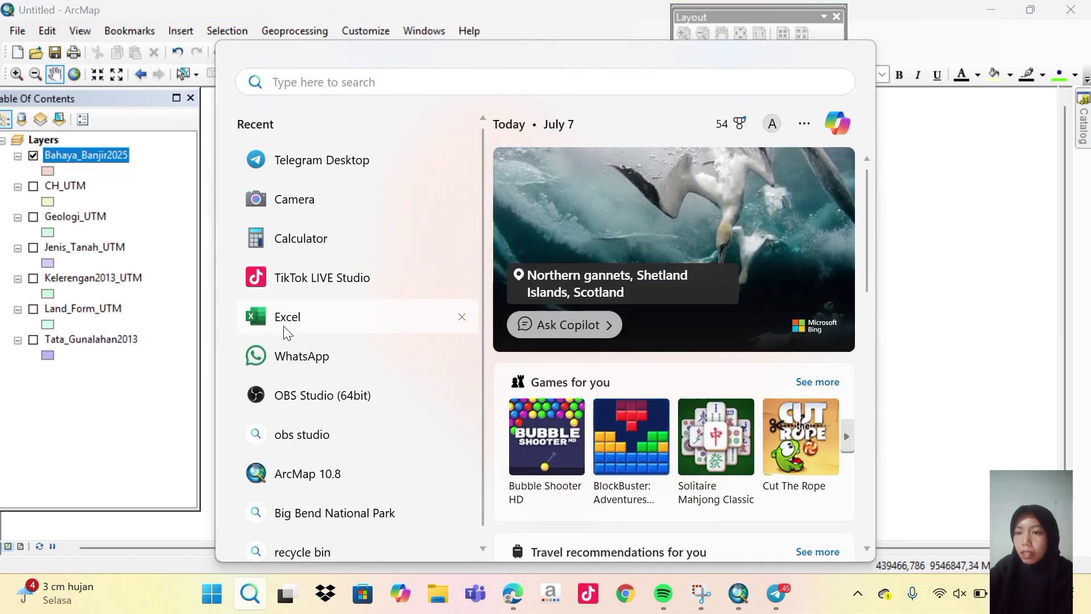
pyautogui.press('Escape')
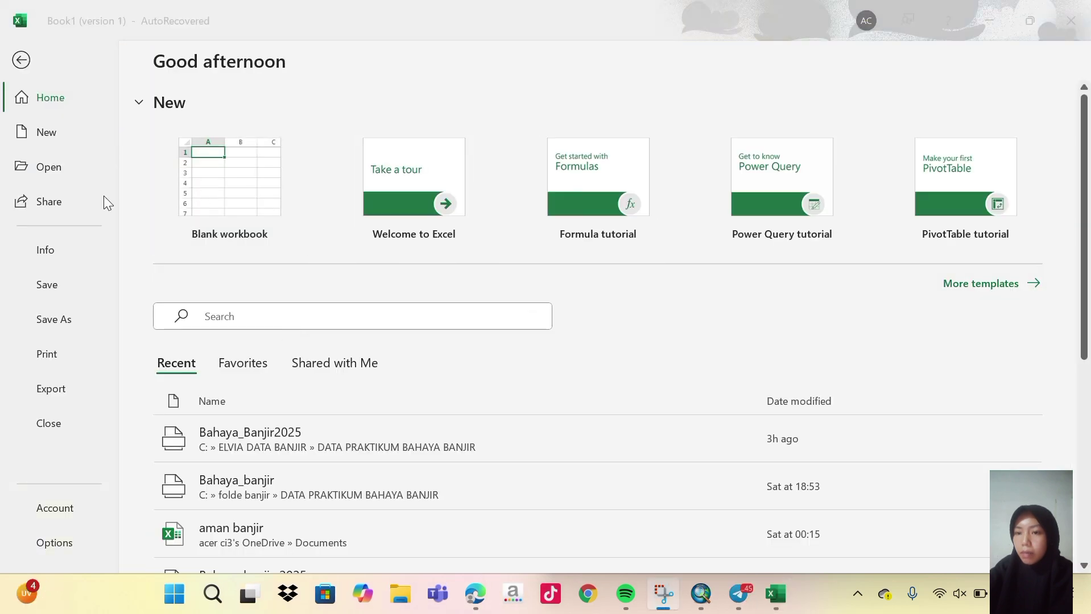
pyautogui.click(237, 192)
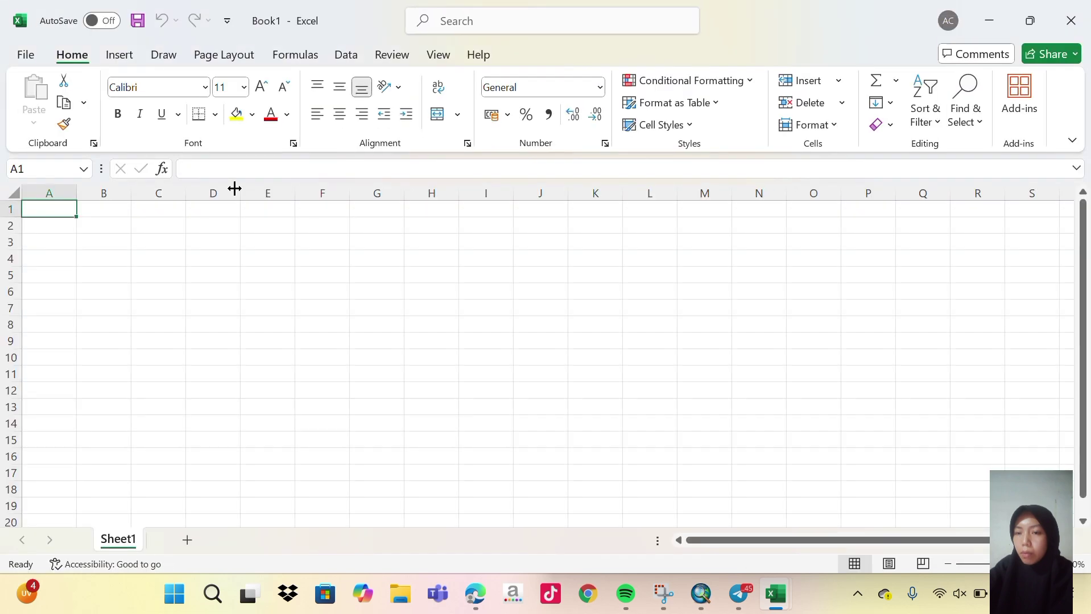
pyautogui.click(126, 227)
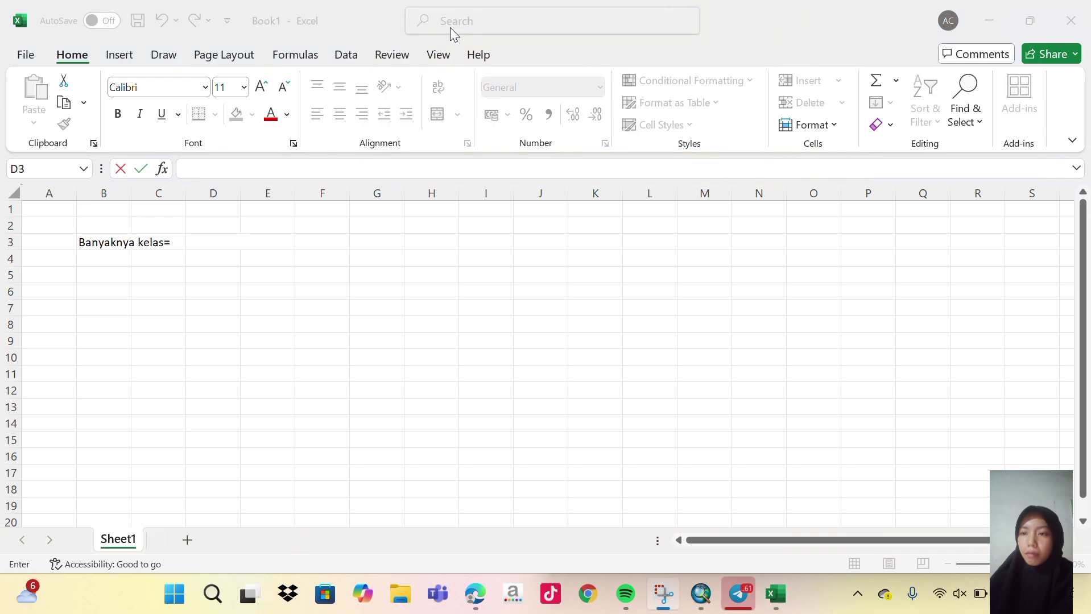
pyautogui.click(200, 242)
pyautogui.click(200, 243)
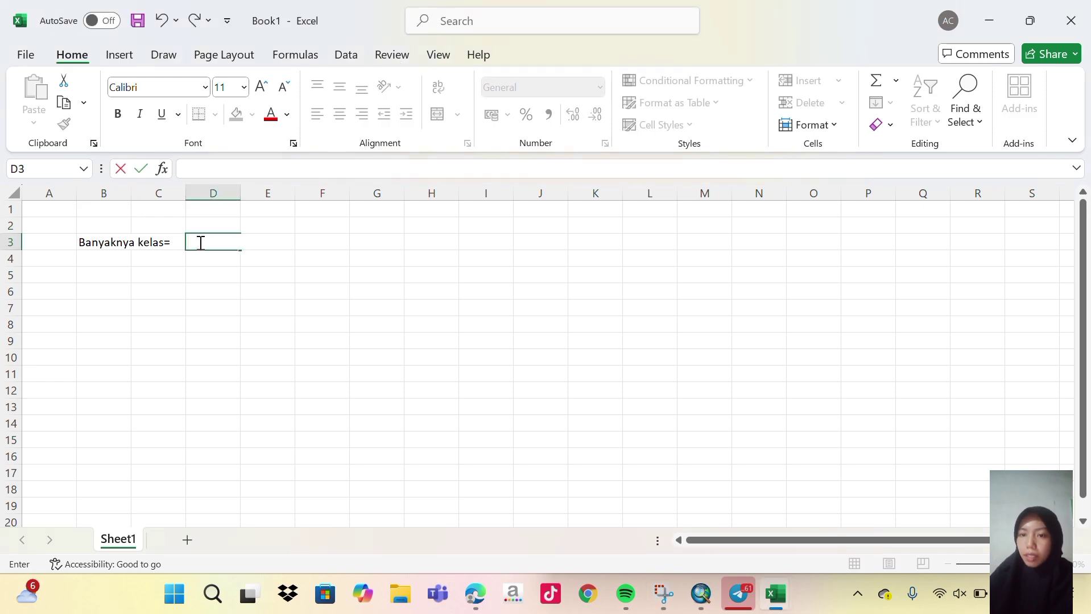
pyautogui.write('(M')
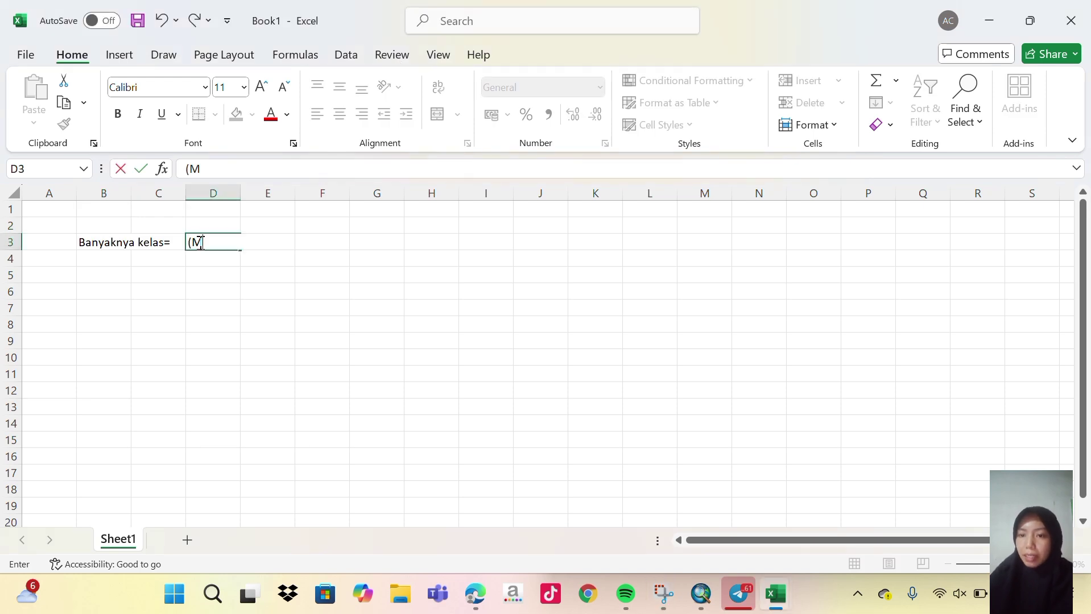
pyautogui.write('ax-Min')
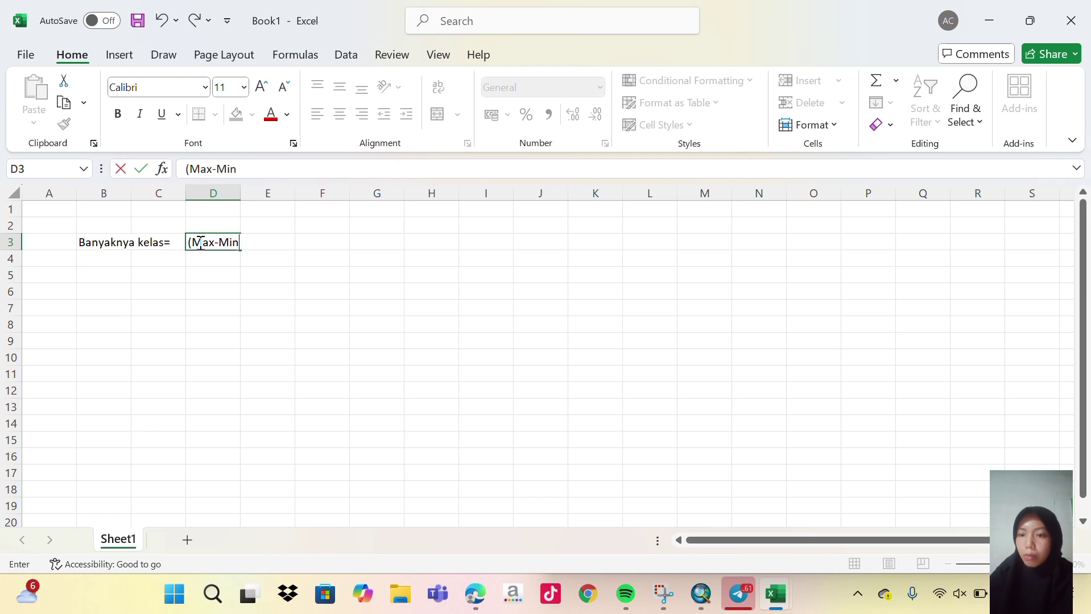
pyautogui.write(')')
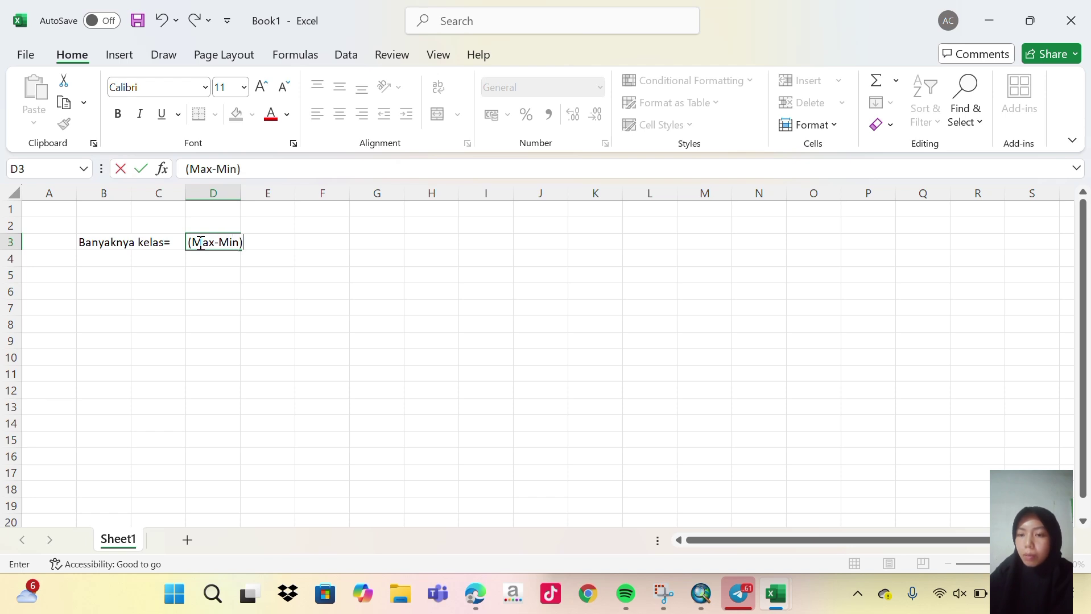
pyautogui.write('/3')
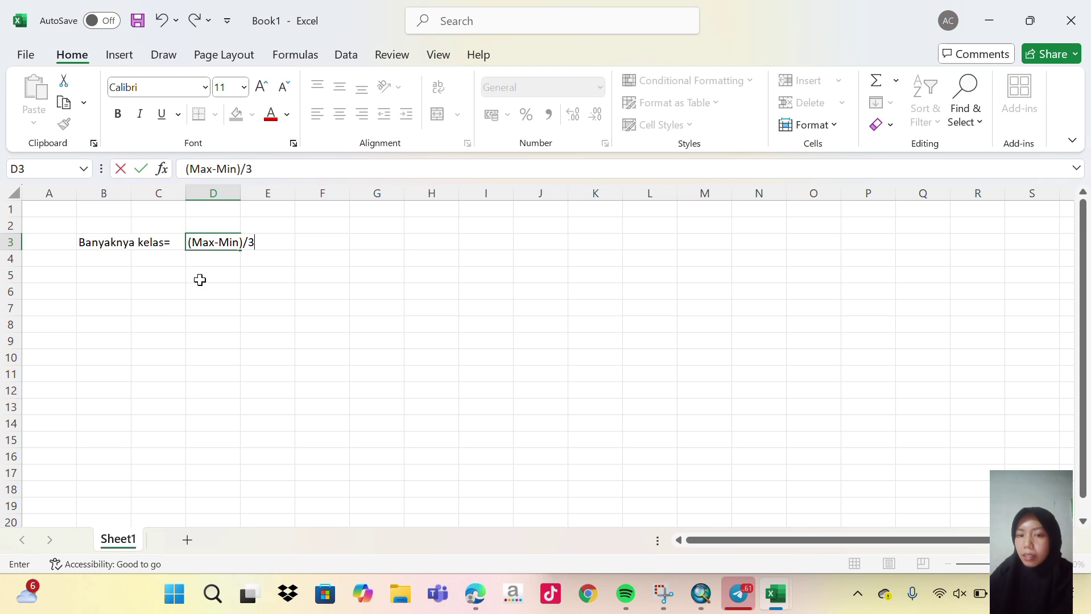
# Enter the label Max= with value 49 in D5:E5.
pyautogui.click(200, 280)
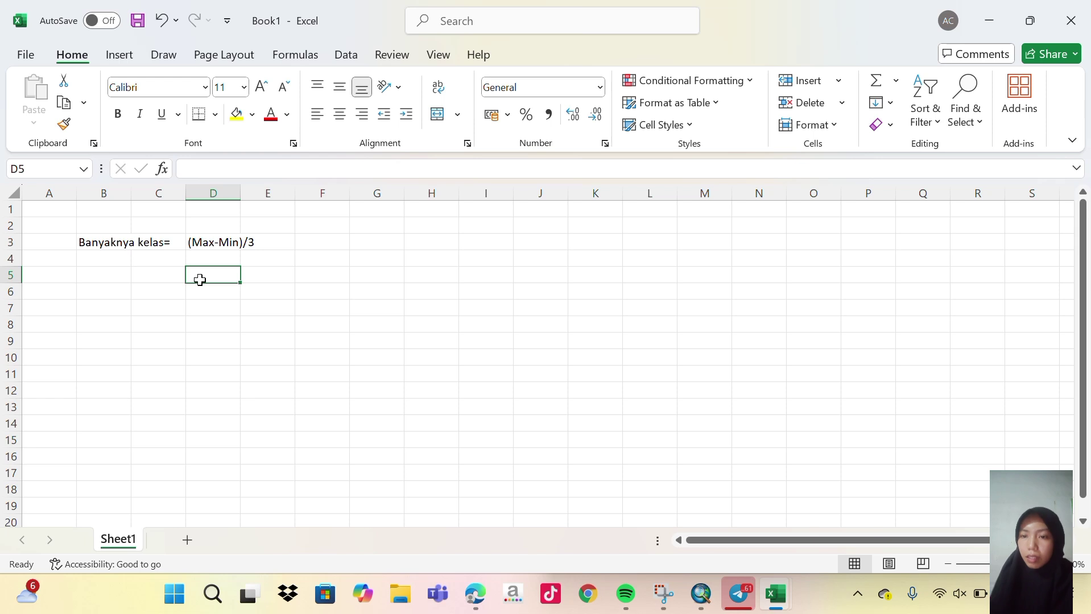
pyautogui.doubleClick(200, 280)
pyautogui.write('Max=')
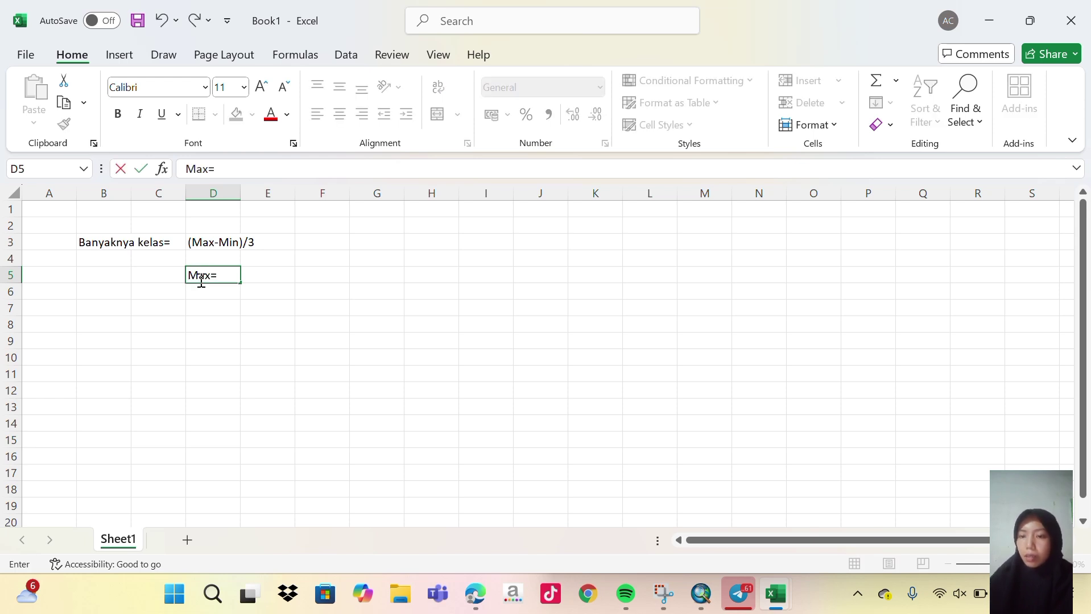
pyautogui.click(262, 276)
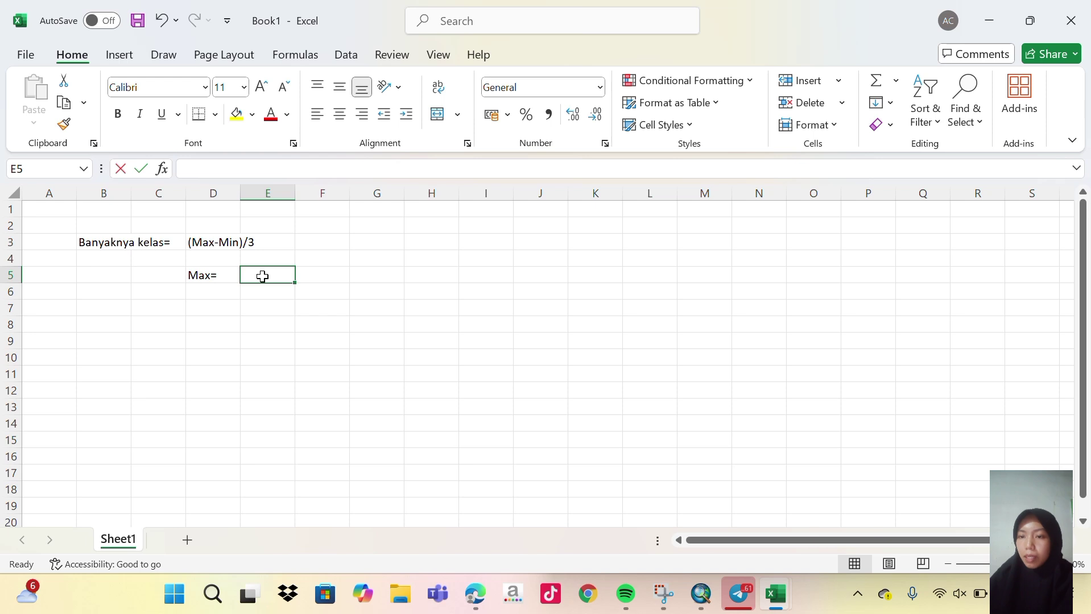
pyautogui.write('49')
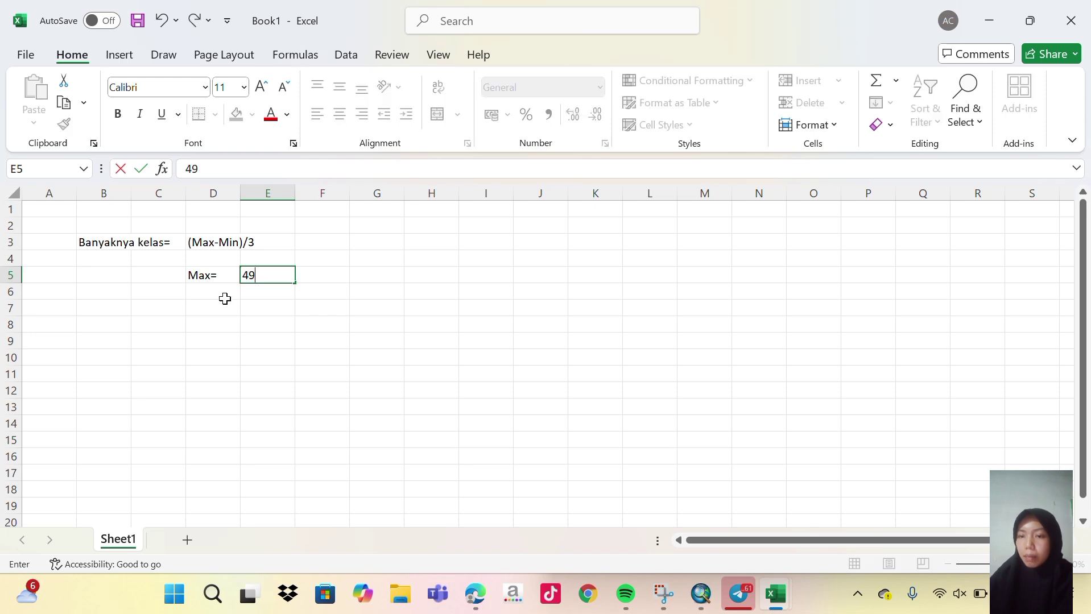
pyautogui.click(225, 292)
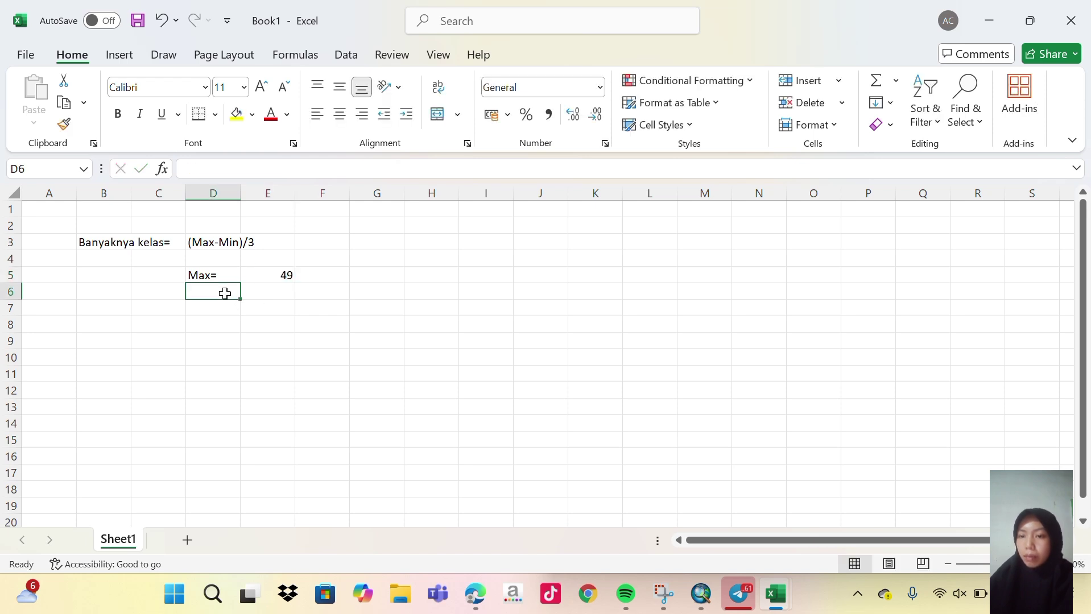
# Enter the label Min= with value 18 in D6:E6.
pyautogui.write('M')
pyautogui.press('BackSpace')
pyautogui.press('BackSpace')
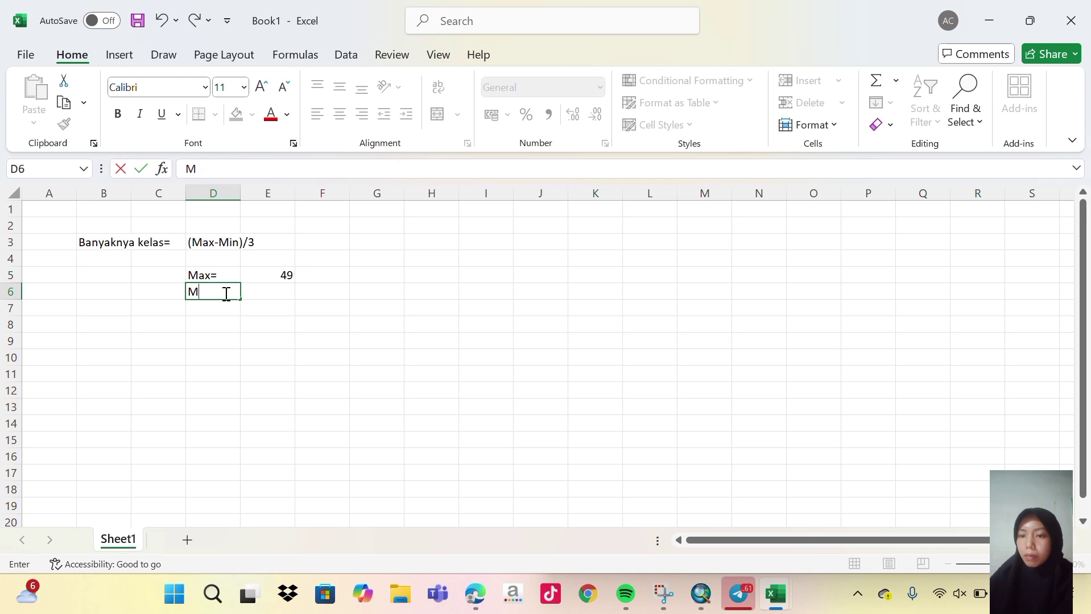
pyautogui.write('M')
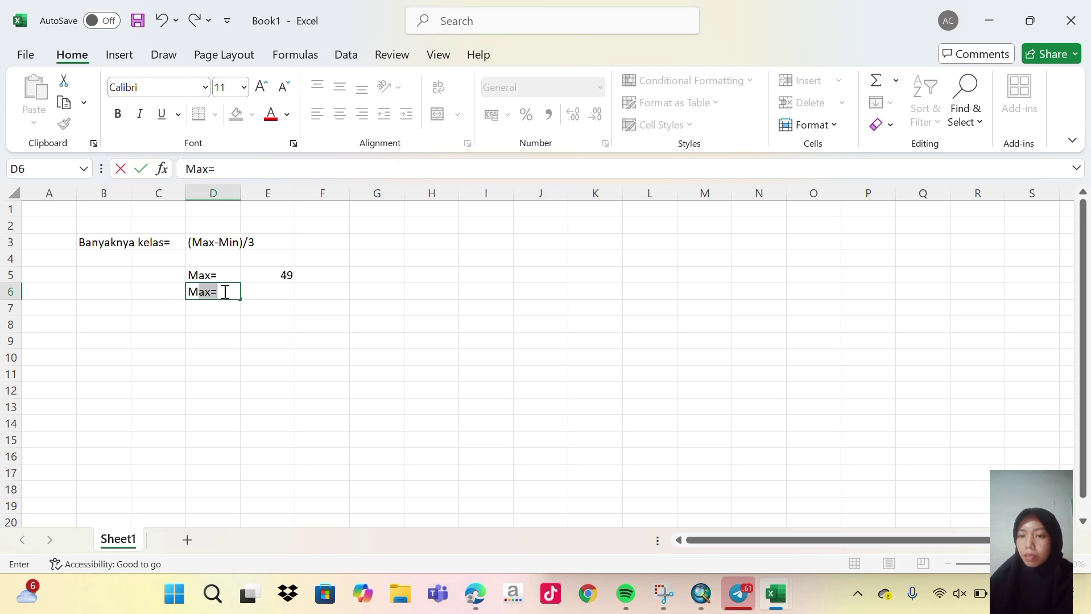
pyautogui.click(210, 174)
pyautogui.press('BackSpace')
pyautogui.press('BackSpace')
pyautogui.write('in')
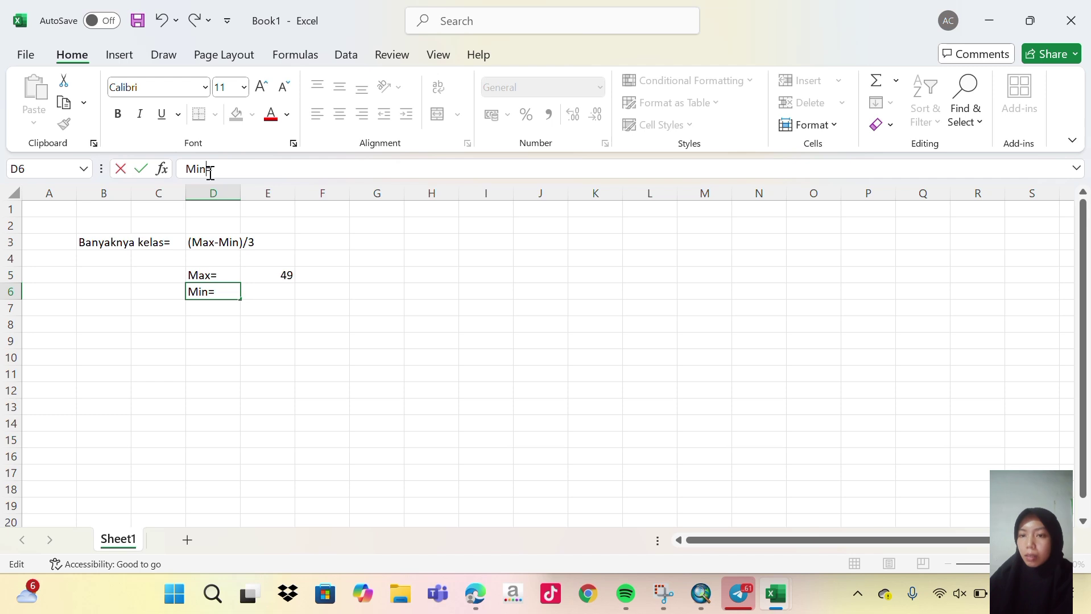
pyautogui.click(281, 291)
pyautogui.doubleClick(281, 290)
pyautogui.write('18')
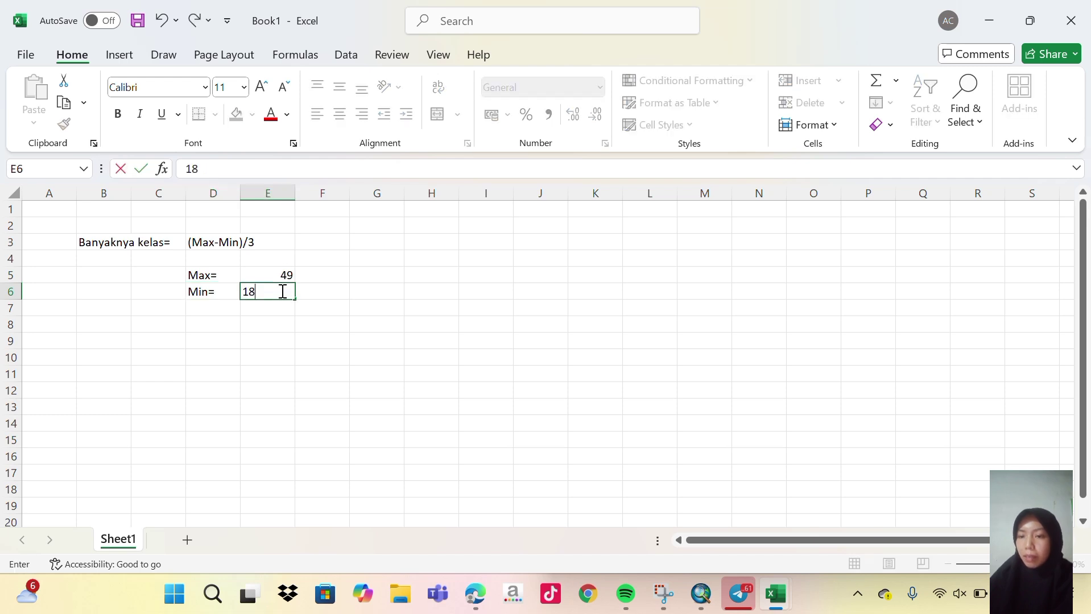
pyautogui.click(230, 331)
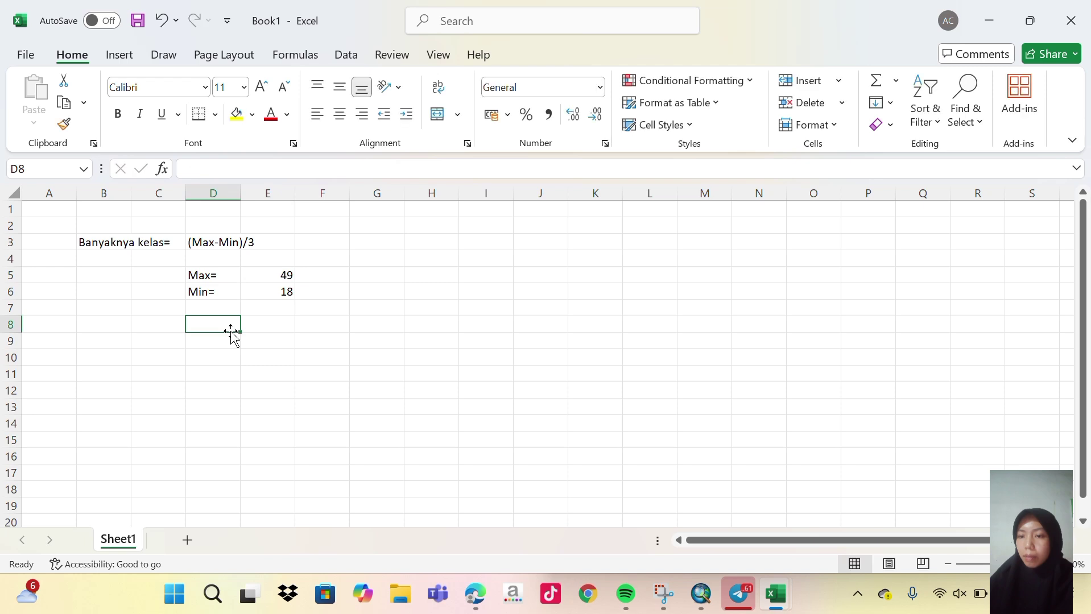
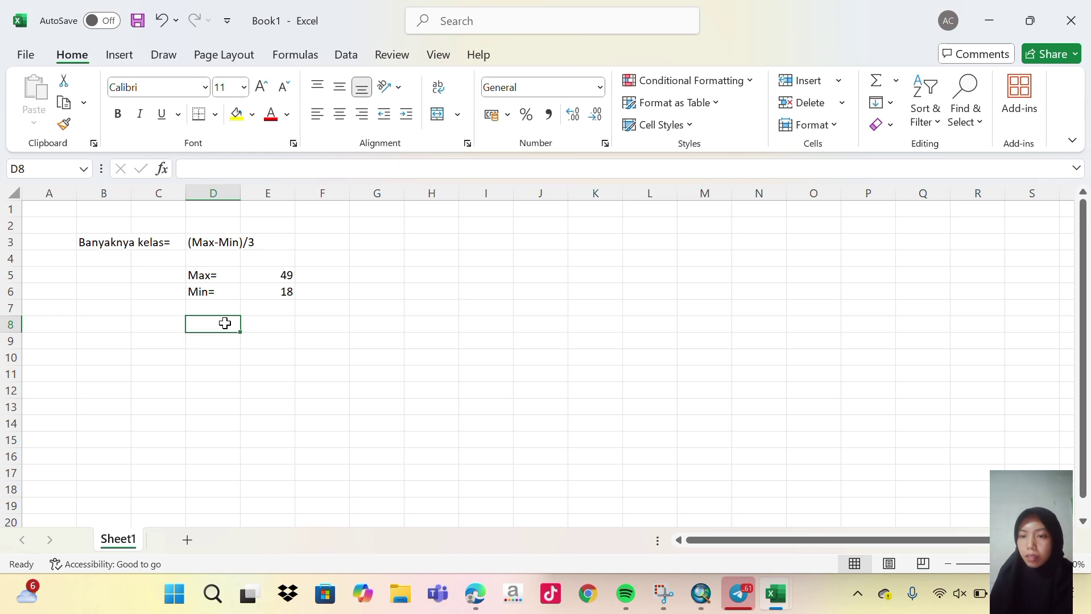
# Copy the Banyaknya kelas= label from B3 into B9.
pyautogui.click(461, 25)
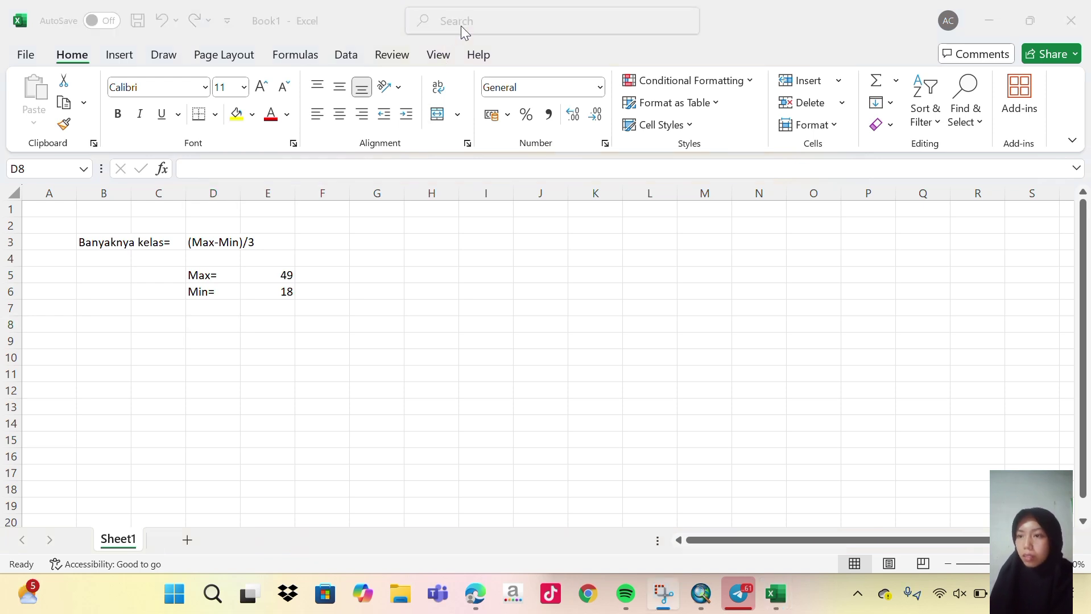
pyautogui.click(78, 240)
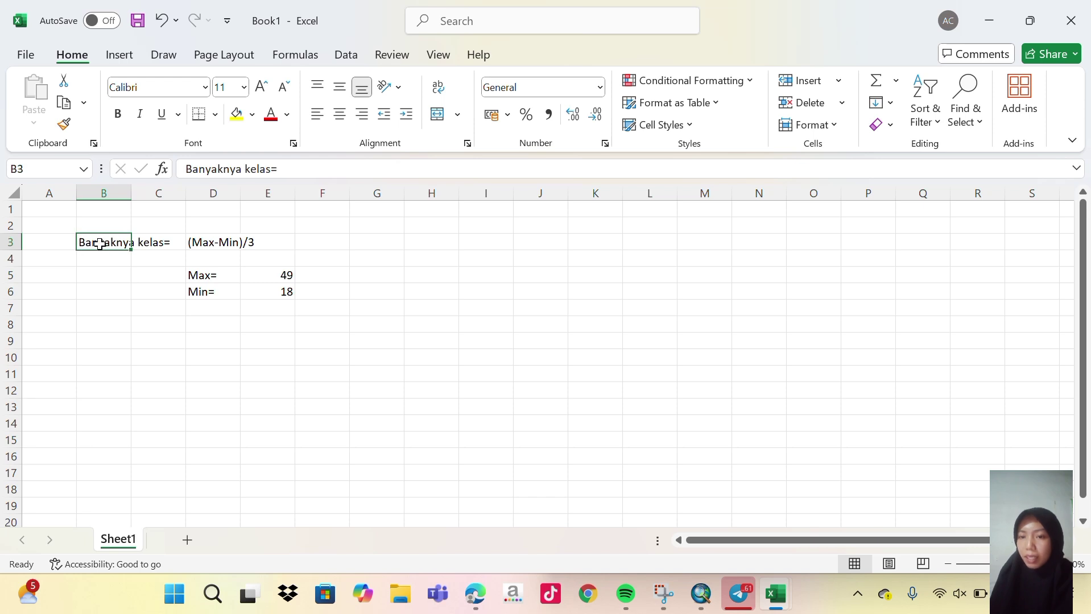
pyautogui.hotkey('ctrl', 'c')
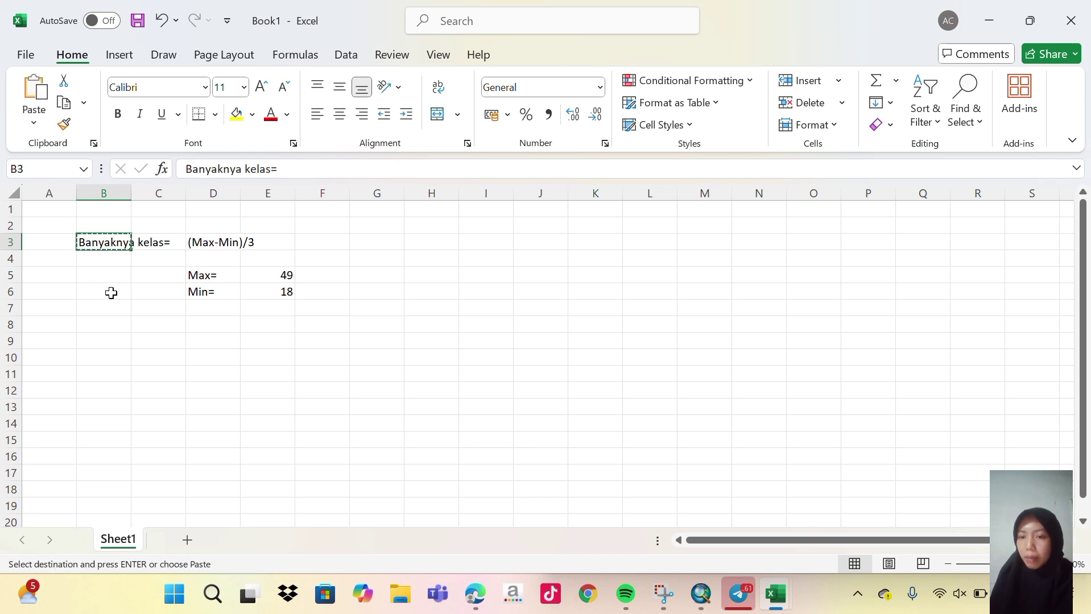
pyautogui.click(104, 343)
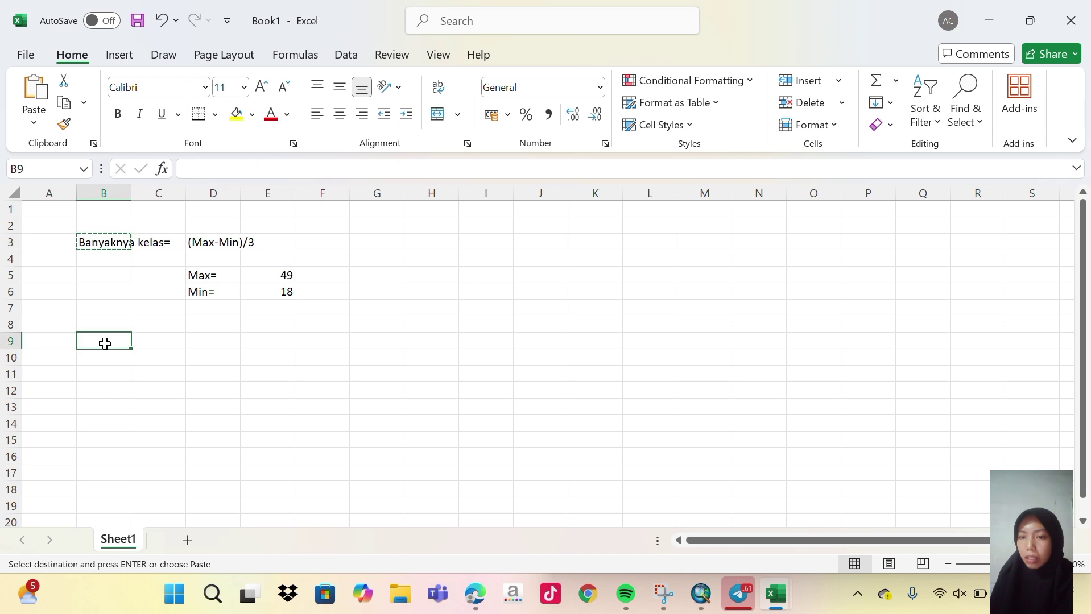
pyautogui.hotkey('ctrl', 'v')
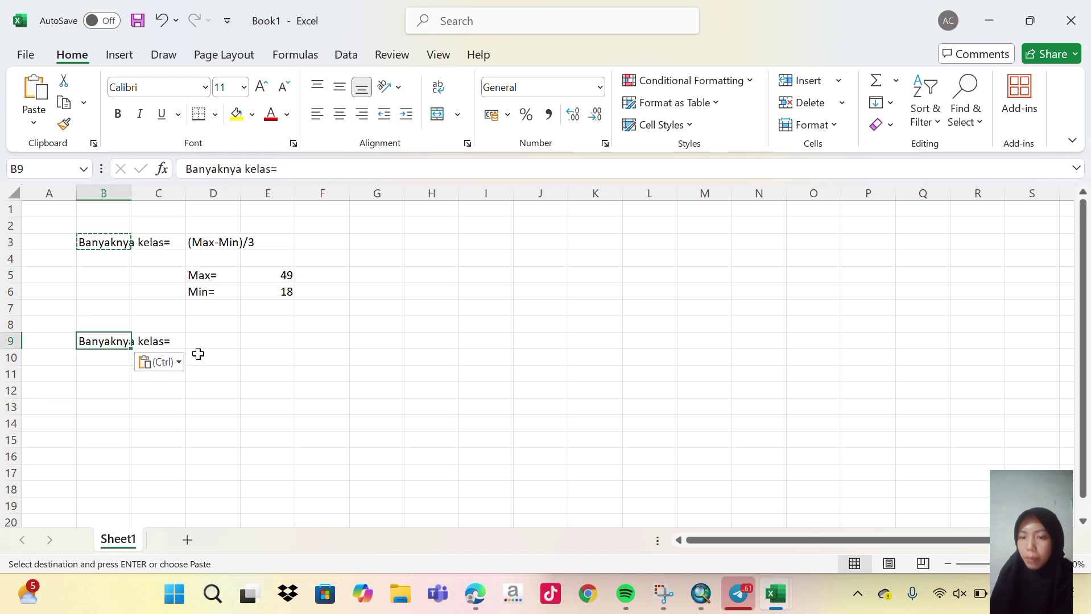
# Enter the class-width formula =(E5-E6)/3 in D9.
pyautogui.click(212, 342)
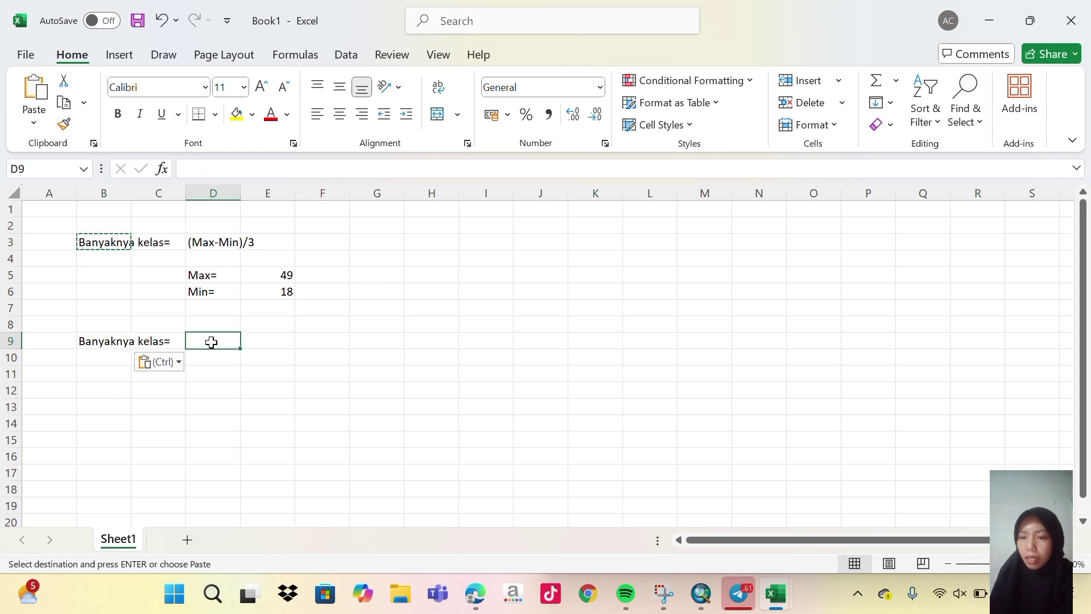
pyautogui.press('Escape')
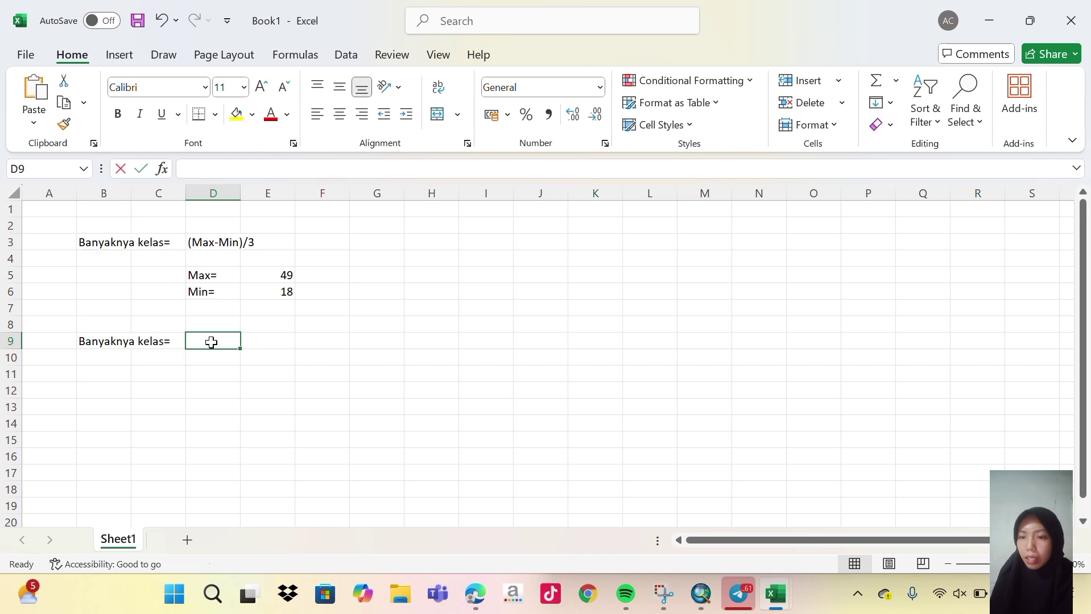
pyautogui.write('=')
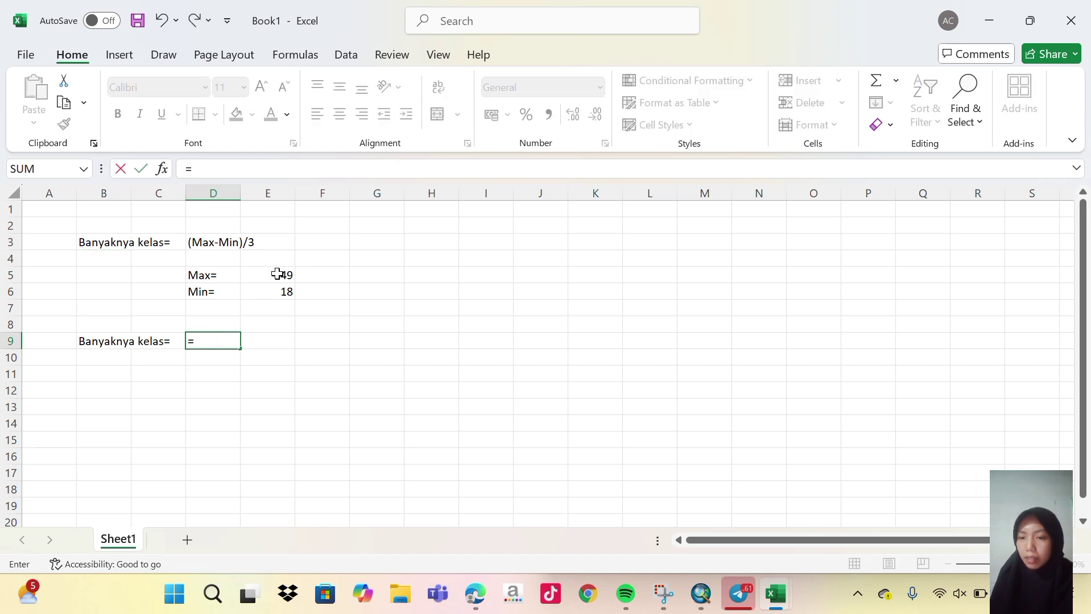
pyautogui.write('(')
pyautogui.click(282, 277)
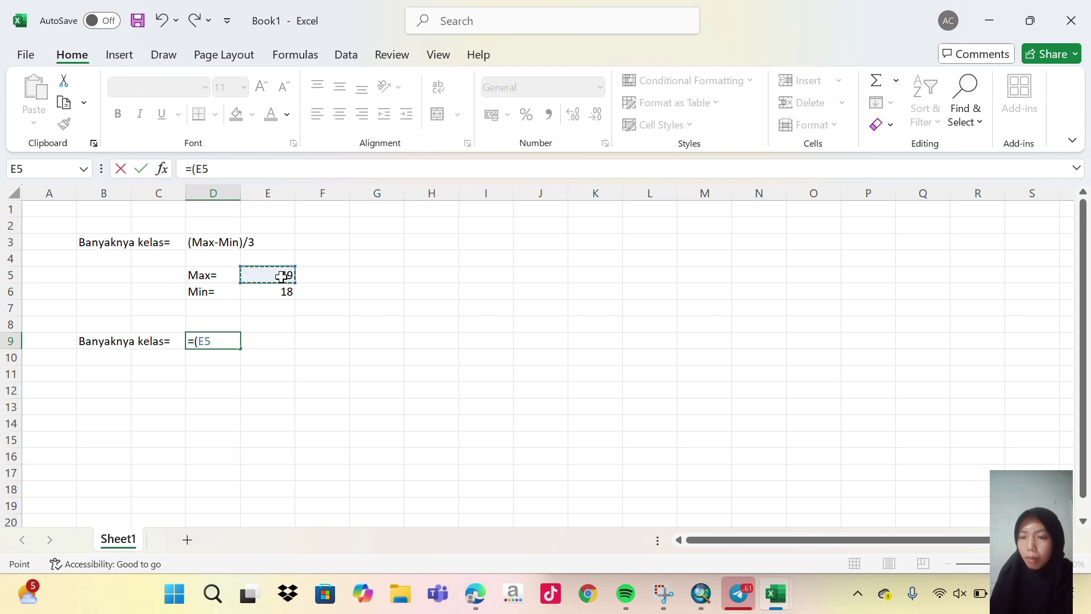
pyautogui.write('=')
pyautogui.press('BackSpace')
pyautogui.write('-')
pyautogui.click(285, 294)
pyautogui.write(')/')
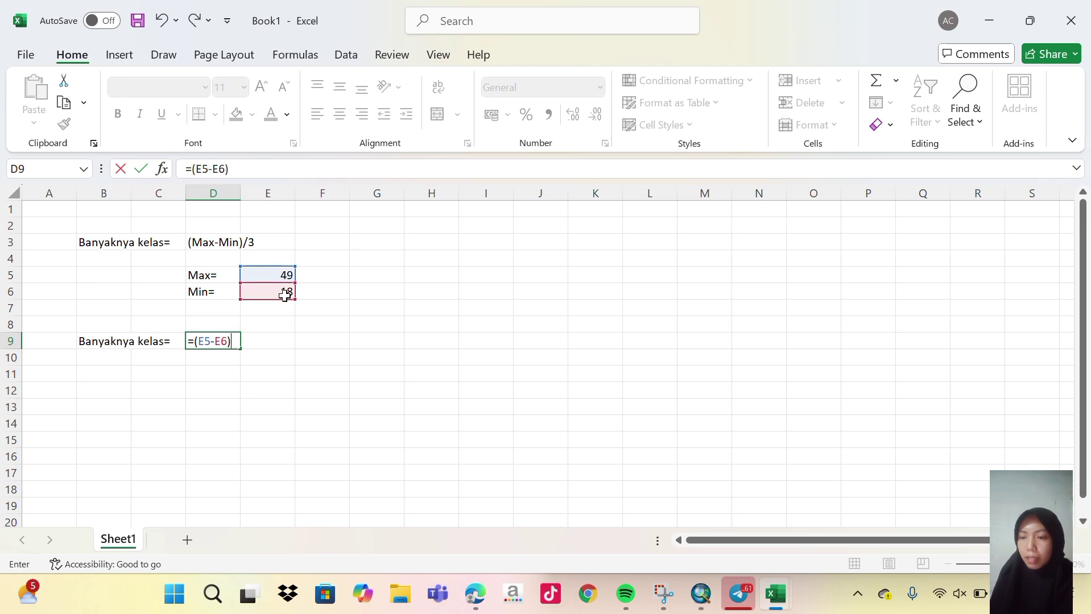
pyautogui.write('3')
pyautogui.press('Return')
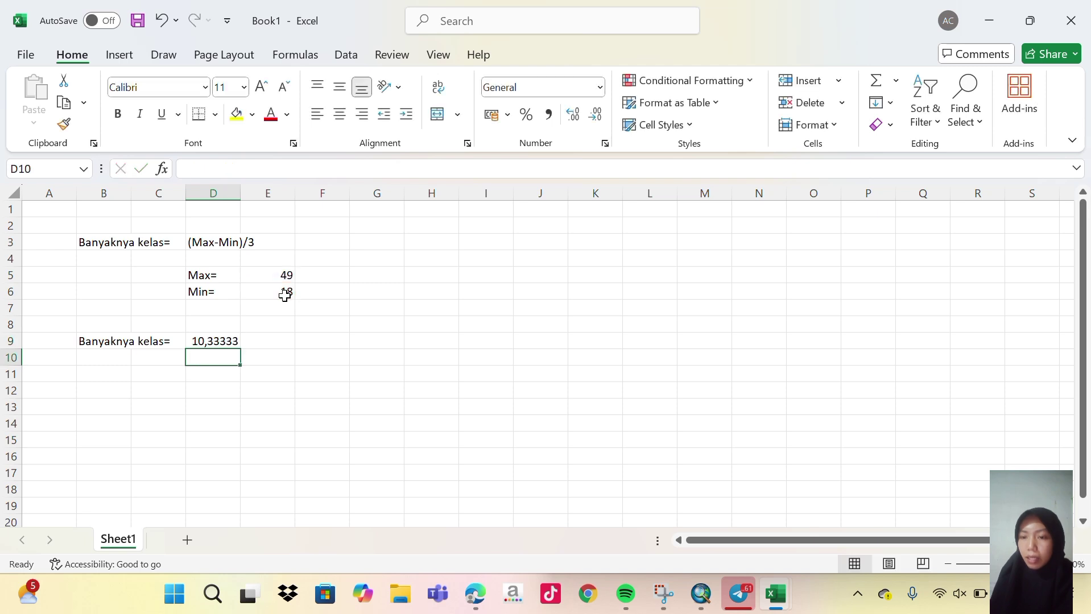
# Reduce the D9 result to two decimals so it shows 10,33.
pyautogui.click(214, 344)
pyautogui.click(596, 120)
pyautogui.click(597, 117)
pyautogui.click(596, 117)
pyautogui.click(226, 360)
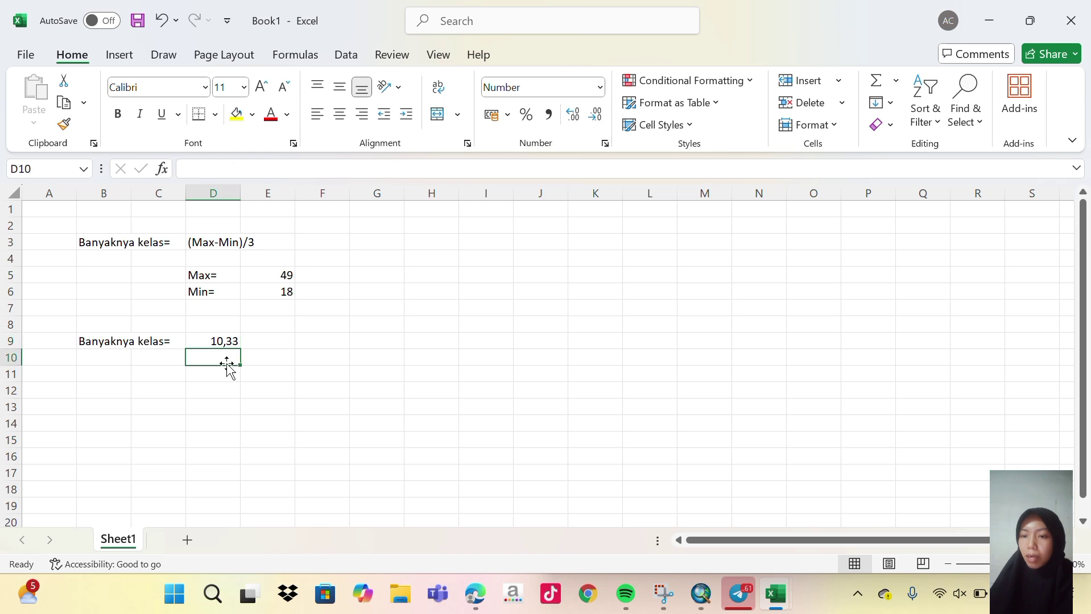
pyautogui.click(268, 377)
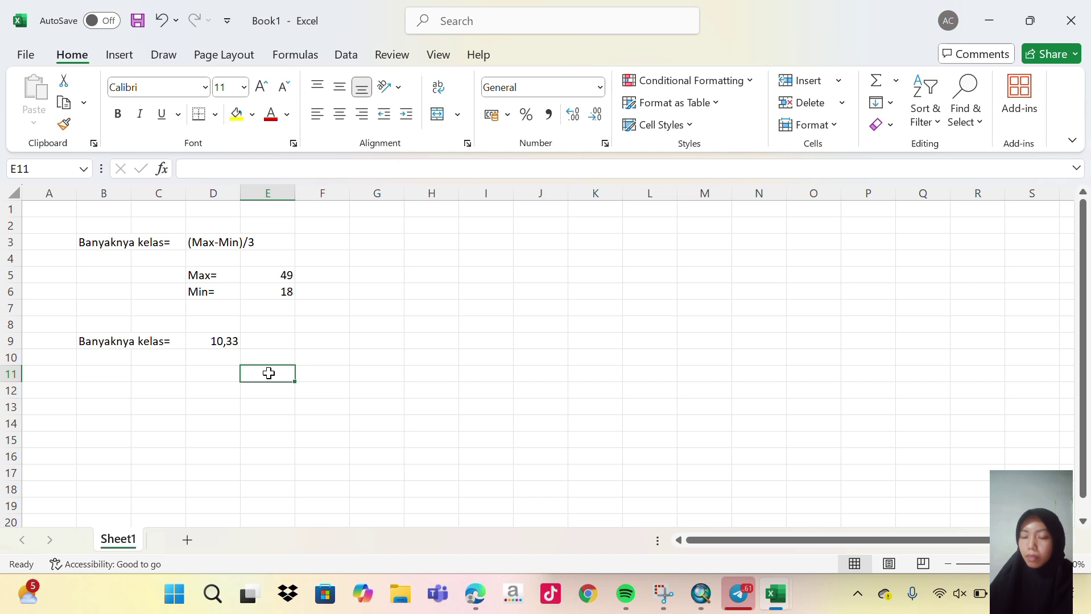
# Enter the table headers No, Kelas and Panjang kelas in E11:G11.
pyautogui.write('no')
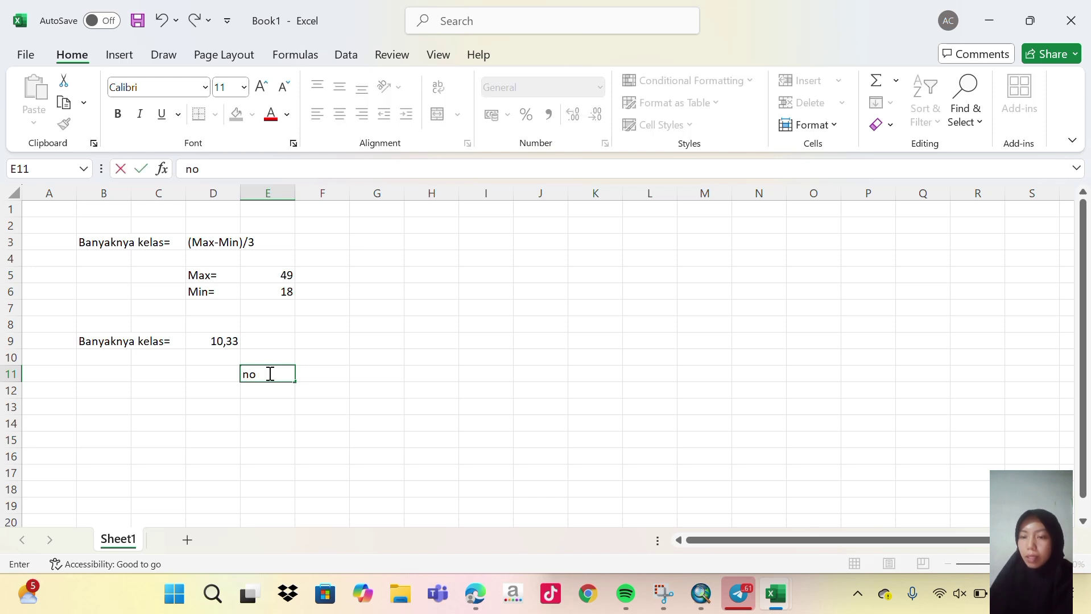
pyautogui.press('BackSpace')
pyautogui.write('0')
pyautogui.press('BackSpace')
pyautogui.press('BackSpace')
pyautogui.write('N')
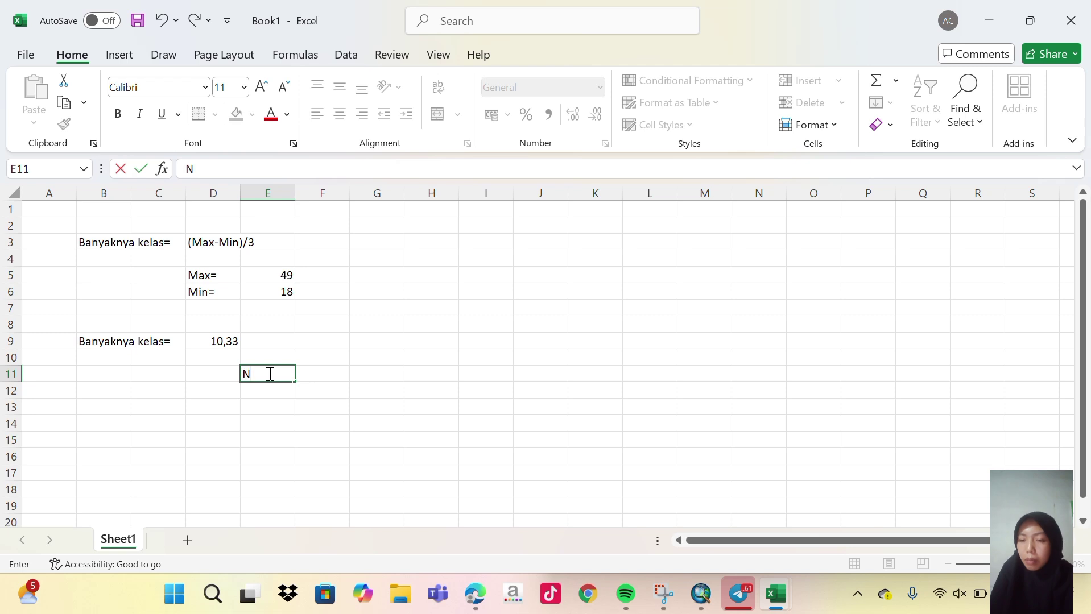
pyautogui.write('0')
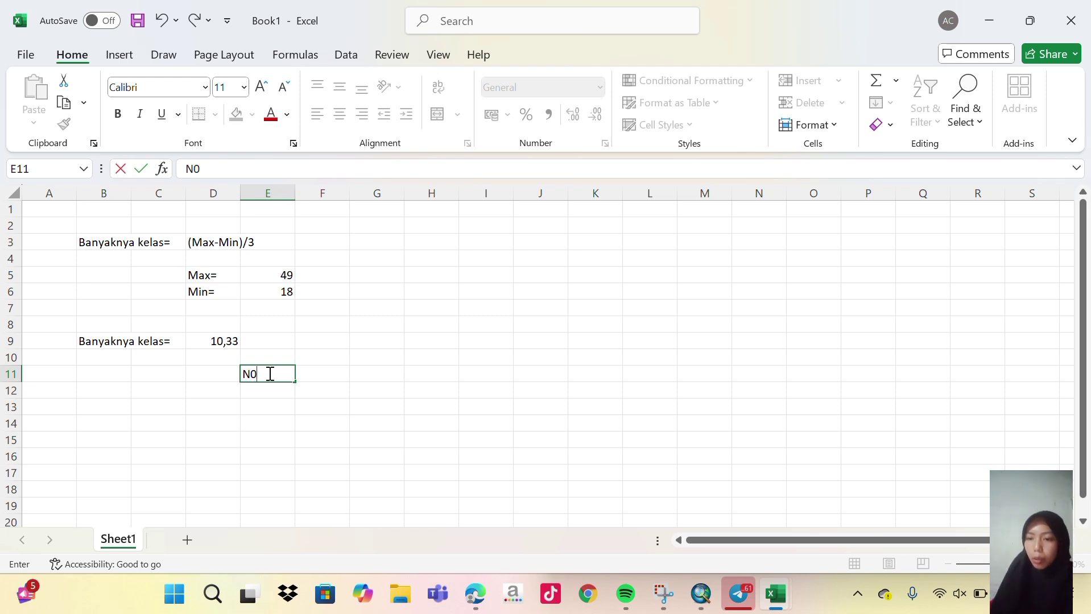
pyautogui.press('BackSpace')
pyautogui.write('o')
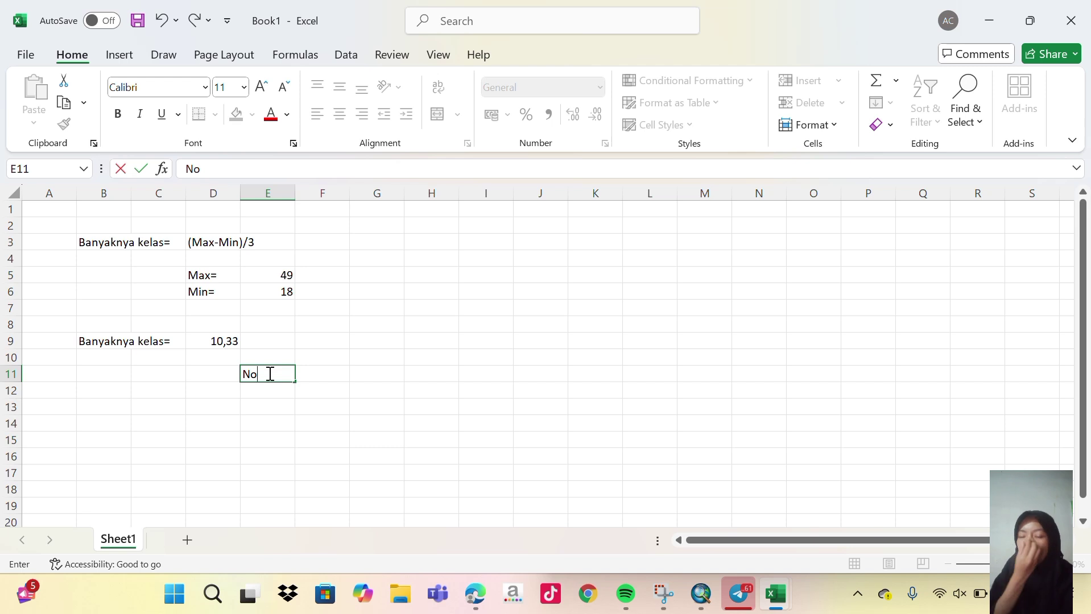
pyautogui.click(310, 372)
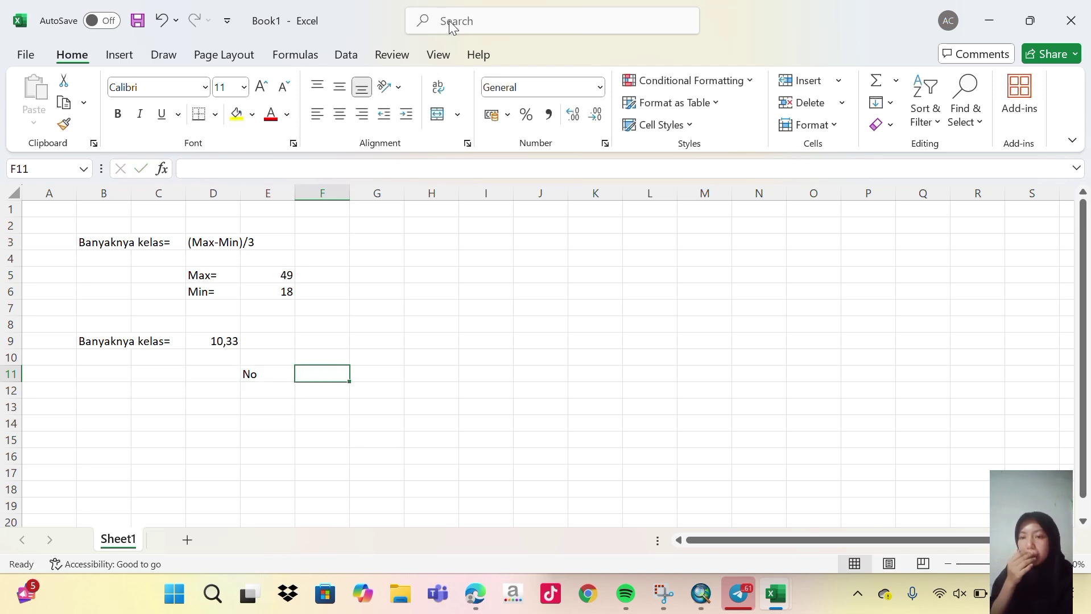
pyautogui.write('k')
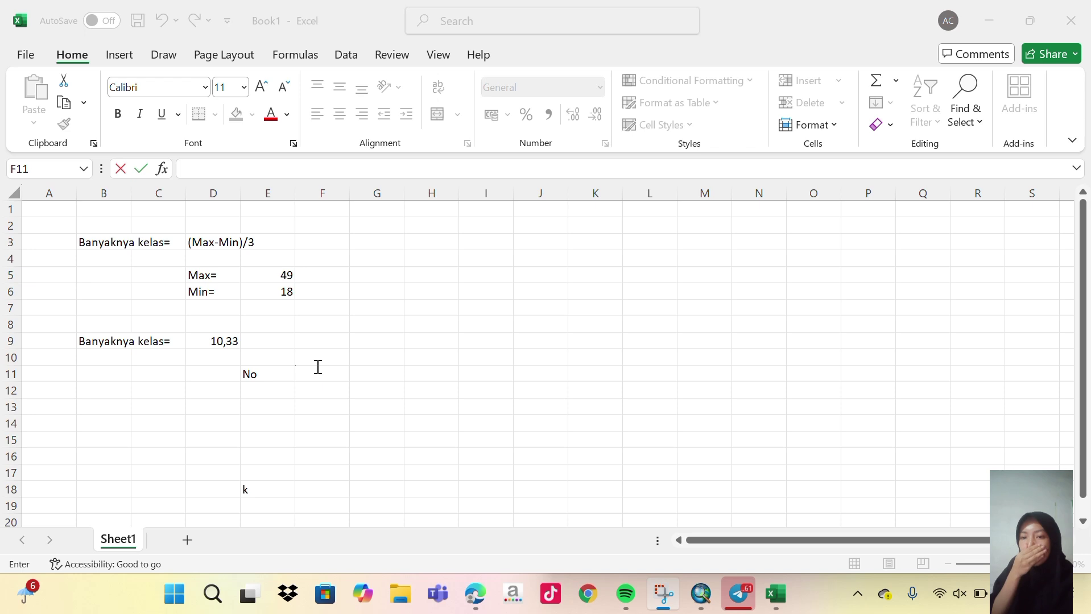
pyautogui.click(313, 376)
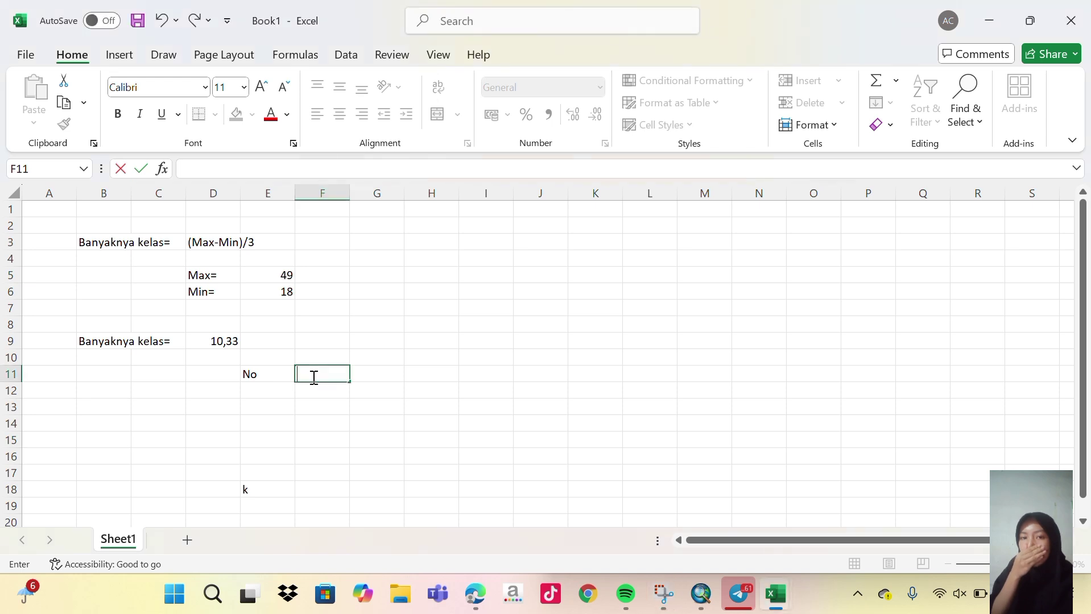
pyautogui.write('Kelas')
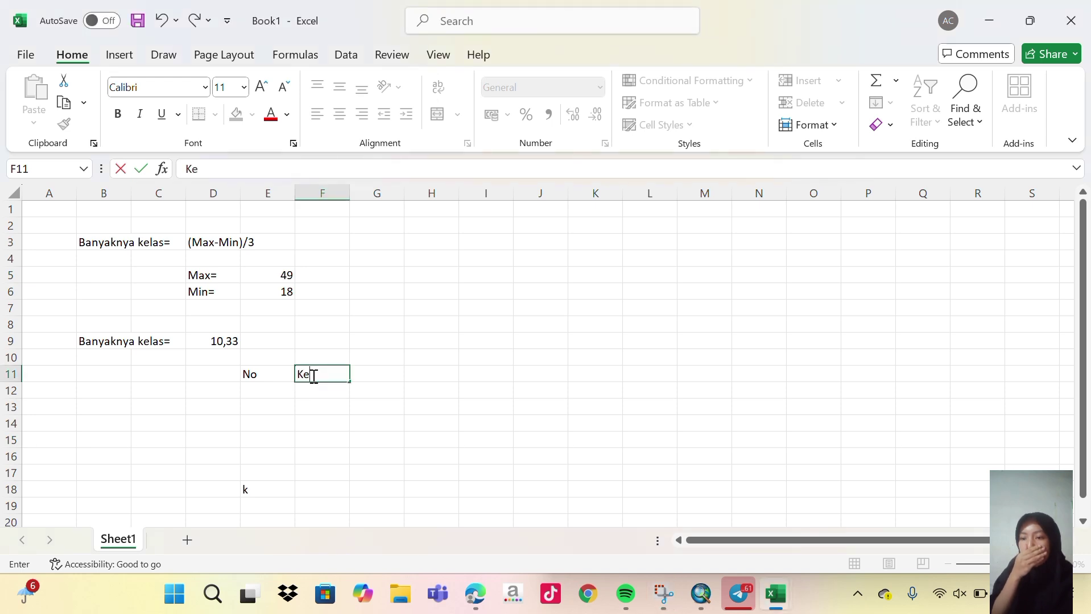
pyautogui.click(401, 375)
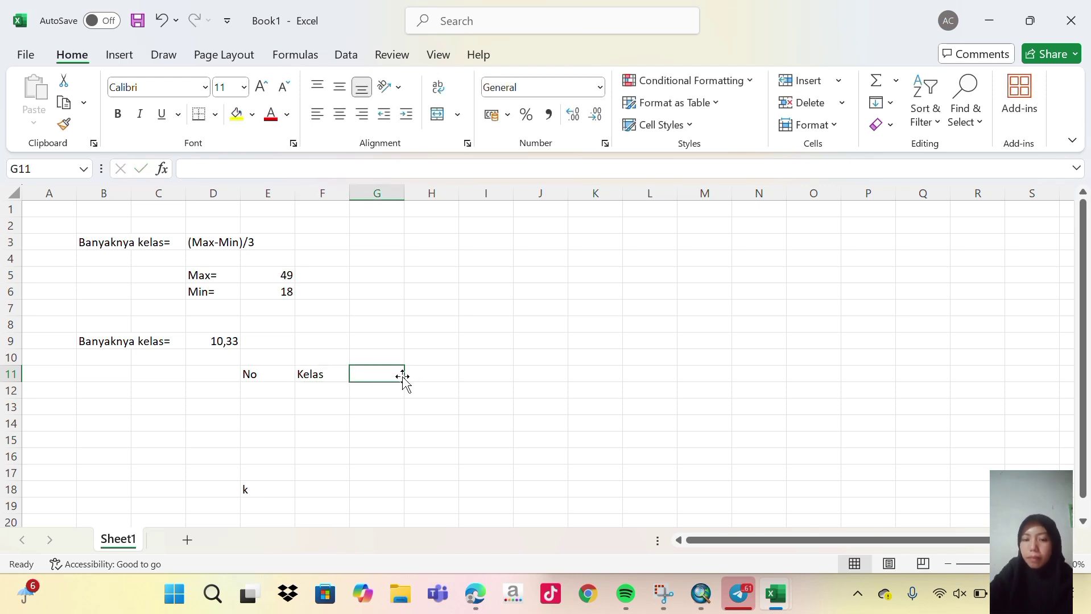
pyautogui.write('Panjang kelas')
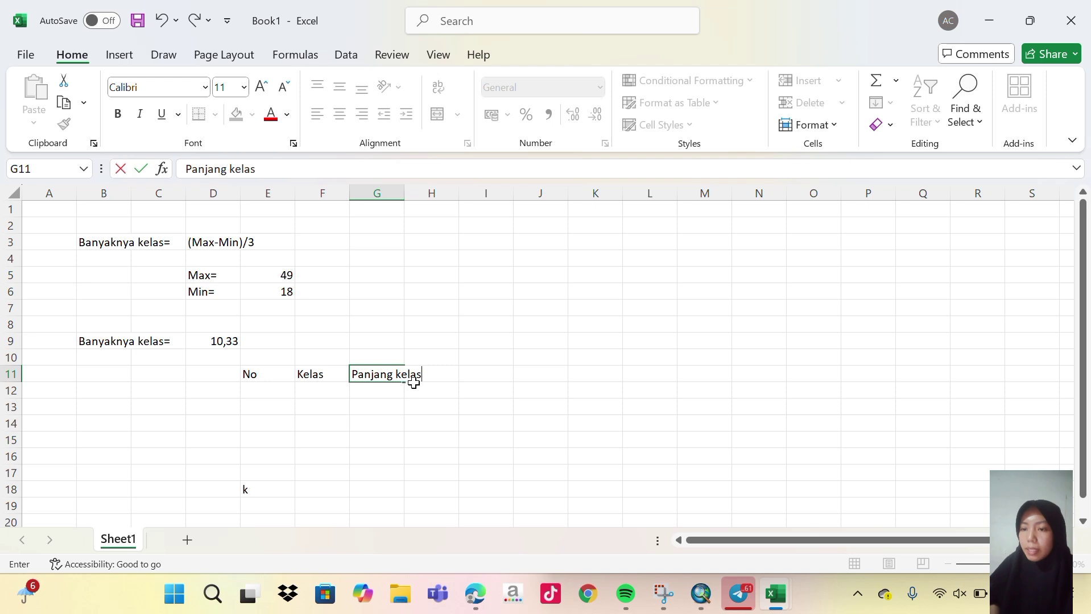
pyautogui.click(274, 389)
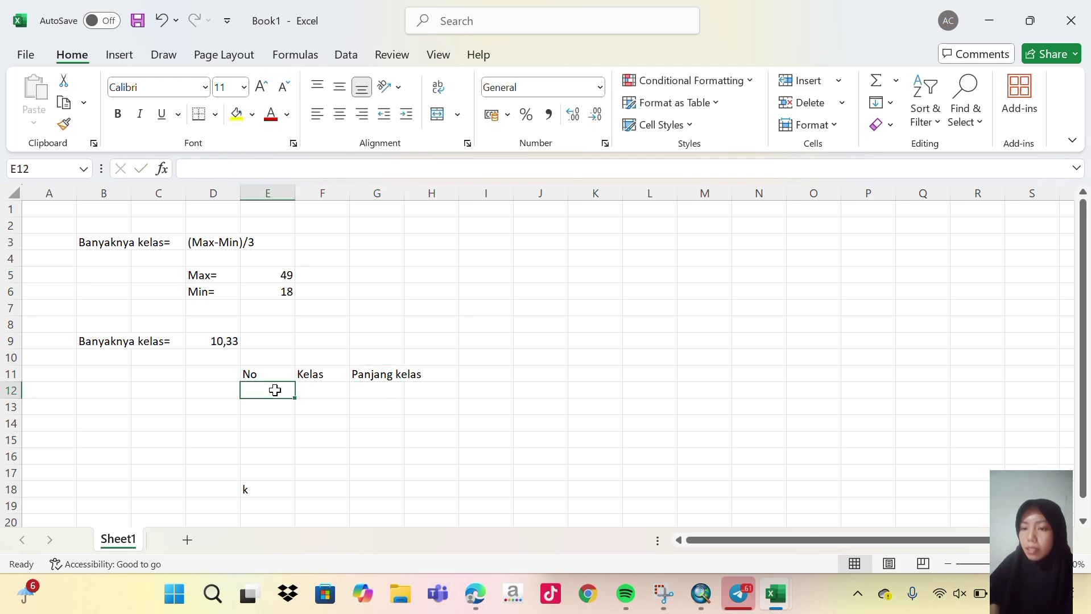
# Number the classes 1, 2 and 3 in E12:E14.
pyautogui.write('1')
pyautogui.press('Return')
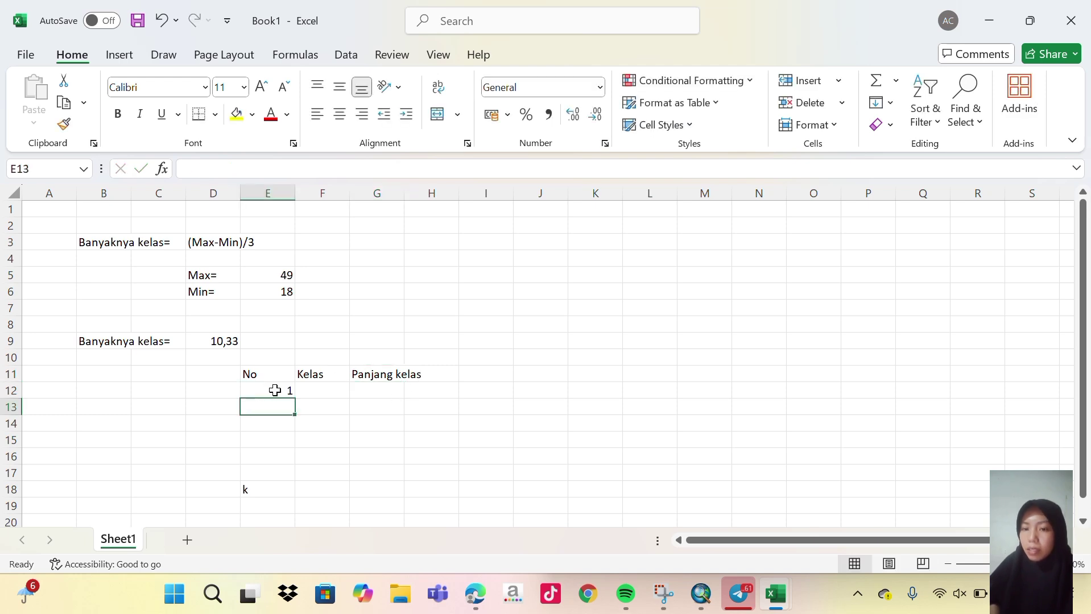
pyautogui.write('2')
pyautogui.press('Return')
pyautogui.write('3')
pyautogui.press('Return')
# Name the classes Aman, Potensi banjir and Rawan Banjir in F12:F14.
pyautogui.click(341, 392)
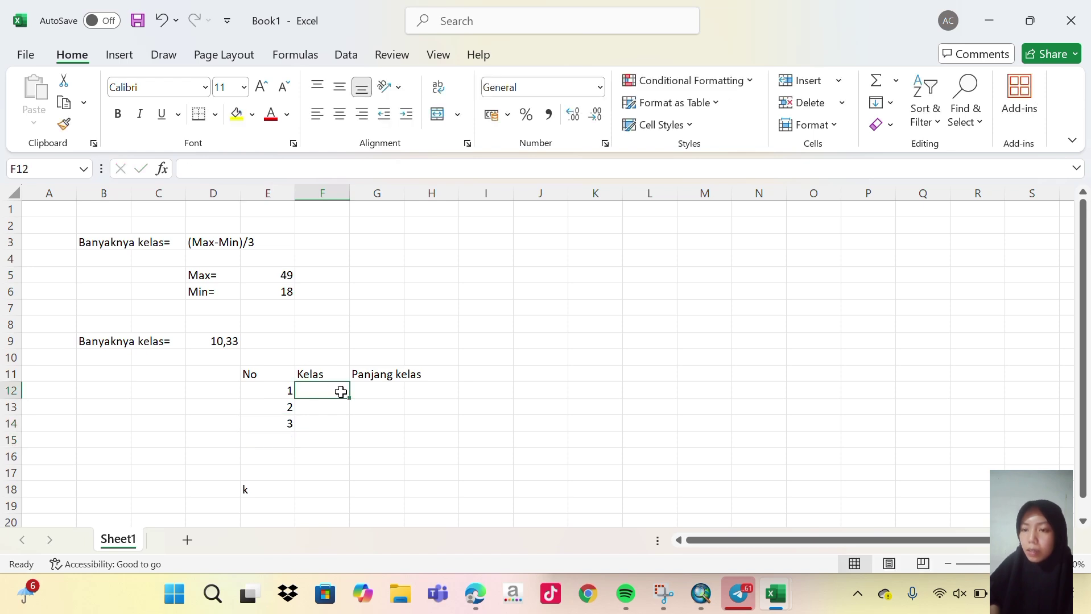
pyautogui.write('Aman')
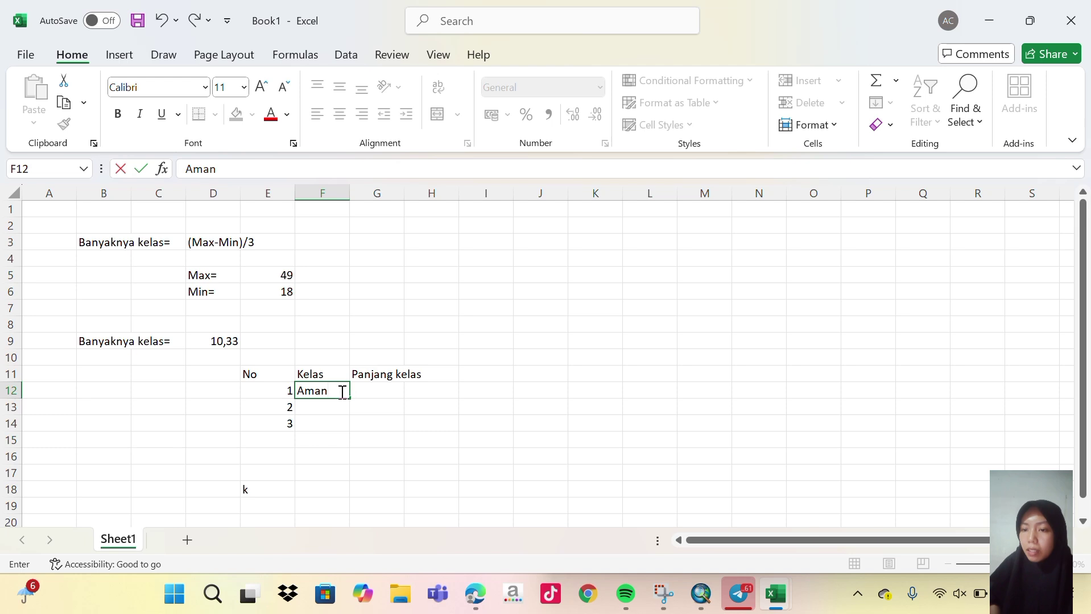
pyautogui.click(336, 406)
pyautogui.write('Potensi')
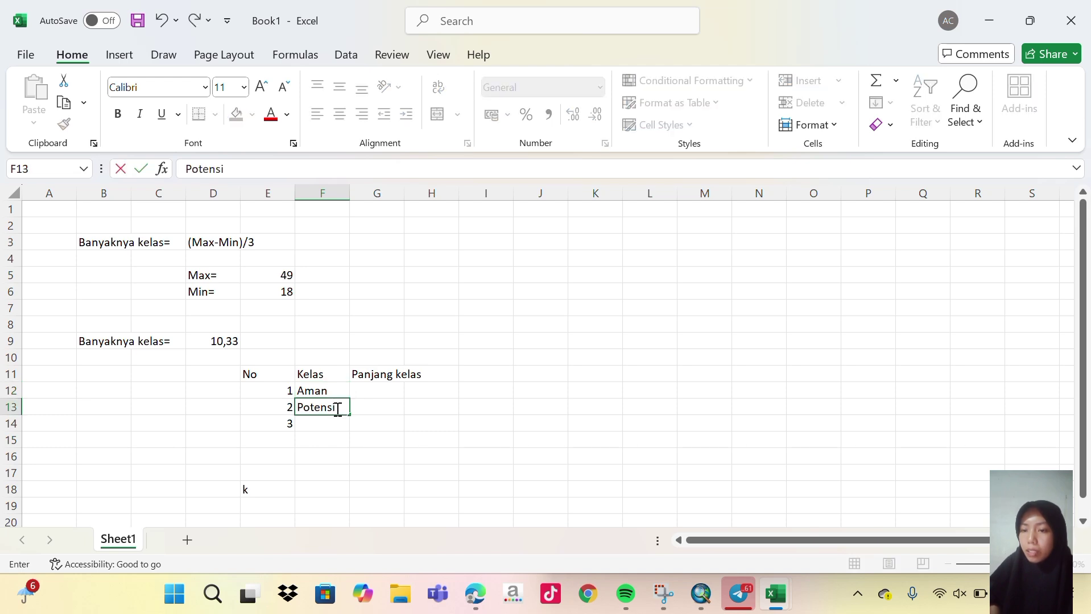
pyautogui.write(' banjit')
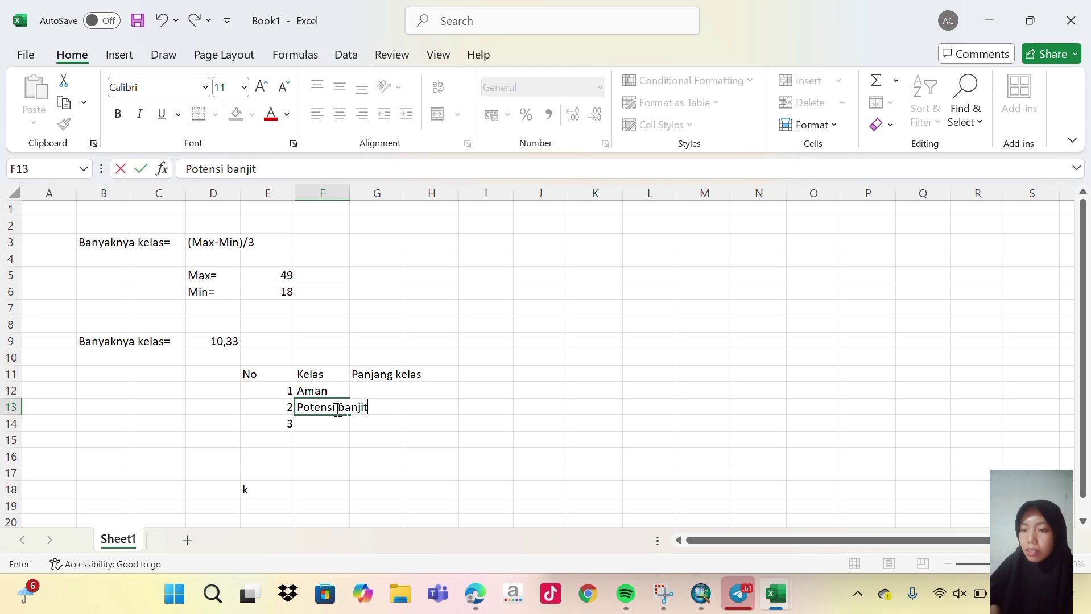
pyautogui.press('BackSpace')
pyautogui.write('r')
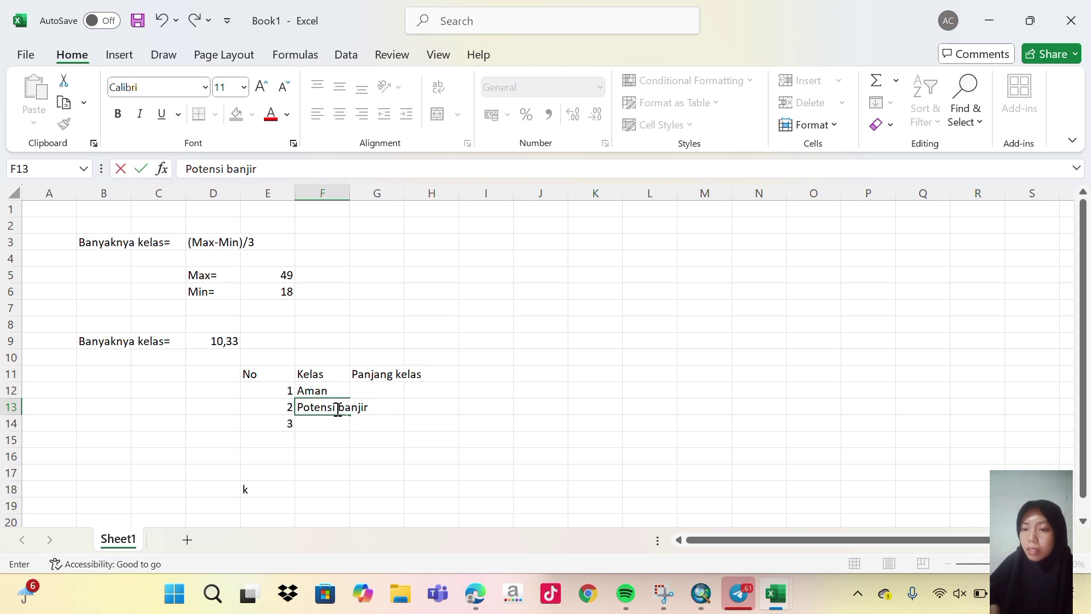
pyautogui.press('Return')
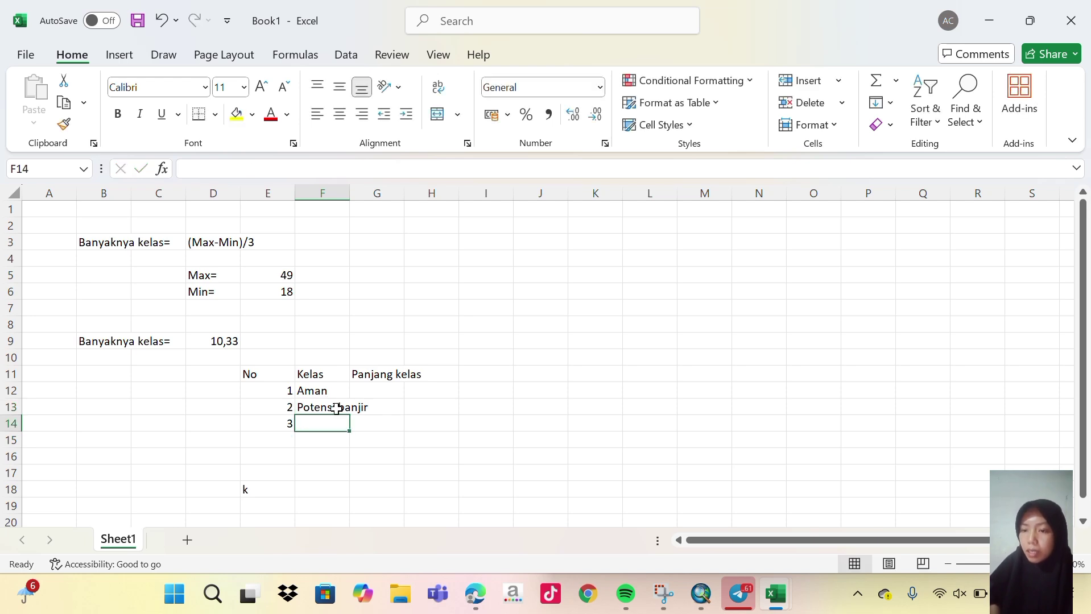
pyautogui.write('Rawan')
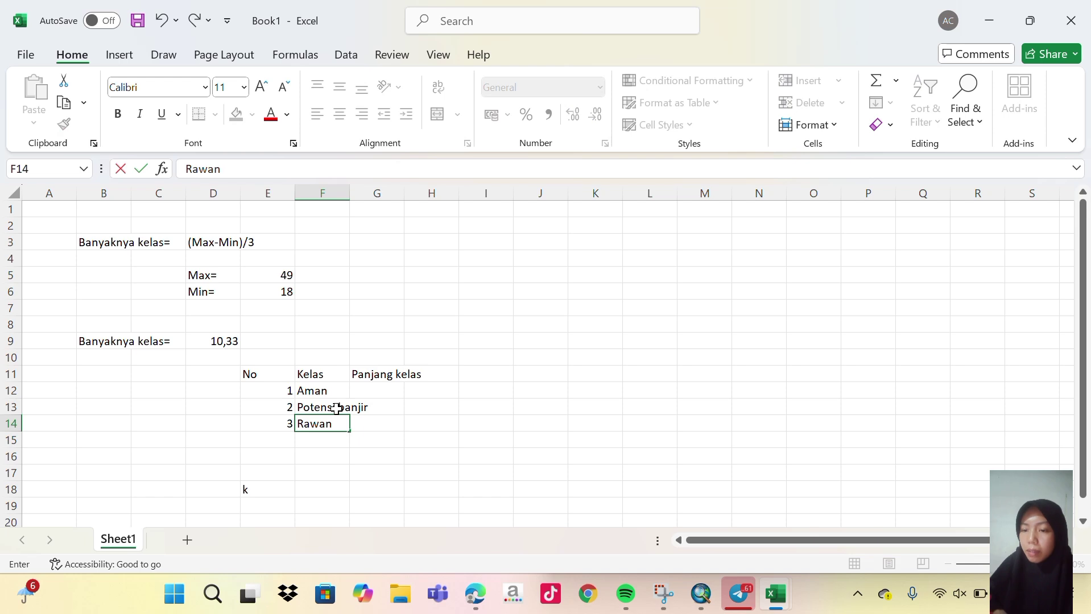
pyautogui.write(' Banjir')
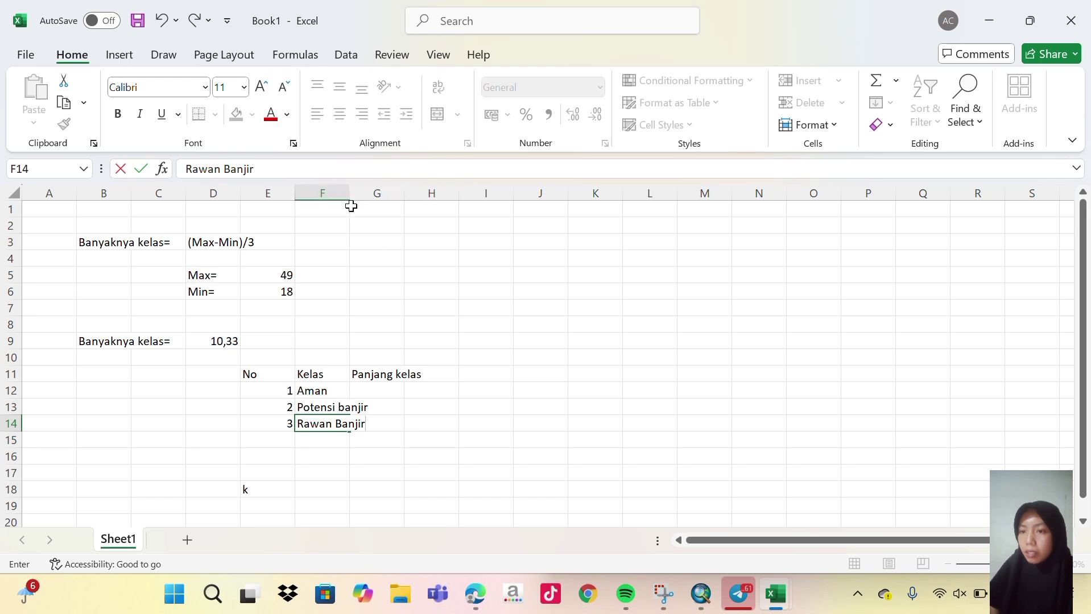
# Move the Panjang Kelas header from G11 to H11.
pyautogui.click(394, 376)
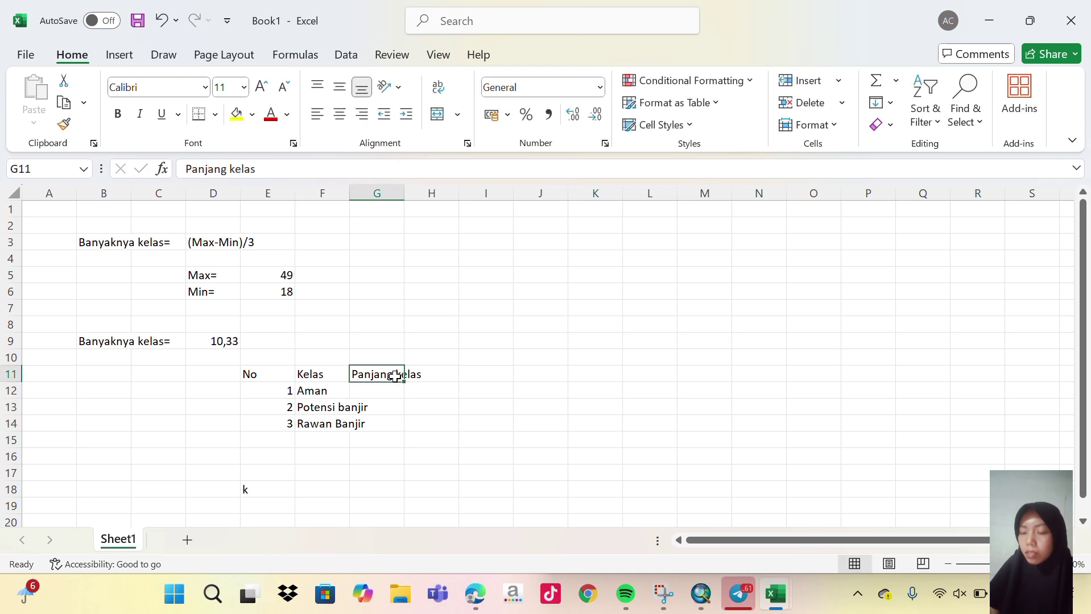
pyautogui.click(423, 375)
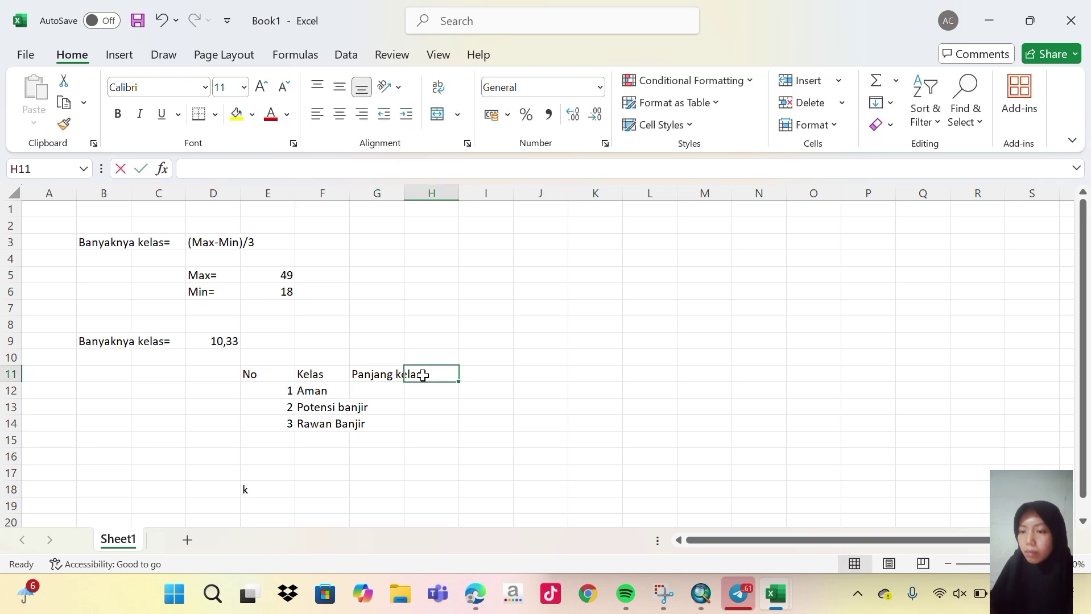
pyautogui.doubleClick(424, 376)
pyautogui.click(391, 373)
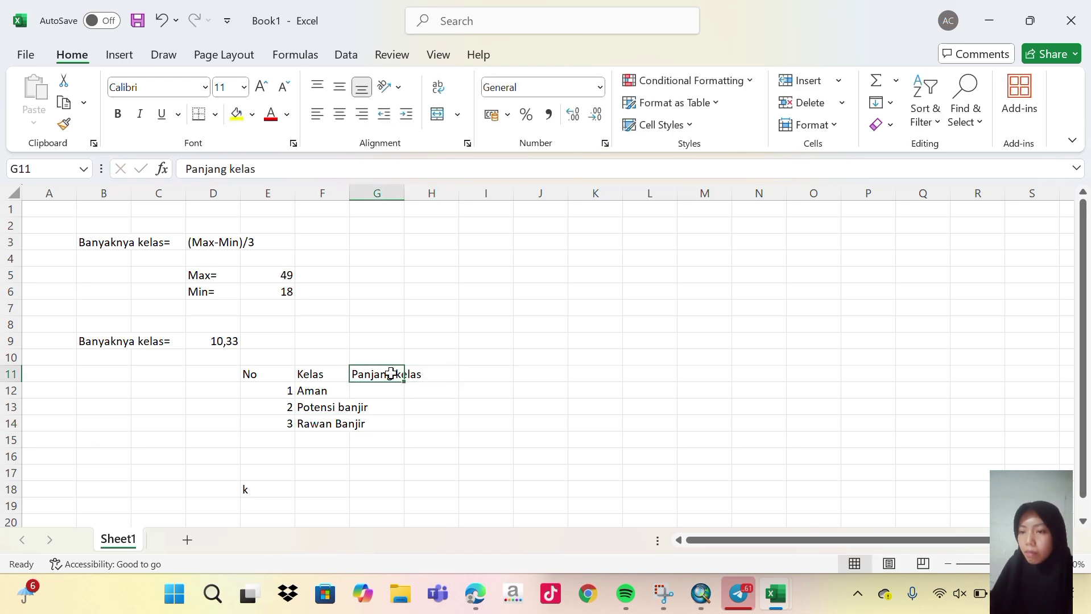
pyautogui.press('BackSpace')
pyautogui.click(468, 374)
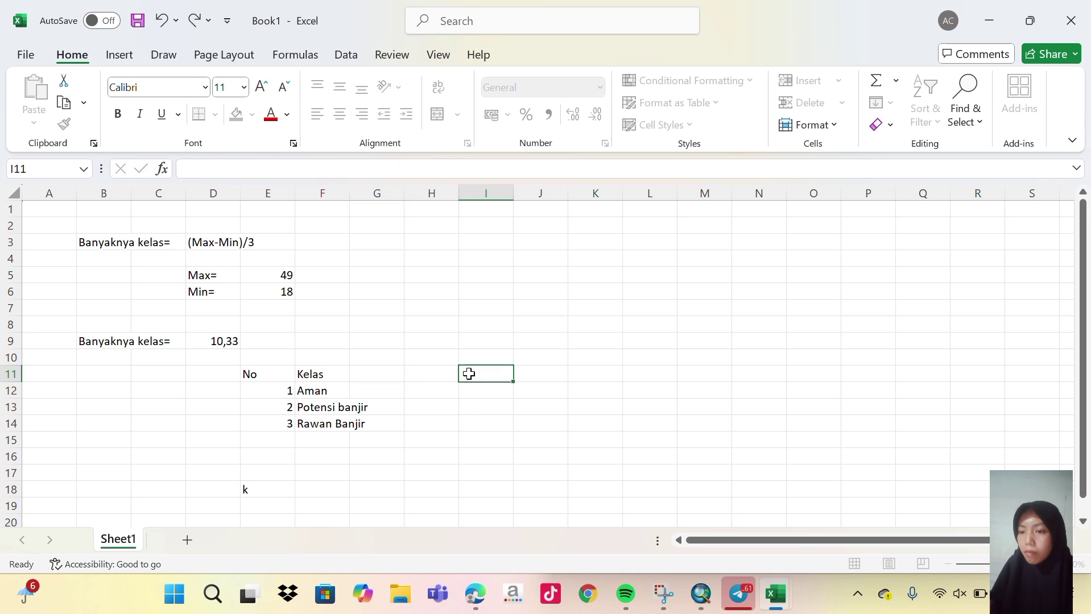
pyautogui.write('Pan')
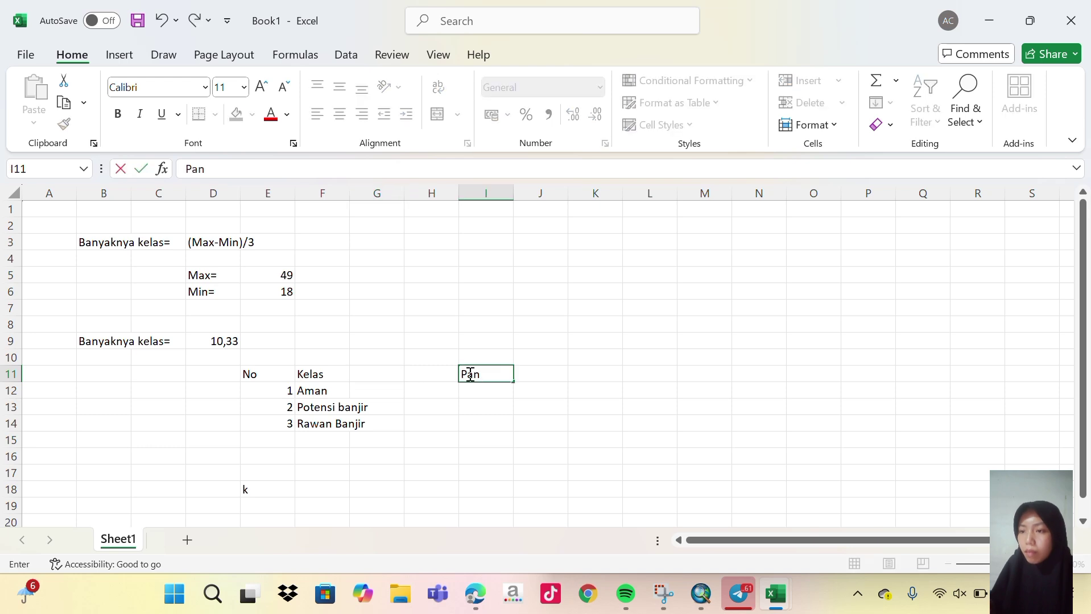
pyautogui.write('jang Kelas')
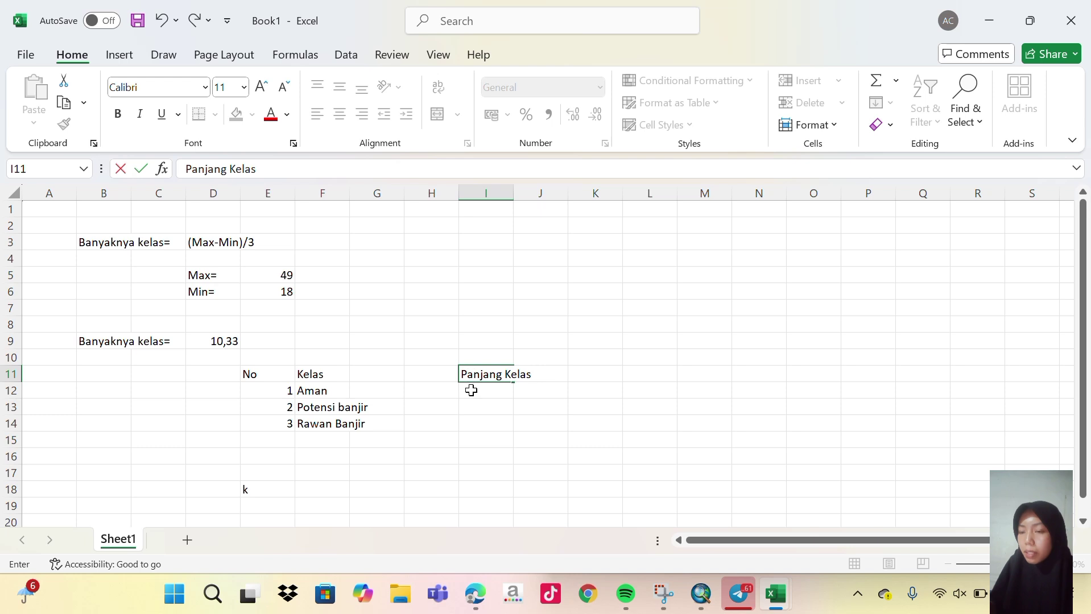
pyautogui.press('BackSpace')
pyautogui.press('BackSpace')
pyautogui.press('BackSpace')
pyautogui.press('BackSpace')
pyautogui.press('BackSpace')
pyautogui.press('BackSpace')
pyautogui.press('BackSpace')
pyautogui.press('BackSpace')
pyautogui.press('BackSpace')
pyautogui.press('BackSpace')
pyautogui.press('BackSpace')
pyautogui.press('BackSpace')
pyautogui.press('BackSpace')
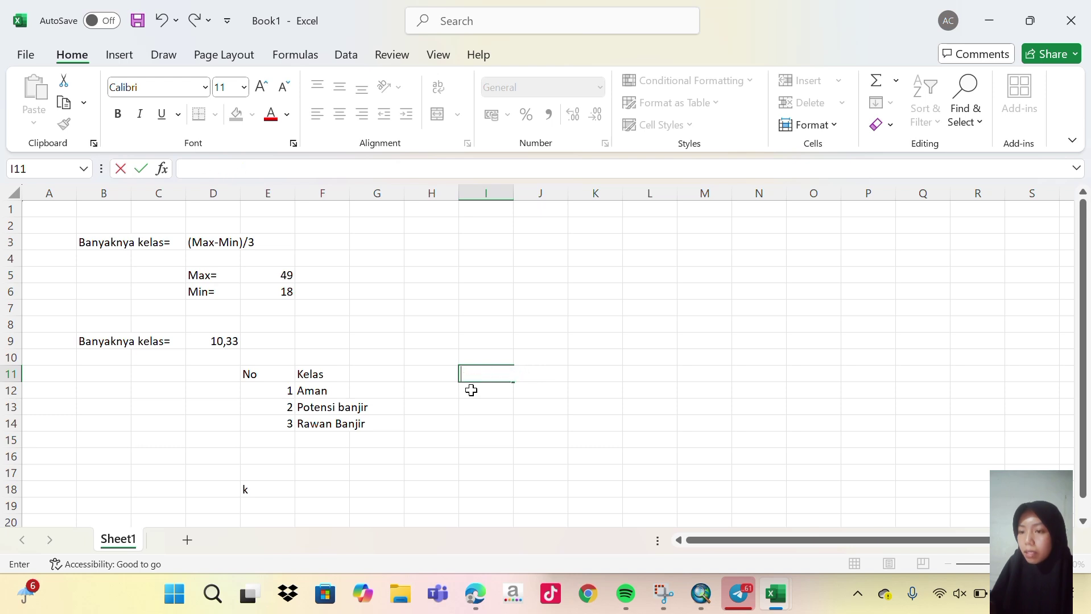
pyautogui.click(438, 376)
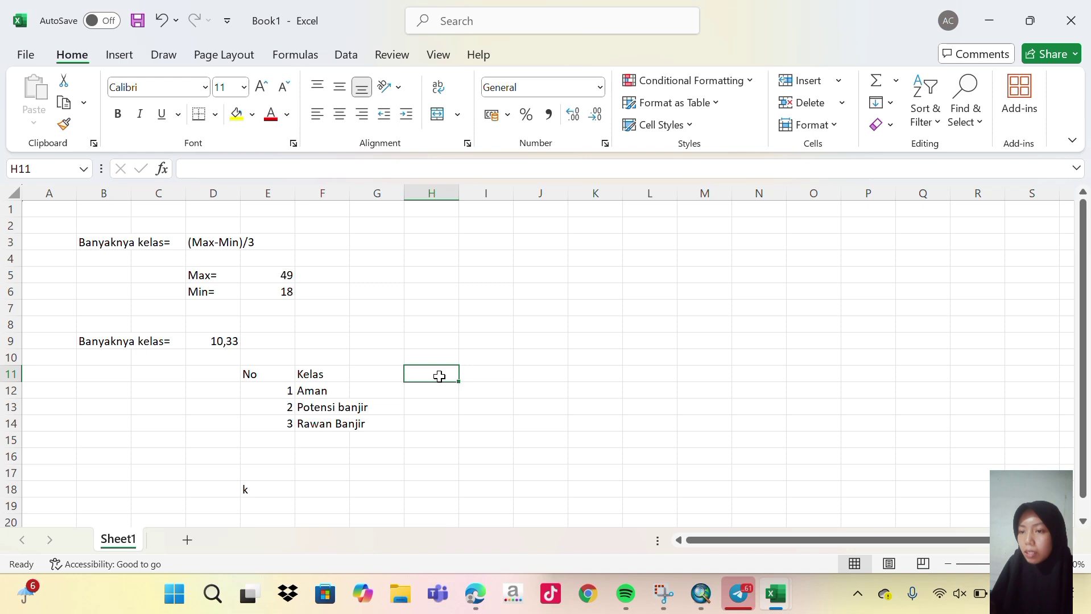
pyautogui.write('Panjang Kelas')
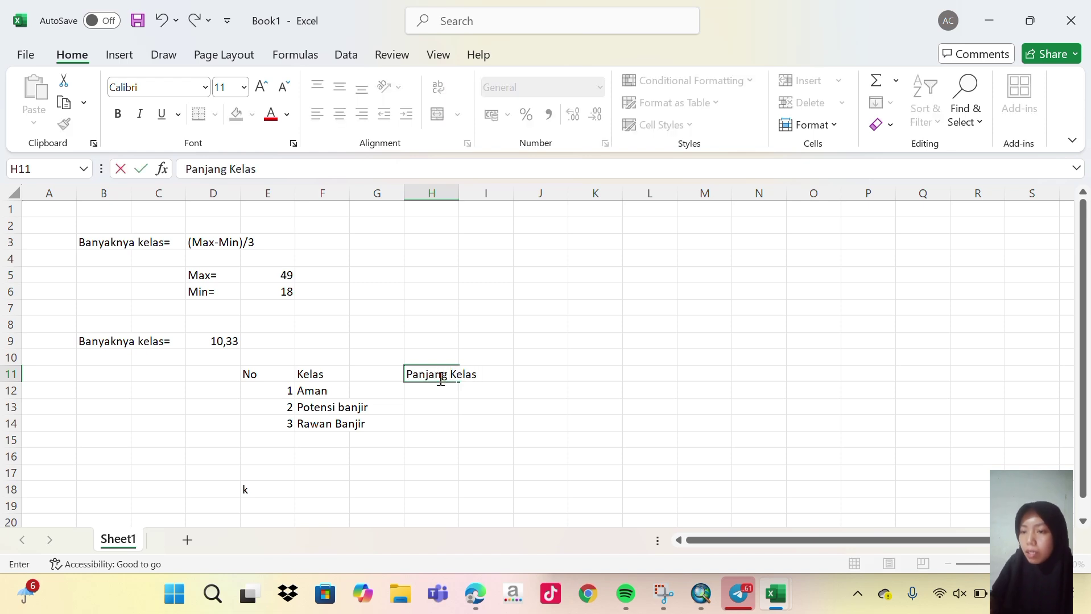
pyautogui.click(439, 392)
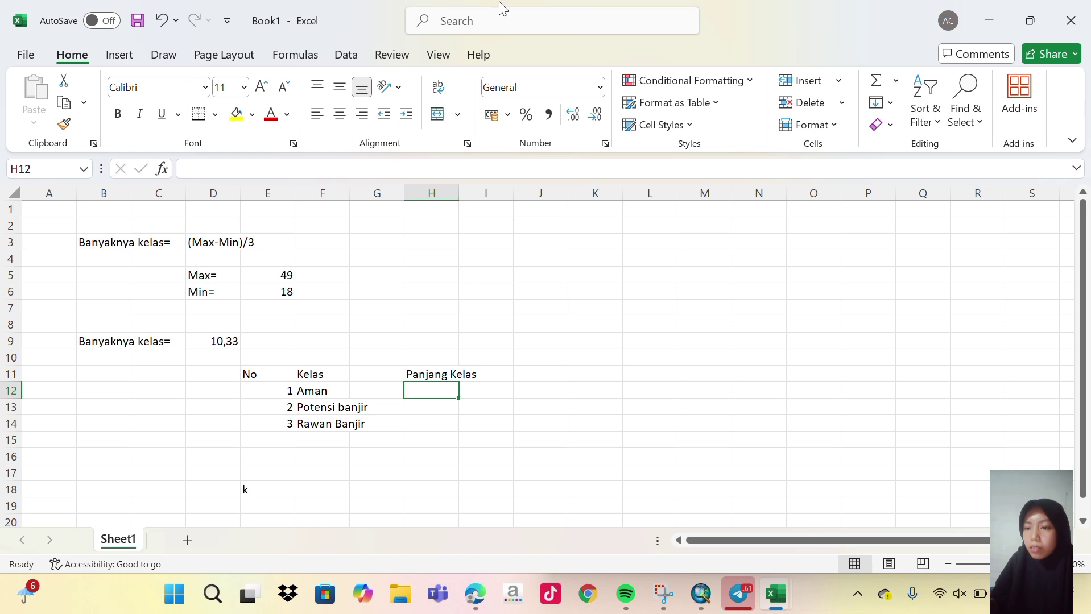
# Set the Aman range to 18–28,33 using =E6 in H12 and =H12+D9 in I12.
pyautogui.click(456, 32)
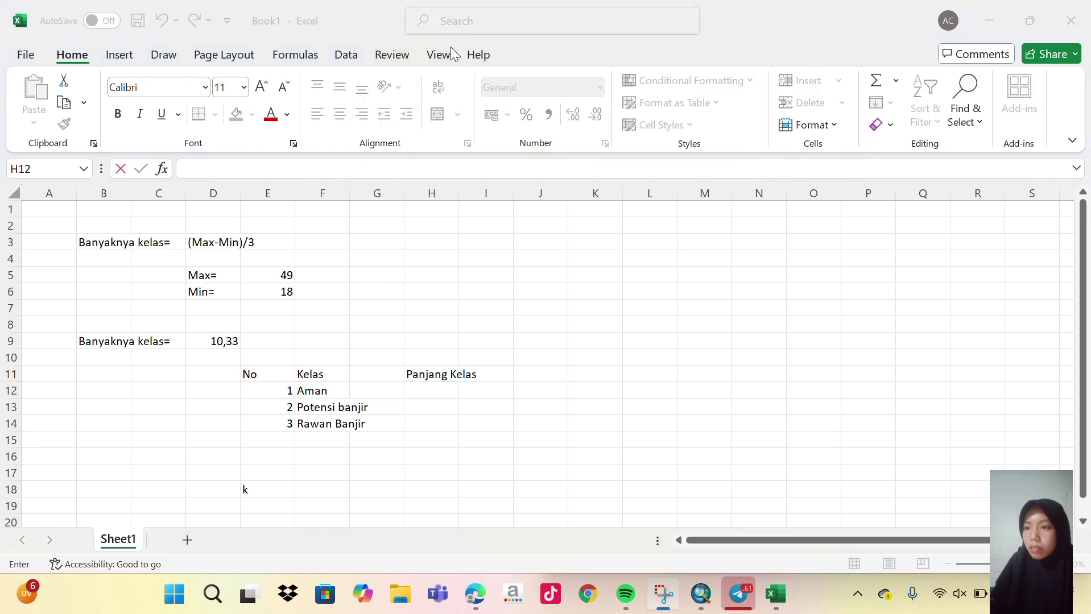
pyautogui.click(432, 390)
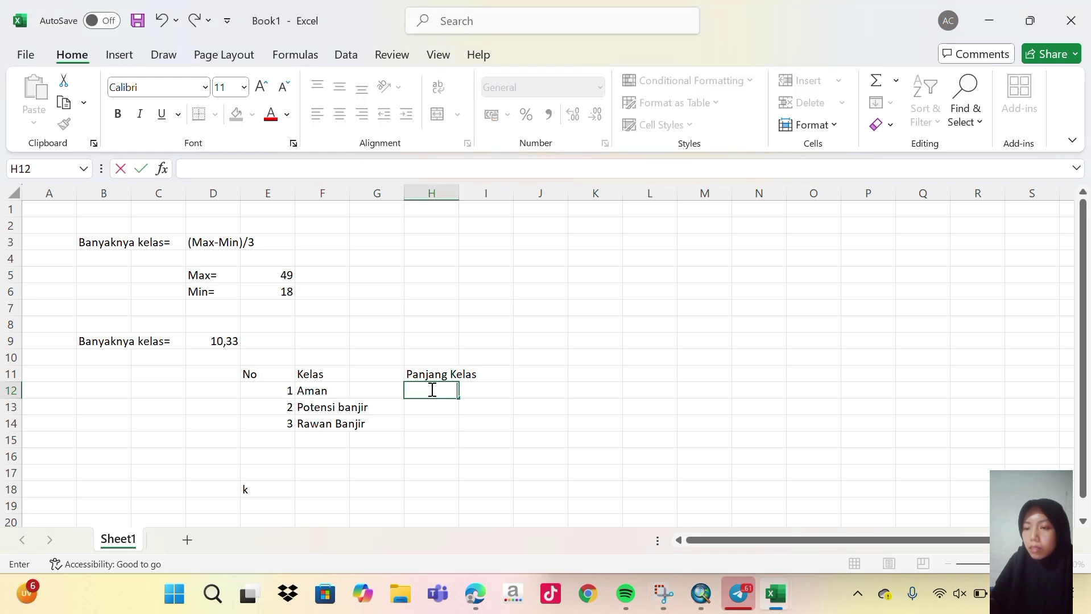
pyautogui.write('=18')
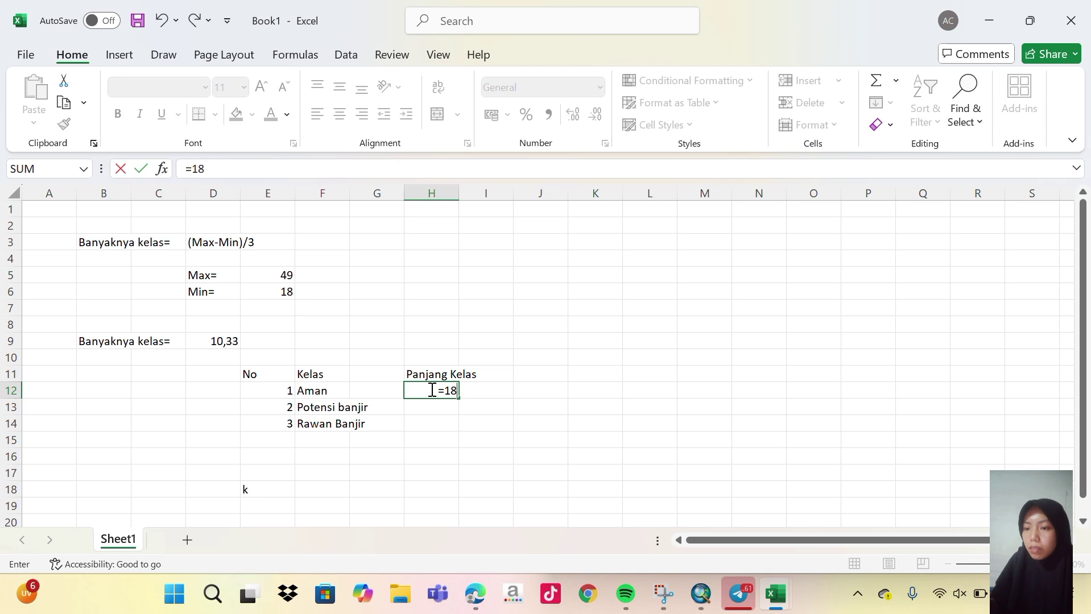
pyautogui.press('BackSpace')
pyautogui.press('BackSpace')
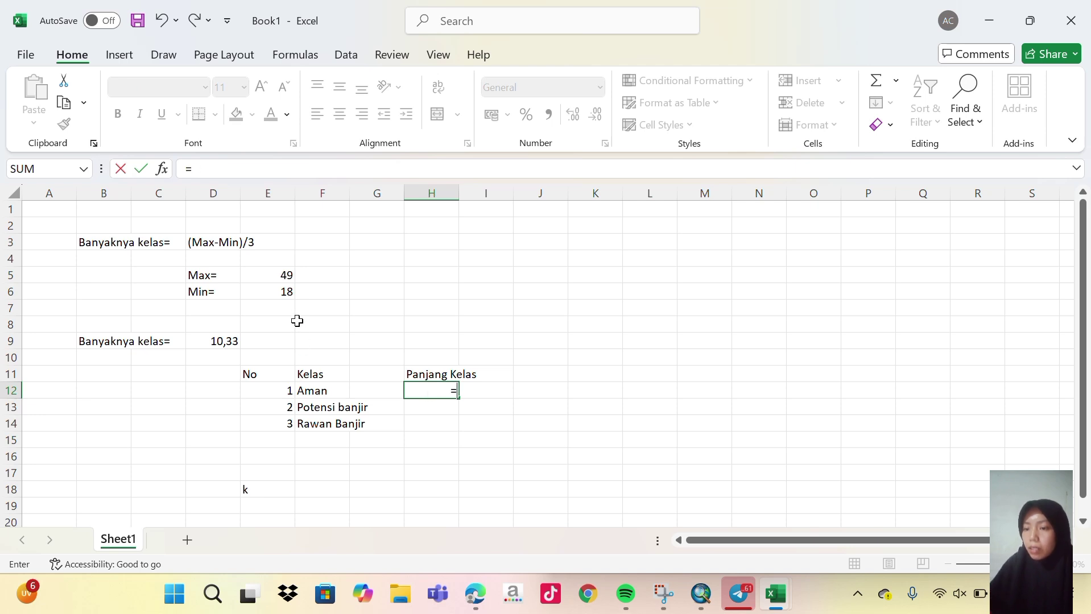
pyautogui.click(286, 291)
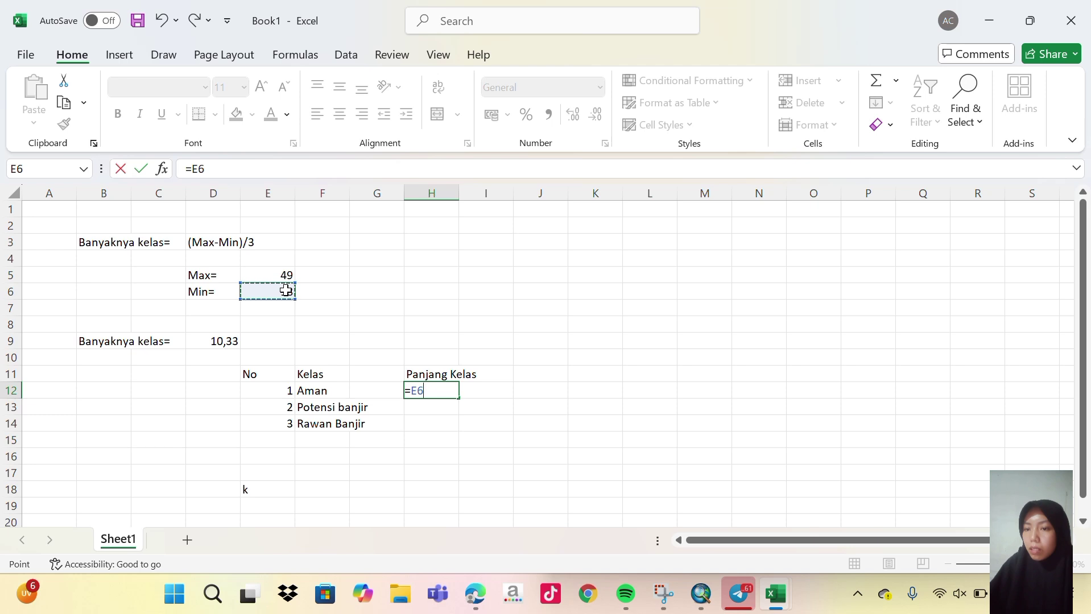
pyautogui.press('Return')
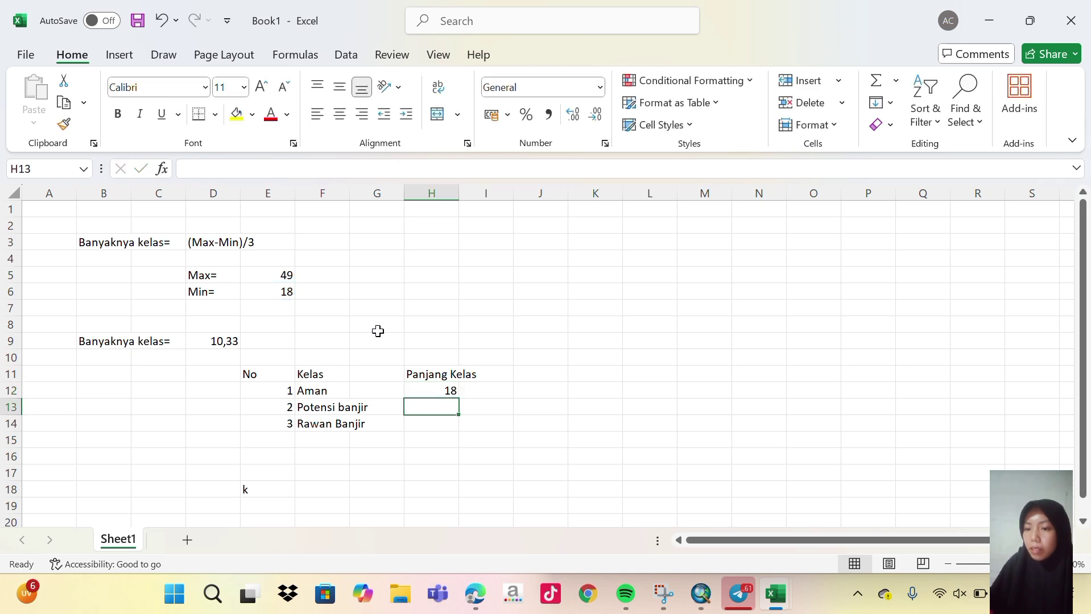
pyautogui.click(492, 390)
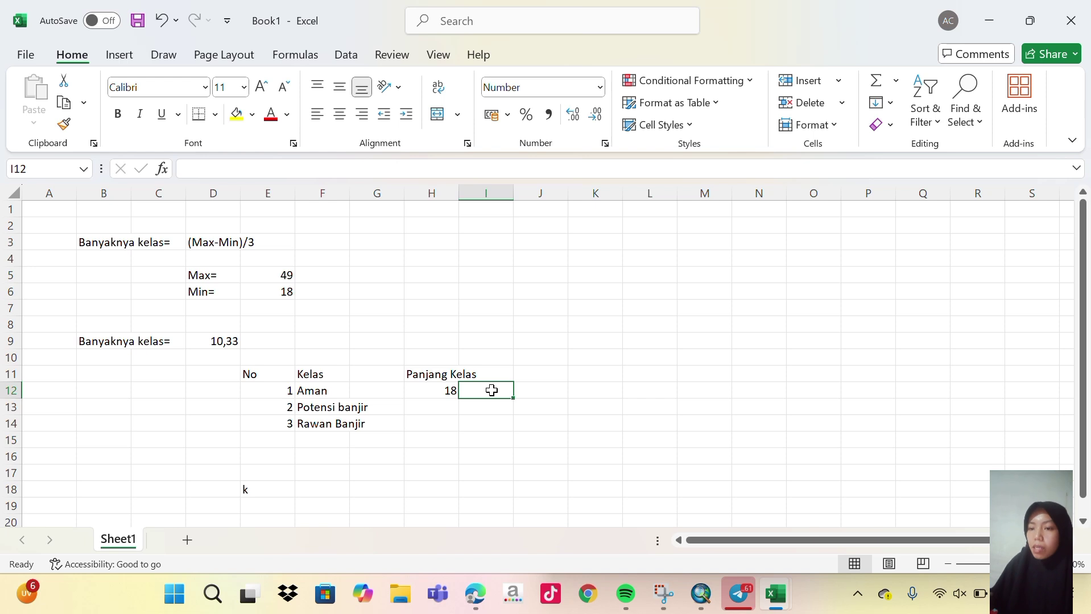
pyautogui.write('=')
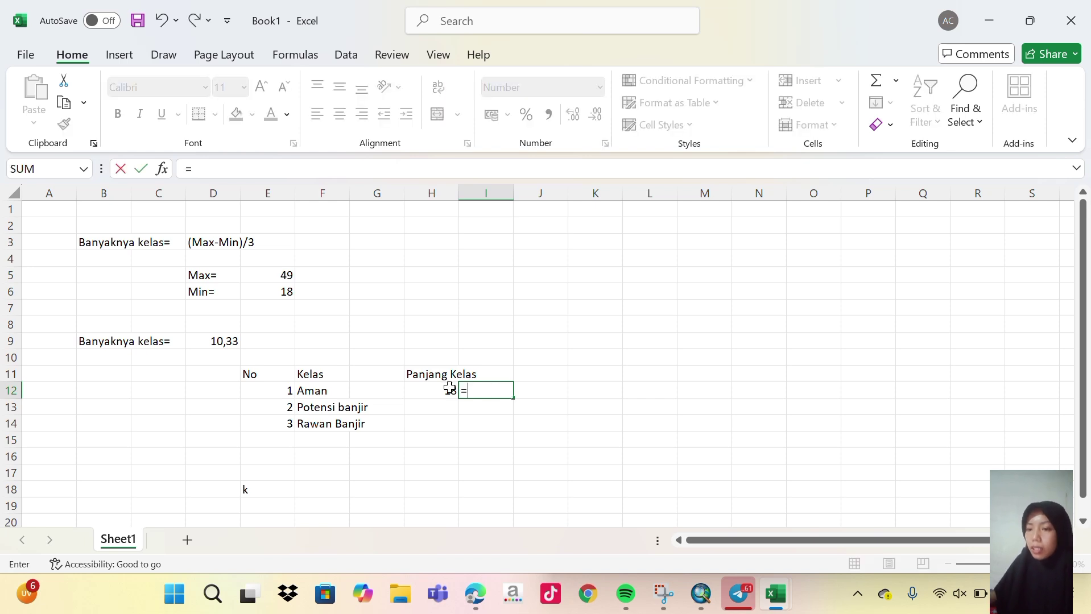
pyautogui.click(450, 388)
pyautogui.write('+')
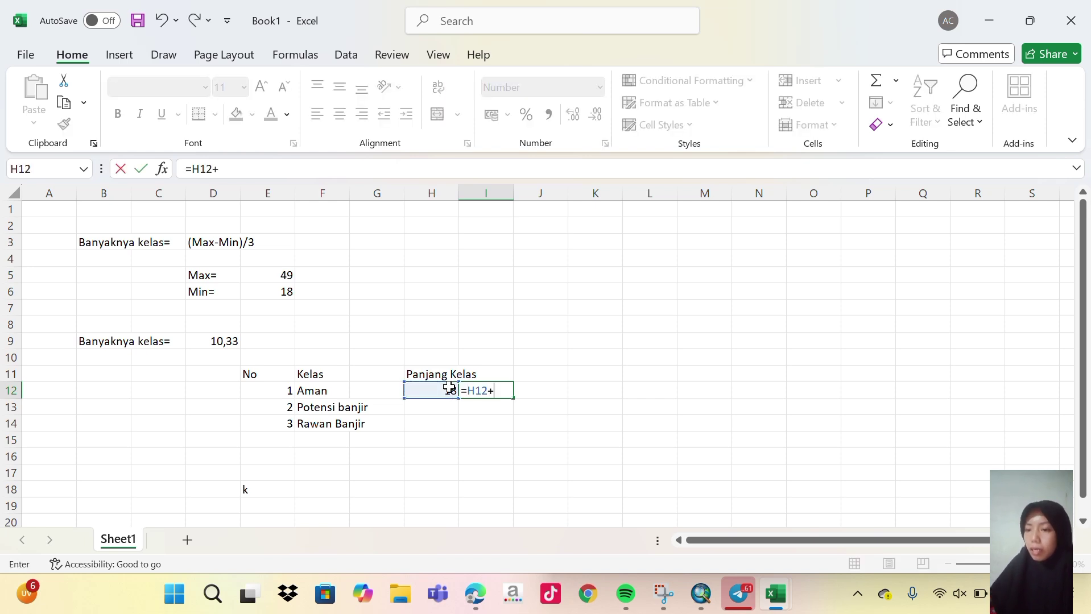
pyautogui.click(215, 346)
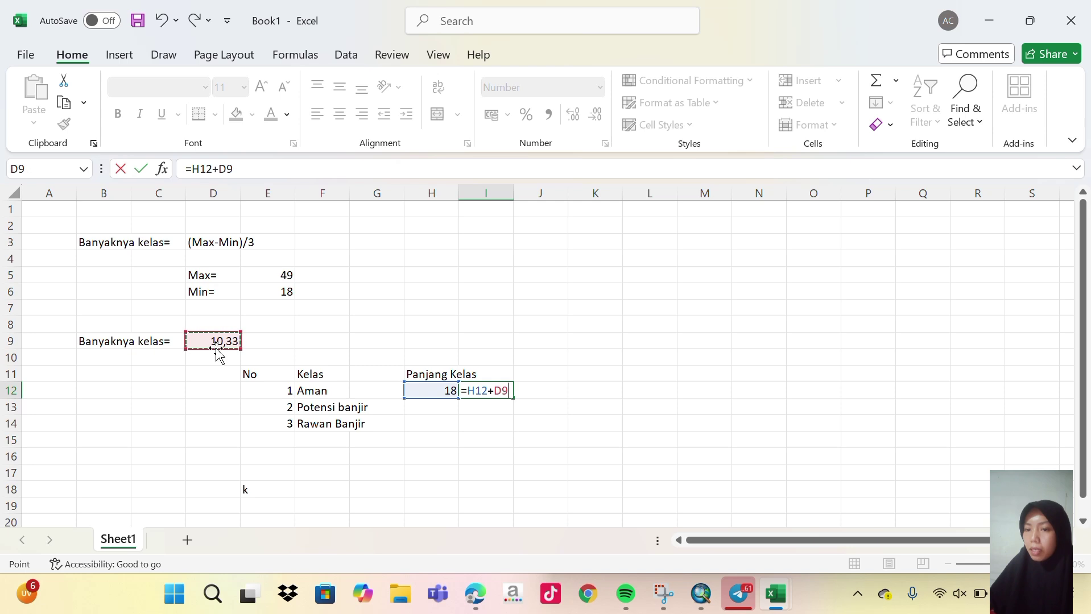
pyautogui.press('Return')
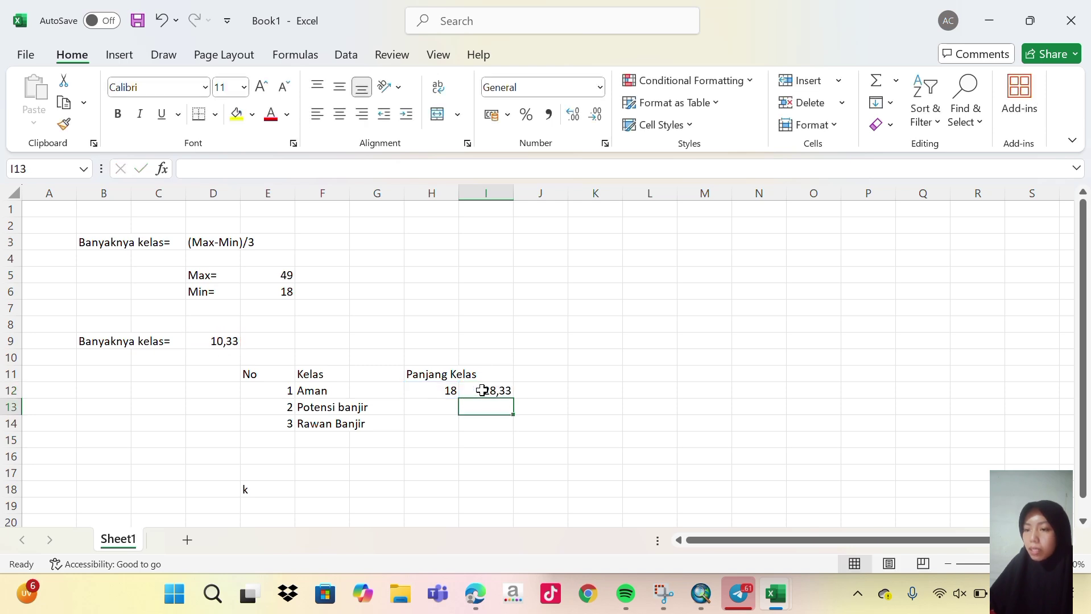
# Set the Potensi banjir range to 28,33–38,67 using =I12 and =H13+D9.
pyautogui.click(441, 409)
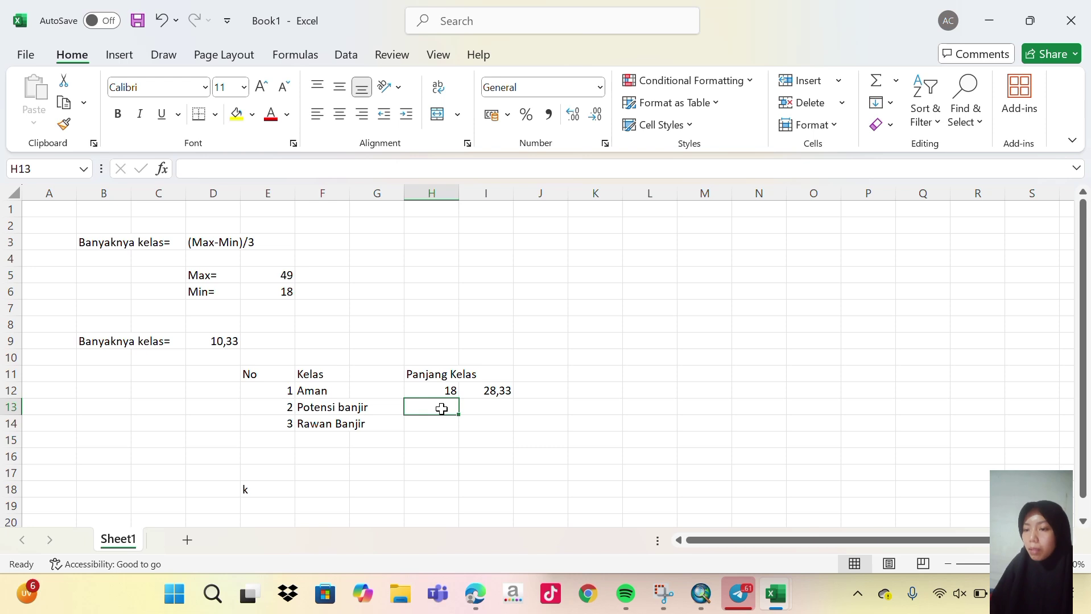
pyautogui.write('=')
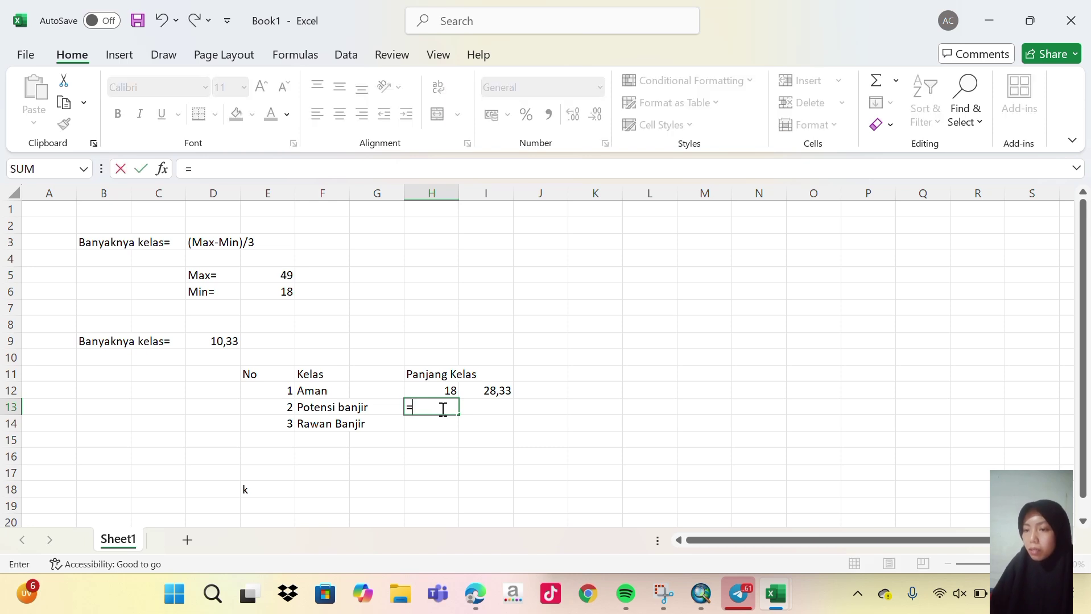
pyautogui.click(504, 391)
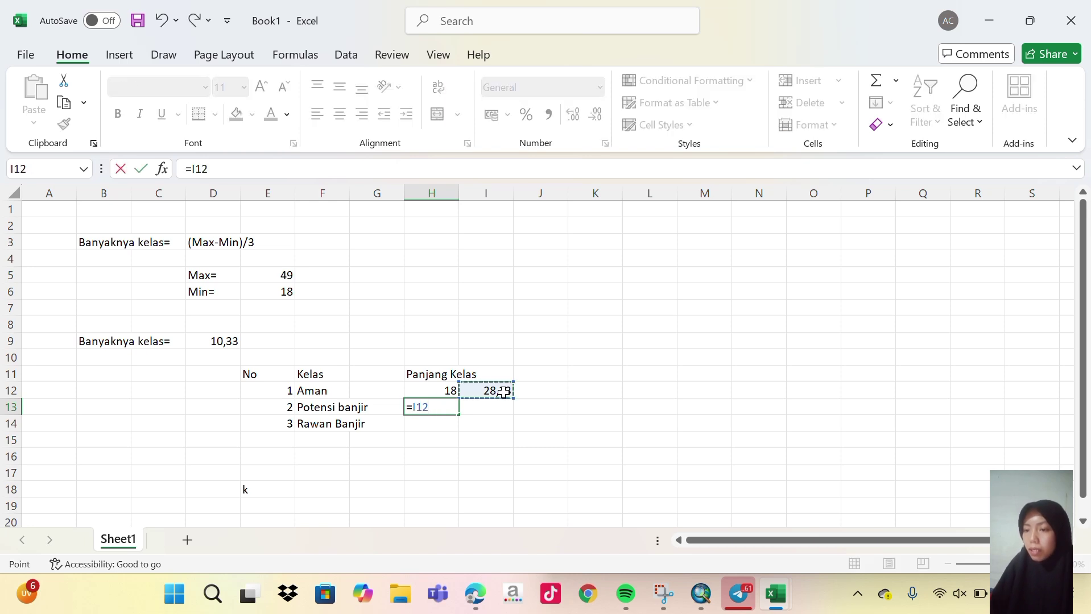
pyautogui.press('Return')
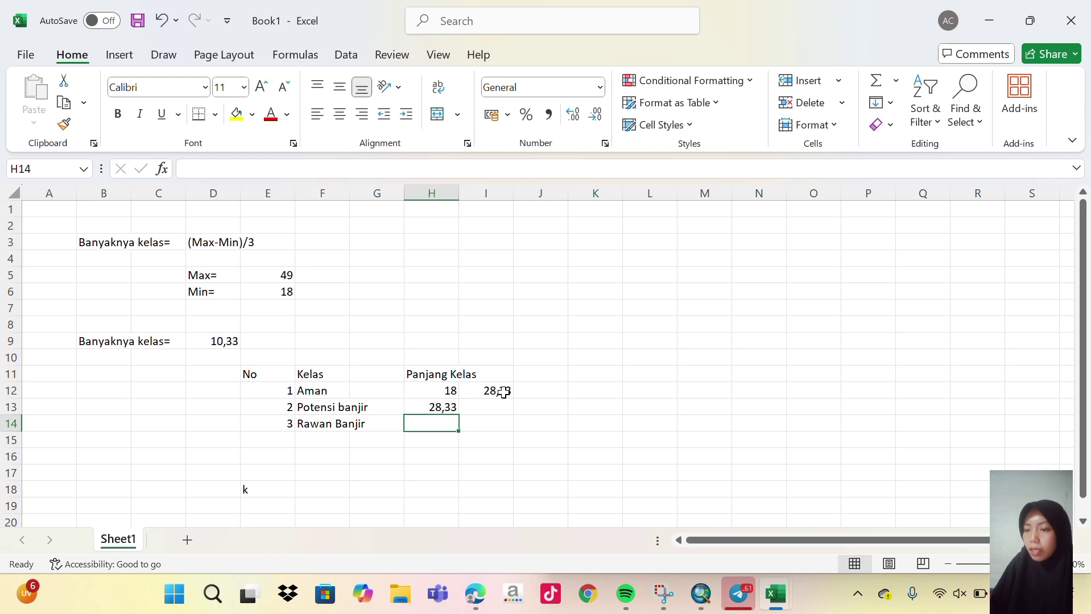
pyautogui.click(489, 408)
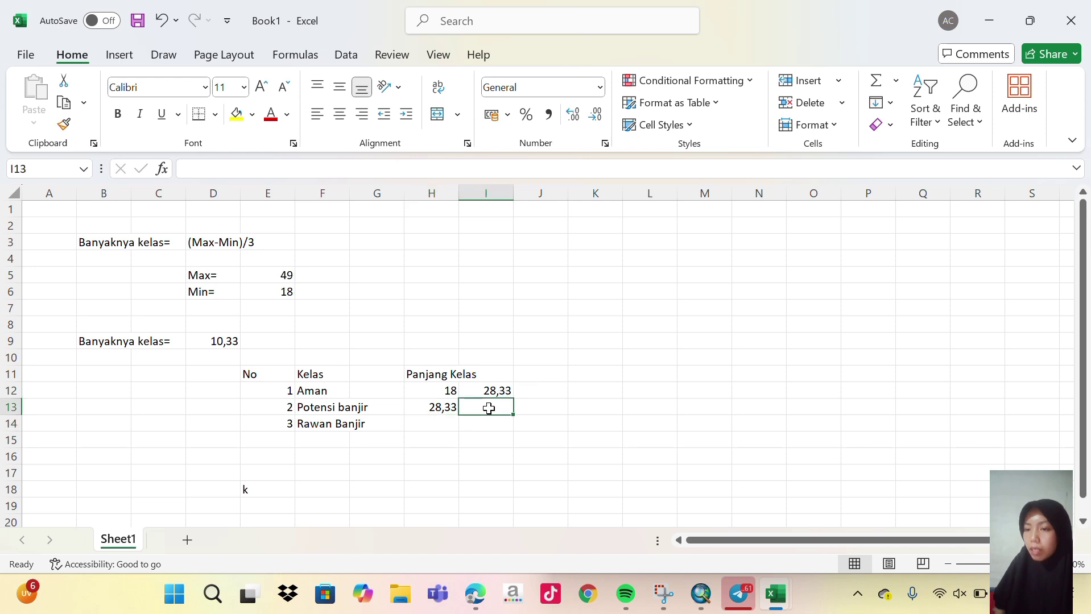
pyautogui.click(444, 409)
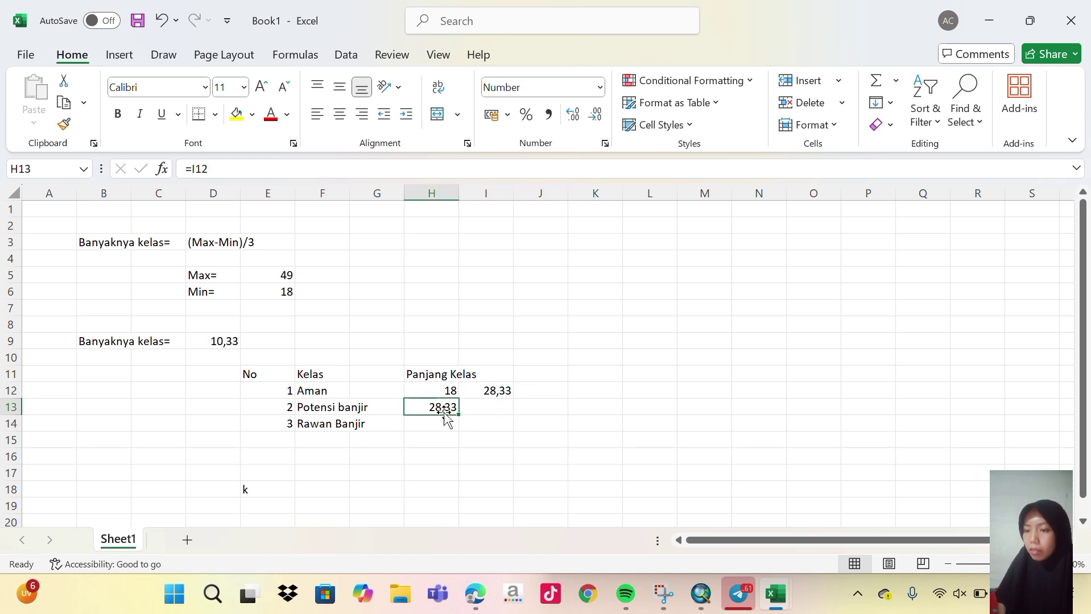
pyautogui.click(486, 407)
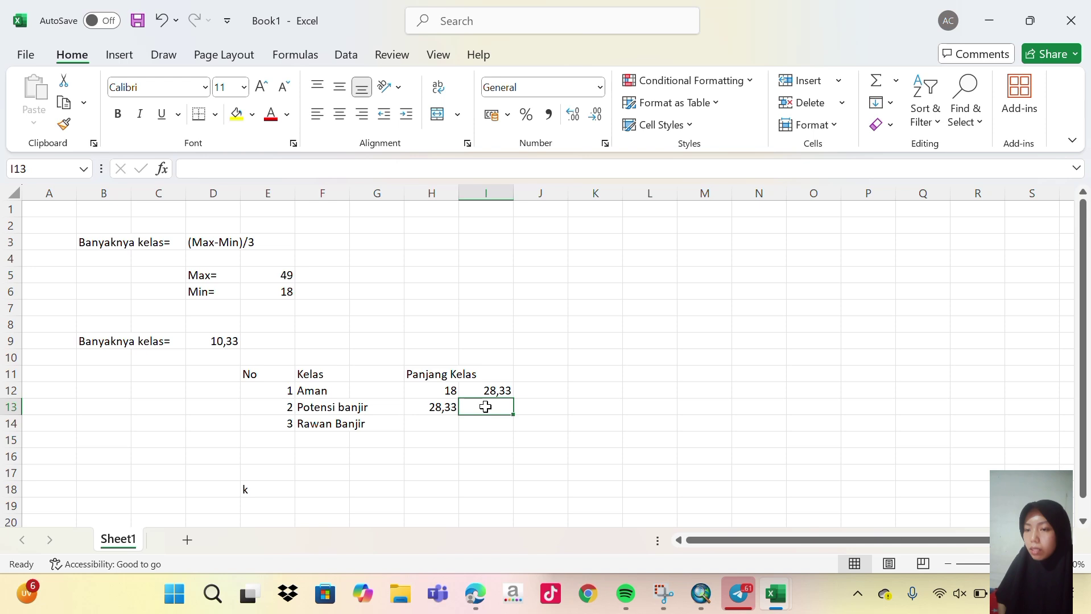
pyautogui.write('=')
pyautogui.click(442, 408)
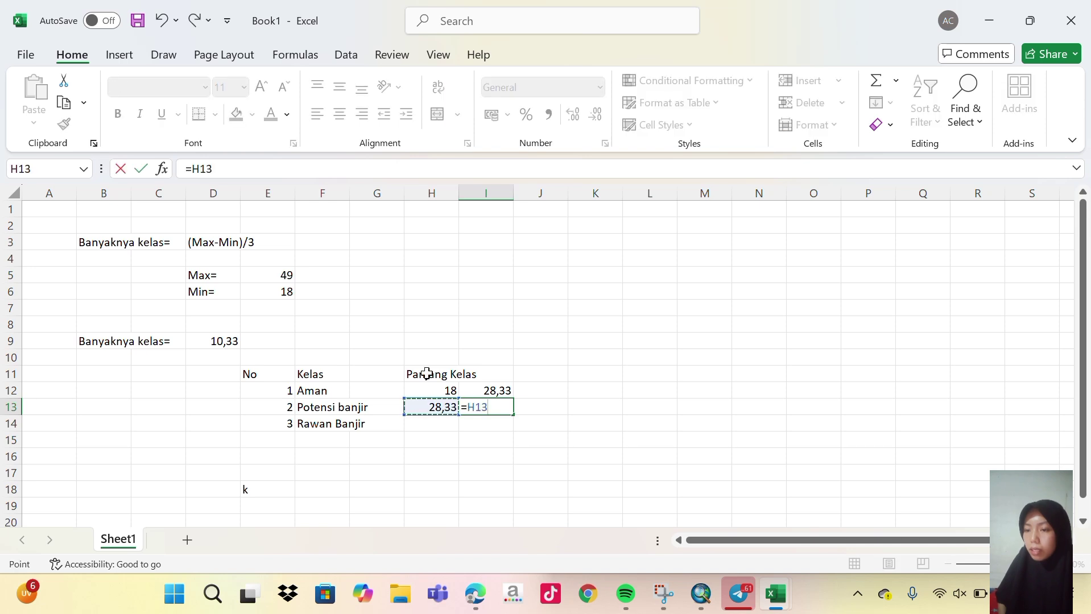
pyautogui.write('+')
pyautogui.click(224, 344)
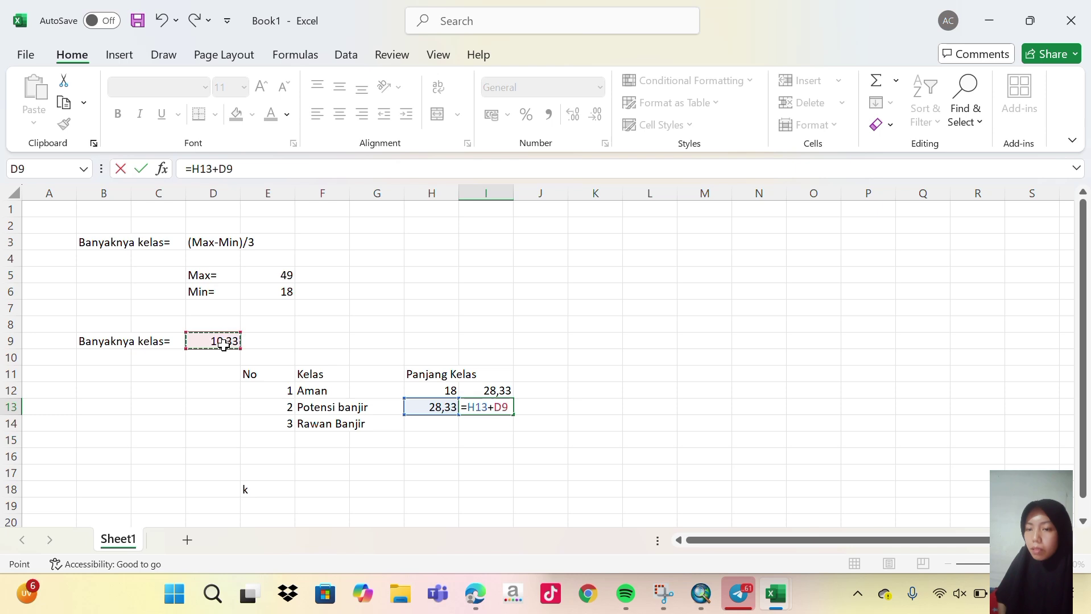
pyautogui.press('Return')
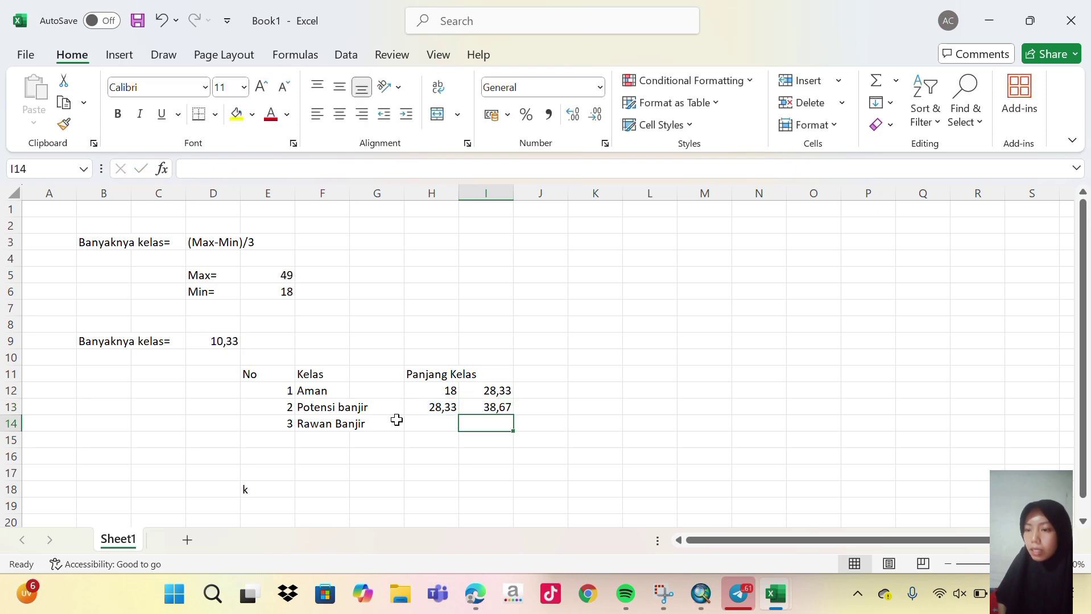
# Set the Rawan Banjir range to 38,67–49,00 using =I13 and =H14+D9.
pyautogui.click(450, 419)
pyautogui.write('=')
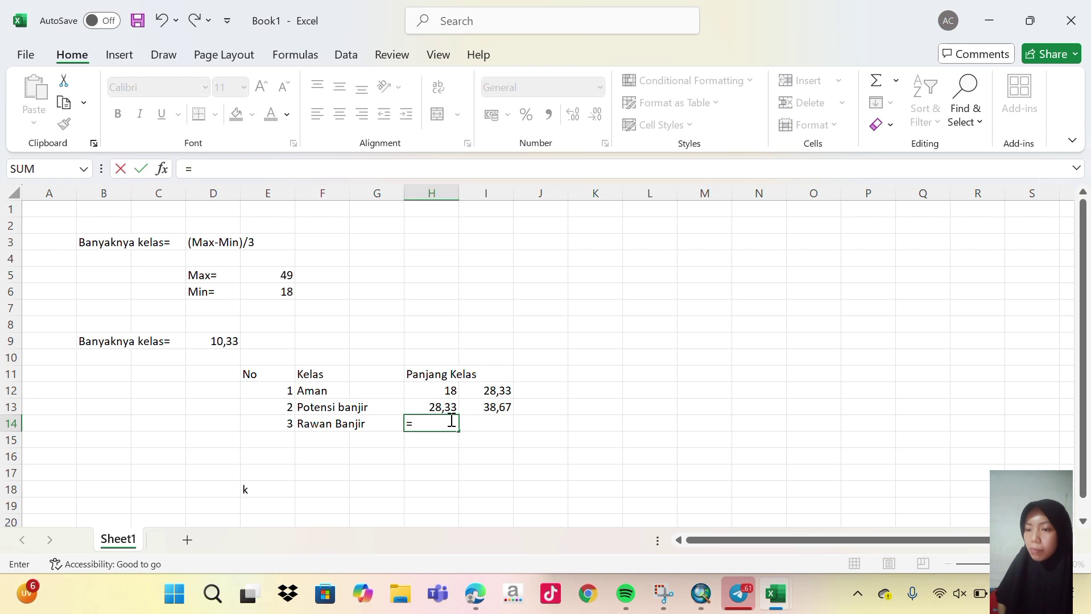
pyautogui.click(498, 408)
pyautogui.press('Return')
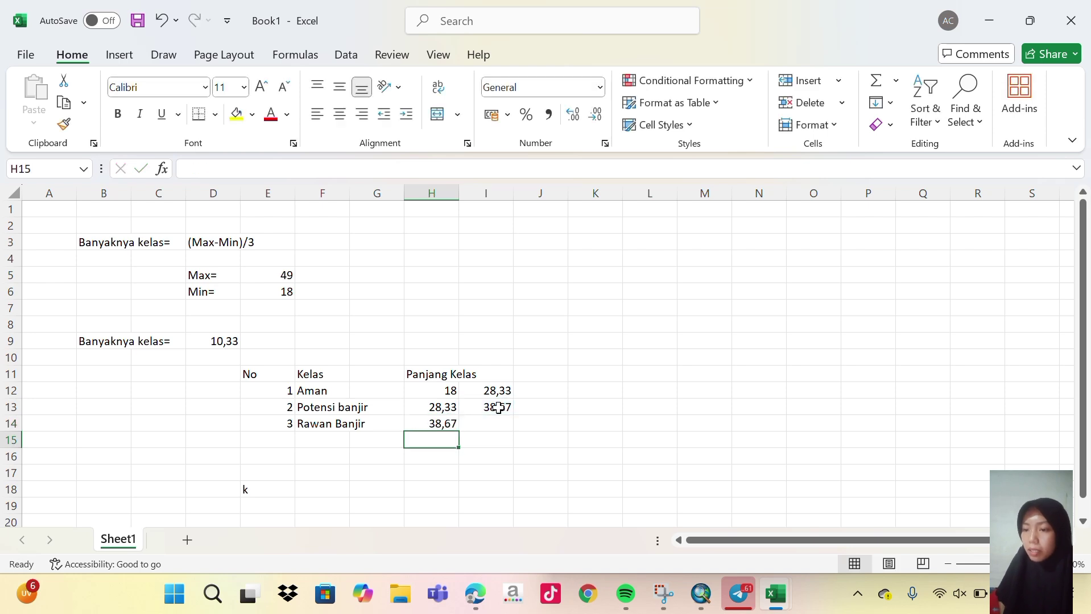
pyautogui.click(498, 419)
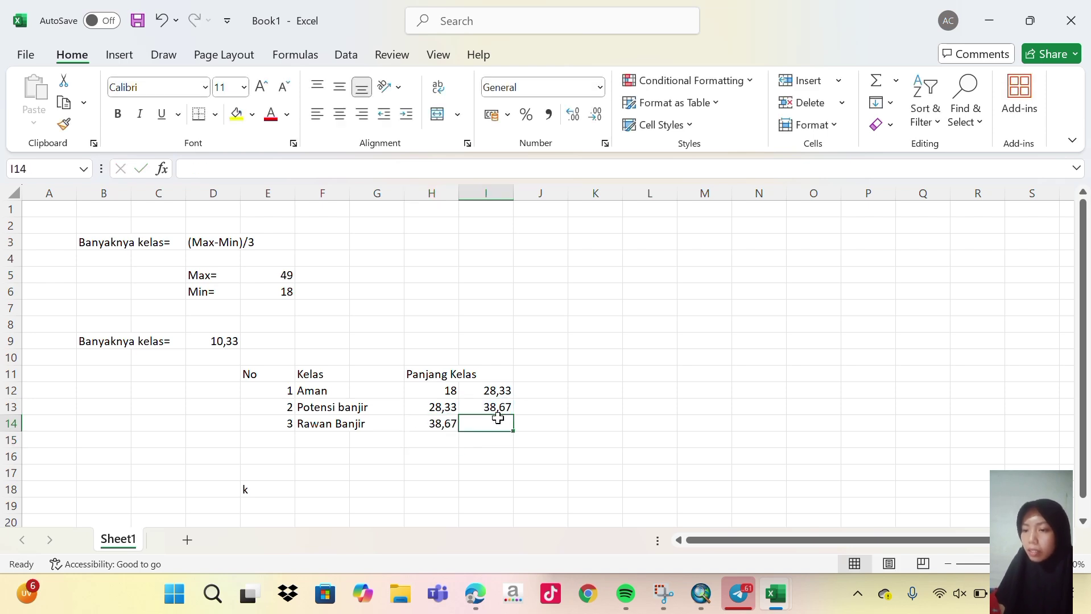
pyautogui.write('=')
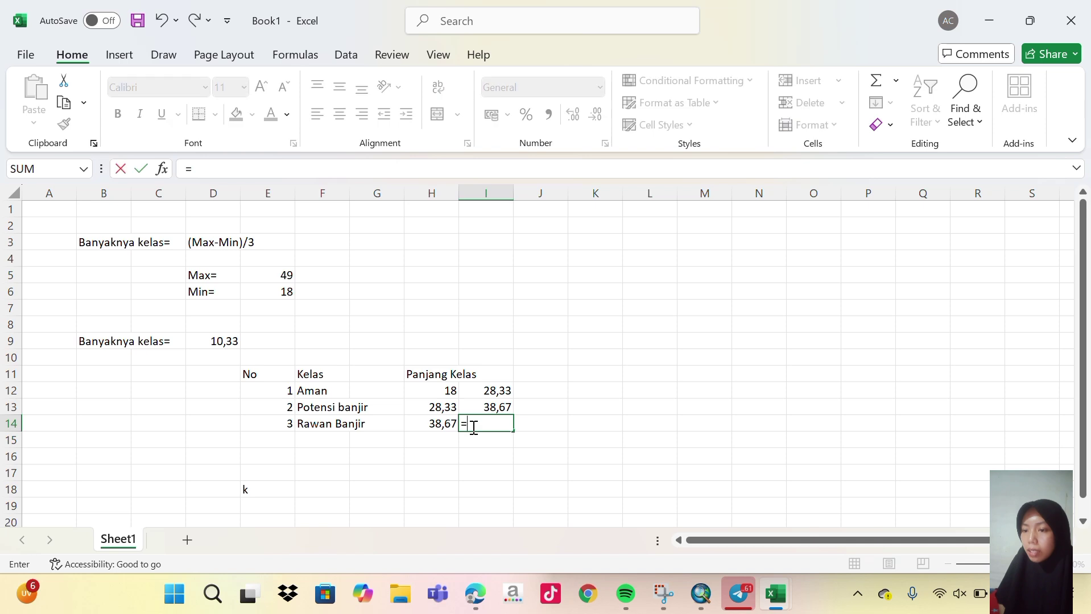
pyautogui.click(449, 422)
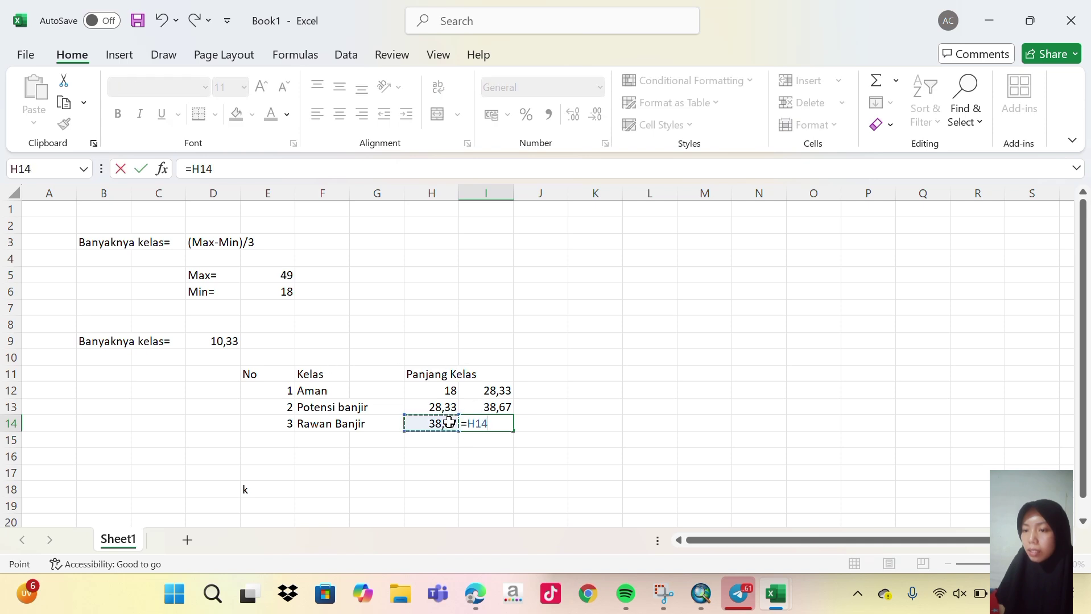
pyautogui.write('+')
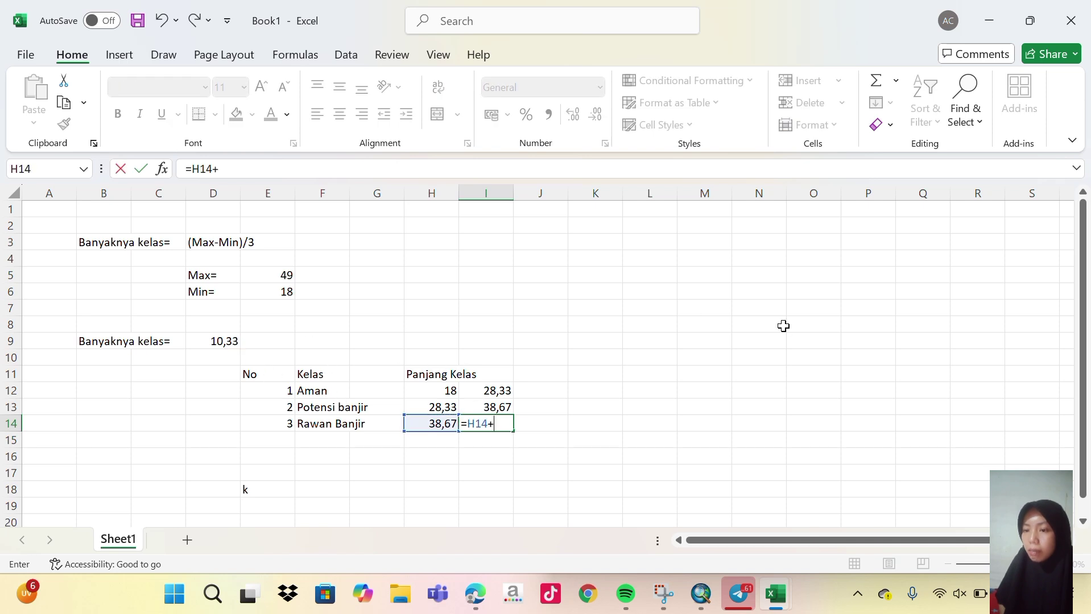
pyautogui.click(225, 344)
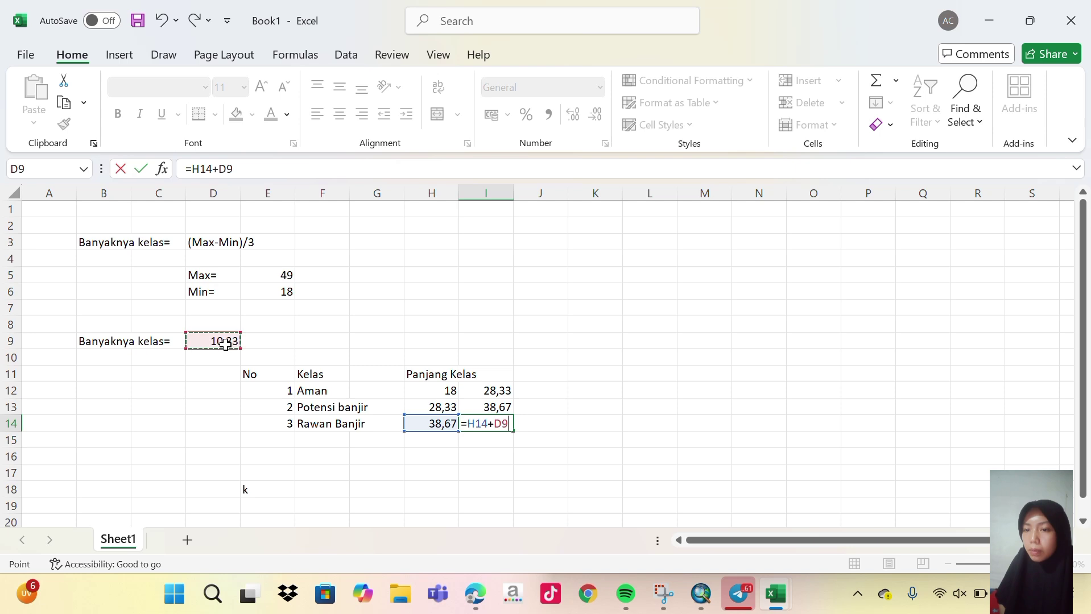
pyautogui.press('Return')
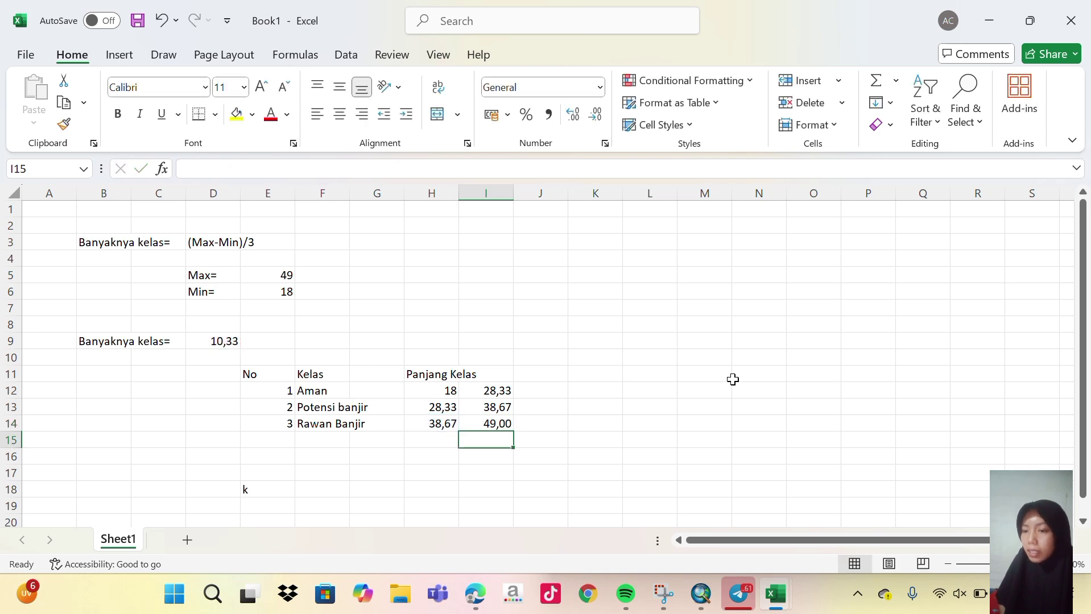
# Apply All Borders to table E11:I14 and widen Panjang Kelas columns H and I.
pyautogui.click(554, 444)
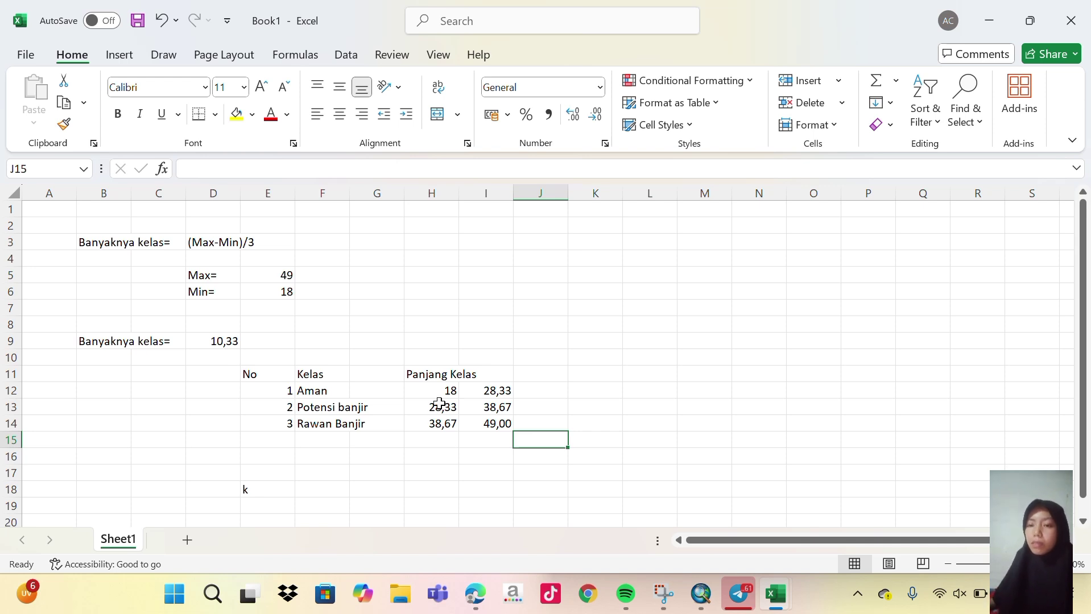
pyautogui.click(423, 378)
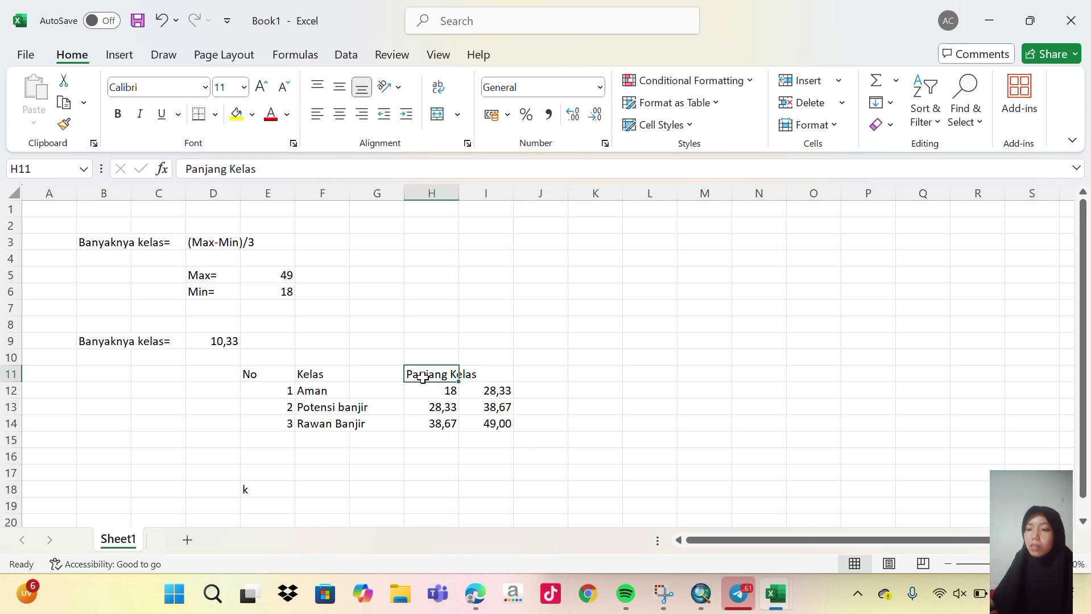
pyautogui.click(481, 371)
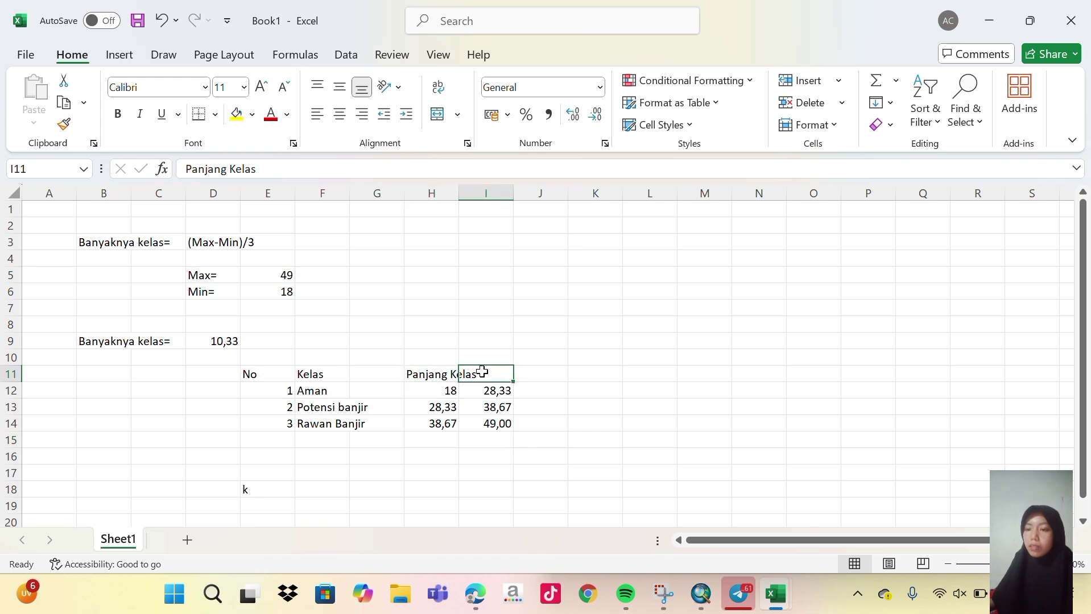
pyautogui.click(440, 380)
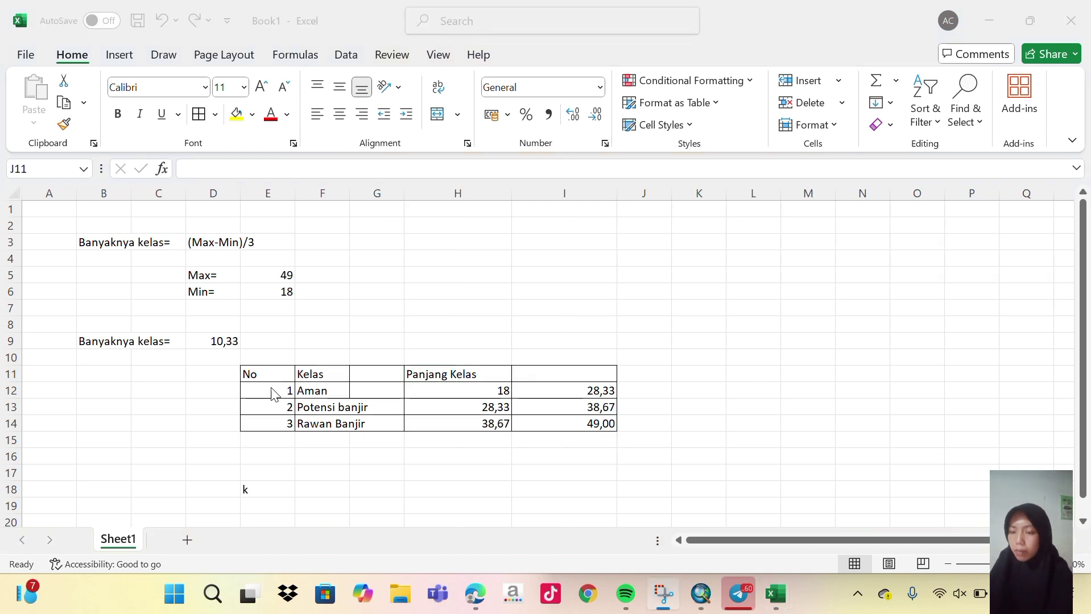
pyautogui.moveTo(270, 387); pyautogui.dragTo(569, 393)
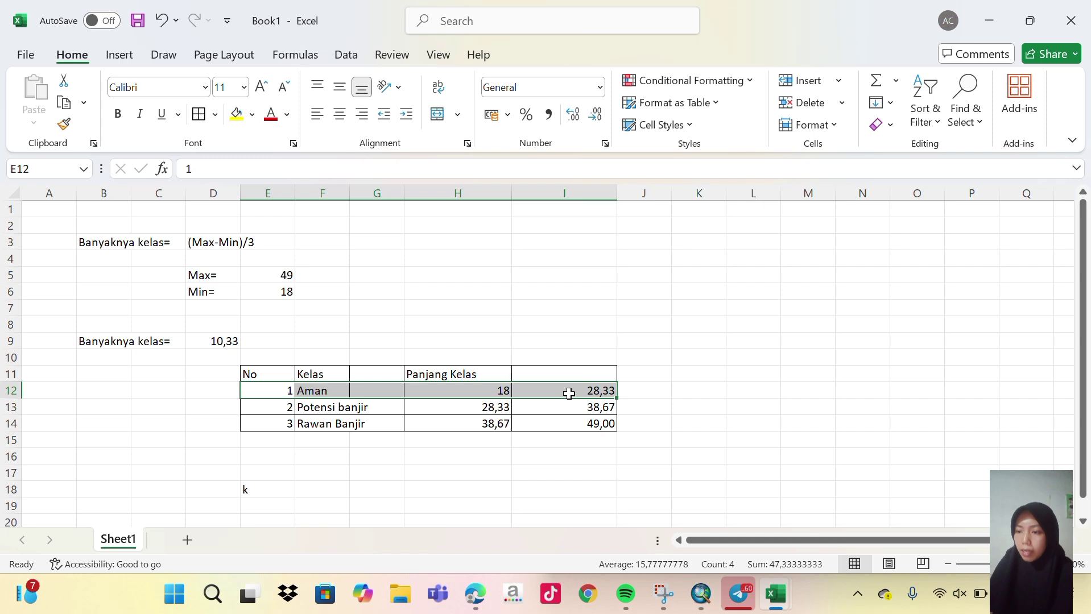
# Fill table rows 12–14 green, yellow and red for Aman, Potensi banjir and Rawan Banjir.
pyautogui.click(252, 114)
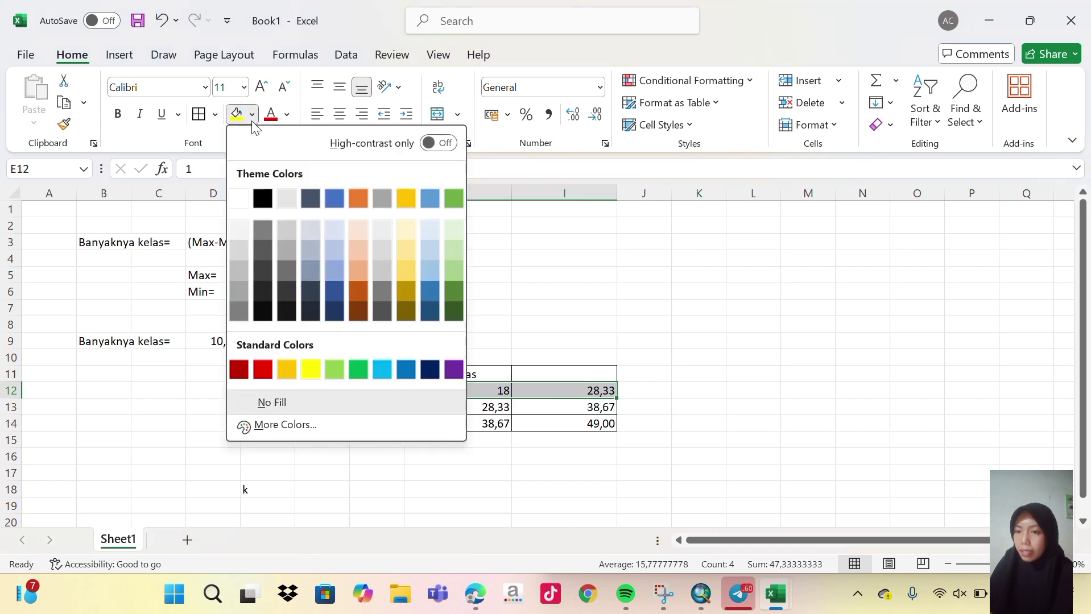
pyautogui.click(452, 198)
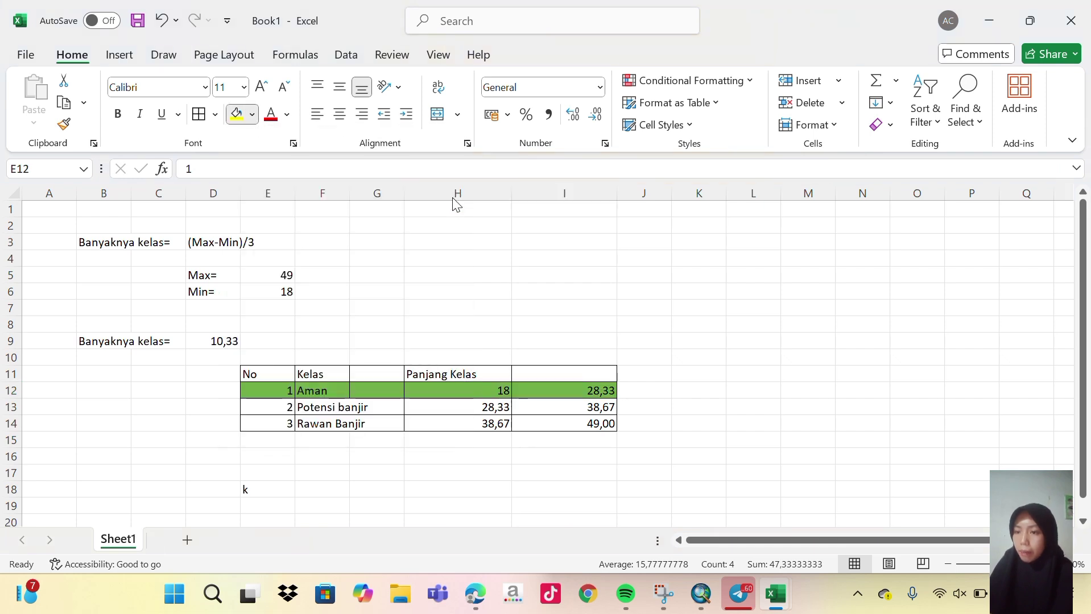
pyautogui.click(281, 411)
pyautogui.moveTo(281, 410); pyautogui.dragTo(552, 406)
pyautogui.click(252, 114)
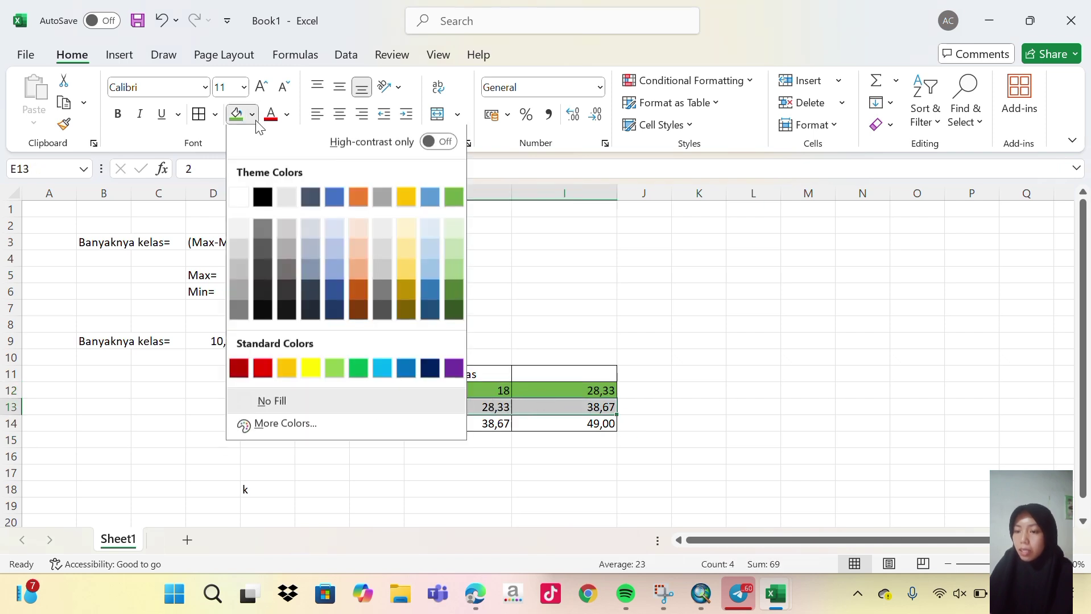
pyautogui.click(287, 367)
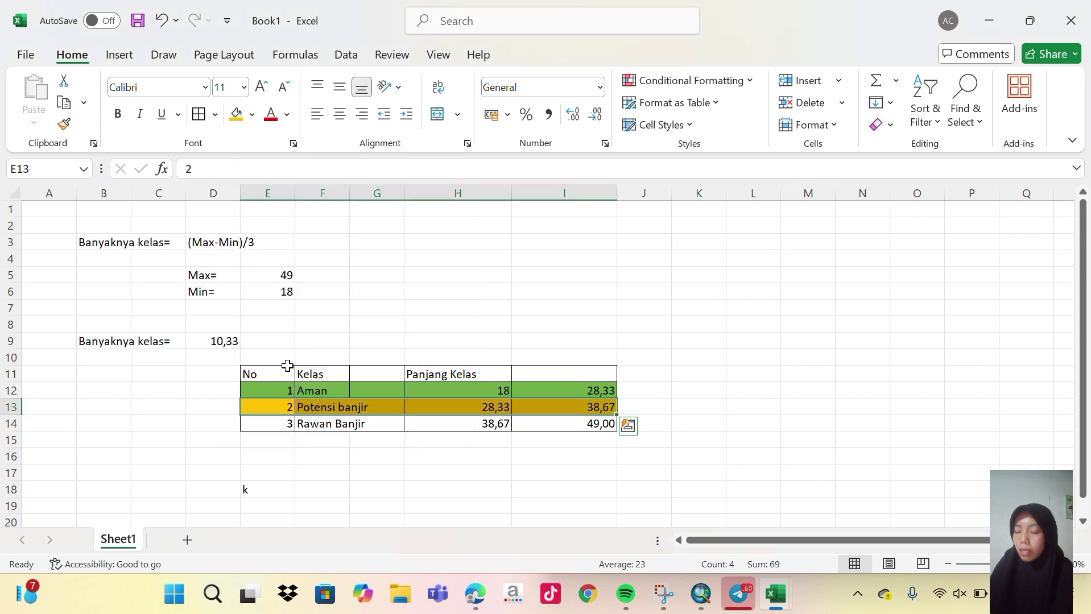
pyautogui.click(273, 430)
pyautogui.moveTo(273, 421); pyautogui.dragTo(591, 421)
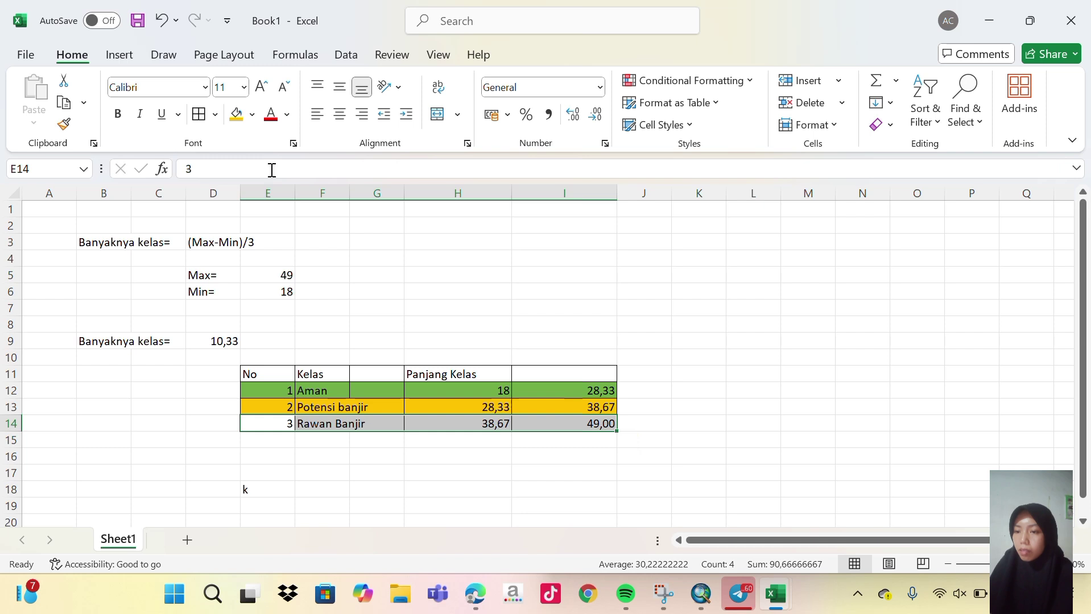
pyautogui.click(252, 116)
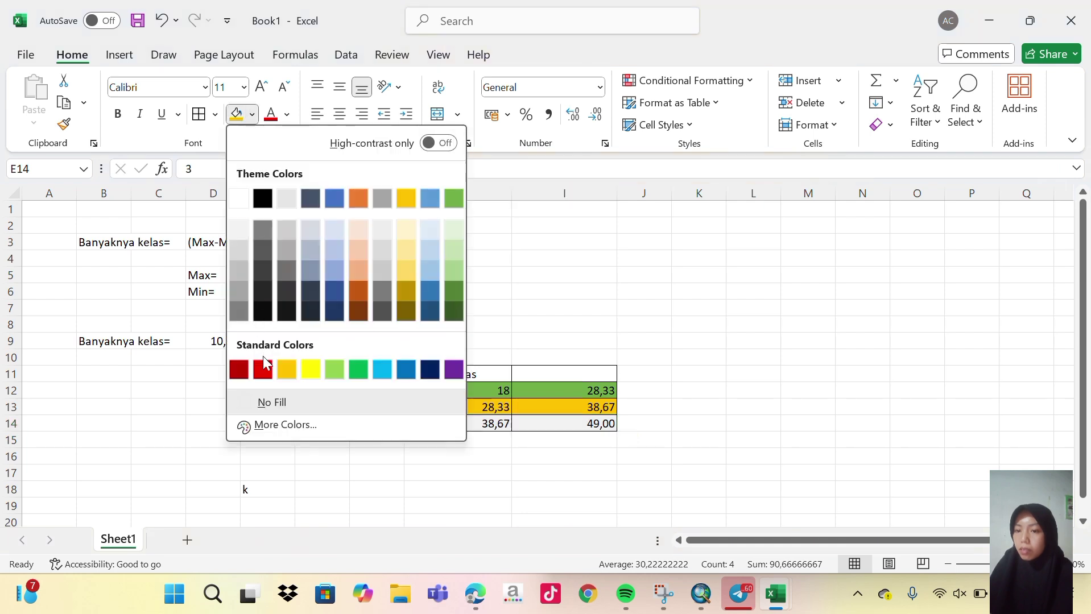
pyautogui.click(263, 370)
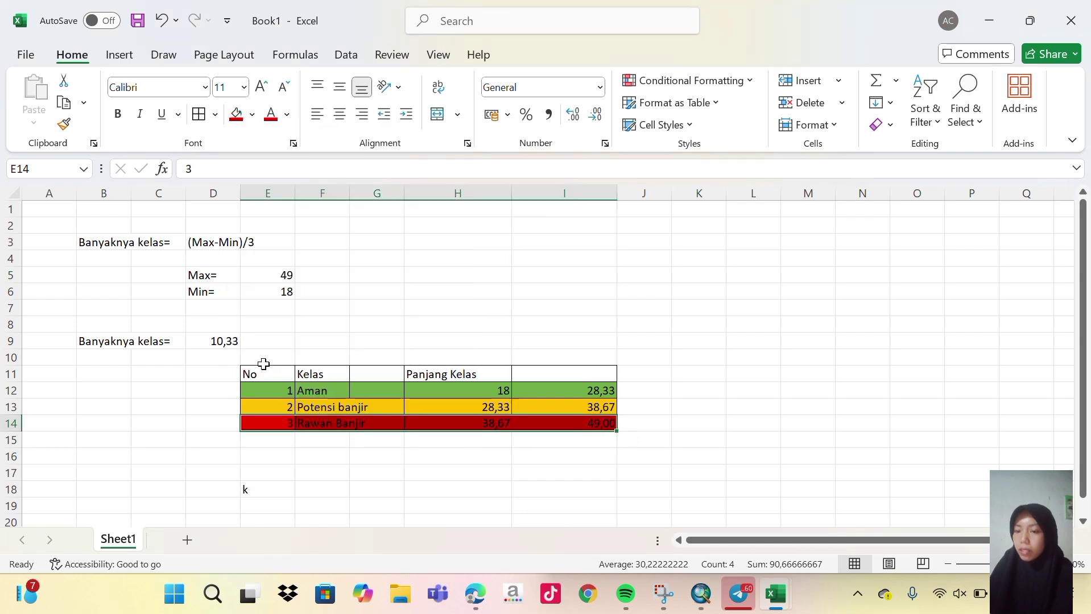
pyautogui.click(662, 420)
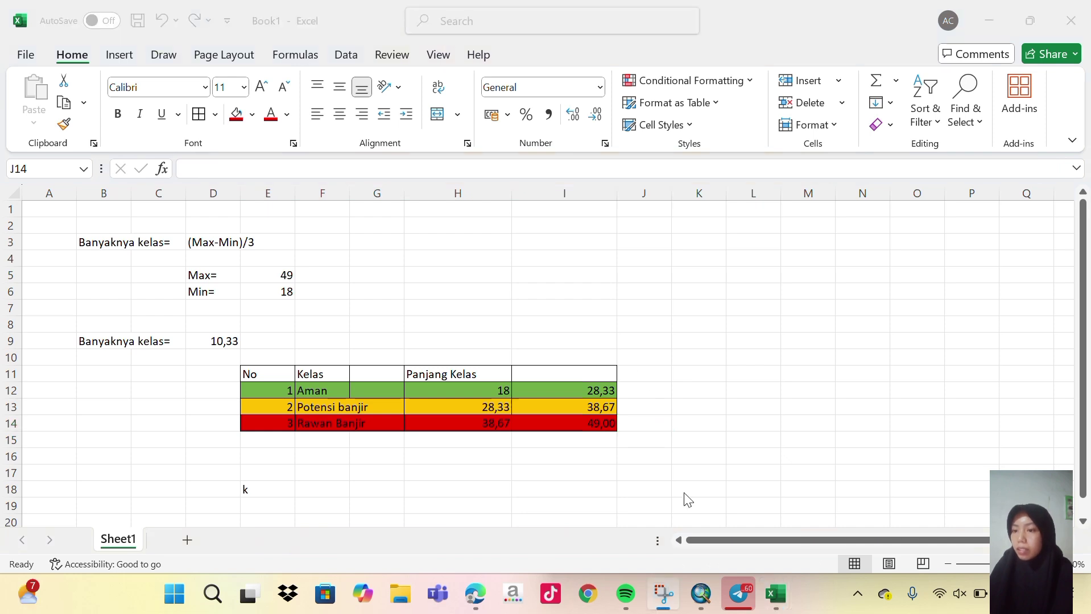
# Open the Bahaya_Banjir2025 layer's attribute table in ArcMap.
pyautogui.moveTo(701, 594)
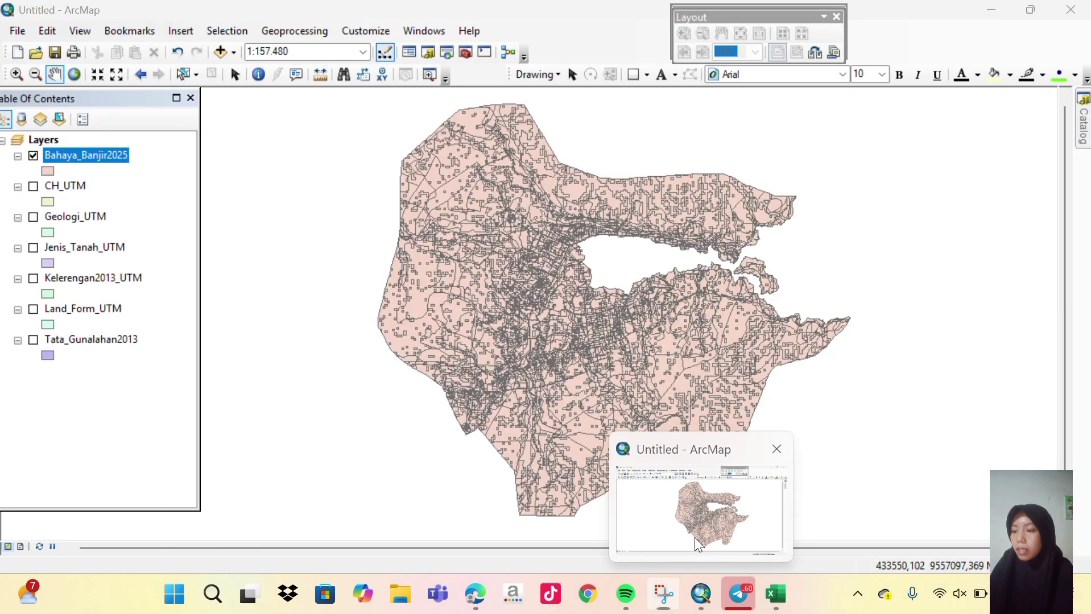
pyautogui.click(694, 538)
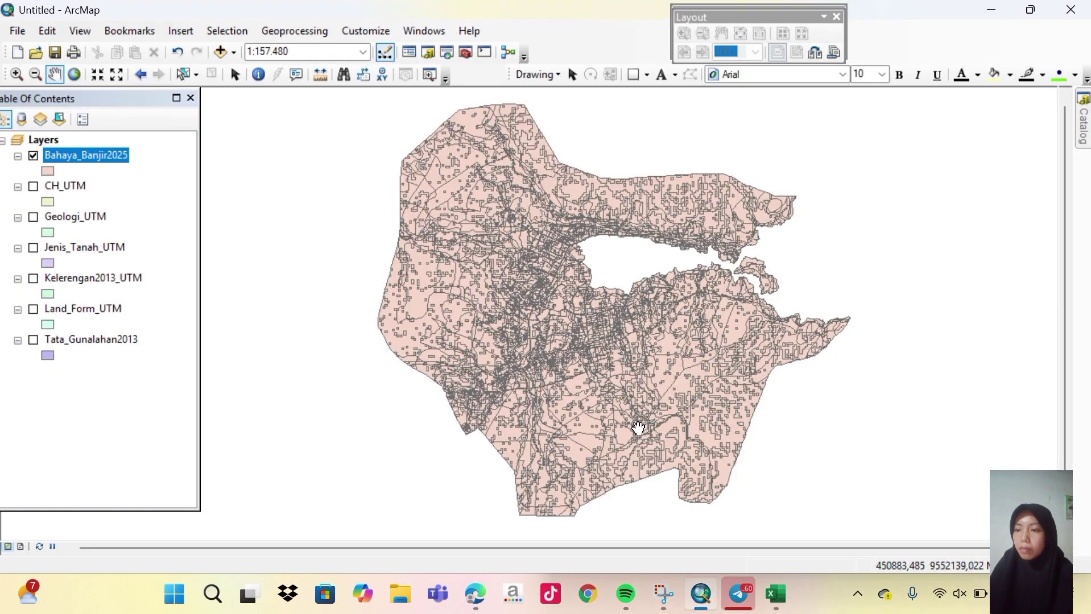
pyautogui.click(429, 36)
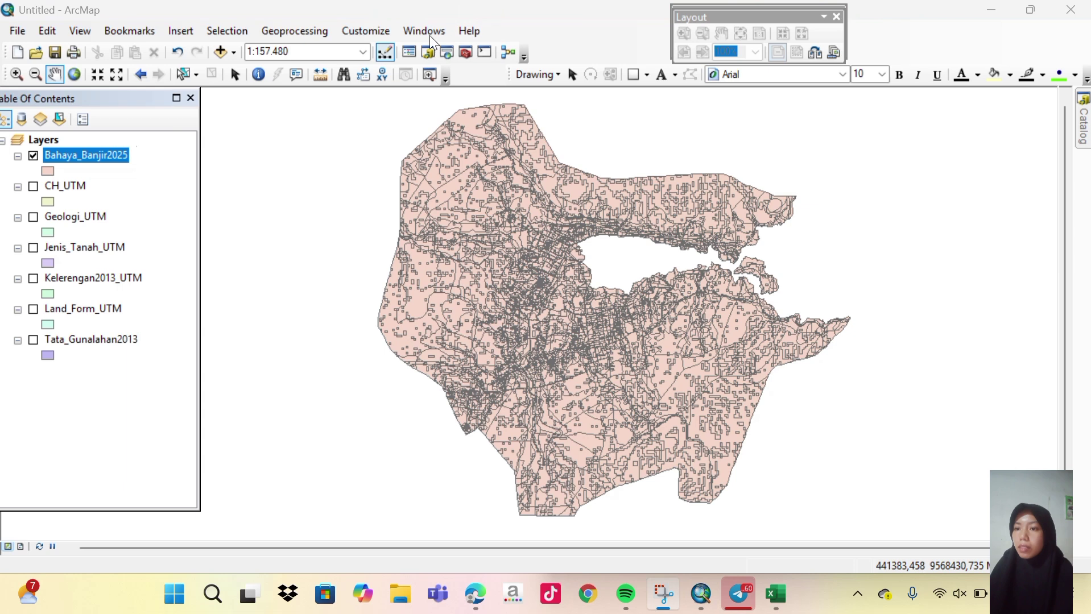
pyautogui.rightClick(94, 157)
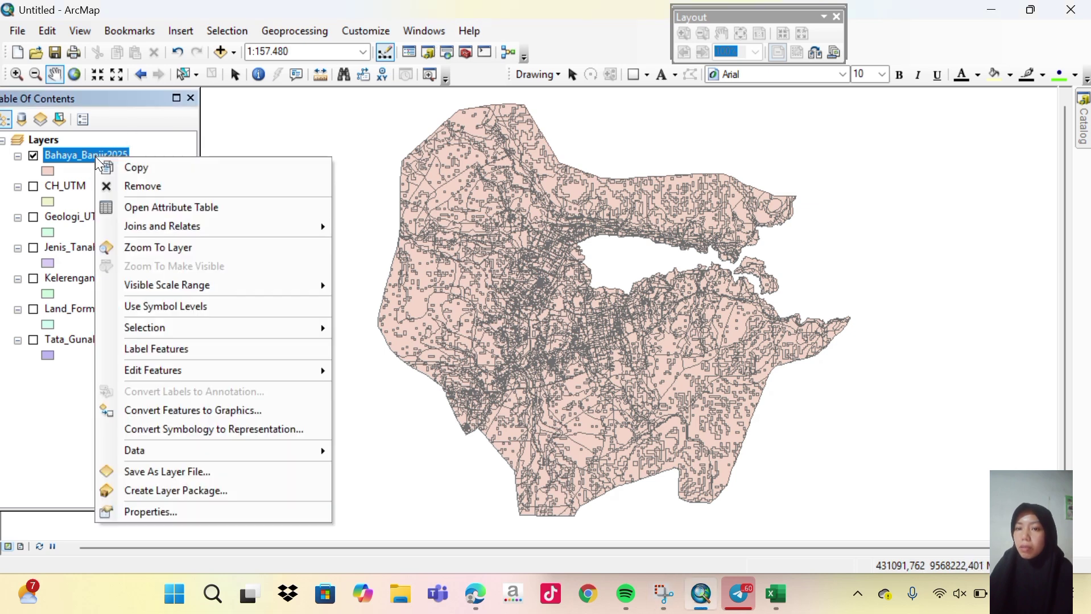
pyautogui.click(172, 206)
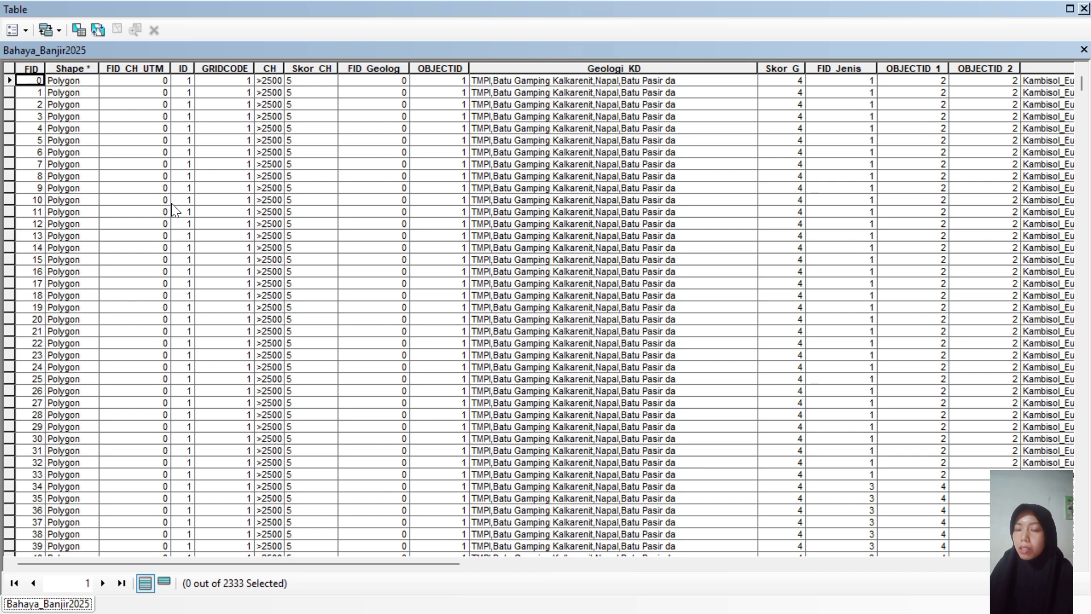
# Add a Text field named Kls_Banjir to the table.
pyautogui.click(26, 32)
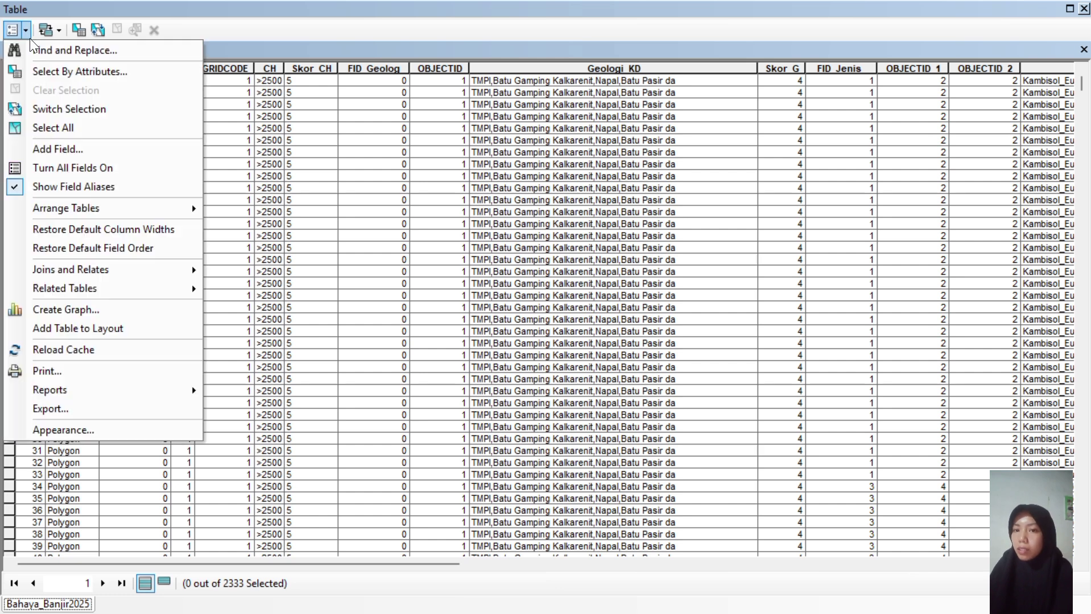
pyautogui.click(64, 148)
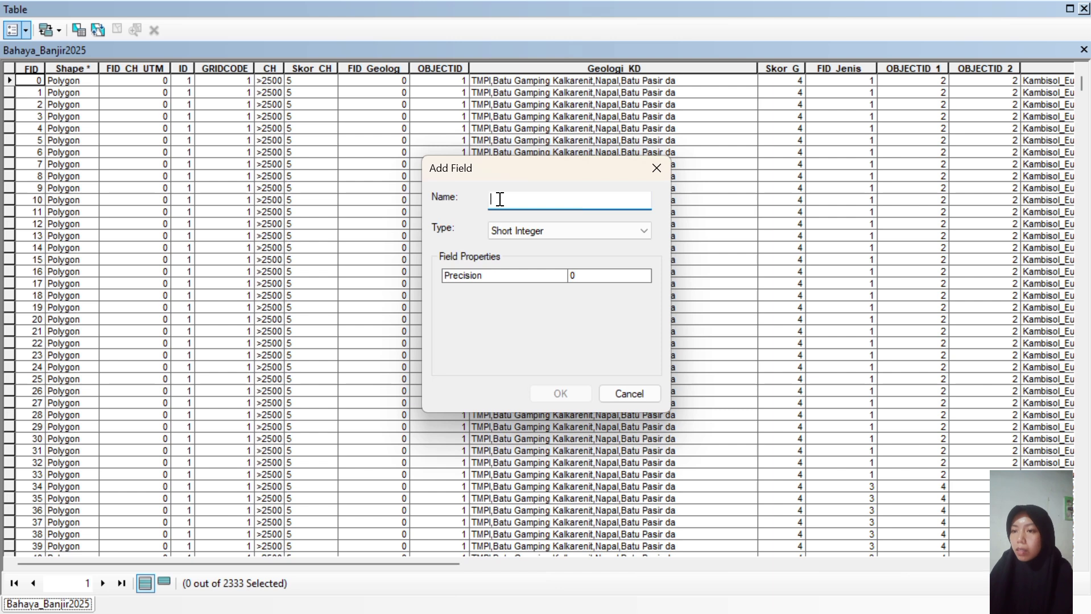
pyautogui.write('Kls_Banjir')
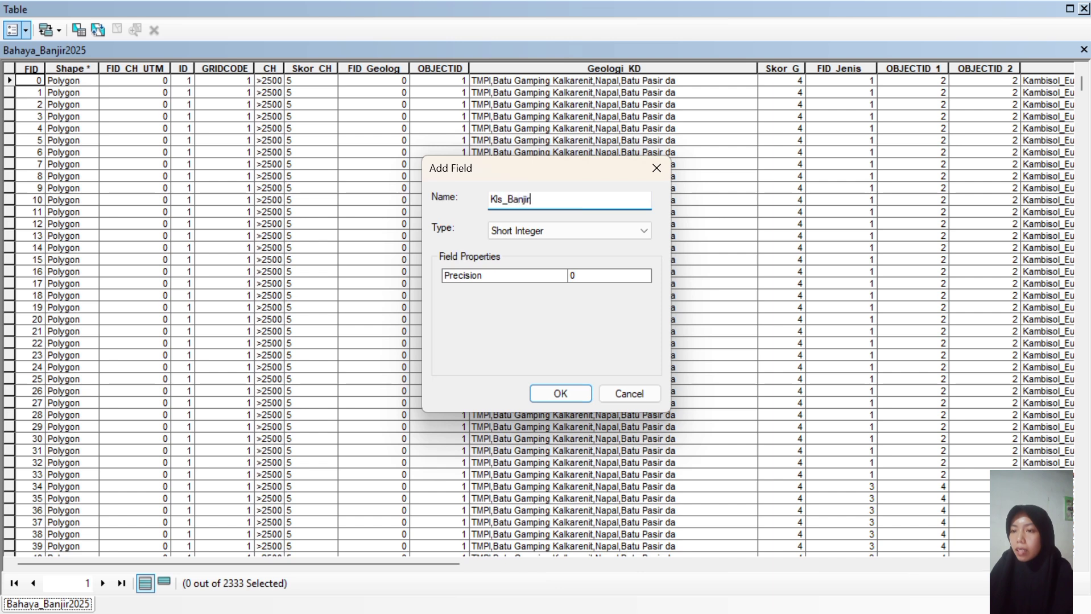
pyautogui.click(557, 228)
pyautogui.click(514, 289)
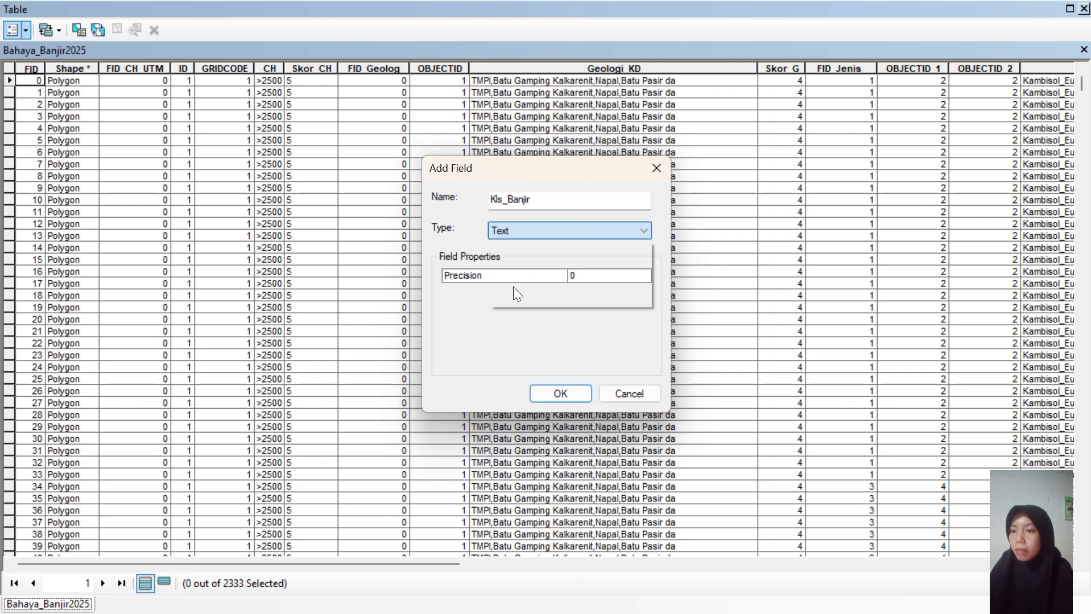
pyautogui.click(551, 393)
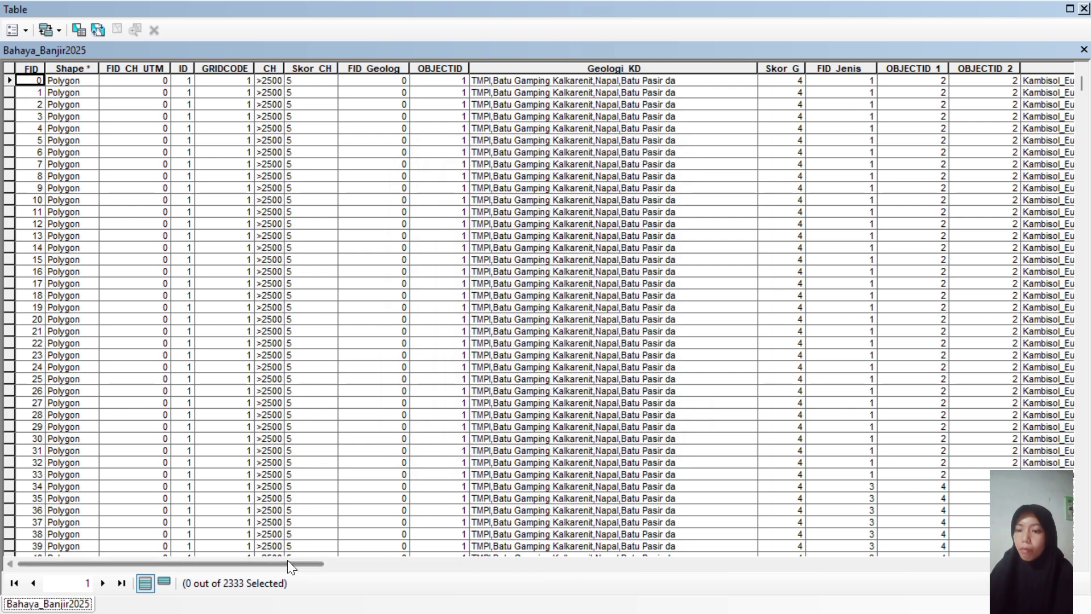
pyautogui.moveTo(286, 561); pyautogui.dragTo(1087, 597)
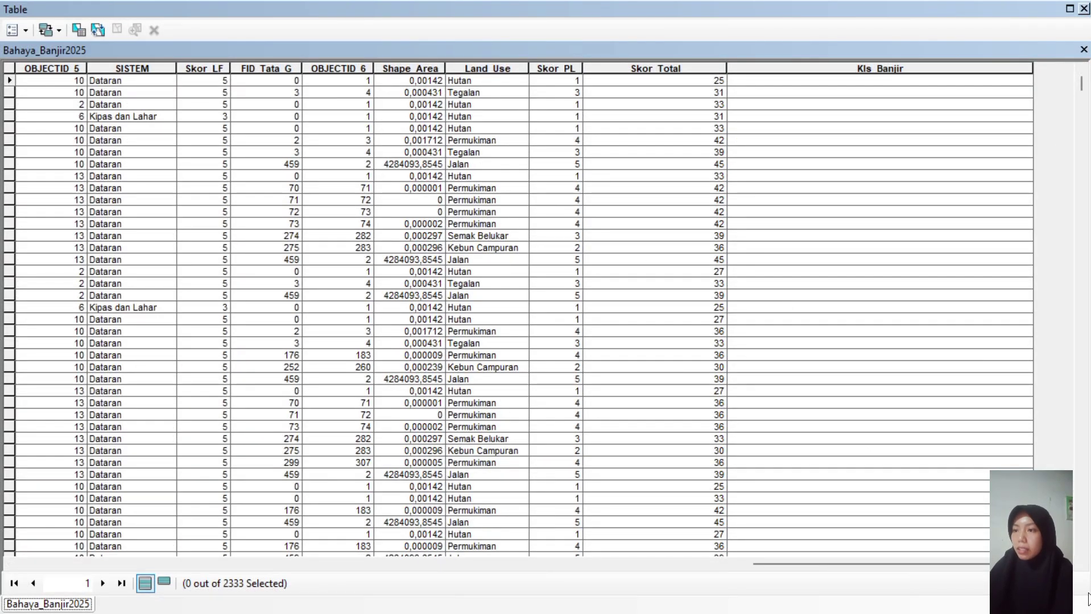
# Select records with "Skor_Total" <= 28.33 via Select by Attributes, giving 336 of 2333.
pyautogui.click(817, 69)
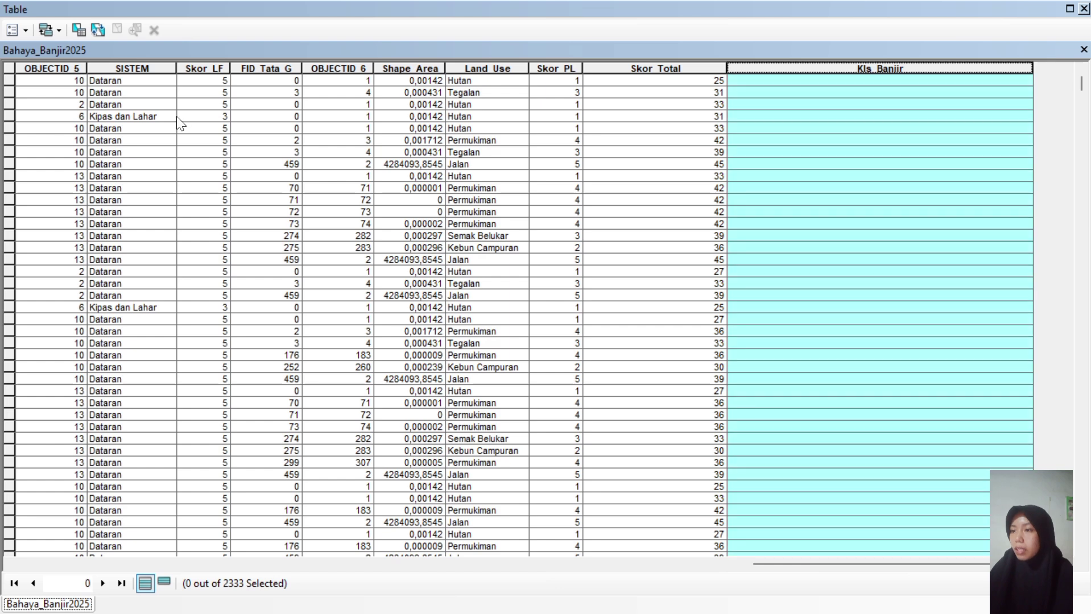
pyautogui.click(72, 34)
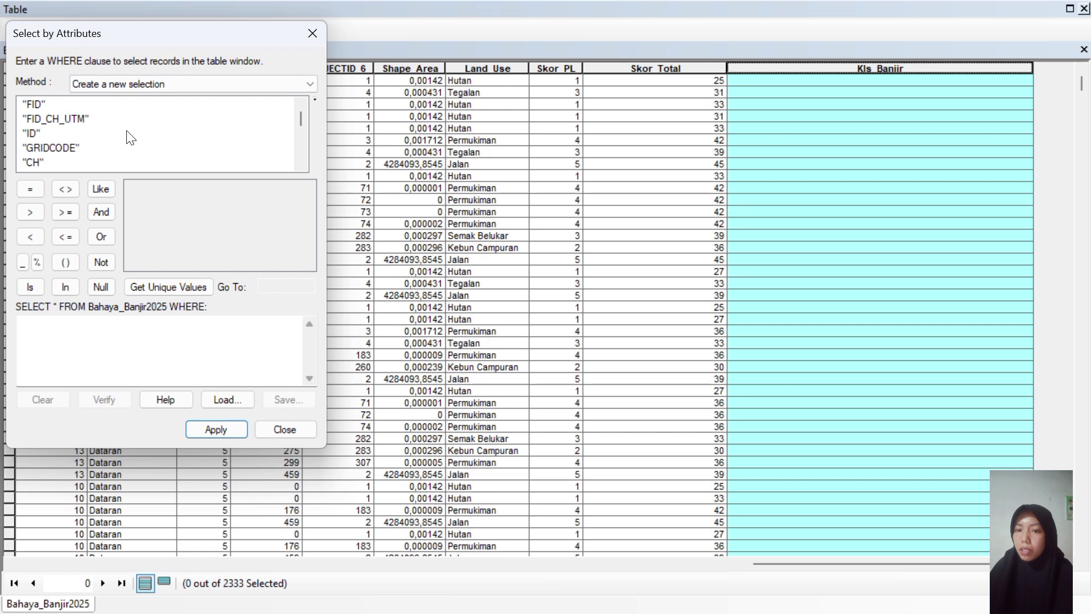
pyautogui.click(301, 165)
pyautogui.click(301, 164)
pyautogui.click(301, 165)
pyautogui.click(301, 164)
pyautogui.click(301, 165)
pyautogui.click(300, 164)
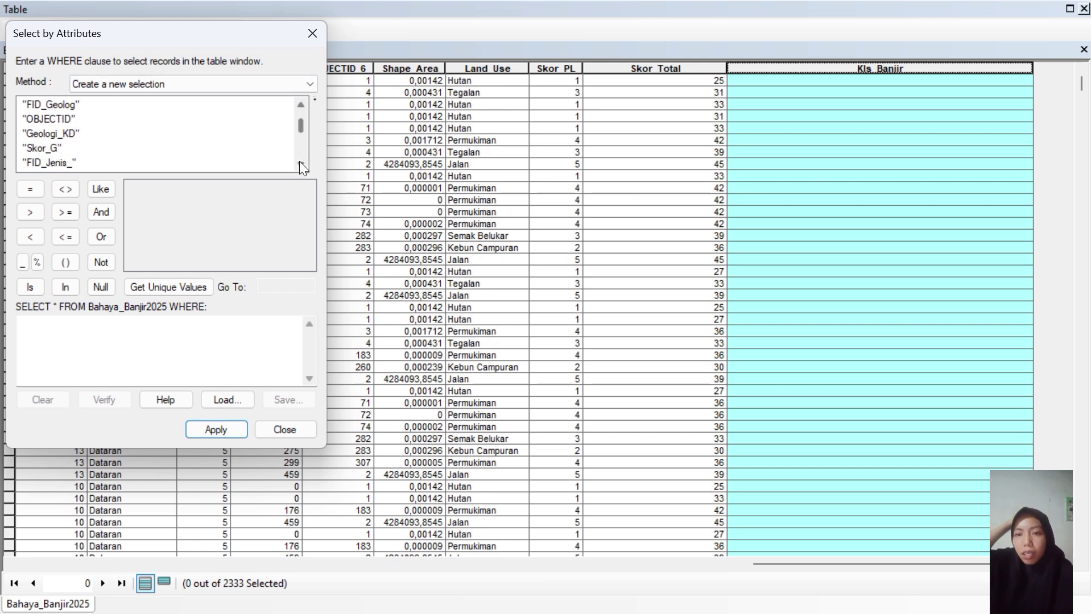
pyautogui.scroll(-4, 300, 123)
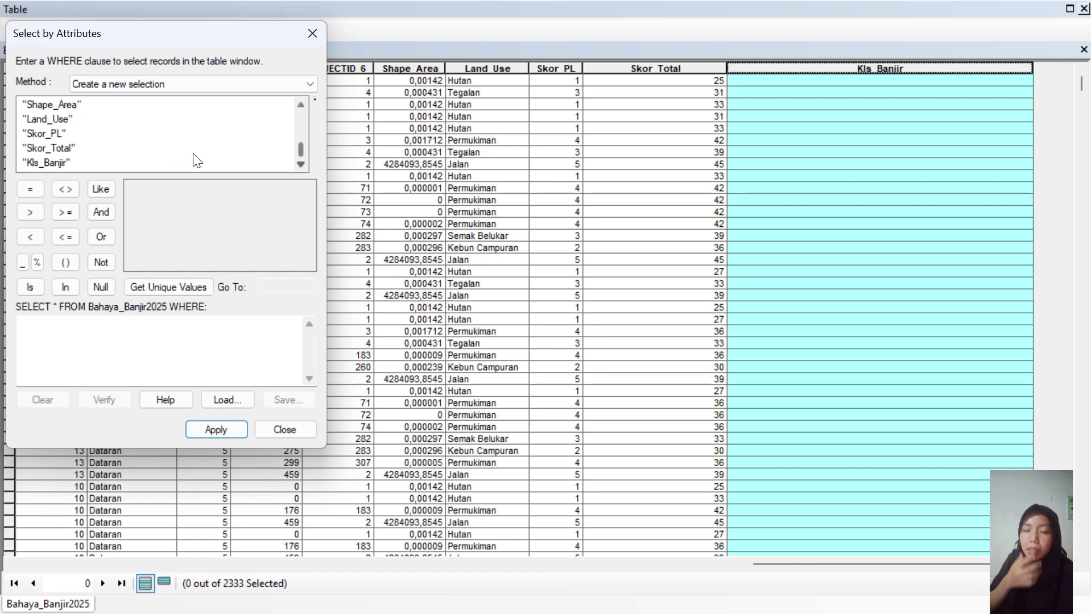
pyautogui.doubleClick(59, 151)
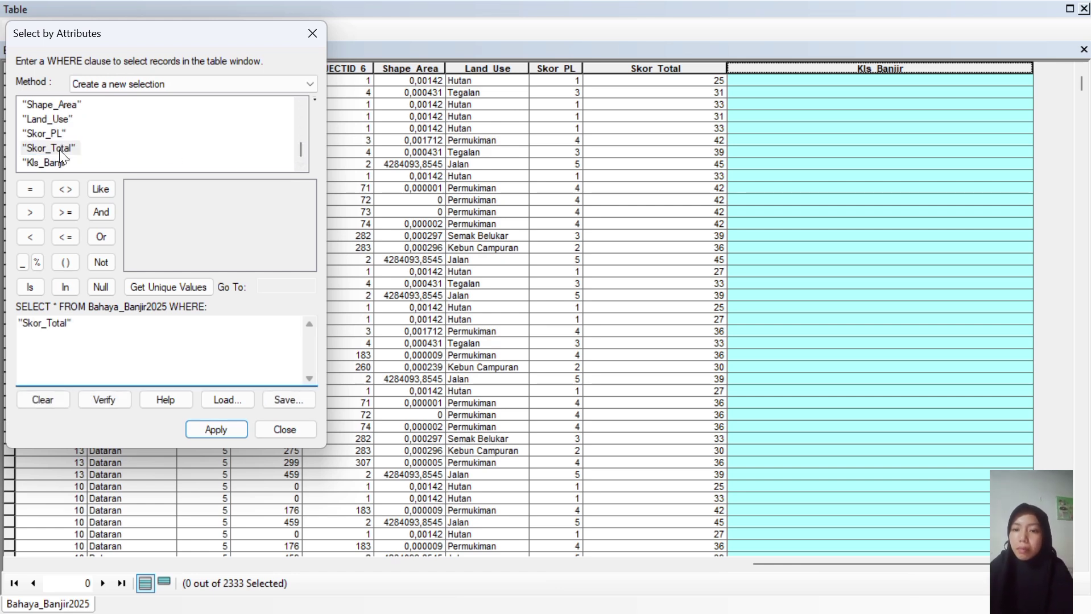
pyautogui.click(66, 237)
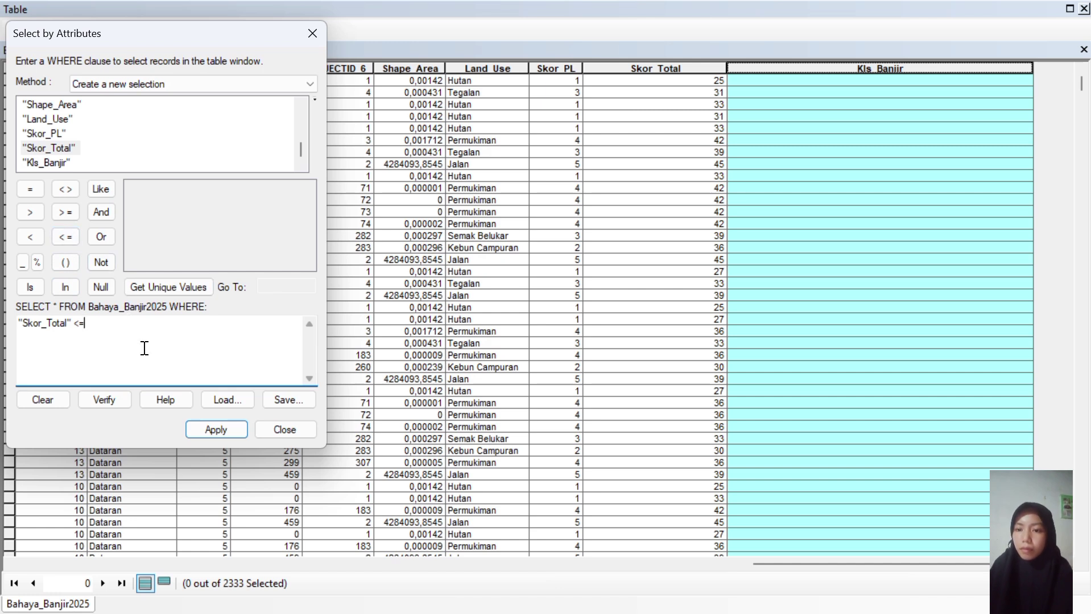
pyautogui.write('2')
pyautogui.write('33')
pyautogui.click(229, 436)
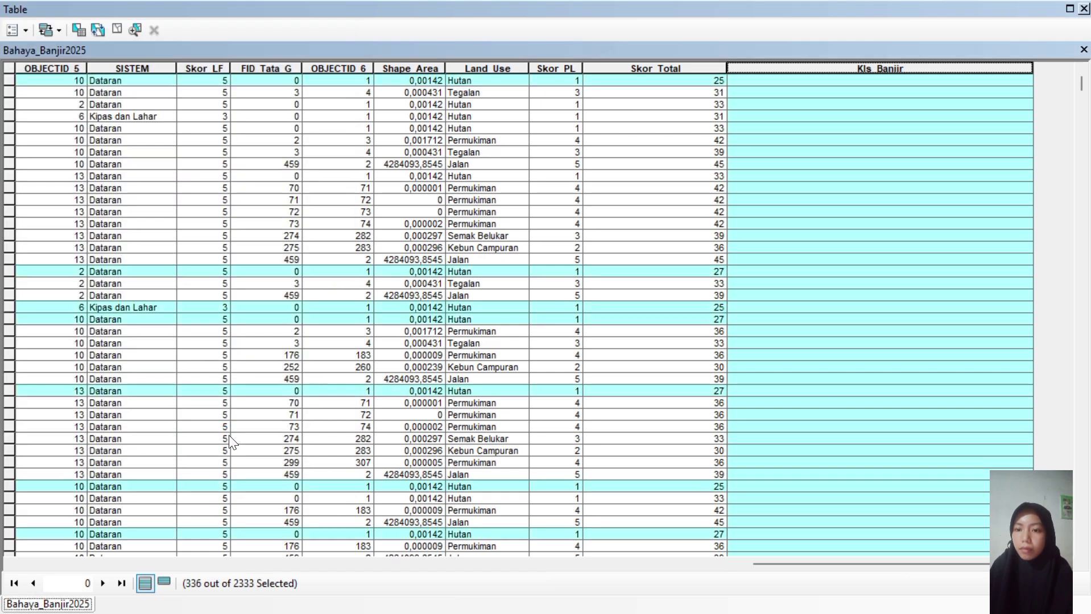
# Fill Kls_Banjir with "Aman" for the 336 selected records using the Field Calculator.
pyautogui.rightClick(749, 67)
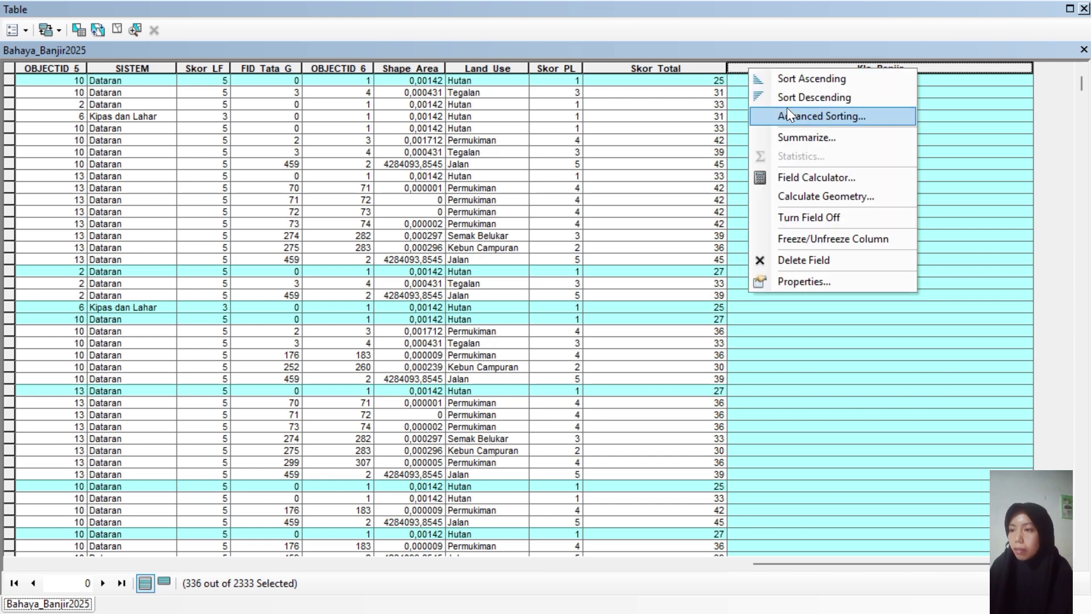
pyautogui.click(799, 176)
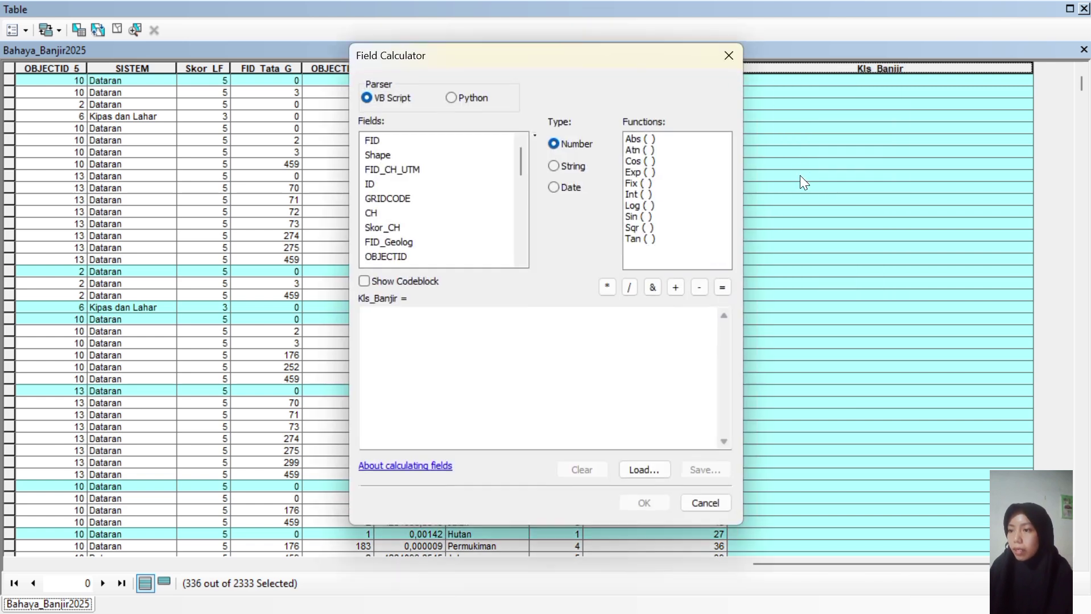
pyautogui.click(378, 323)
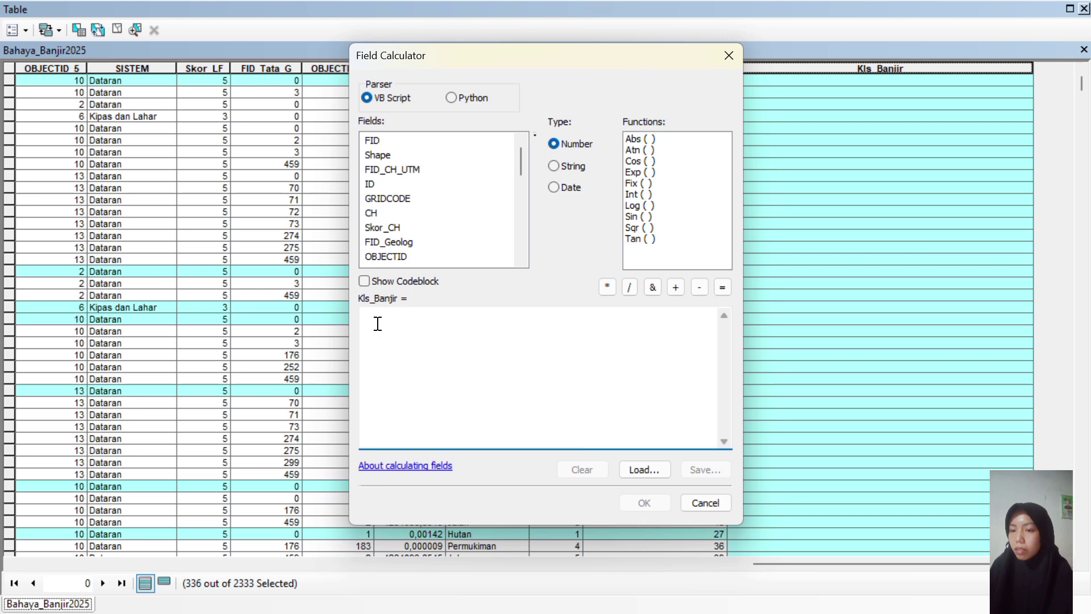
pyautogui.write('"')
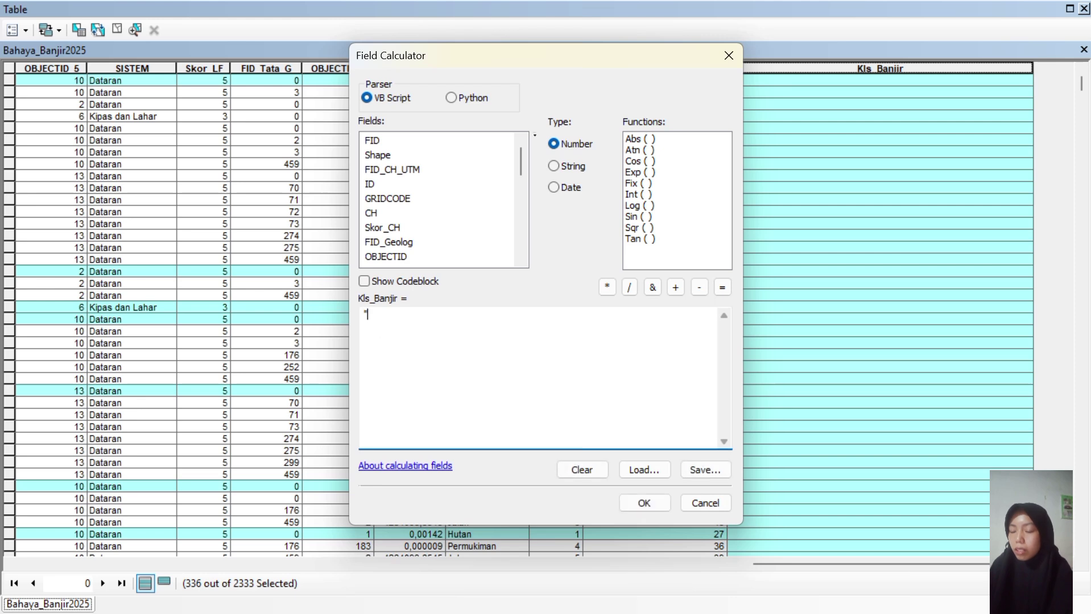
pyautogui.write('Aman')
pyautogui.click(642, 506)
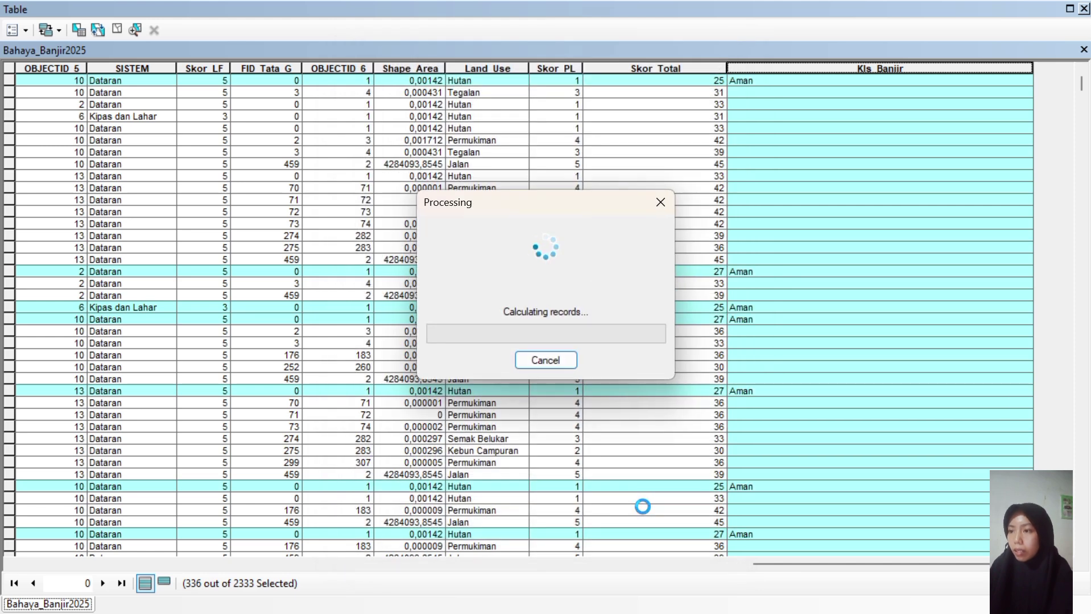
# Reopen Select by Attributes and rewrite the first condition as "Skor_Total" >= 28.33.
pyautogui.click(79, 32)
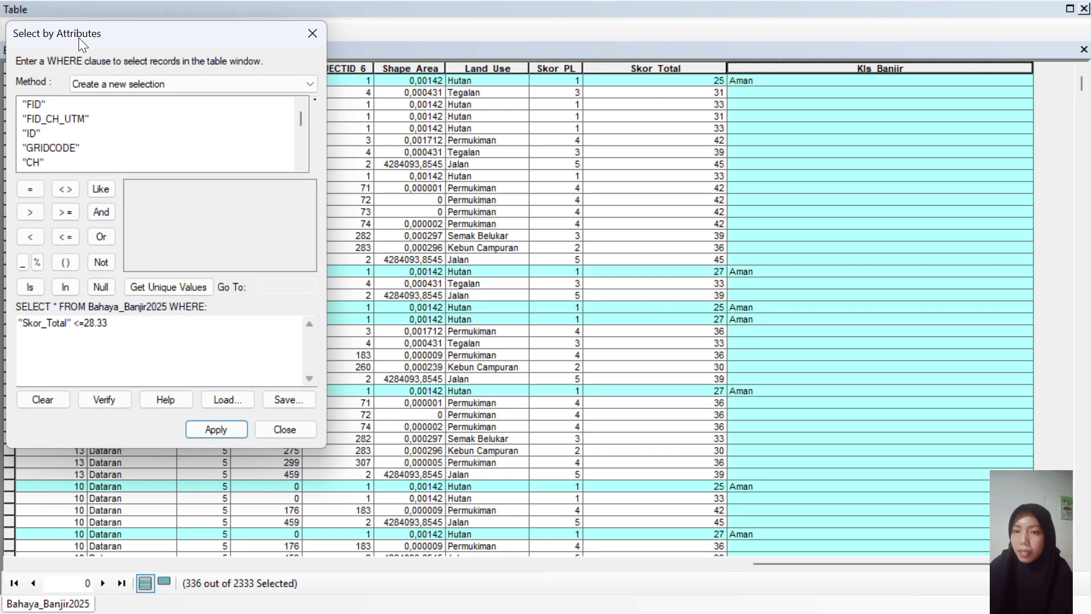
pyautogui.moveTo(301, 122); pyautogui.dragTo(311, 220)
pyautogui.moveTo(300, 125); pyautogui.dragTo(301, 158)
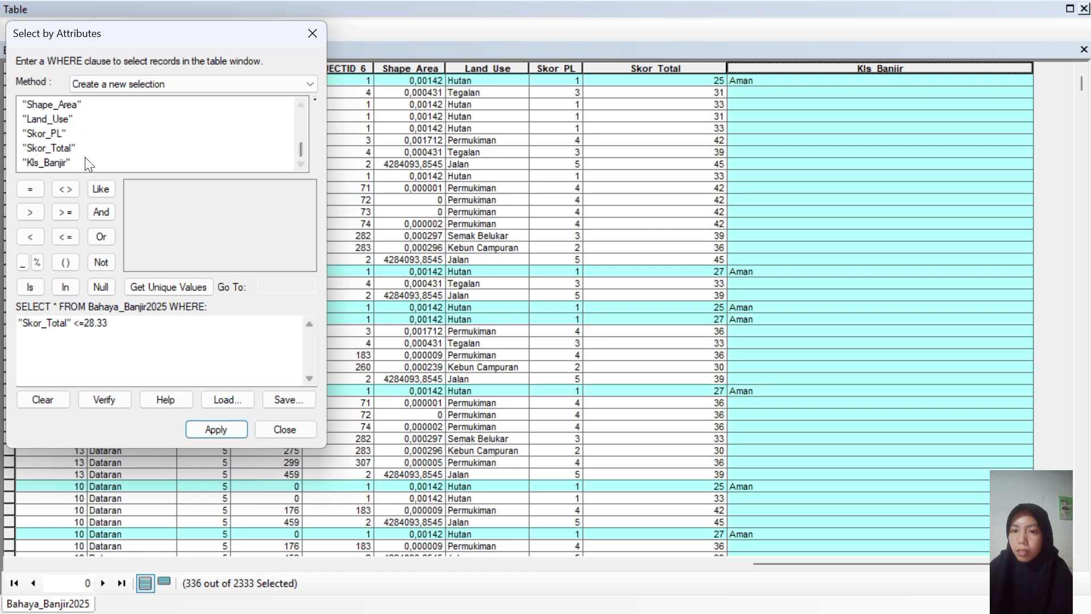
pyautogui.click(67, 148)
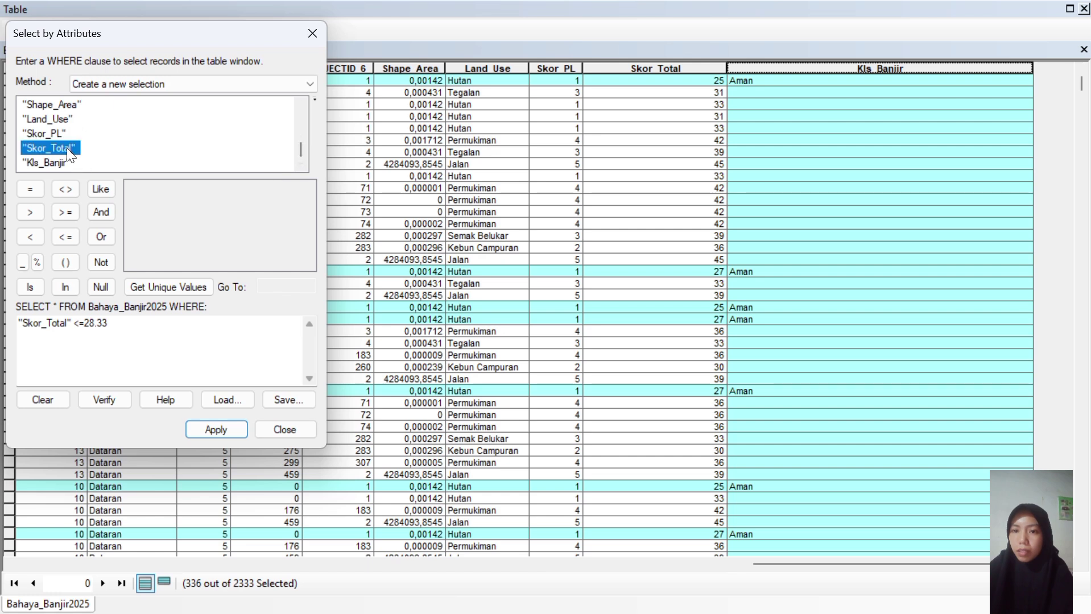
pyautogui.click(113, 322)
pyautogui.press('BackSpace')
pyautogui.press('BackSpace')
pyautogui.press('BackSpace')
pyautogui.press('BackSpace')
pyautogui.press('BackSpace')
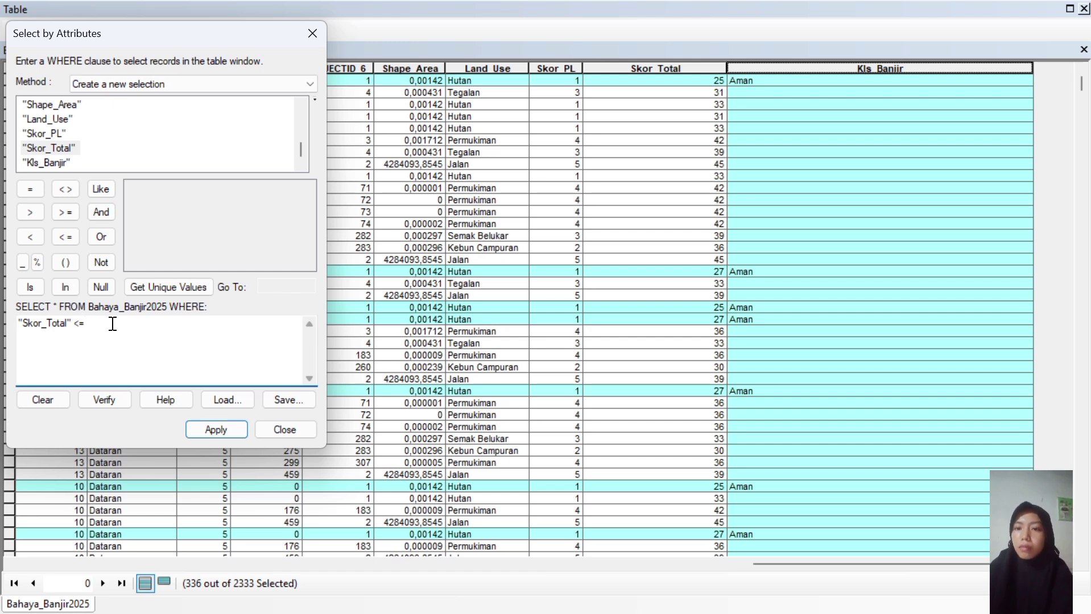
pyautogui.press('BackSpace')
pyautogui.press('BackSpace')
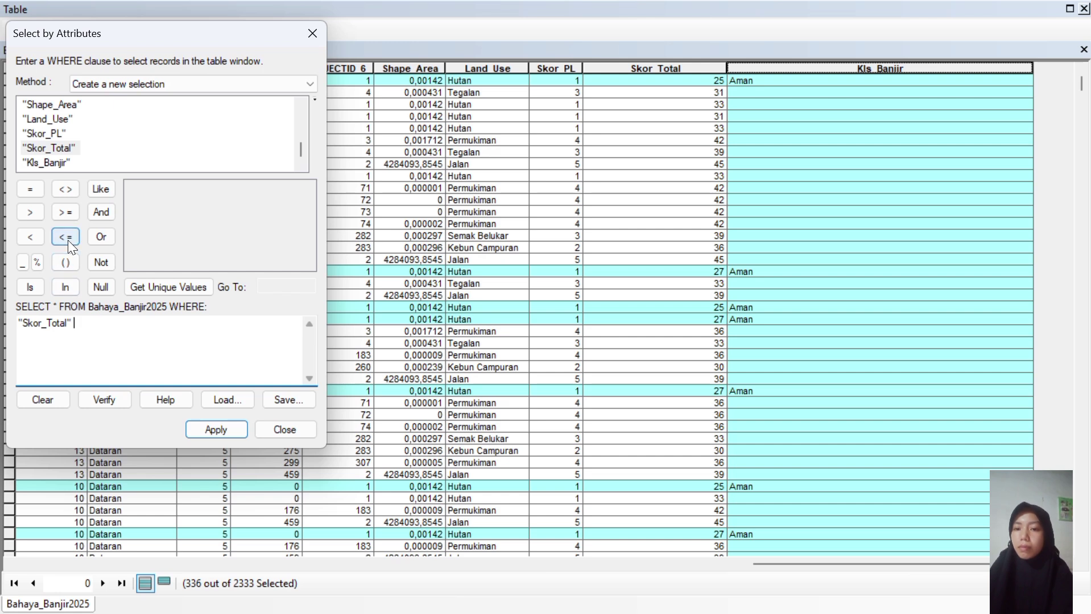
pyautogui.click(65, 236)
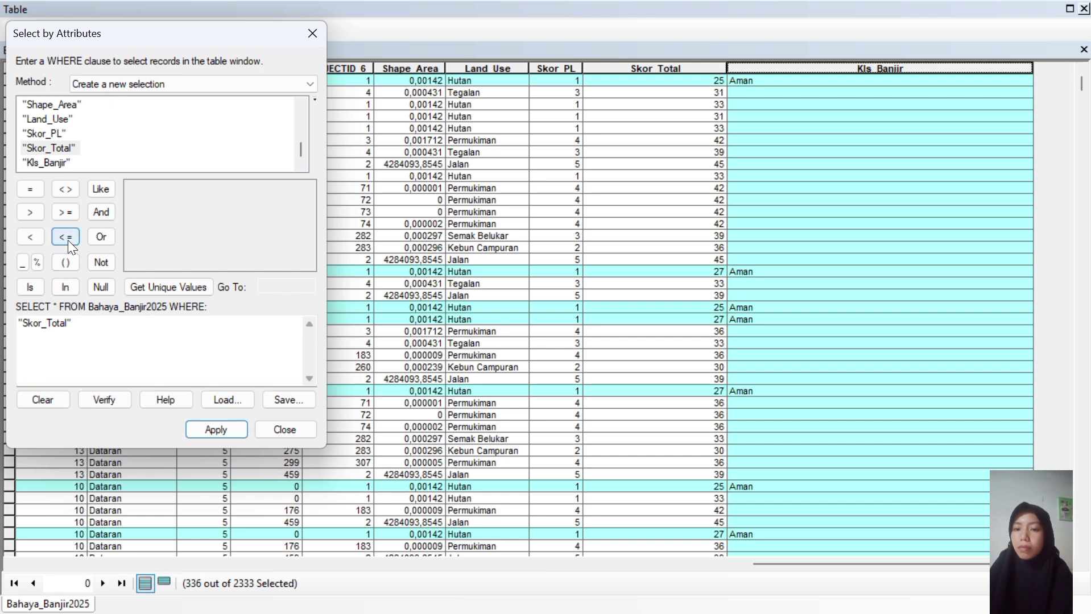
pyautogui.press('BackSpace')
pyautogui.press('BackSpace')
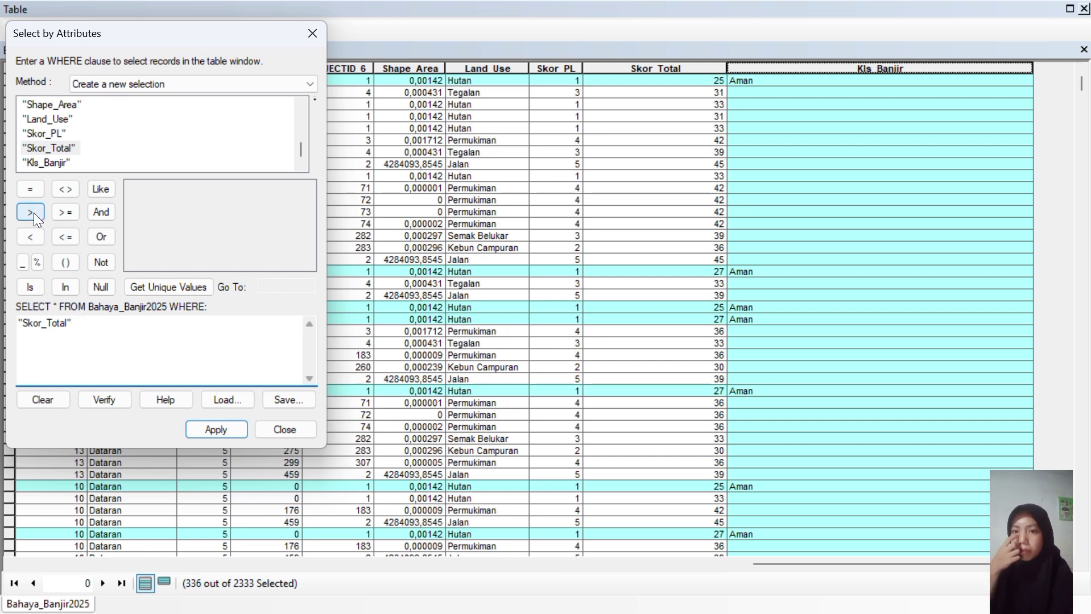
pyautogui.click(33, 214)
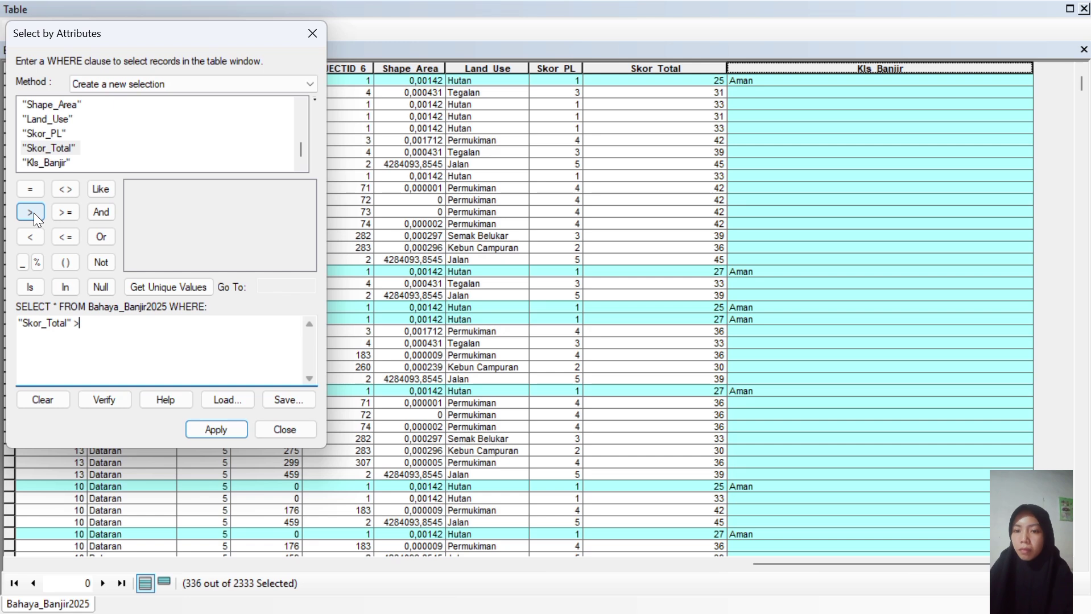
pyautogui.press('BackSpace')
pyautogui.click(65, 215)
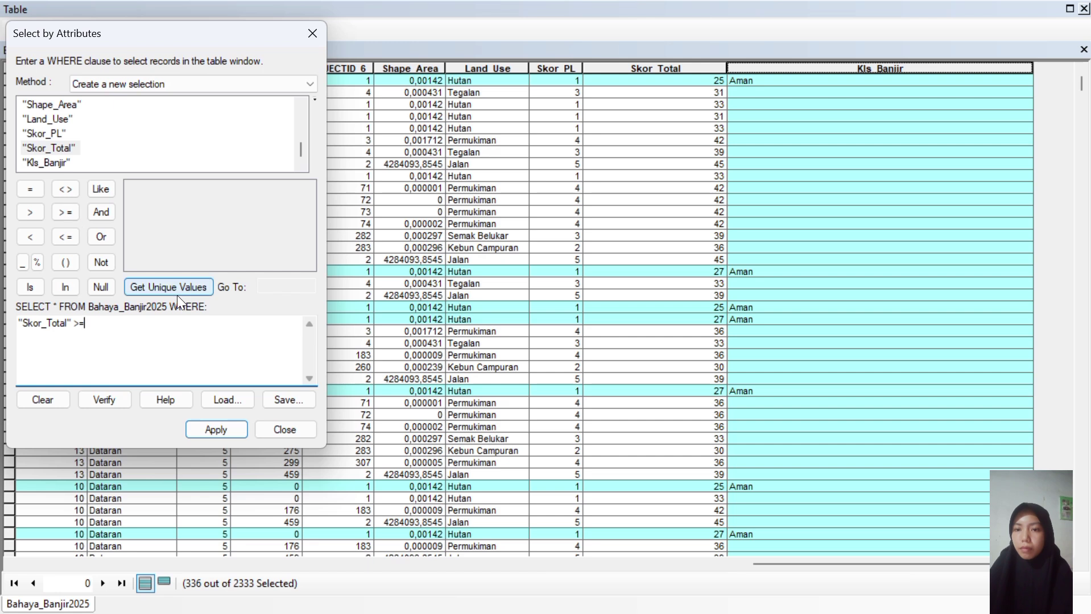
pyautogui.write('28')
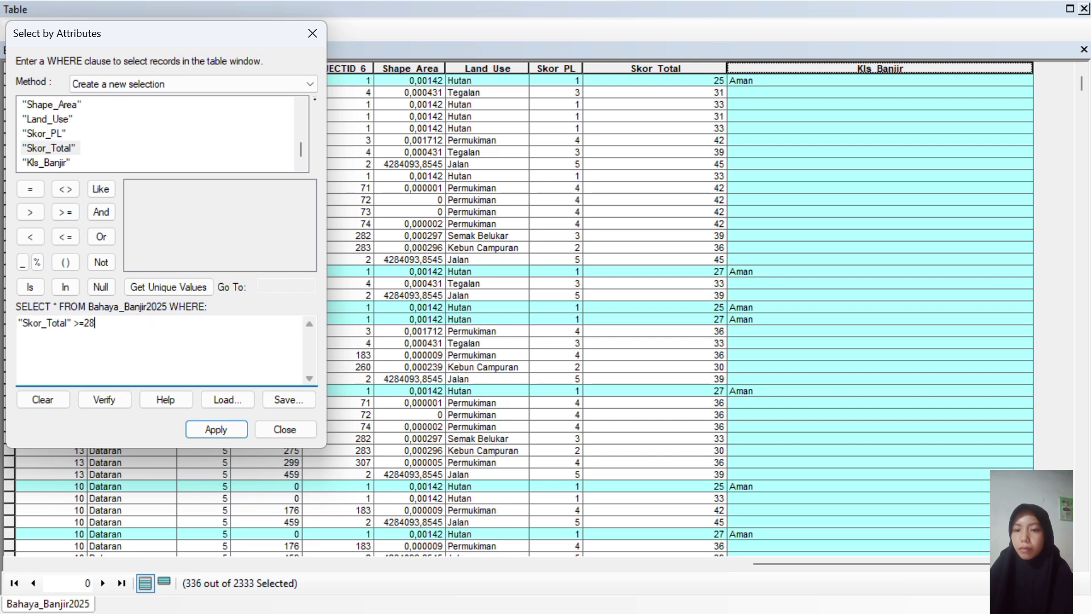
pyautogui.write('.33')
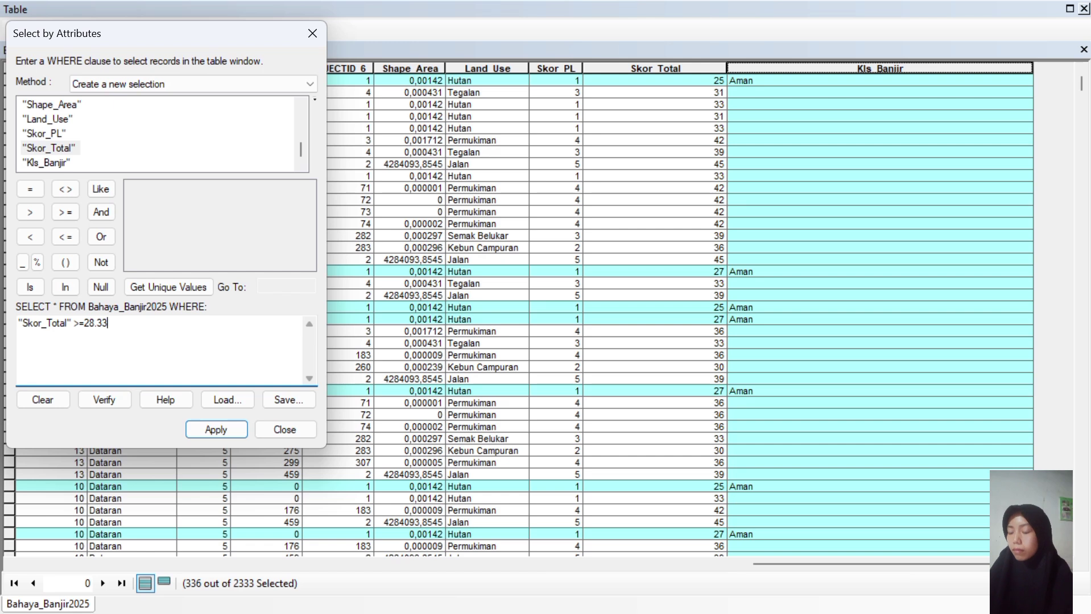
# Add AND "Skor_Total" <= 38.67 and apply, selecting 1214 of 2333 records.
pyautogui.click(100, 212)
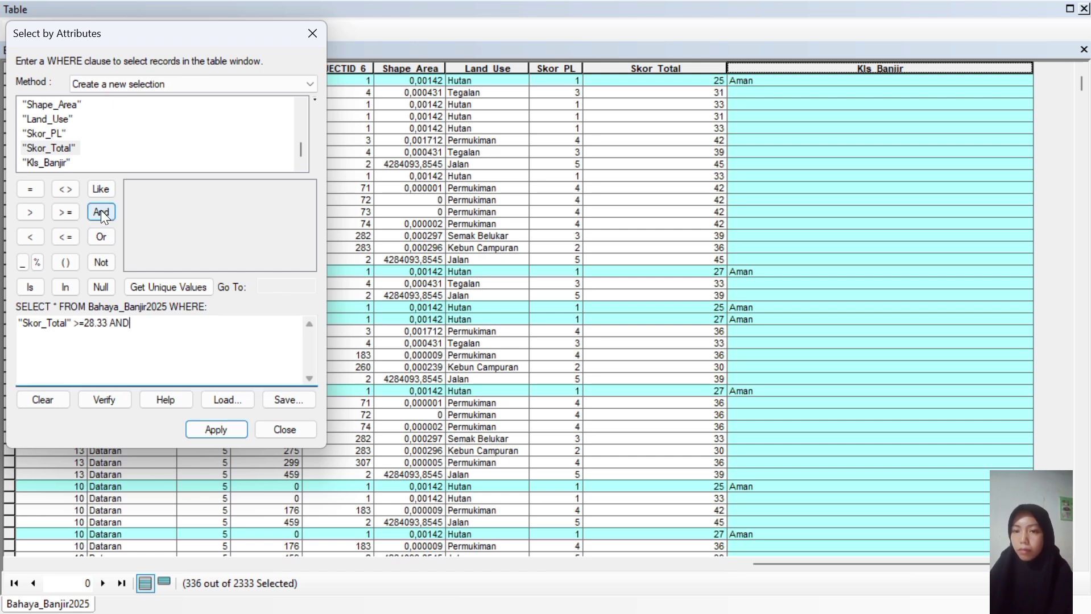
pyautogui.doubleClick(66, 148)
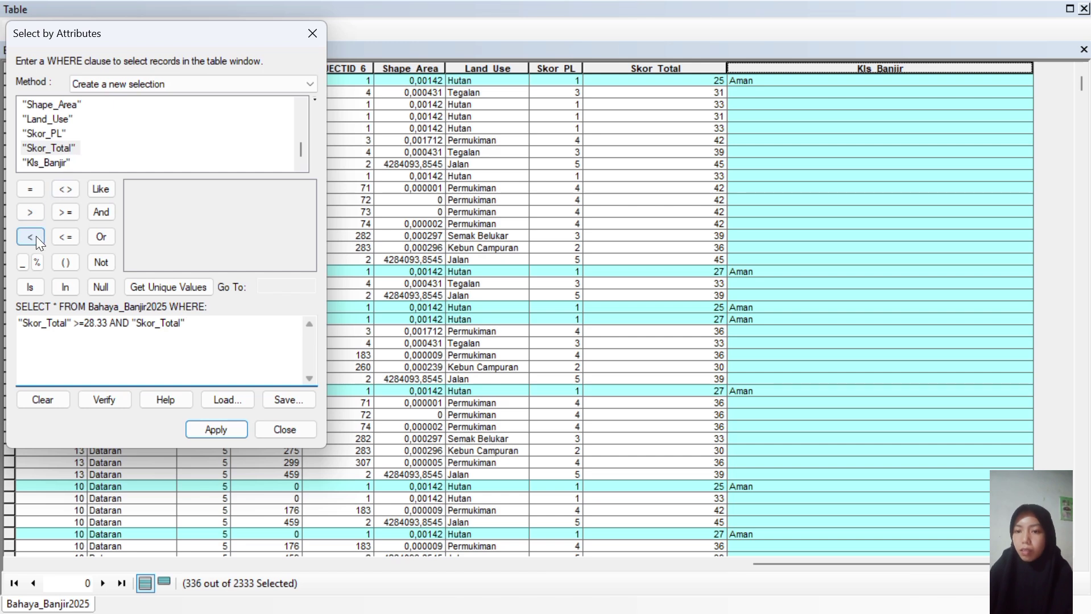
pyautogui.click(64, 237)
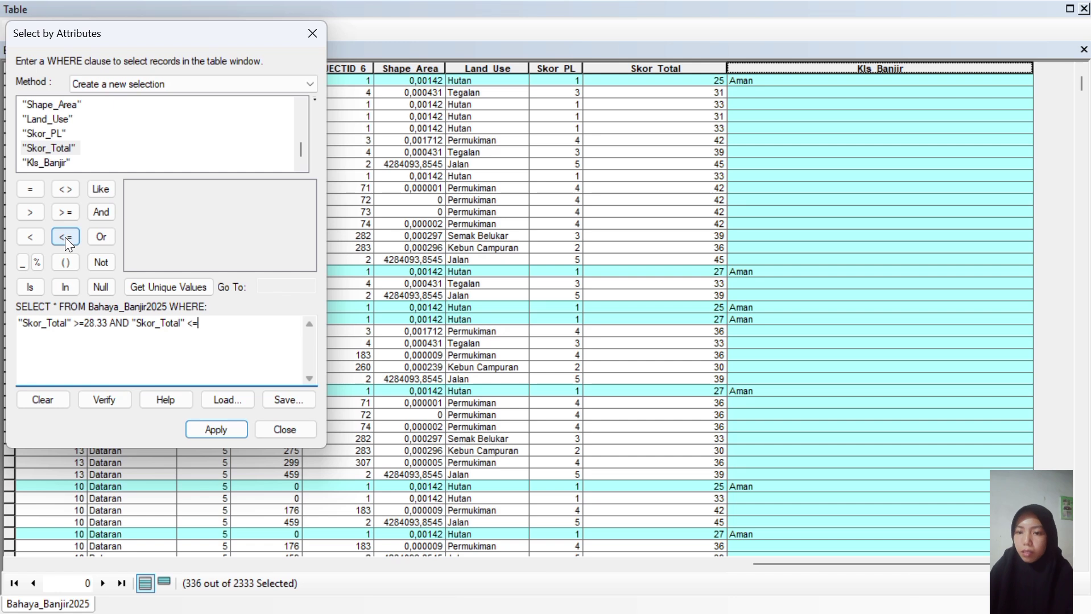
pyautogui.write('38.67')
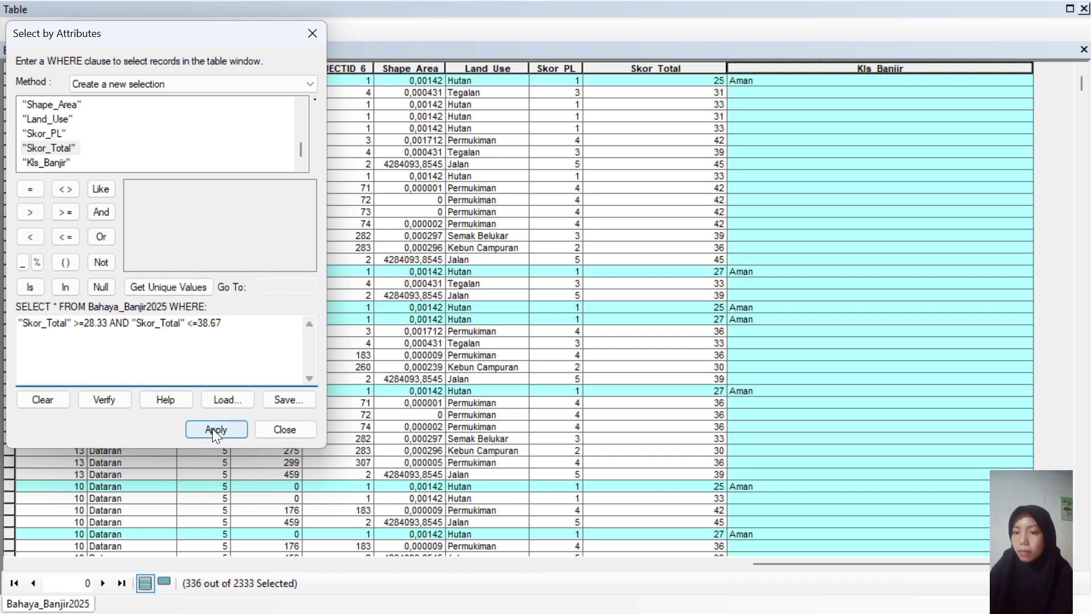
pyautogui.click(214, 429)
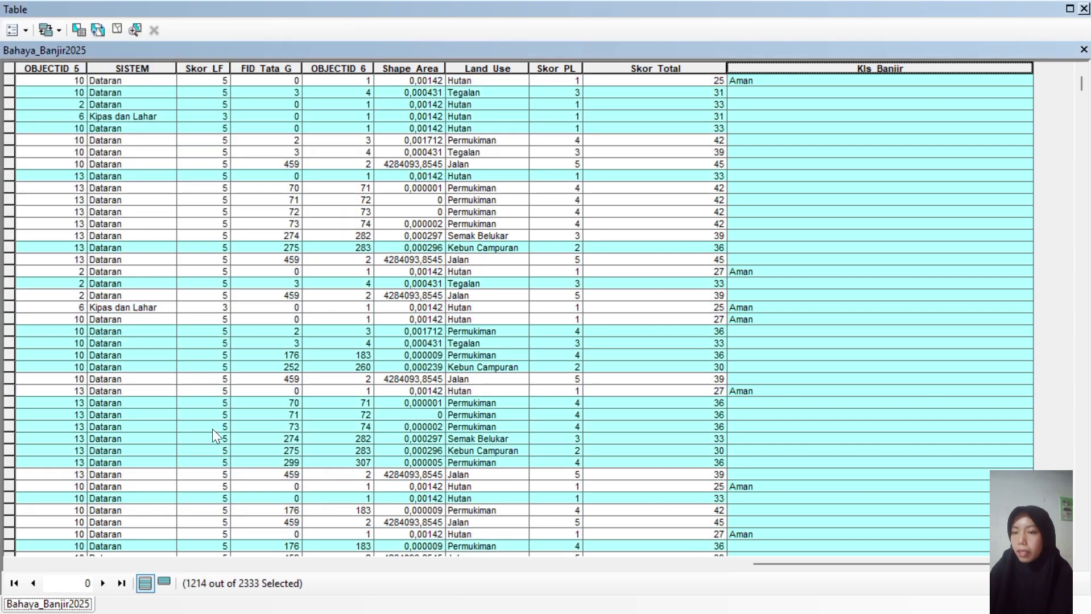
# Use Field Calculator to set Kls_Banjir to "Potensi Banjir" for the 1214 selected records.
pyautogui.rightClick(768, 65)
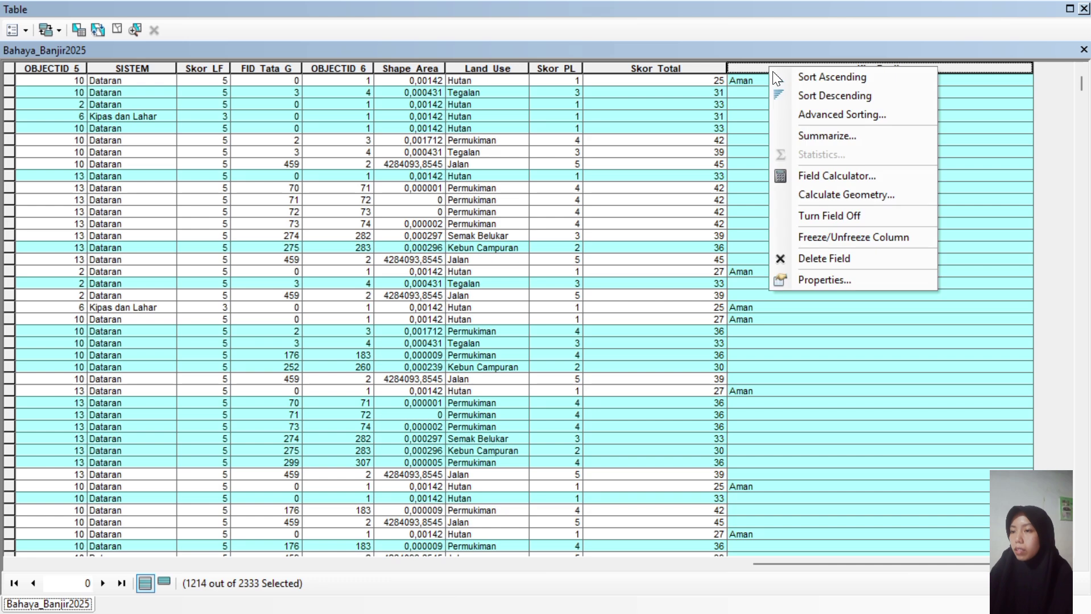
pyautogui.click(830, 176)
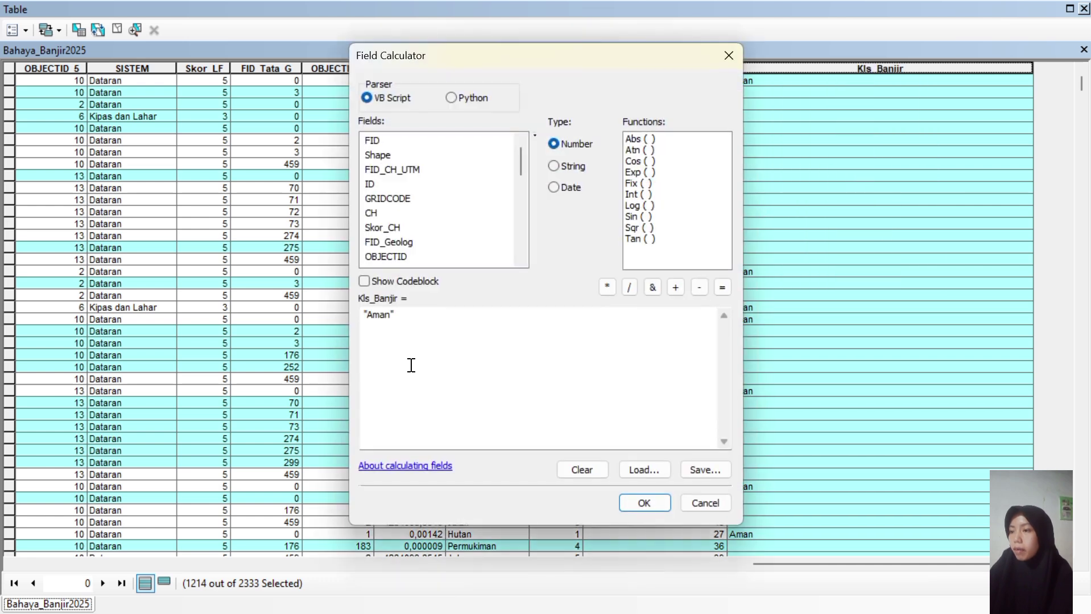
pyautogui.click(392, 314)
pyautogui.press('BackSpace')
pyautogui.press('BackSpace')
pyautogui.press('BackSpace')
pyautogui.press('BackSpace')
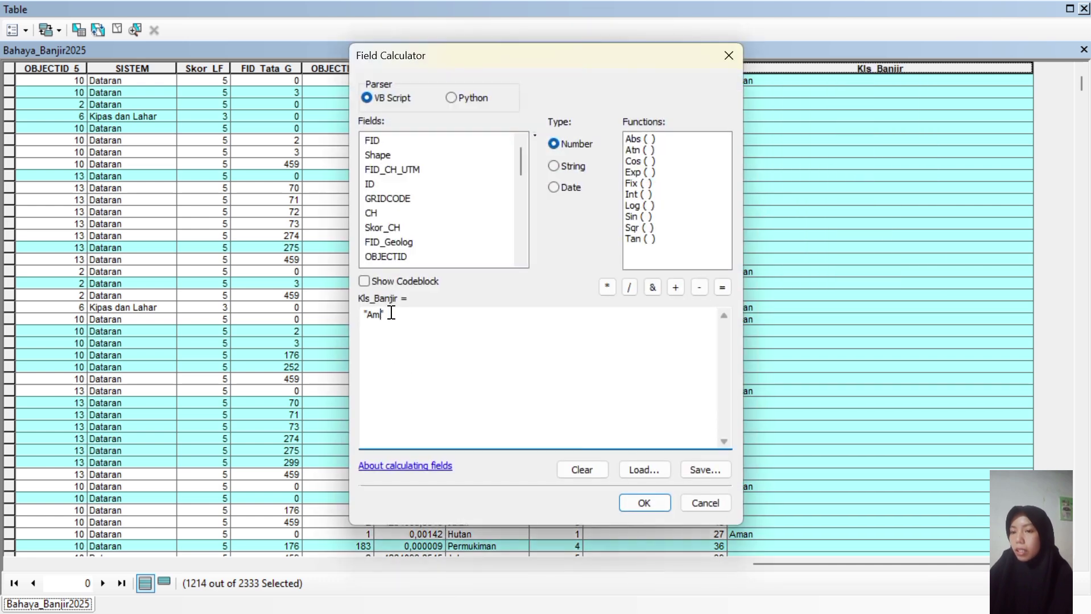
pyautogui.write('Potensi')
pyautogui.write(' Banji')
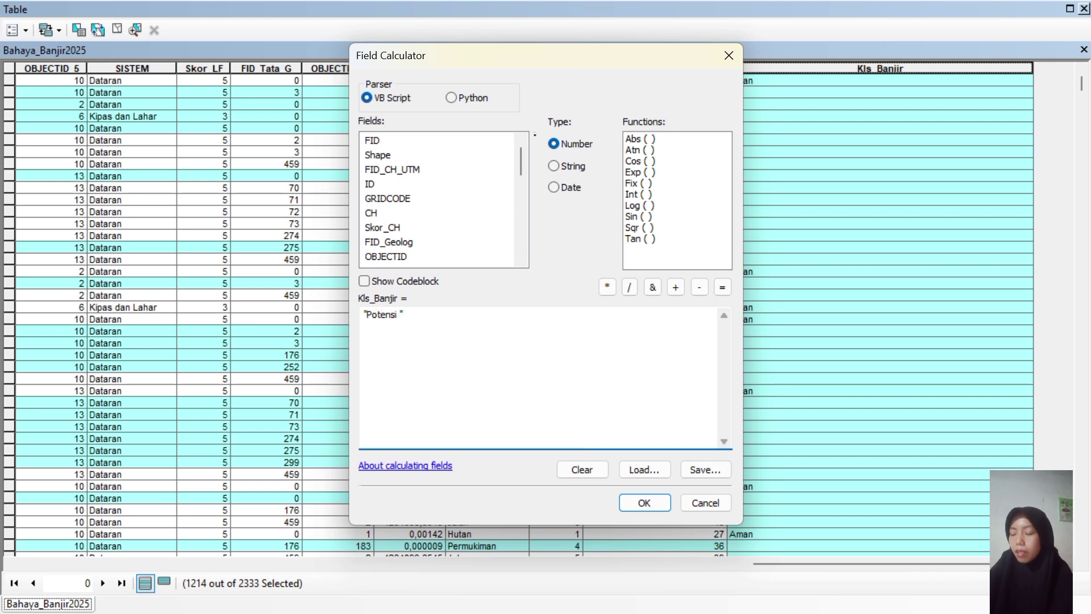
pyautogui.write('r')
pyautogui.click(625, 506)
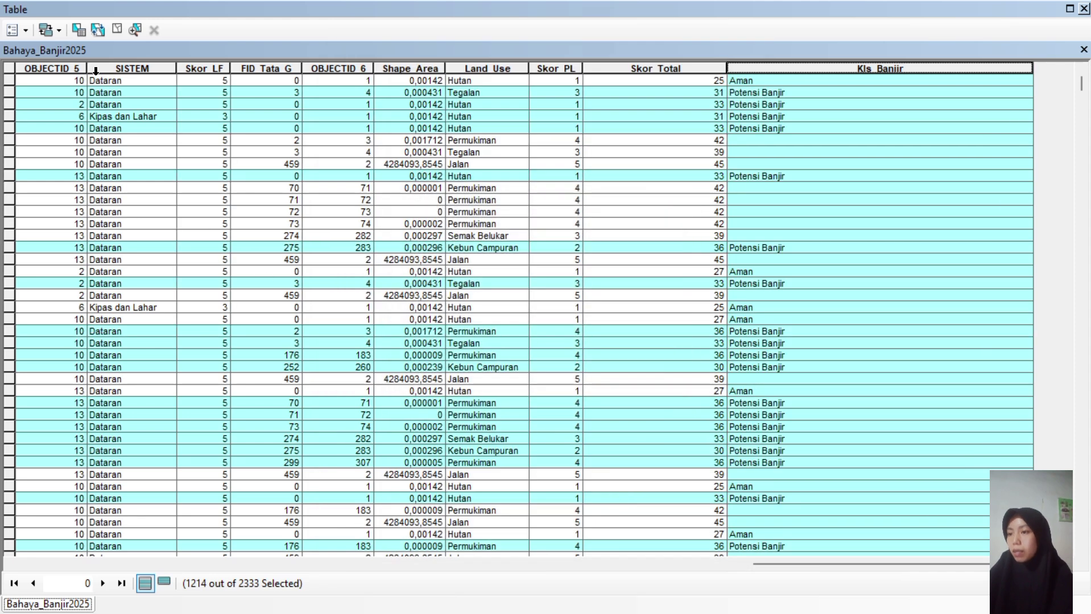
pyautogui.click(81, 36)
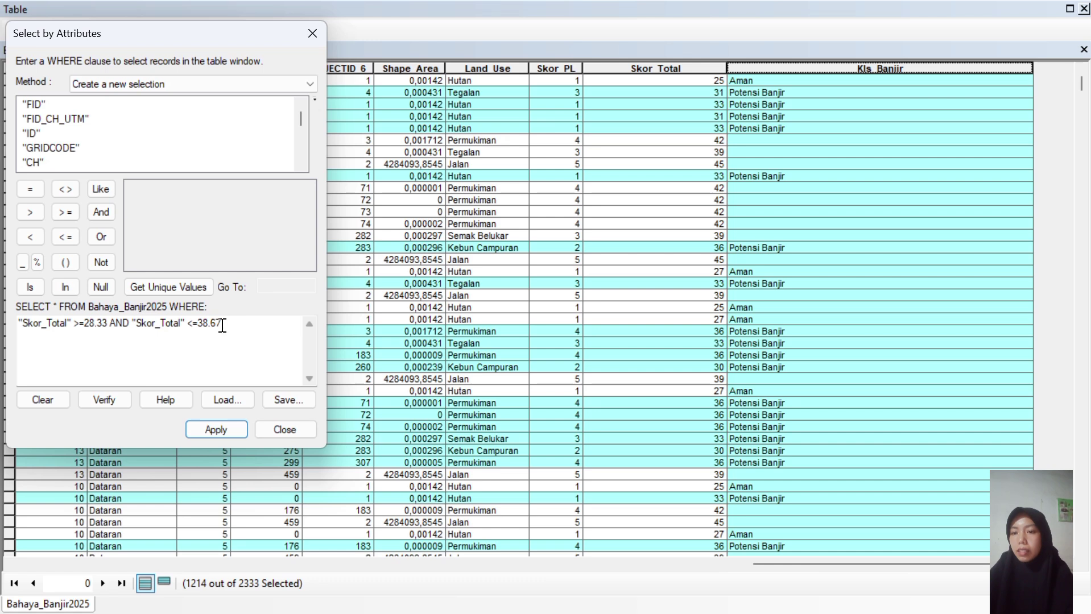
# Replace the query with "Skor_Total" >= 38.67 and apply it, selecting 783 records.
pyautogui.moveTo(223, 325); pyautogui.dragTo(19, 336)
pyautogui.press('Delete')
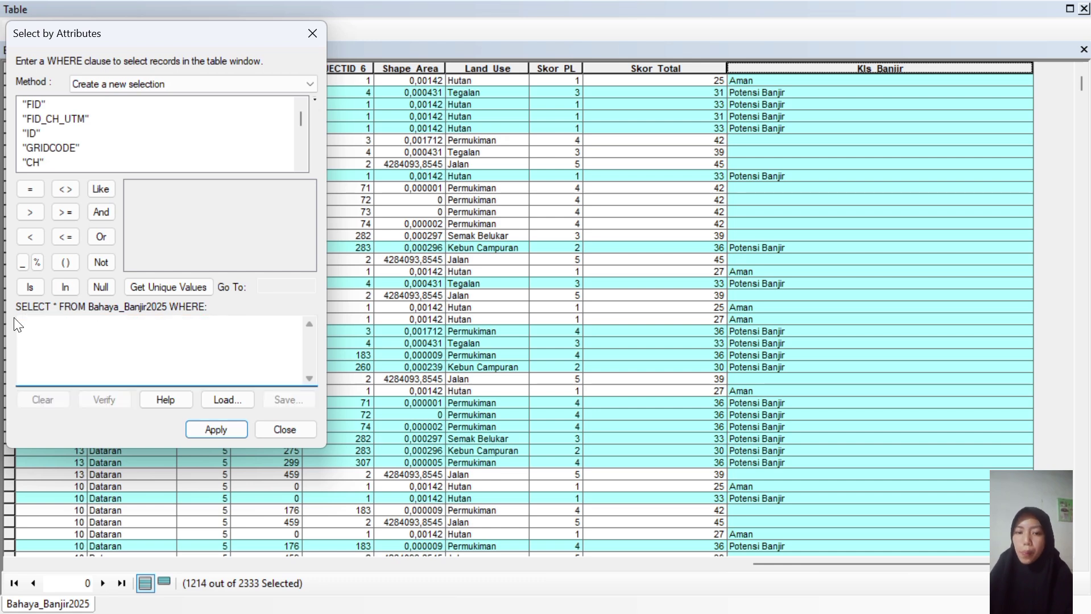
pyautogui.moveTo(301, 120); pyautogui.dragTo(302, 152)
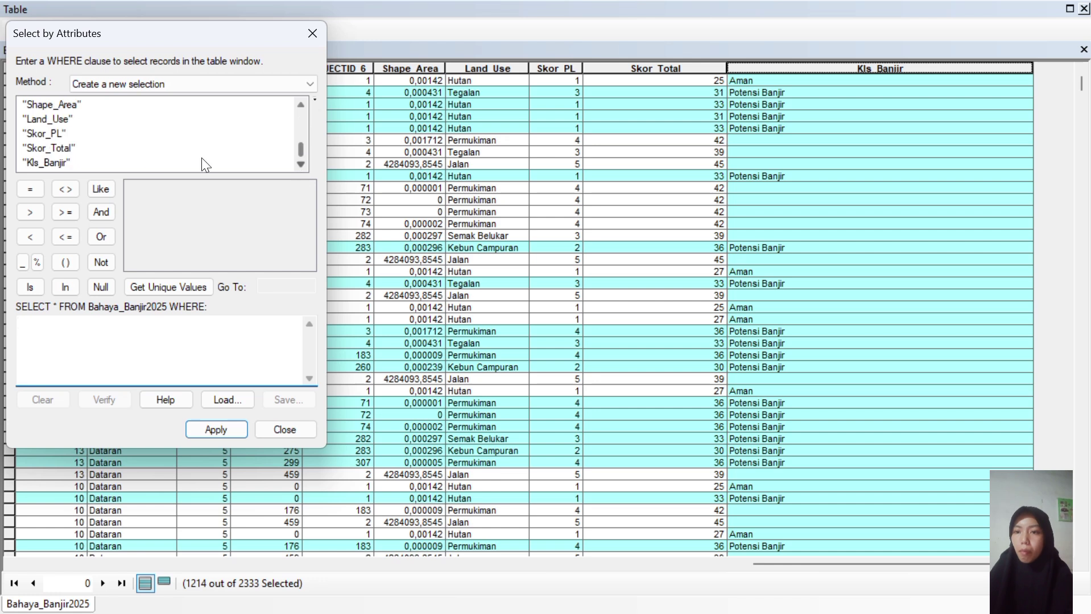
pyautogui.doubleClick(63, 149)
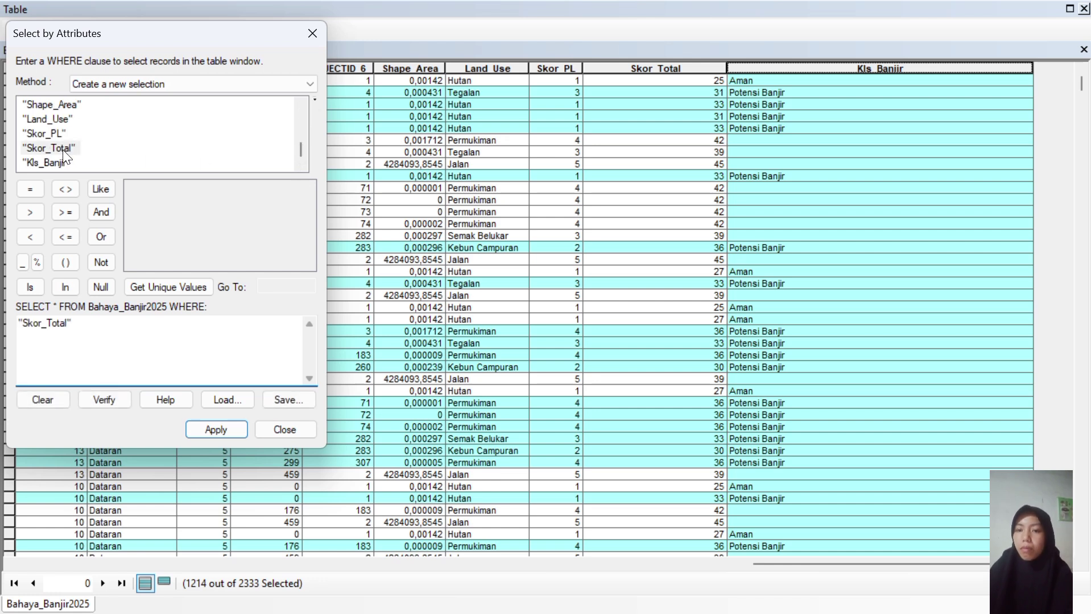
pyautogui.click(57, 213)
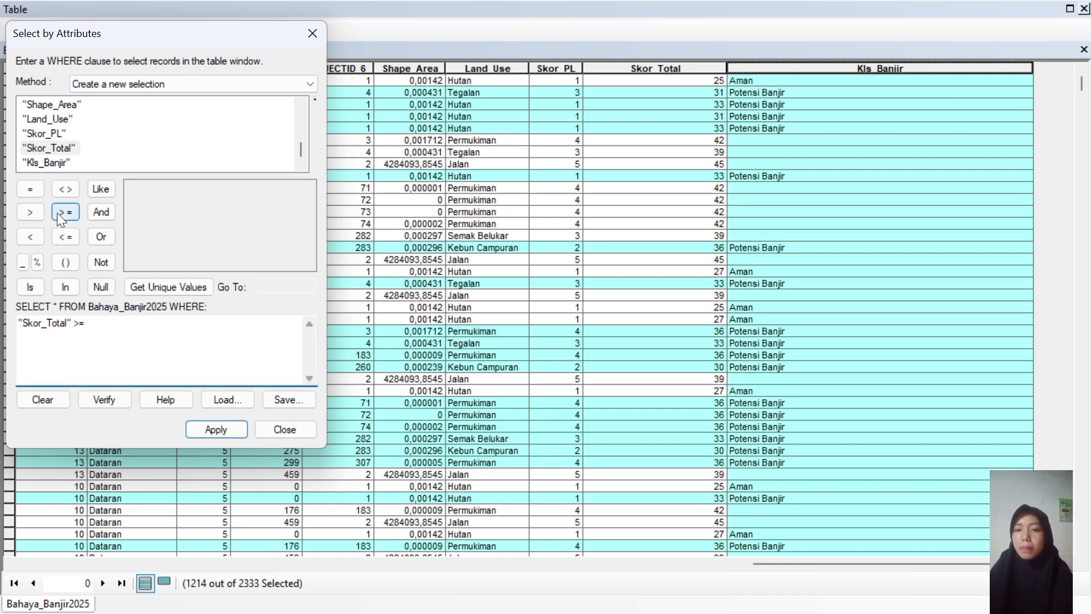
pyautogui.write('38.67')
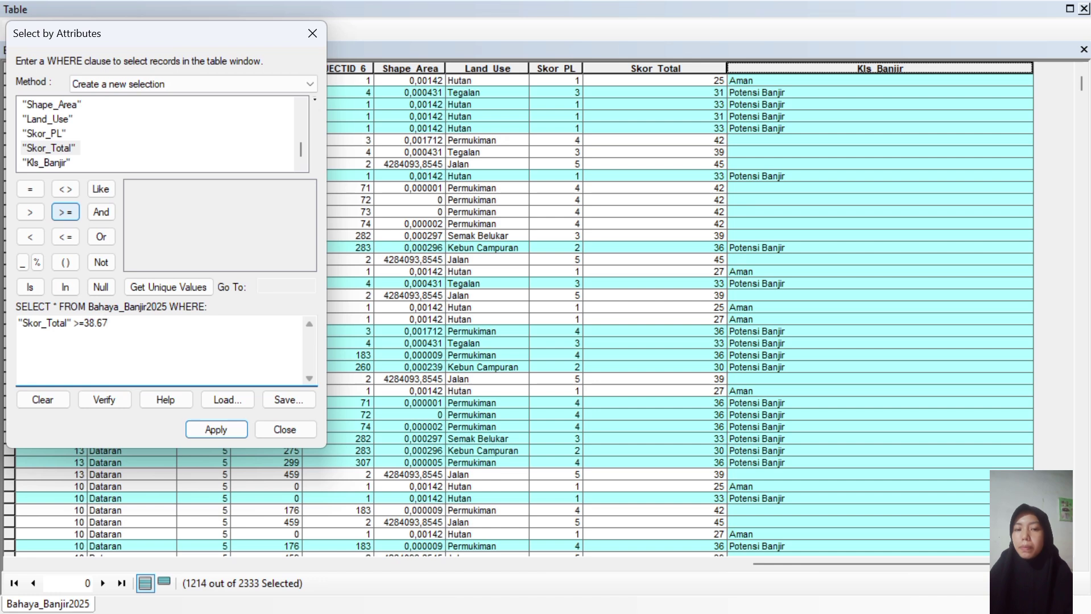
pyautogui.click(228, 434)
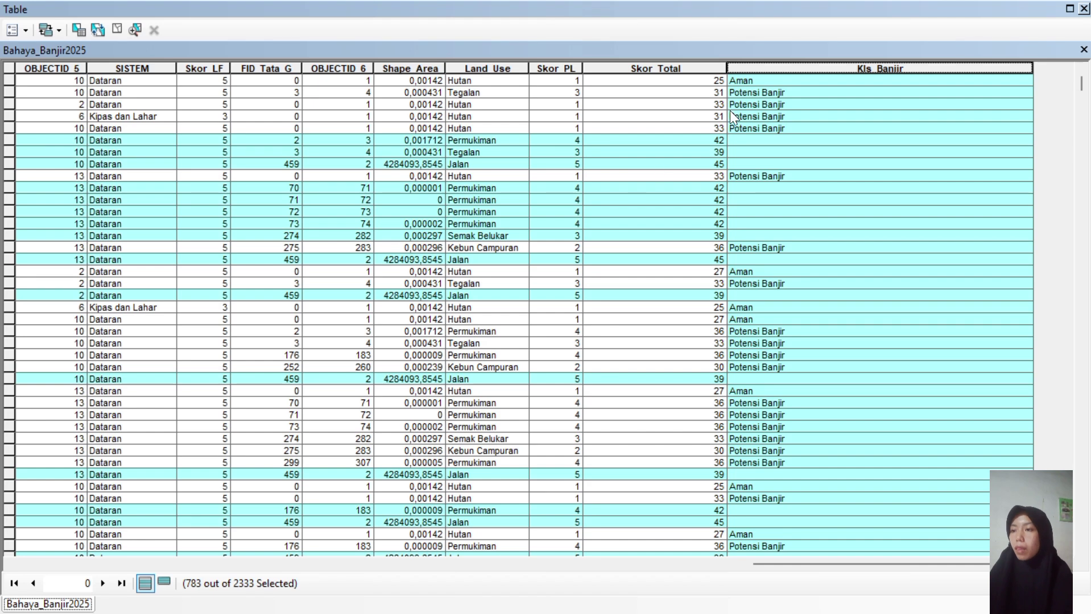
# Use Field Calculator to set Kls_Banjir to "Rawan Banjir" for the 783 selected records.
pyautogui.rightClick(761, 65)
pyautogui.click(831, 171)
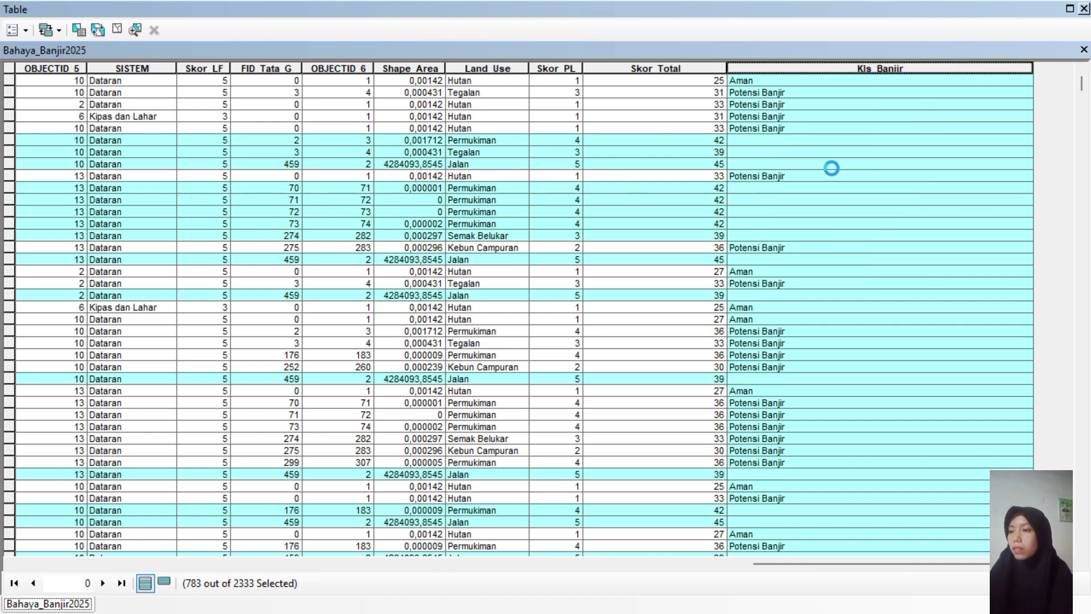
pyautogui.click(422, 315)
pyautogui.press('BackSpace')
pyautogui.press('BackSpace')
pyautogui.press('BackSpace')
pyautogui.press('BackSpace')
pyautogui.press('BackSpace')
pyautogui.press('BackSpace')
pyautogui.press('BackSpace')
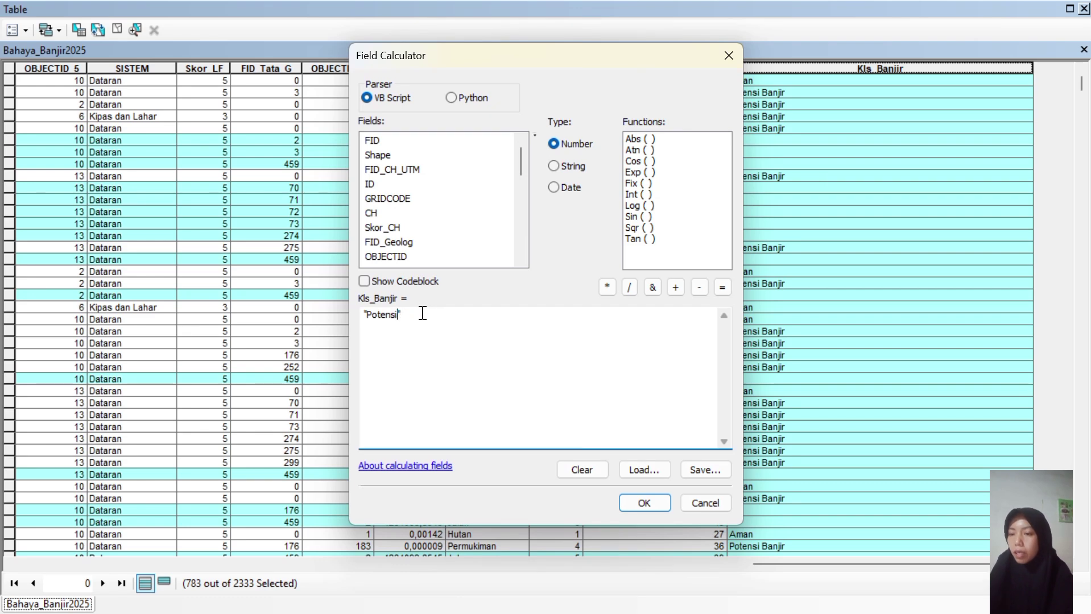
pyautogui.press('BackSpace')
pyautogui.press('BackSpace')
pyautogui.press('BackSpace')
pyautogui.press('BackSpace')
pyautogui.press('BackSpace')
pyautogui.press('BackSpace')
pyautogui.press('BackSpace')
pyautogui.write('Rawan Banjir')
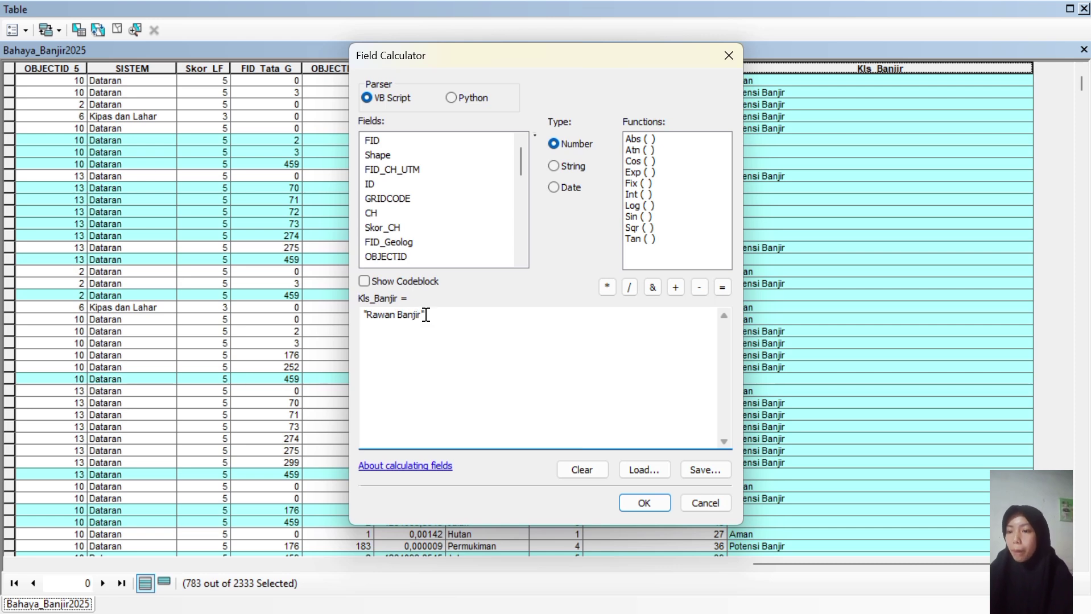
pyautogui.click(642, 503)
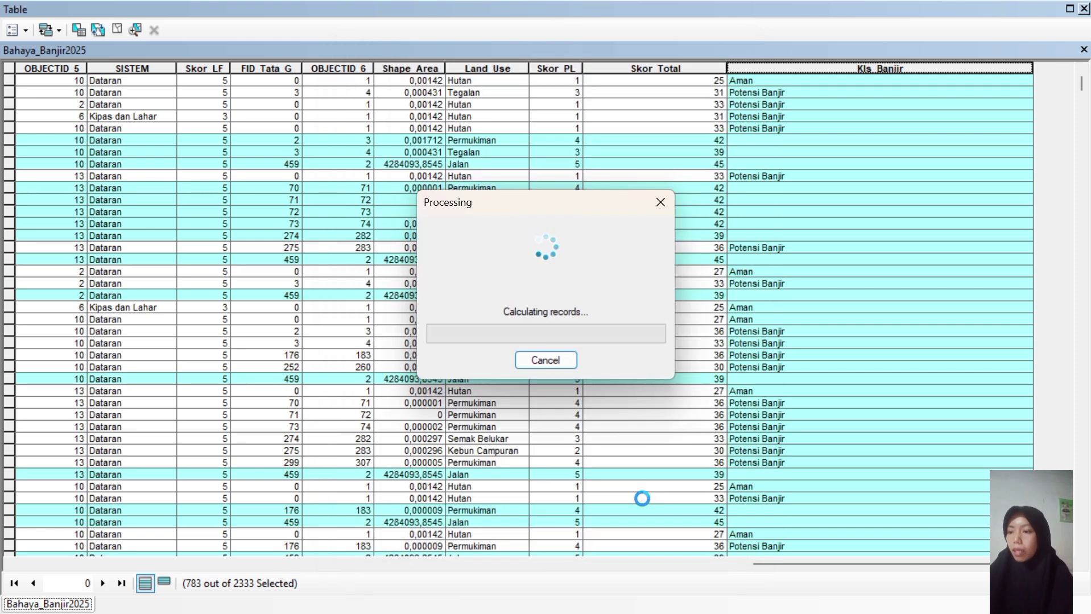
# Check the table and clear the record selection.
pyautogui.scroll(-10, 642, 500)
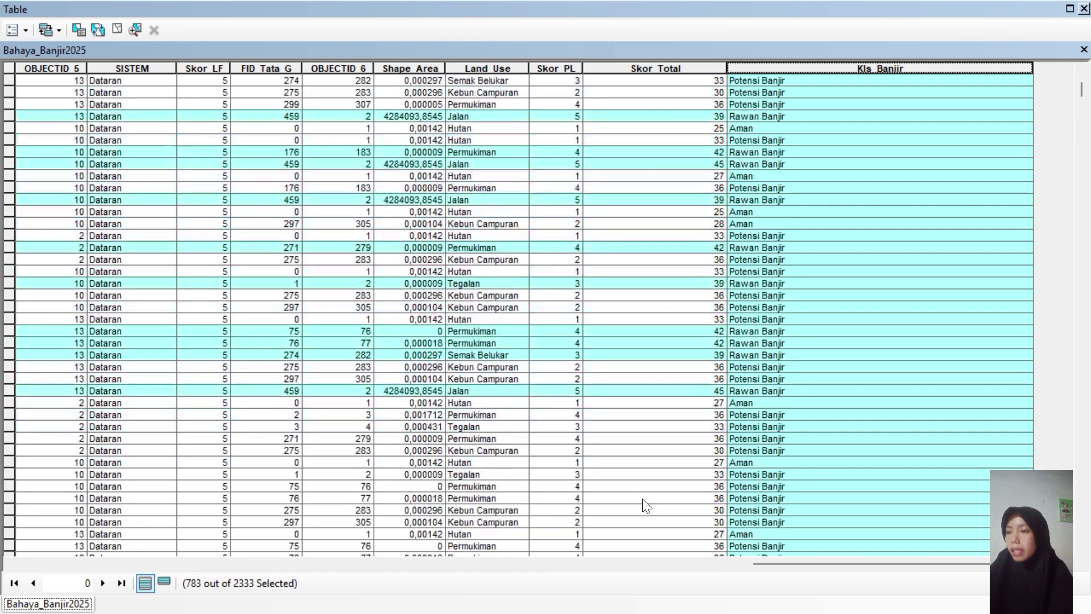
pyautogui.scroll(-15, 642, 499)
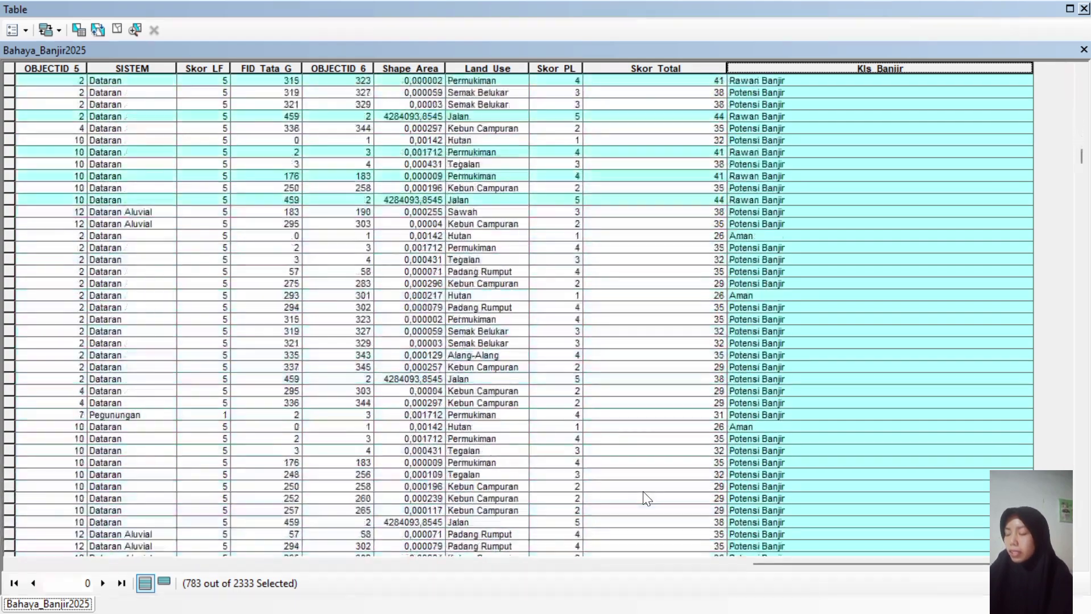
pyautogui.scroll(15, 646, 499)
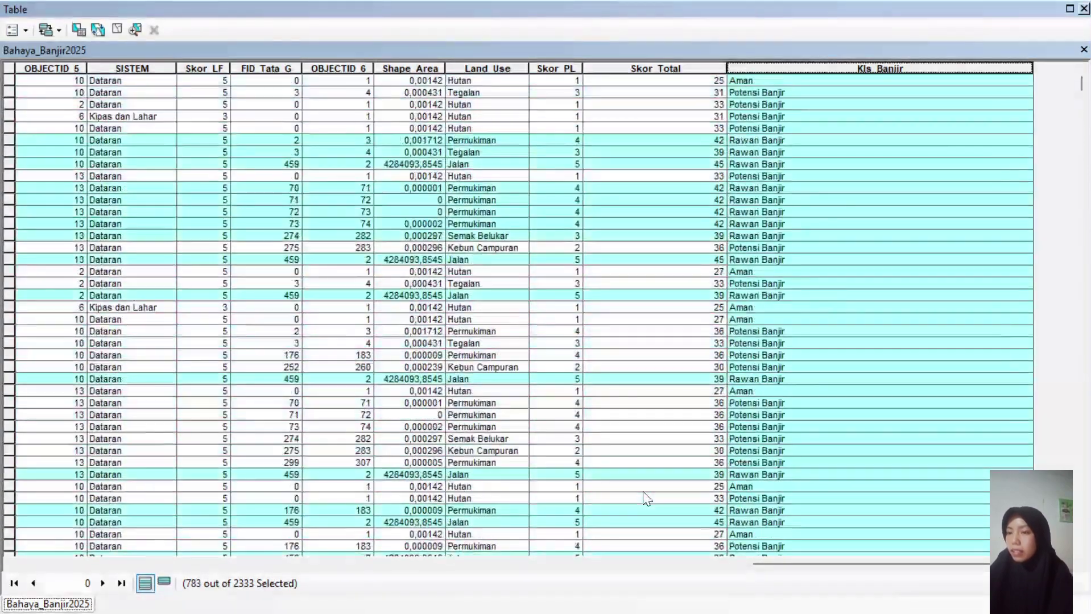
pyautogui.click(8, 69)
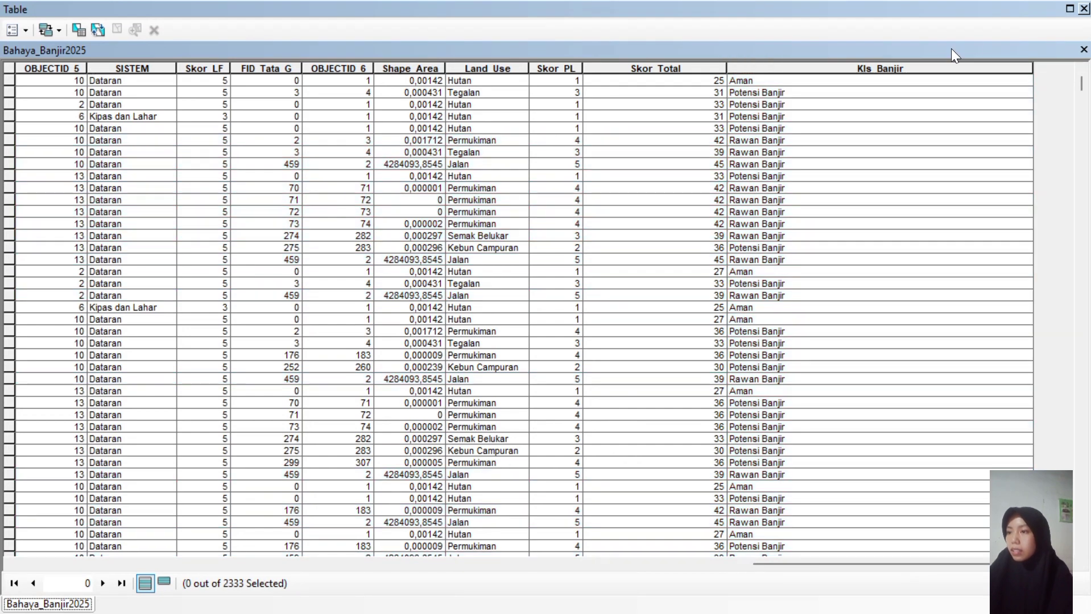
# Close the attribute table and open the Bahaya_Banjir2025 layer properties.
pyautogui.click(1084, 10)
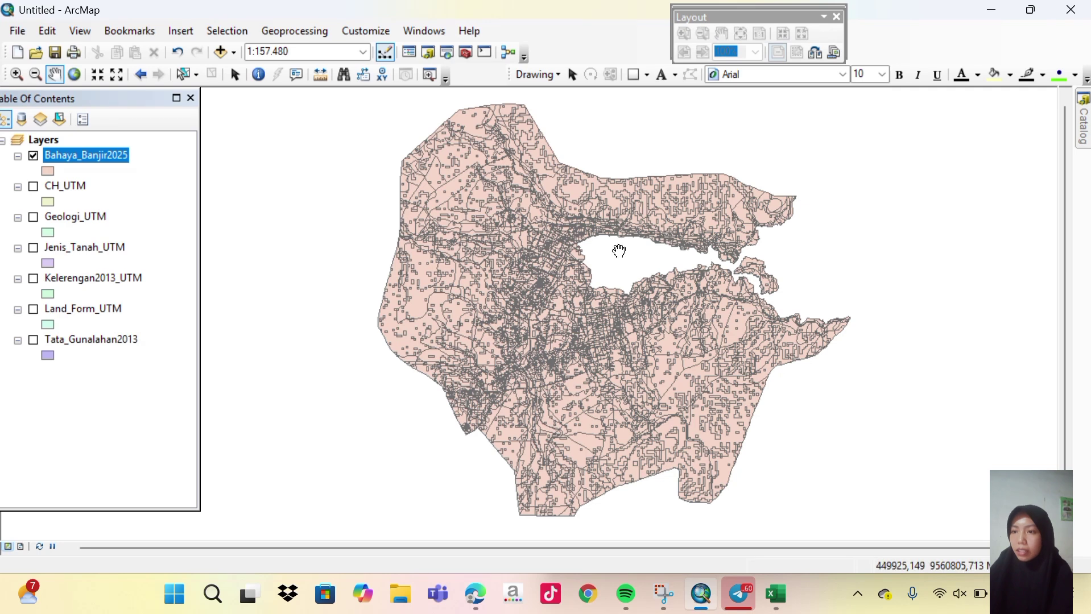
pyautogui.rightClick(99, 158)
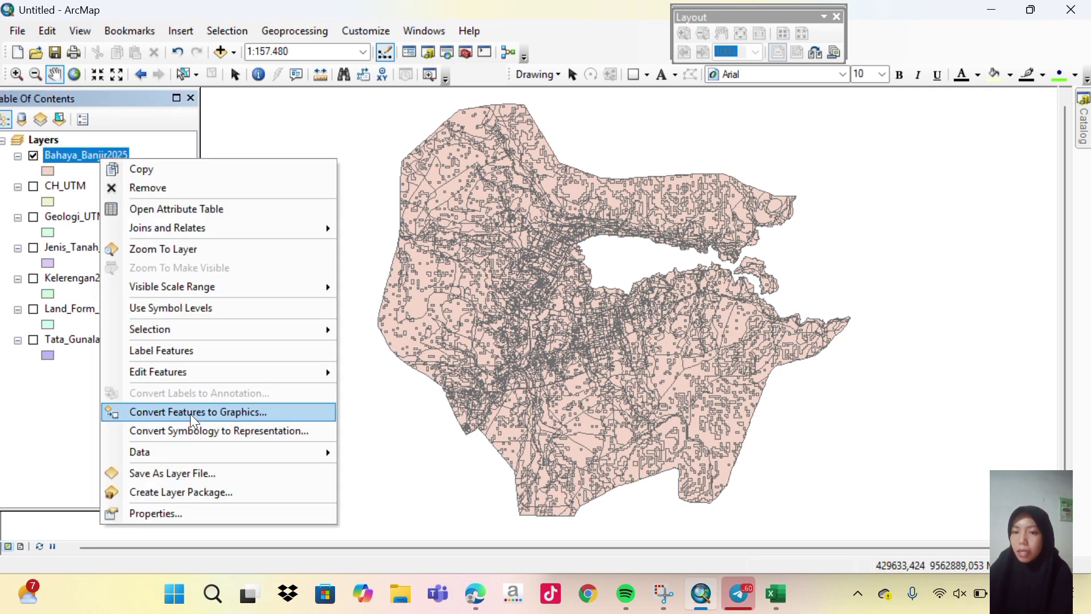
pyautogui.click(178, 515)
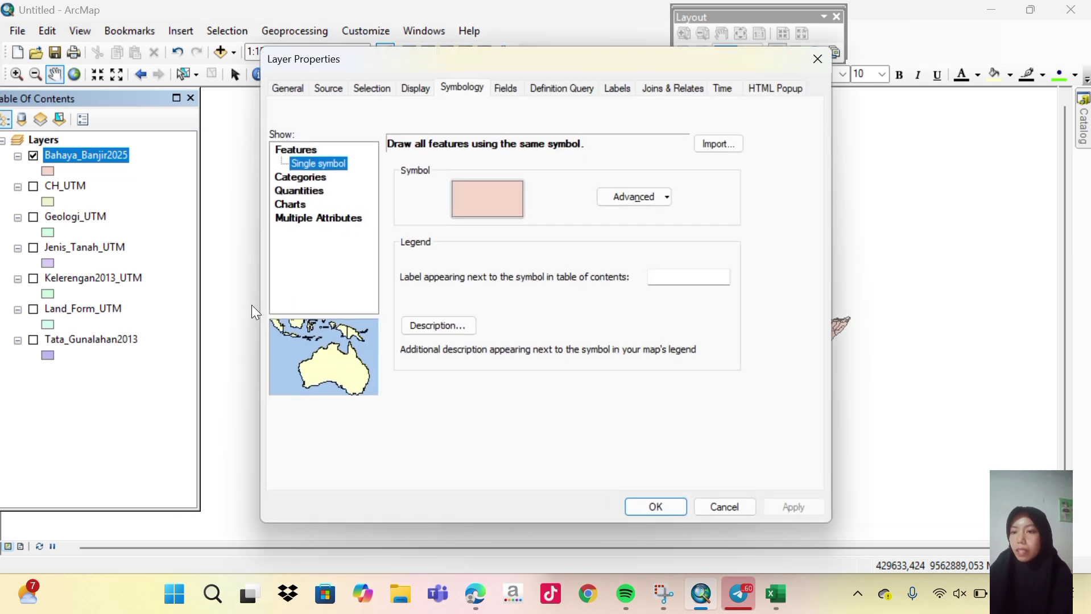
# Symbolize by unique Kls_Banjir values without <all other values>, listing Aman, Potensi Banjir, Rawan Banjir.
pyautogui.click(301, 178)
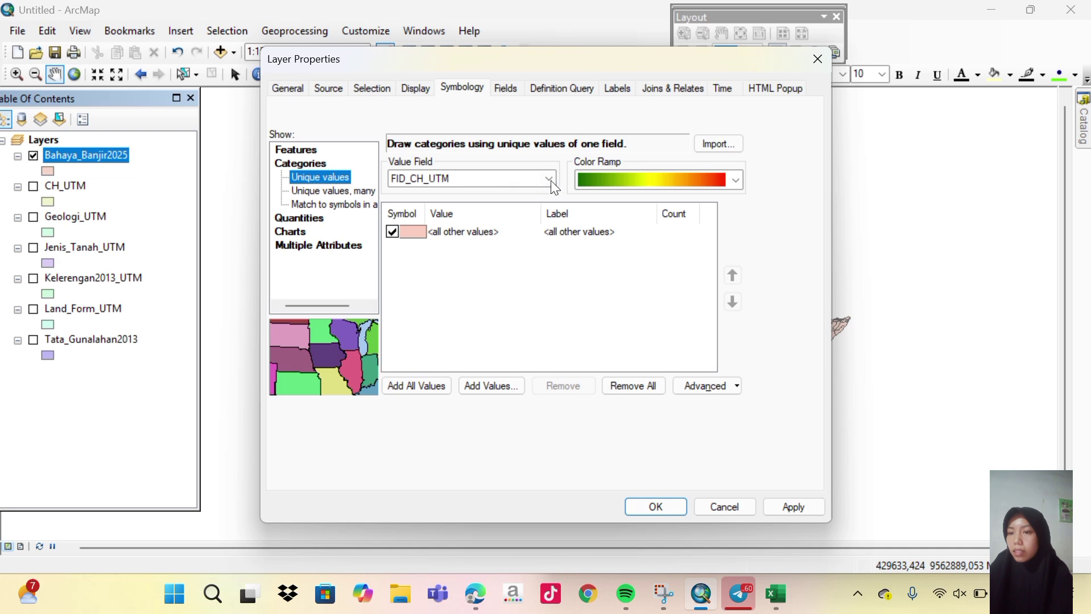
pyautogui.click(549, 179)
pyautogui.moveTo(551, 281); pyautogui.dragTo(545, 387)
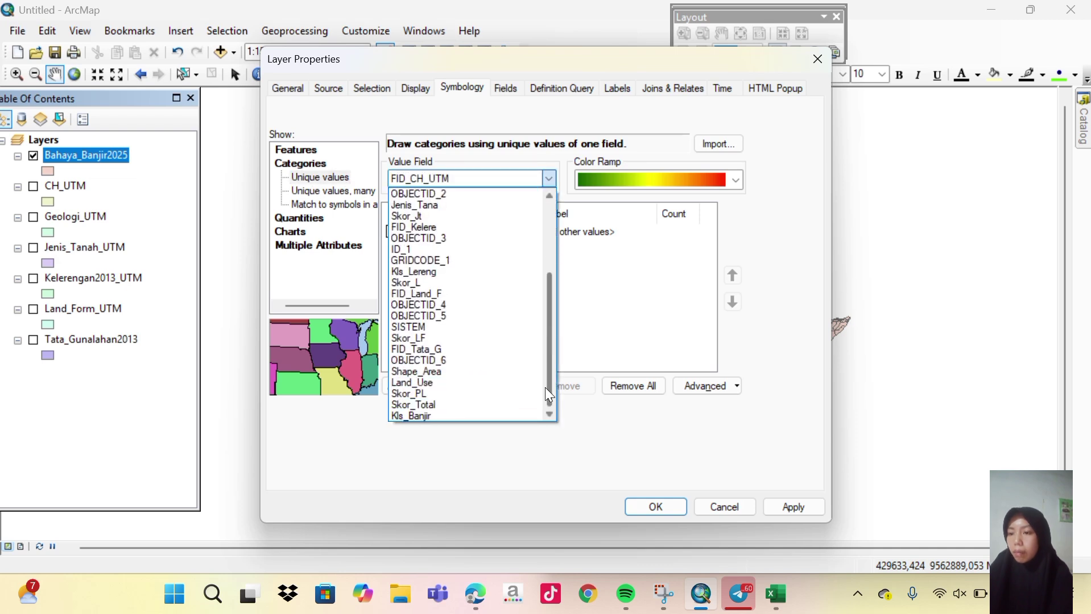
pyautogui.click(413, 415)
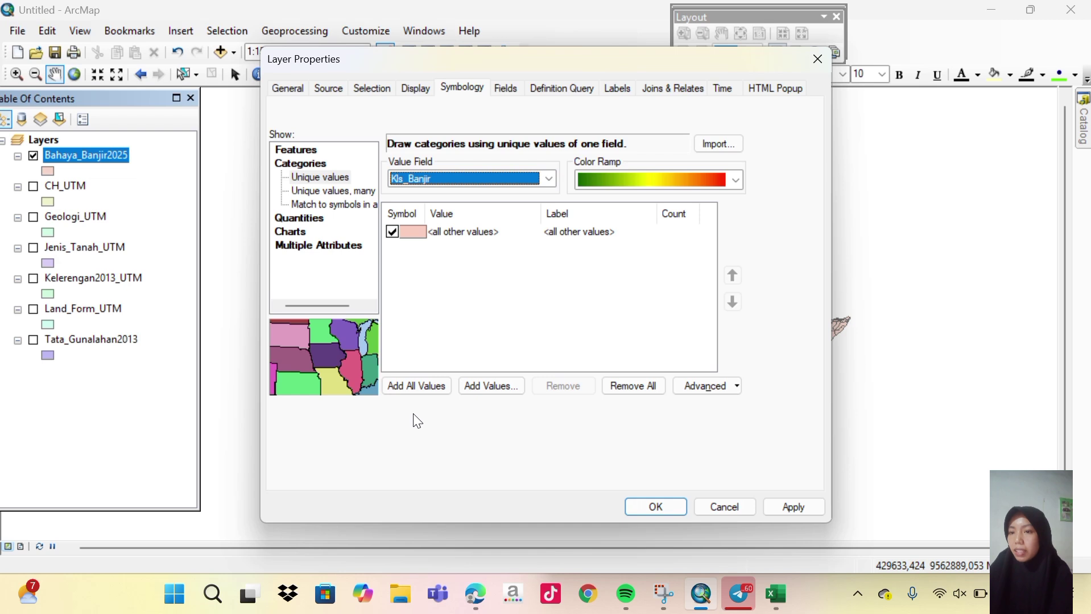
pyautogui.click(393, 232)
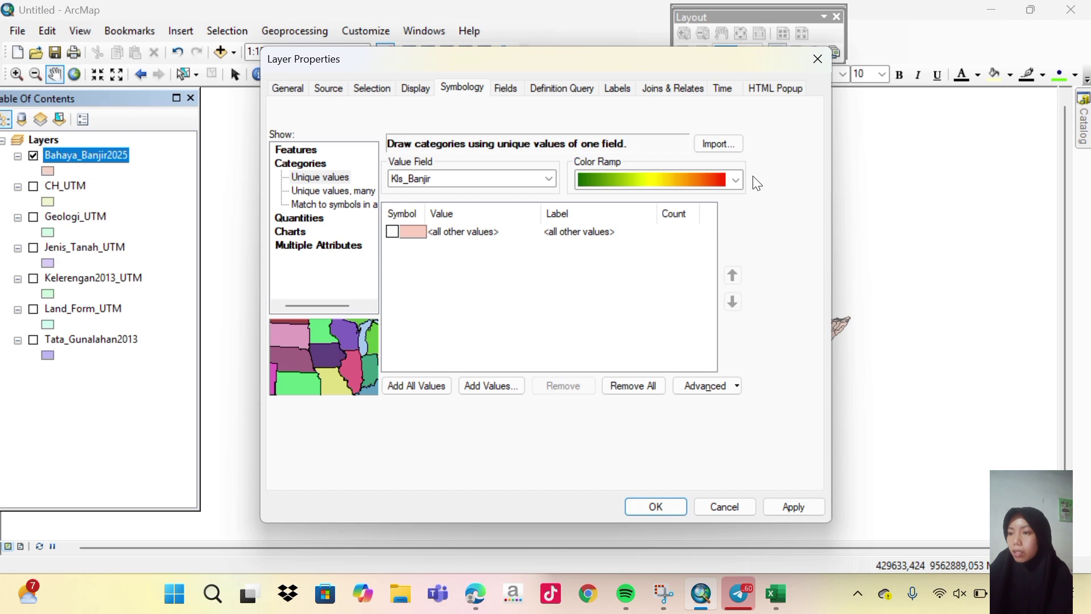
pyautogui.click(428, 387)
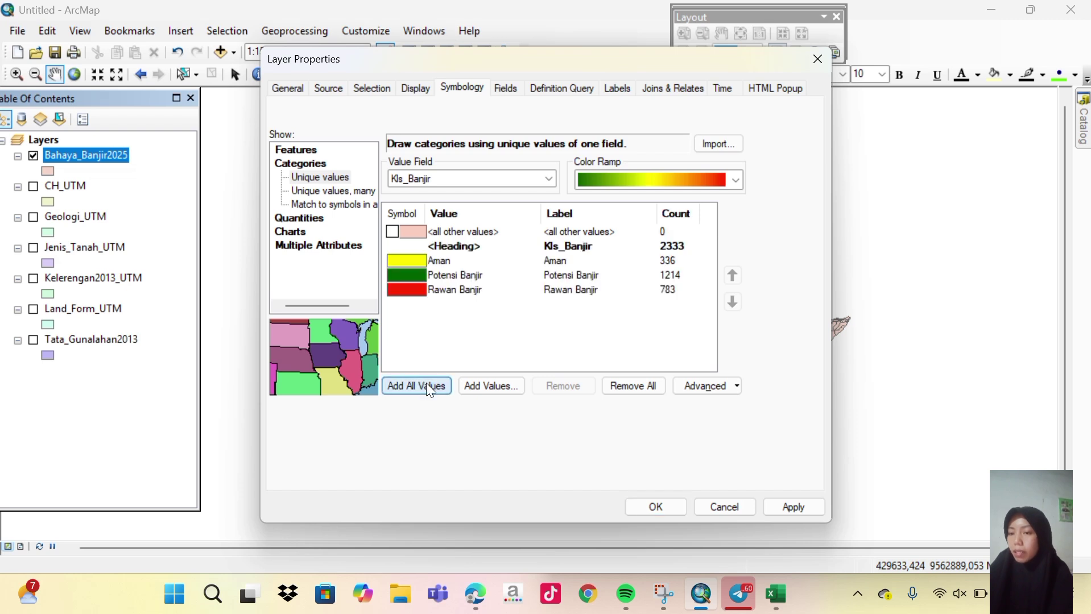
pyautogui.click(422, 266)
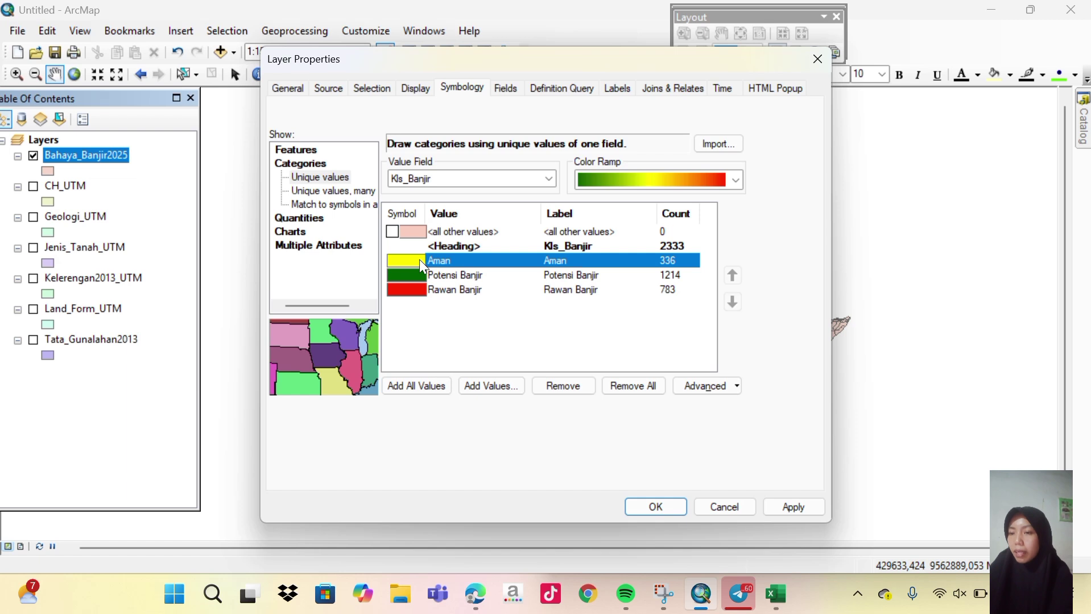
# Give the Aman class a green fill with no outline.
pyautogui.doubleClick(419, 260)
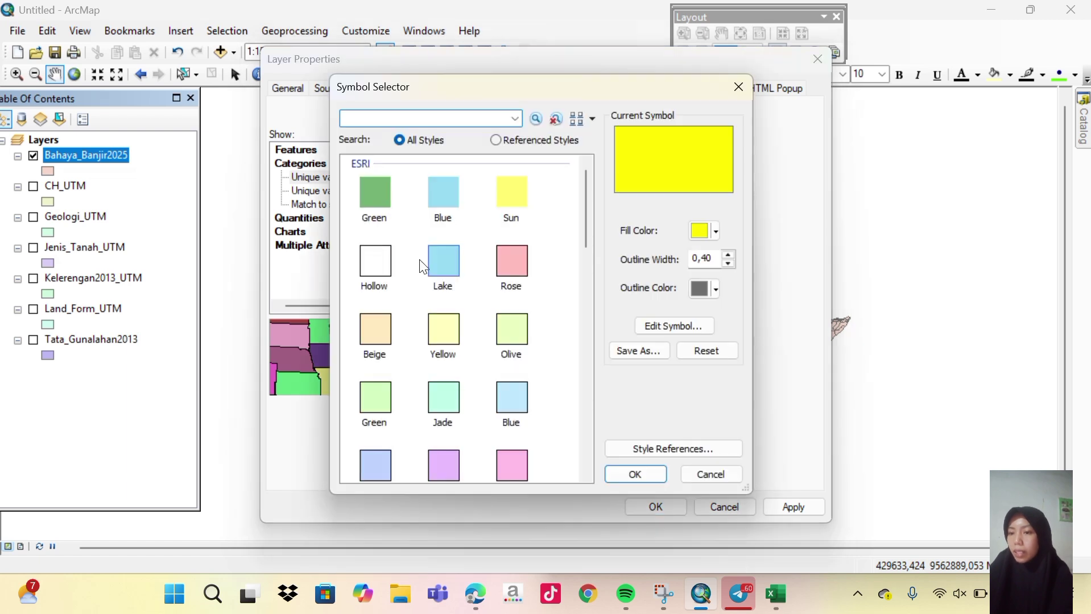
pyautogui.click(717, 229)
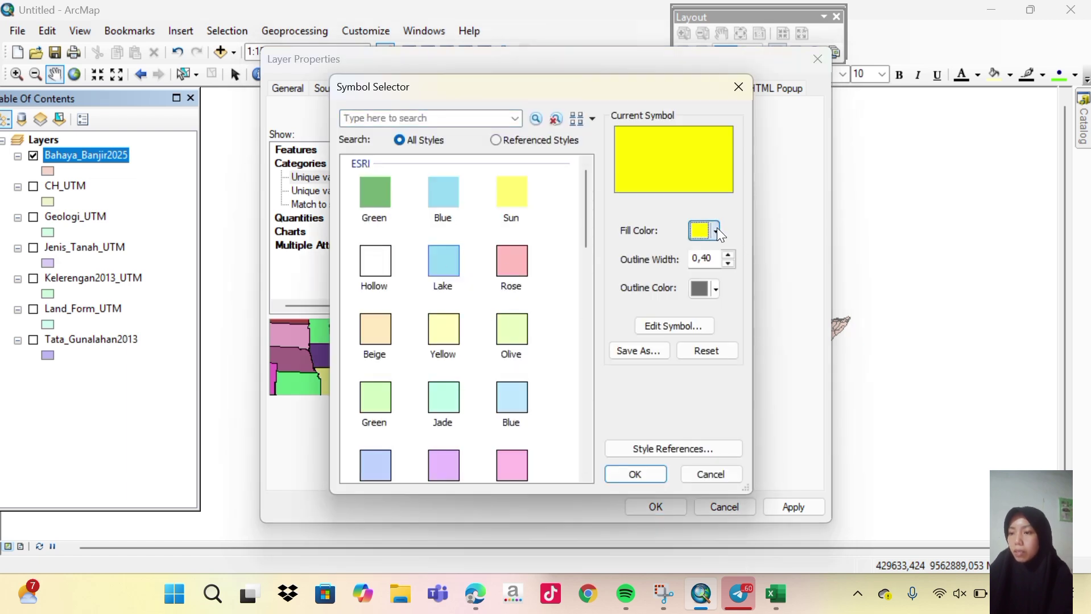
pyautogui.click(717, 229)
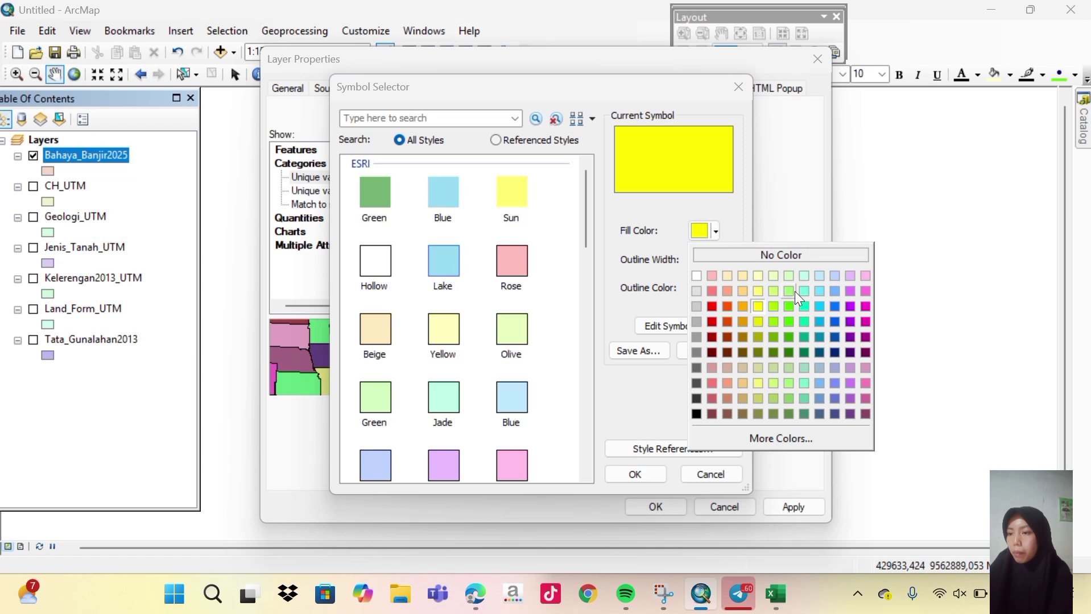
pyautogui.click(787, 331)
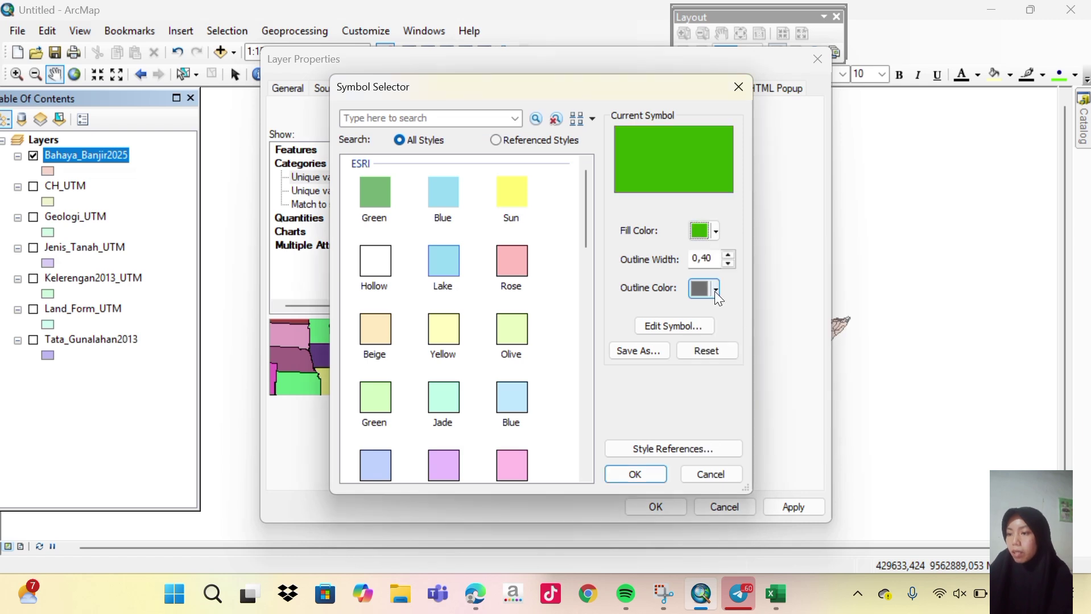
pyautogui.click(714, 289)
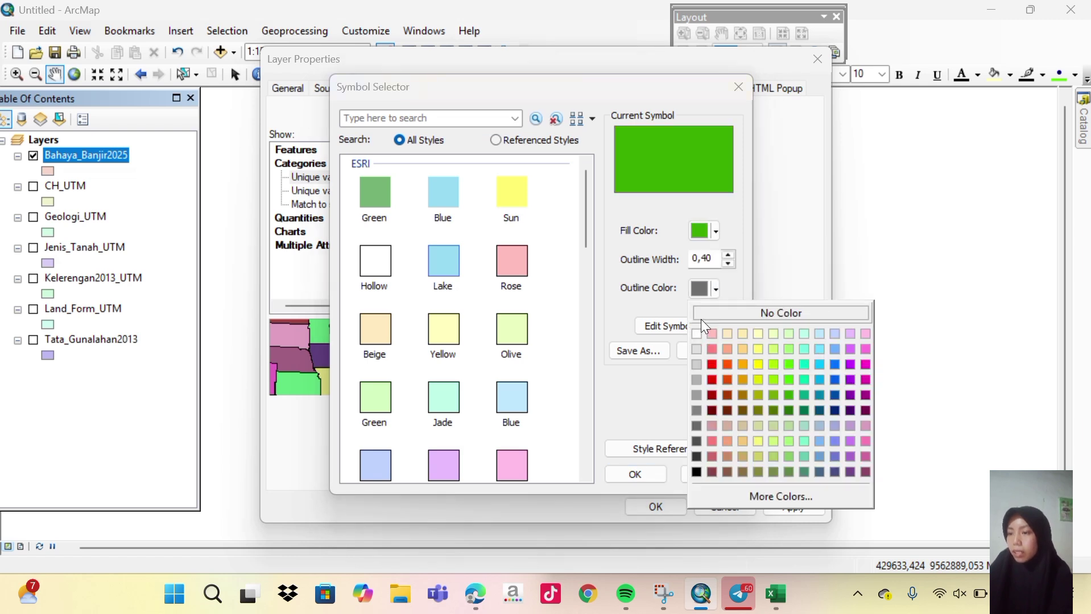
pyautogui.click(700, 316)
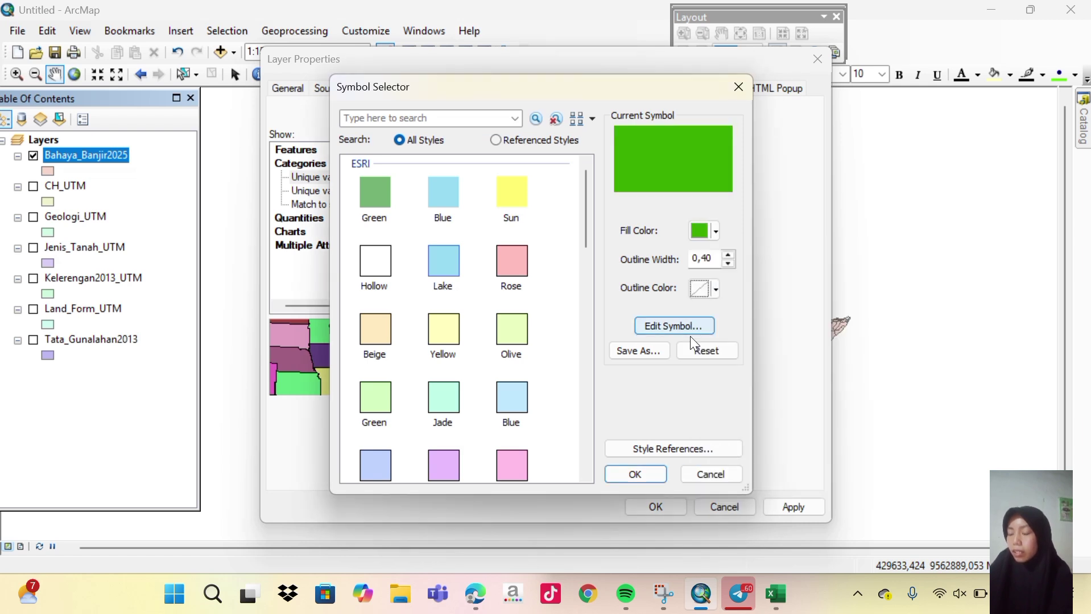
pyautogui.click(635, 475)
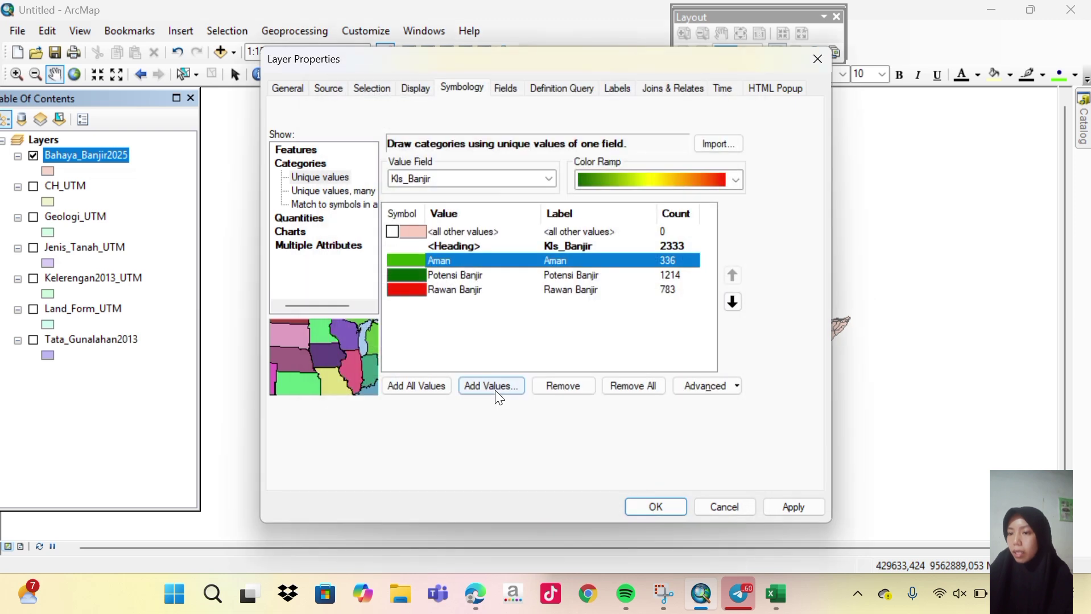
# Give Potensi Banjir a yellow fill with no outline and apply the symbology.
pyautogui.doubleClick(422, 275)
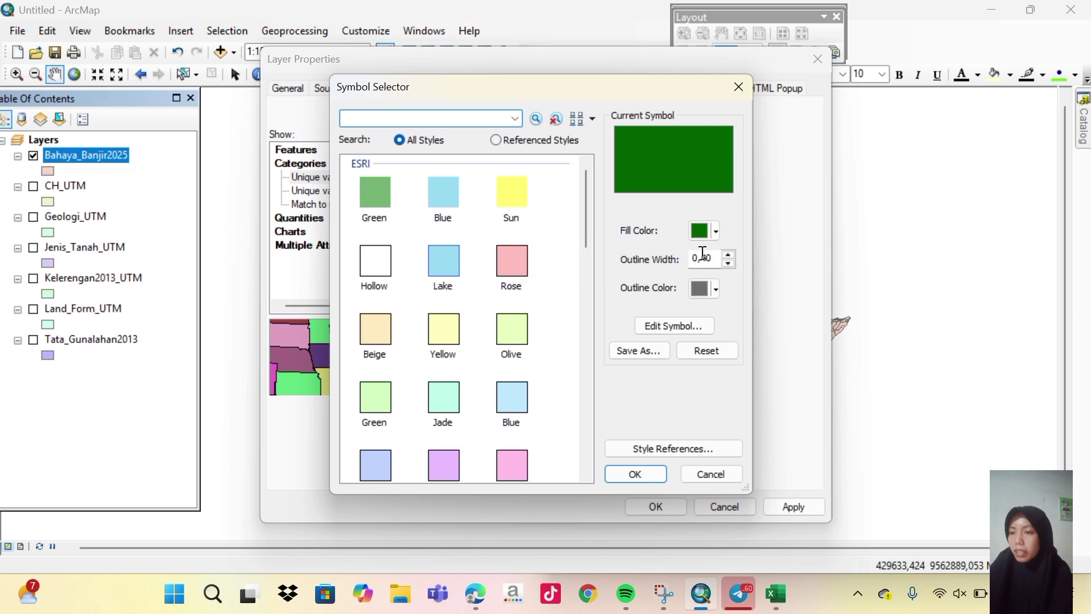
pyautogui.click(717, 231)
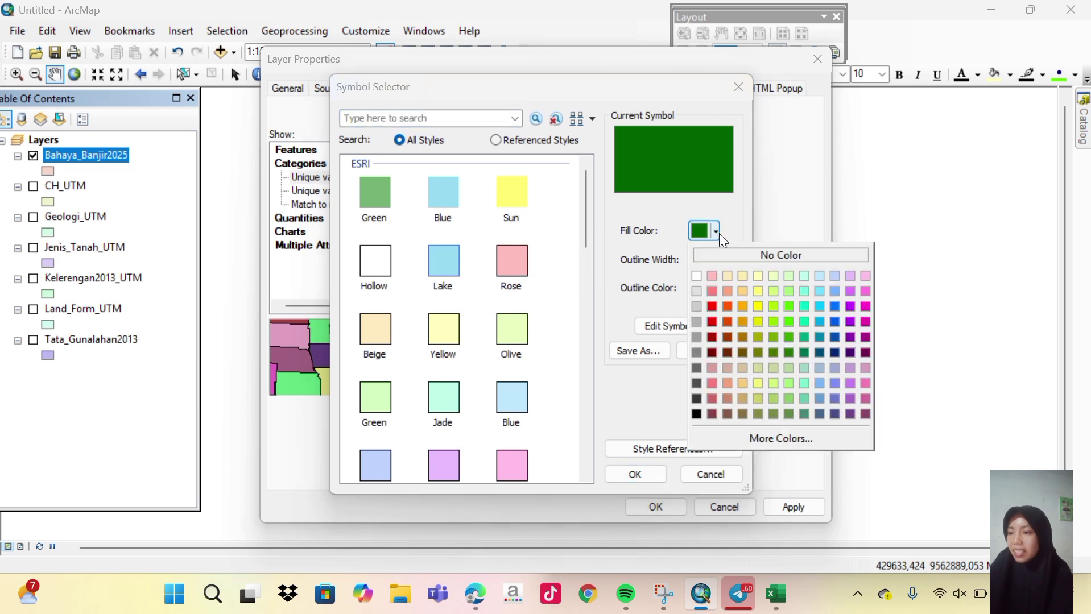
pyautogui.click(753, 305)
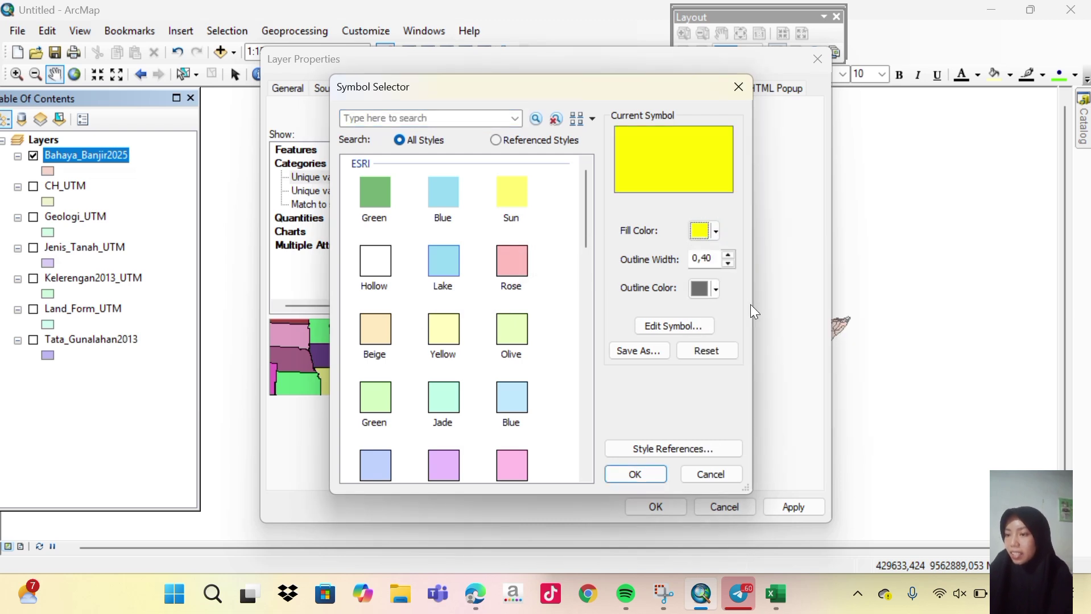
pyautogui.click(713, 289)
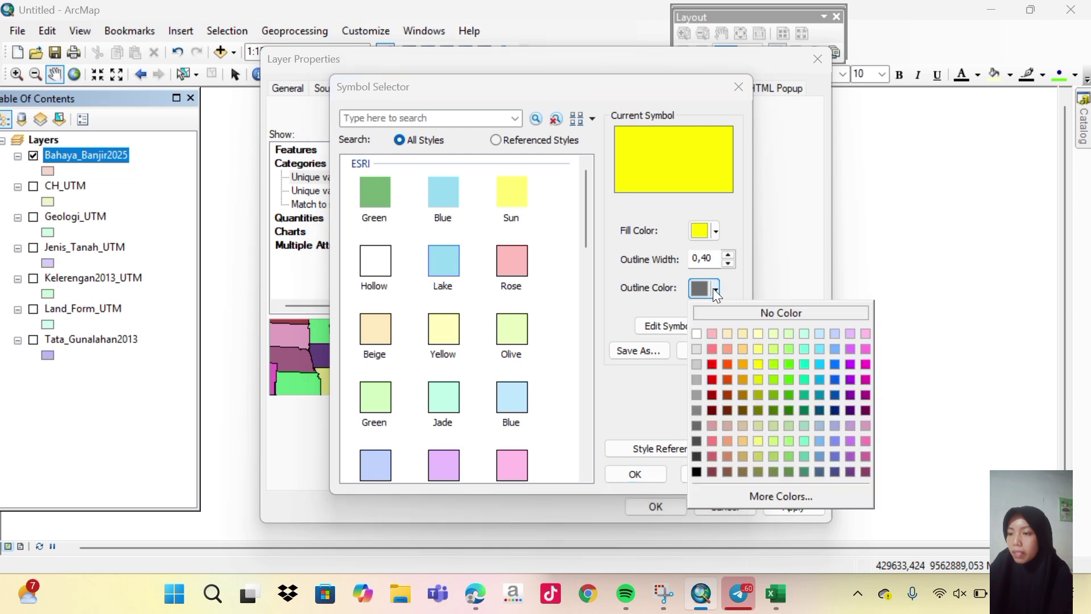
pyautogui.click(711, 317)
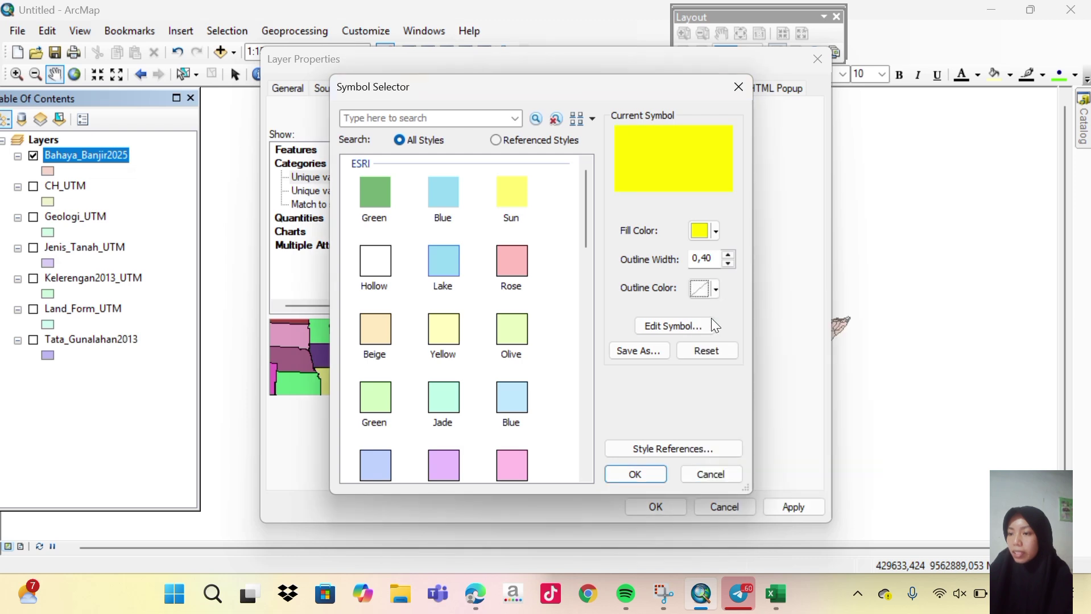
pyautogui.click(635, 474)
pyautogui.click(421, 291)
pyautogui.click(655, 507)
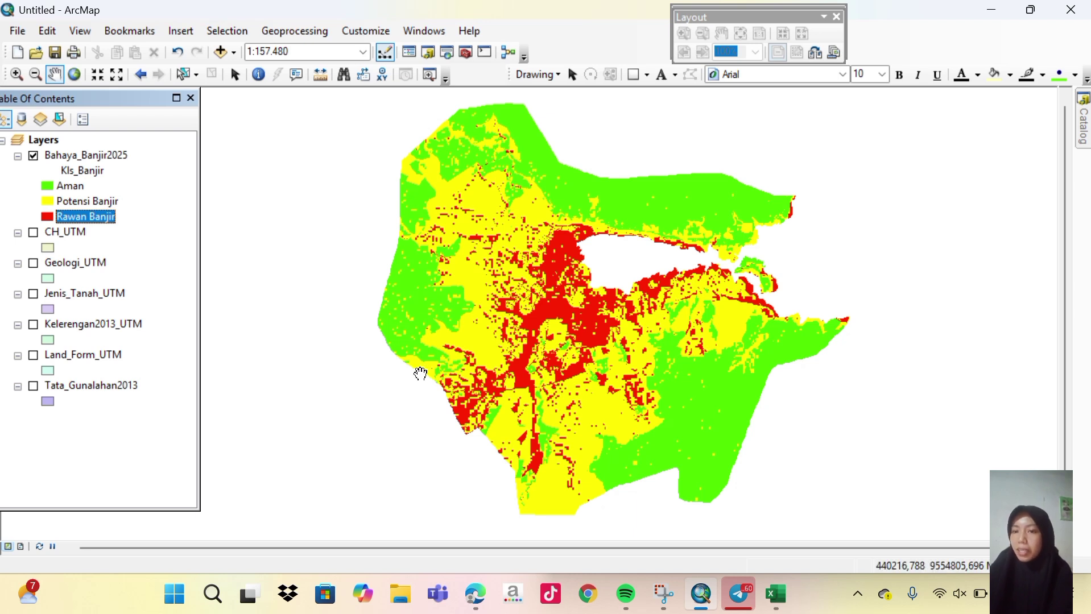
# Recentre the flood map and open the Bahaya_Banjir2025 attribute table.
pyautogui.moveTo(509, 280)
pyautogui.mouseDown()
pyautogui.moveTo(477, 280)
pyautogui.moveTo(496, 296)
pyautogui.mouseUp()
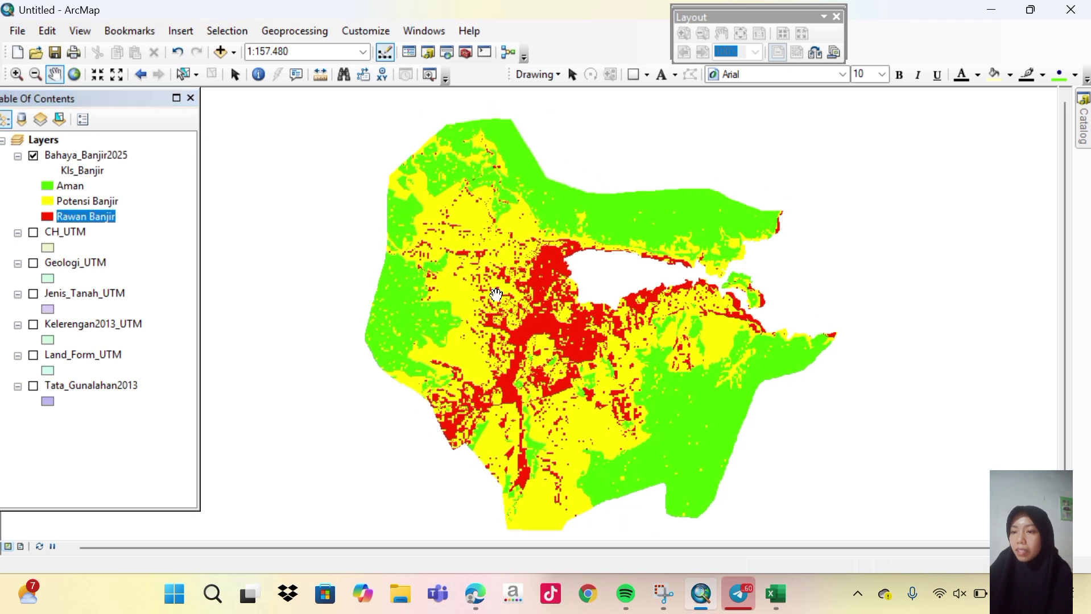
pyautogui.click(109, 155)
pyautogui.rightClick(108, 153)
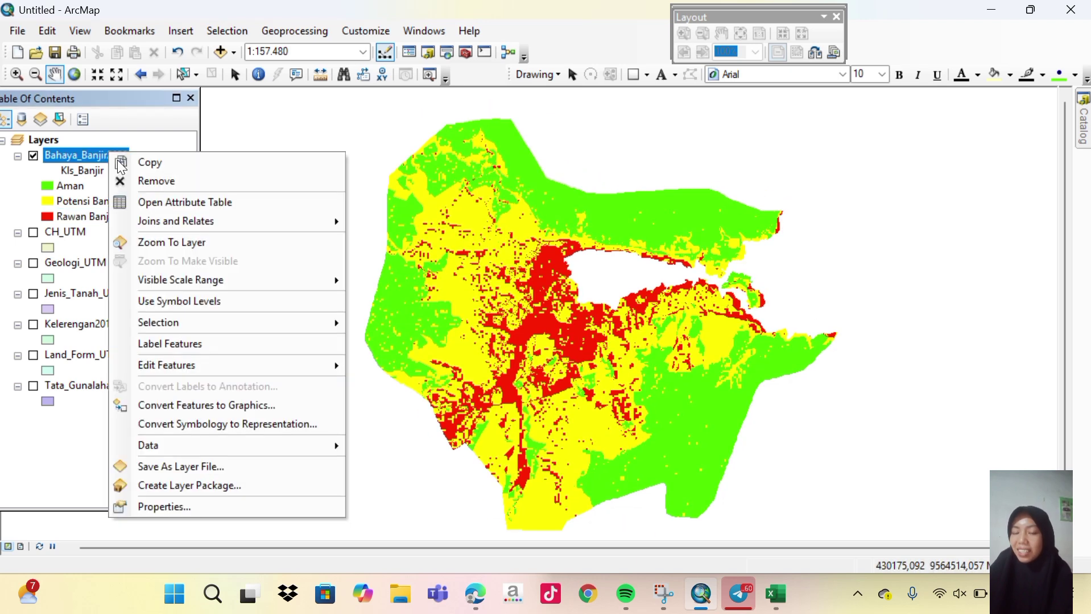
pyautogui.click(191, 211)
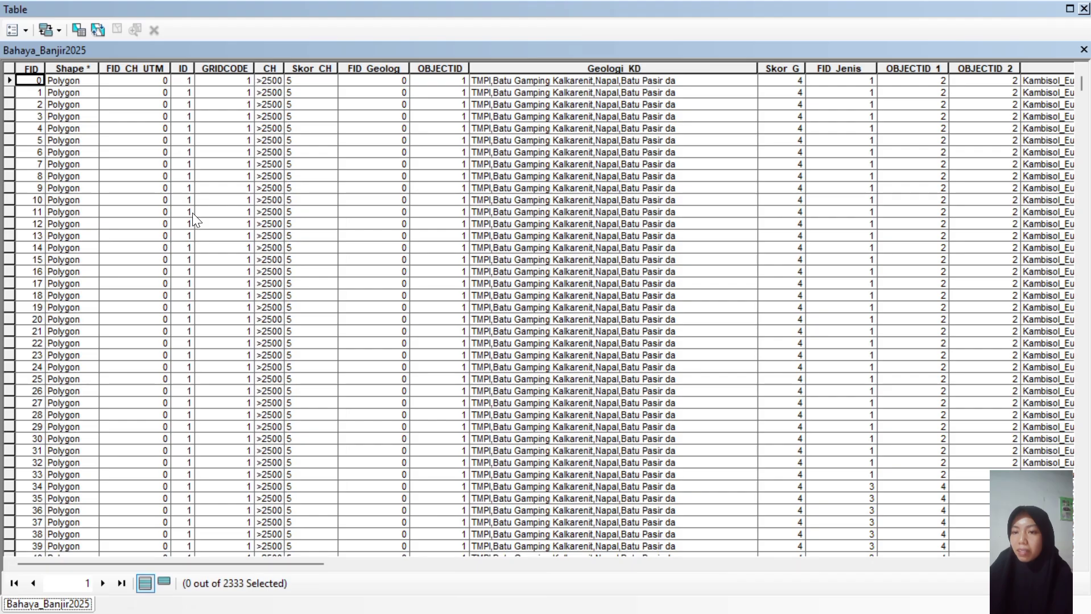
# Add a field named Luas of type Double and scroll to the new column.
pyautogui.click(26, 35)
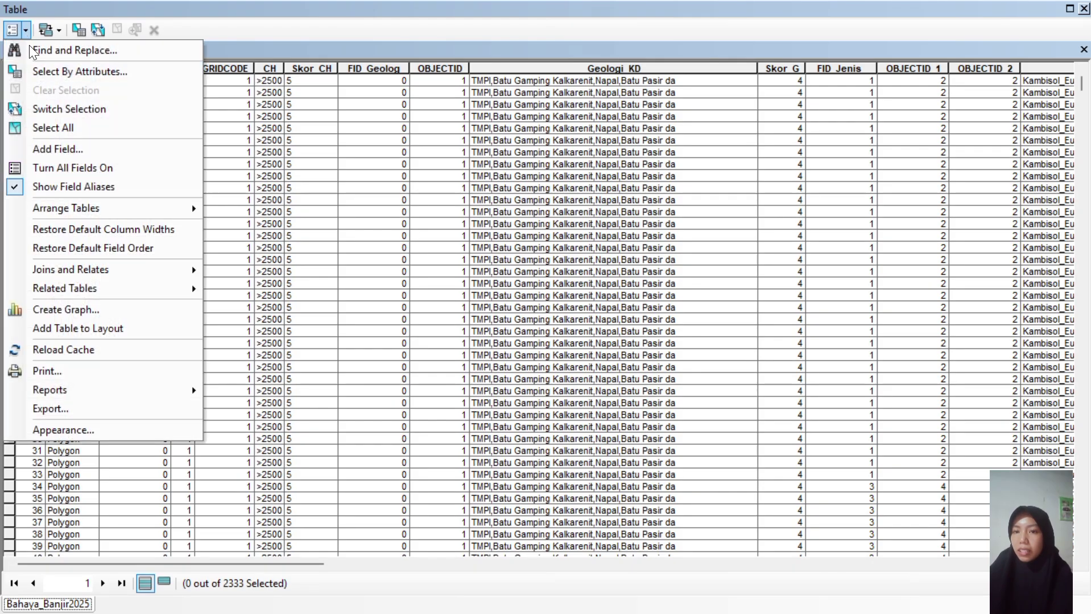
pyautogui.click(54, 147)
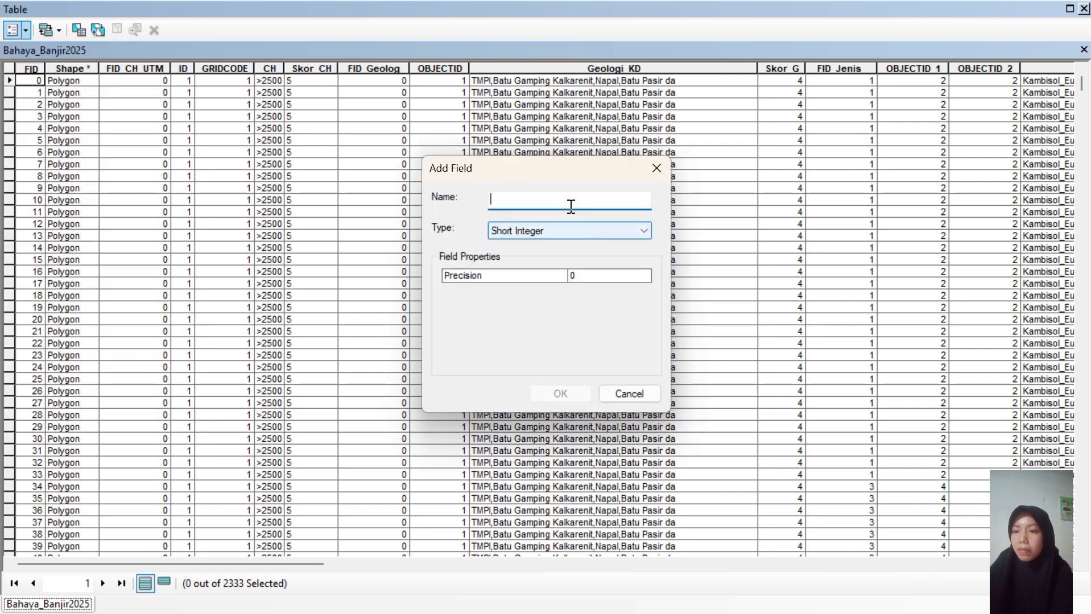
pyautogui.write('Luas')
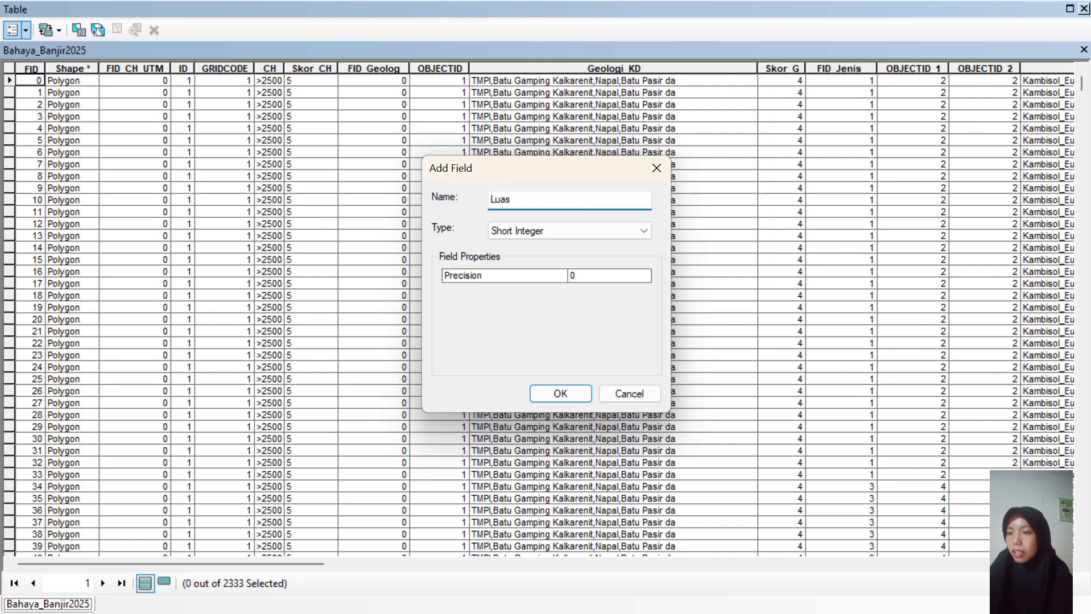
pyautogui.click(585, 237)
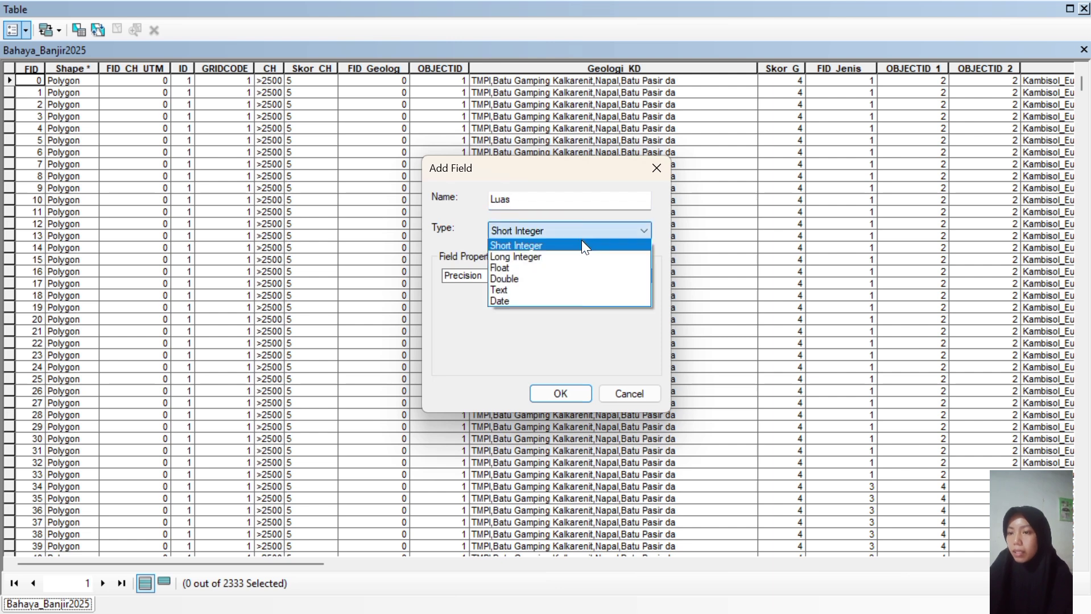
pyautogui.click(535, 276)
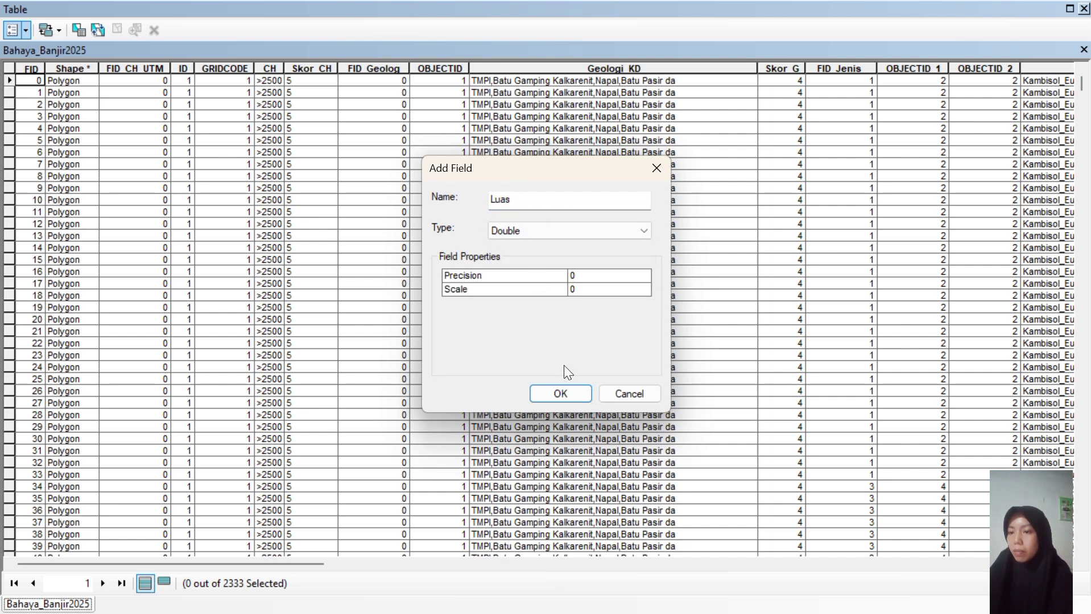
pyautogui.click(564, 388)
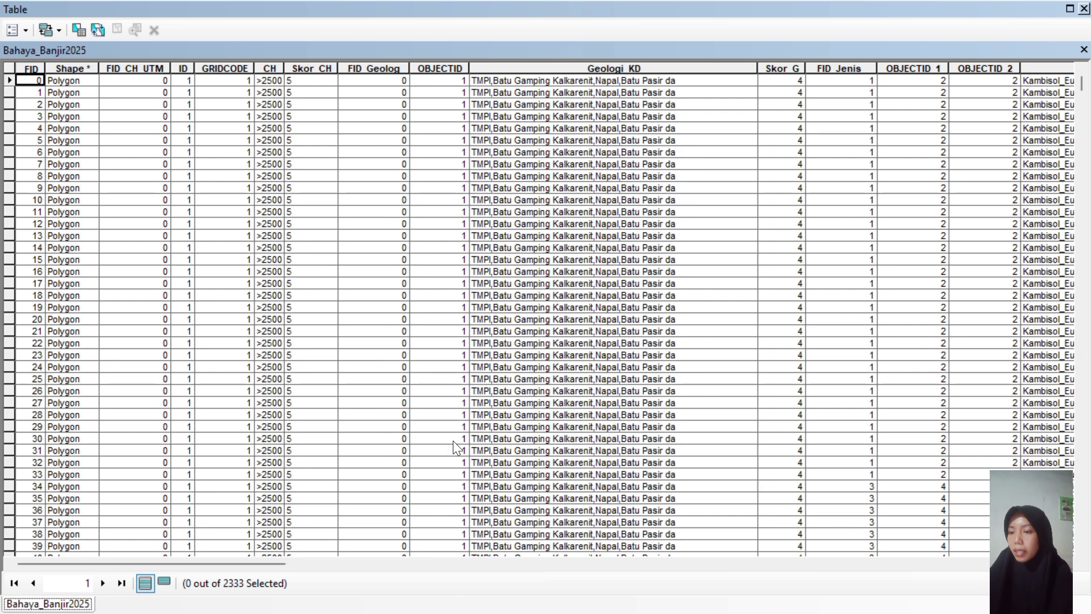
pyautogui.moveTo(271, 563); pyautogui.dragTo(1046, 562)
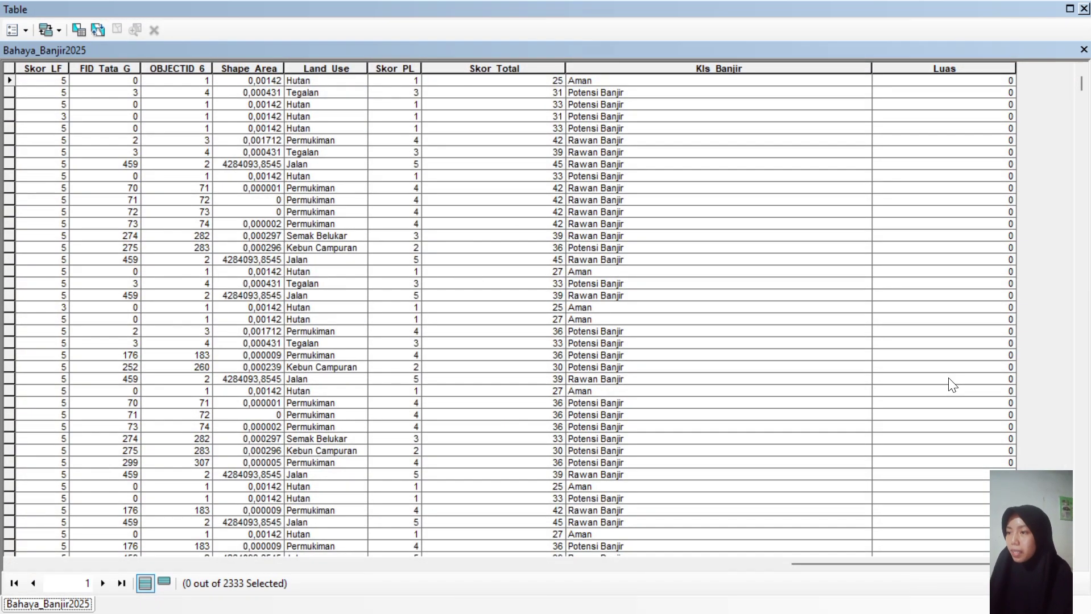
# Calculate Geometry into Luas as polygon Area in Hectares [ha].
pyautogui.click(900, 64)
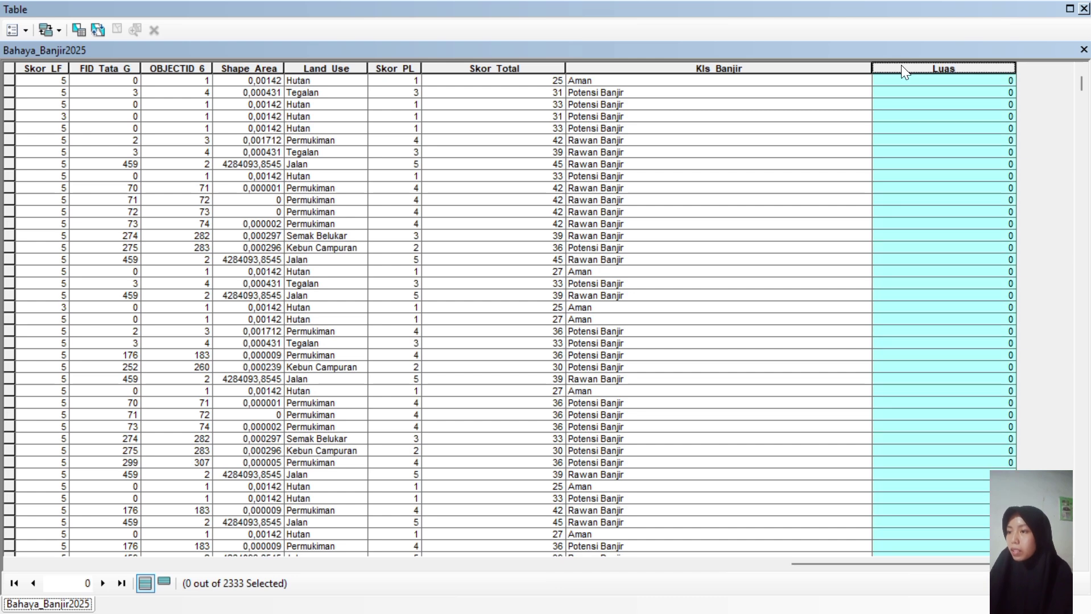
pyautogui.rightClick(902, 67)
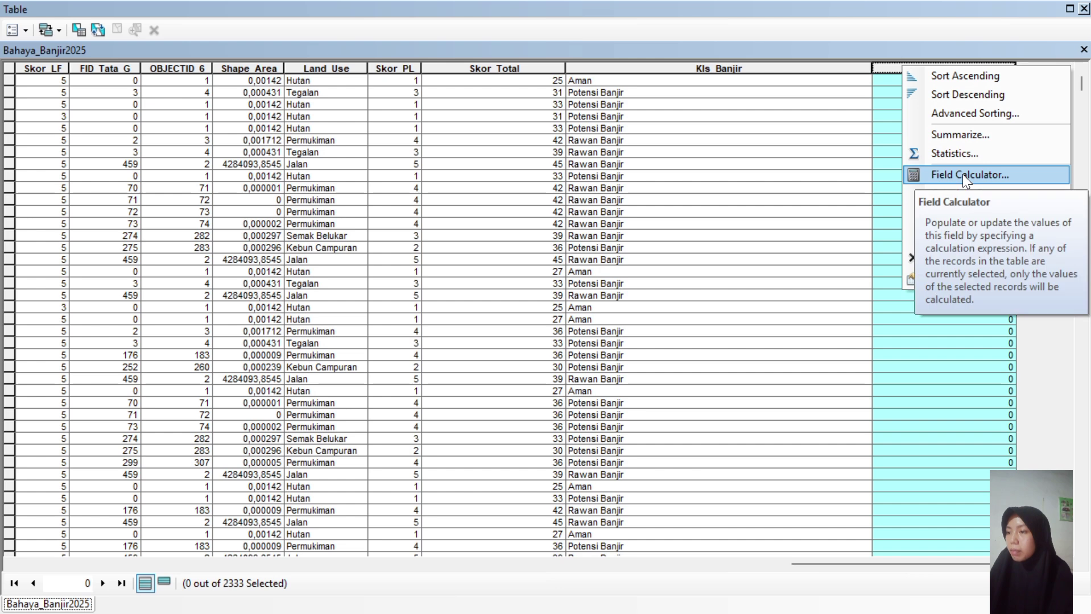
pyautogui.click(935, 190)
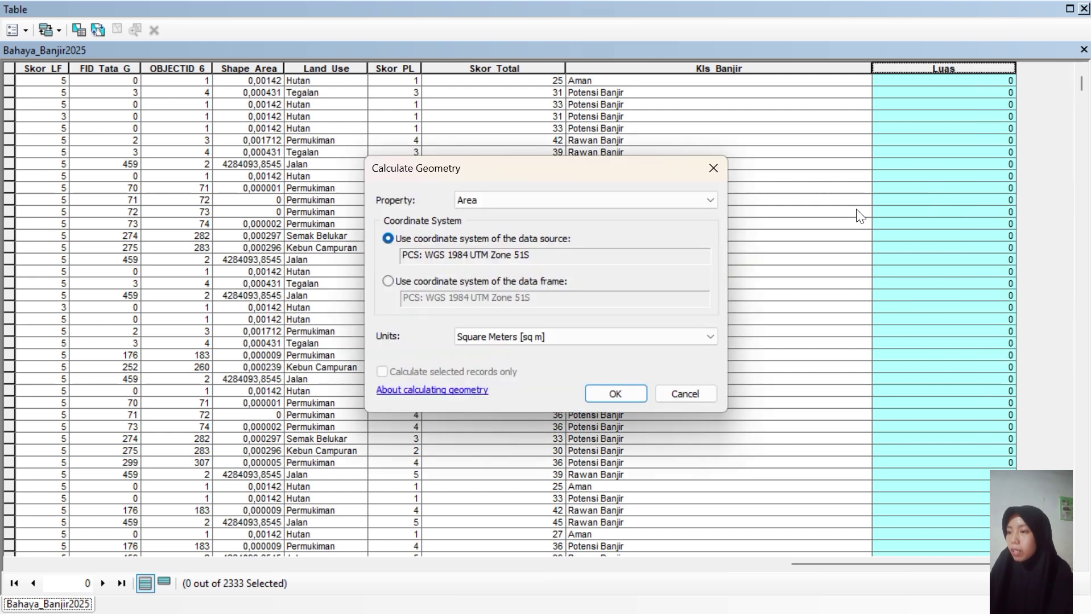
pyautogui.click(677, 336)
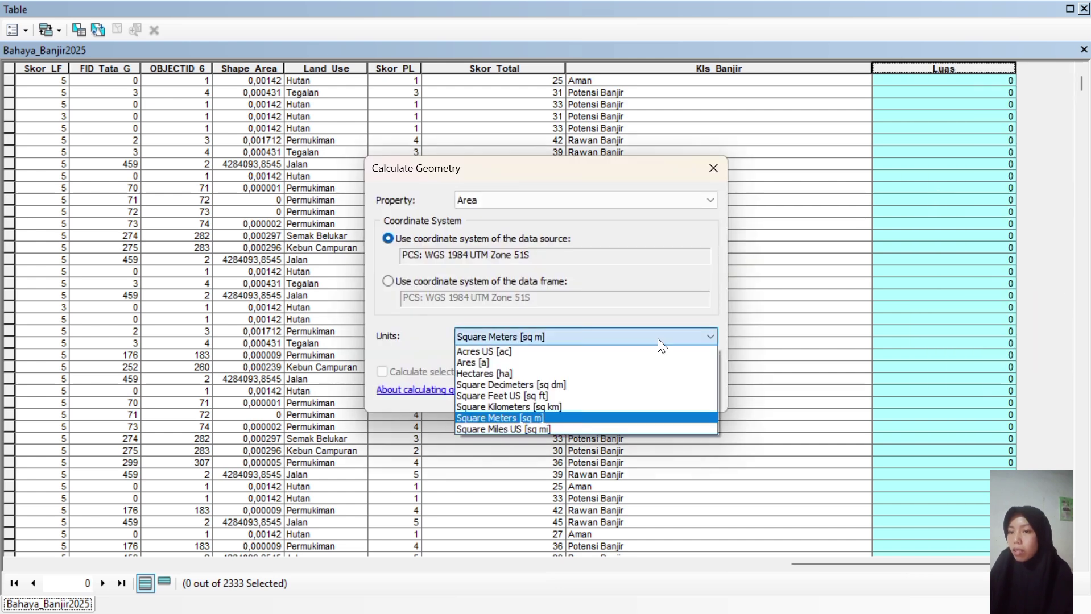
pyautogui.click(552, 374)
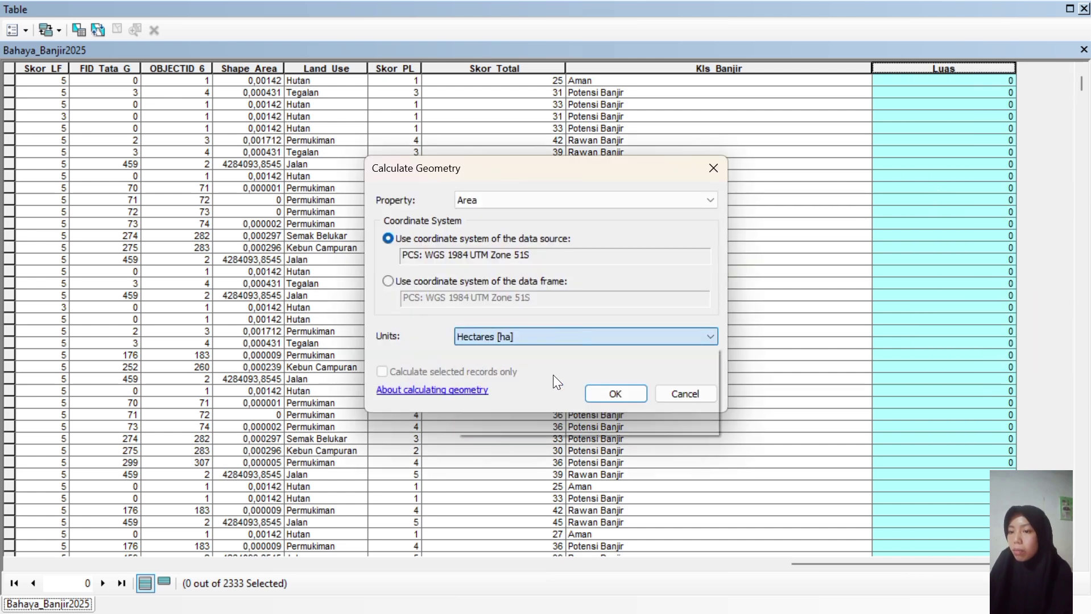
pyautogui.click(620, 394)
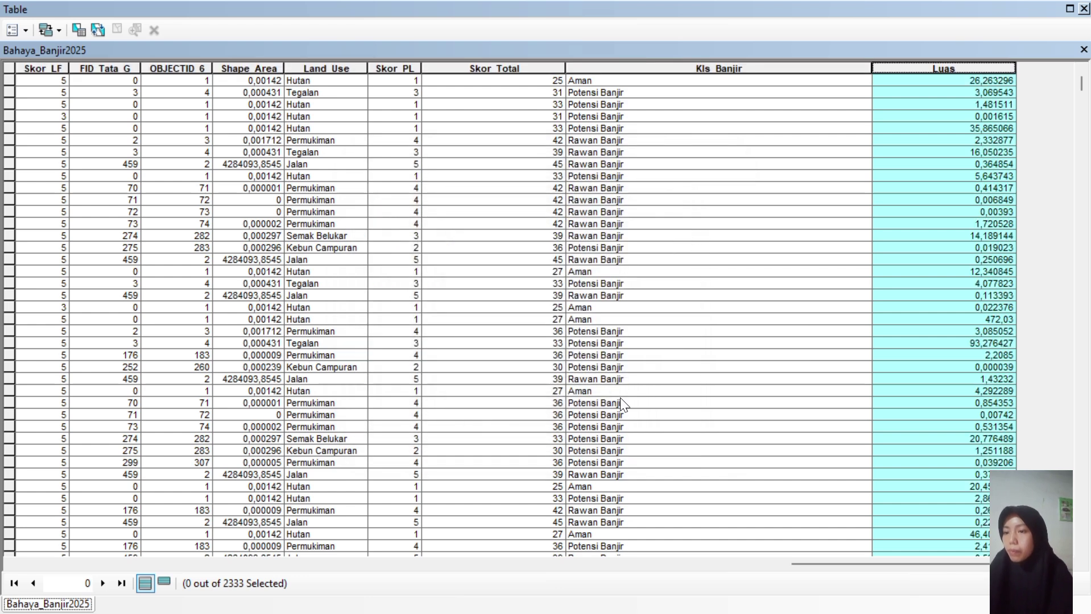
# Close the attribute table and bring up the Bahaya_banjir Excel workbook.
pyautogui.scroll(-20, 621, 404)
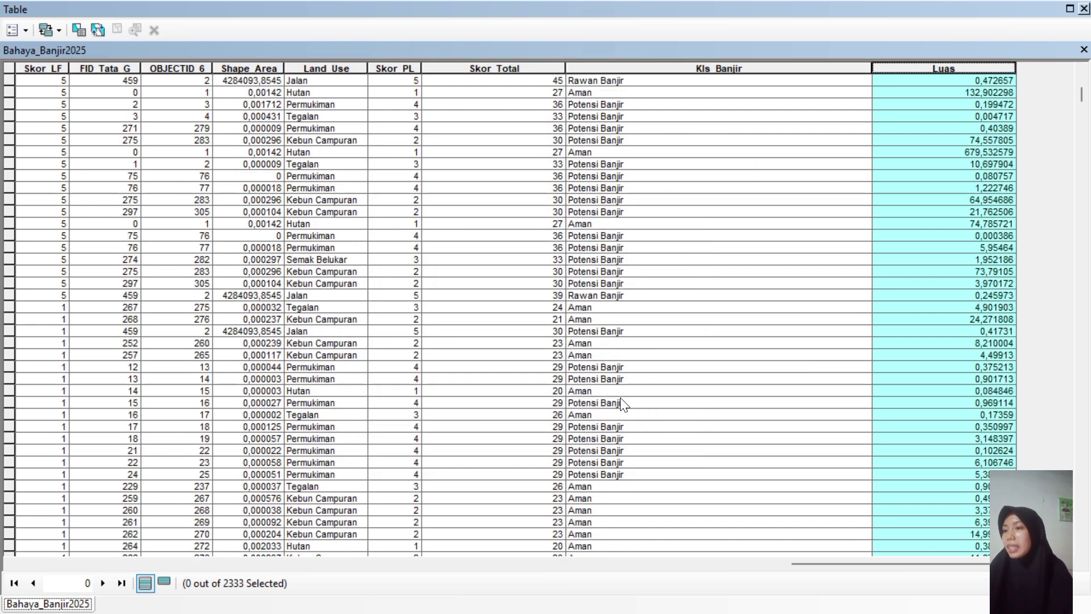
pyautogui.click(1083, 9)
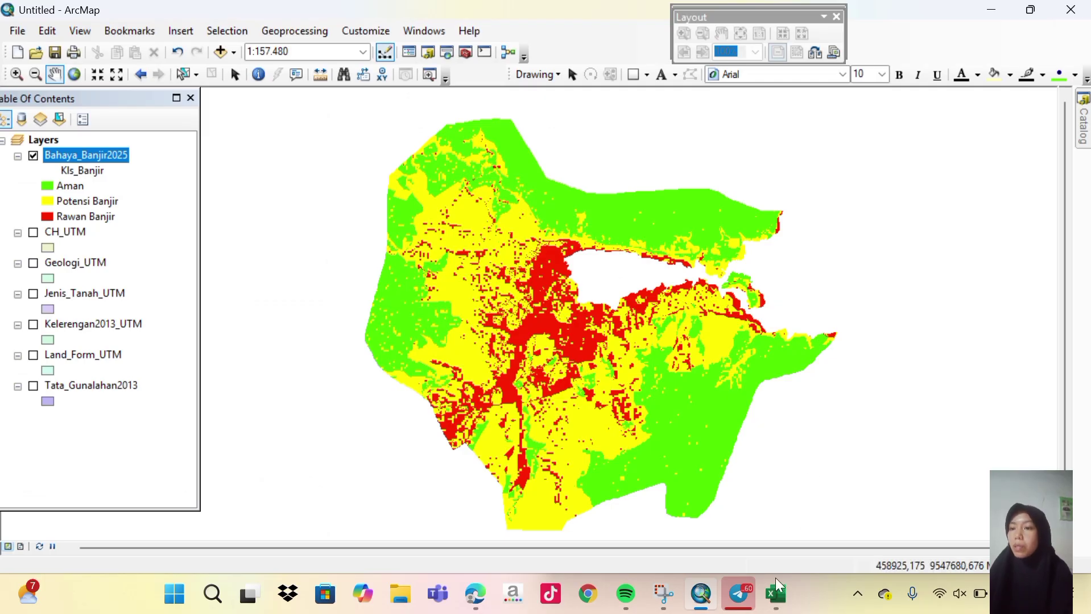
pyautogui.moveTo(775, 595)
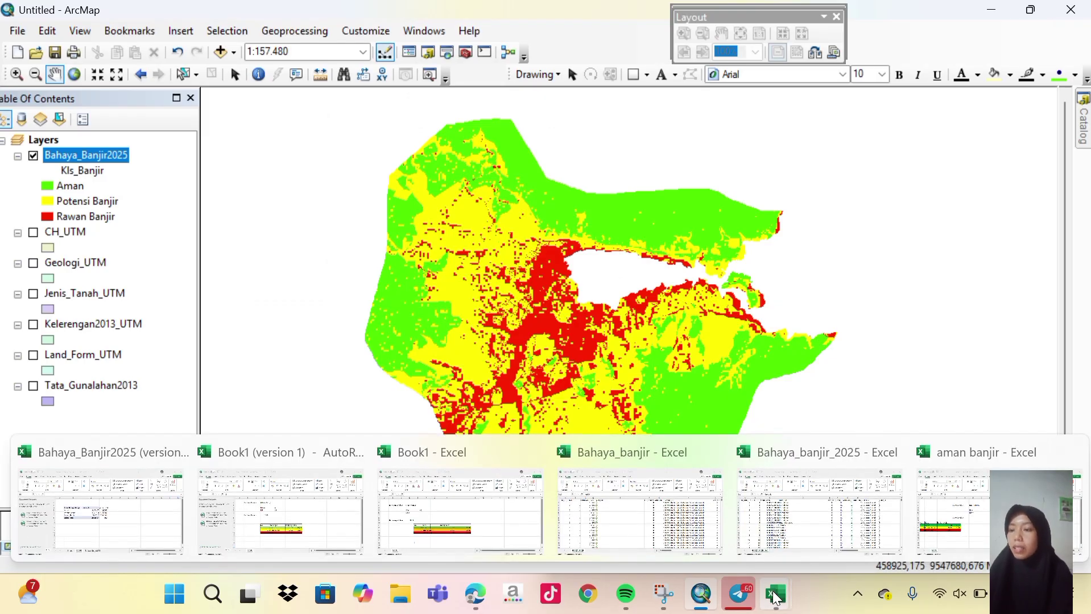
pyautogui.moveTo(661, 526)
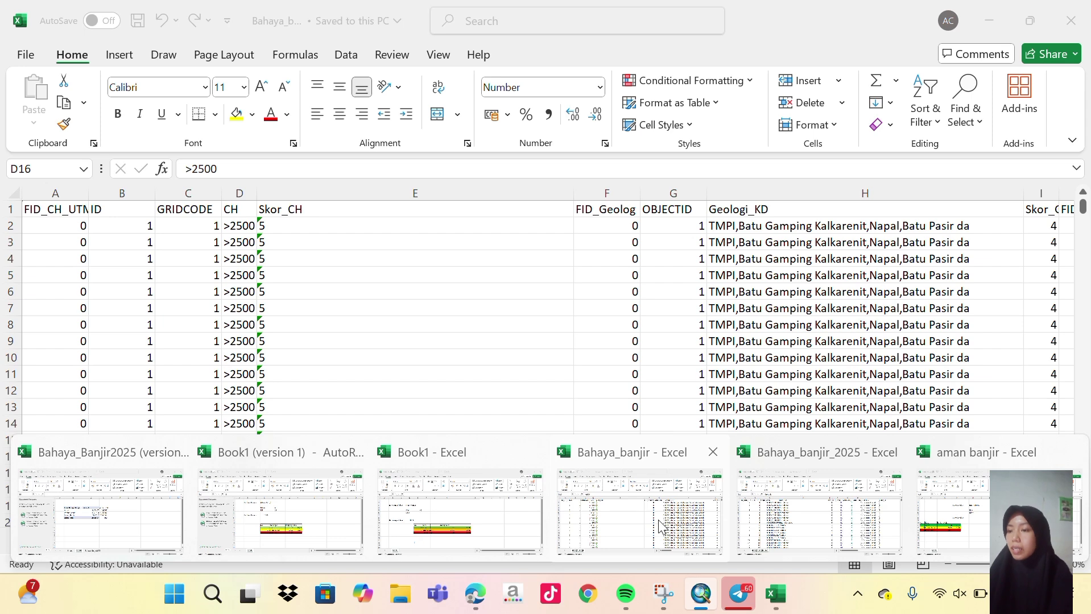
# In the Bahaya_banjir workbook, insert a PivotTable from the table range on a new worksheet.
pyautogui.click(661, 526)
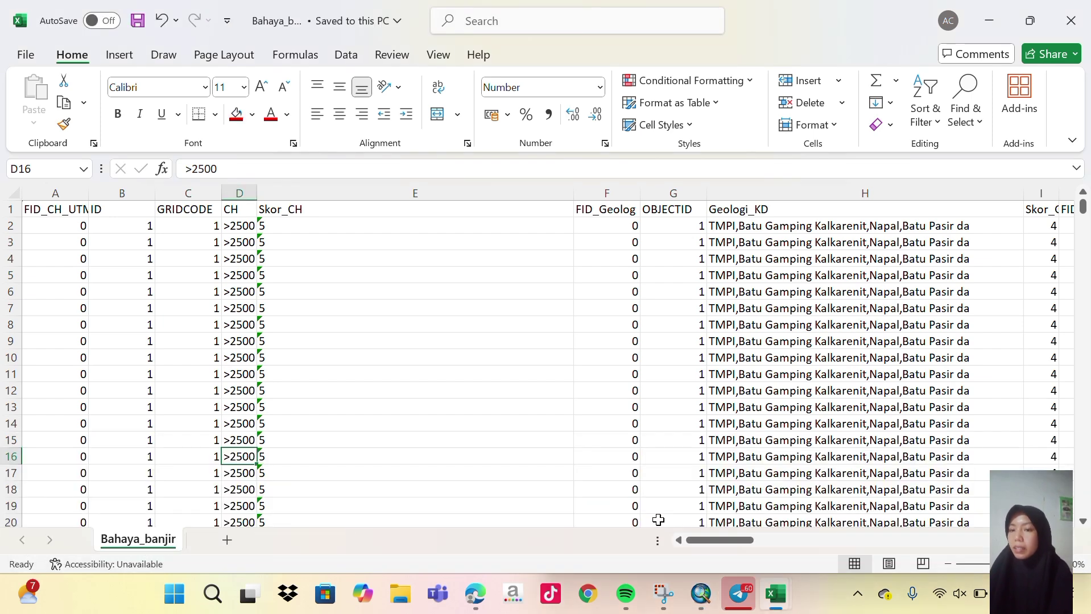
pyautogui.scroll(-5, 628, 446)
pyautogui.scroll(5, 628, 447)
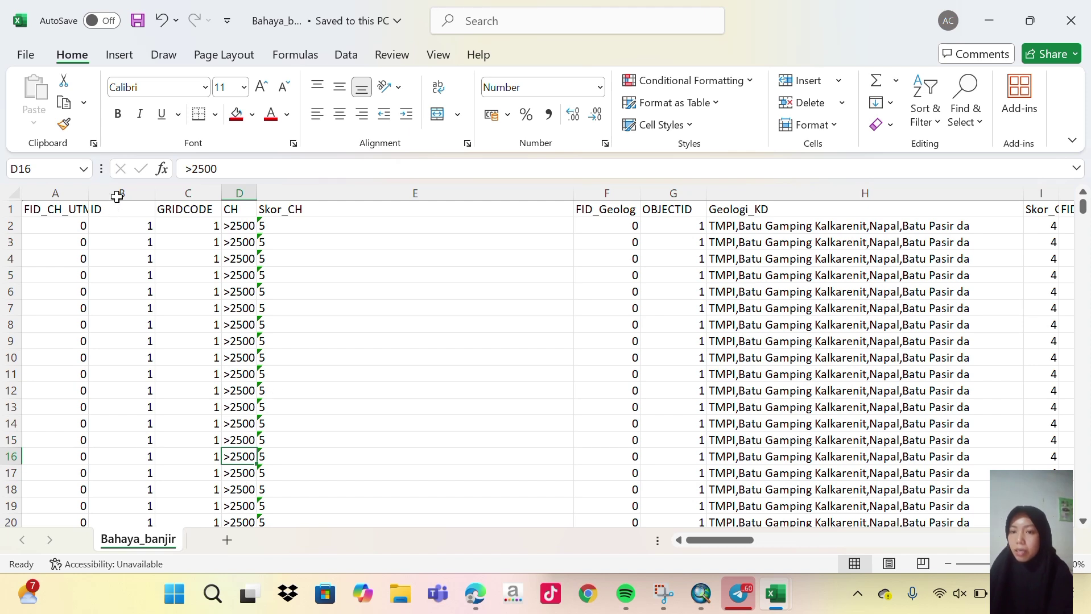
pyautogui.click(122, 56)
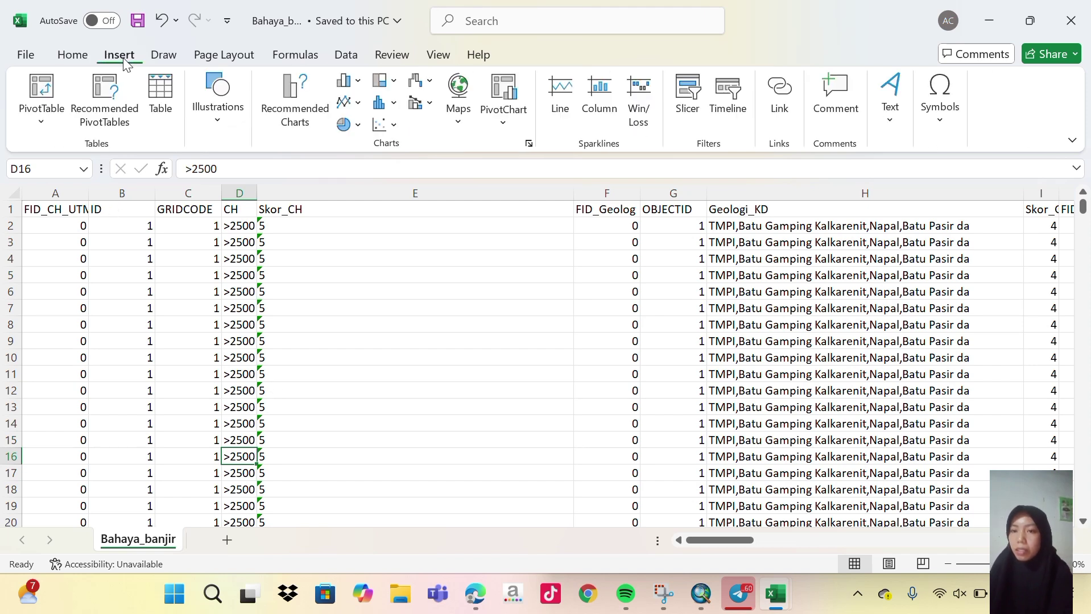
pyautogui.click(41, 115)
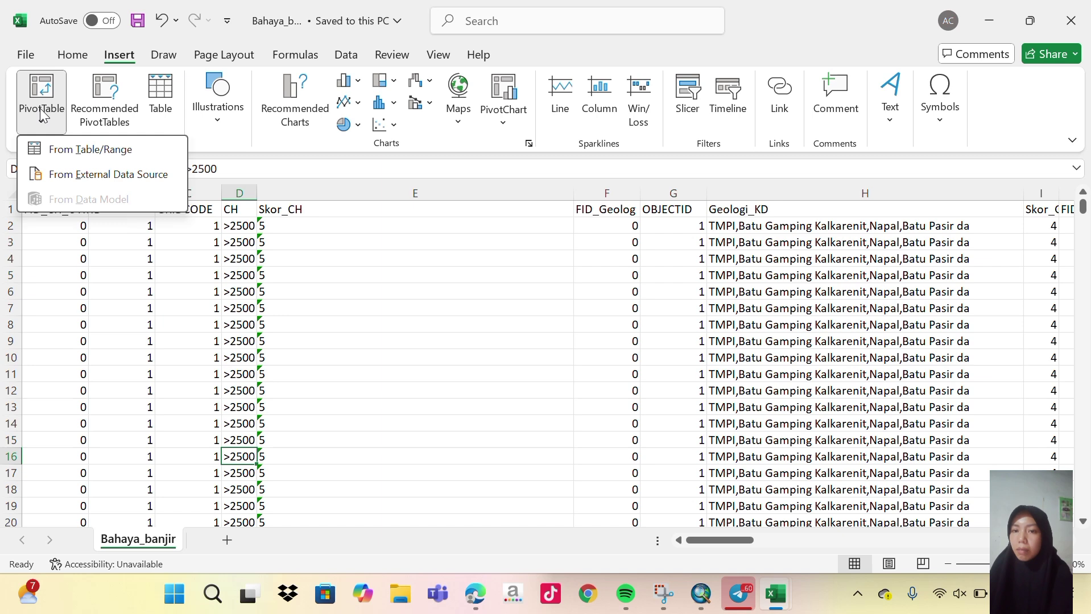
pyautogui.click(42, 102)
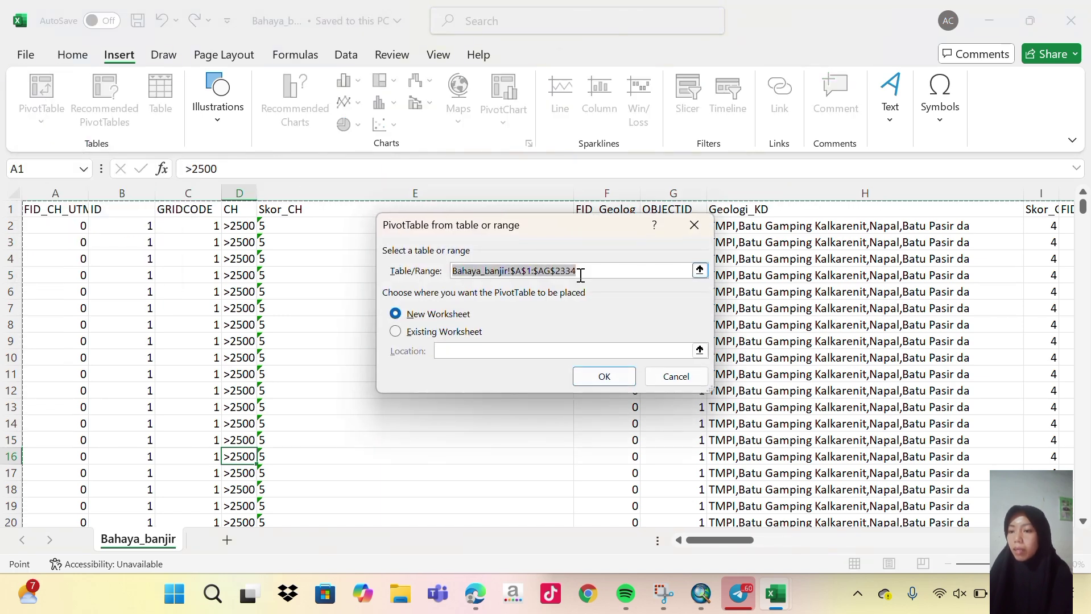
pyautogui.click(591, 370)
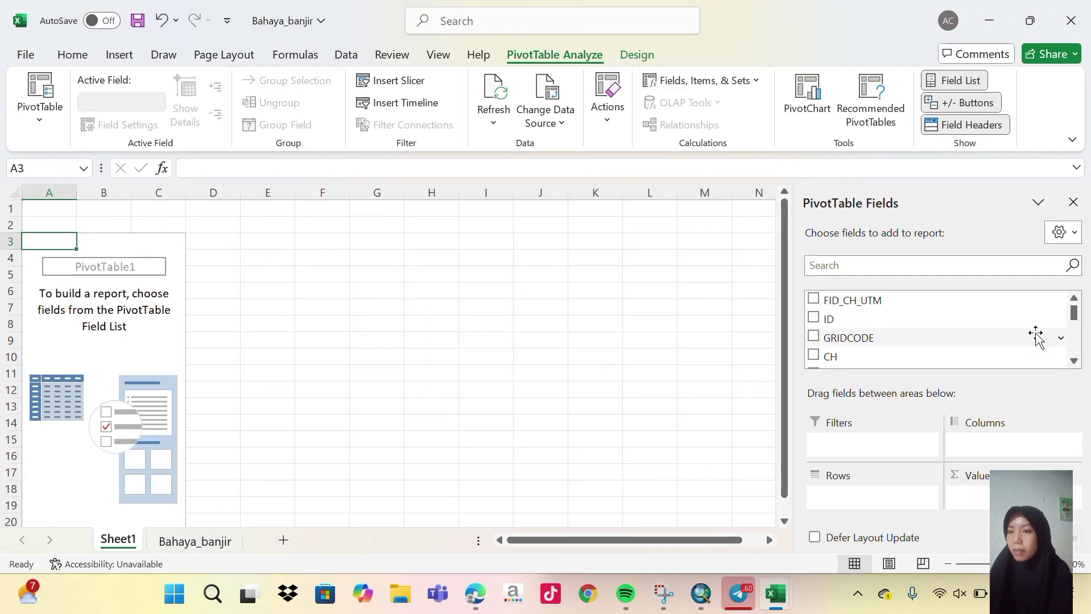
# Add Luas as summed values broken down by Kls_Banjir, then select and copy the pivot table.
pyautogui.moveTo(1075, 317); pyautogui.dragTo(1074, 347)
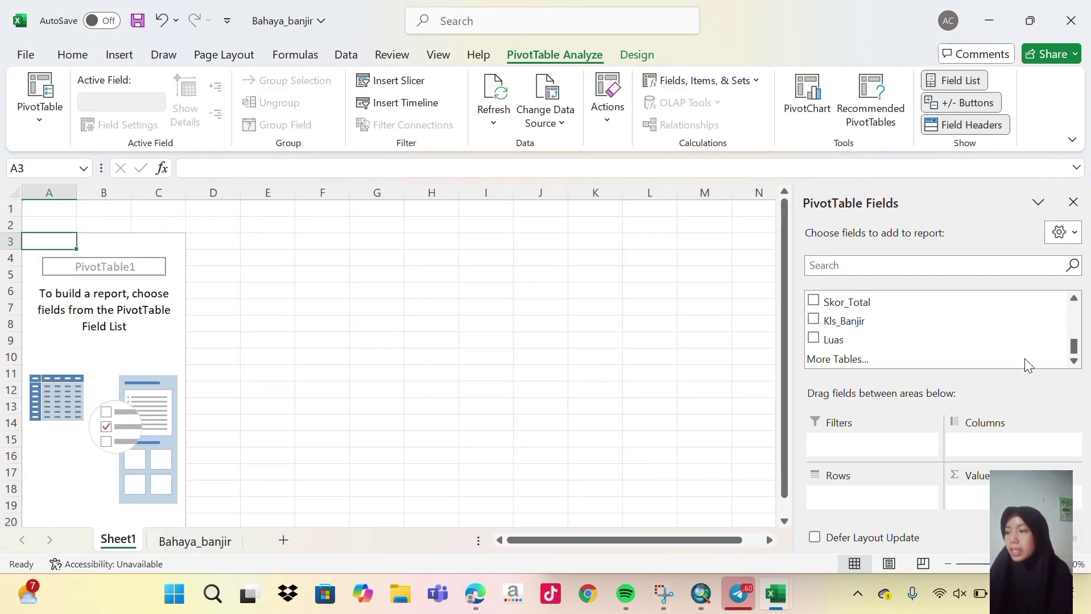
pyautogui.click(814, 339)
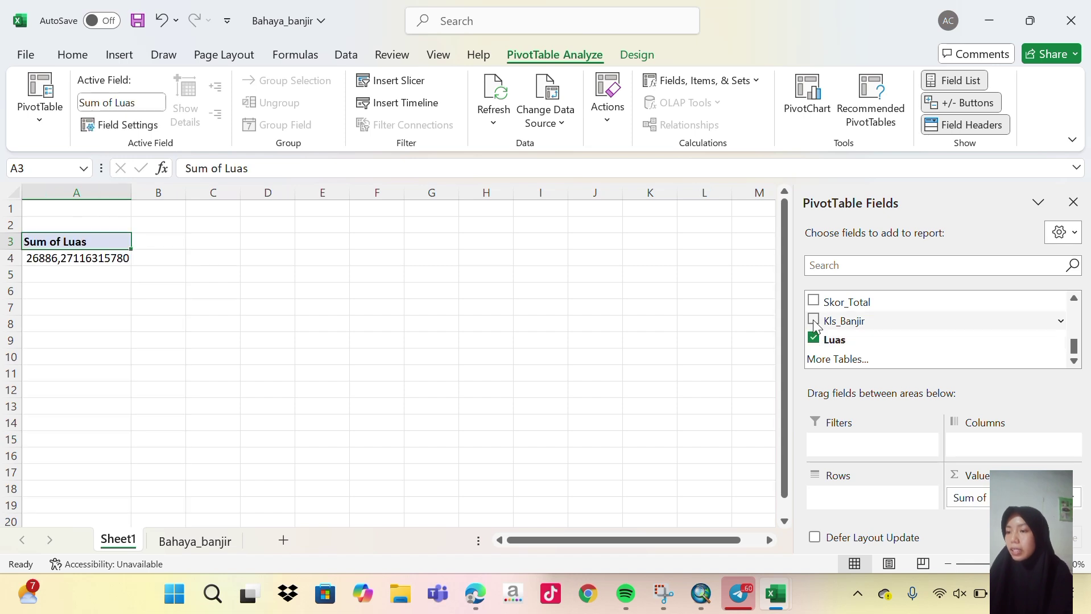
pyautogui.click(813, 320)
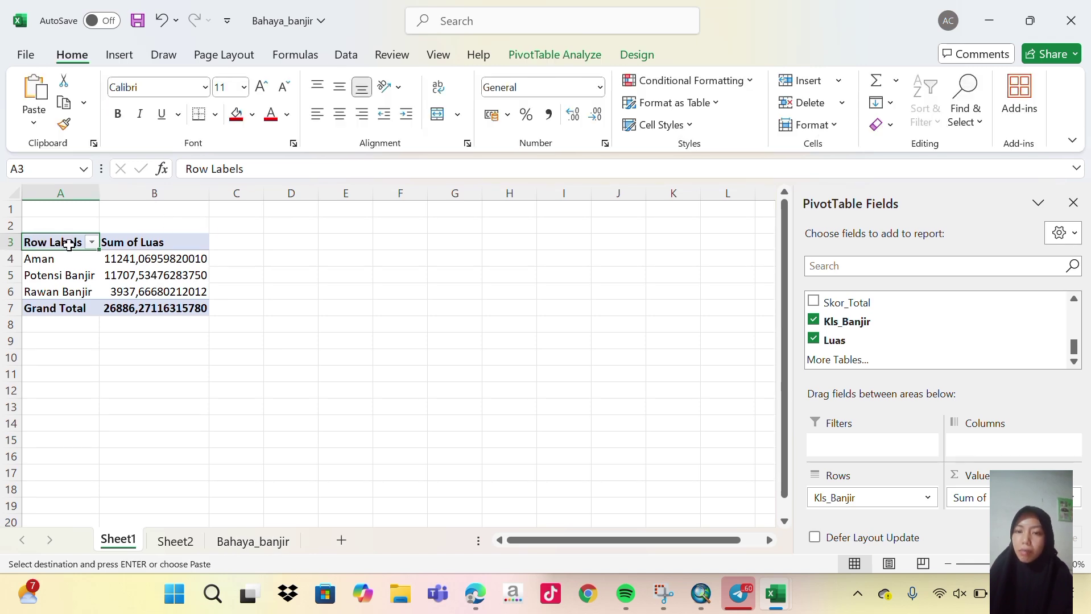
pyautogui.moveTo(68, 244); pyautogui.dragTo(190, 307)
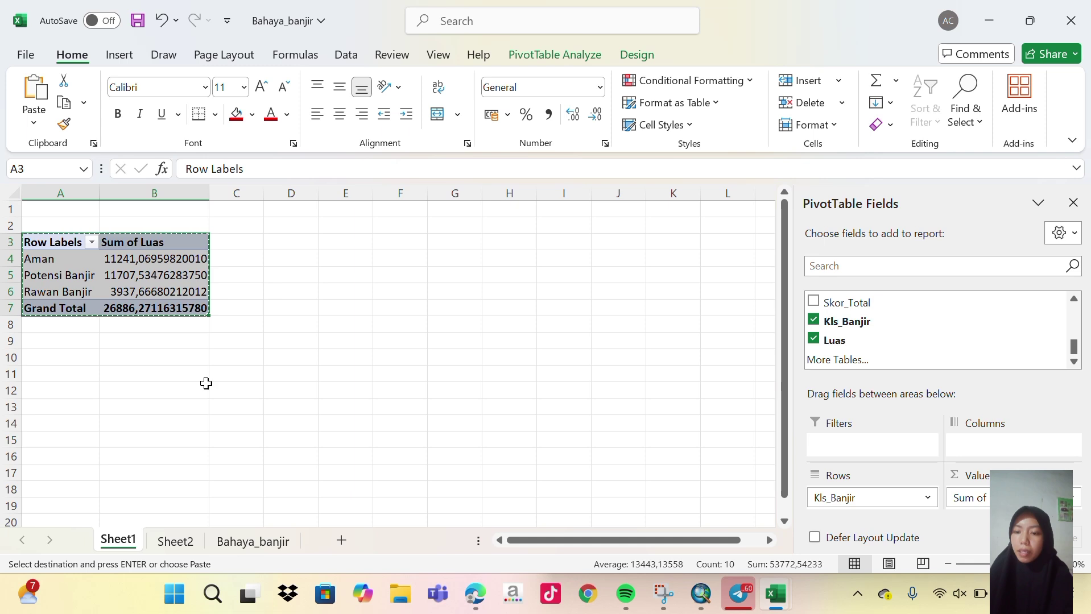
# Paste the copied pivot table into Sheet2 at B4 and widen columns B and C.
pyautogui.click(178, 542)
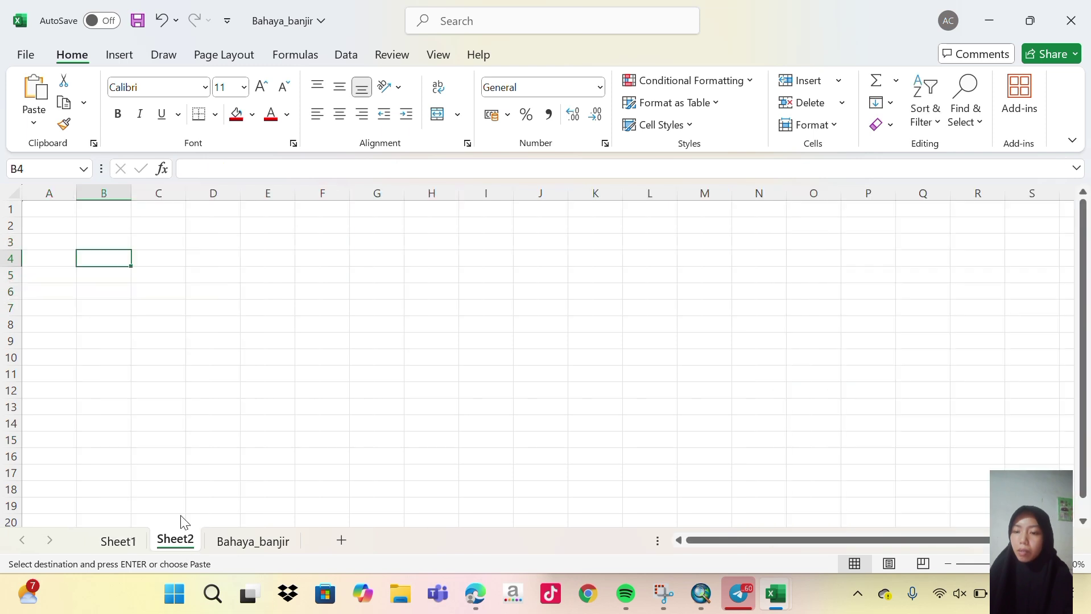
pyautogui.hotkey('ctrl', 'v')
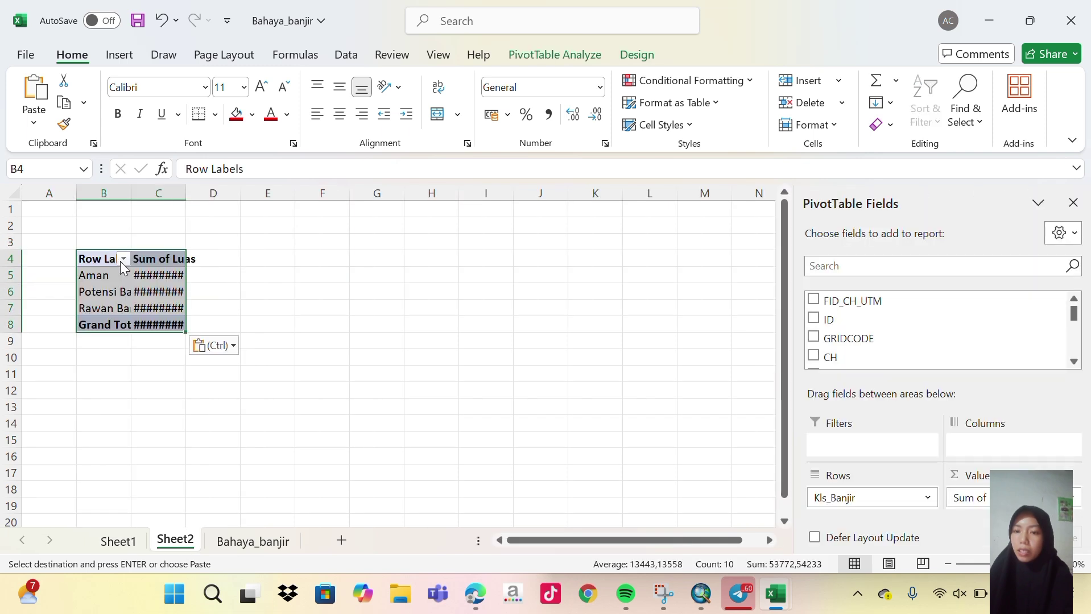
pyautogui.click(221, 320)
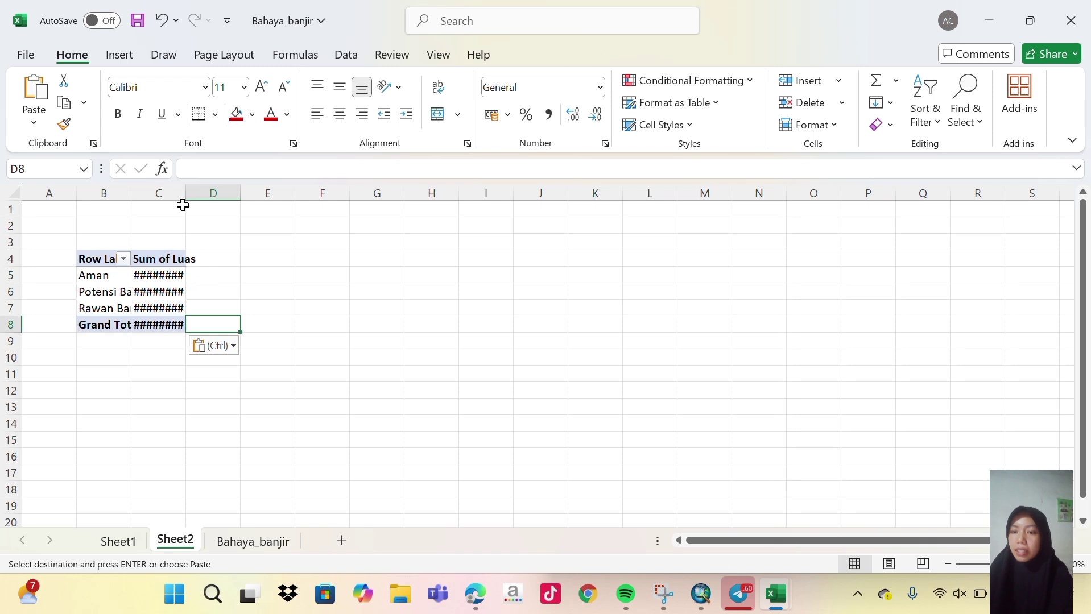
pyautogui.moveTo(132, 193); pyautogui.dragTo(185, 195)
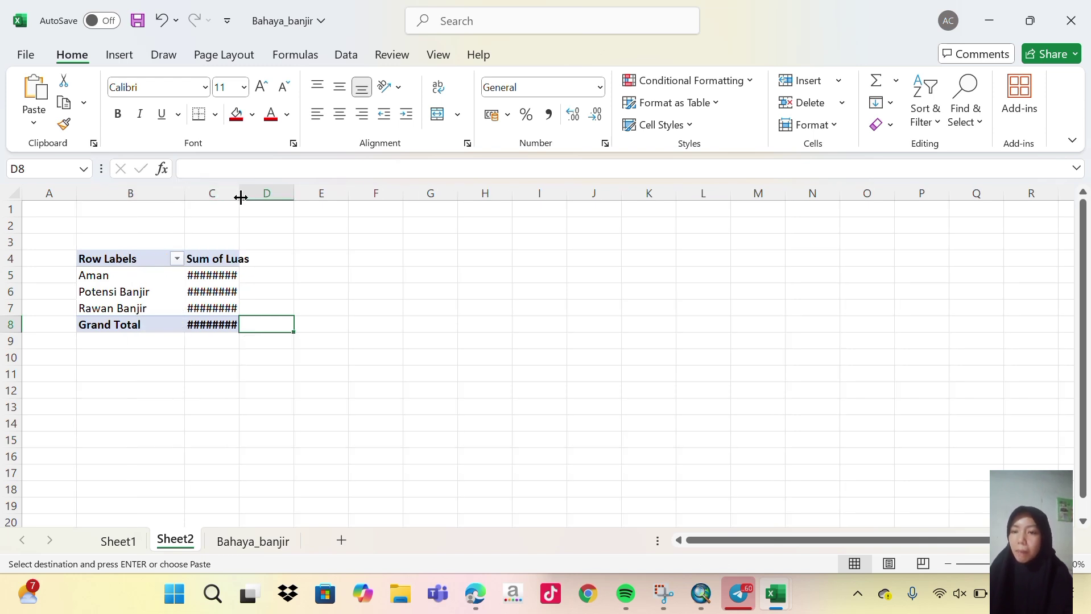
pyautogui.moveTo(241, 198); pyautogui.dragTo(292, 198)
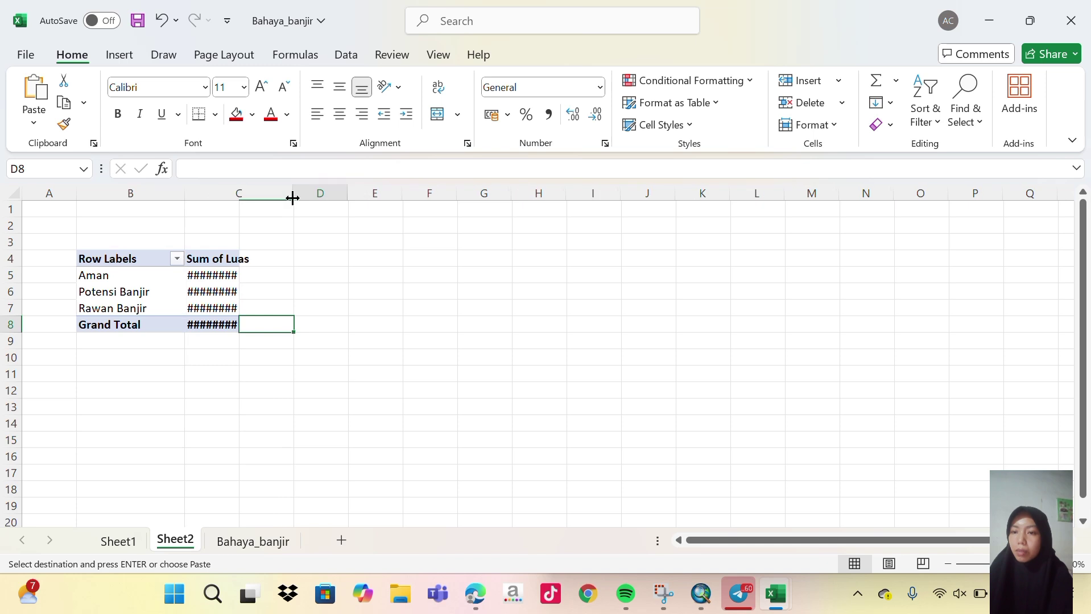
pyautogui.click(320, 296)
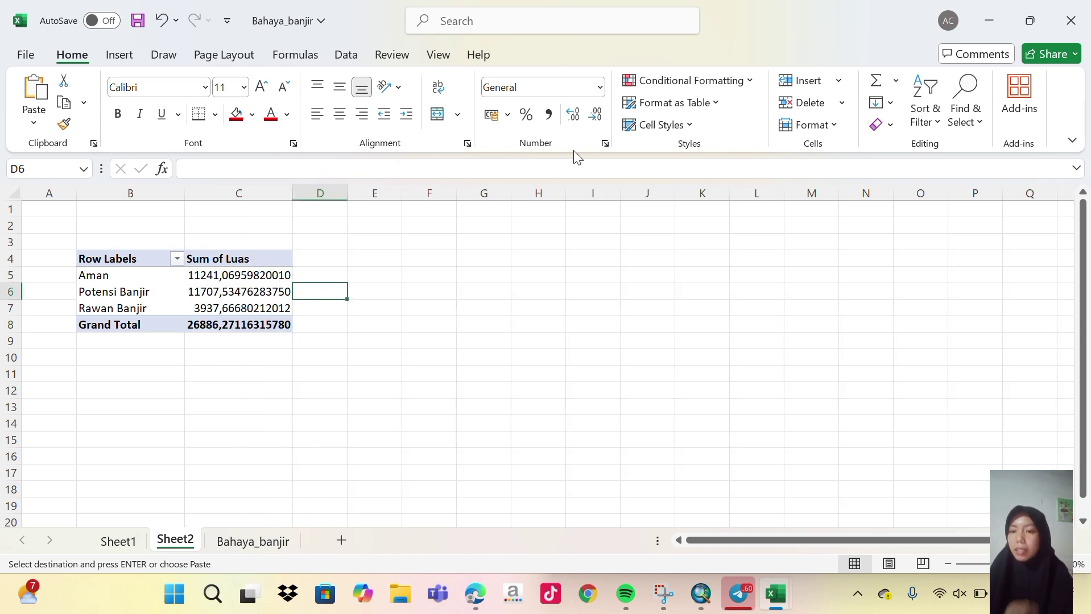
# Reduce the Aman and Potensi Banjir area values to two decimal places.
pyautogui.click(226, 275)
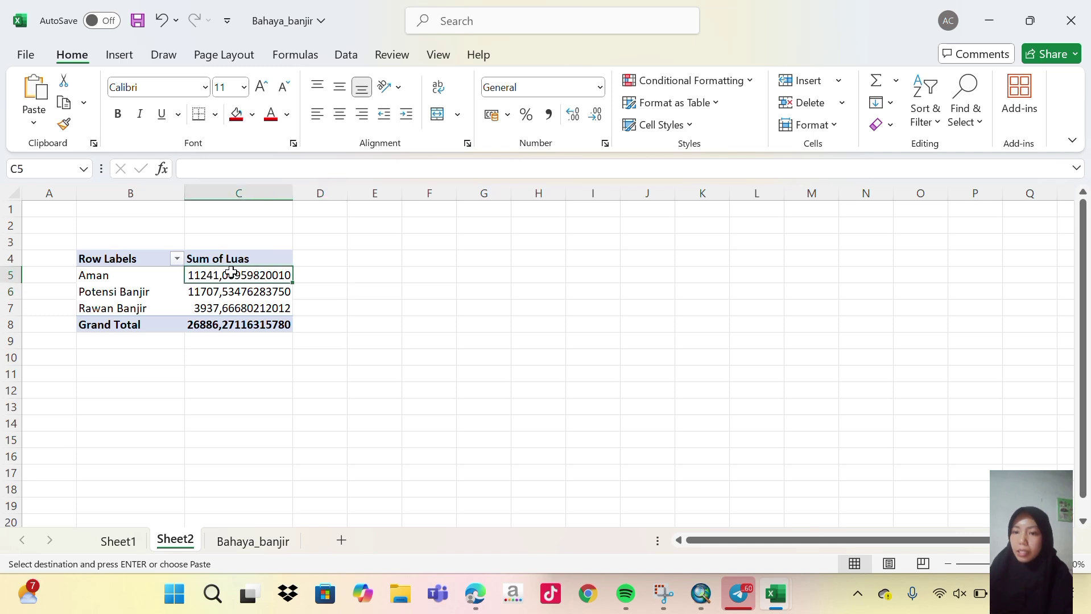
pyautogui.click(597, 116)
pyautogui.click(597, 116)
pyautogui.click(597, 116)
pyautogui.click(598, 114)
pyautogui.click(597, 114)
pyautogui.click(597, 115)
pyautogui.click(597, 115)
pyautogui.click(597, 115)
pyautogui.click(597, 115)
pyautogui.click(250, 291)
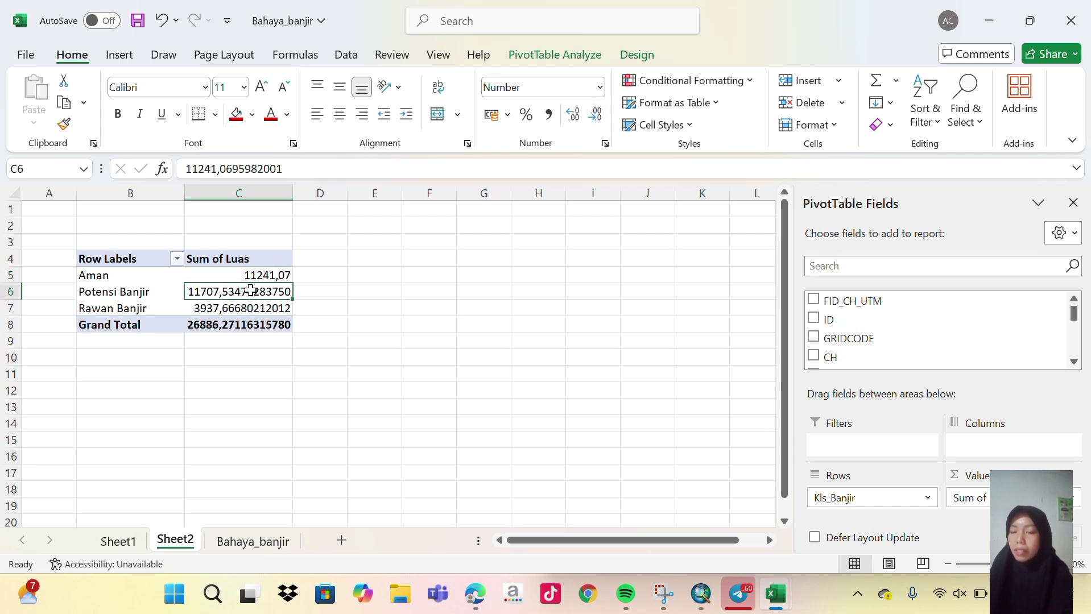
pyautogui.click(597, 115)
pyautogui.click(596, 116)
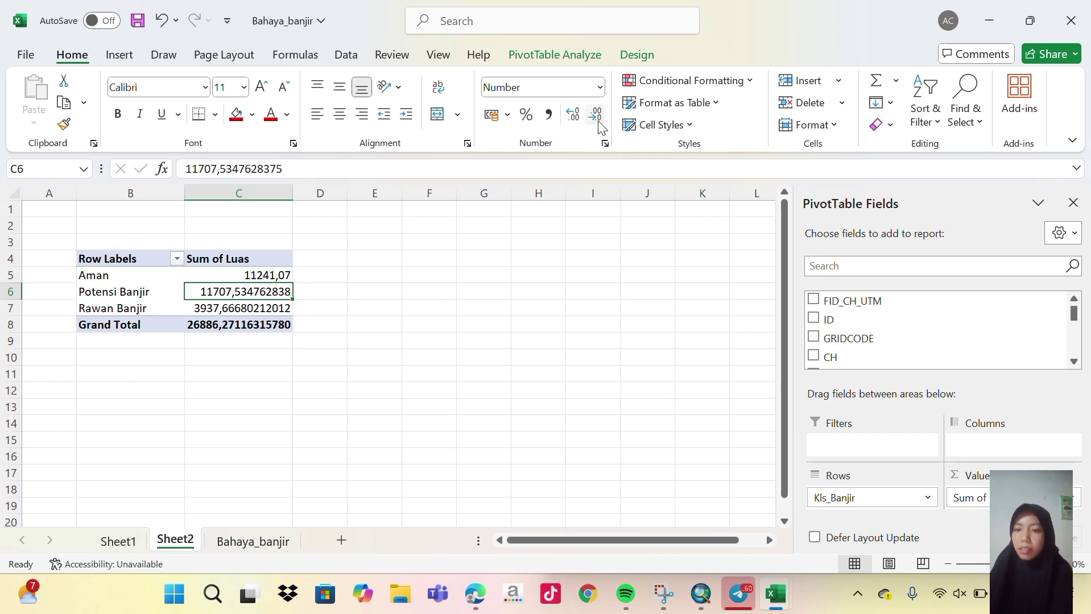
pyautogui.click(596, 115)
pyautogui.click(596, 115)
pyautogui.click(596, 115)
pyautogui.click(596, 116)
pyautogui.click(597, 117)
pyautogui.click(596, 117)
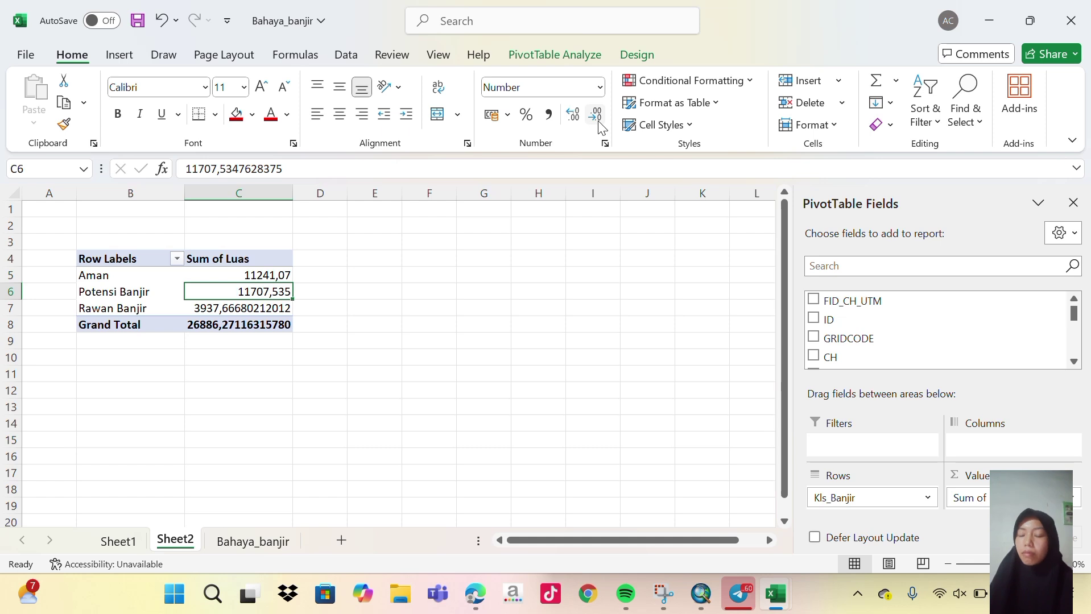
pyautogui.click(596, 116)
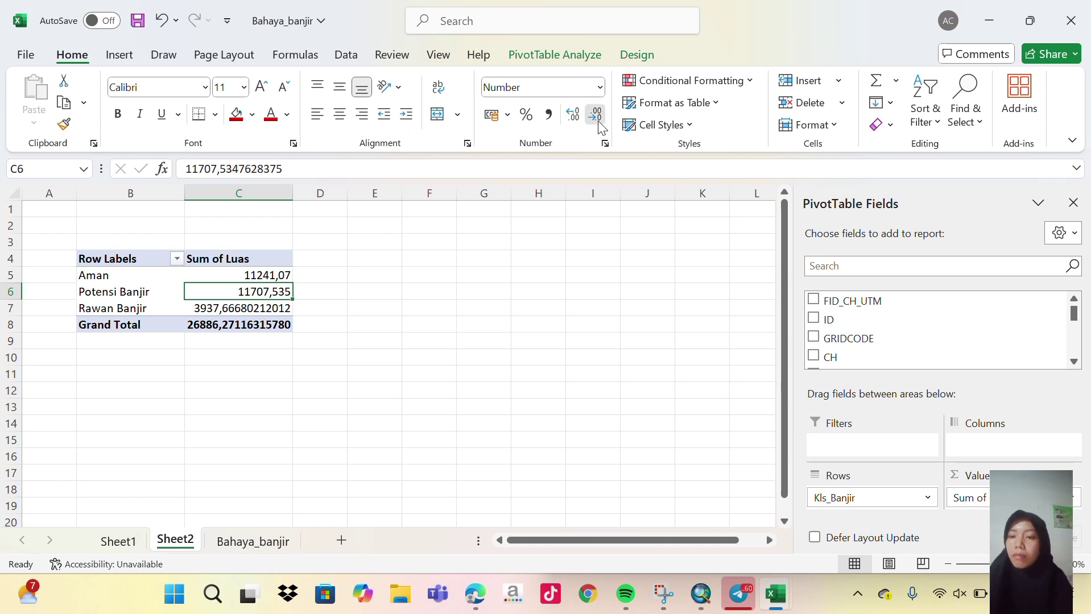
# Reduce the Rawan Banjir area and the Grand Total (26886,27) to two decimals.
pyautogui.click(284, 314)
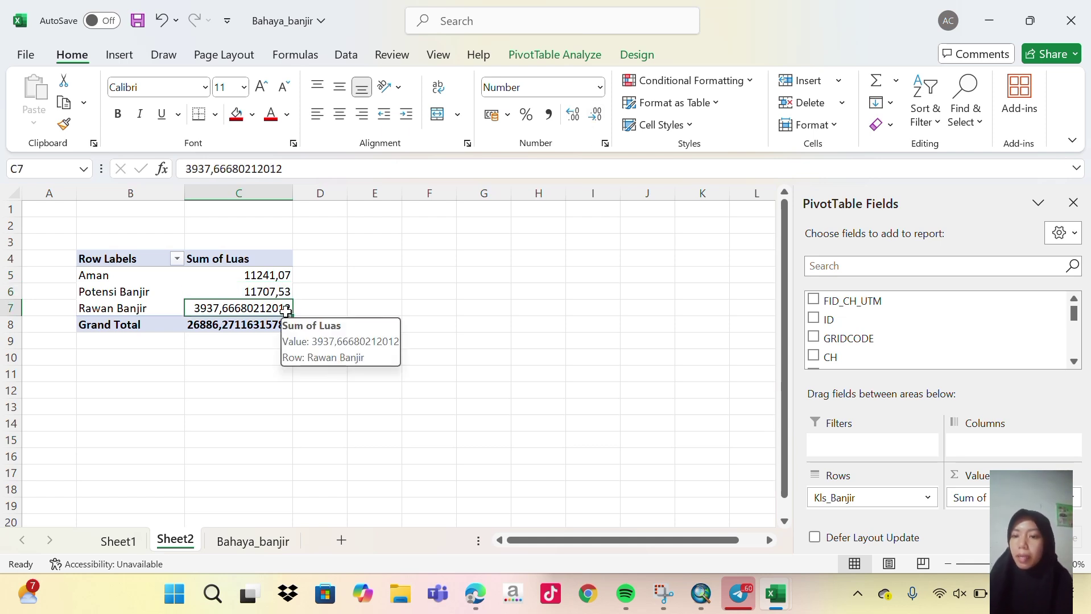
pyautogui.click(594, 115)
pyautogui.click(594, 116)
pyautogui.click(594, 116)
pyautogui.click(594, 116)
pyautogui.click(593, 115)
pyautogui.click(594, 115)
pyautogui.click(595, 116)
pyautogui.click(594, 115)
pyautogui.click(594, 116)
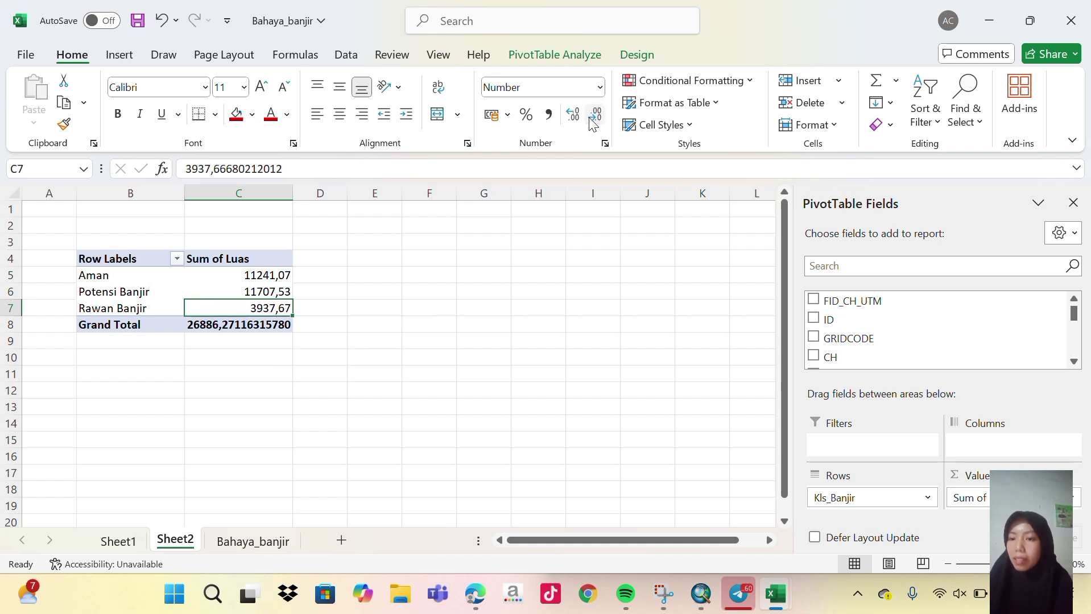
pyautogui.click(282, 324)
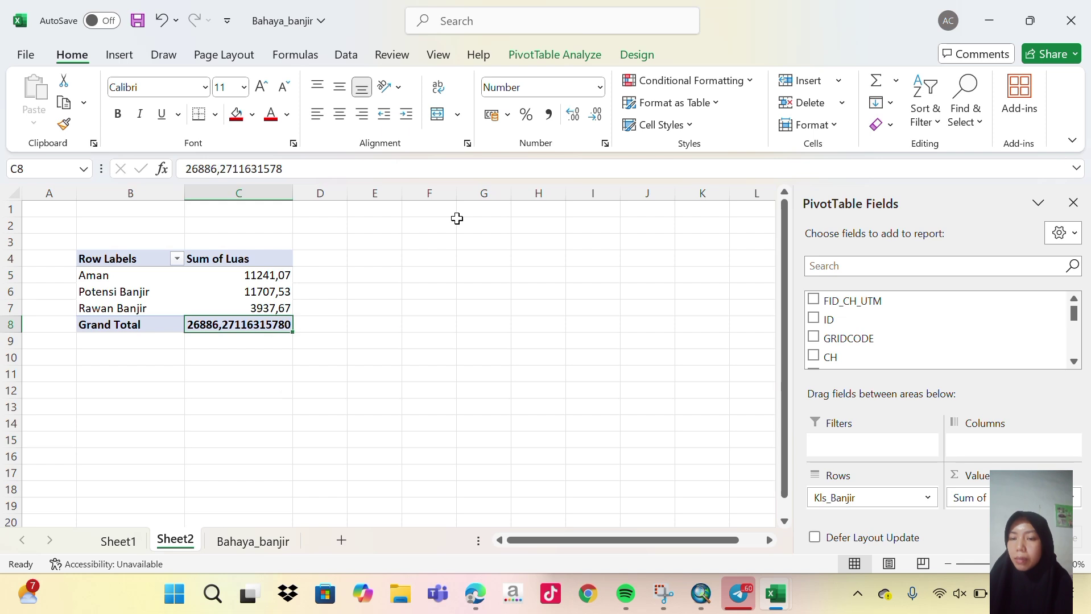
pyautogui.click(594, 116)
pyautogui.click(594, 115)
pyautogui.click(594, 116)
pyautogui.click(594, 116)
pyautogui.click(594, 115)
pyautogui.click(594, 115)
pyautogui.click(594, 115)
pyautogui.click(594, 116)
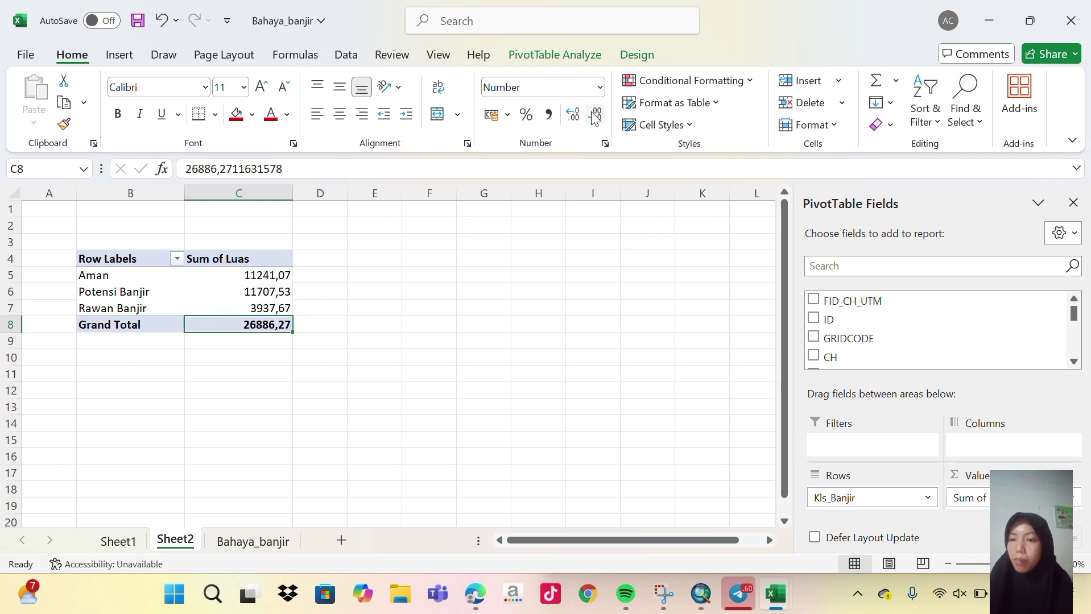
pyautogui.click(324, 324)
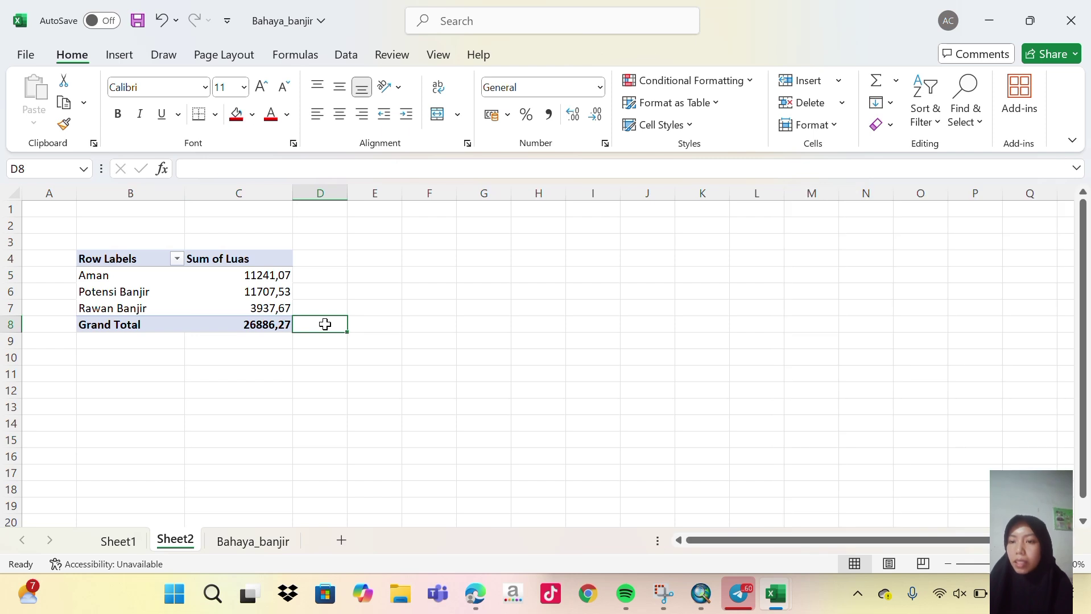
# Rename the pivot headers from Row Labels and Sum of Luas to Kelas and Luas.
pyautogui.click(126, 259)
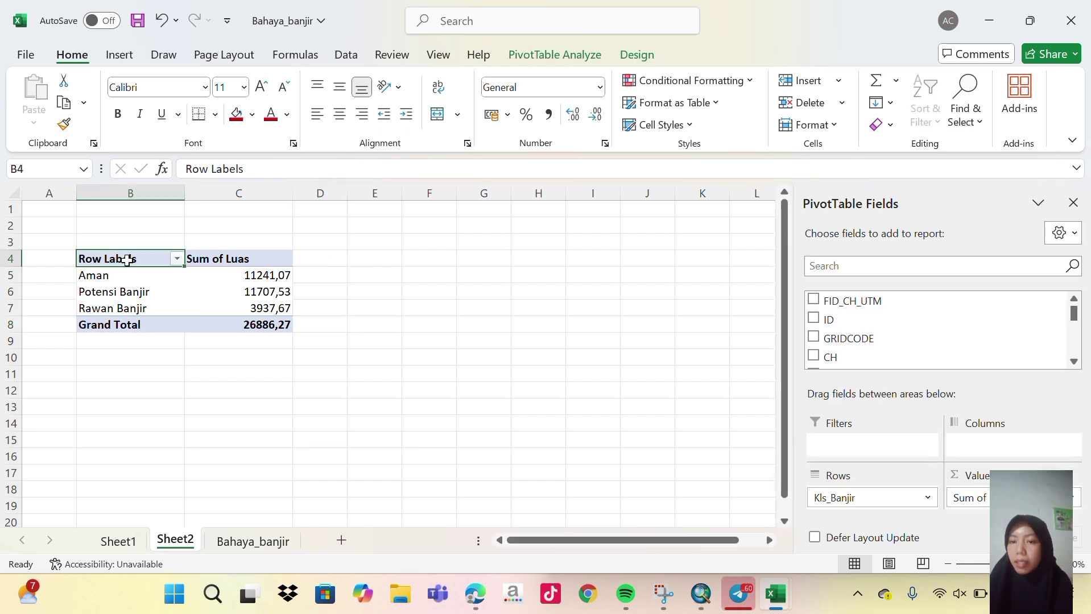
pyautogui.doubleClick(128, 259)
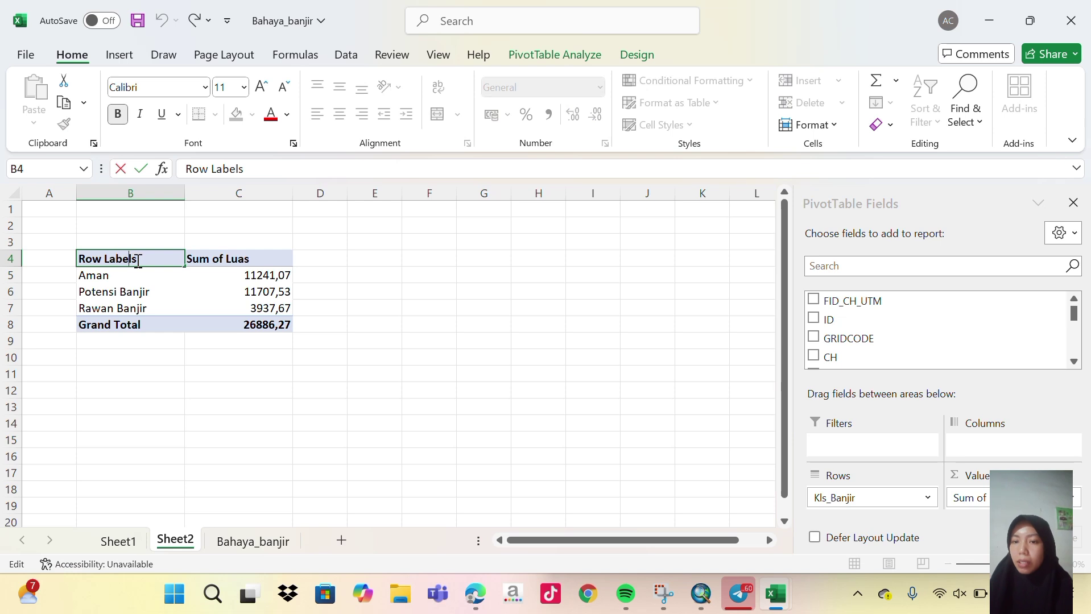
pyautogui.press('BackSpace')
pyautogui.press('BackSpace')
pyautogui.press('BackSpace')
pyautogui.press('BackSpace')
pyautogui.press('BackSpace')
pyautogui.press('BackSpace')
pyautogui.press('BackSpace')
pyautogui.press('BackSpace')
pyautogui.press('BackSpace')
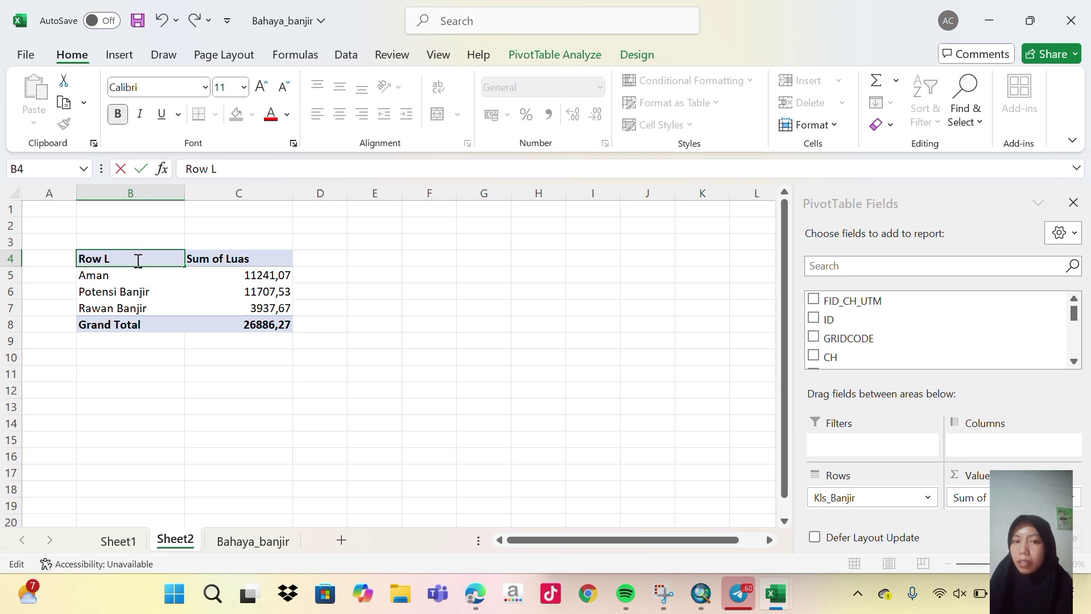
pyautogui.press('BackSpace')
pyautogui.write('Kelas')
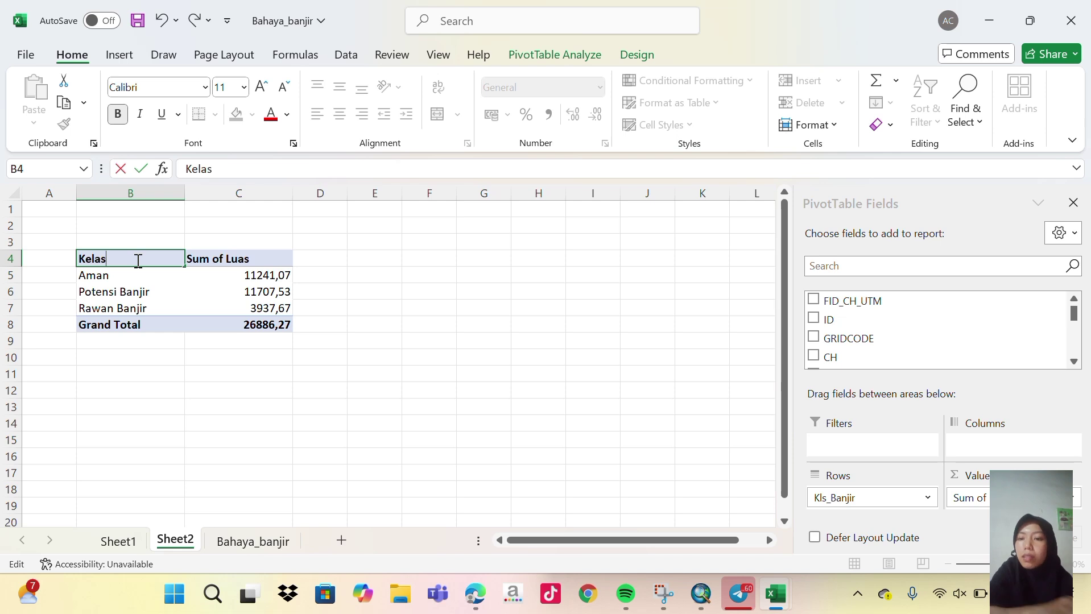
pyautogui.click(208, 261)
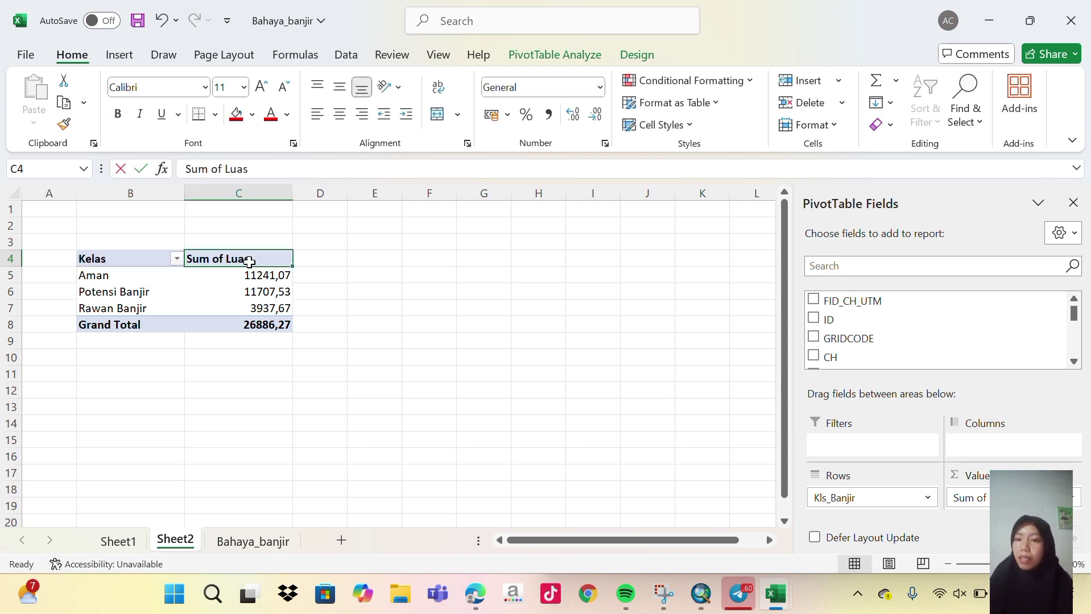
pyautogui.press('BackSpace')
pyautogui.write('Luas (Ha')
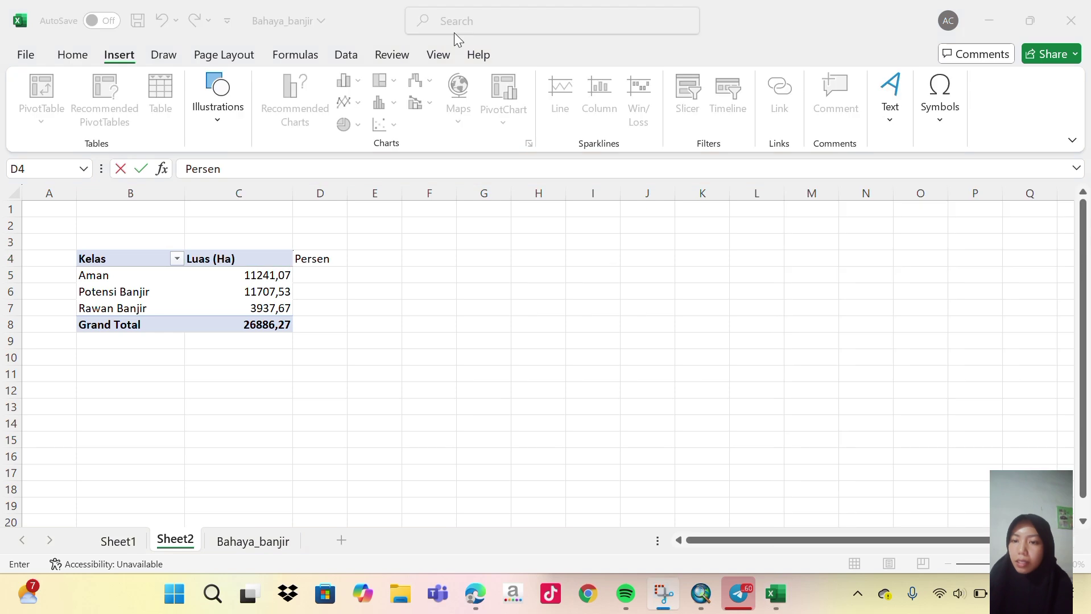
# Add a Persen heading in D4 and start Aman's percentage formula =C5/C8 in D5.
pyautogui.click(306, 275)
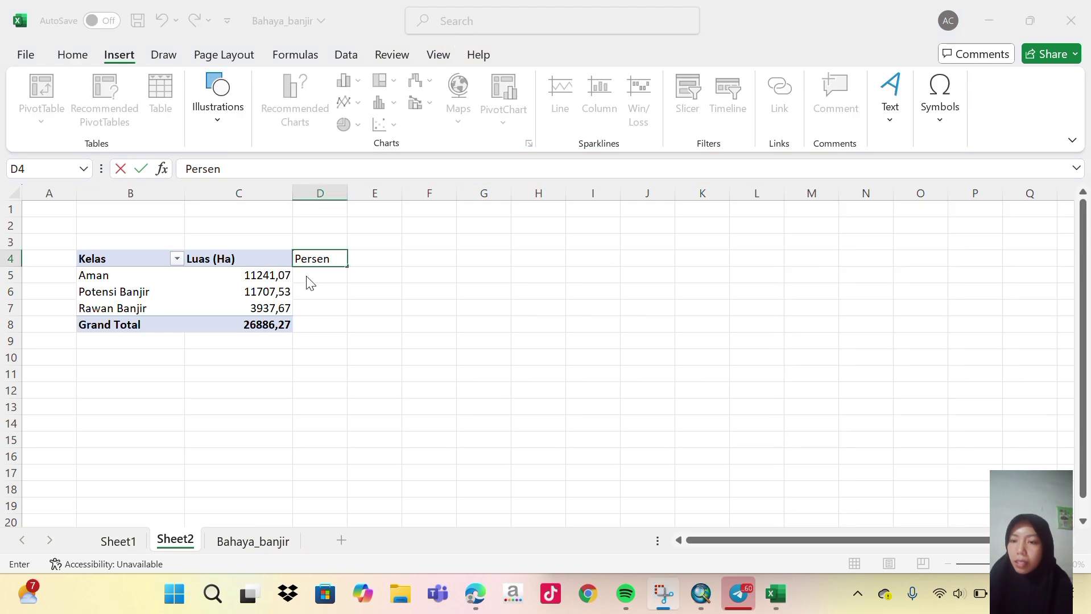
pyautogui.press('Return')
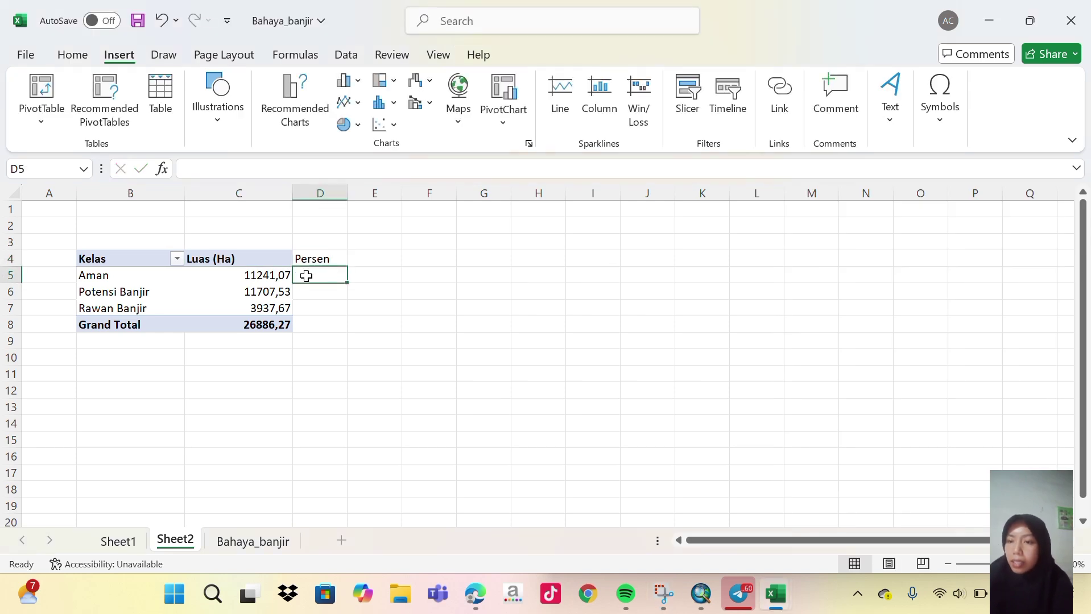
pyautogui.write('=')
pyautogui.press('capslock')
pyautogui.write('C')
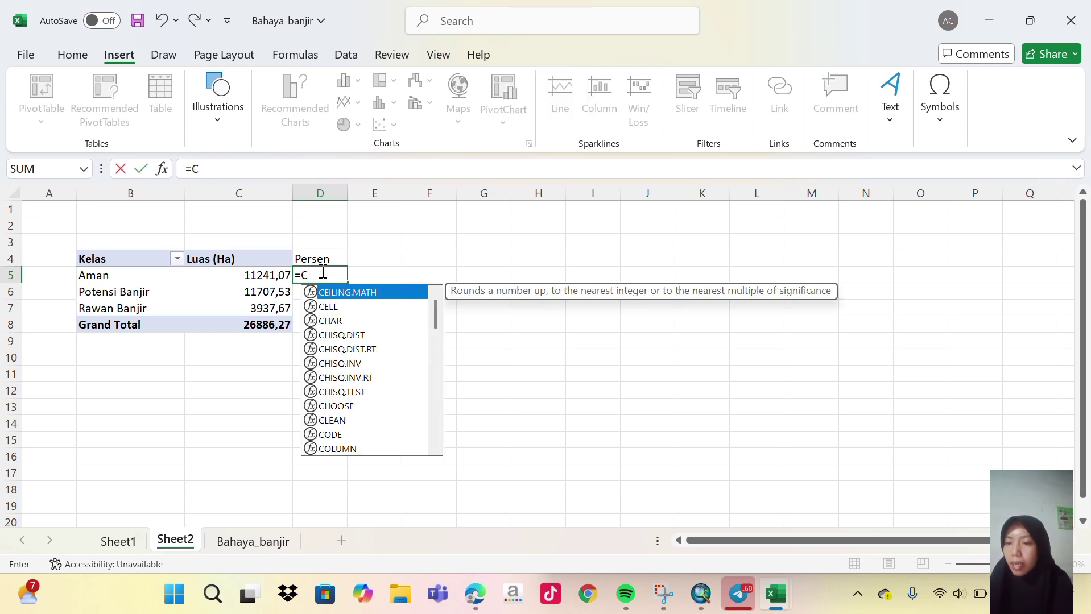
pyautogui.write('5')
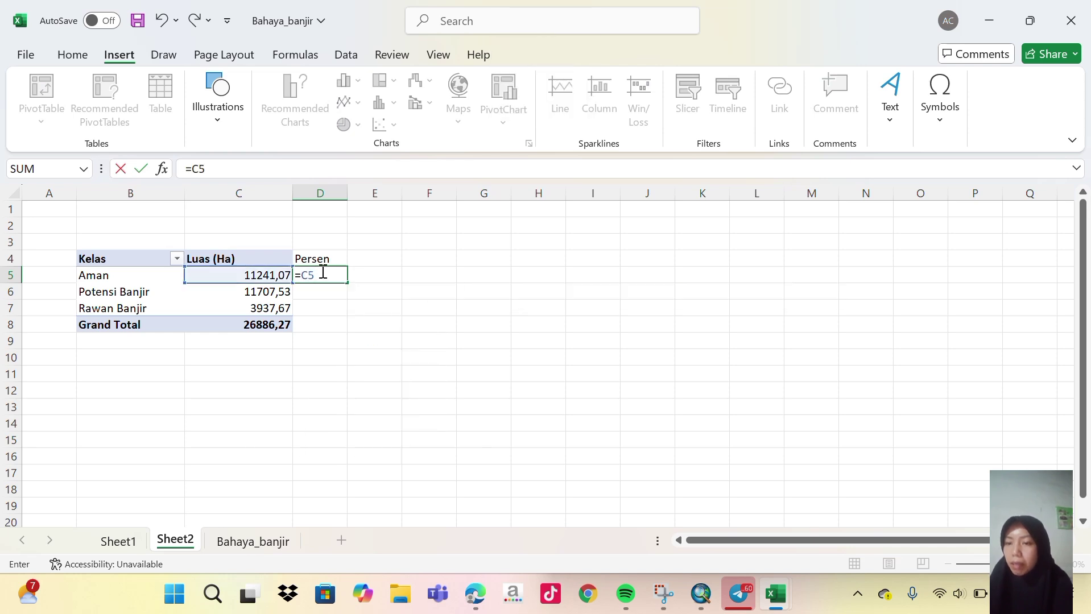
pyautogui.write('/')
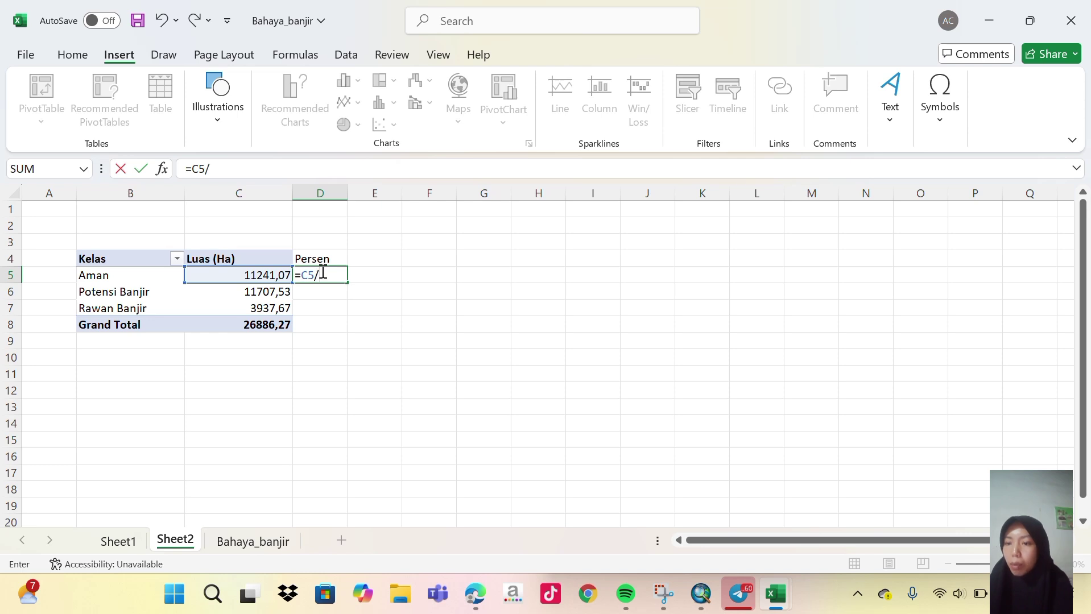
pyautogui.write('C8*')
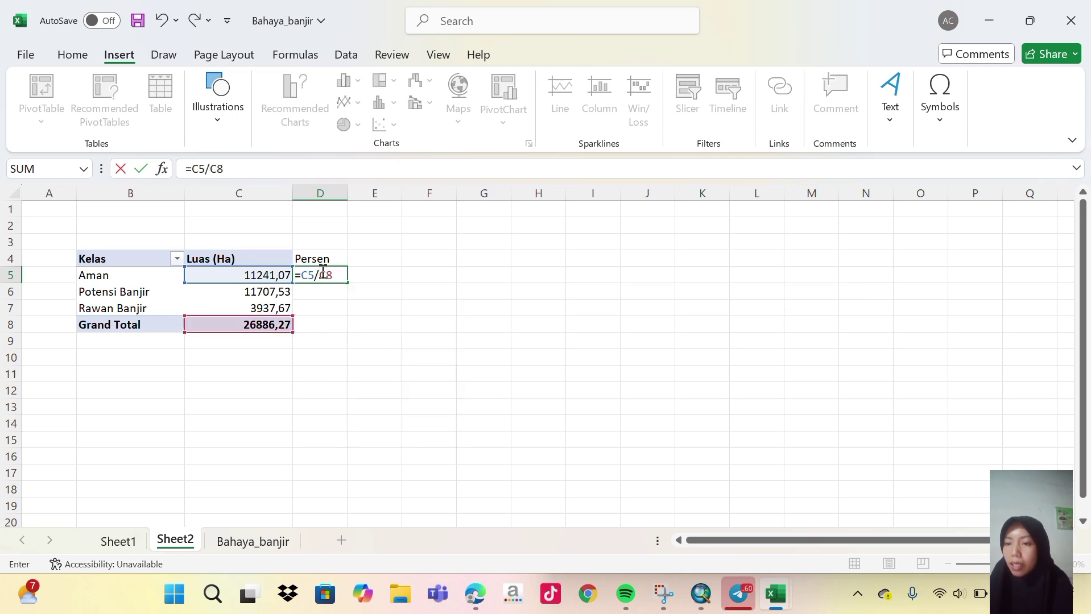
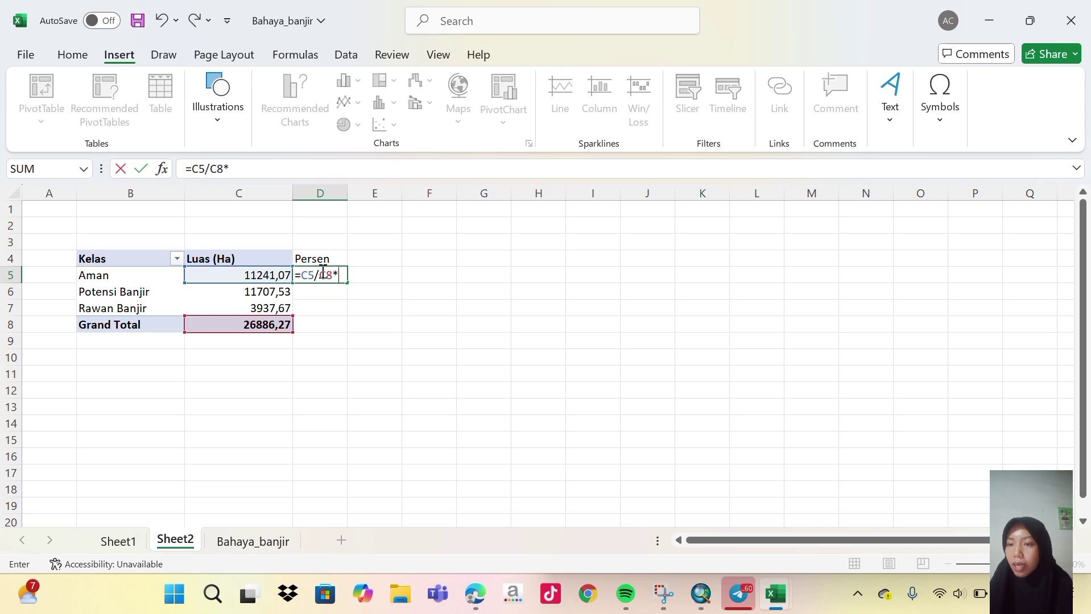
# Complete Aman's percentage formula as =C5/C$8*100, locking the Grand Total row.
pyautogui.write('100')
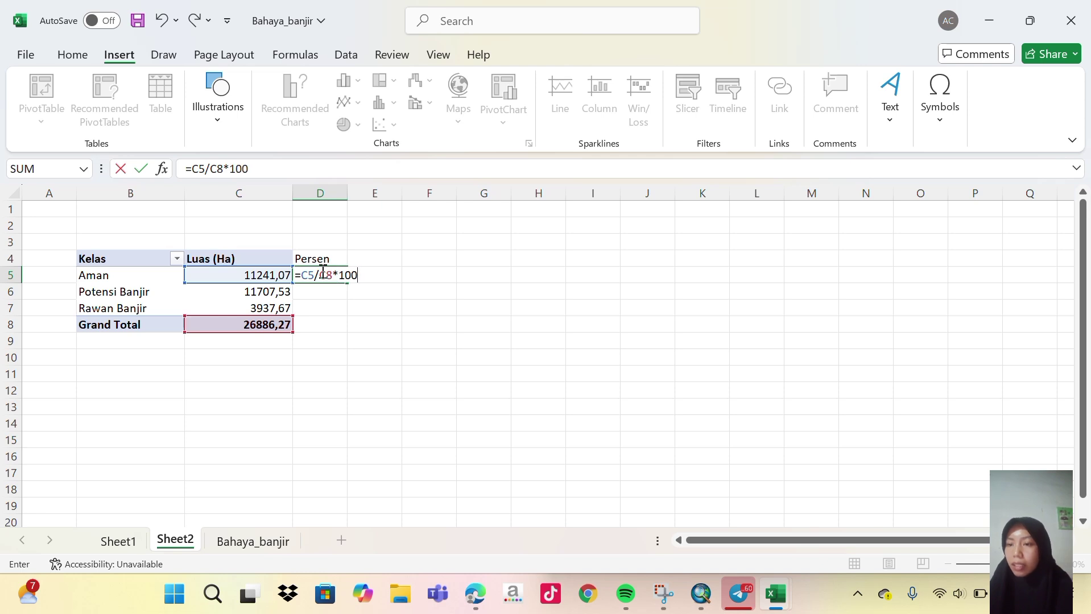
pyautogui.press('Return')
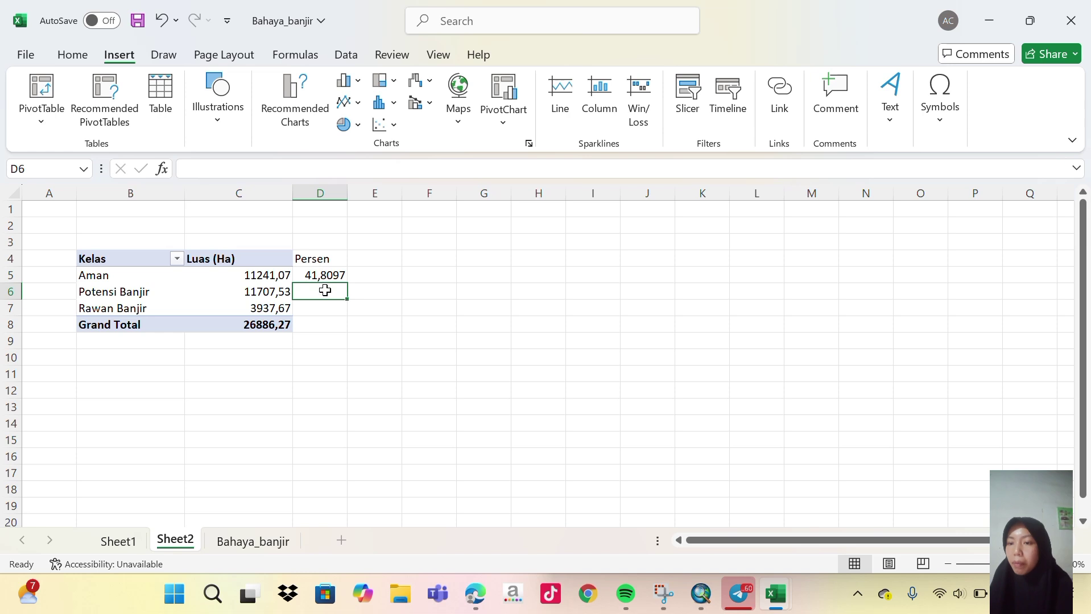
pyautogui.click(324, 273)
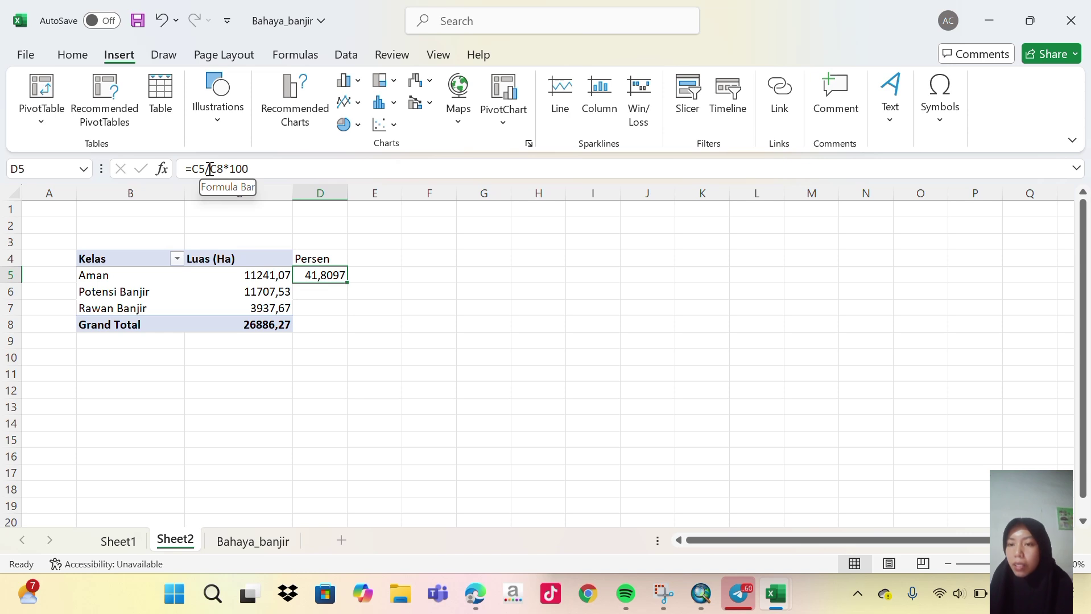
pyautogui.click(222, 167)
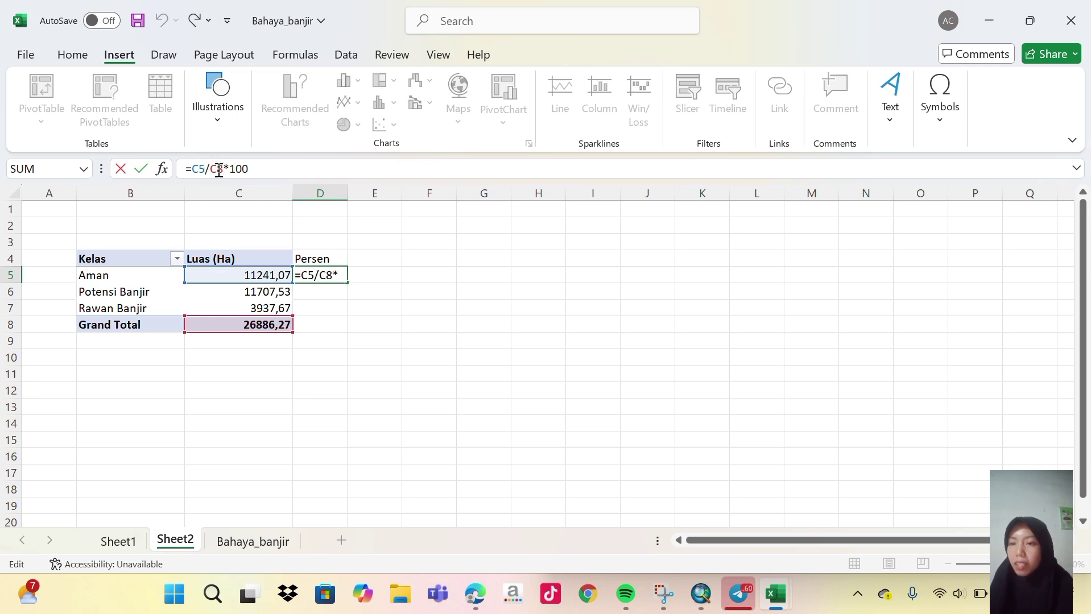
pyautogui.write('$')
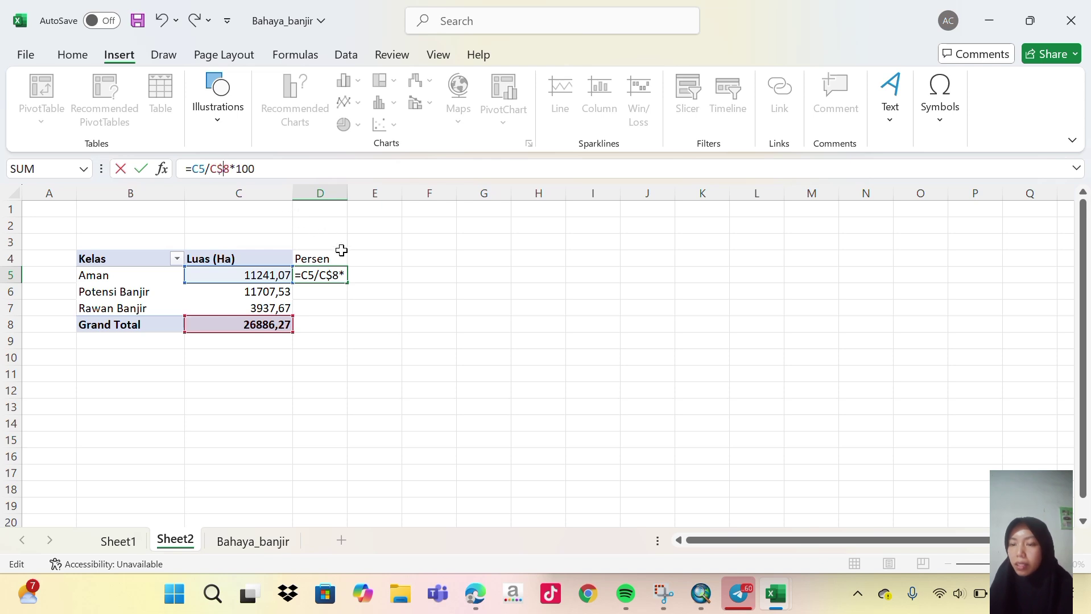
pyautogui.press('Return')
# Fill the formula down to D8, giving 41,8097, 43,54466, 14,64564 and 100.
pyautogui.click(341, 276)
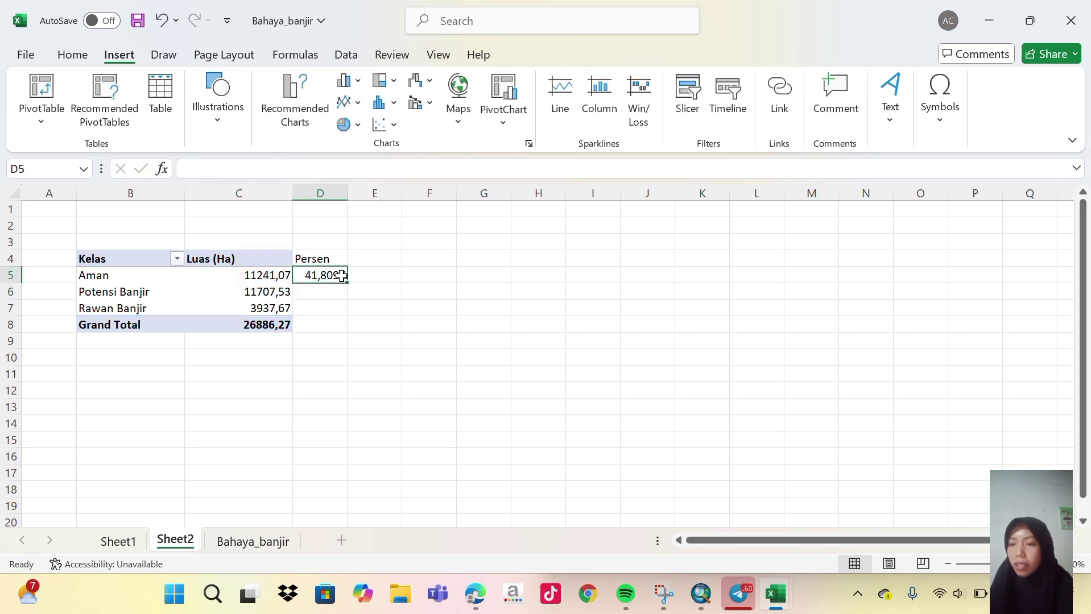
pyautogui.moveTo(346, 281); pyautogui.dragTo(343, 325)
pyautogui.click(380, 341)
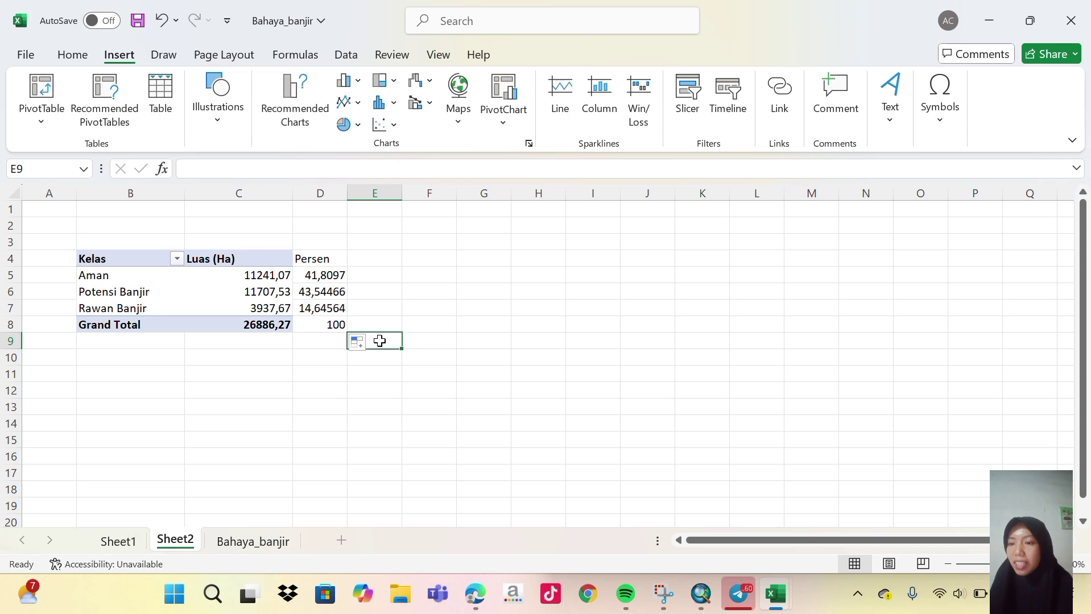
pyautogui.click(382, 325)
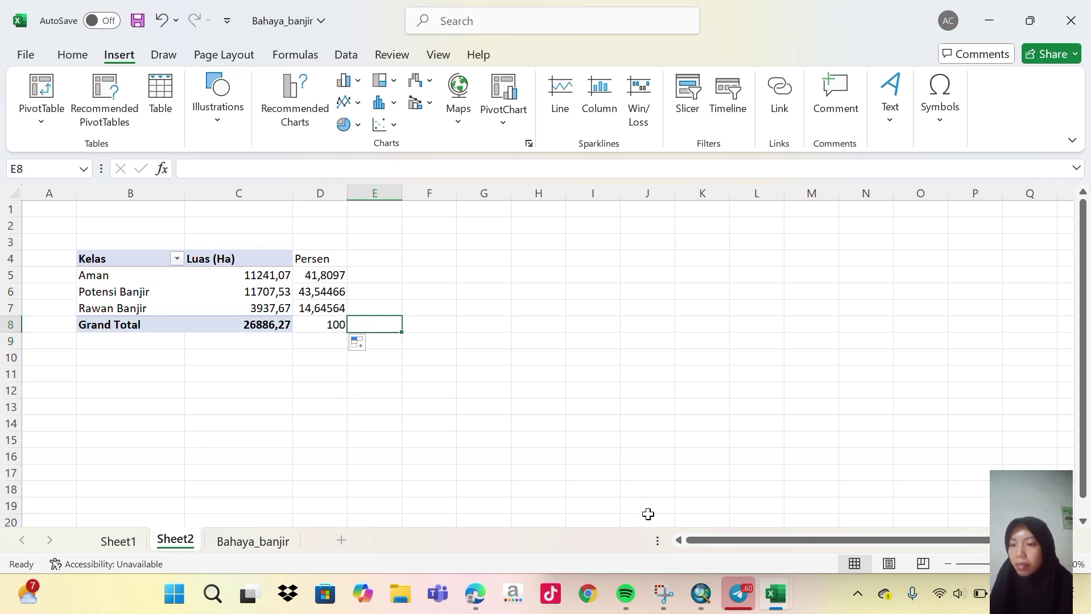
# Switch ArcMap to layout view, set a landscape page, and narrow the map frame leftward.
pyautogui.moveTo(711, 607)
pyautogui.click(700, 511)
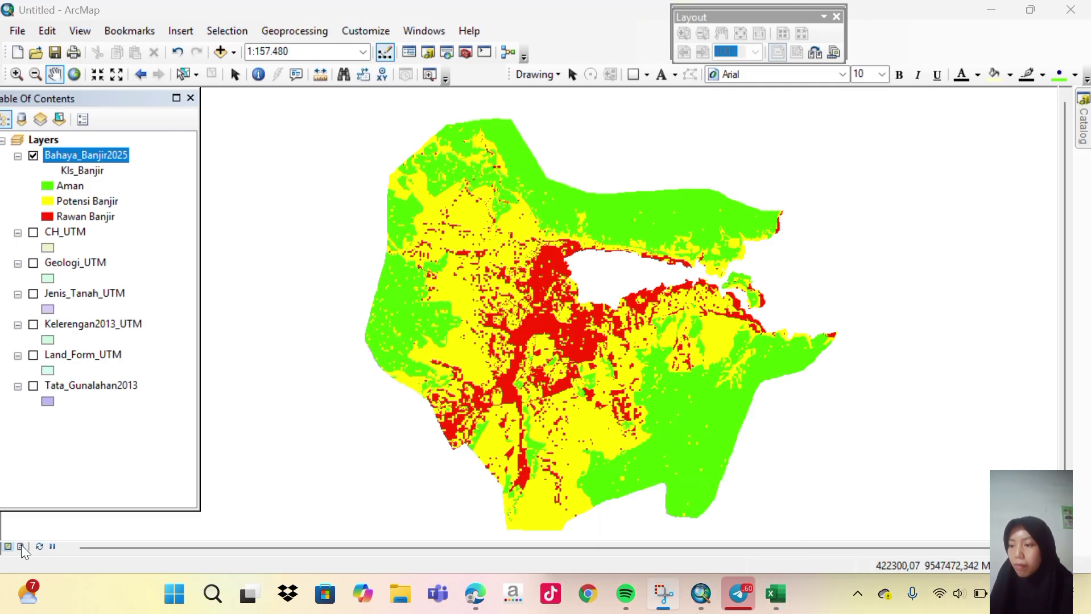
pyautogui.click(21, 546)
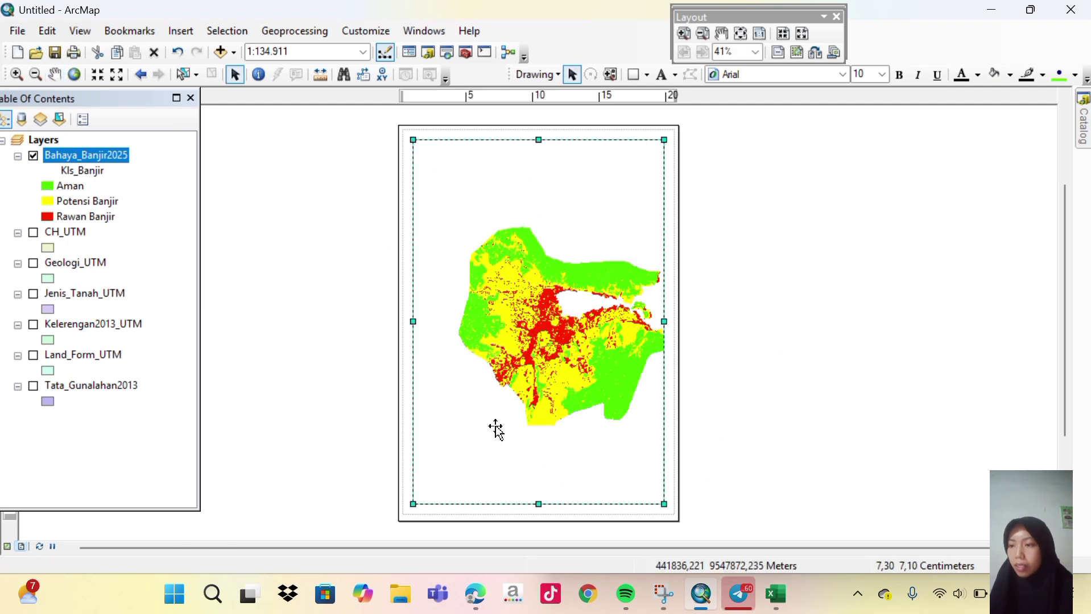
pyautogui.click(19, 31)
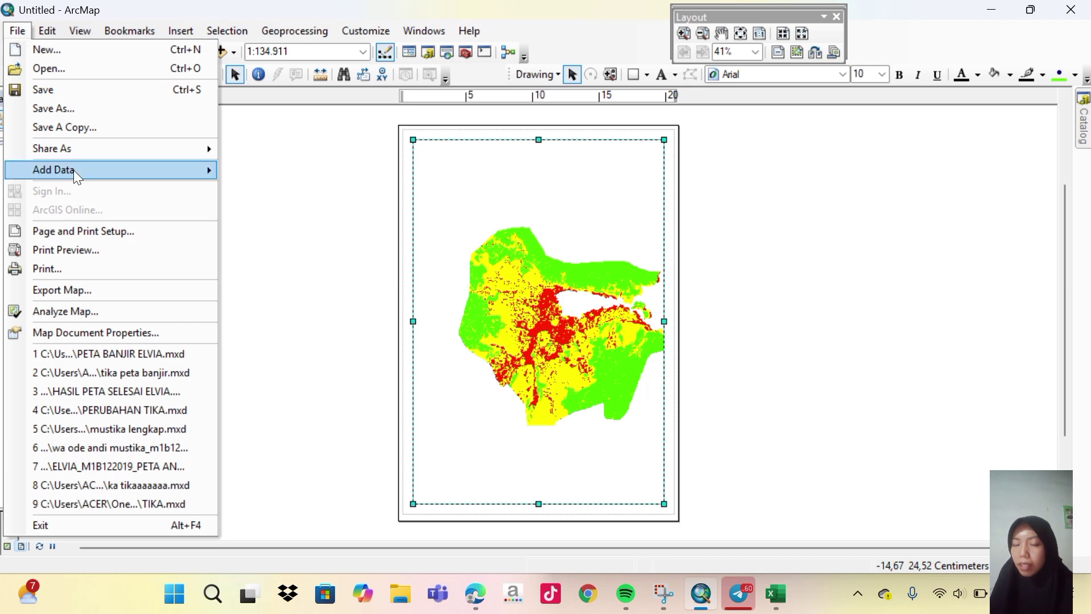
pyautogui.click(85, 232)
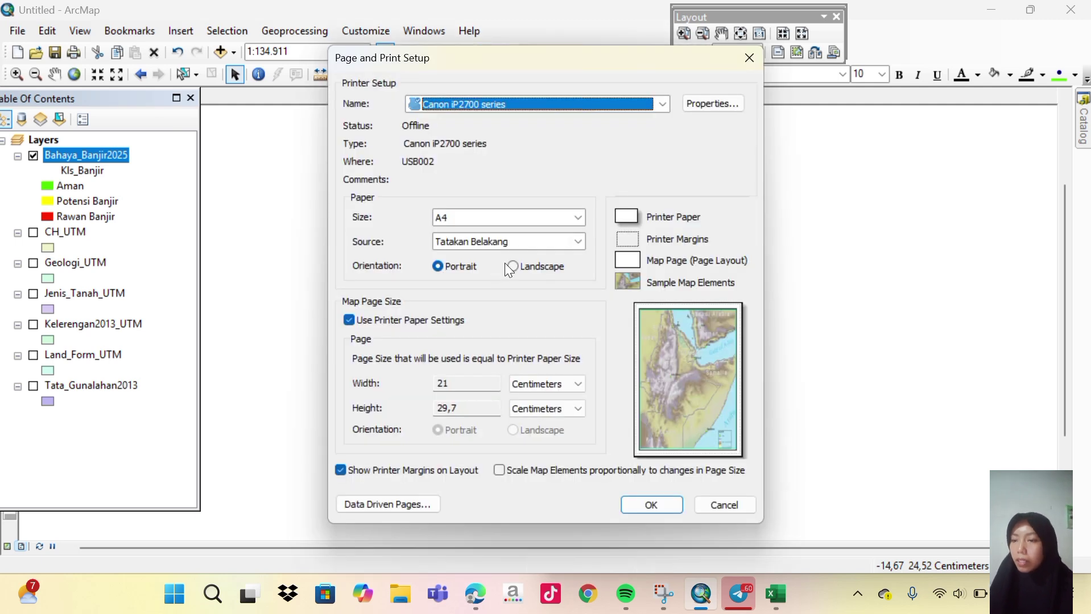
pyautogui.click(512, 266)
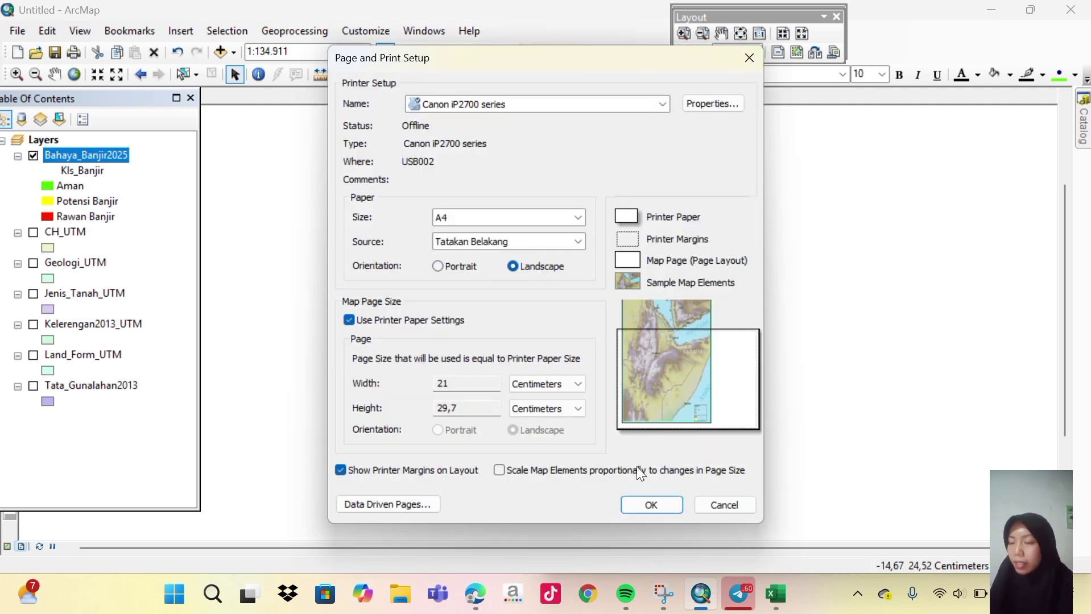
pyautogui.click(640, 503)
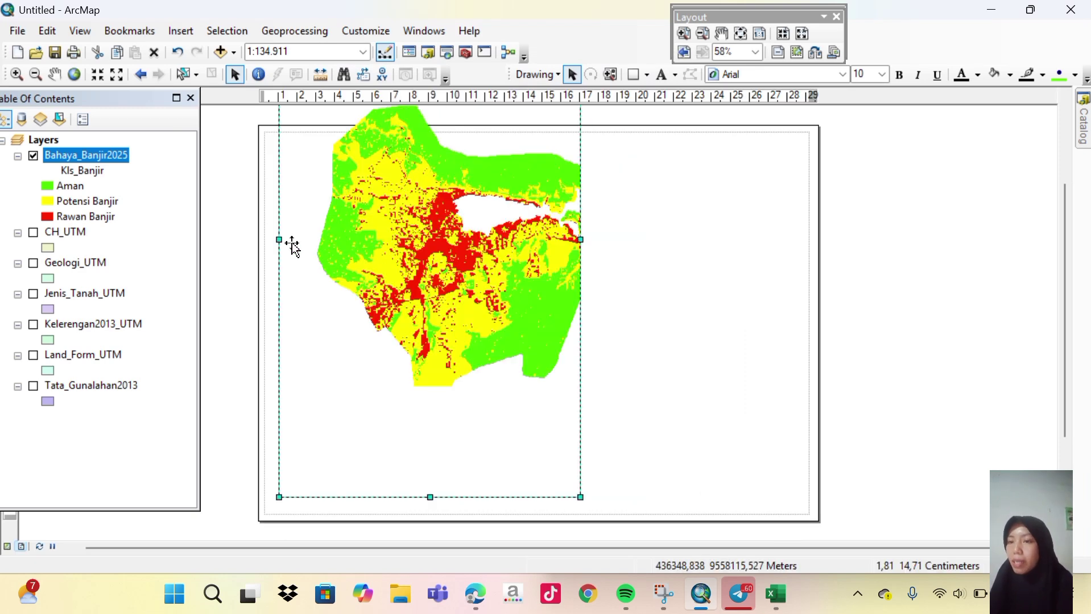
pyautogui.moveTo(278, 239); pyautogui.dragTo(267, 241)
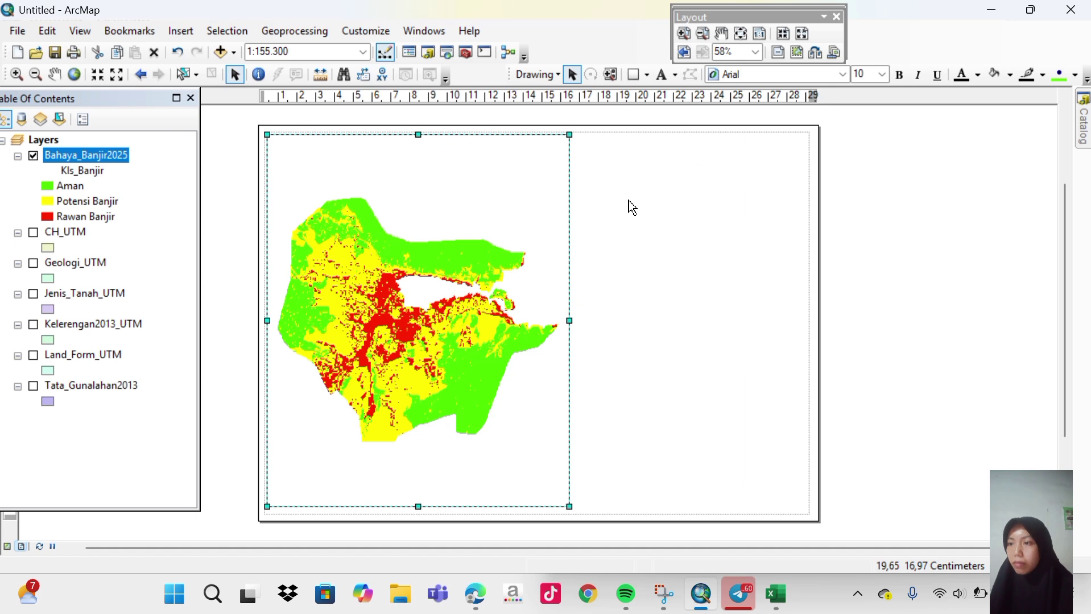
# Start a new graticule grid from the map frame's Properties, Grids tab.
pyautogui.rightClick(409, 322)
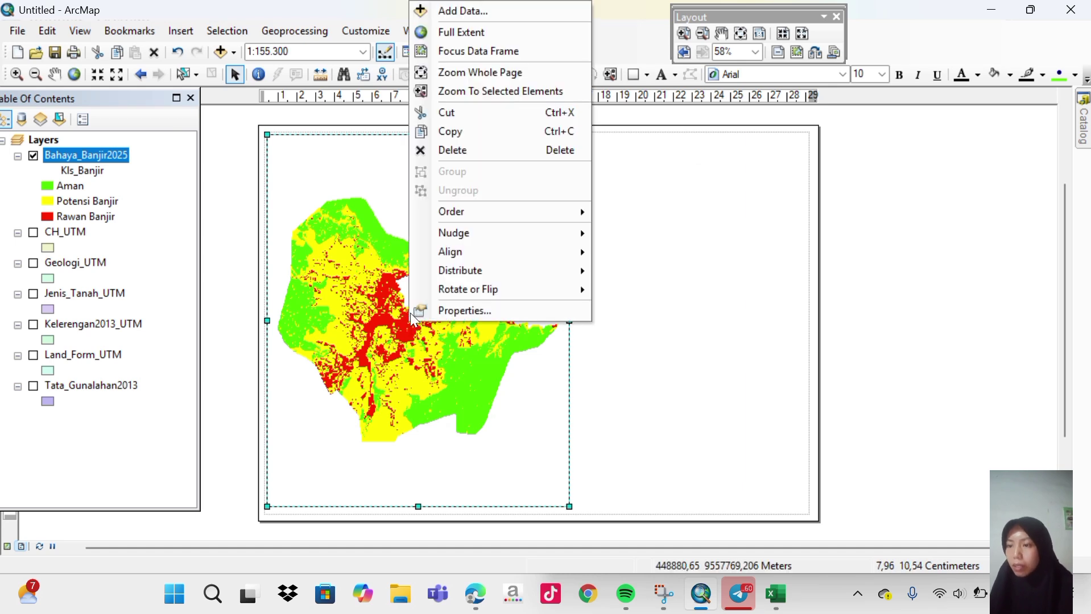
pyautogui.click(460, 307)
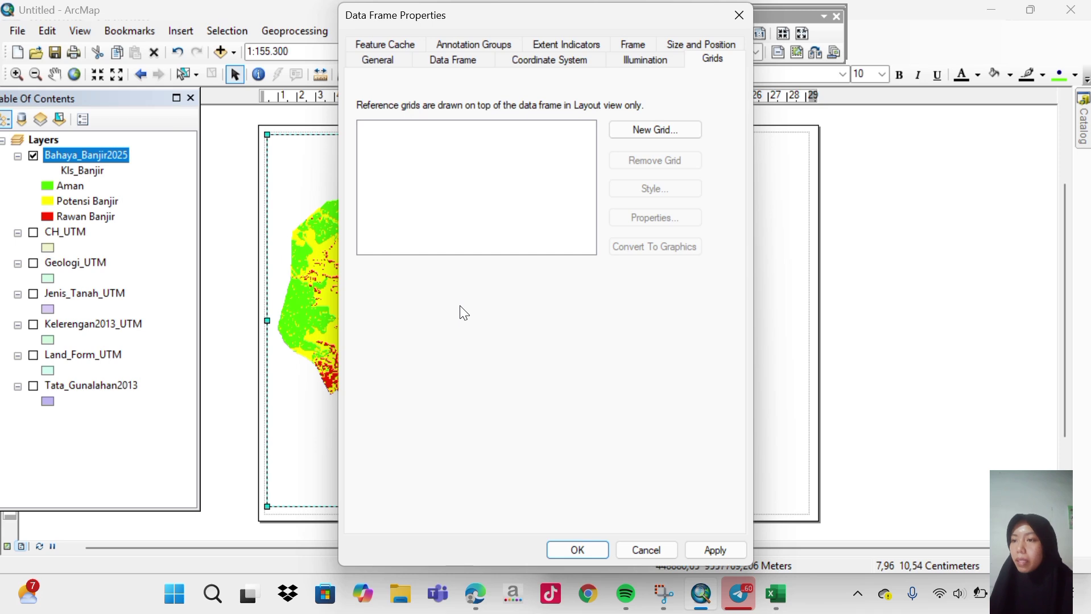
pyautogui.click(652, 131)
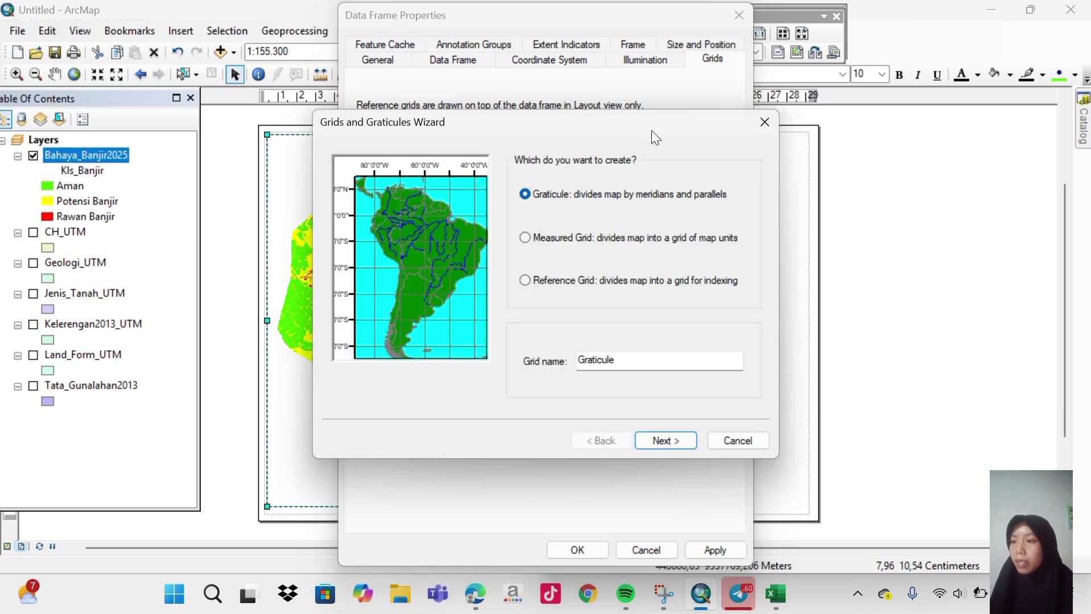
pyautogui.click(670, 444)
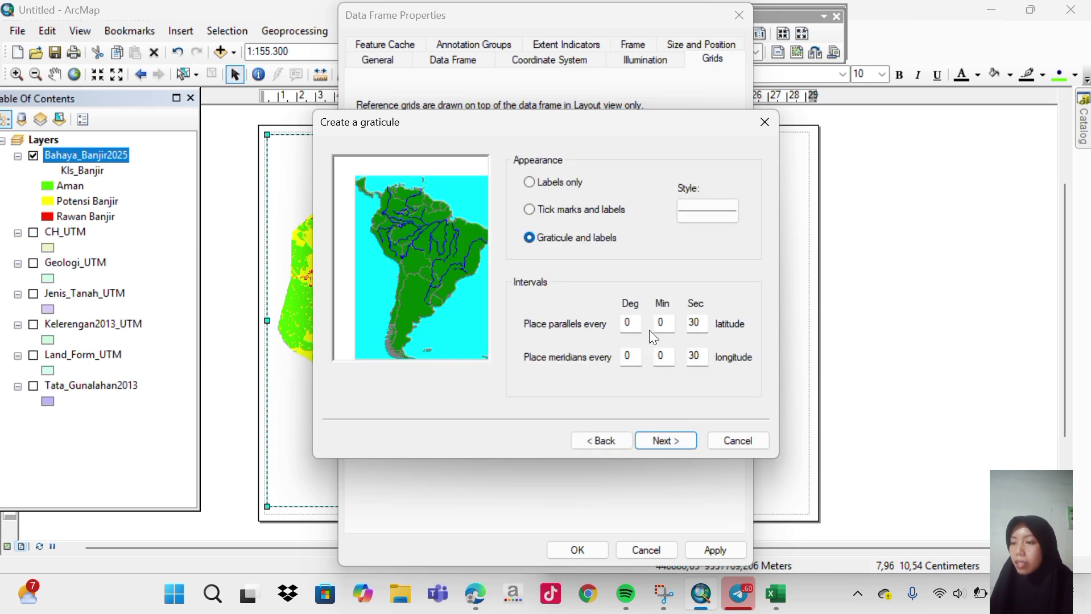
# Set parallel and meridian intervals to 5 minutes and finish the graticule wizard.
pyautogui.click(663, 320)
pyautogui.write('5')
pyautogui.click(667, 355)
pyautogui.press('BackSpace')
pyautogui.write('5')
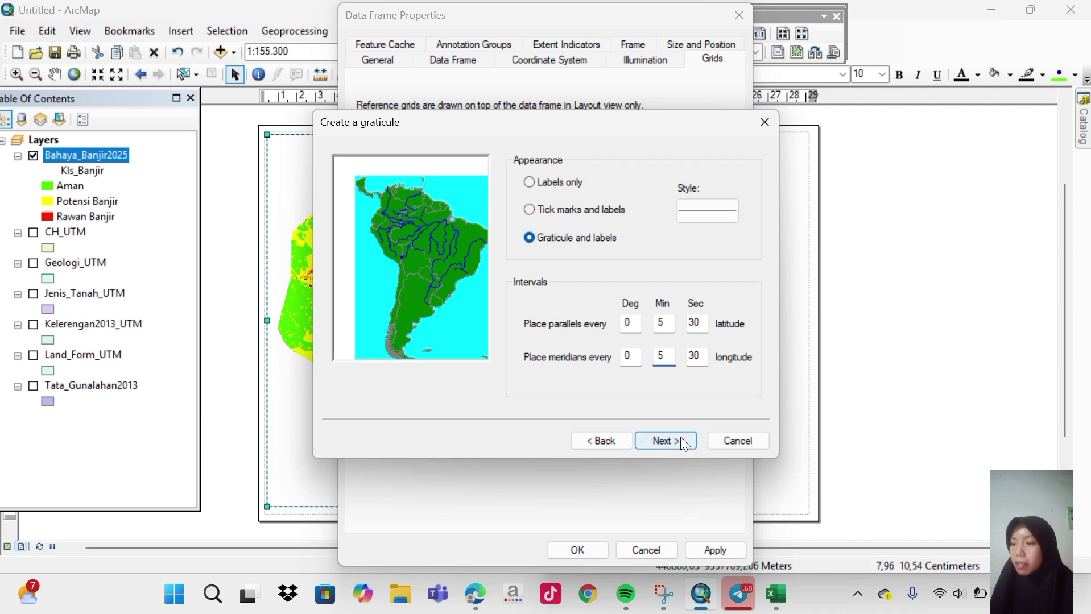
pyautogui.click(683, 444)
pyautogui.click(683, 442)
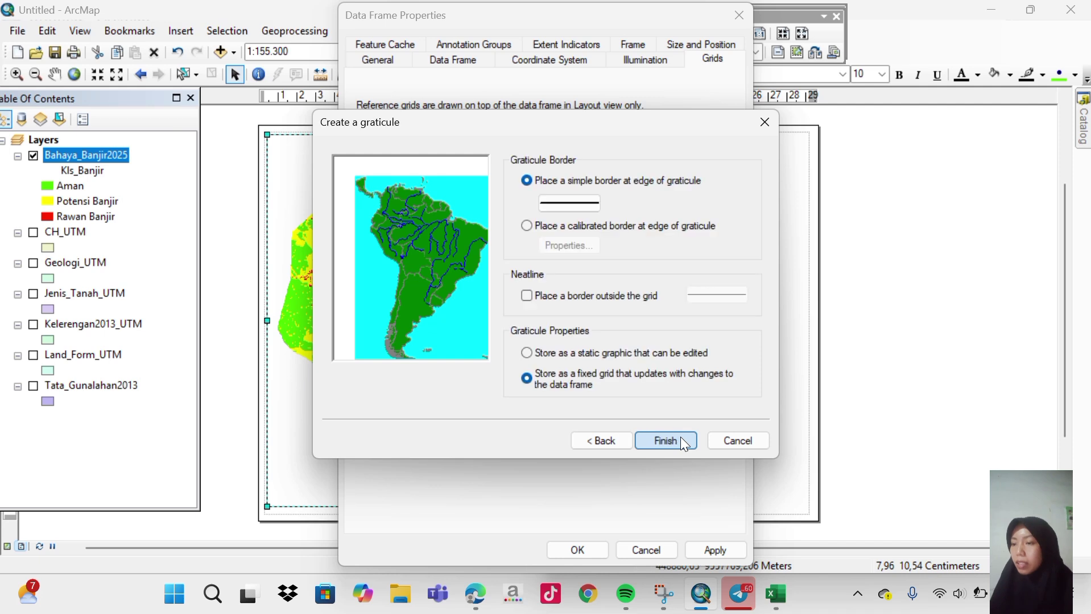
pyautogui.click(683, 442)
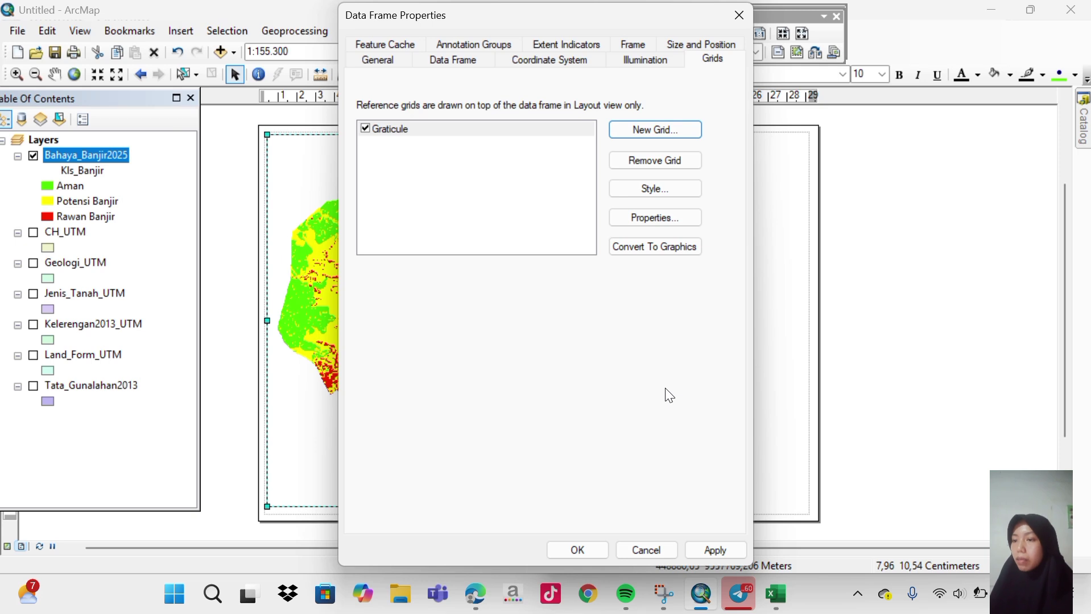
# Make the left and right graticule labels vertical at size 10 and apply.
pyautogui.click(664, 222)
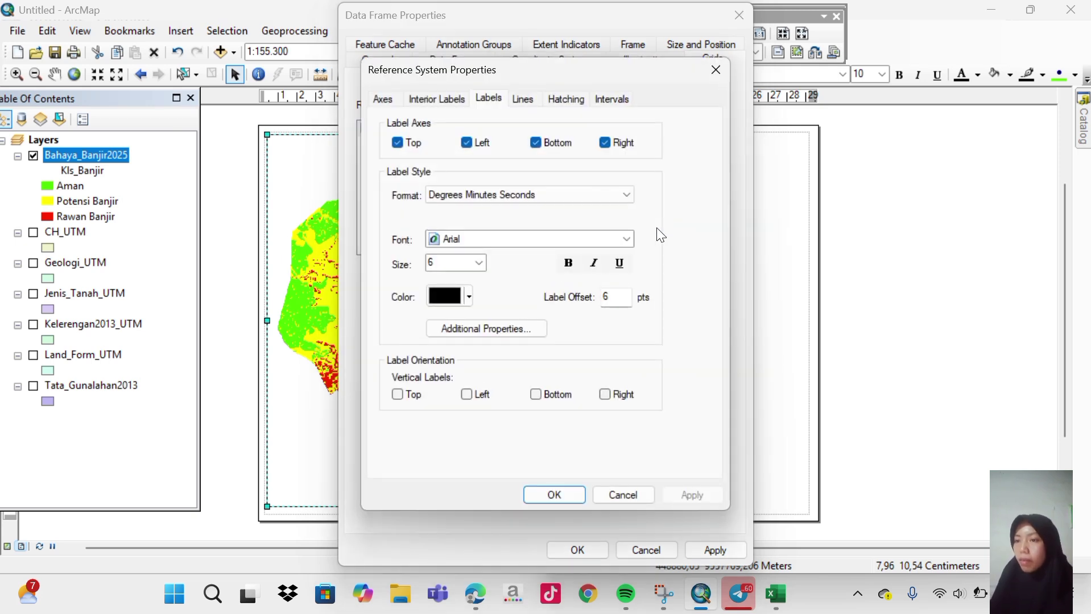
pyautogui.click(466, 395)
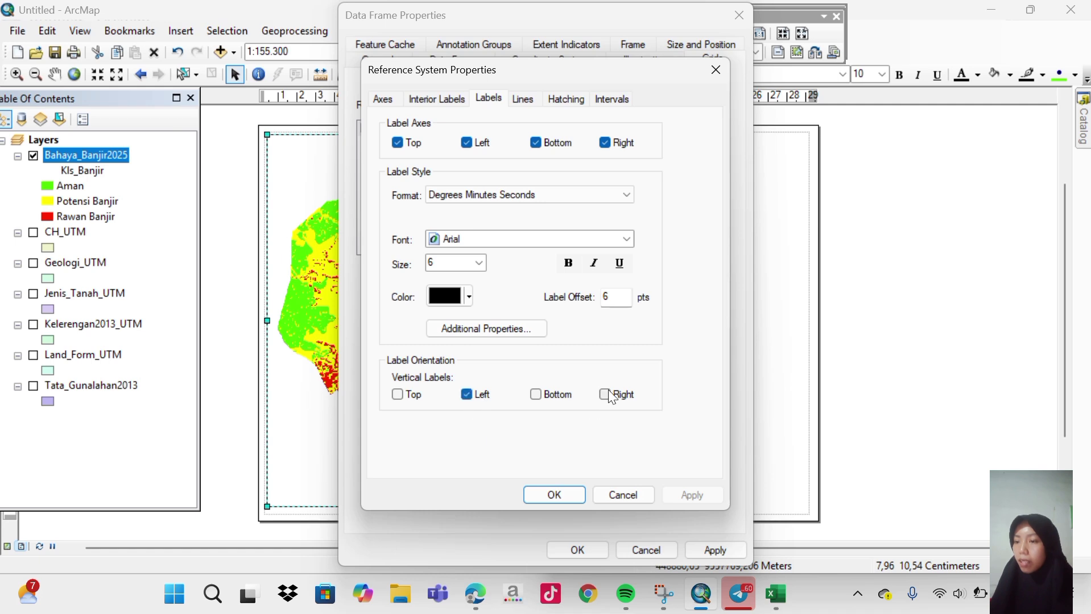
pyautogui.click(608, 396)
pyautogui.click(449, 32)
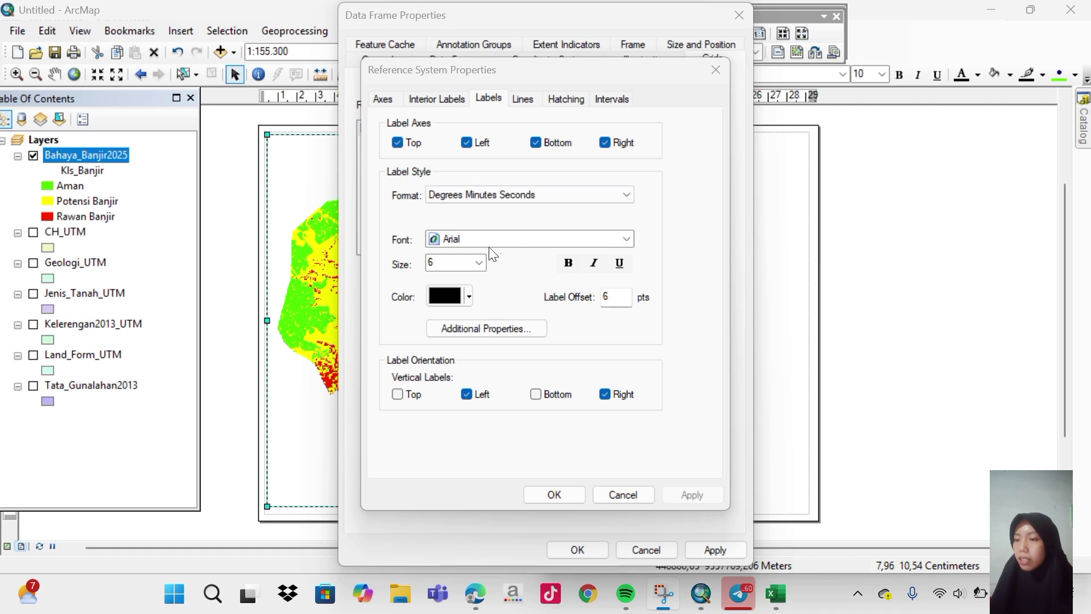
pyautogui.click(480, 263)
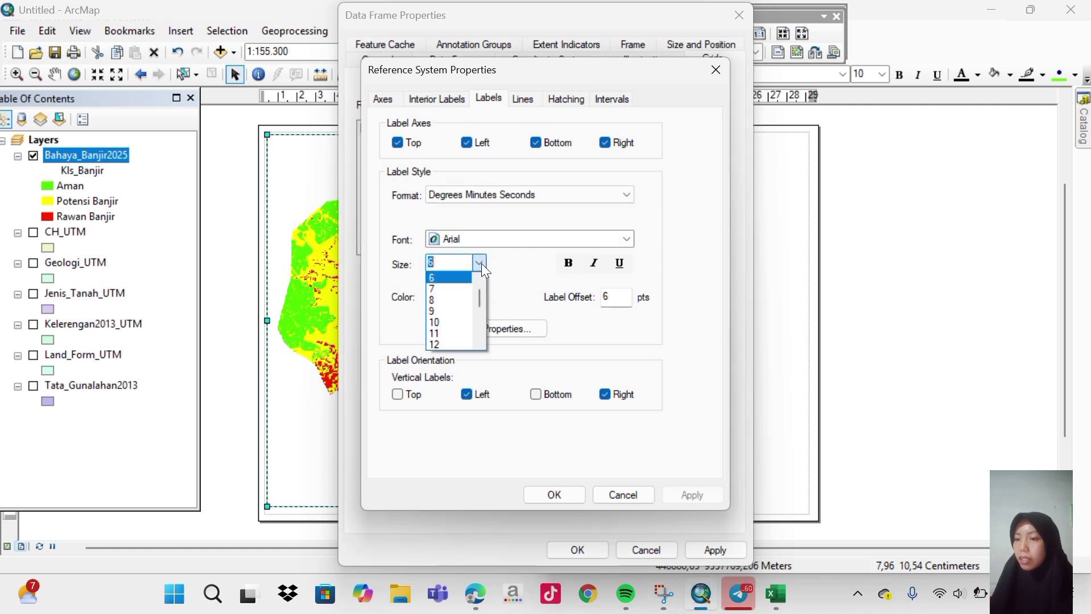
pyautogui.click(439, 322)
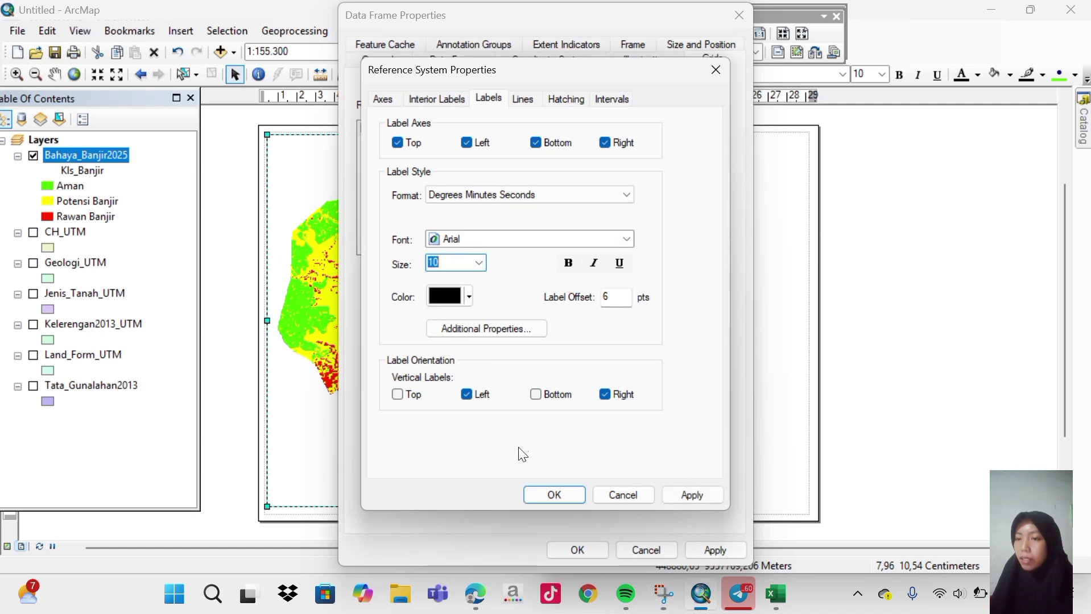
pyautogui.click(685, 494)
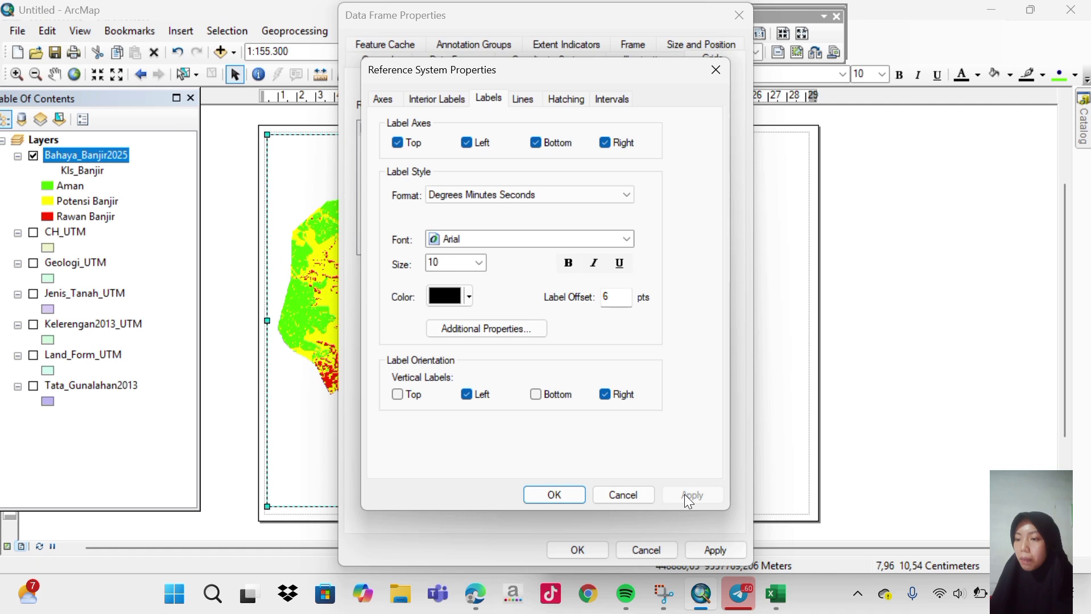
pyautogui.click(552, 501)
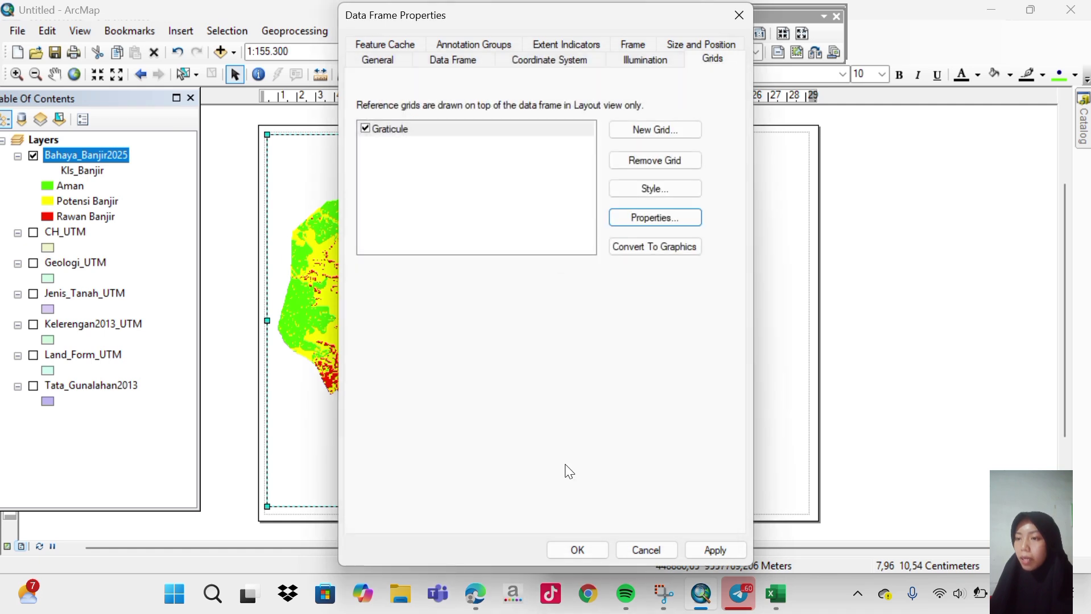
pyautogui.click(648, 219)
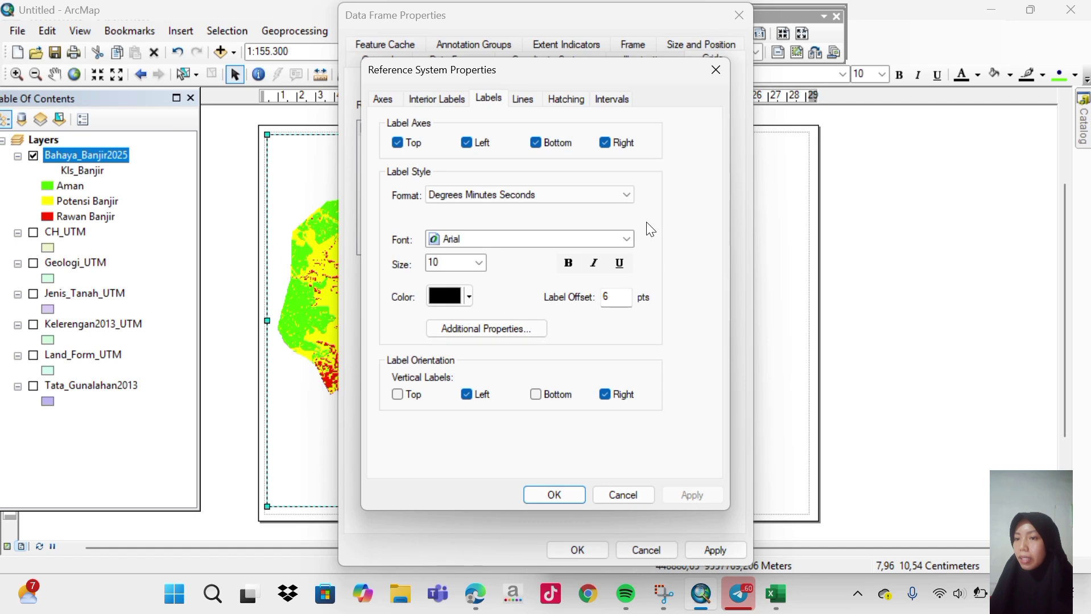
# Set the graticule's X and Y degree intervals to 0.
pyautogui.click(605, 106)
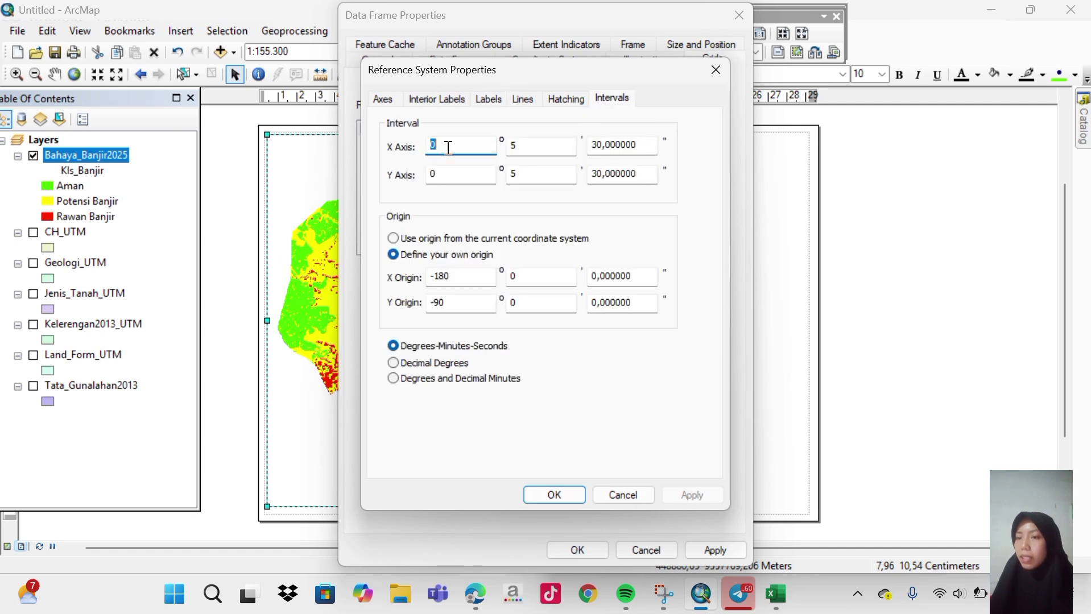
pyautogui.press('BackSpace')
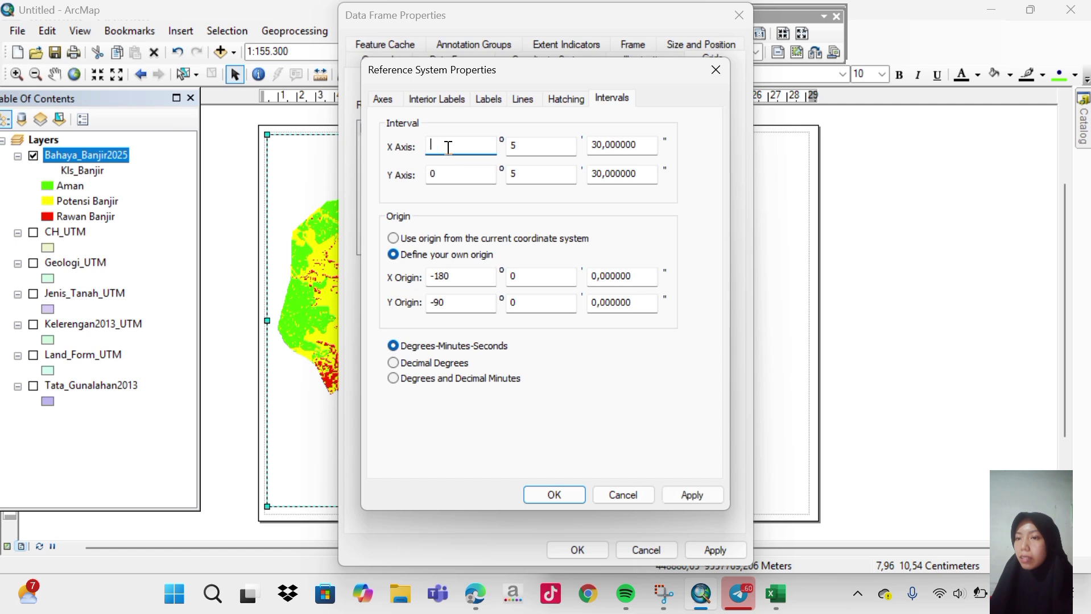
pyautogui.write('3')
pyautogui.click(448, 174)
pyautogui.press('BackSpace')
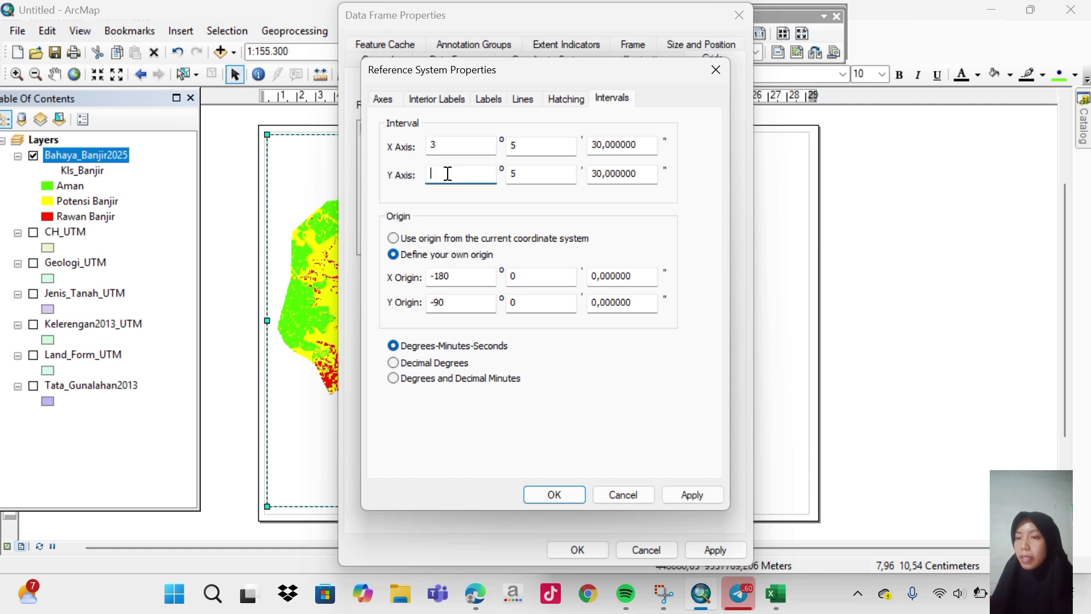
pyautogui.write('3')
pyautogui.click(448, 144)
pyautogui.press('BackSpace')
pyautogui.write('0')
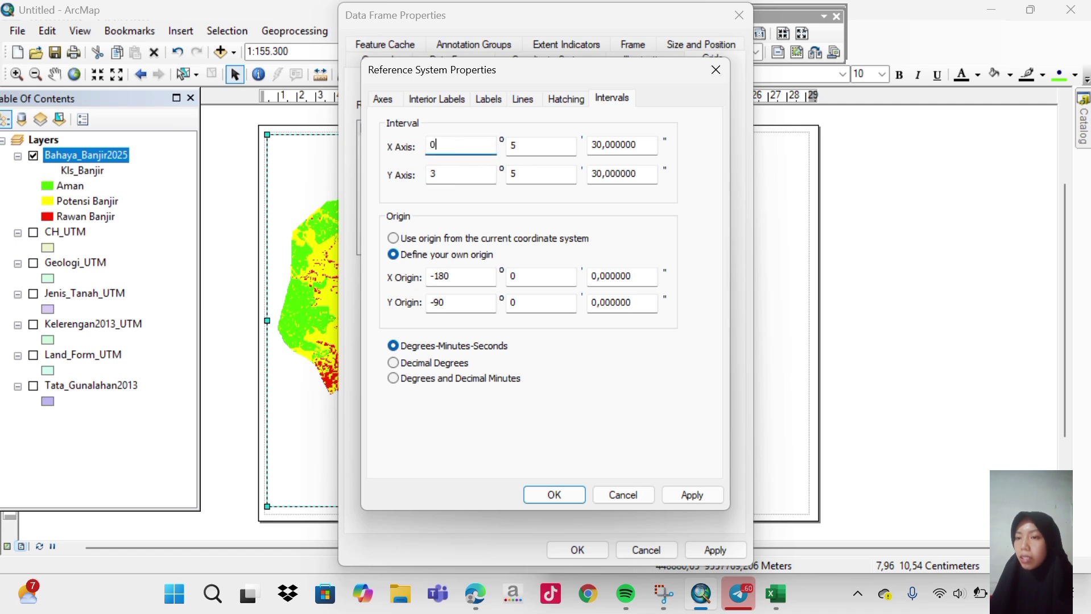
pyautogui.click(446, 174)
pyautogui.press('BackSpace')
pyautogui.write('0')
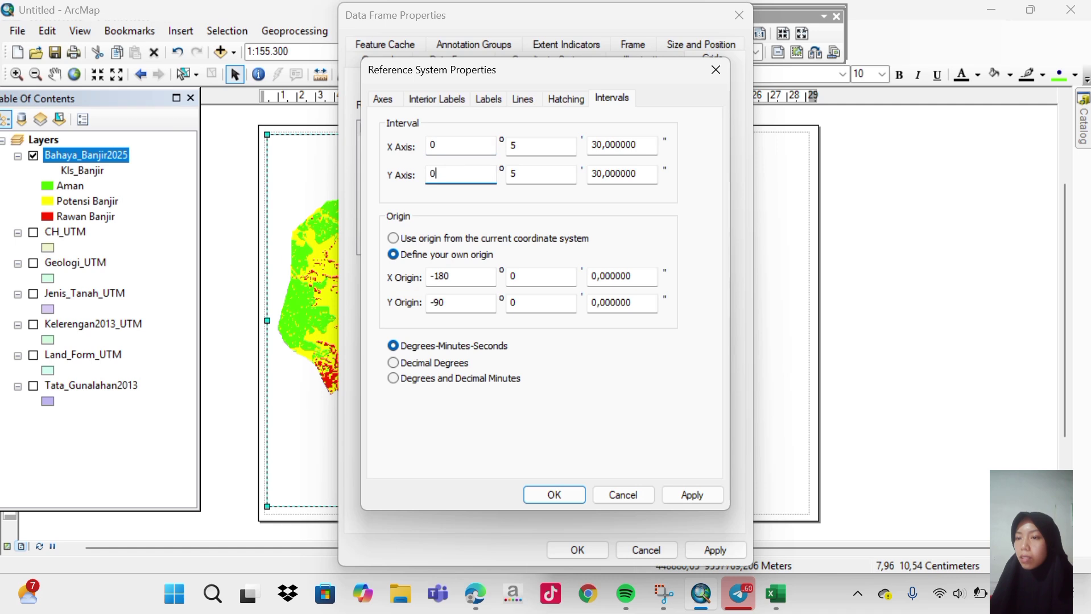
# Set X and Y minute intervals to 3 for a 0°3'30" grid and confirm.
pyautogui.click(519, 143)
pyautogui.press('BackSpace')
pyautogui.write('3')
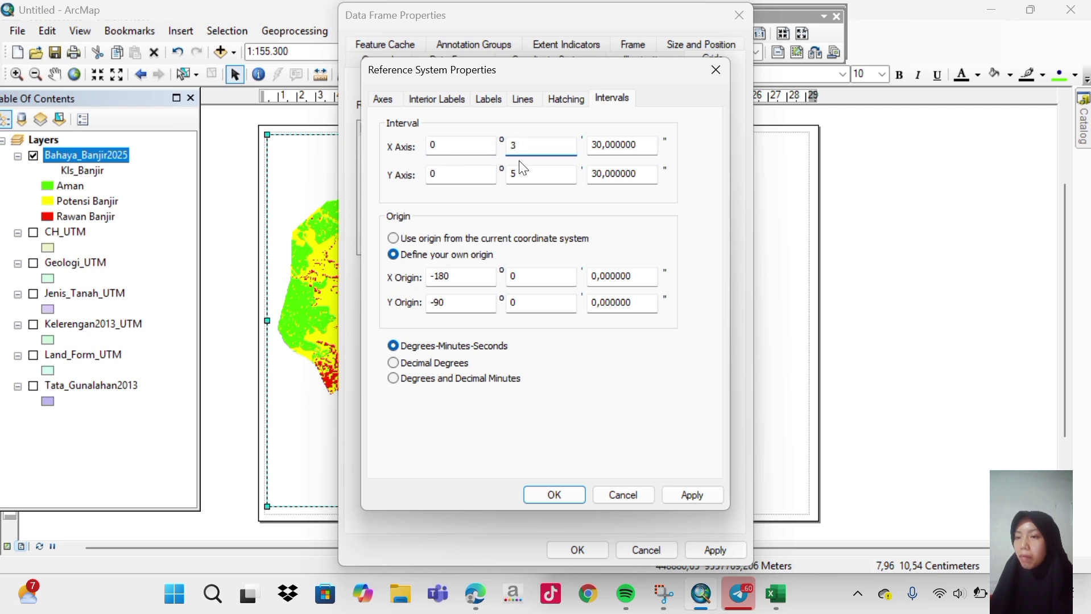
pyautogui.click(520, 171)
pyautogui.press('BackSpace')
pyautogui.write('3')
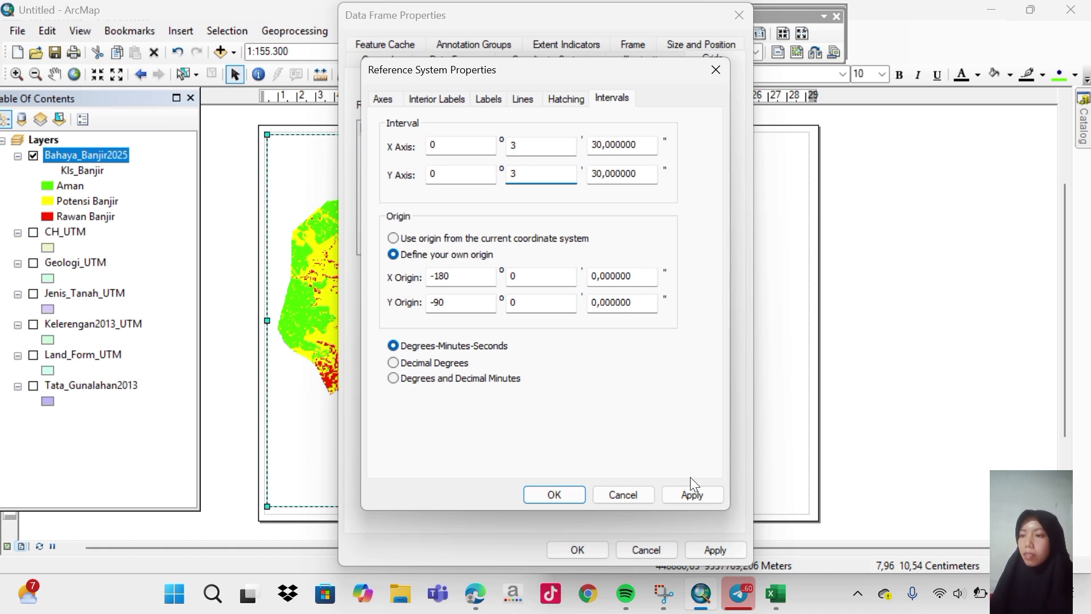
pyautogui.click(695, 501)
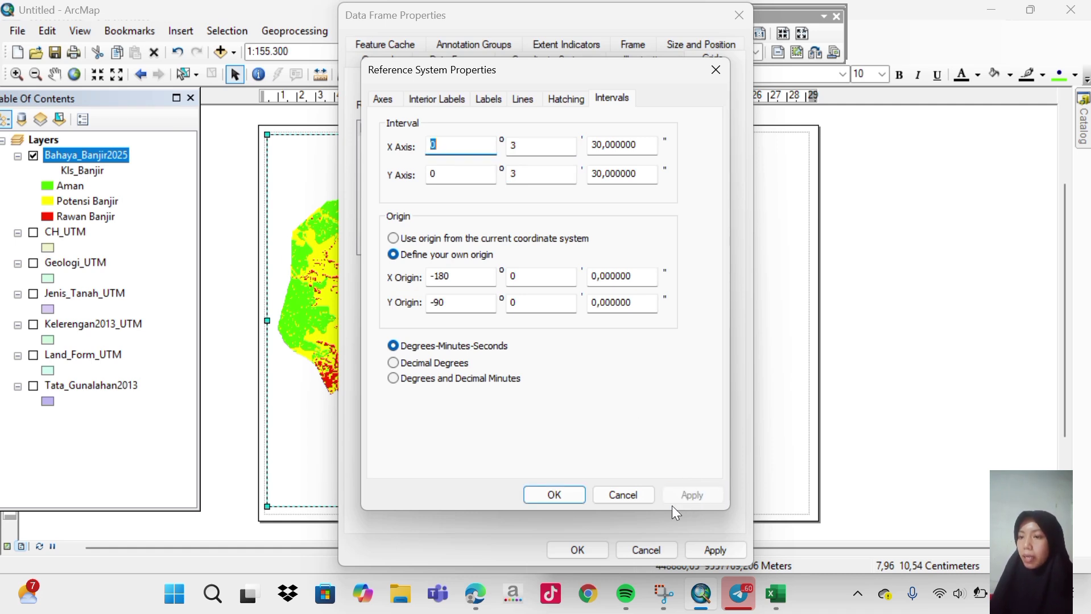
pyautogui.click(558, 497)
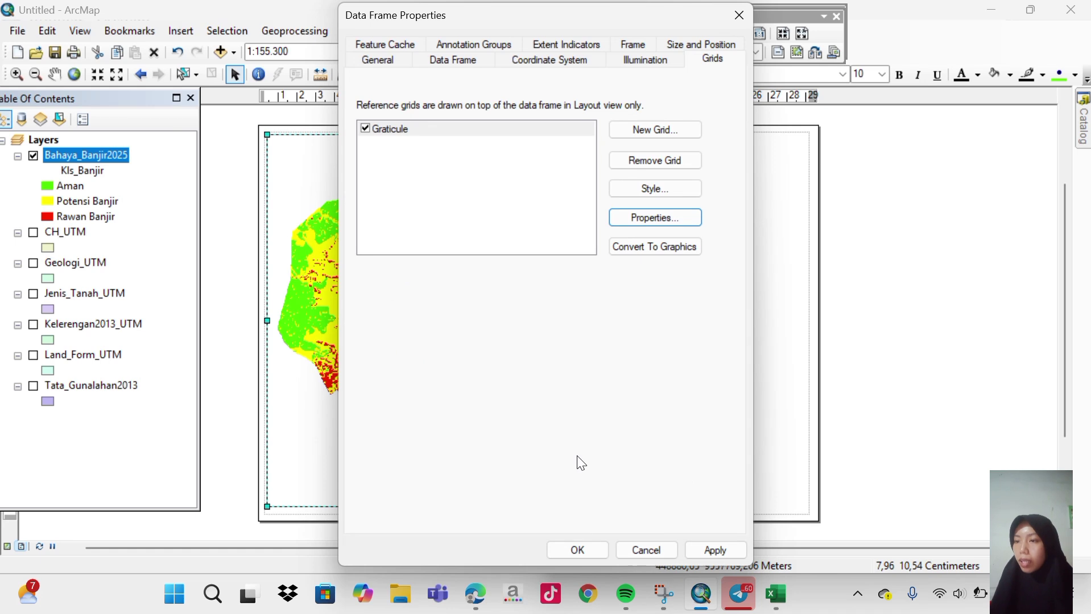
# Set longitude and latitude hatch intervals to 3° and apply the grid to the map.
pyautogui.click(669, 222)
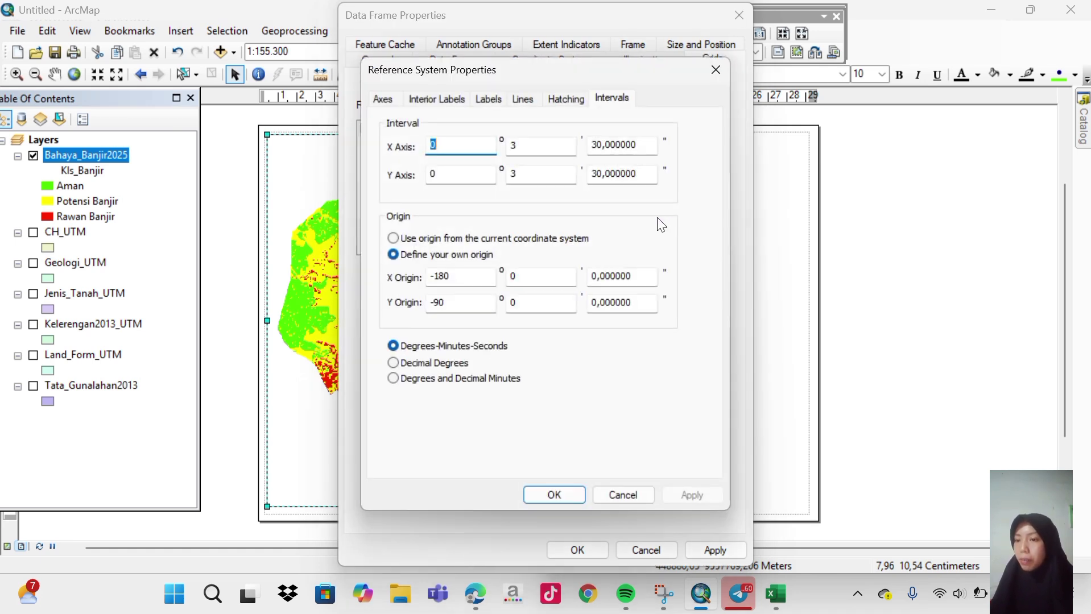
pyautogui.click(564, 99)
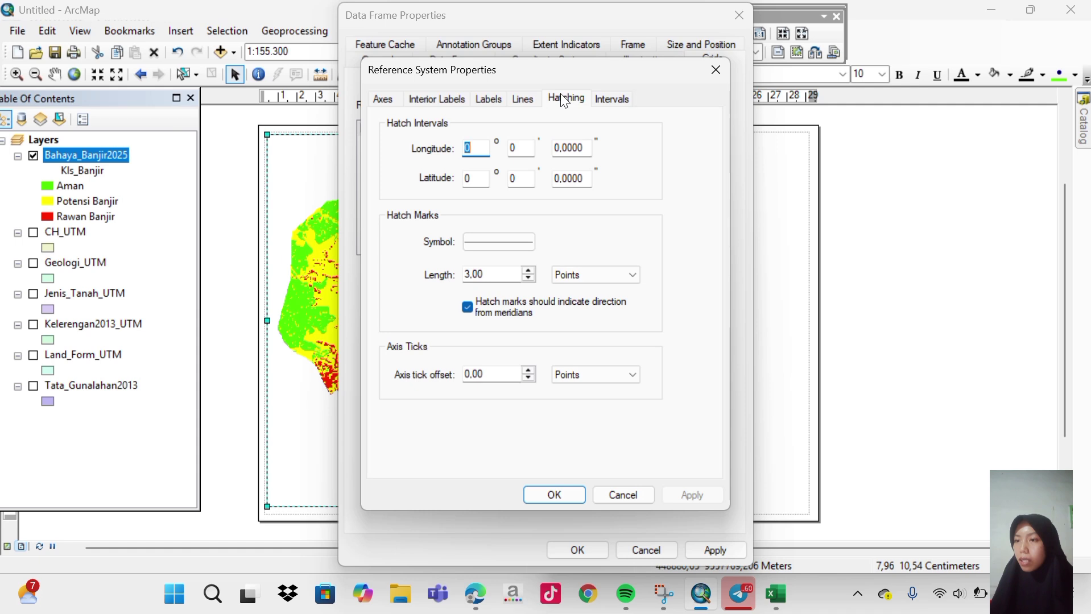
pyautogui.click(519, 152)
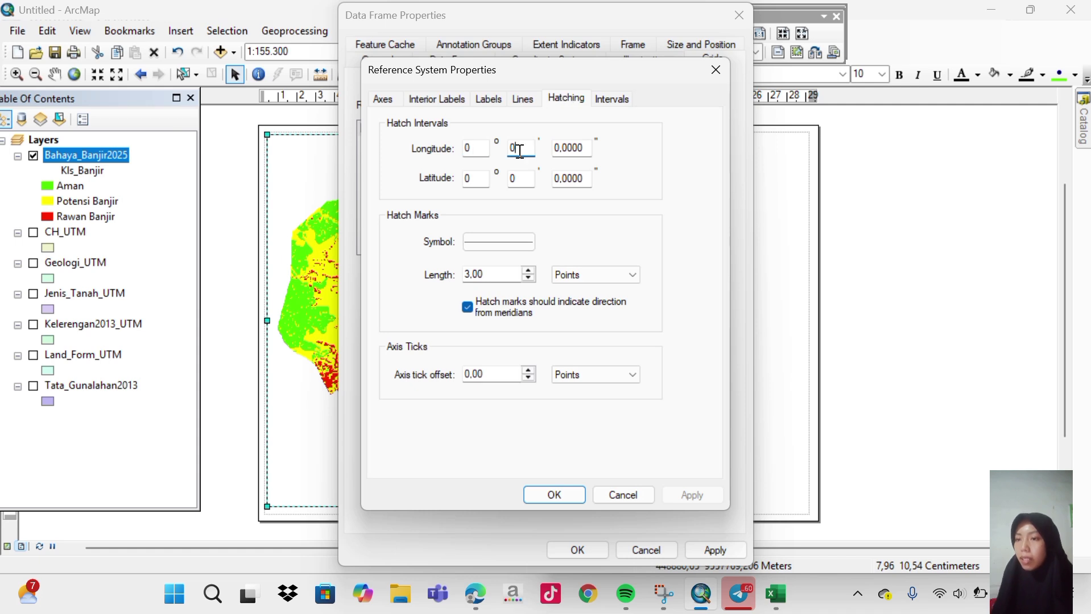
pyautogui.click(459, 27)
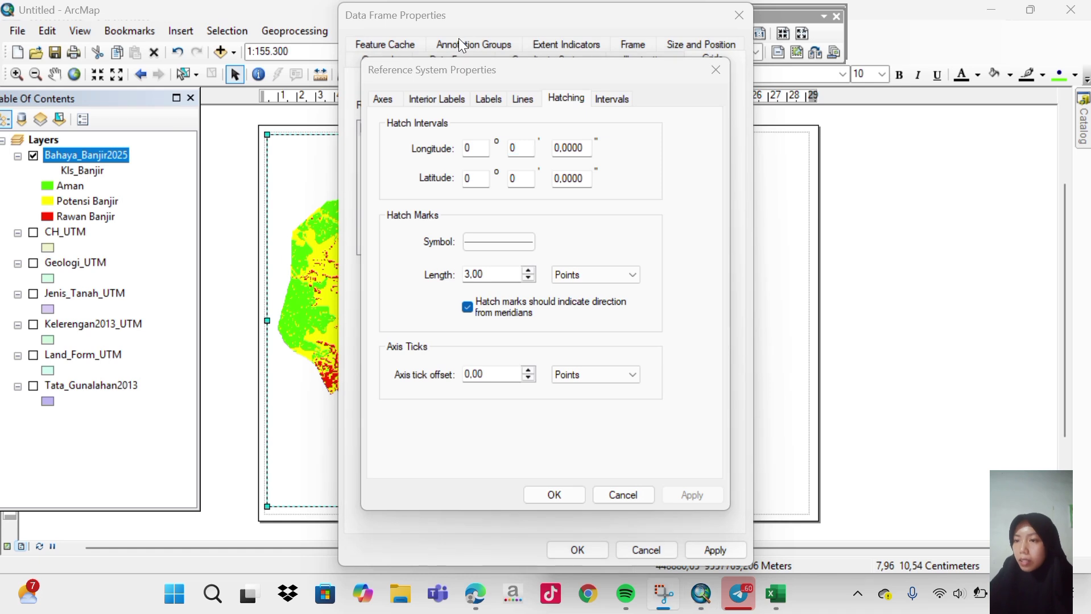
pyautogui.click(476, 146)
pyautogui.click(475, 146)
pyautogui.press('BackSpace')
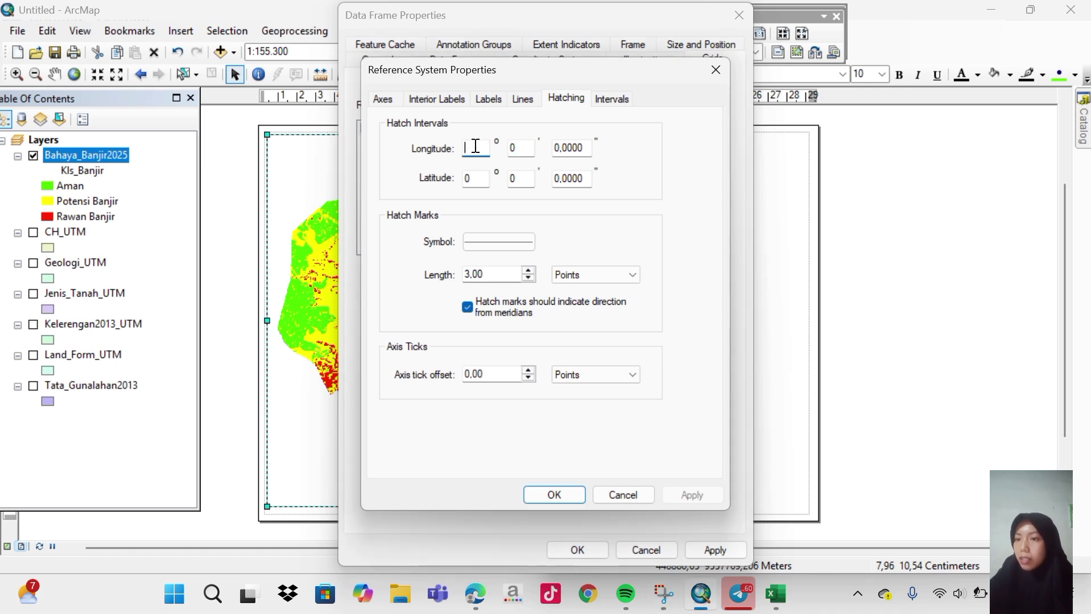
pyautogui.write('3')
pyautogui.click(475, 177)
pyautogui.press('BackSpace')
pyautogui.write('3')
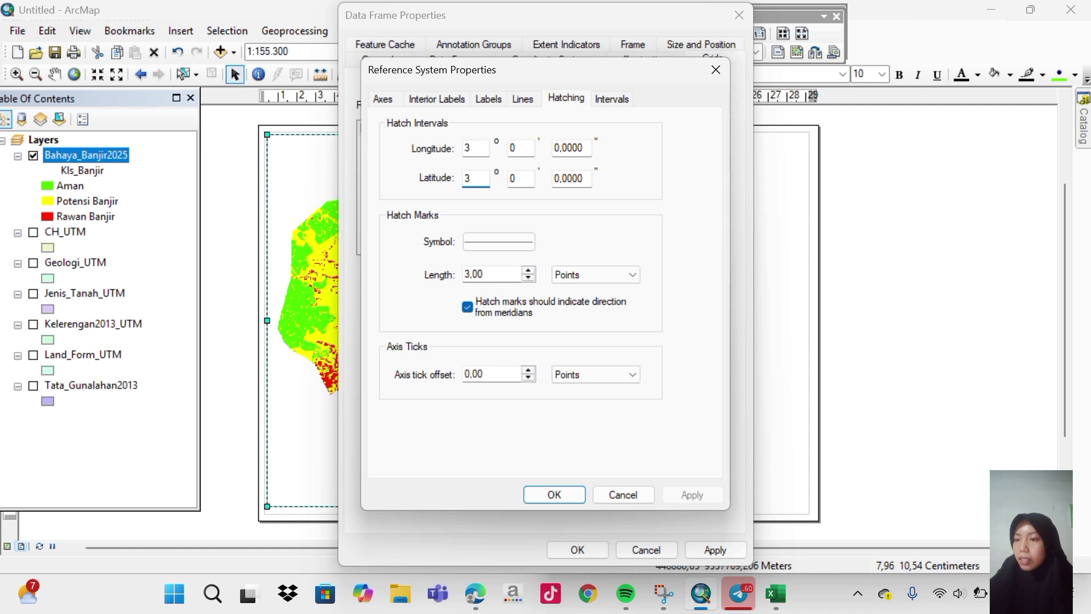
pyautogui.click(554, 494)
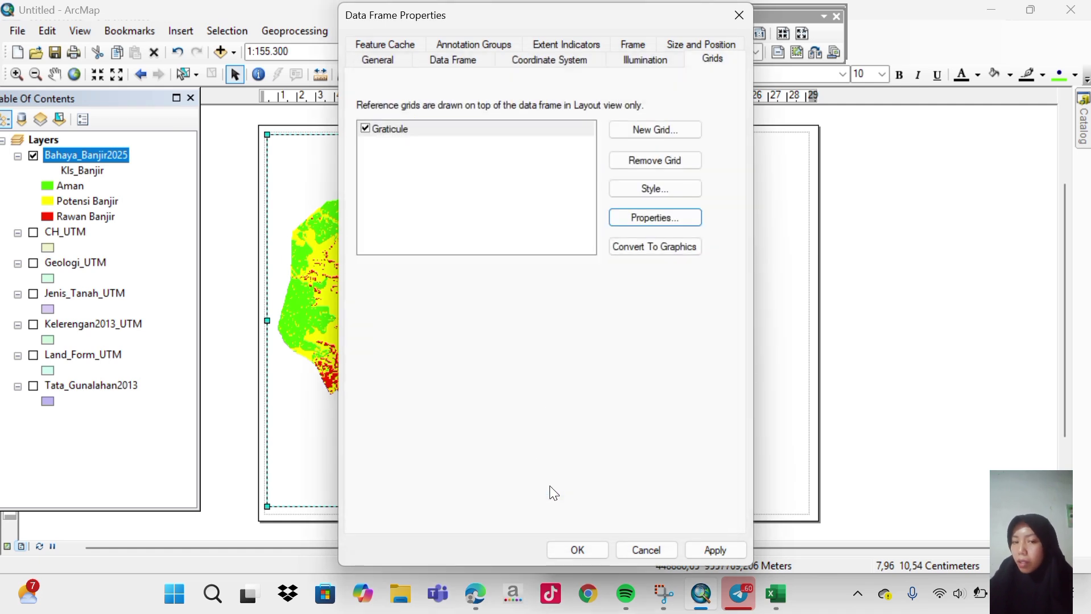
pyautogui.click(711, 550)
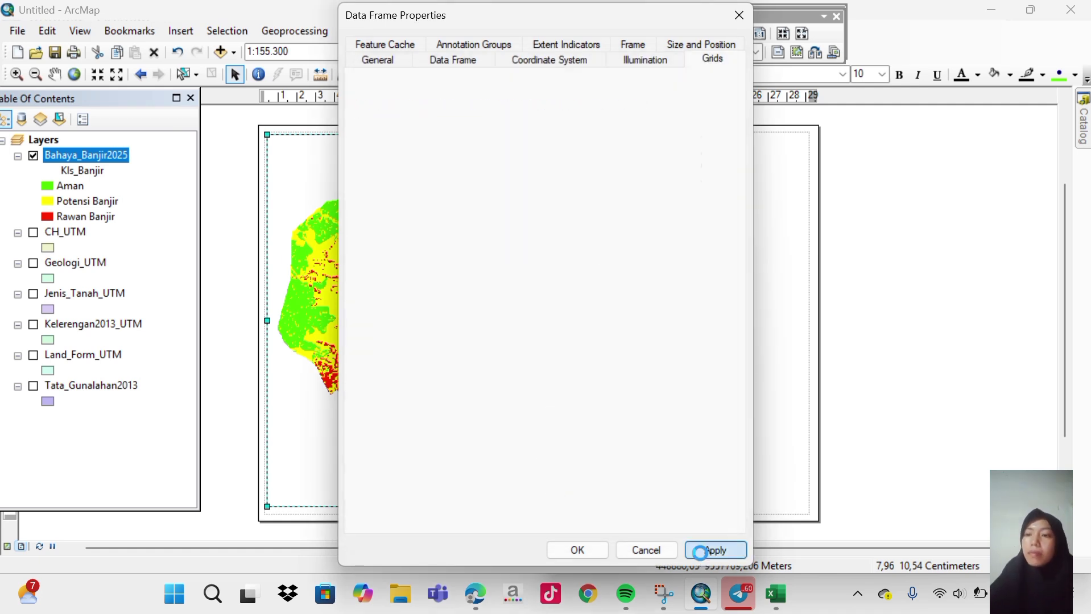
pyautogui.click(566, 556)
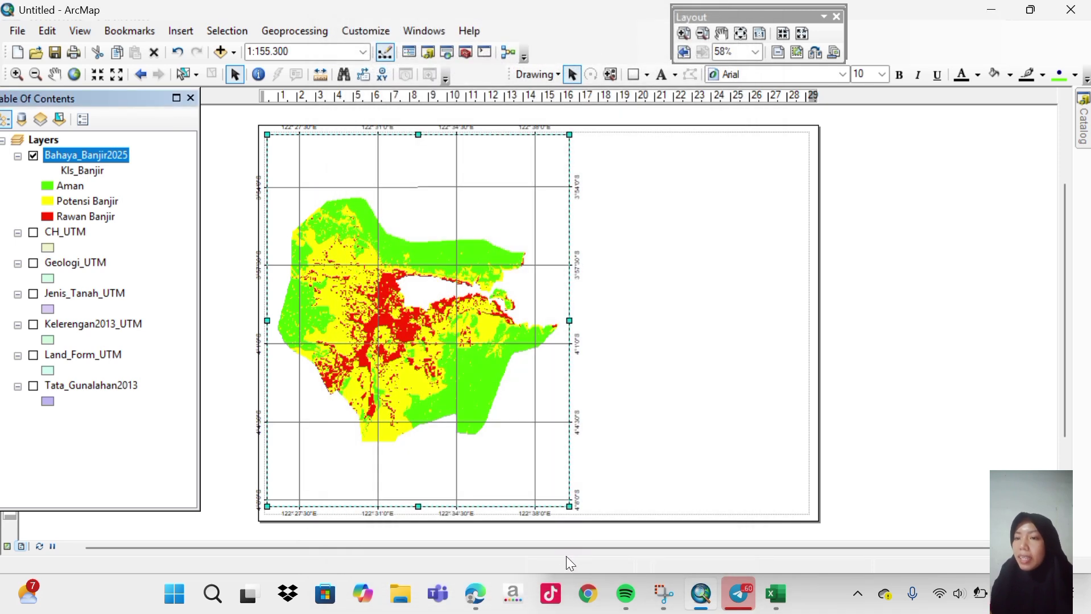
# Shift the map frame's left side and lower its top edge so labels fit the page.
pyautogui.moveTo(268, 323); pyautogui.dragTo(272, 322)
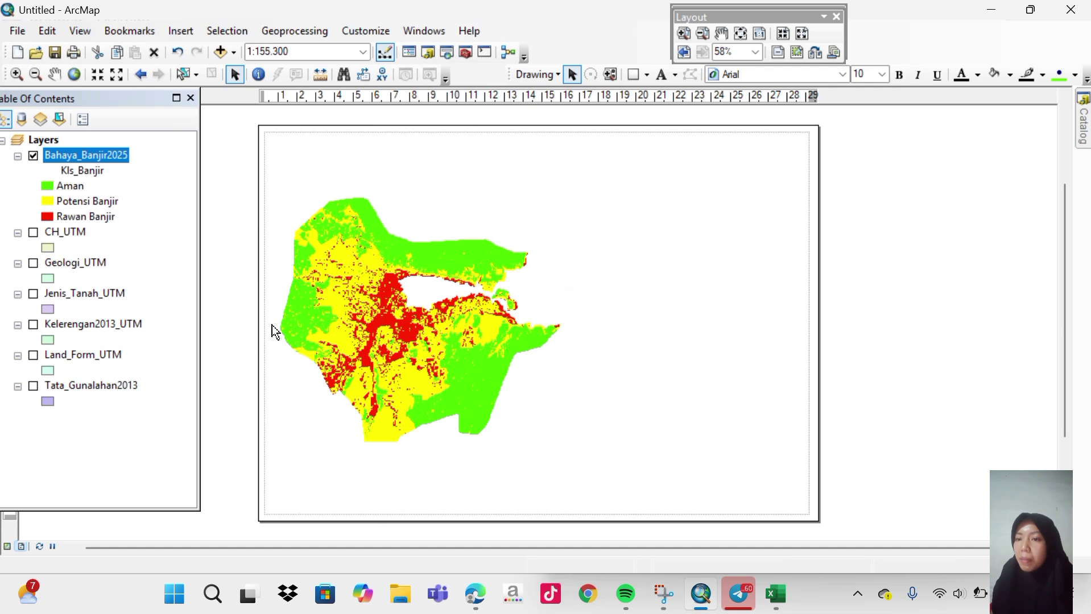
pyautogui.moveTo(420, 136); pyautogui.dragTo(421, 145)
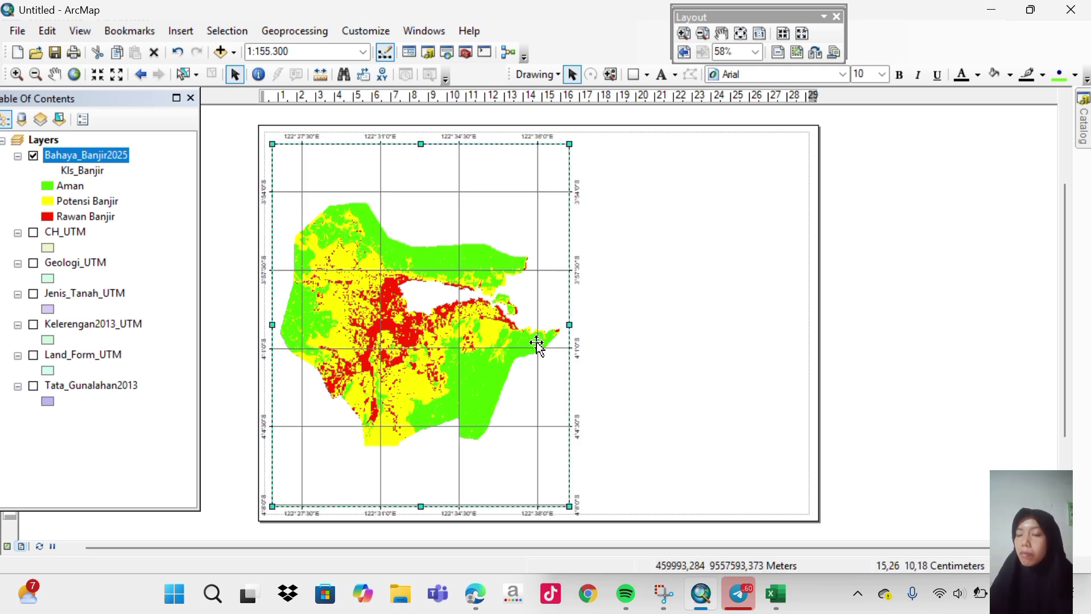
pyautogui.click(421, 504)
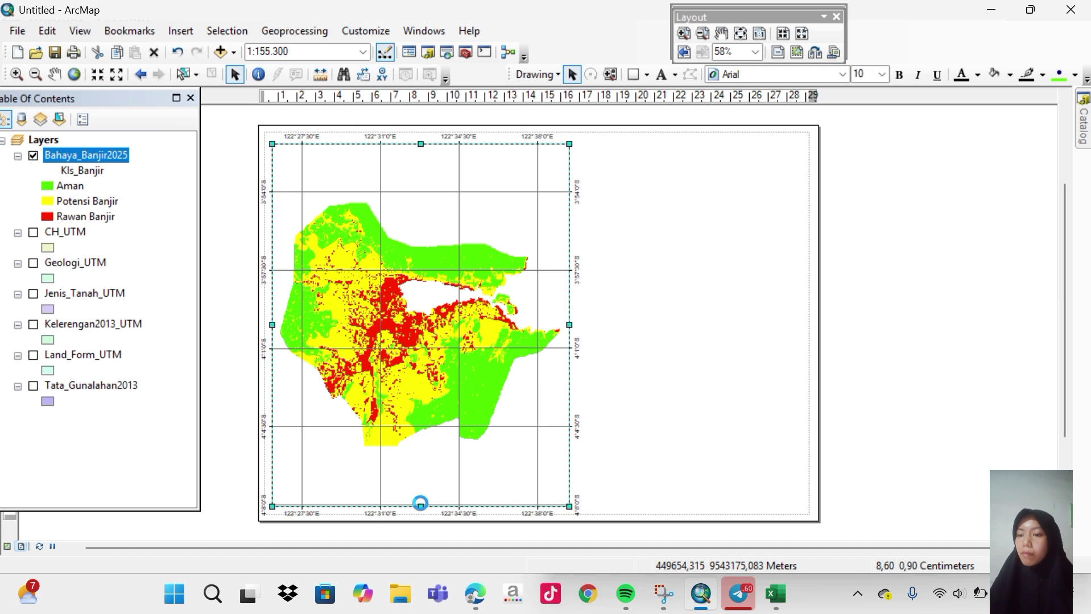
pyautogui.click(682, 345)
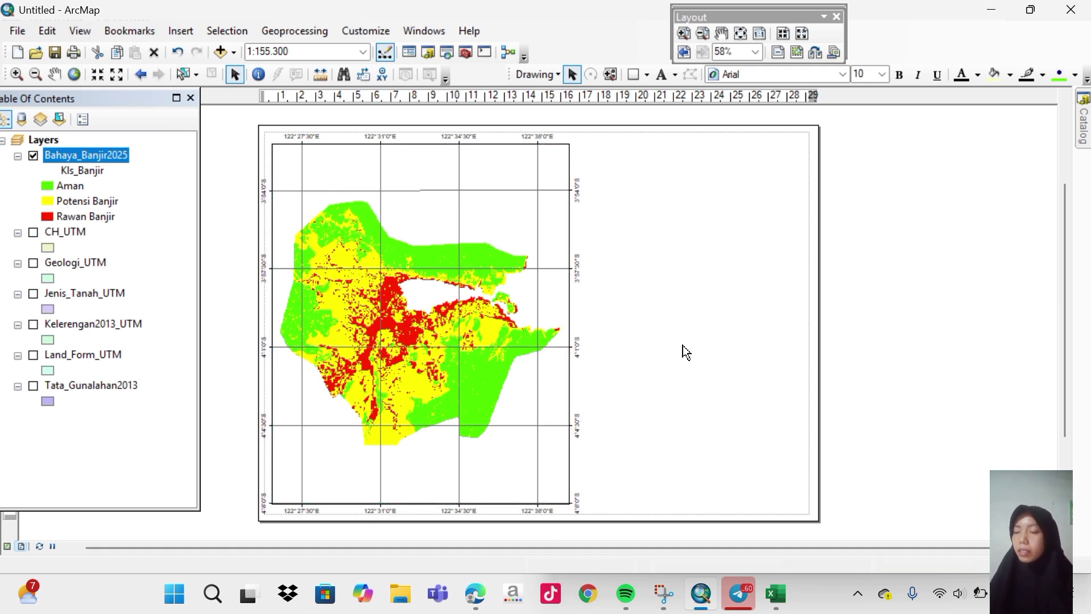
# Draw a rectangle about 10 × 18.7 cm filling the space right of the map.
pyautogui.click(638, 77)
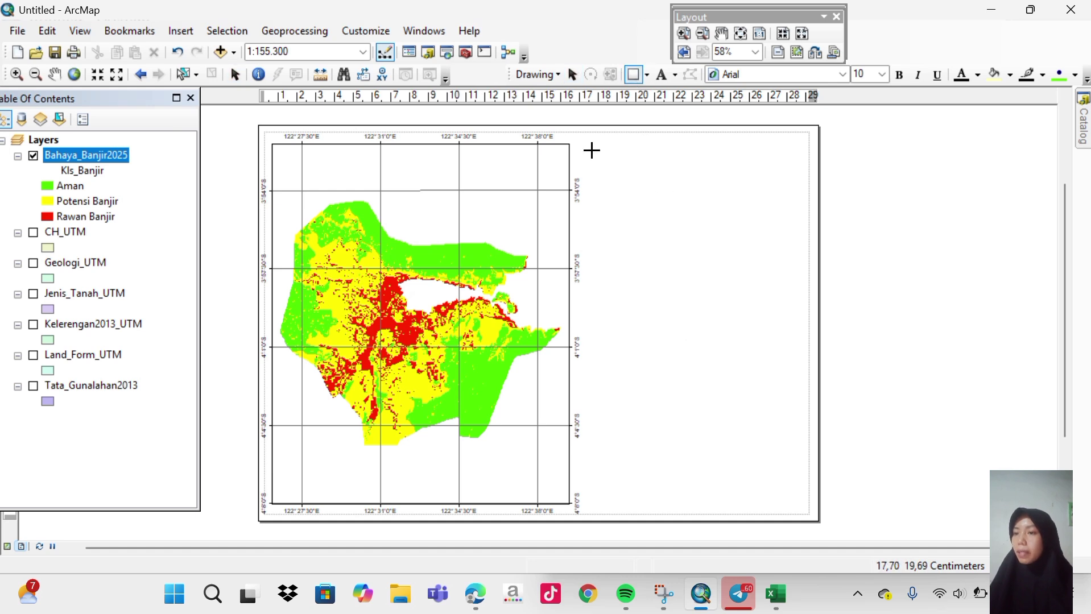
pyautogui.moveTo(591, 150); pyautogui.dragTo(781, 502)
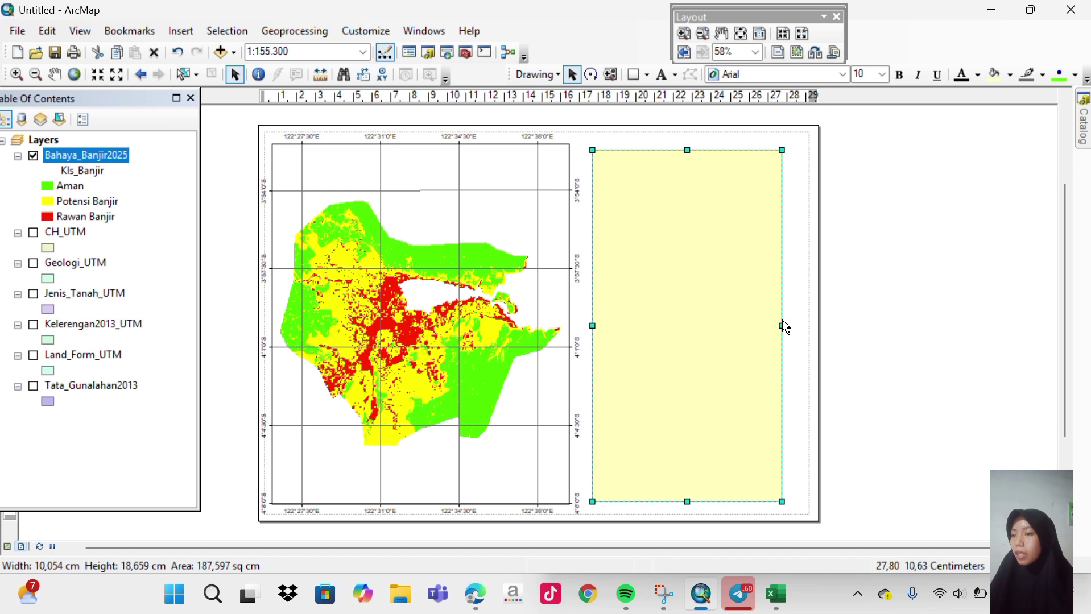
pyautogui.moveTo(783, 322); pyautogui.dragTo(803, 325)
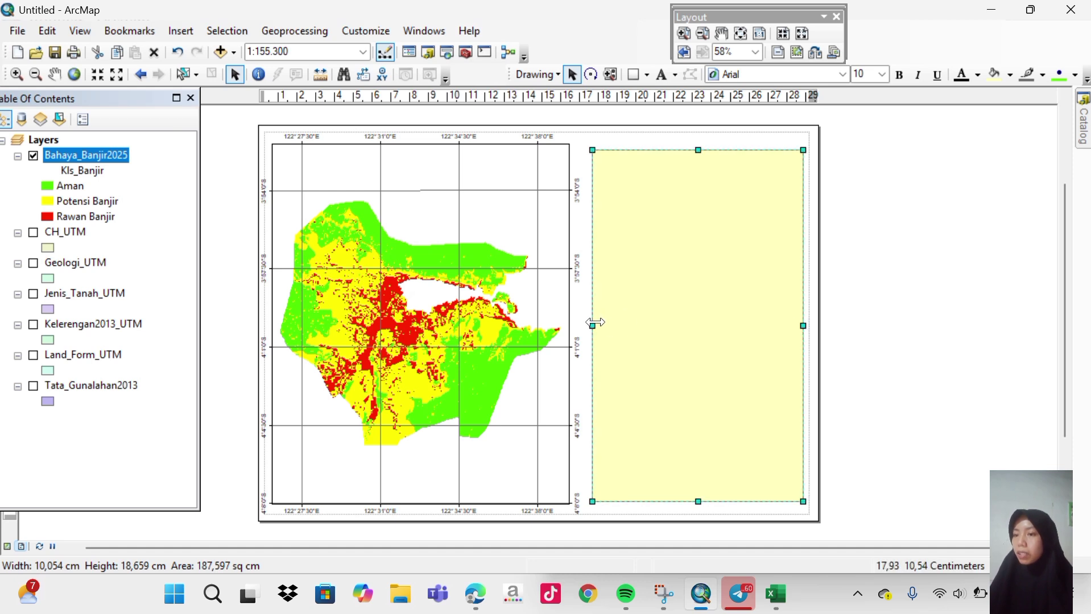
pyautogui.moveTo(592, 325); pyautogui.dragTo(586, 325)
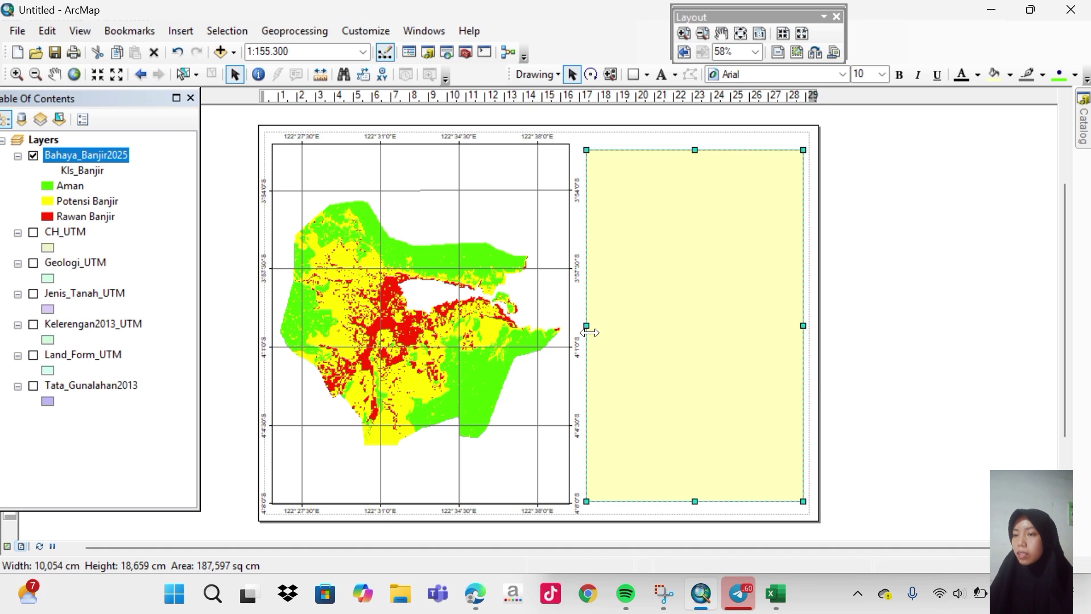
pyautogui.moveTo(693, 501); pyautogui.dragTo(694, 504)
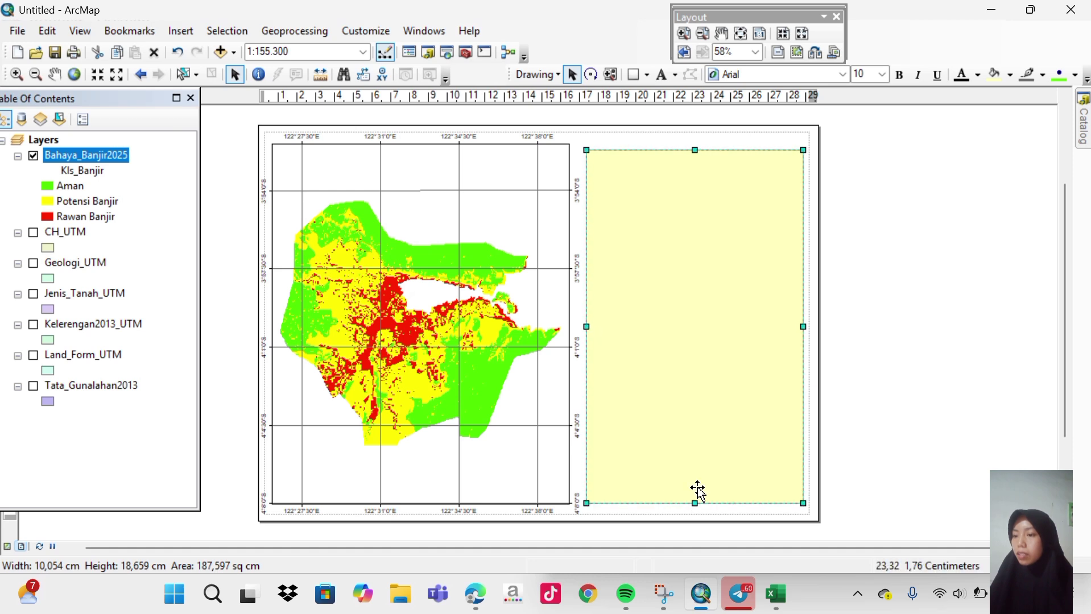
pyautogui.moveTo(695, 148); pyautogui.dragTo(695, 143)
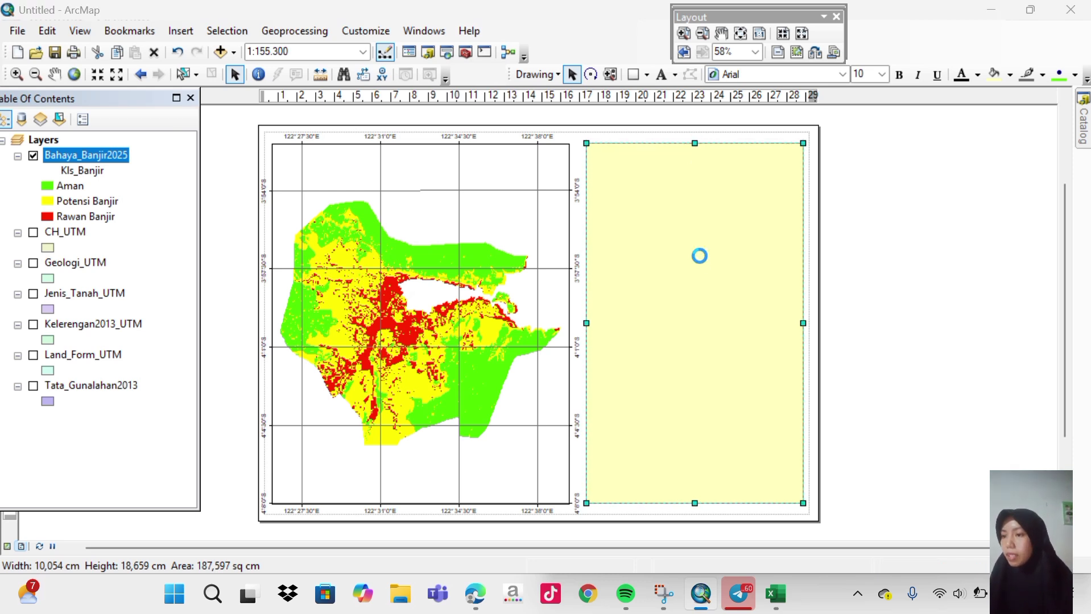
# Give the right-hand rectangle a white fill, keeping its grey outline.
pyautogui.doubleClick(691, 258)
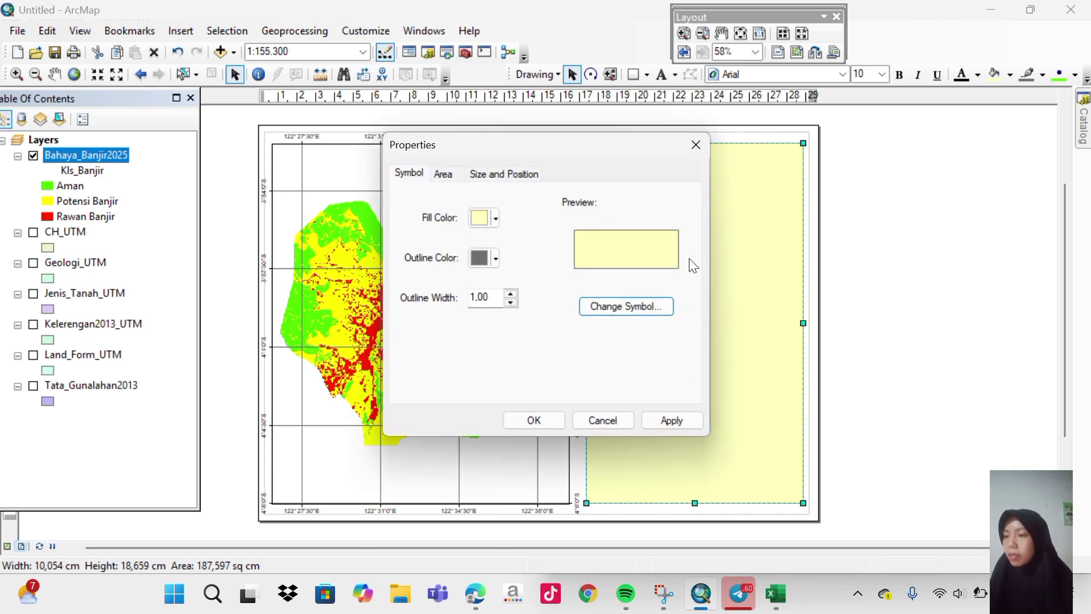
pyautogui.click(497, 217)
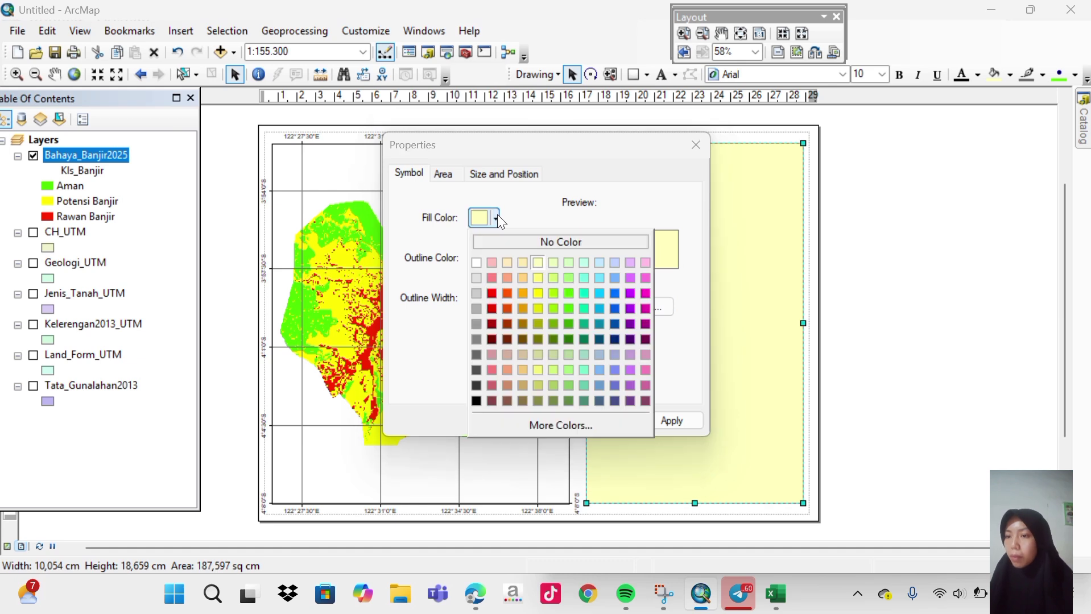
pyautogui.click(478, 261)
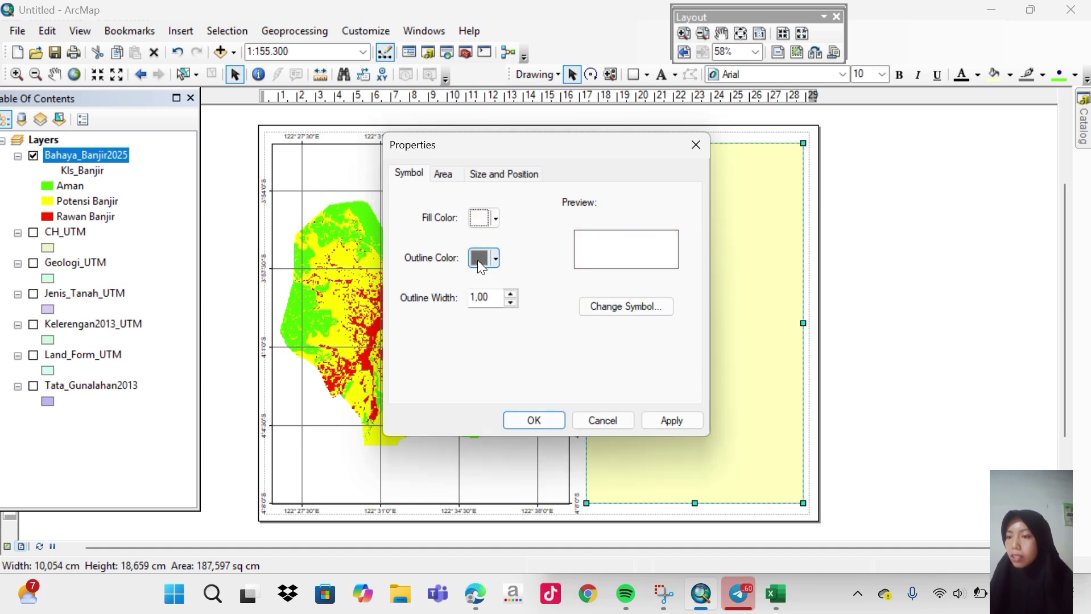
pyautogui.click(653, 418)
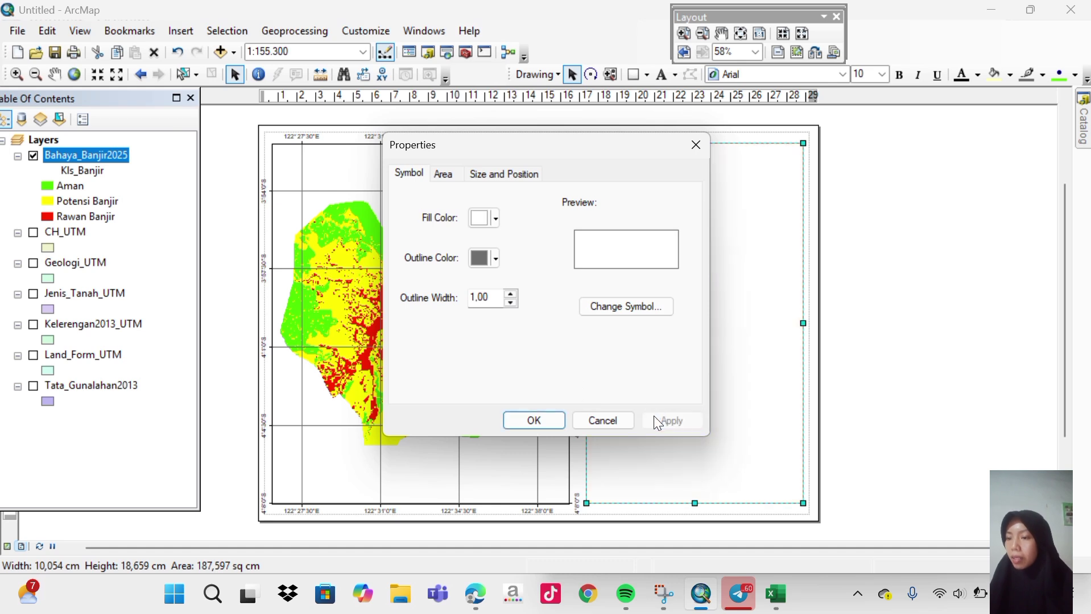
pyautogui.click(523, 422)
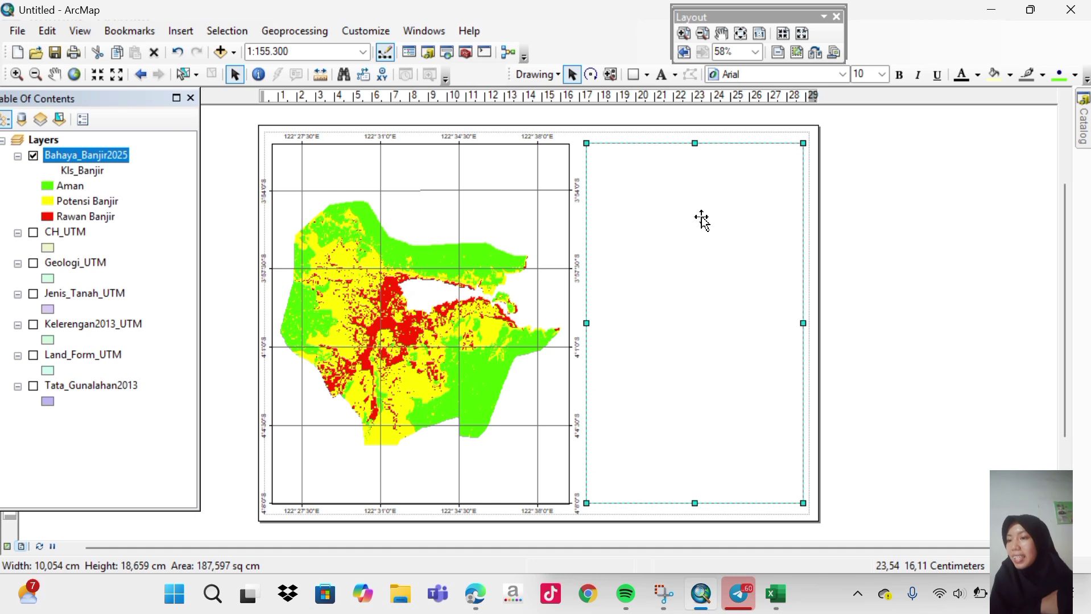
pyautogui.click(234, 108)
# Insert a title containing the author's name and drag it into the right panel.
pyautogui.click(184, 38)
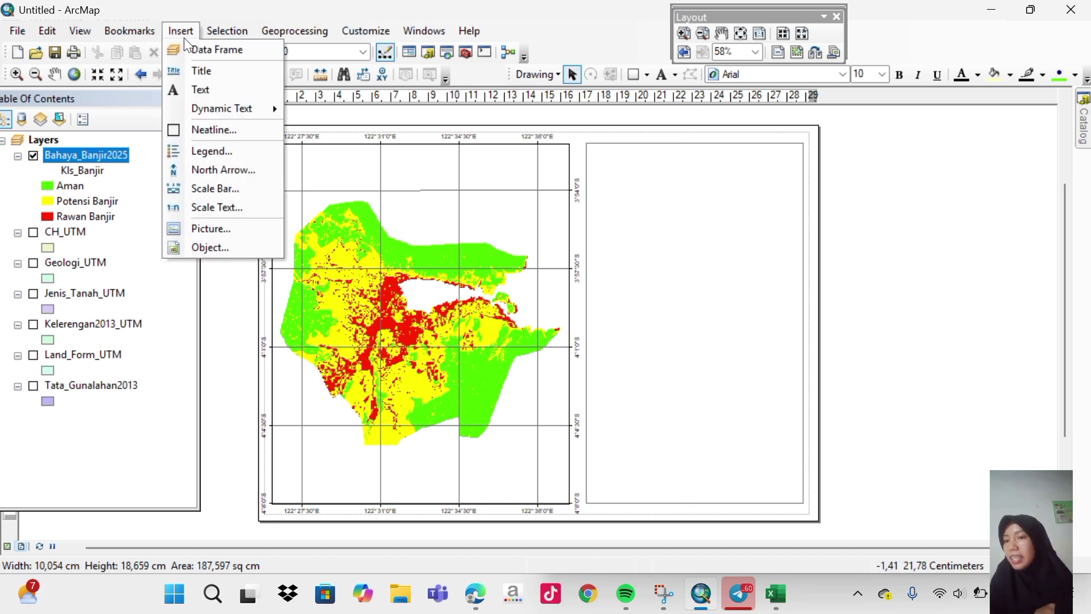
pyautogui.press('Escape')
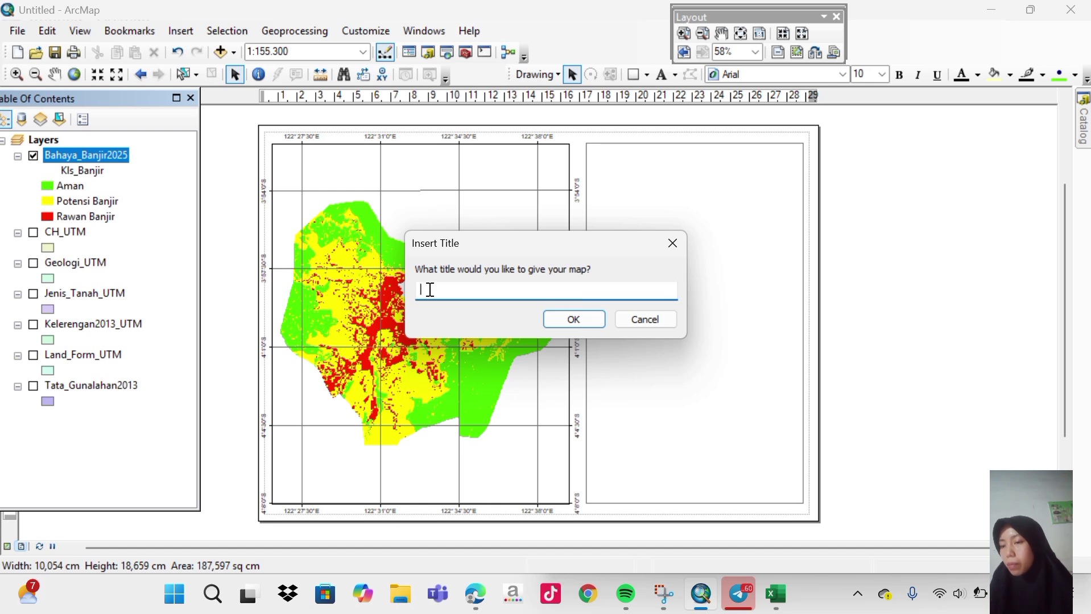
pyautogui.write('E')
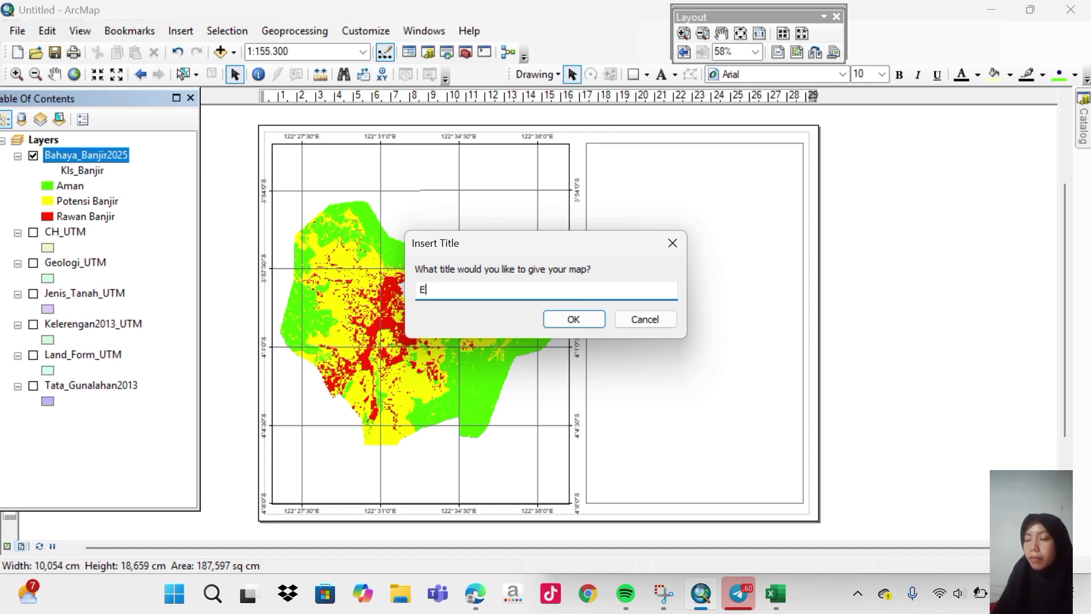
pyautogui.write('LVIA')
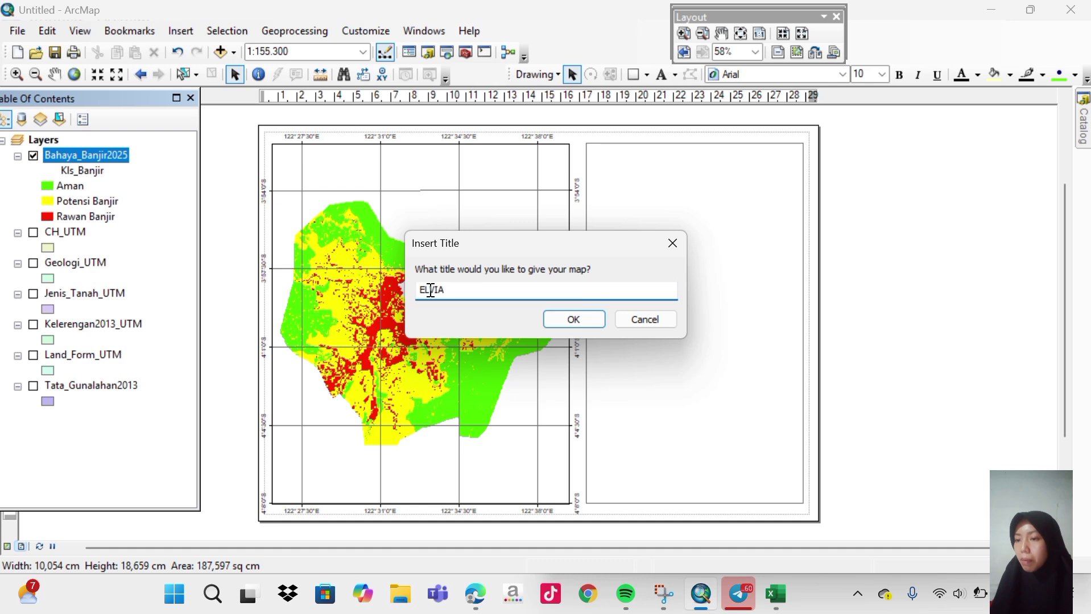
pyautogui.click(561, 316)
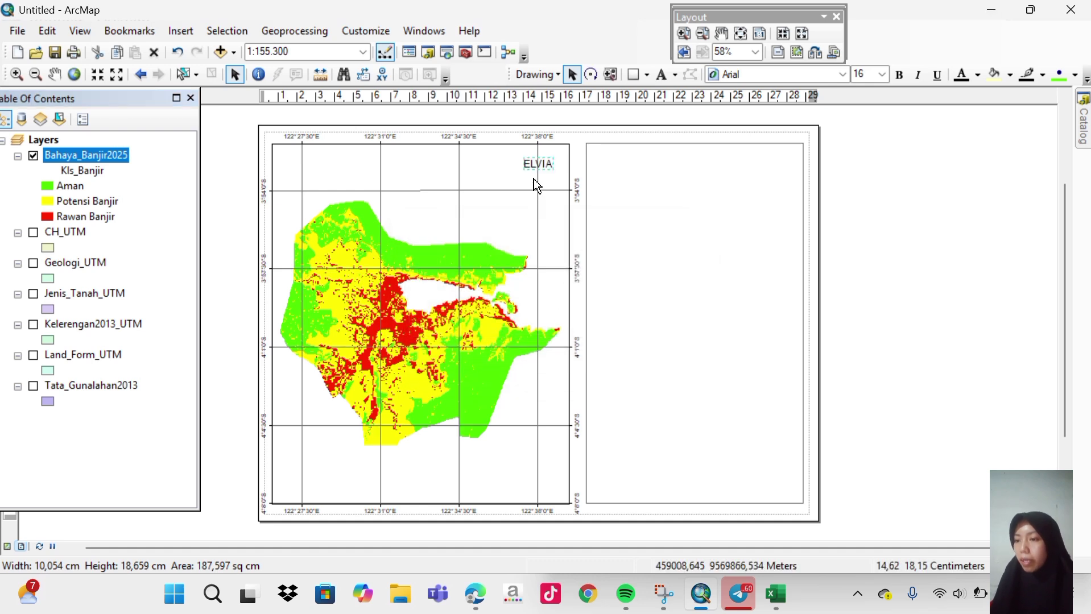
pyautogui.moveTo(535, 168); pyautogui.dragTo(649, 174)
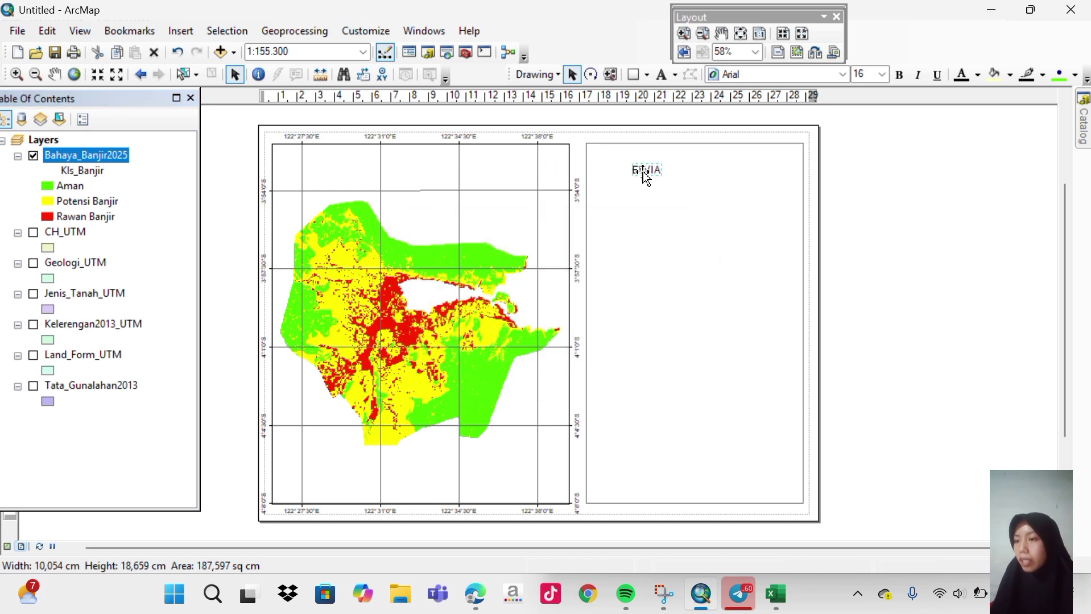
# Replace the title text with PETA BAHAYA BANJIR DI KENDARI TAHUN 2025.
pyautogui.doubleClick(652, 172)
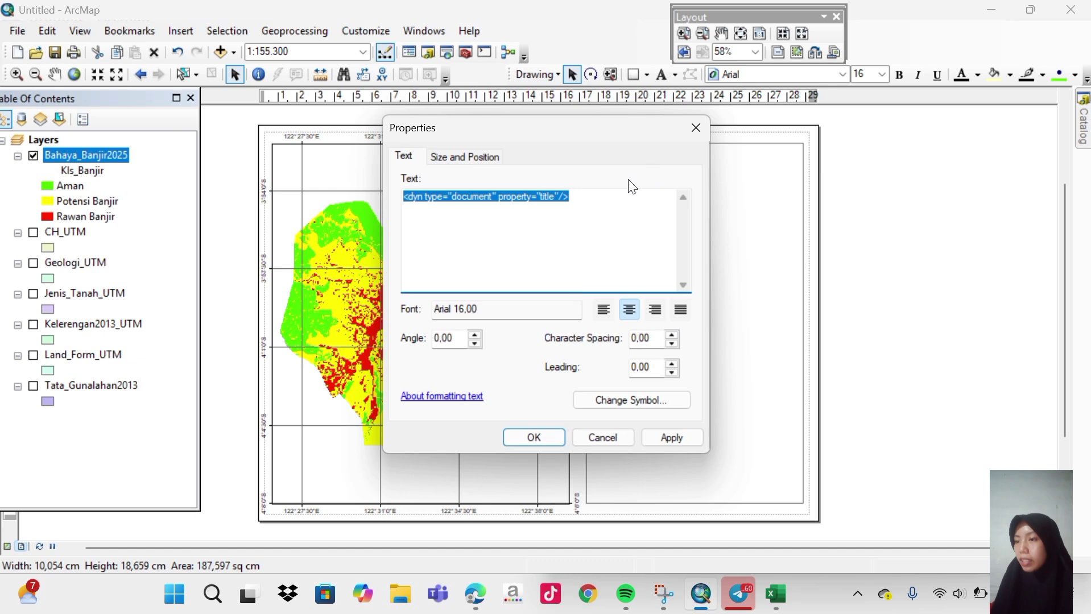
pyautogui.press('BackSpace')
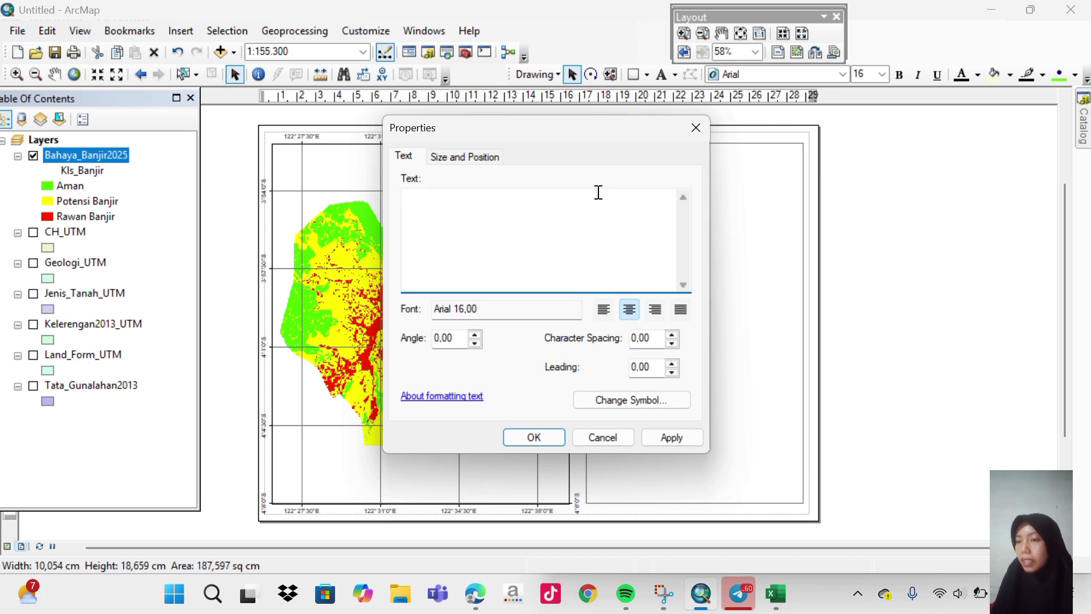
pyautogui.write('PETA ')
pyautogui.write('BAN')
pyautogui.press('BackSpace')
pyautogui.press('BackSpace')
pyautogui.write('AHAYA BANJIR')
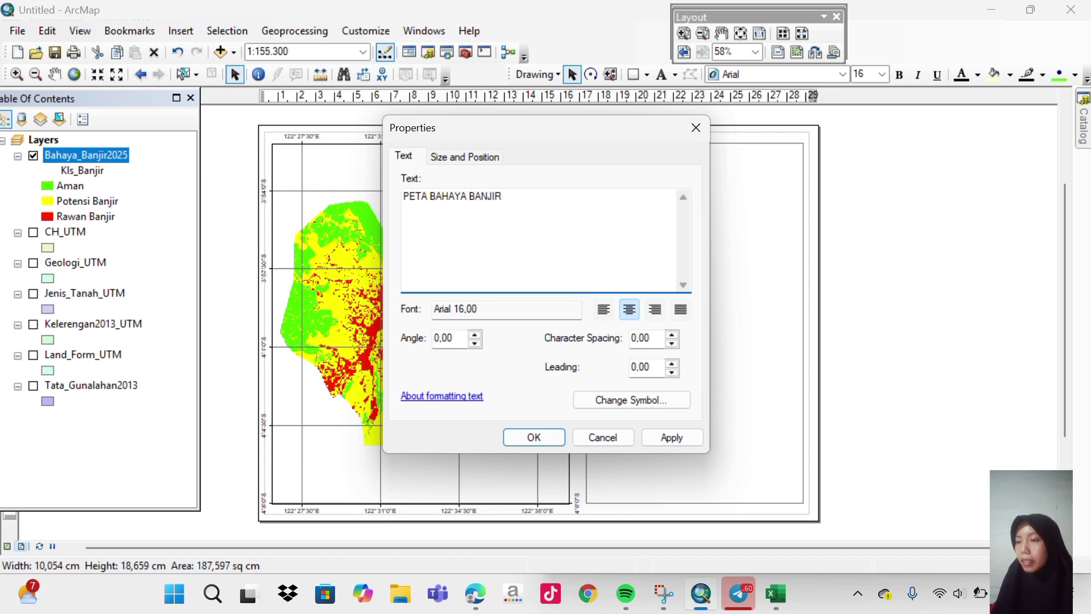
pyautogui.write(' DI K')
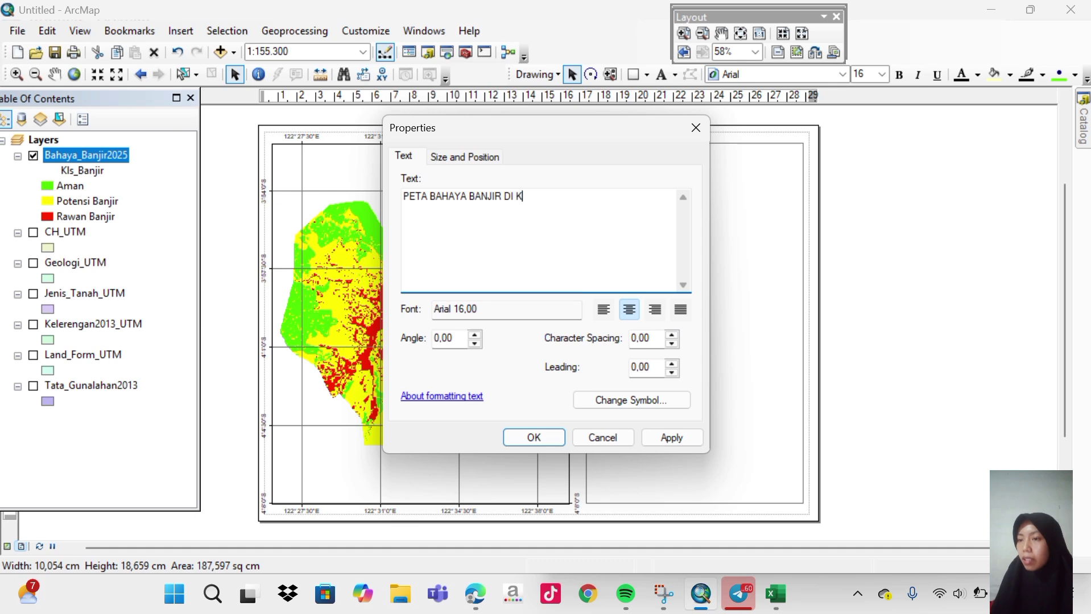
pyautogui.write('ENDAR')
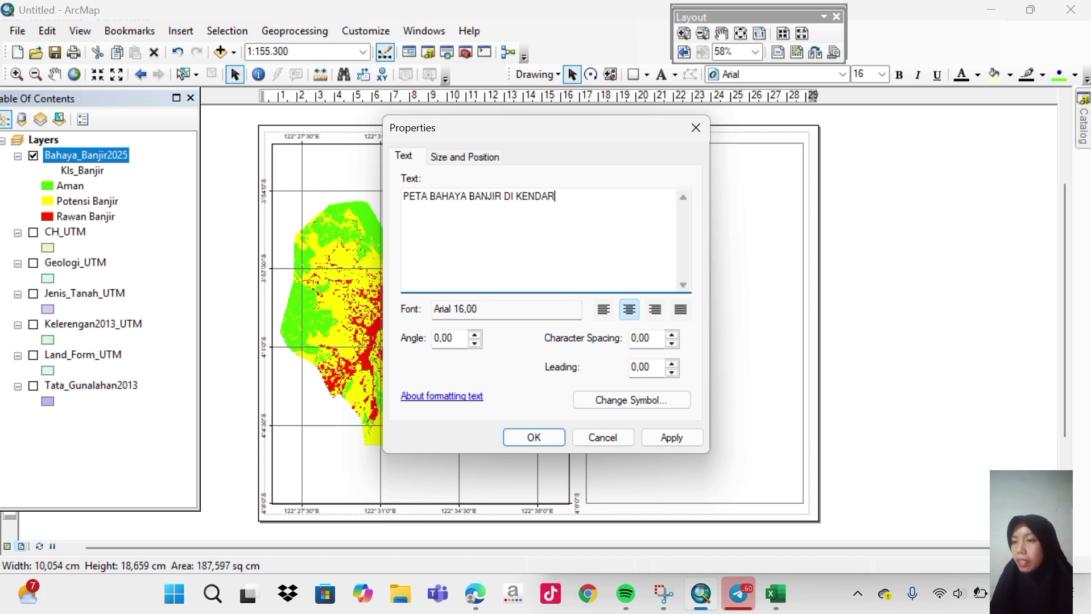
pyautogui.write('I TANU')
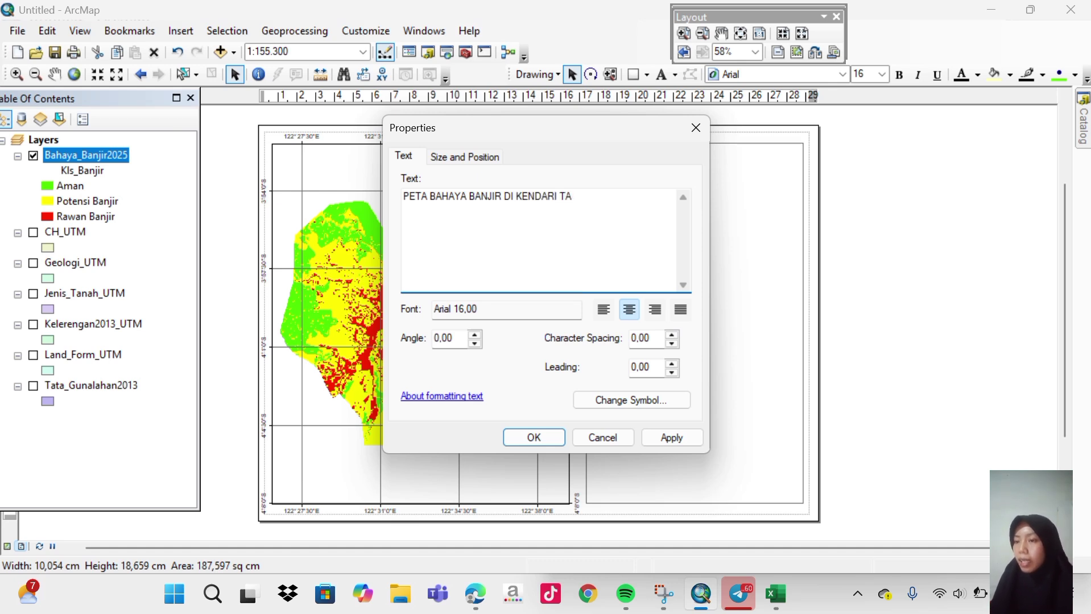
pyautogui.press('BackSpace')
pyautogui.press('BackSpace')
pyautogui.write('H')
pyautogui.write('UN 20')
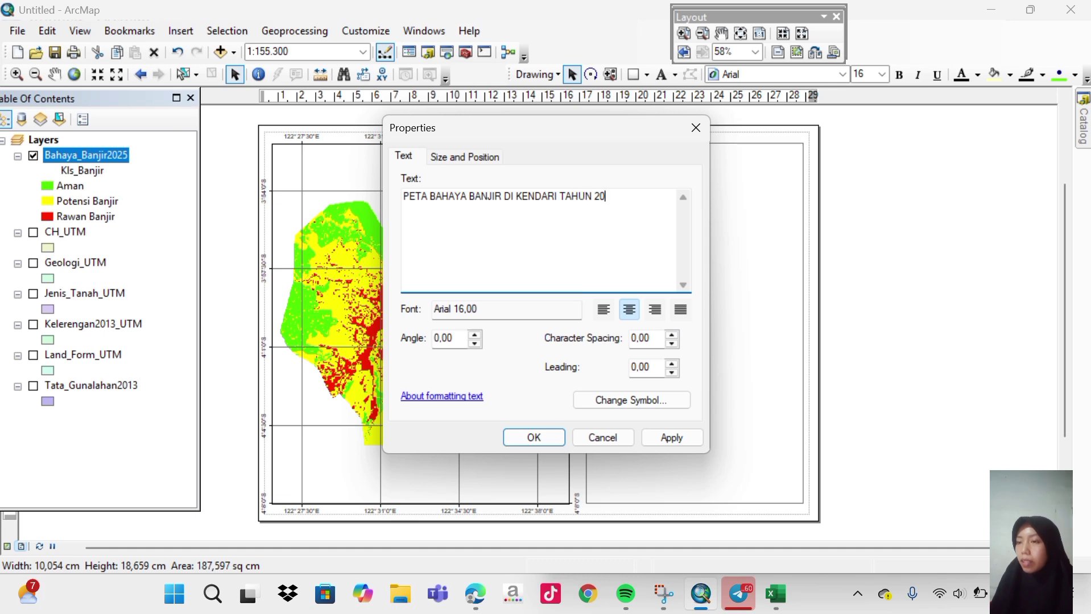
pyautogui.write('25')
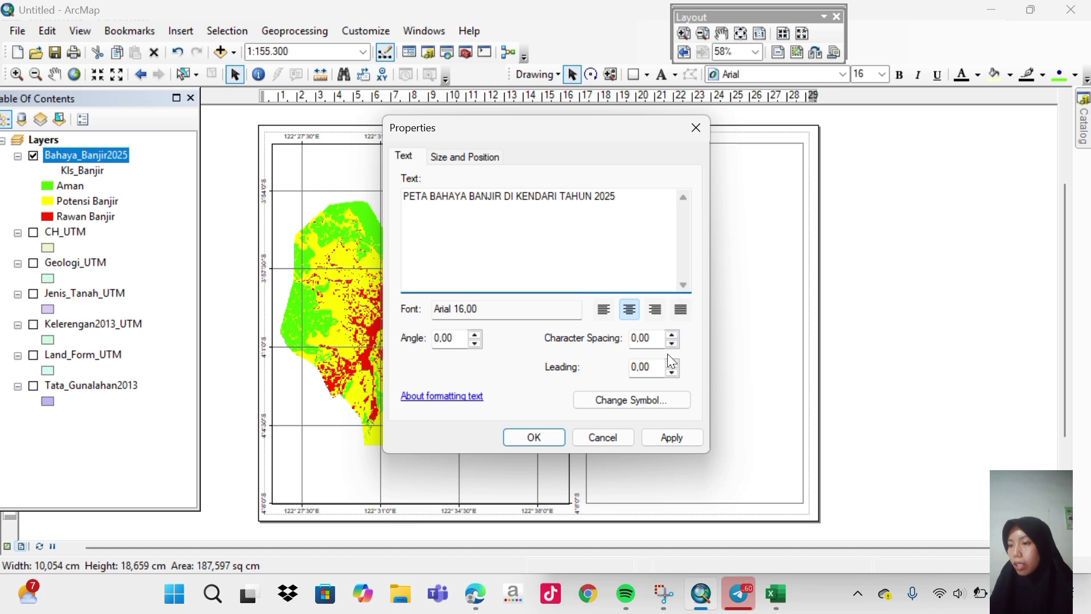
# Make the title bold at size 14 and apply it.
pyautogui.click(640, 400)
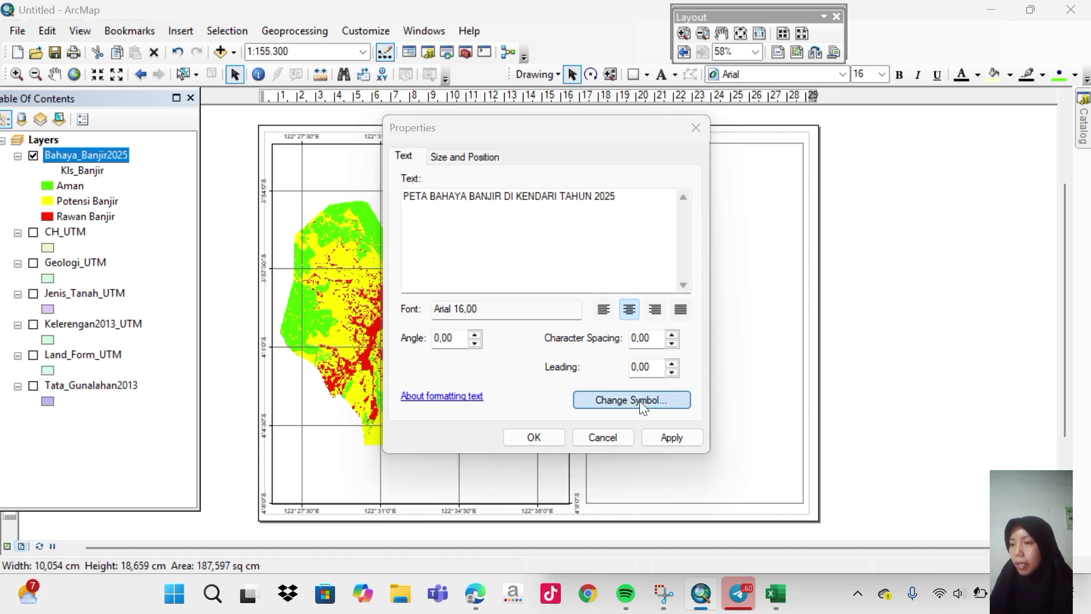
pyautogui.click(663, 318)
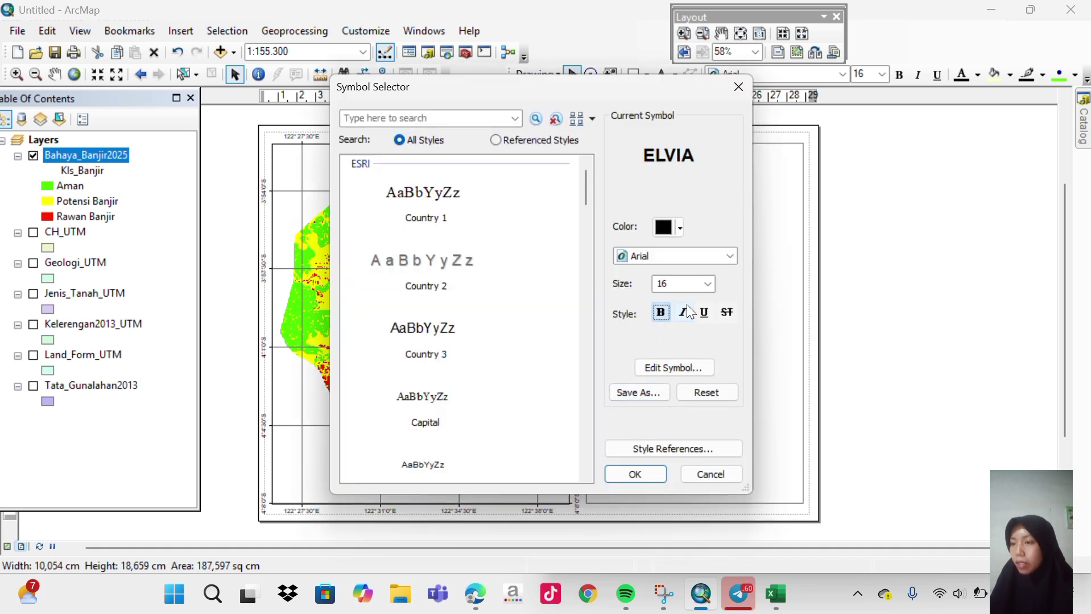
pyautogui.click(709, 288)
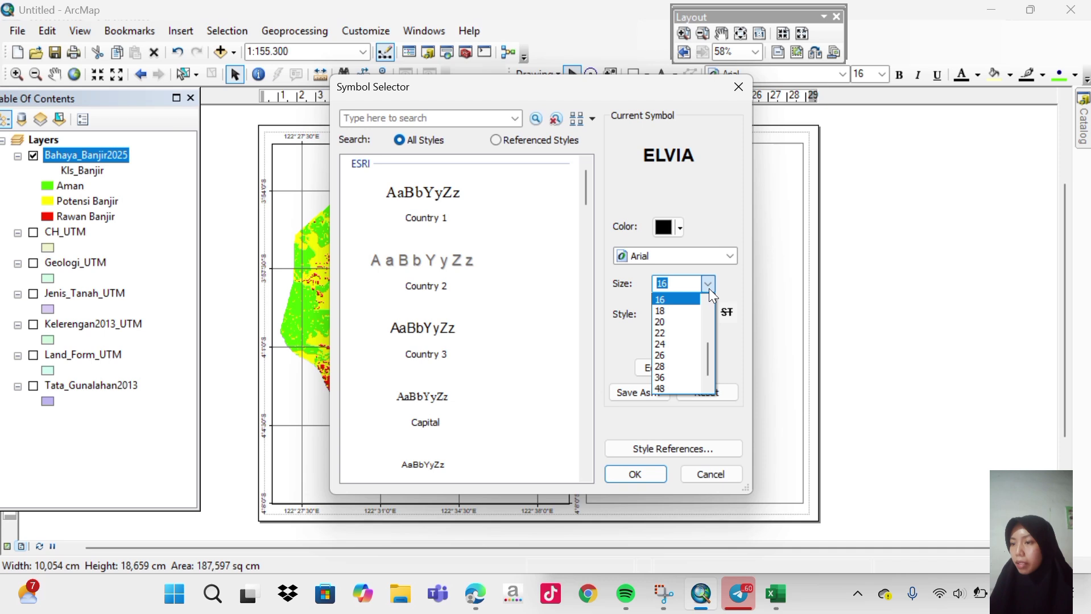
pyautogui.moveTo(706, 348); pyautogui.dragTo(707, 335)
pyautogui.click(672, 322)
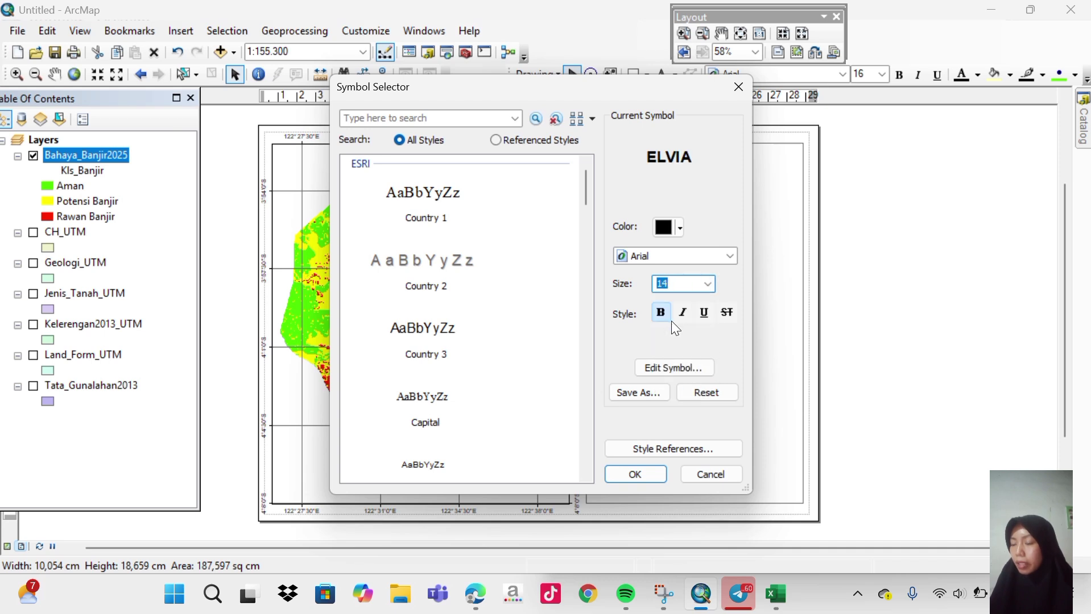
pyautogui.click(643, 477)
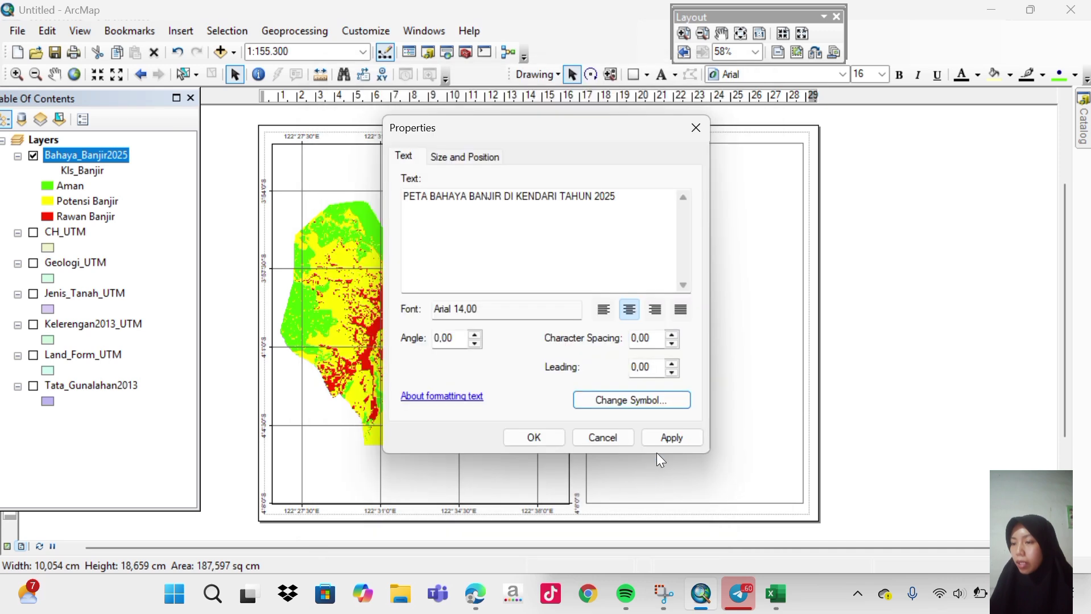
pyautogui.click(664, 437)
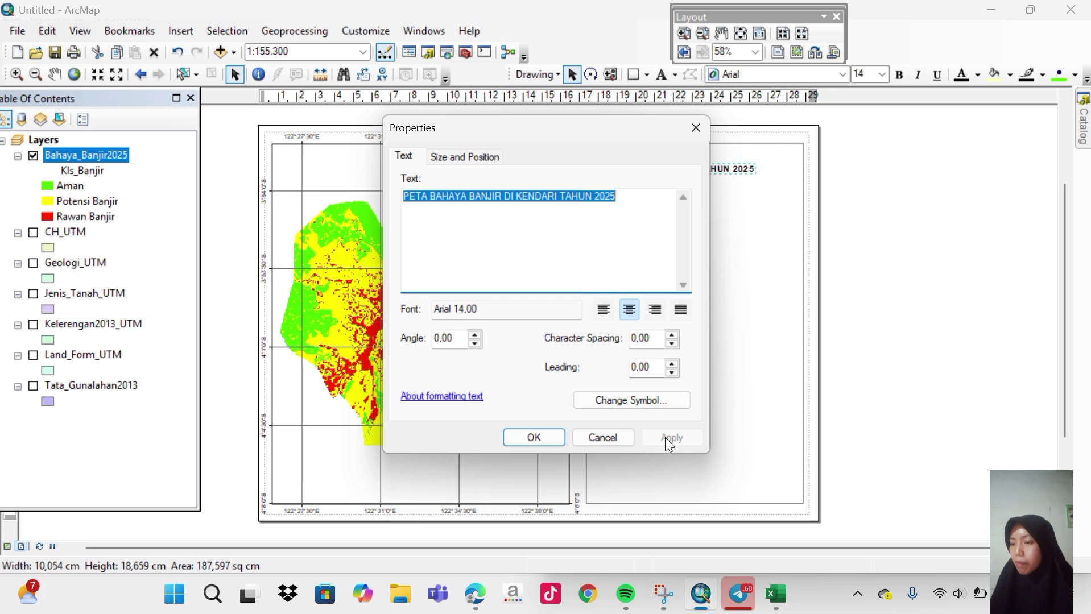
pyautogui.click(540, 433)
pyautogui.moveTo(614, 170); pyautogui.dragTo(662, 159)
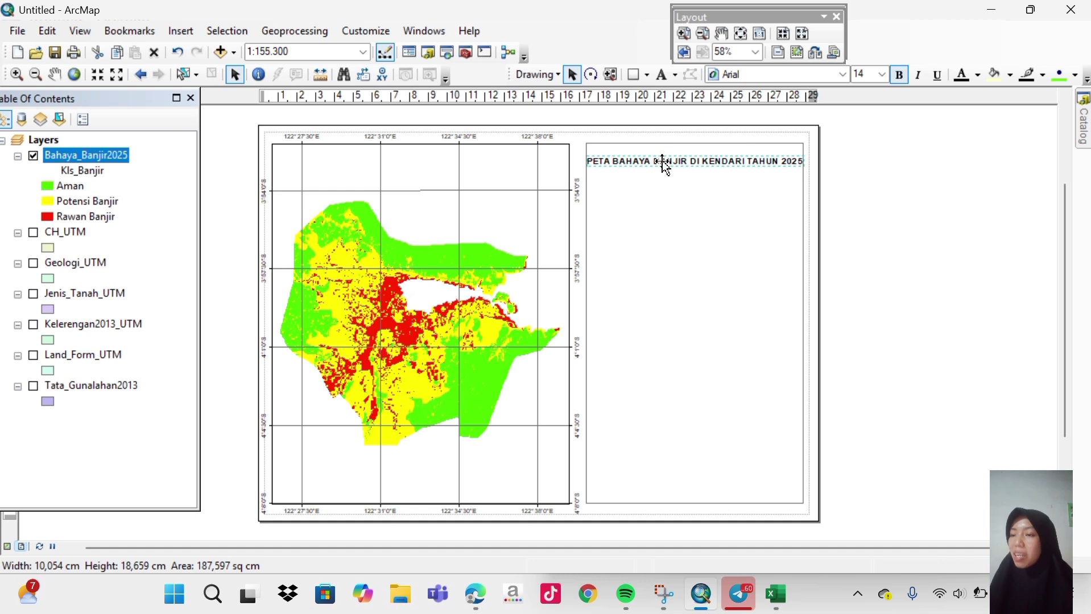
# Enlarge the title to 16 pt and break it onto a second line after KENDARI.
pyautogui.doubleClick(681, 163)
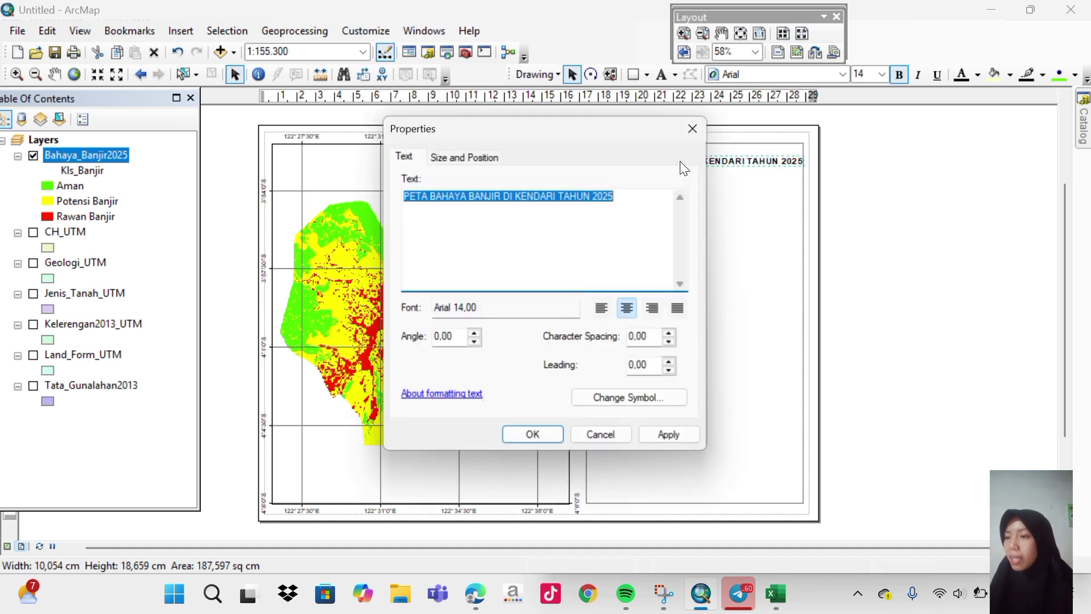
pyautogui.click(653, 400)
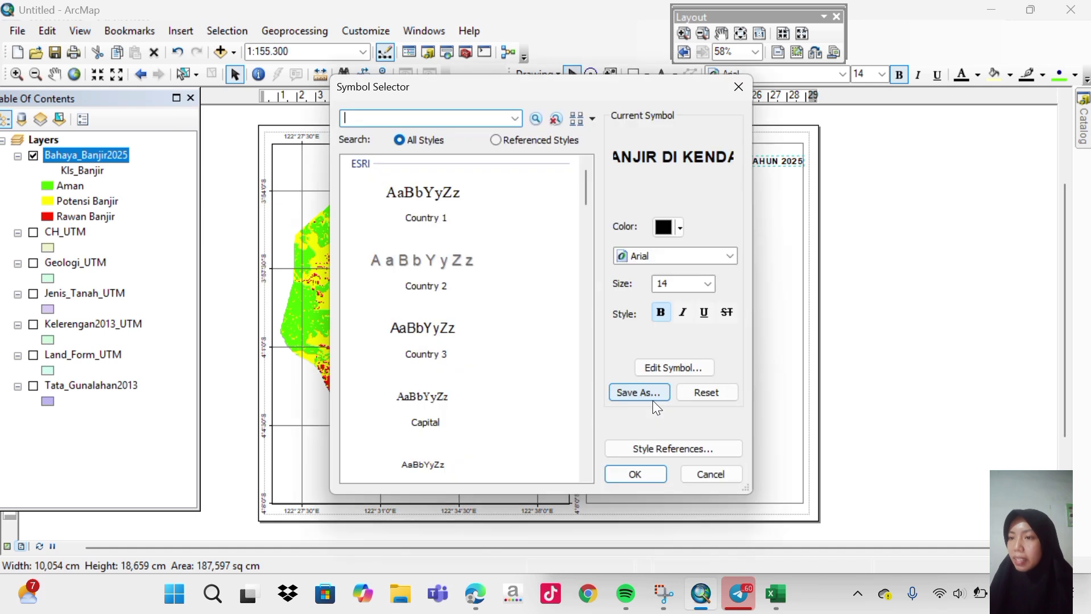
pyautogui.click(709, 288)
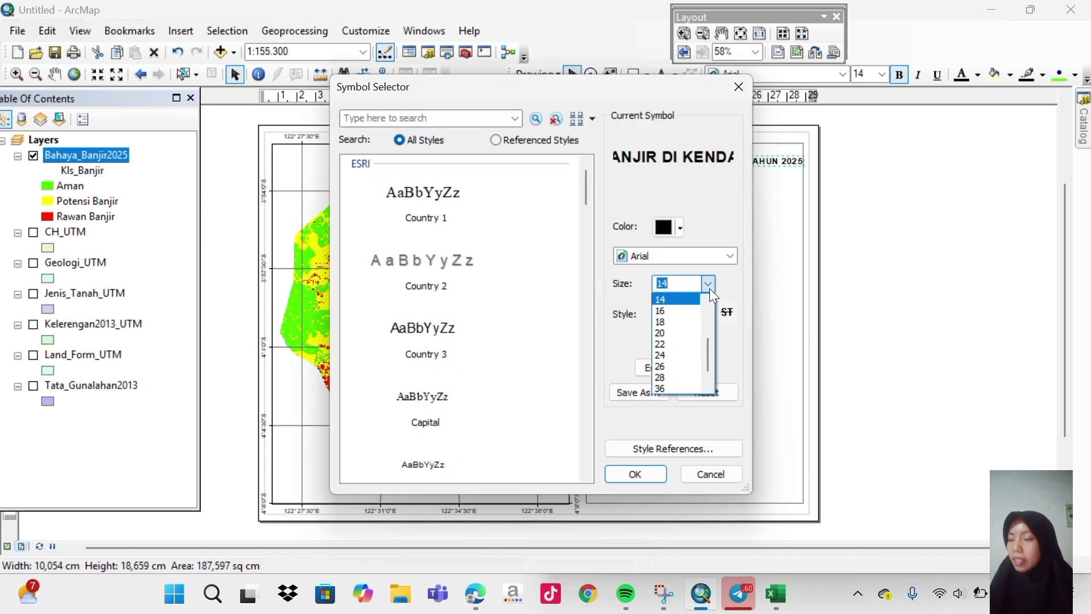
pyautogui.click(683, 309)
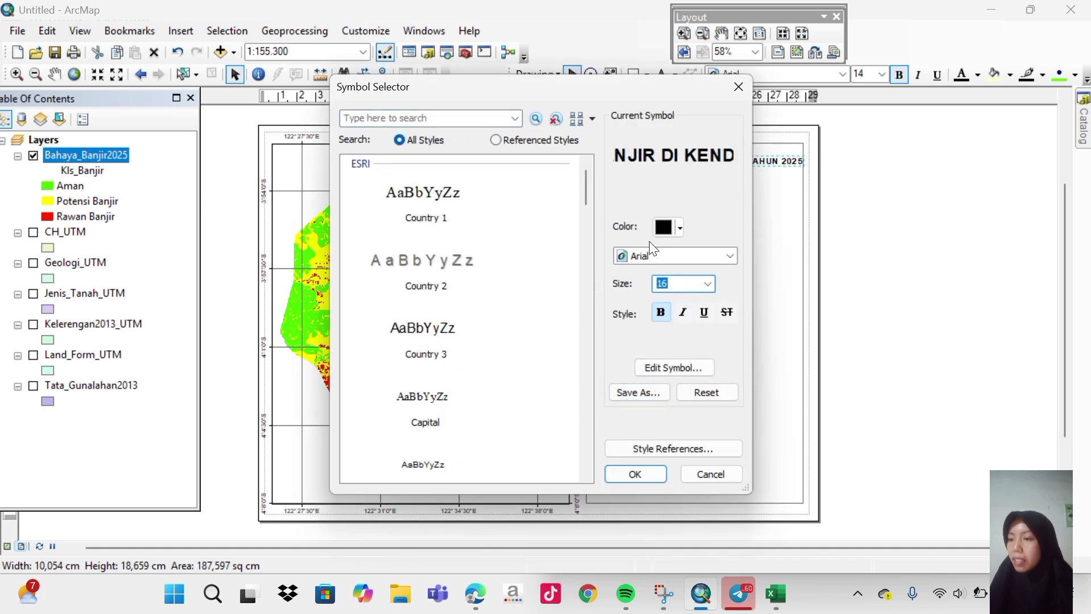
pyautogui.click(641, 471)
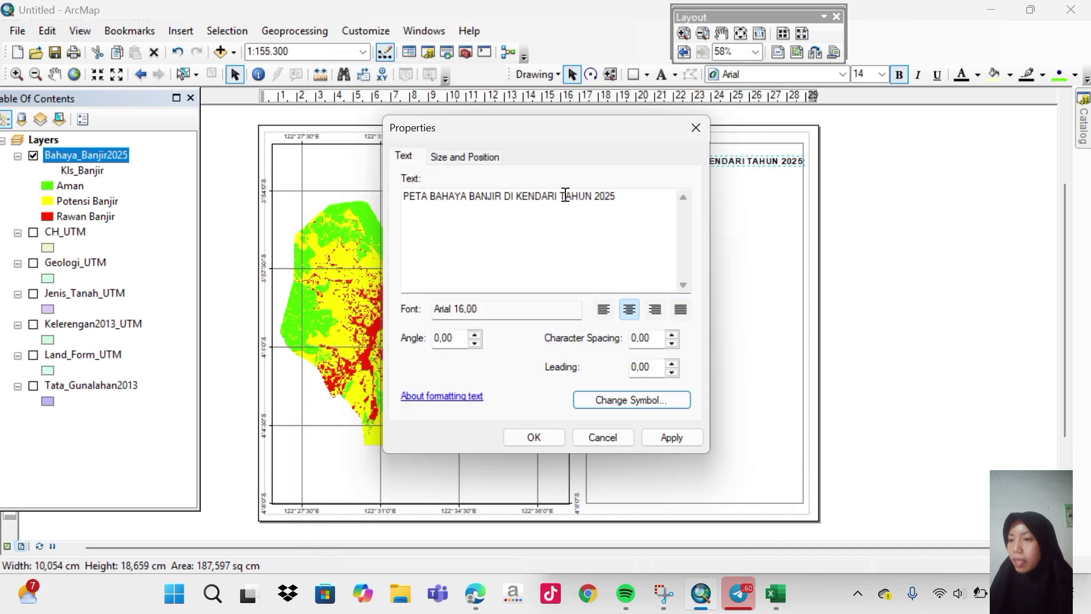
pyautogui.click(561, 194)
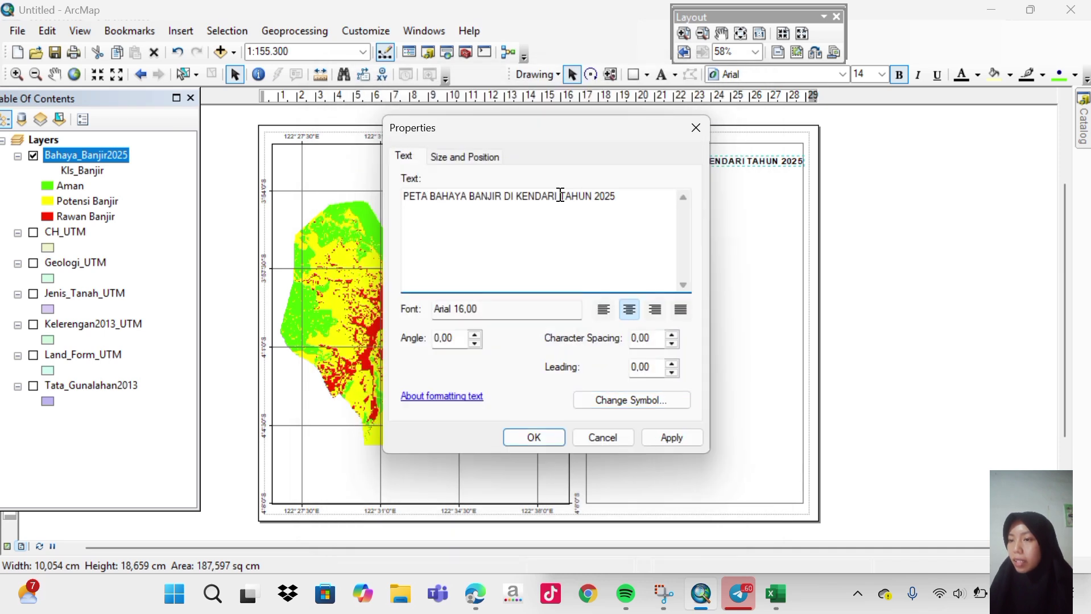
pyautogui.press('Return')
pyautogui.click(674, 434)
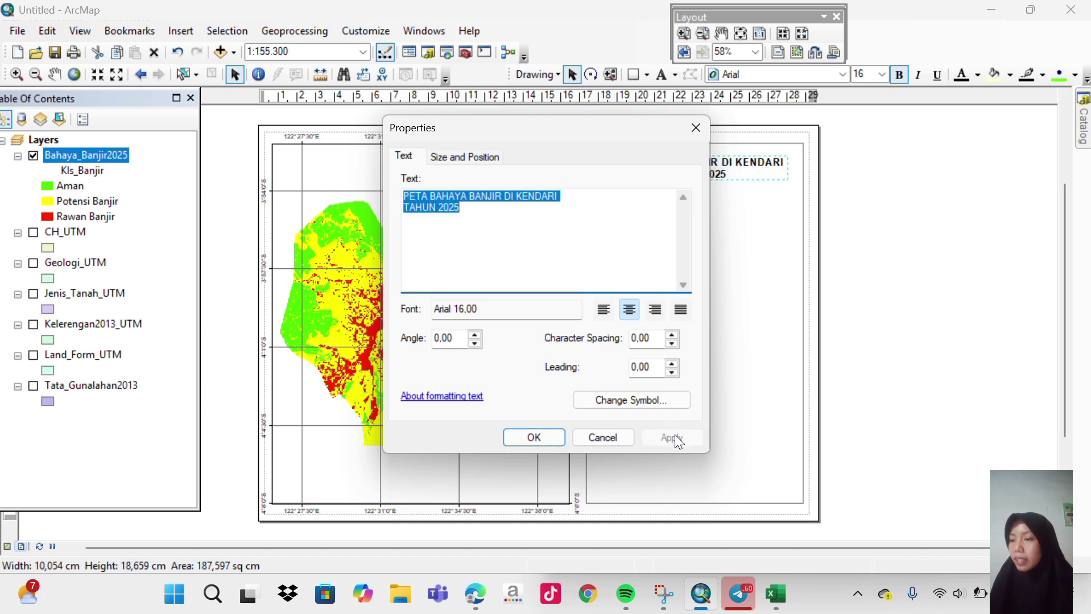
pyautogui.click(551, 441)
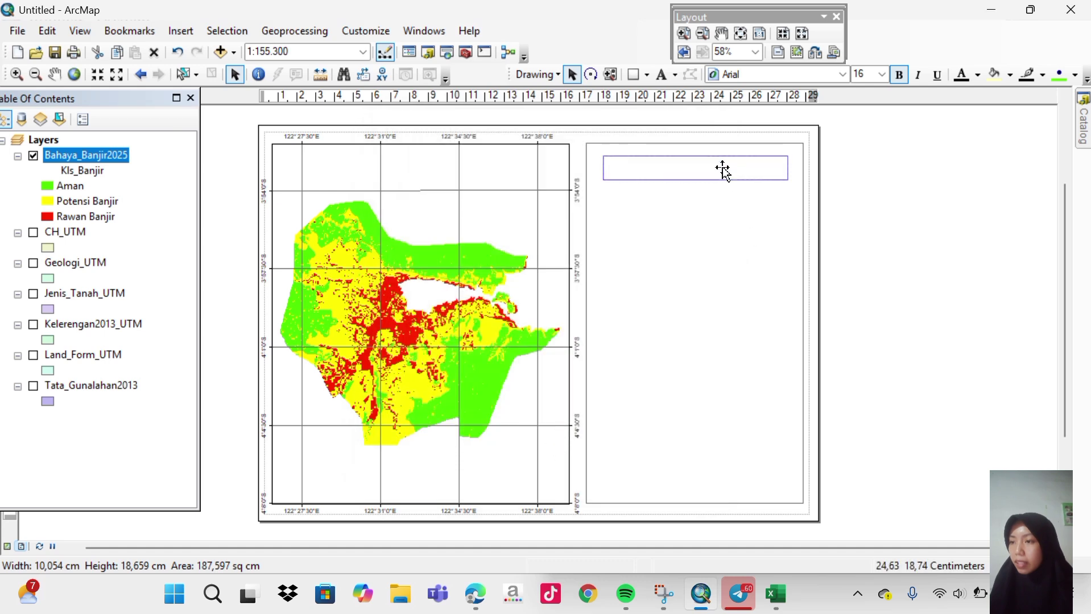
# Nudge the title slightly higher within the white panel.
pyautogui.click(754, 169)
pyautogui.click(712, 171)
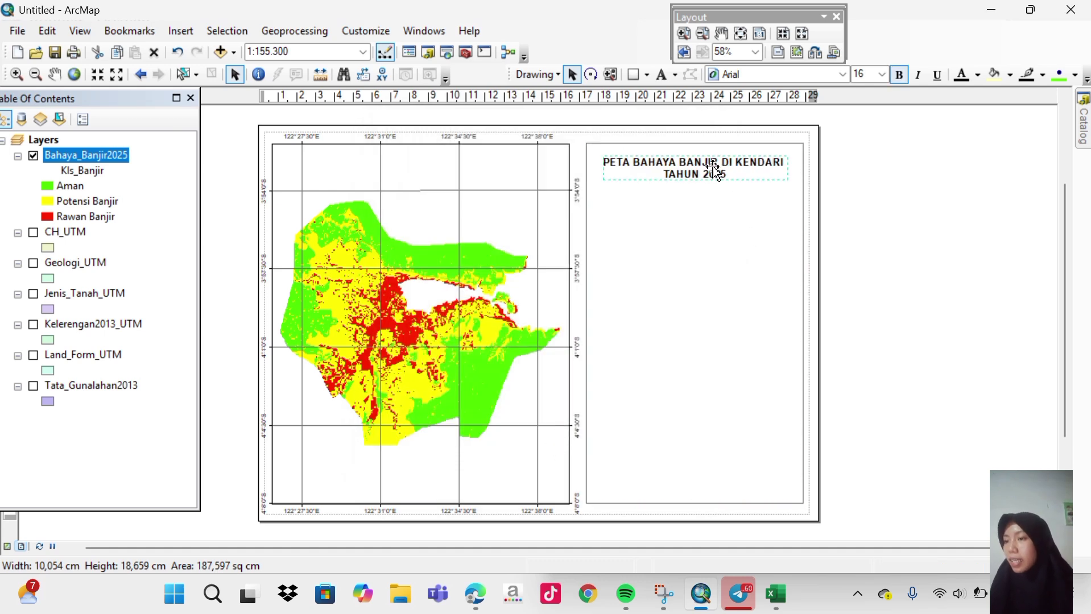
pyautogui.moveTo(712, 170); pyautogui.dragTo(714, 166)
# Draw a straight horizontal line under the title, spanning the right panel edge to edge.
pyautogui.click(711, 188)
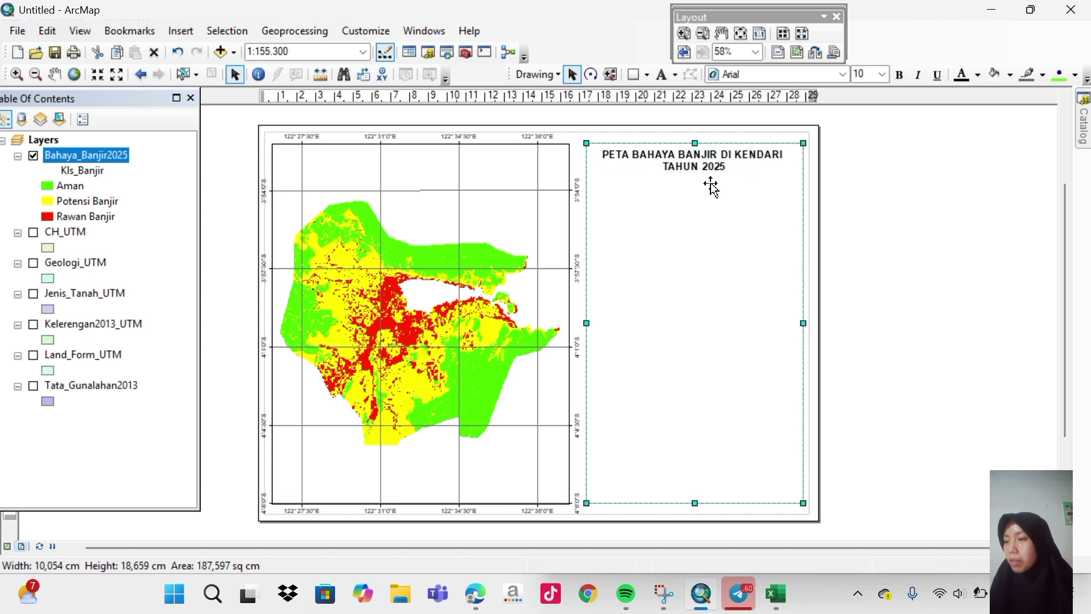
pyautogui.click(647, 75)
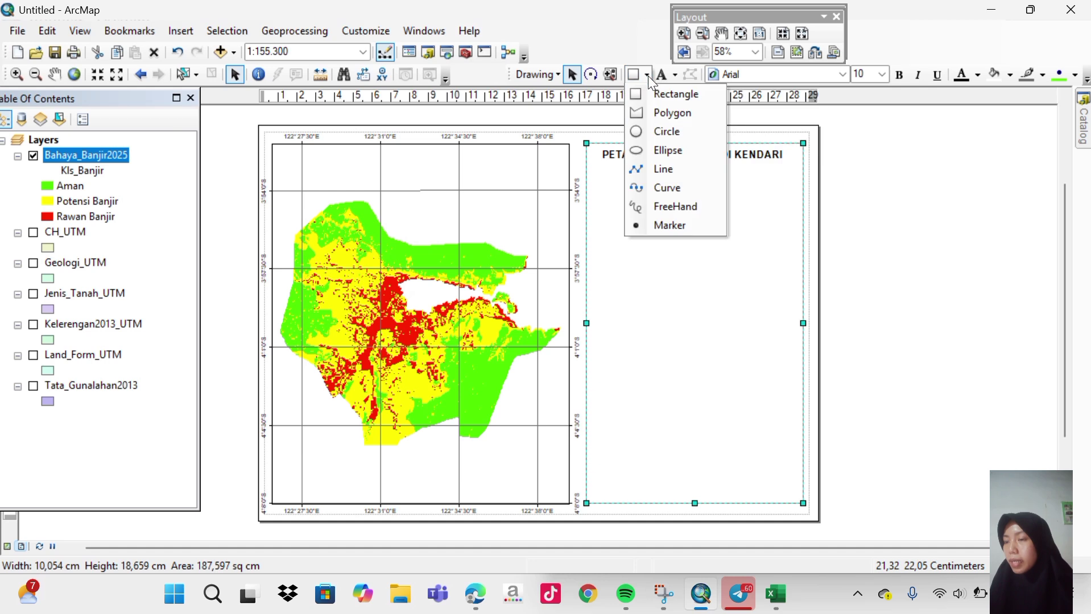
pyautogui.click(665, 177)
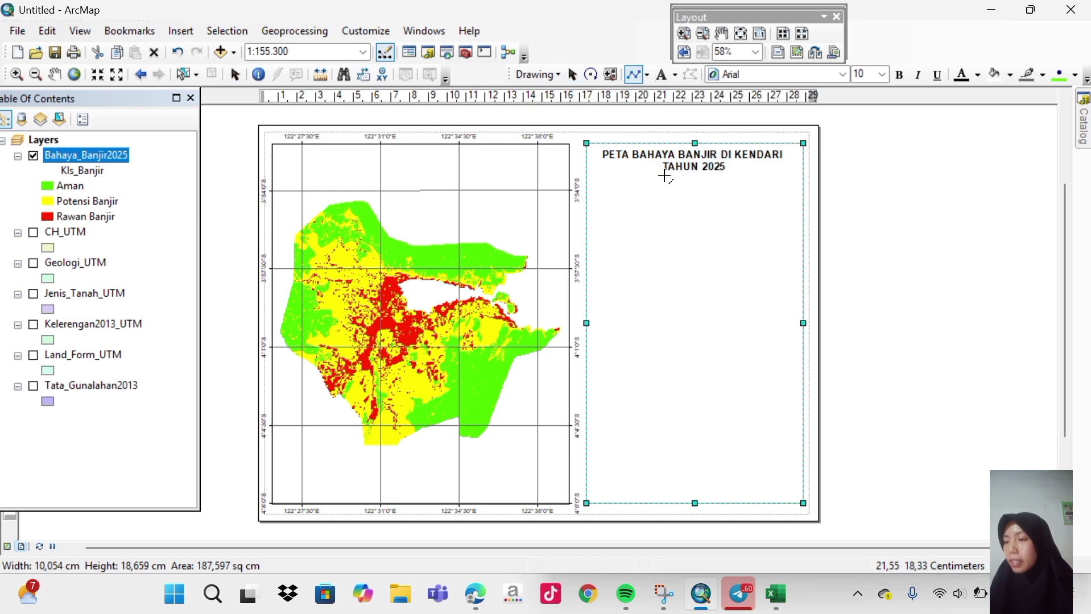
pyautogui.click(586, 177)
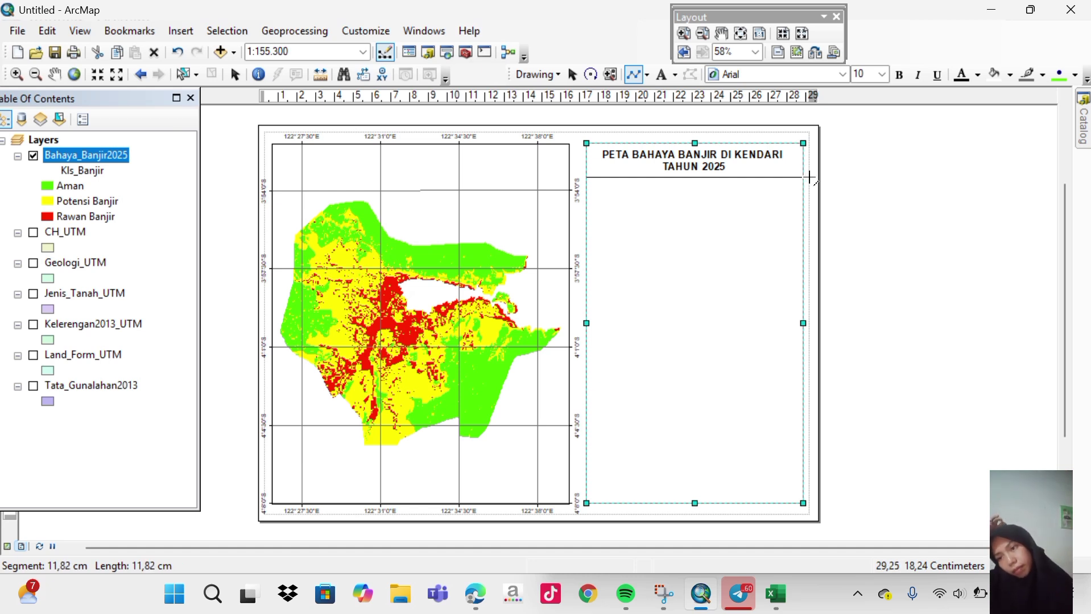
pyautogui.doubleClick(810, 178)
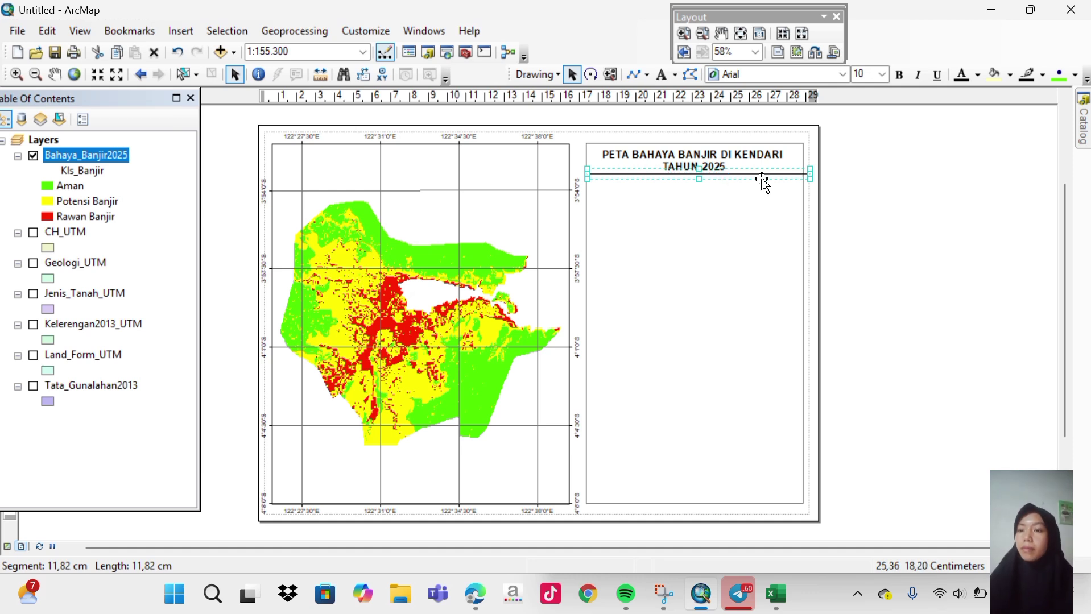
pyautogui.click(889, 175)
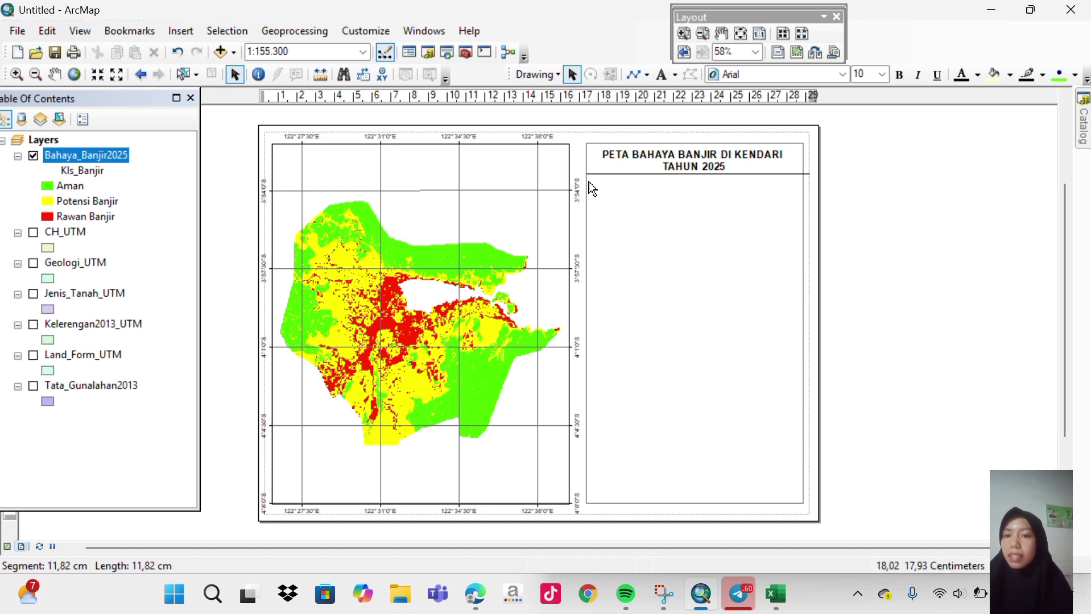
# Insert an ESRI North 3 north arrow into the layout.
pyautogui.click(181, 31)
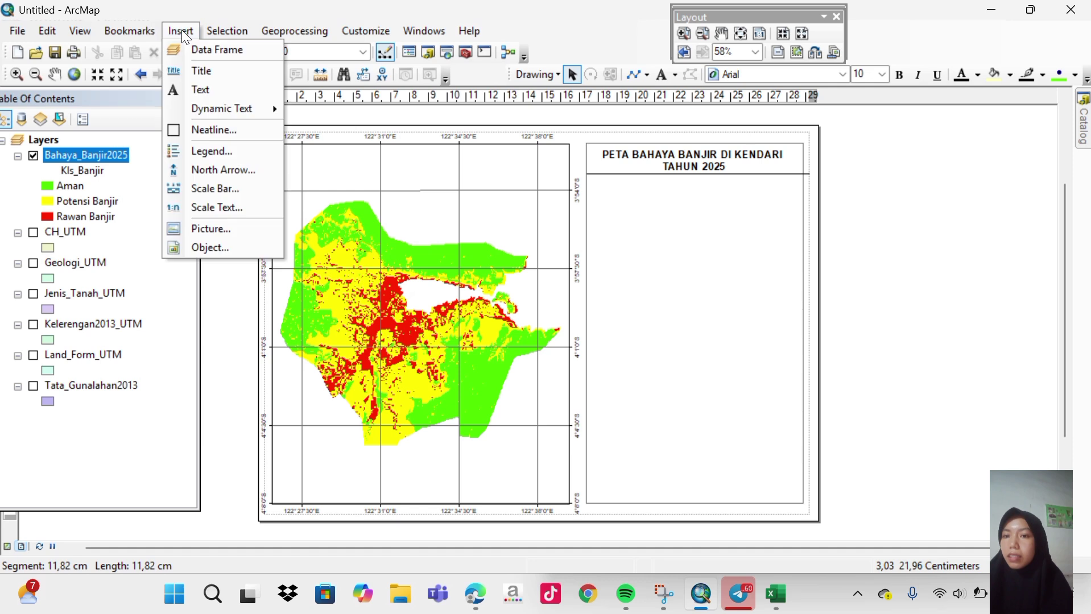
pyautogui.click(222, 168)
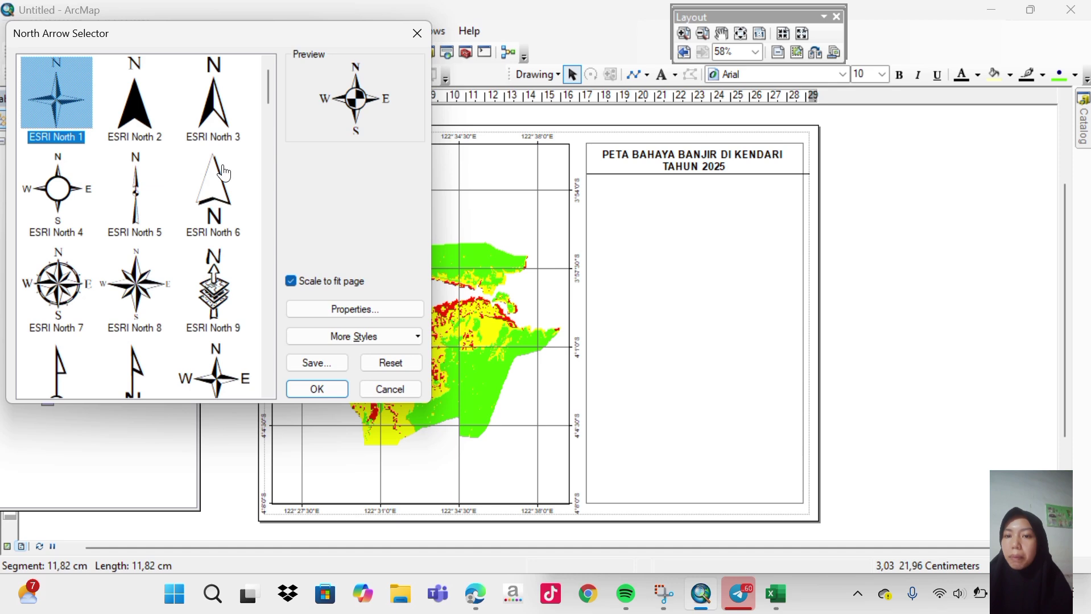
pyautogui.click(214, 101)
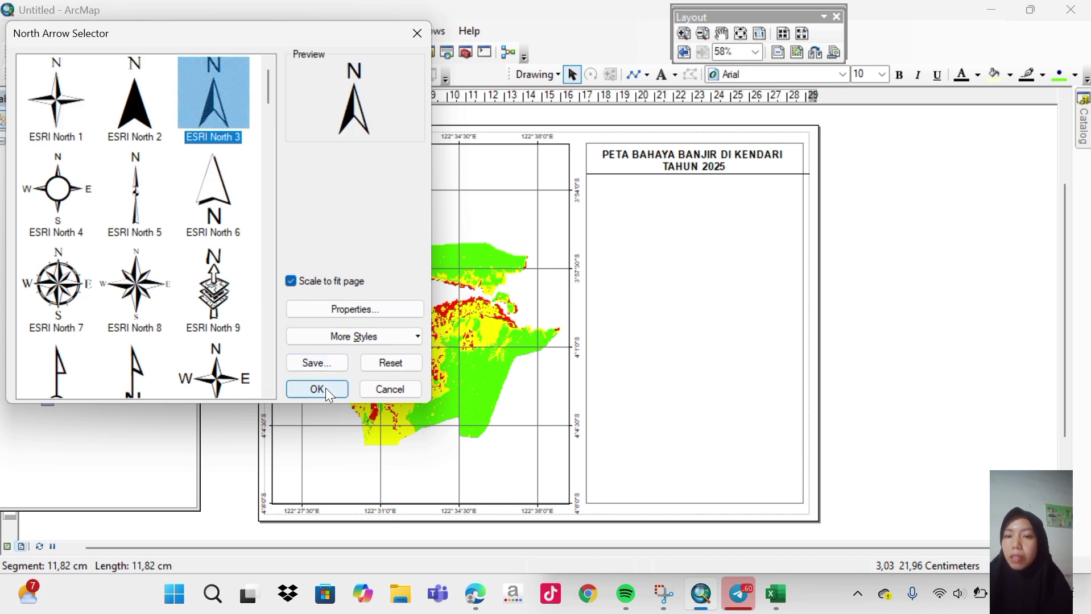
pyautogui.click(325, 388)
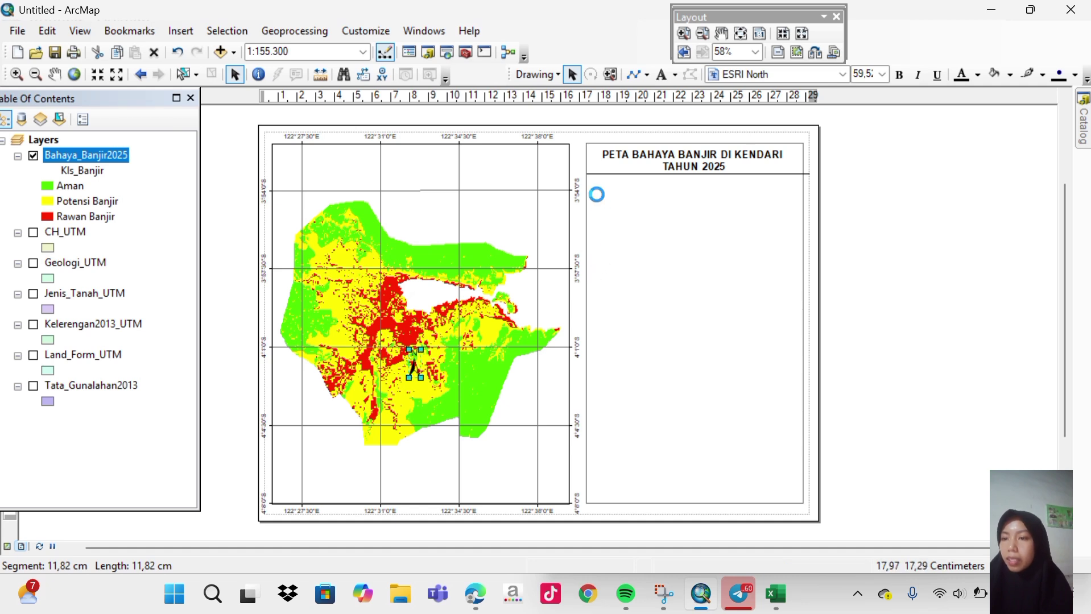
# Insert a Double Alternating Scale Bar 2 Metric and move it beside the north arrow.
pyautogui.click(172, 35)
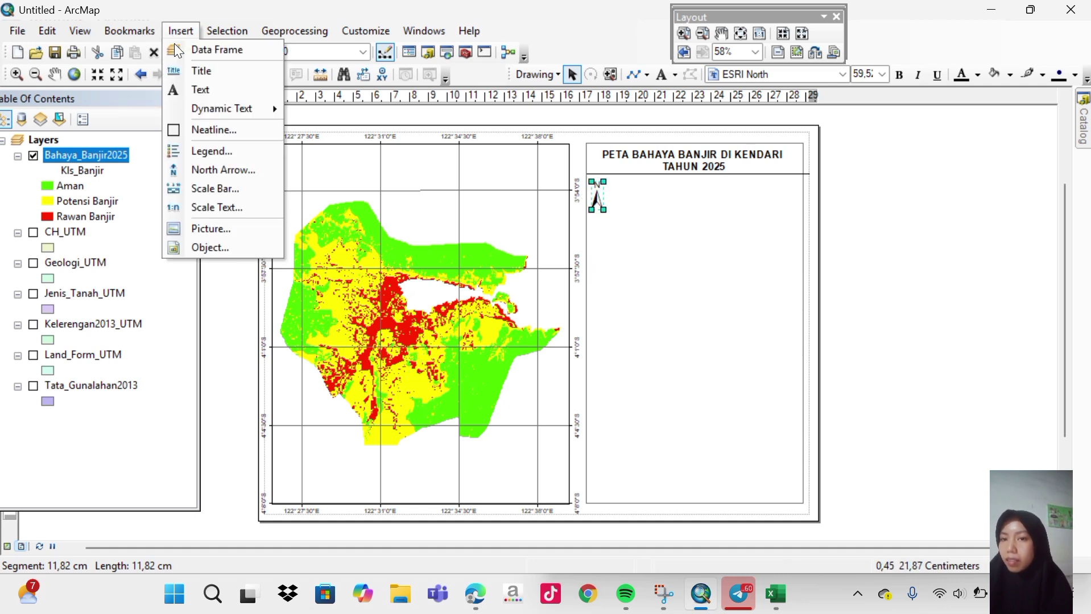
pyautogui.click(206, 188)
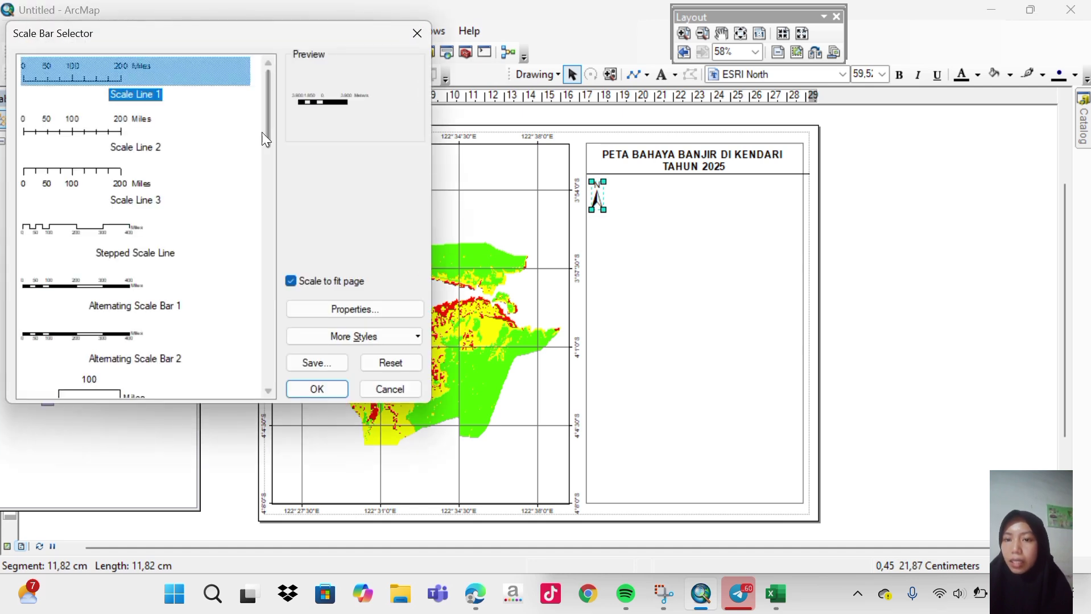
pyautogui.moveTo(265, 132); pyautogui.dragTo(268, 374)
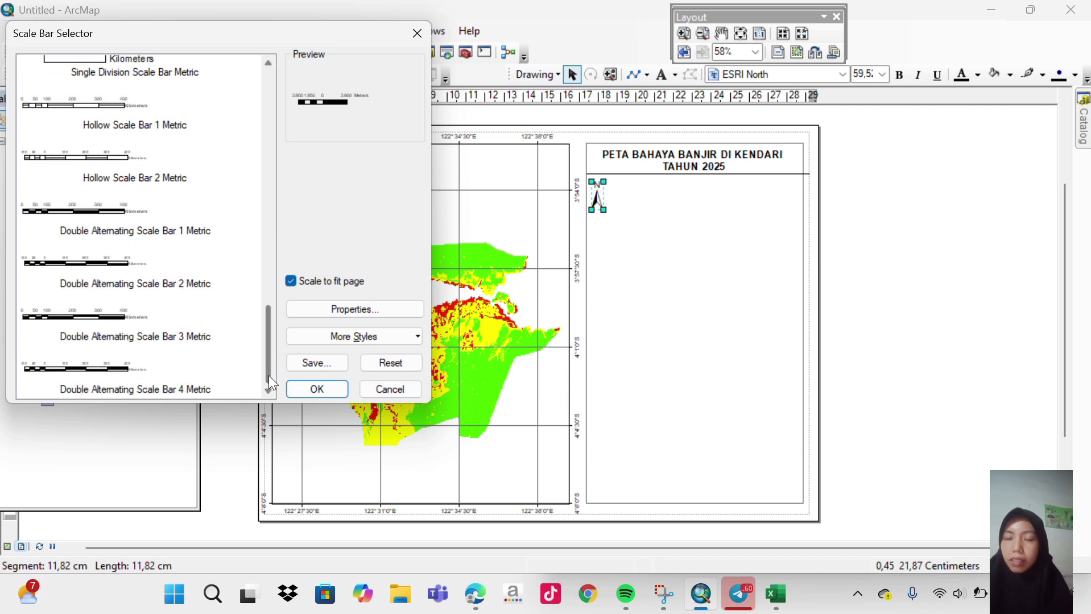
pyautogui.doubleClick(139, 282)
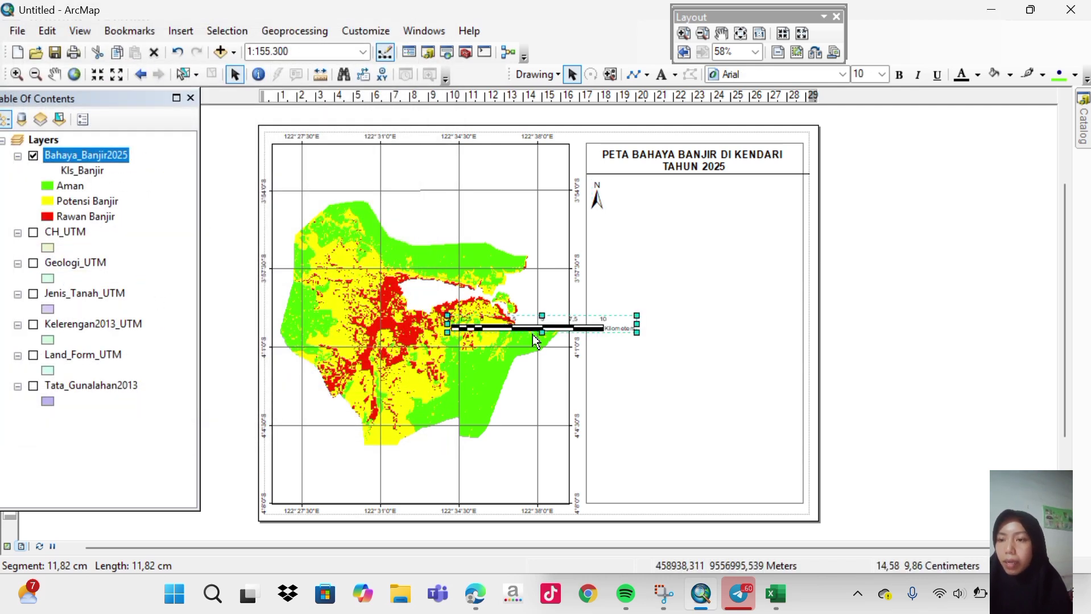
pyautogui.click(528, 331)
pyautogui.moveTo(529, 331); pyautogui.dragTo(654, 243)
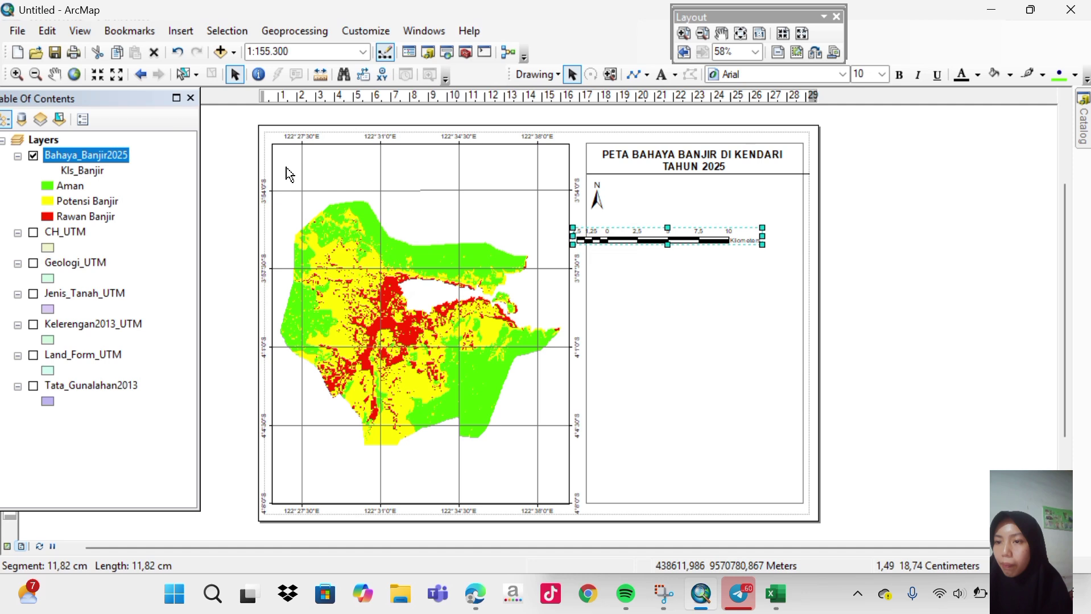
pyautogui.click(184, 31)
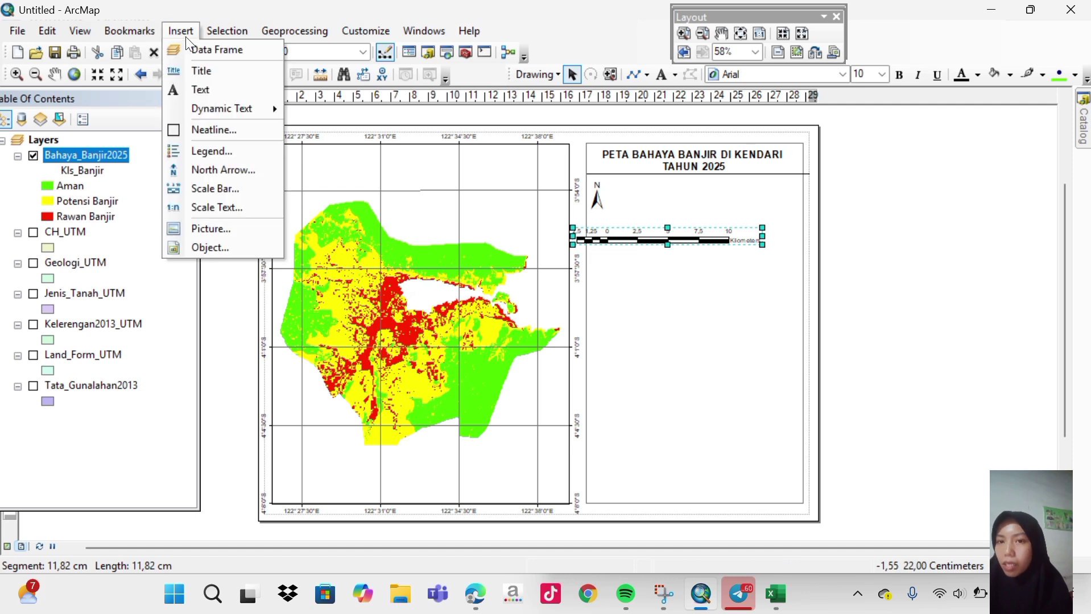
# Insert absolute scale text reading 1:155.300 and move it near the north arrow.
pyautogui.click(220, 208)
pyautogui.click(162, 77)
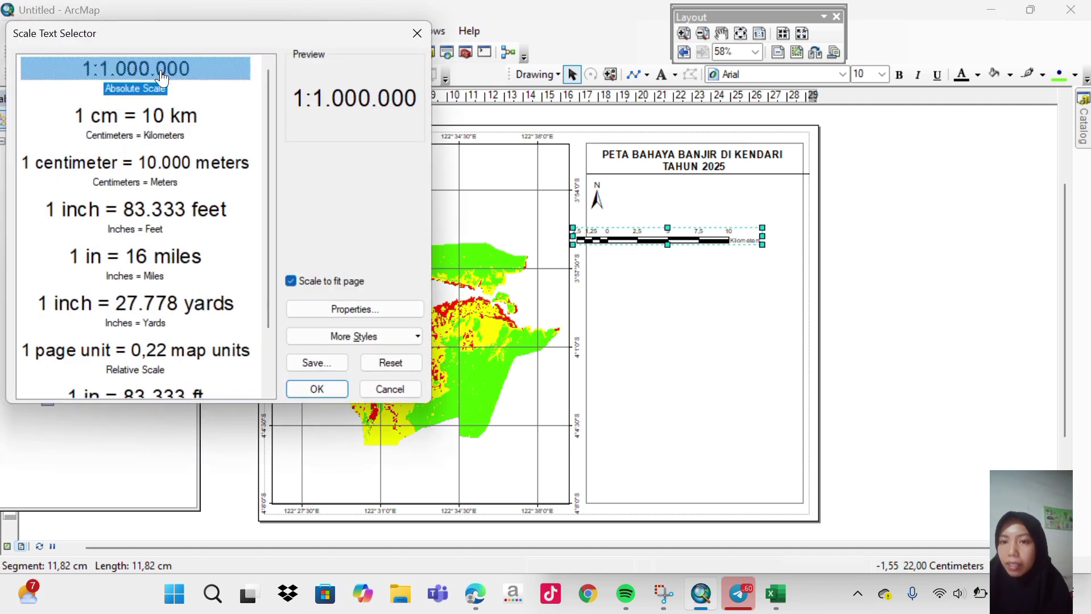
pyautogui.click(331, 386)
pyautogui.moveTo(424, 333); pyautogui.dragTo(688, 196)
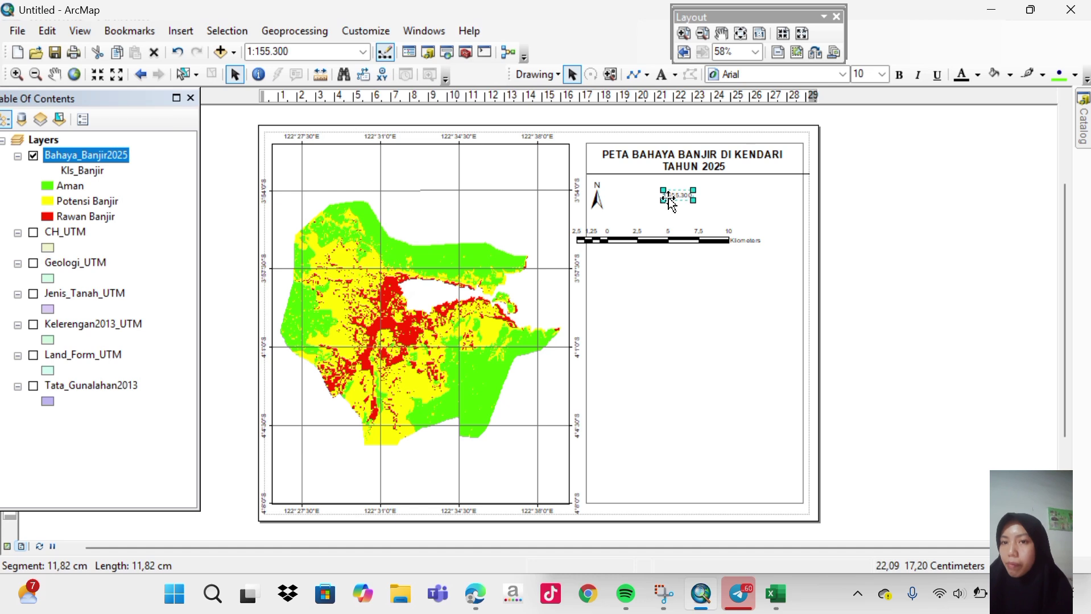
# Resize and lower the north arrow, then enlarge the 1:155.300 scale text.
pyautogui.click(592, 198)
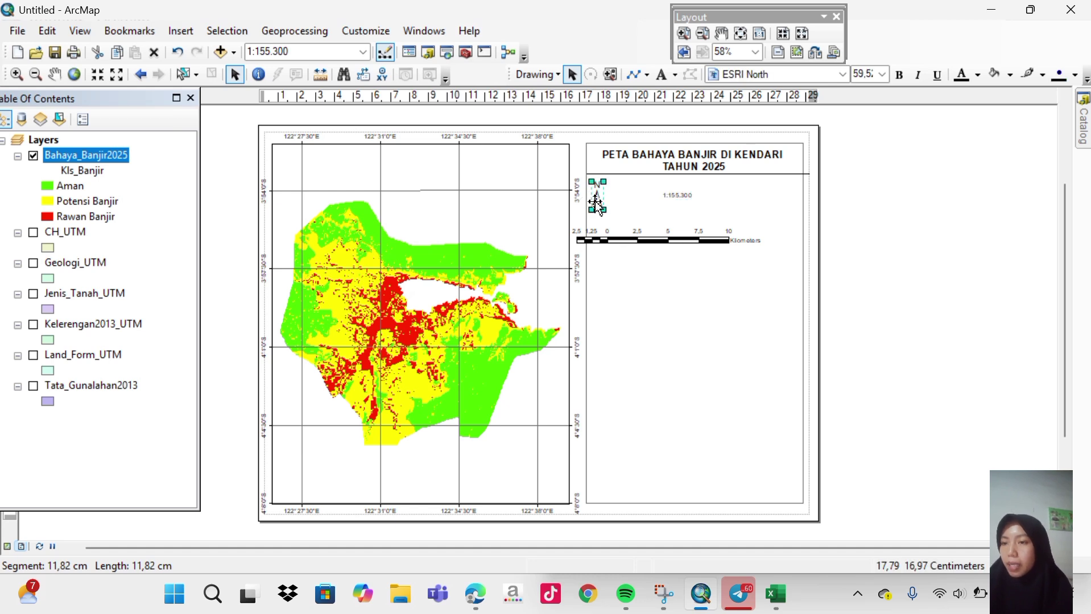
pyautogui.moveTo(605, 212)
pyautogui.mouseDown()
pyautogui.moveTo(618, 218)
pyautogui.moveTo(605, 213)
pyautogui.moveTo(616, 195)
pyautogui.mouseUp()
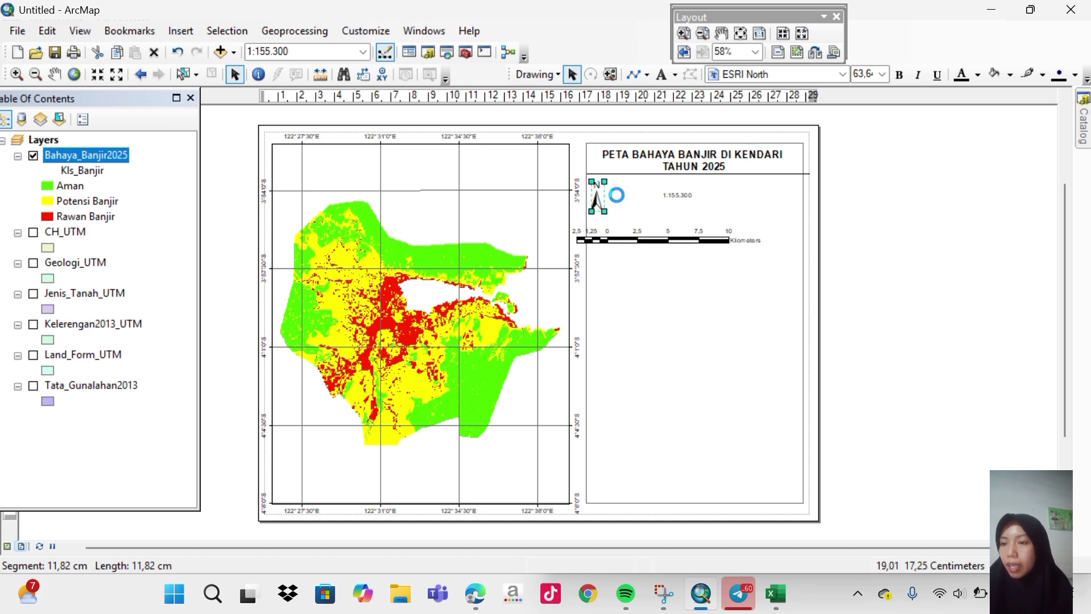
pyautogui.moveTo(604, 150); pyautogui.dragTo(603, 161)
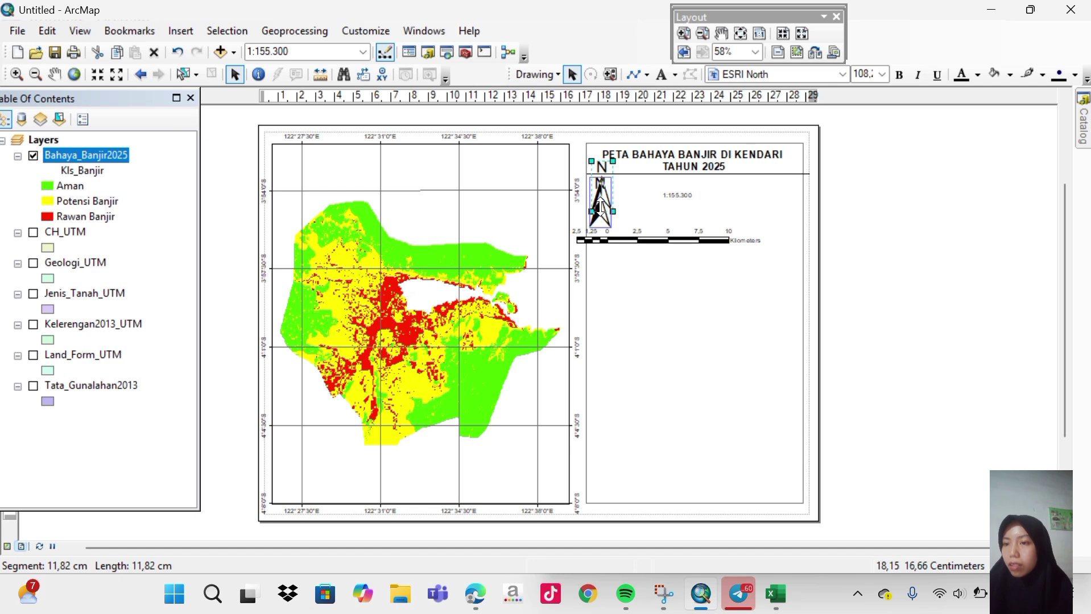
pyautogui.moveTo(602, 206); pyautogui.dragTo(603, 205)
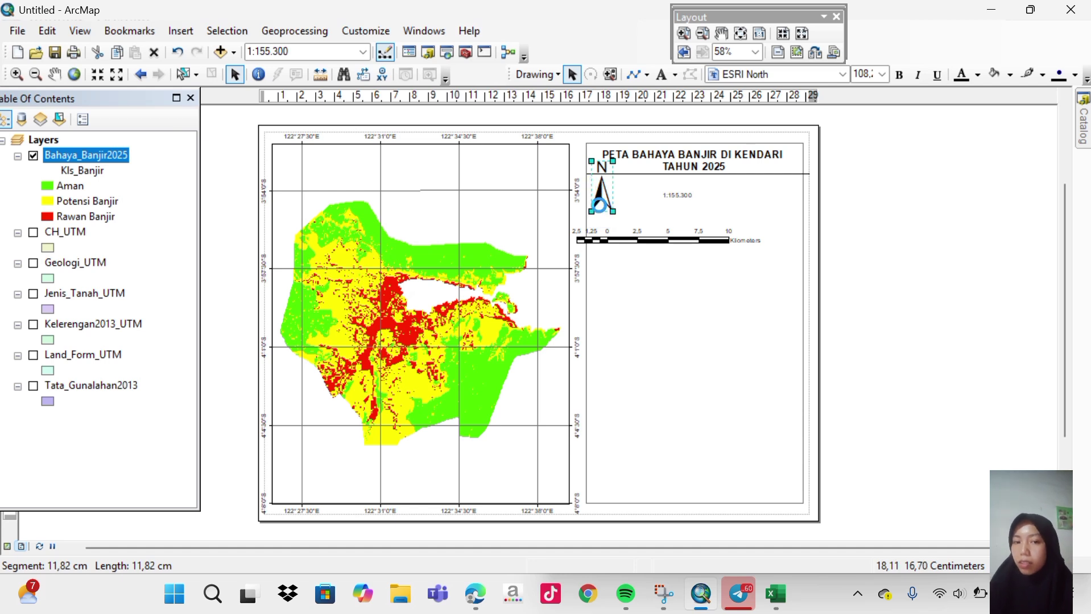
pyautogui.click(676, 200)
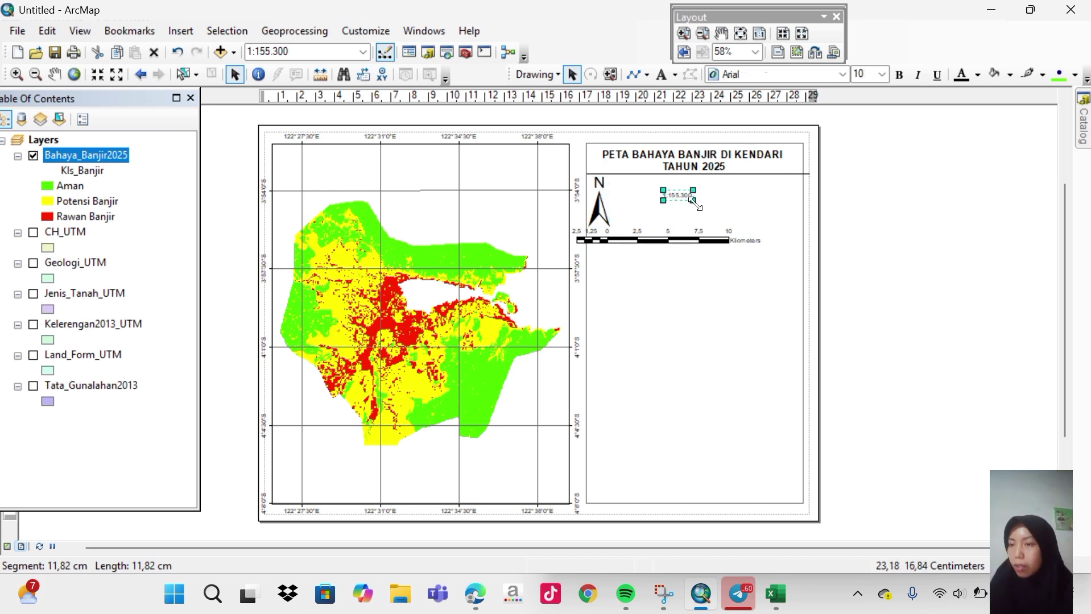
pyautogui.moveTo(694, 201); pyautogui.dragTo(711, 214)
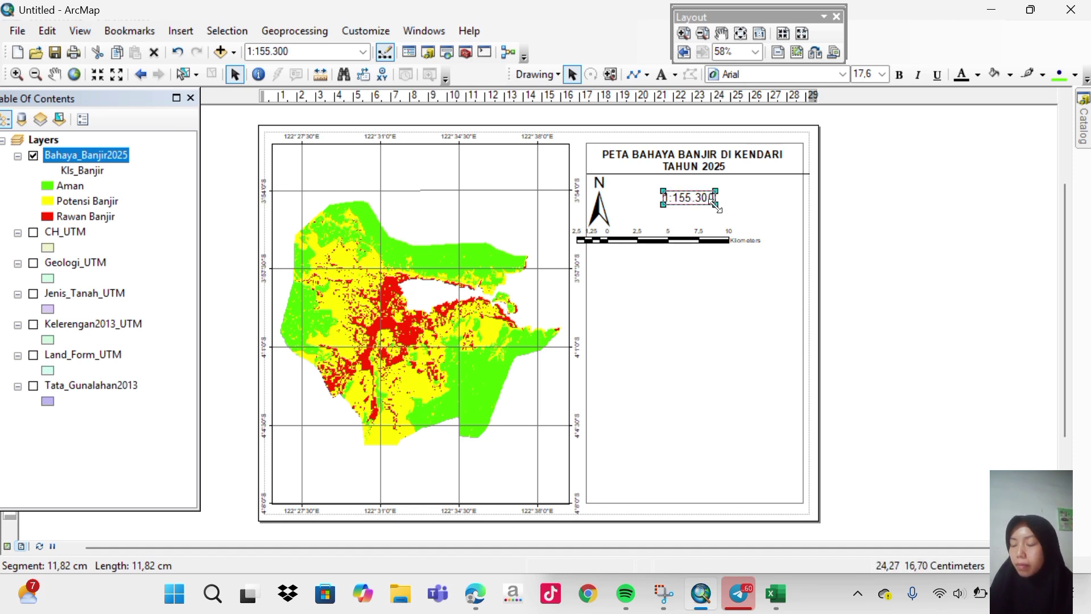
pyautogui.moveTo(714, 207); pyautogui.dragTo(719, 208)
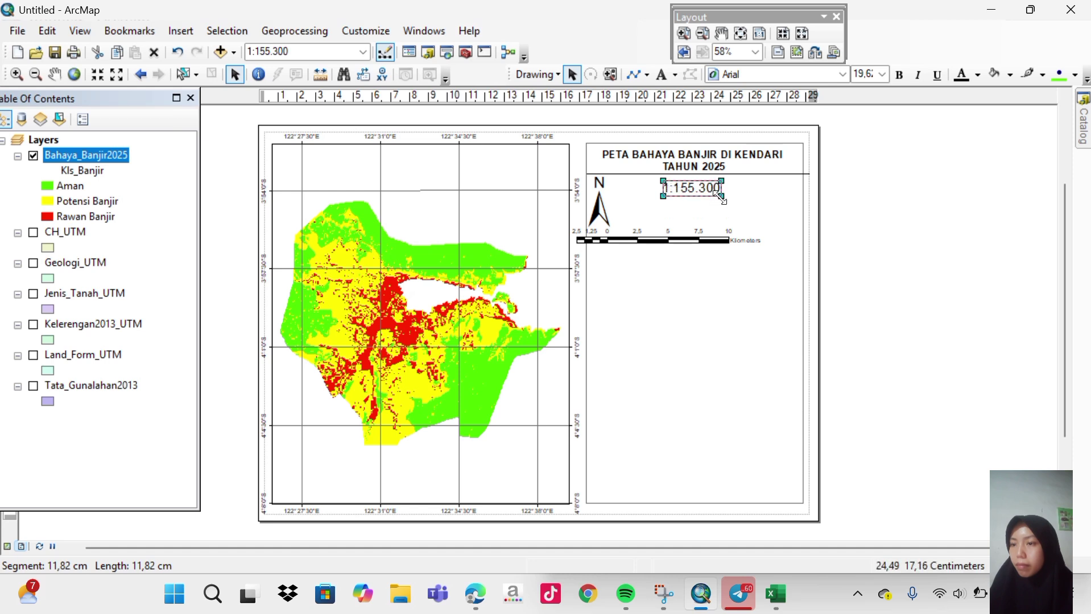
pyautogui.click(722, 201)
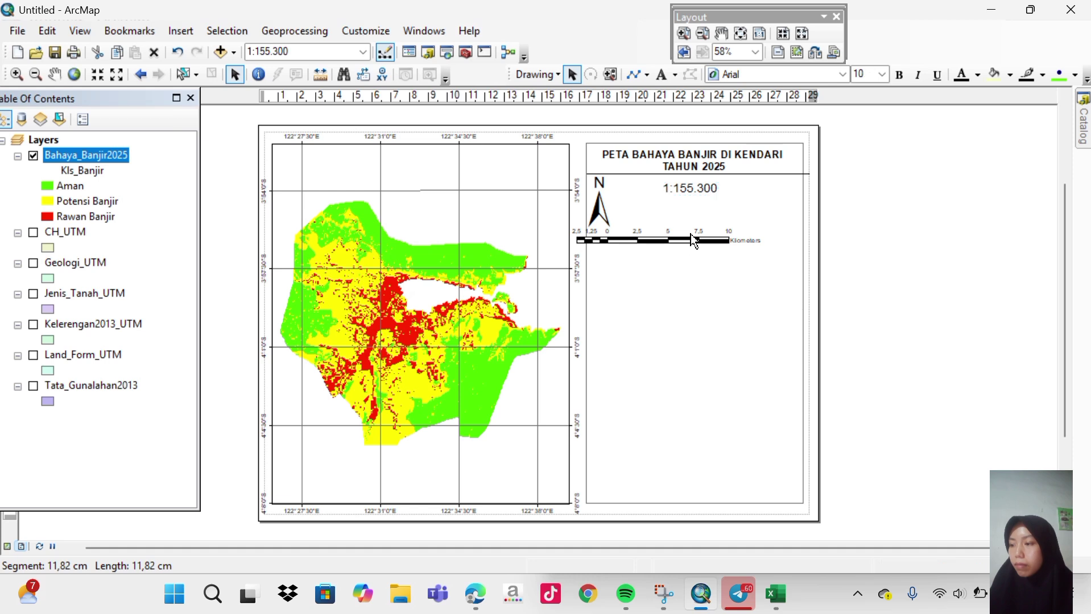
# Move the scale bar up under the scale text and shrink the north arrow slightly.
pyautogui.click(686, 240)
pyautogui.moveTo(697, 242); pyautogui.dragTo(770, 219)
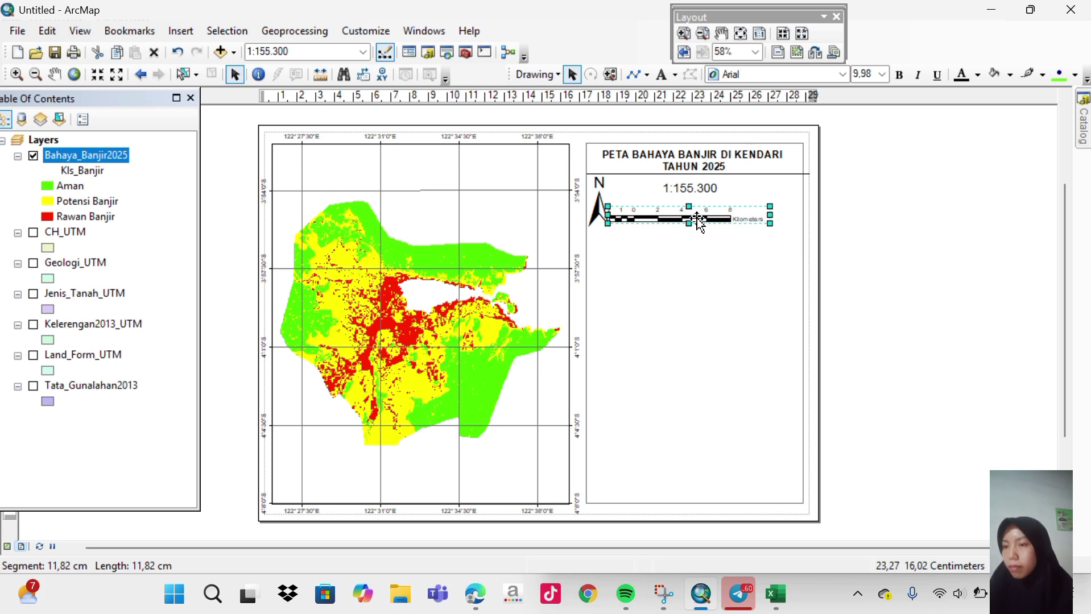
pyautogui.moveTo(697, 221); pyautogui.dragTo(723, 213)
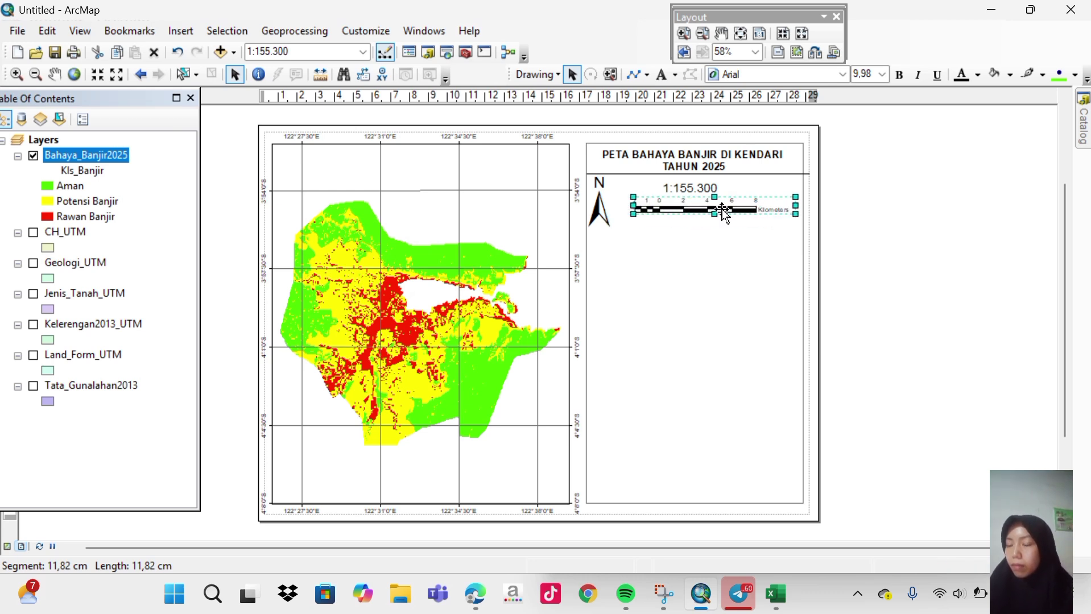
pyautogui.click(603, 223)
pyautogui.moveTo(604, 227); pyautogui.dragTo(602, 223)
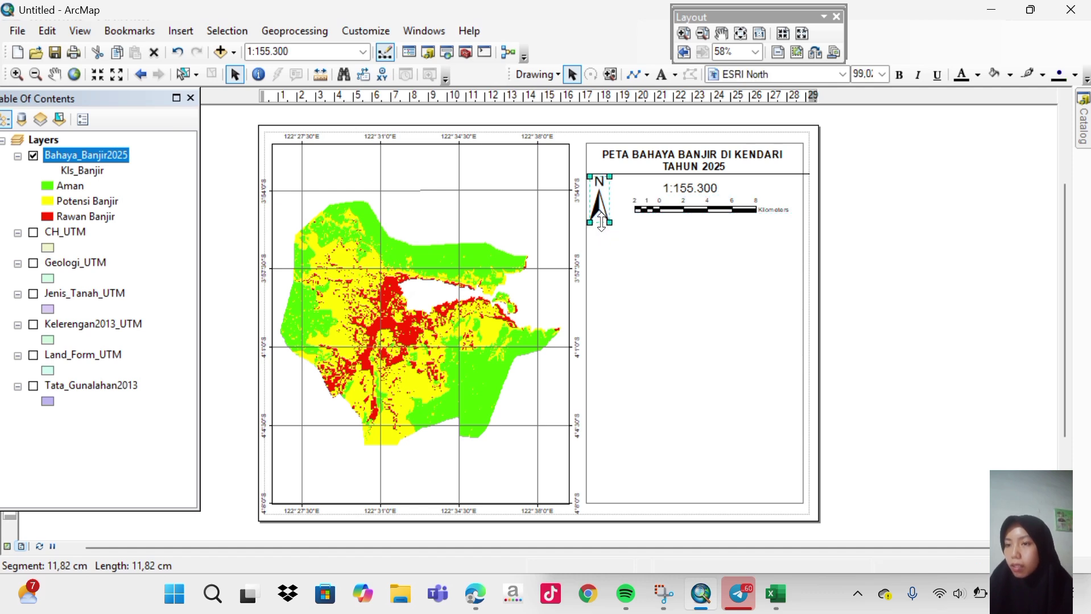
# Copy the title's divider line below the scale bar and nudge it into place.
pyautogui.click(646, 193)
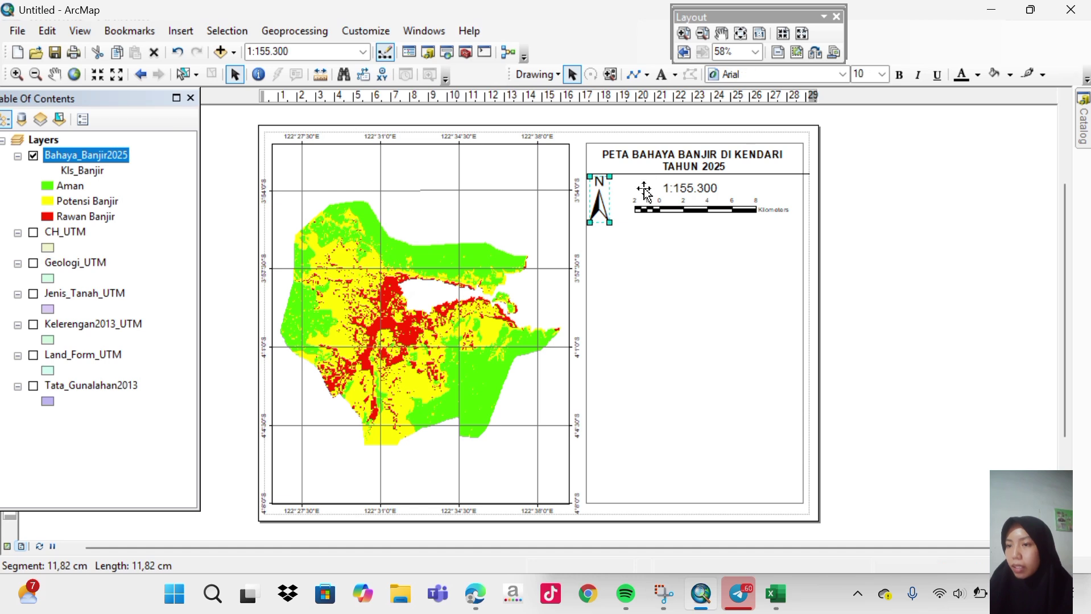
pyautogui.click(643, 181)
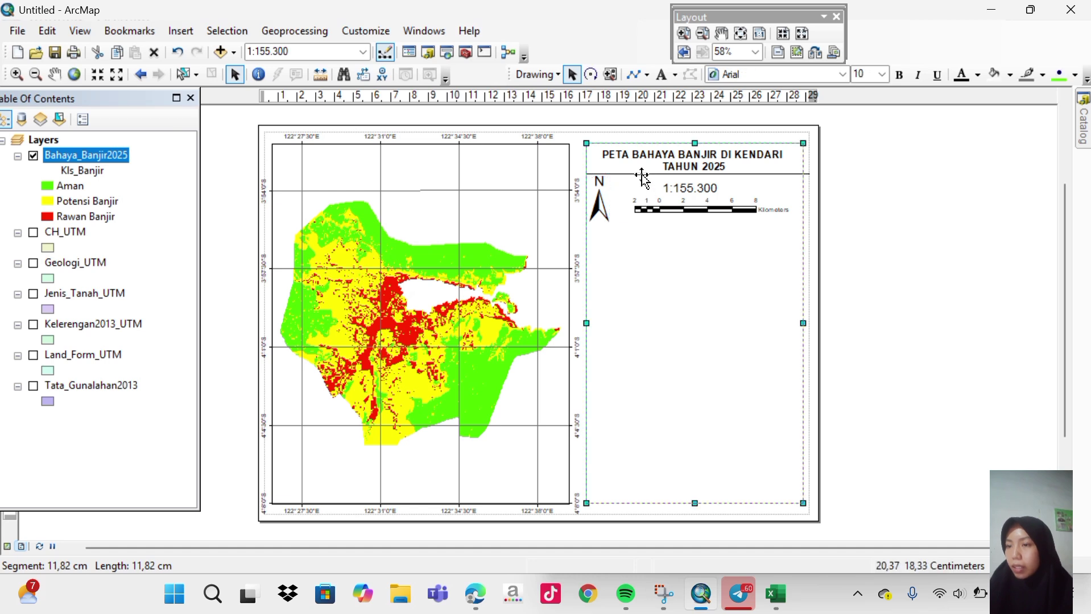
pyautogui.click(642, 175)
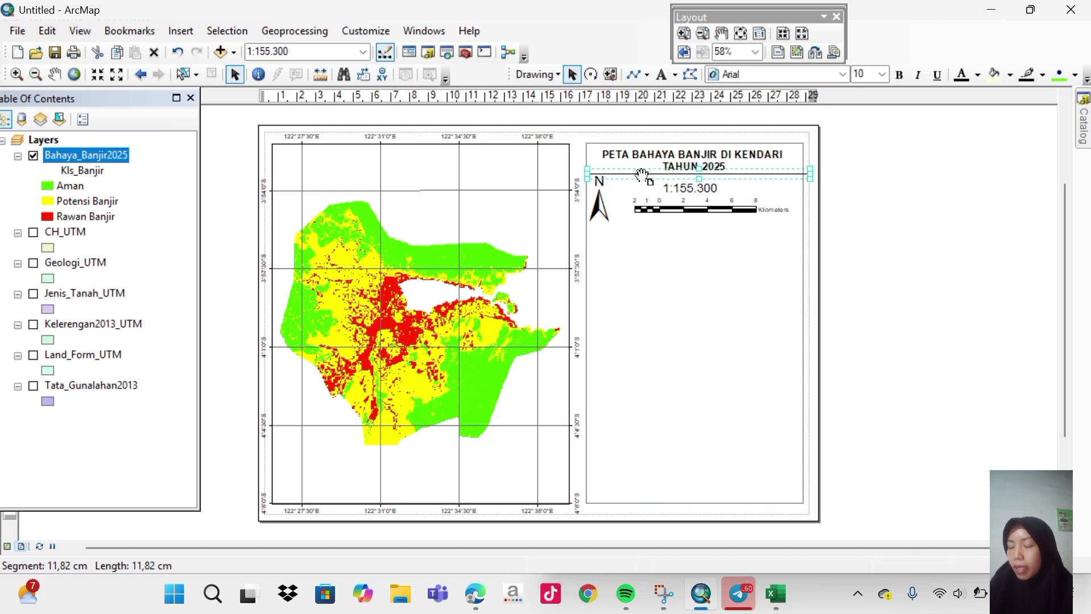
pyautogui.moveTo(642, 175); pyautogui.dragTo(642, 222)
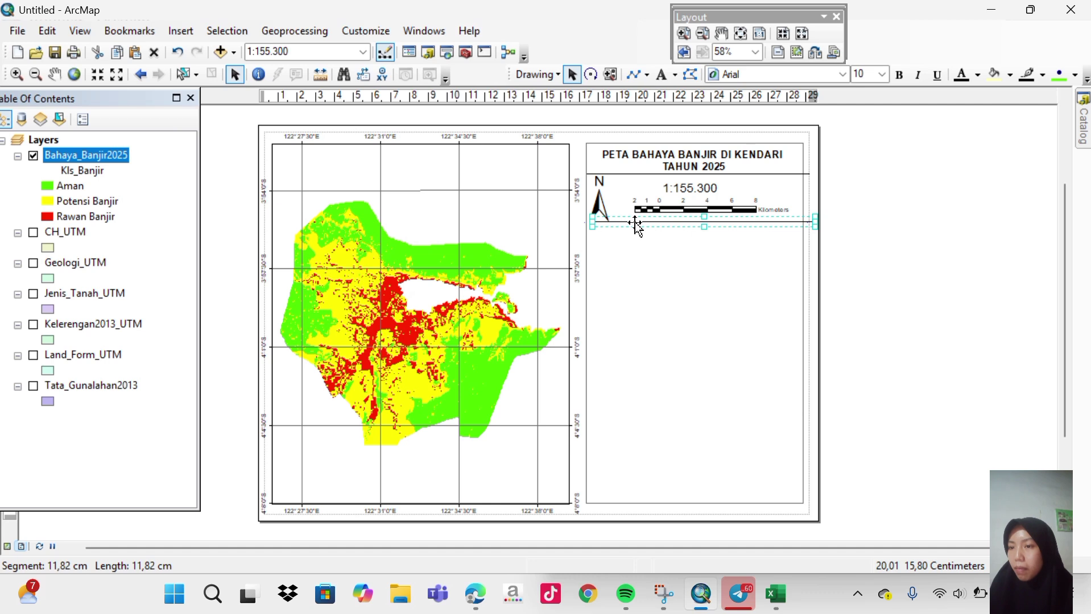
pyautogui.press('Left')
pyautogui.press('Left')
pyautogui.press('Left')
pyautogui.click(843, 203)
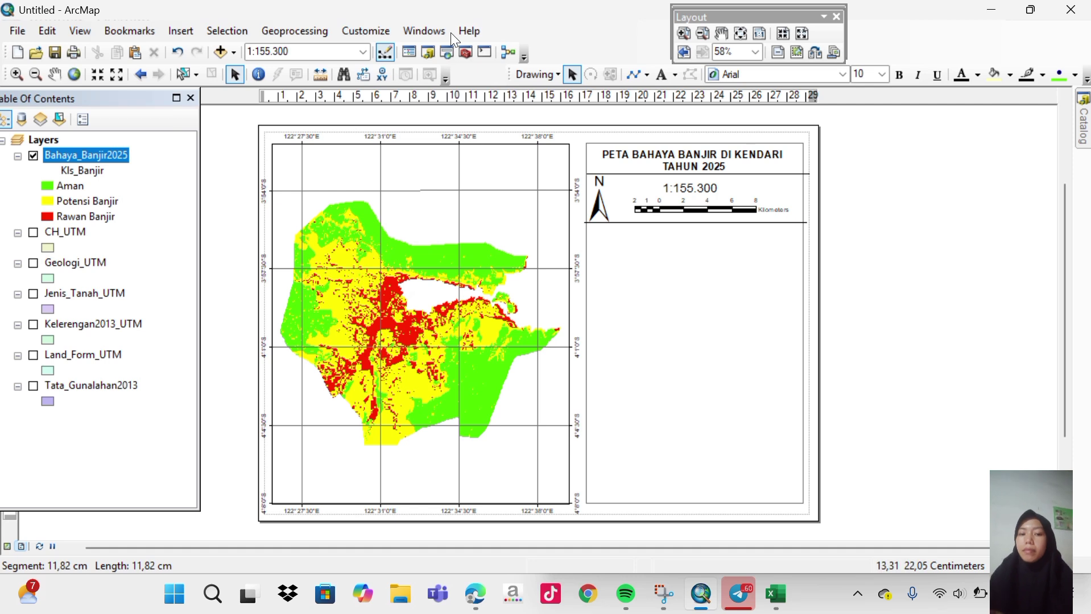
# Duplicate the title text below the scale bar and open its properties.
pyautogui.click(659, 155)
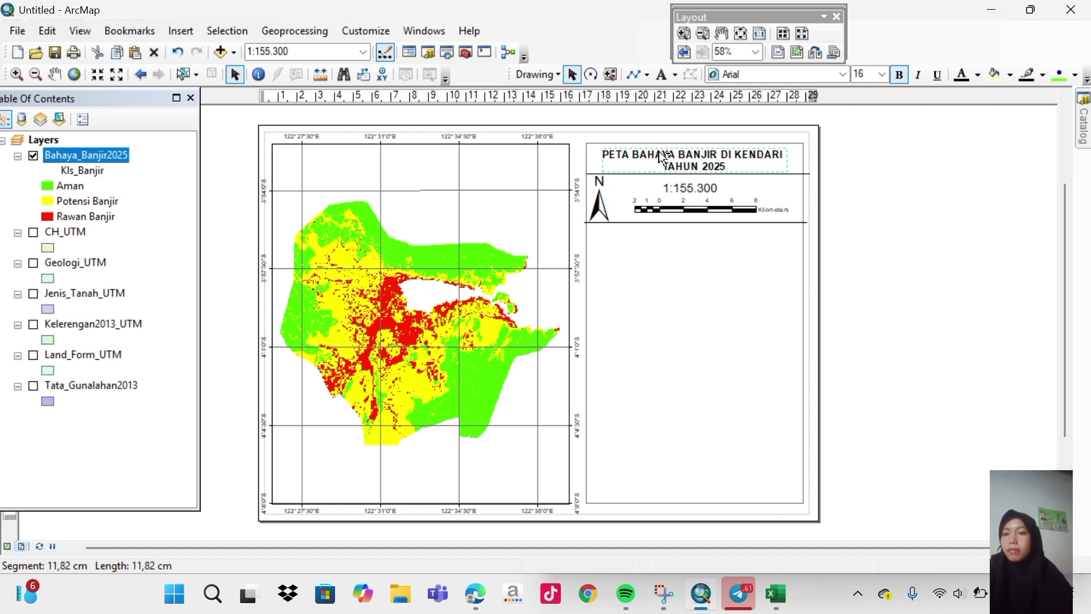
pyautogui.moveTo(662, 157); pyautogui.dragTo(657, 235)
pyautogui.click(657, 235)
pyautogui.doubleClick(657, 235)
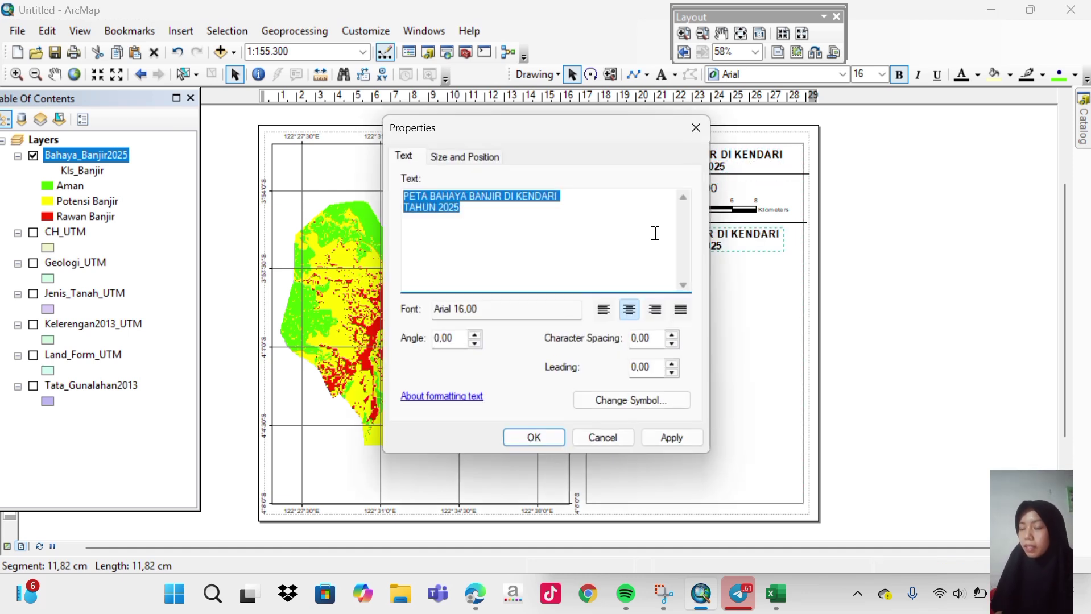
# Replace the copy's text with Coordinate, Projectin, Dantum and Units on separate lines.
pyautogui.press('Delete')
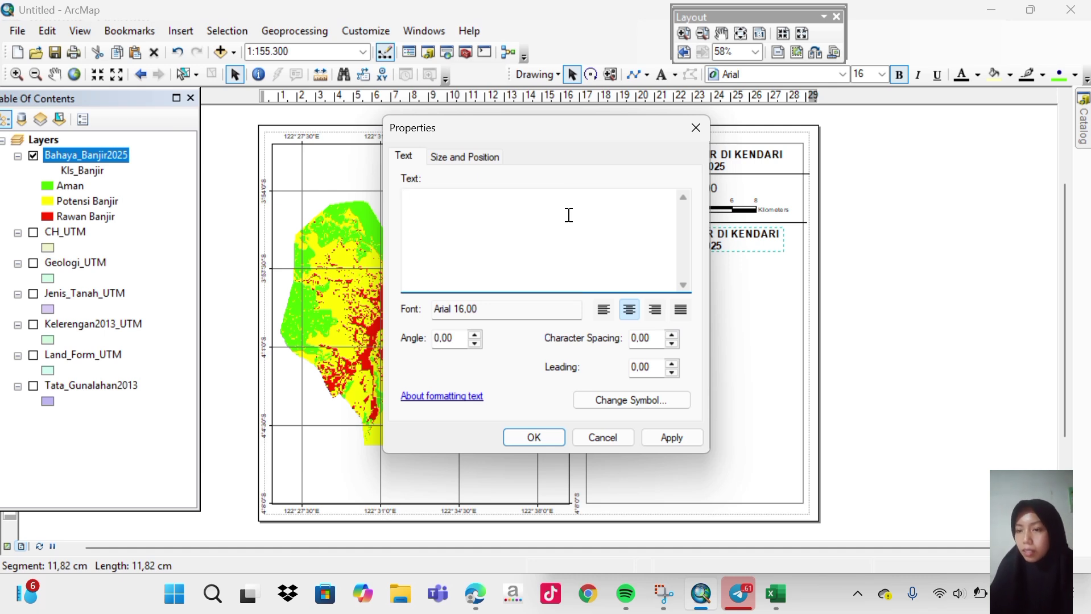
pyautogui.write('c')
pyautogui.press('BackSpace')
pyautogui.write('Coordinate')
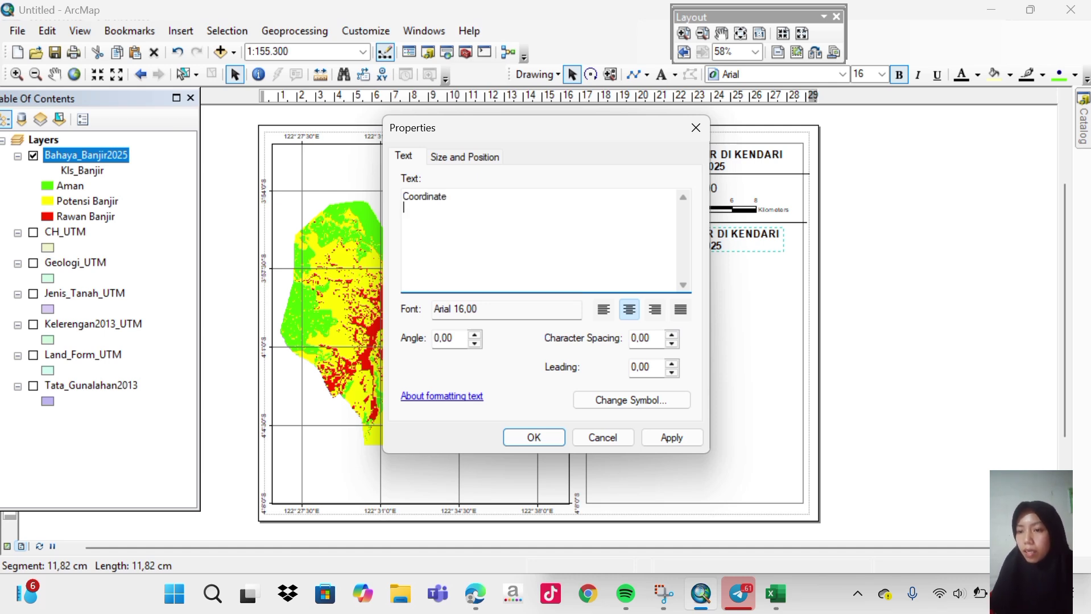
pyautogui.press('Return')
pyautogui.write('Pro')
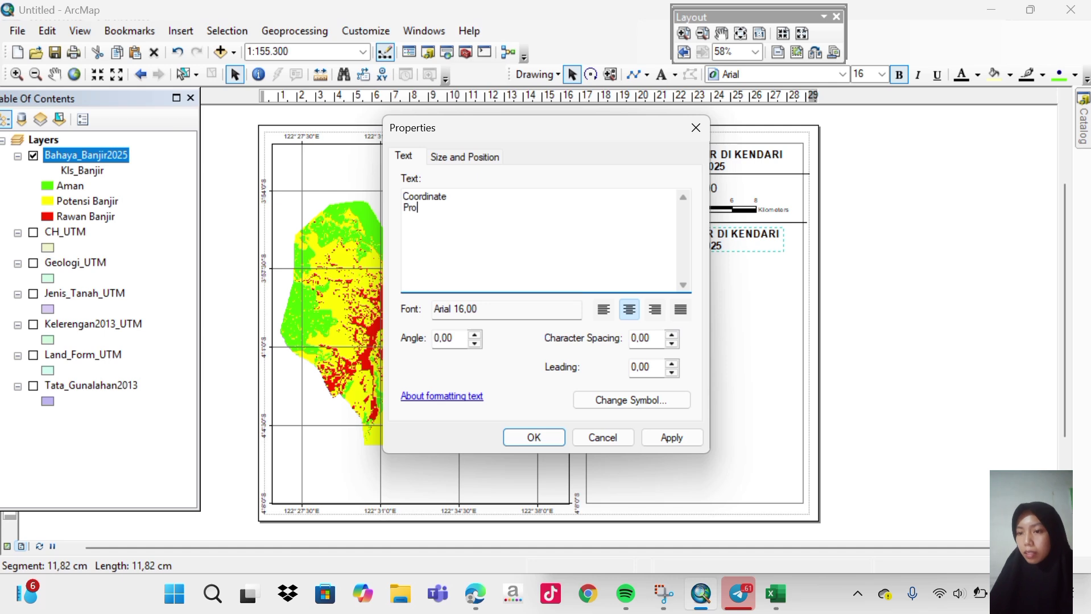
pyautogui.write('jectin')
pyautogui.press('Return')
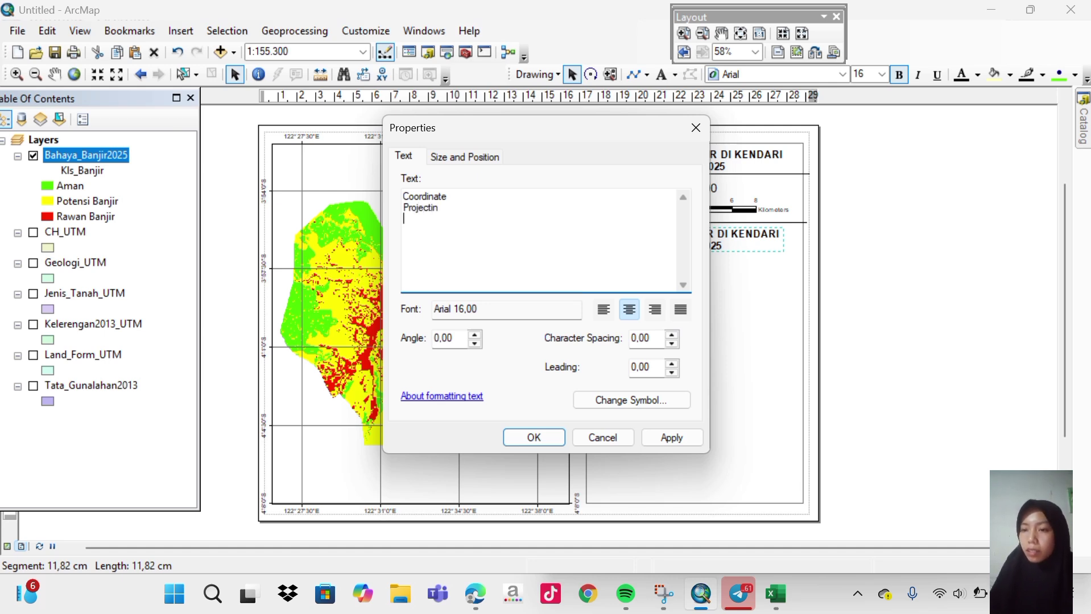
pyautogui.write('Dantu')
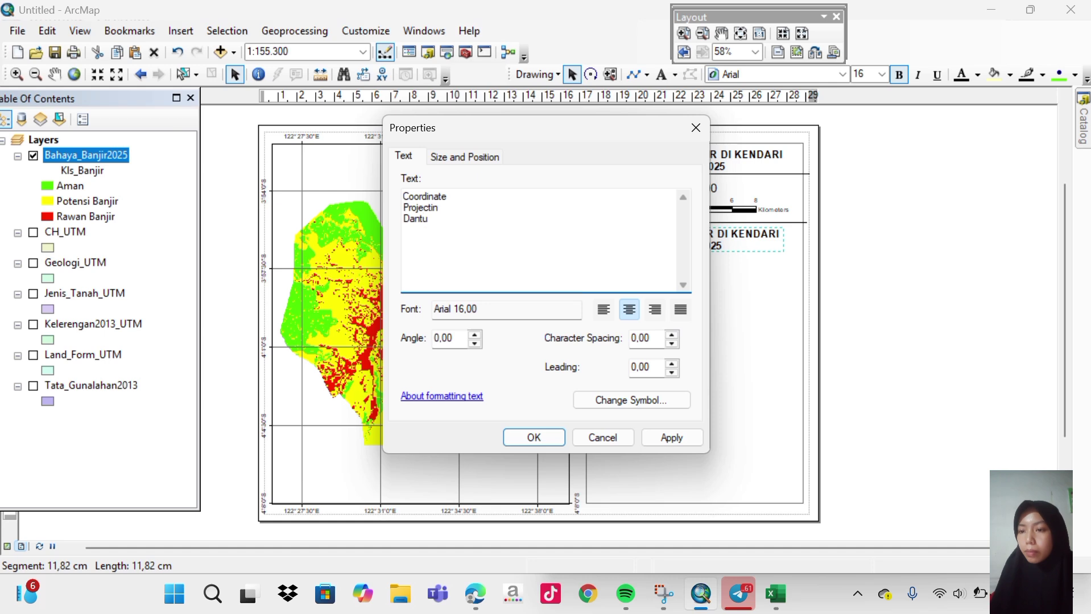
pyautogui.write('m')
pyautogui.press('Return')
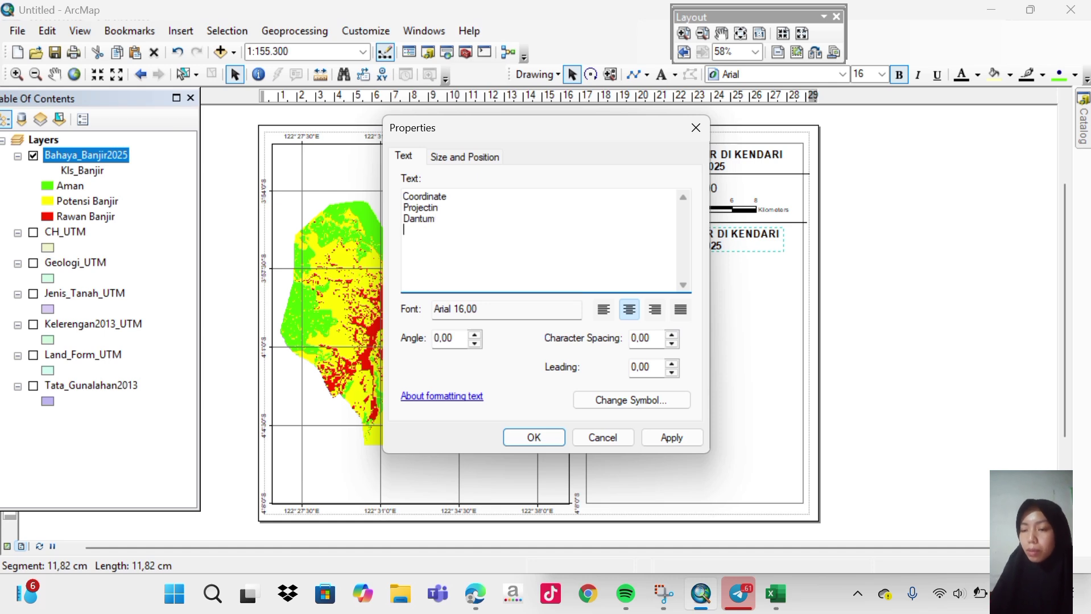
pyautogui.write('Units')
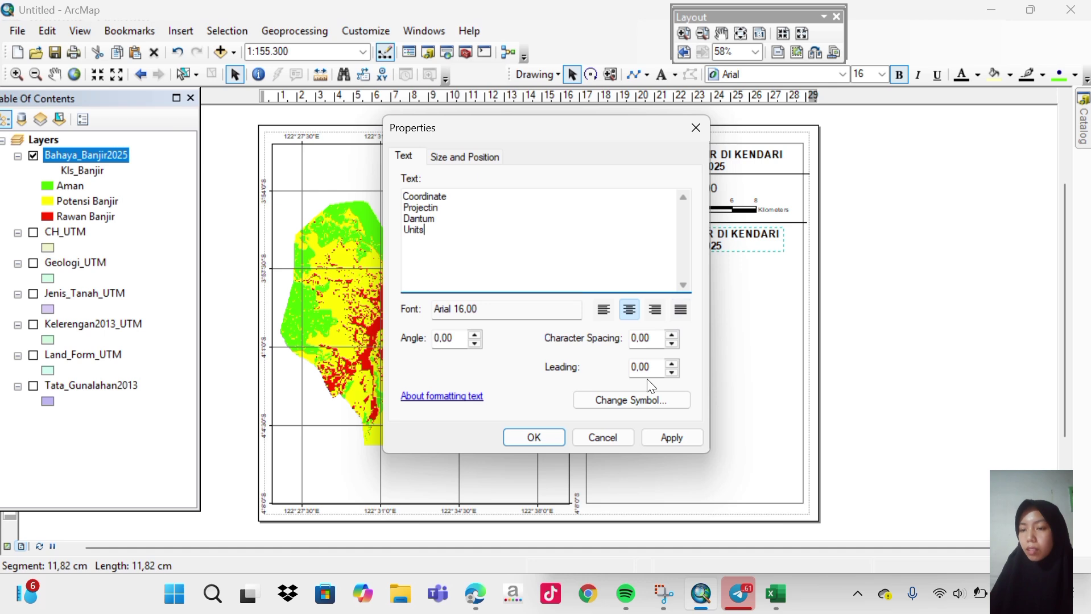
# Make the label text 14 pt and left-aligned, then duplicate the block to its right.
pyautogui.click(644, 400)
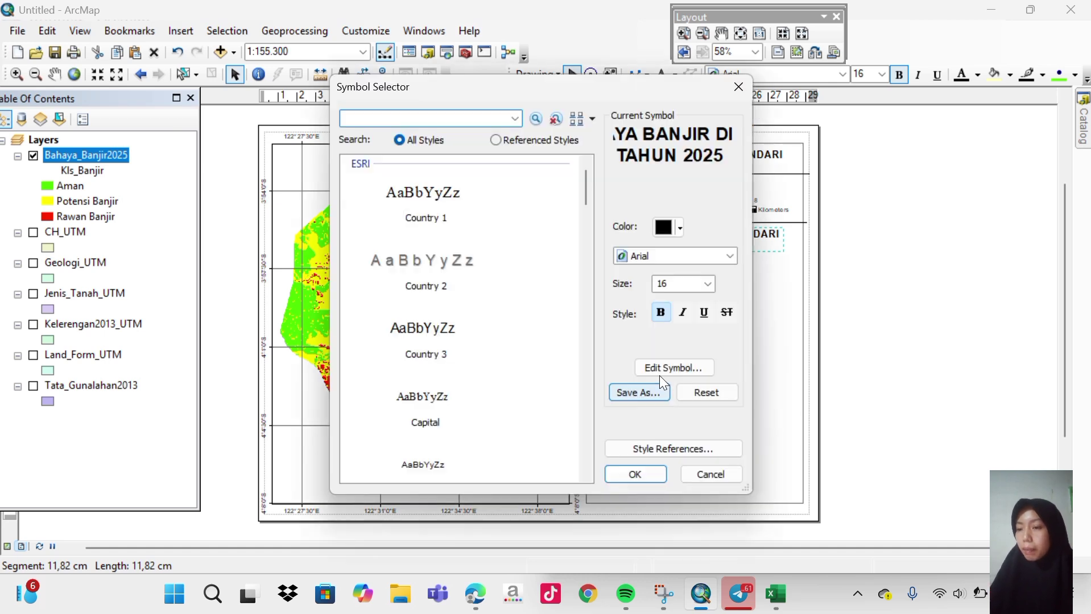
pyautogui.click(705, 285)
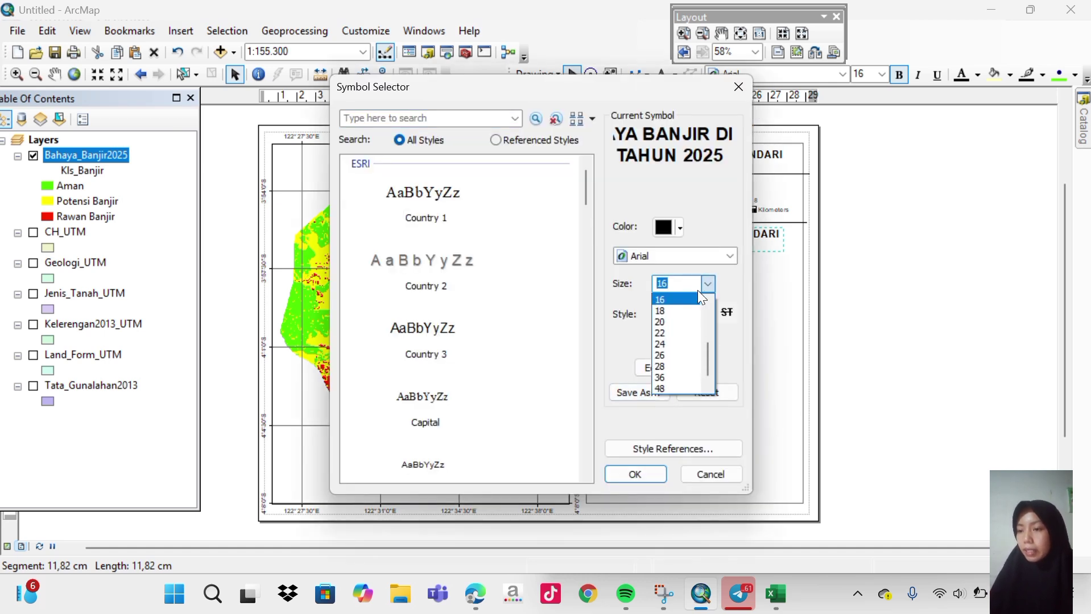
pyautogui.scroll(1, 682, 330)
pyautogui.click(668, 312)
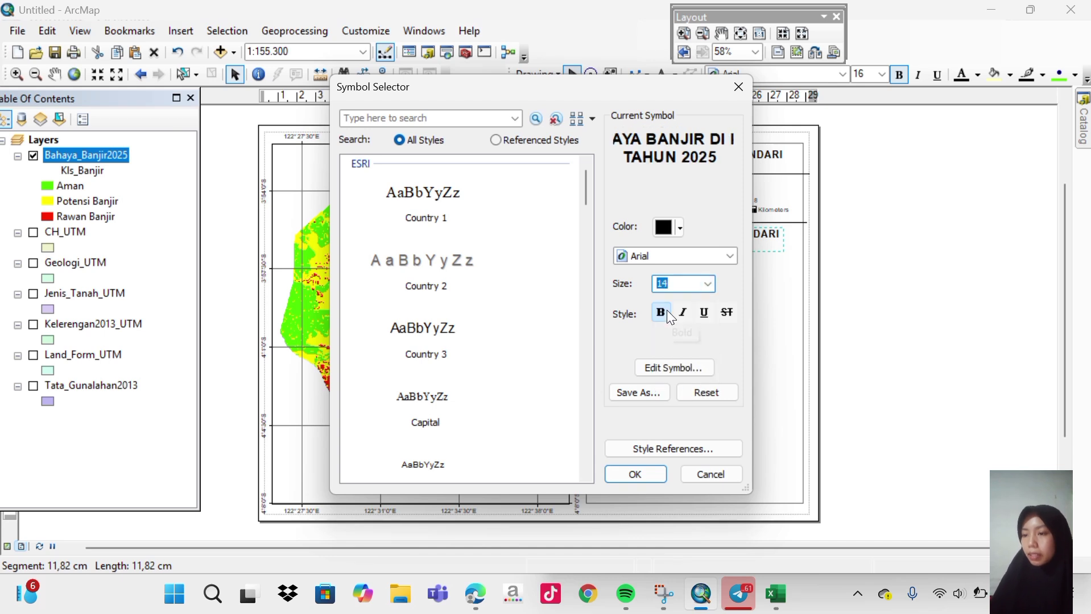
pyautogui.click(645, 475)
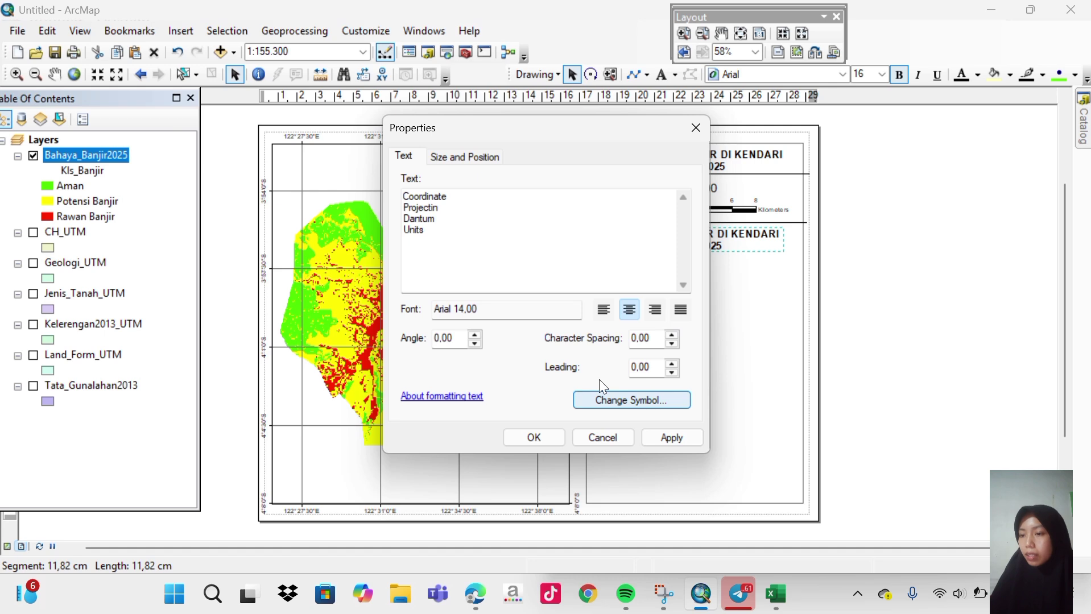
pyautogui.click(671, 443)
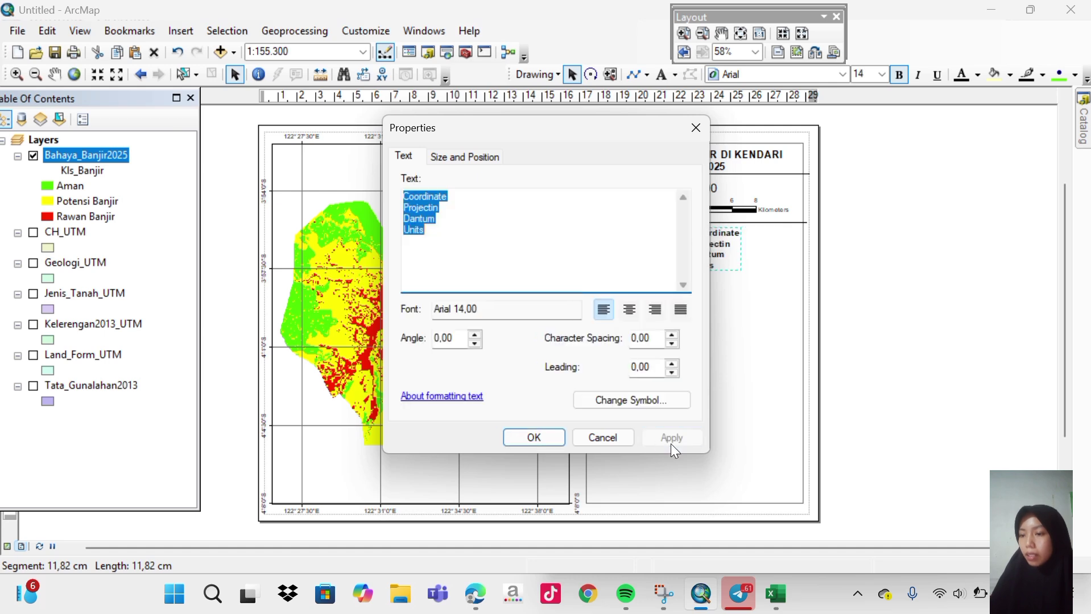
pyautogui.click(532, 438)
pyautogui.moveTo(700, 253); pyautogui.dragTo(599, 253)
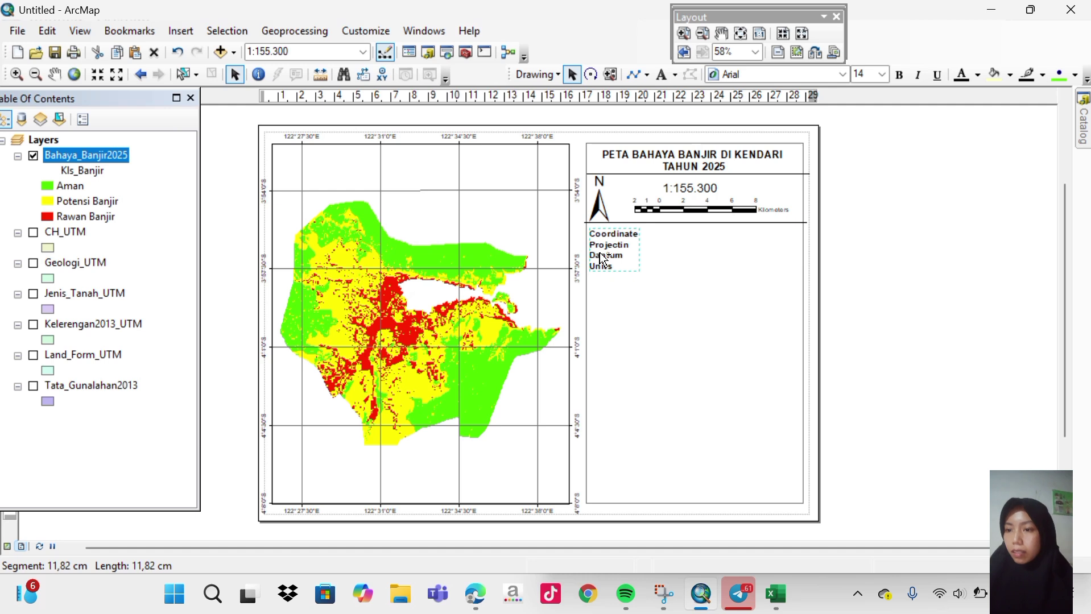
pyautogui.moveTo(602, 260); pyautogui.dragTo(694, 272)
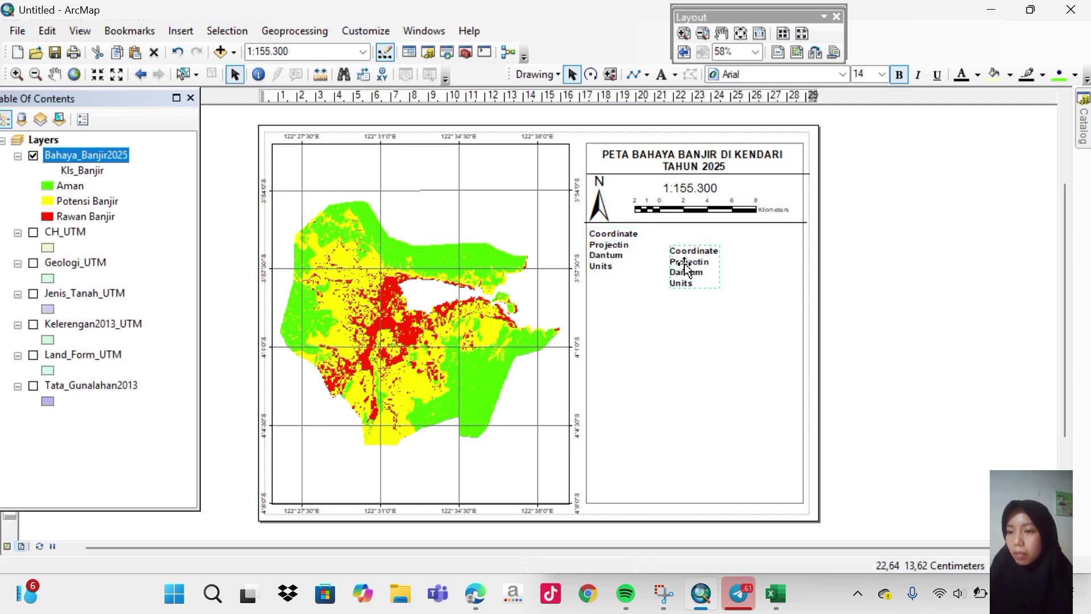
# Replace the duplicate block's text with WGS 1984 UTM Zone GIS, :Transverse Marcator and :Maters.
pyautogui.doubleClick(686, 266)
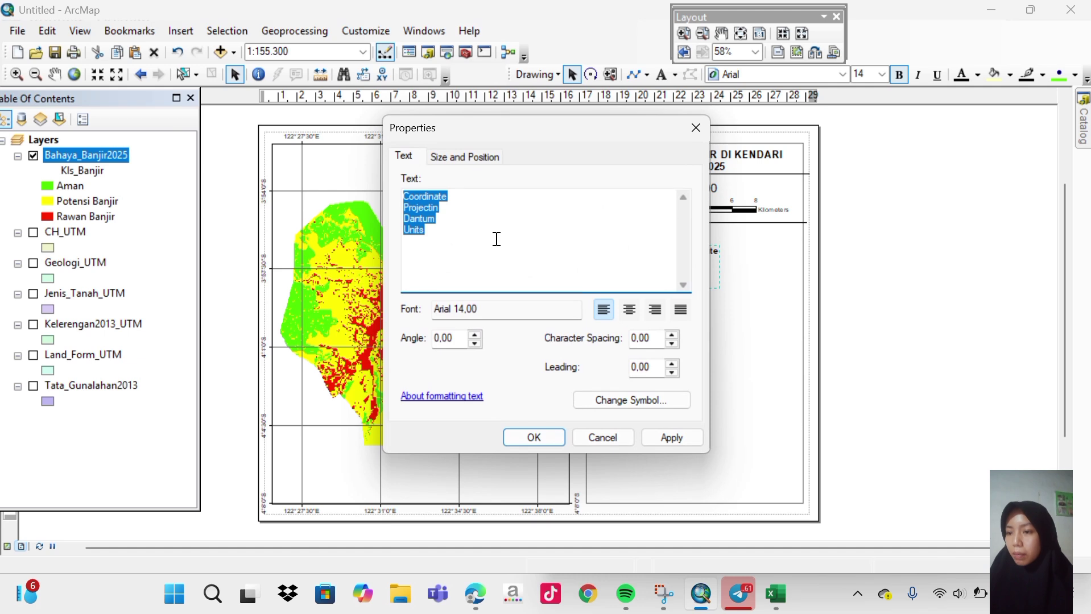
pyautogui.press('Delete')
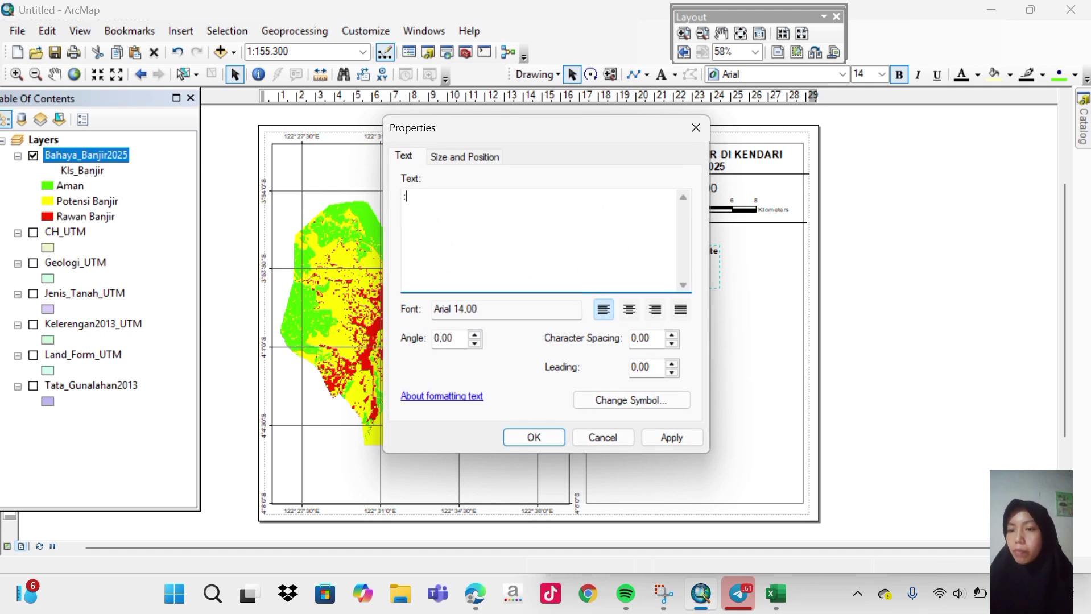
pyautogui.write('W')
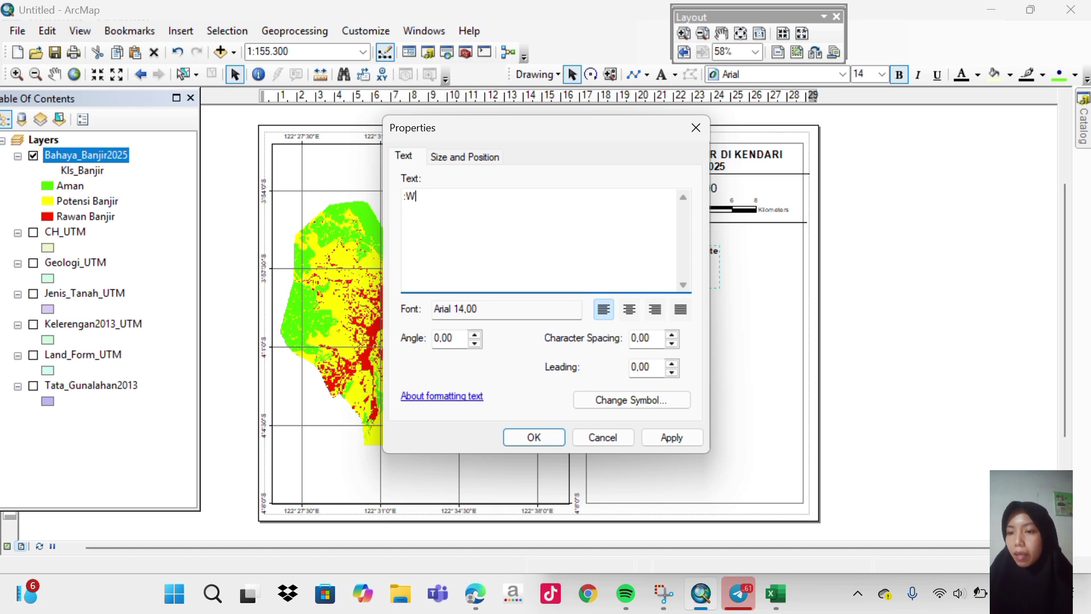
pyautogui.write('GS 1')
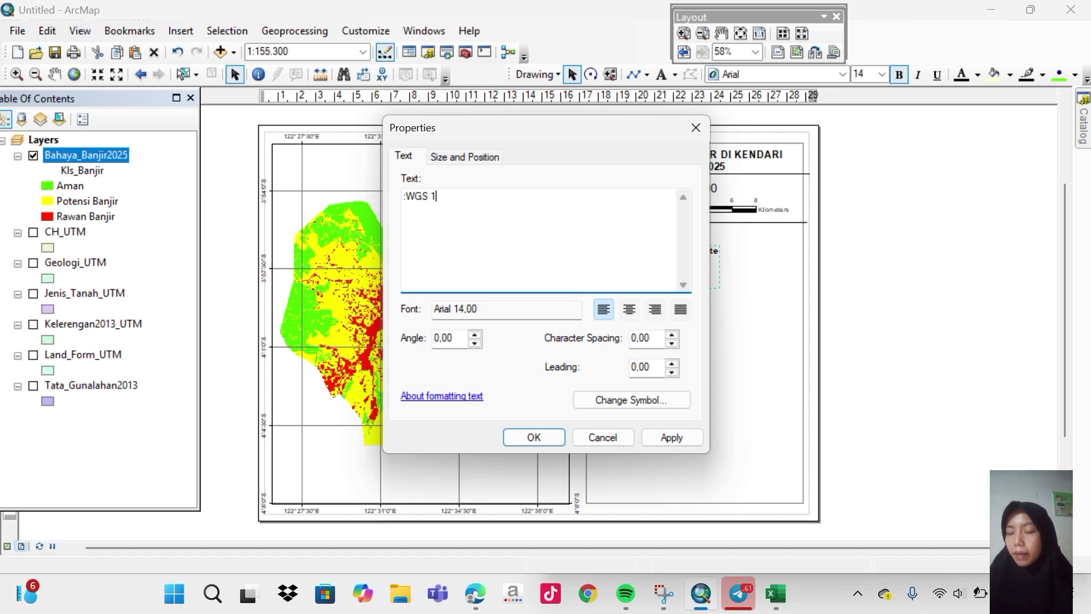
pyautogui.write('98')
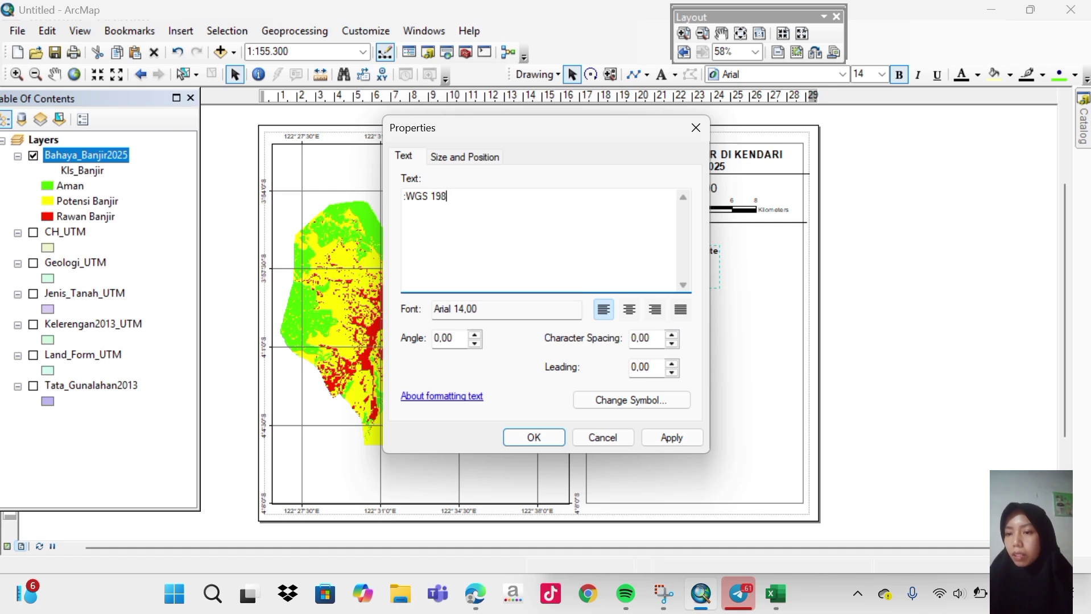
pyautogui.write('4')
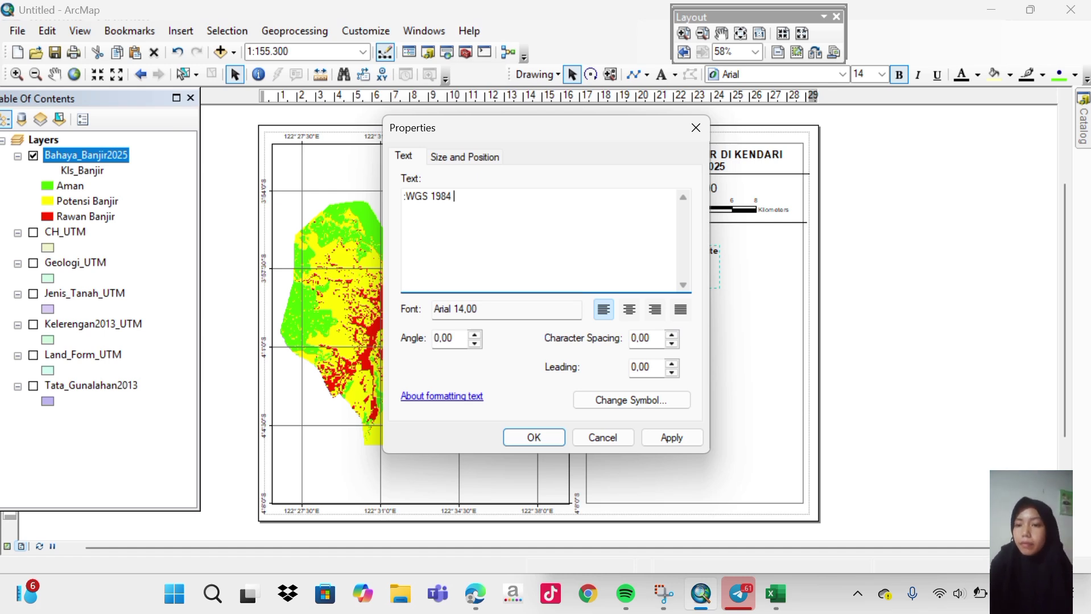
pyautogui.write('UTM')
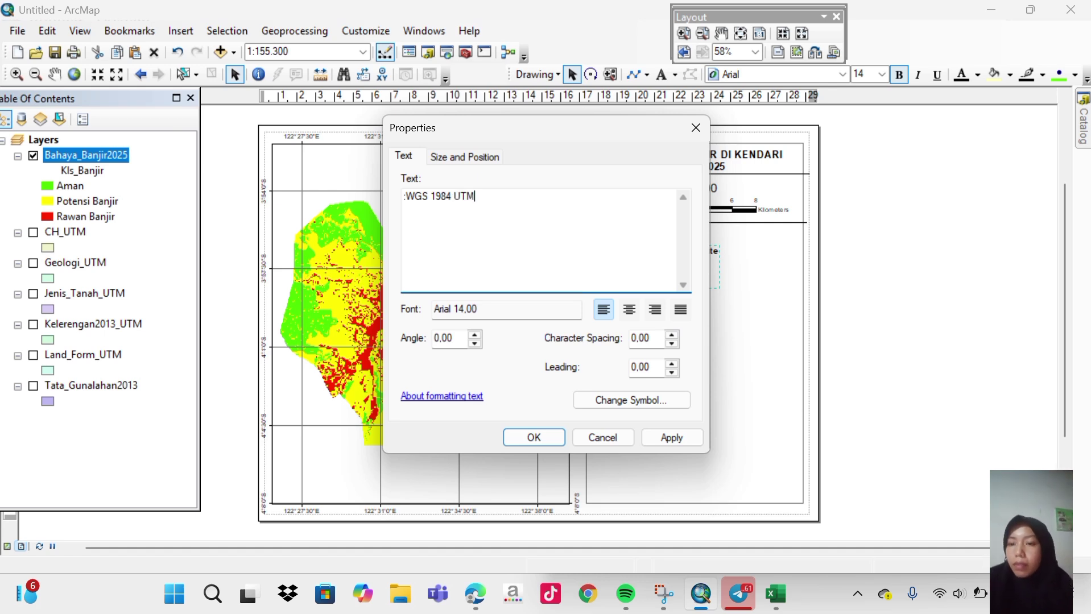
pyautogui.write(' Zone')
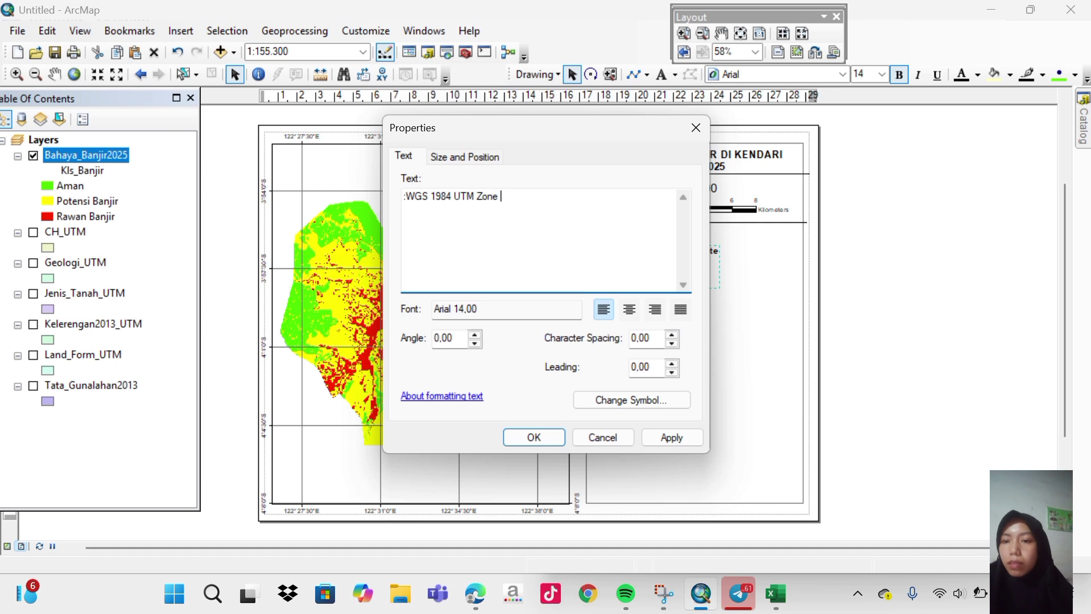
pyautogui.write(' GIS')
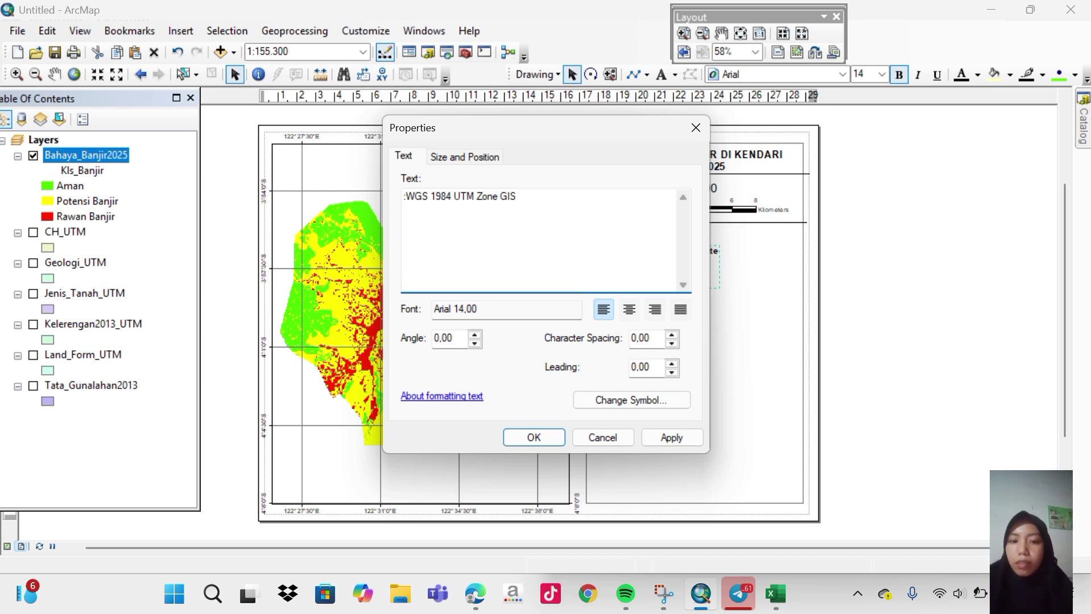
pyautogui.press('Return')
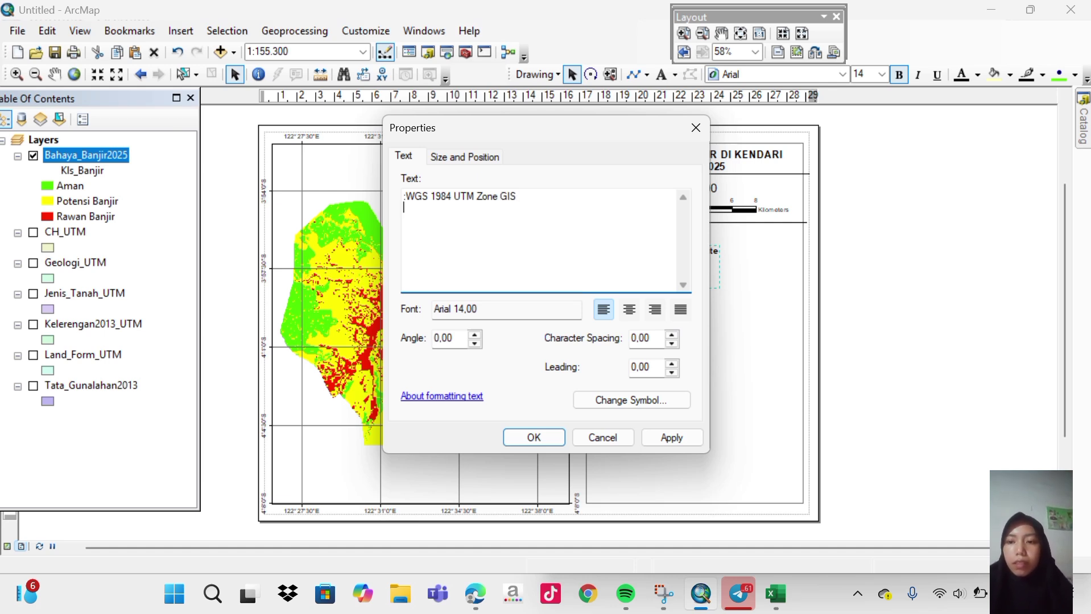
pyautogui.write(':')
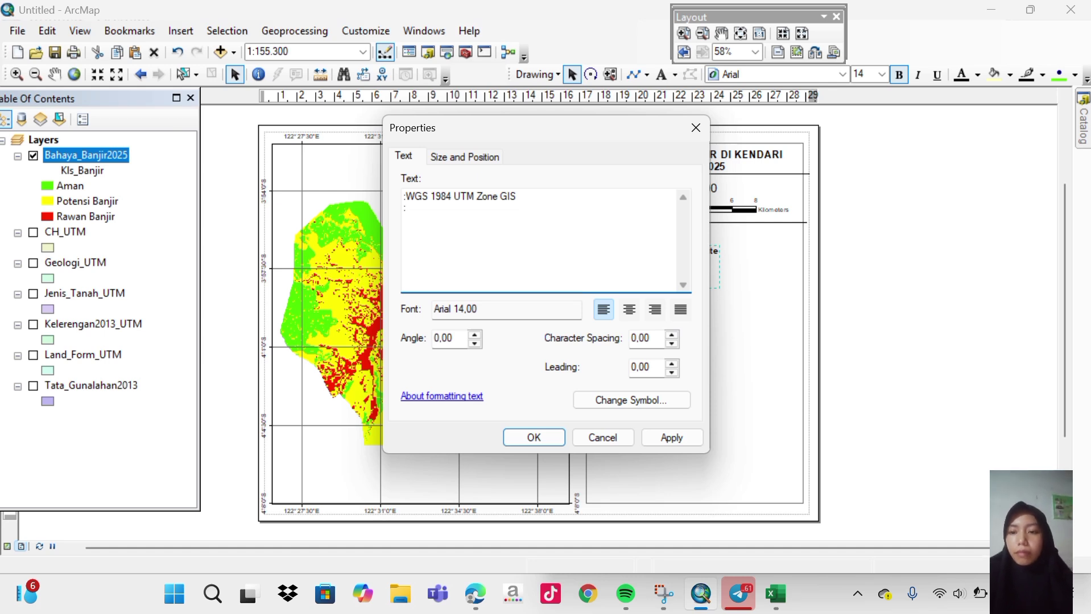
pyautogui.write('Tran')
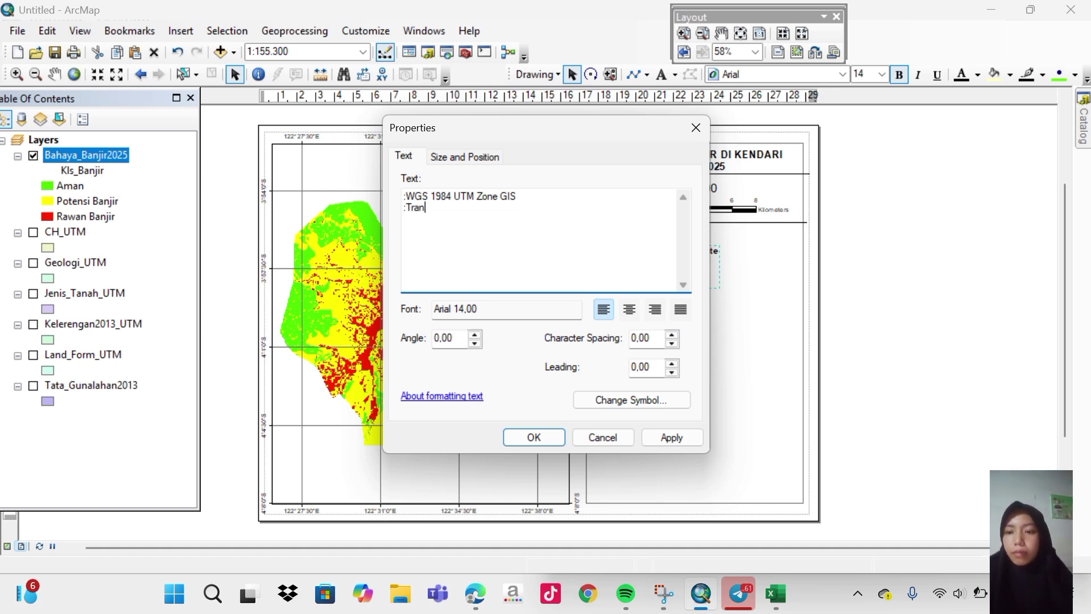
pyautogui.write('sverse')
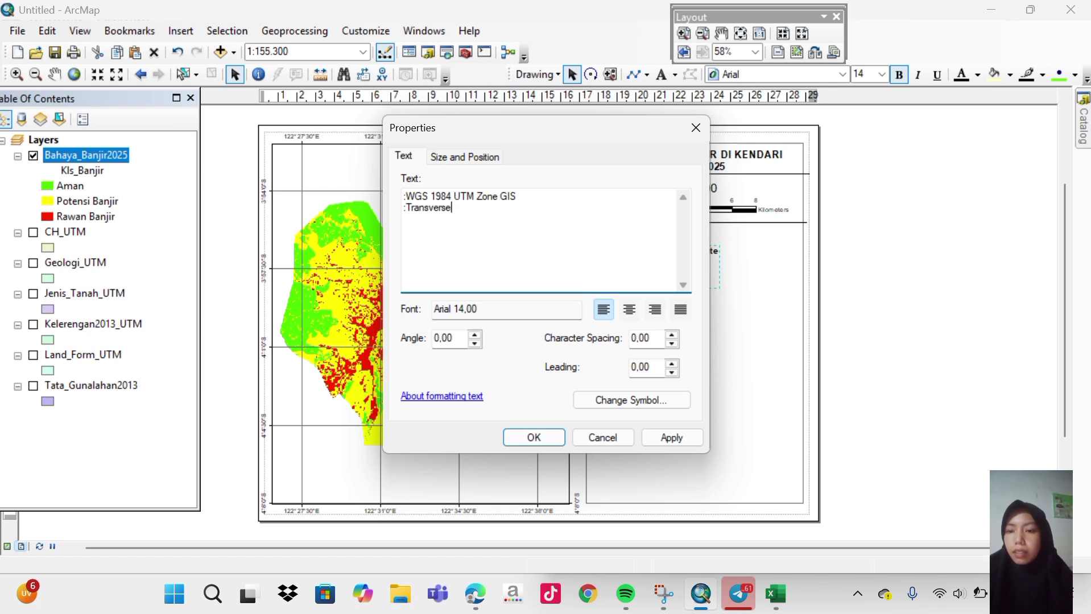
pyautogui.write('Marcator')
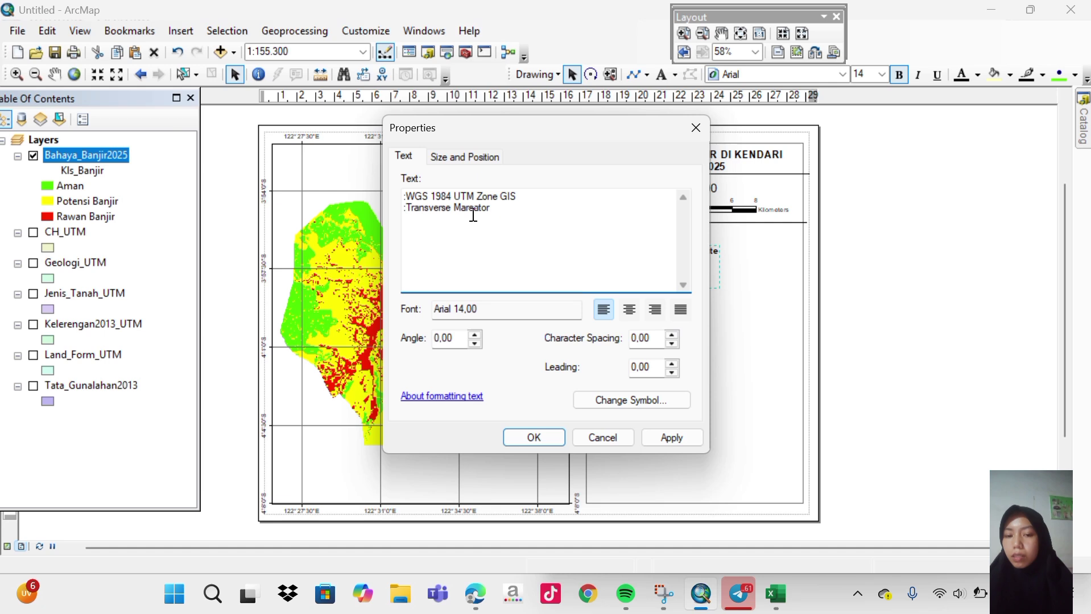
pyautogui.press('Return')
pyautogui.write(':')
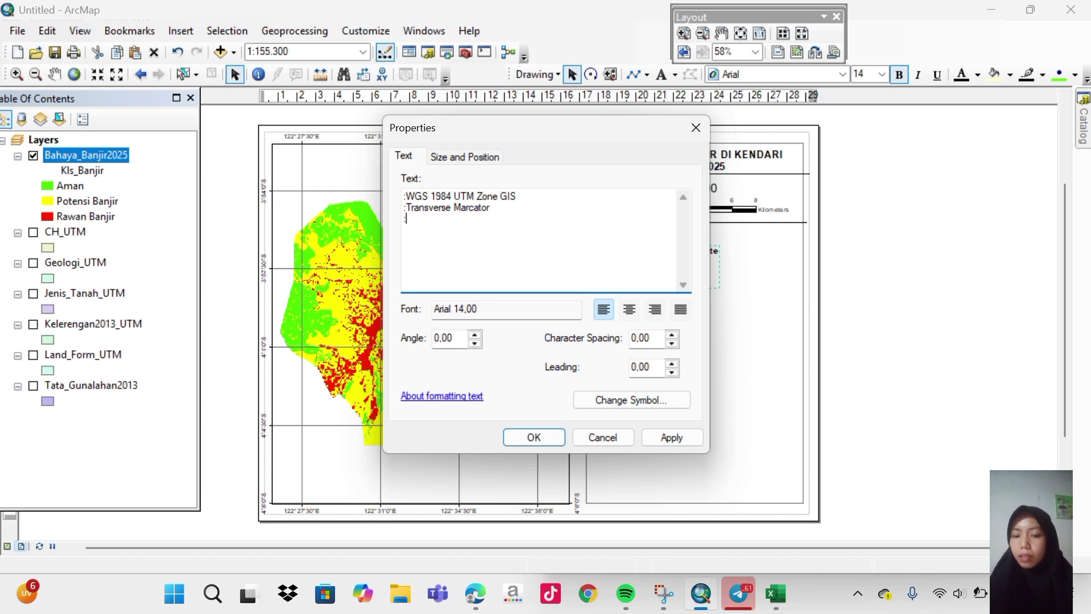
pyautogui.write('Maters')
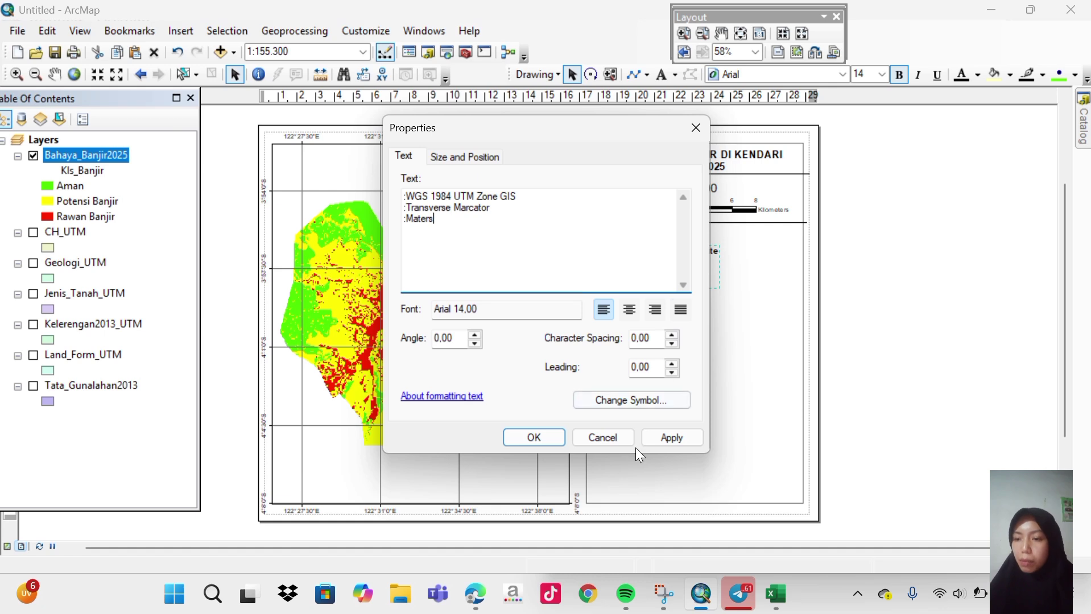
pyautogui.click(669, 437)
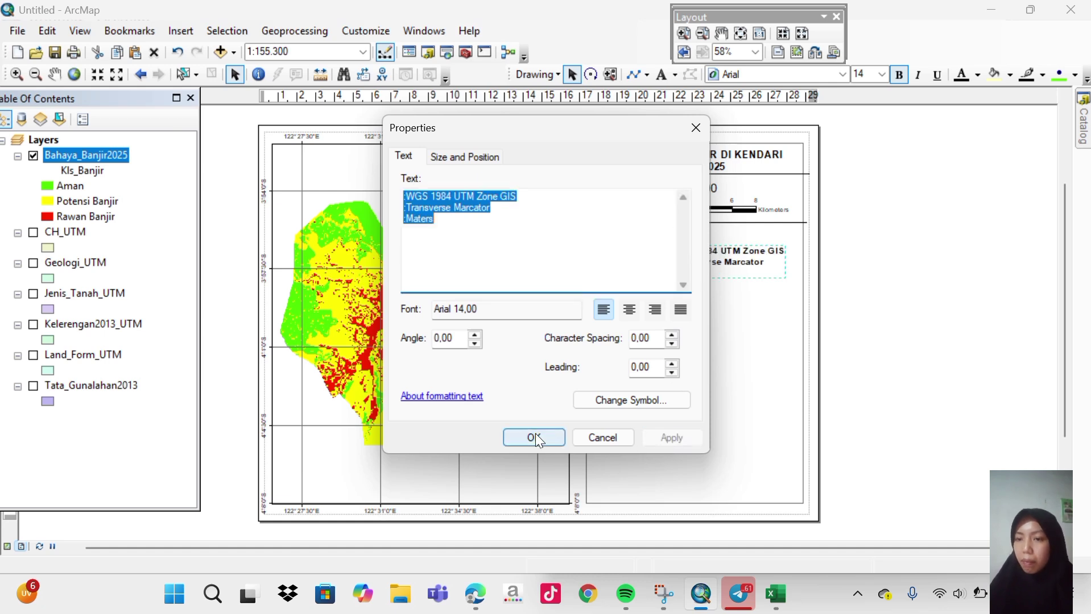
pyautogui.click(535, 438)
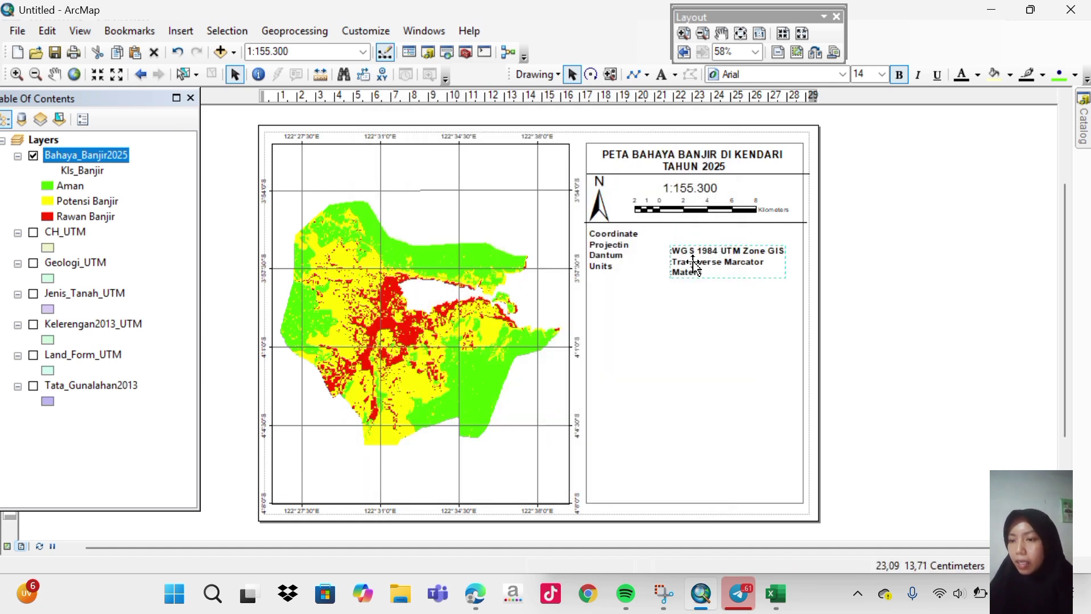
# Move the coordinate values toward the labels and drag a divider line below Units.
pyautogui.doubleClick(686, 253)
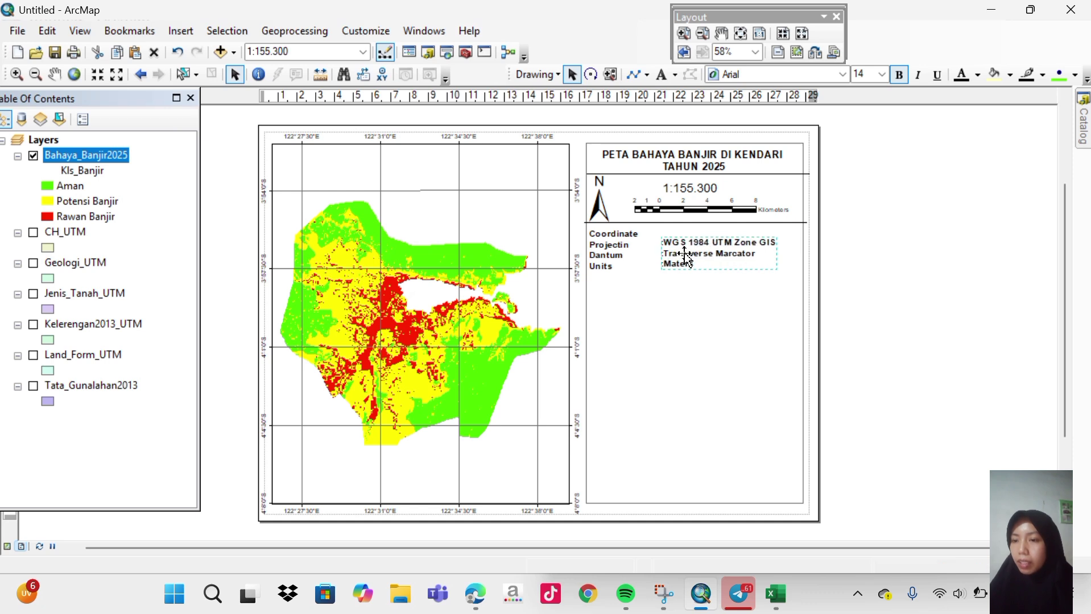
pyautogui.moveTo(684, 254); pyautogui.dragTo(685, 254)
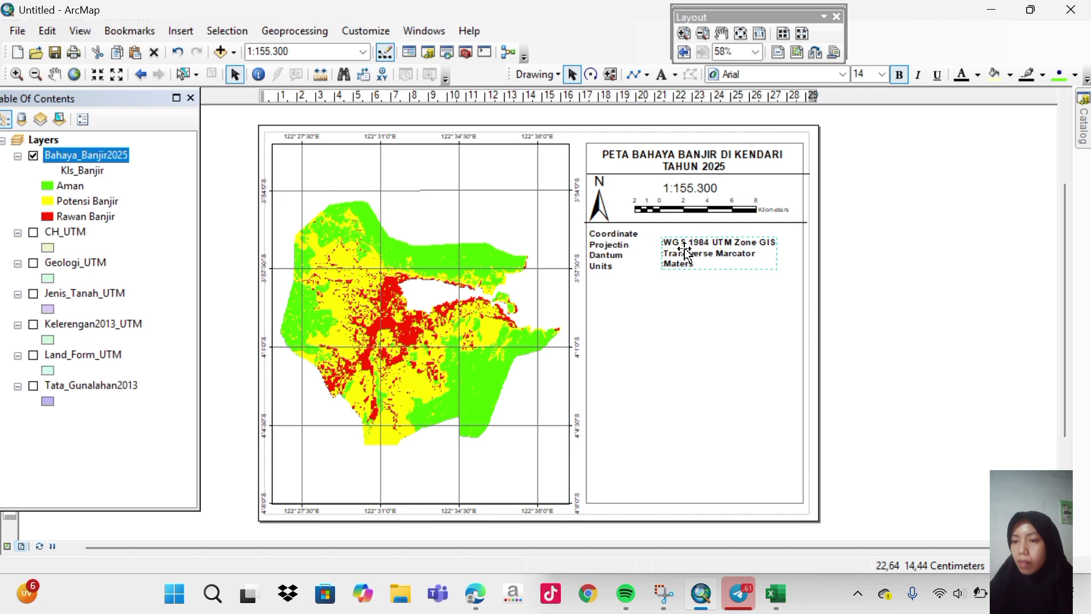
pyautogui.click(691, 271)
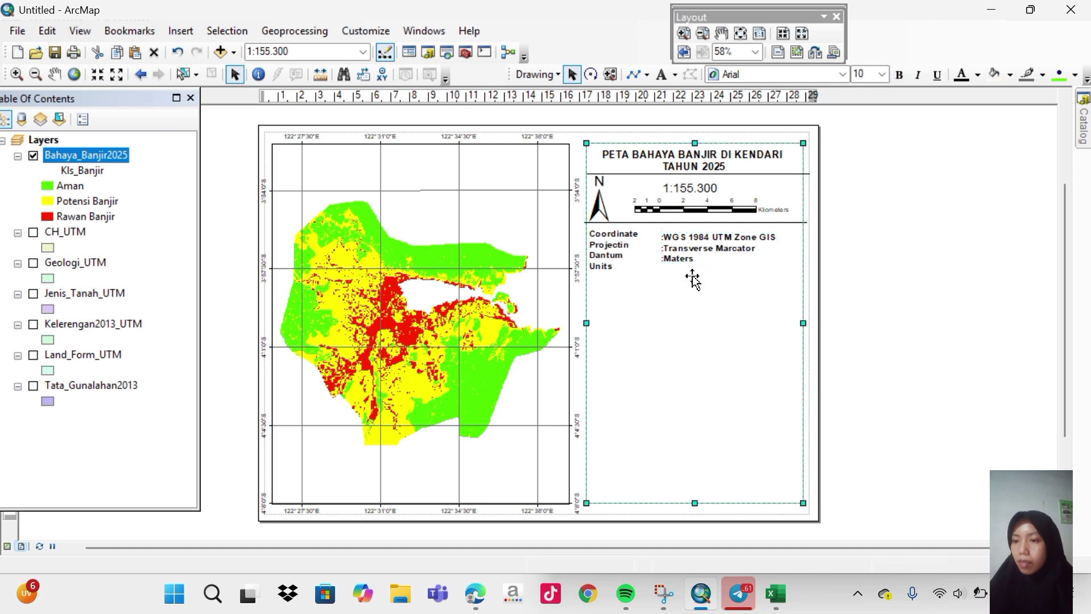
pyautogui.click(673, 224)
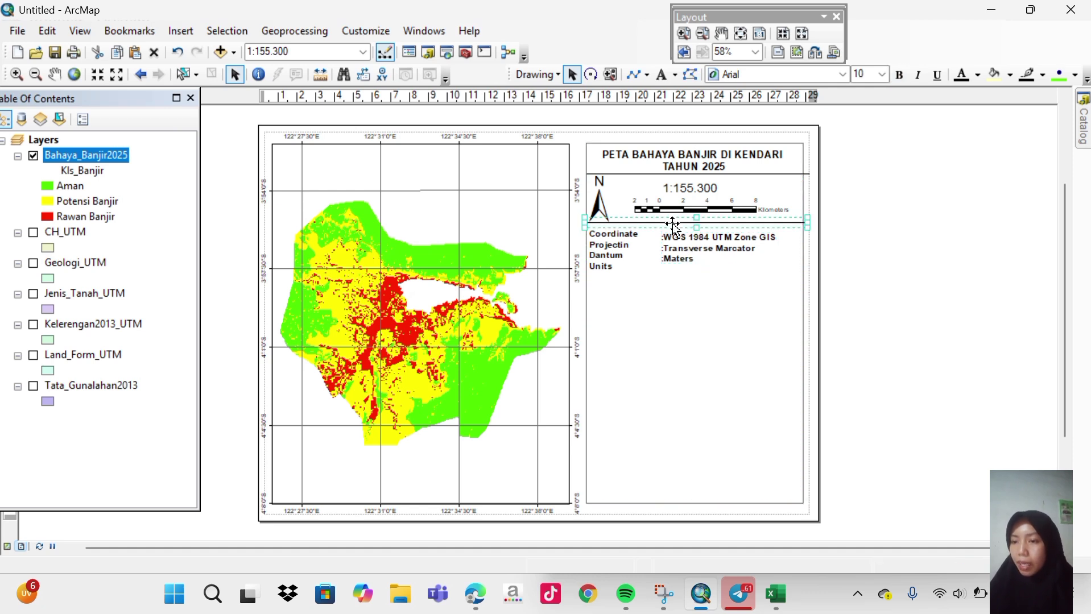
pyautogui.moveTo(672, 224); pyautogui.dragTo(658, 276)
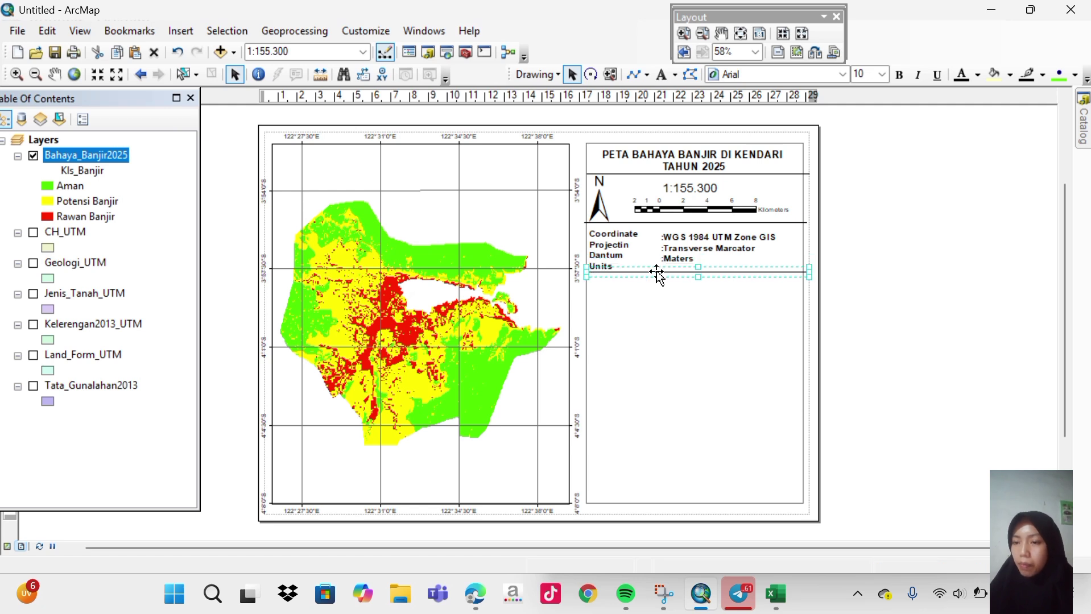
# Level the coordinate values with their labels and raise the Units divider slightly.
pyautogui.click(658, 275)
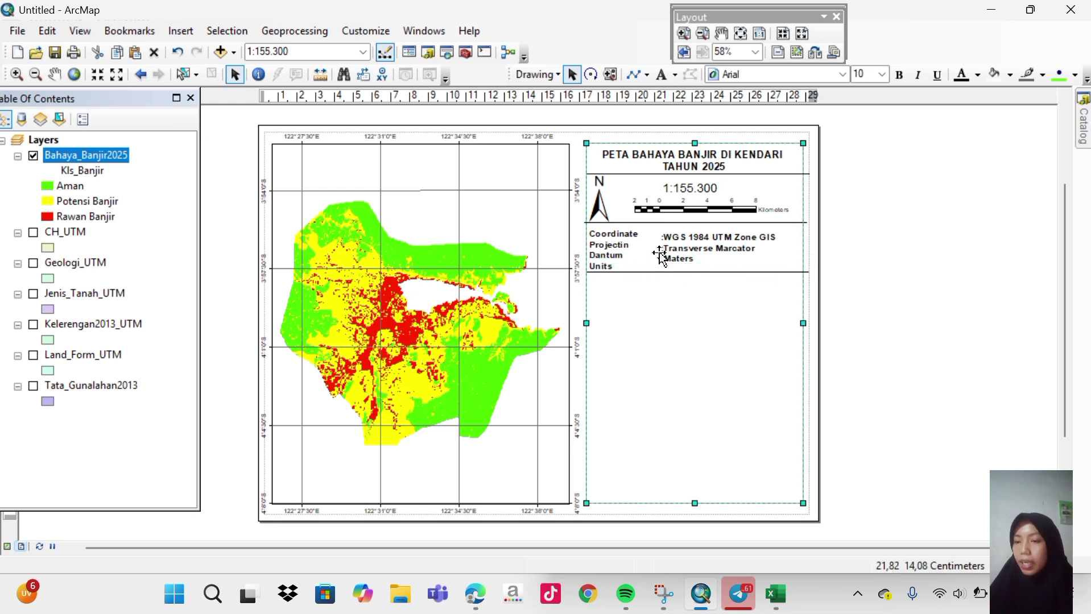
pyautogui.click(623, 251)
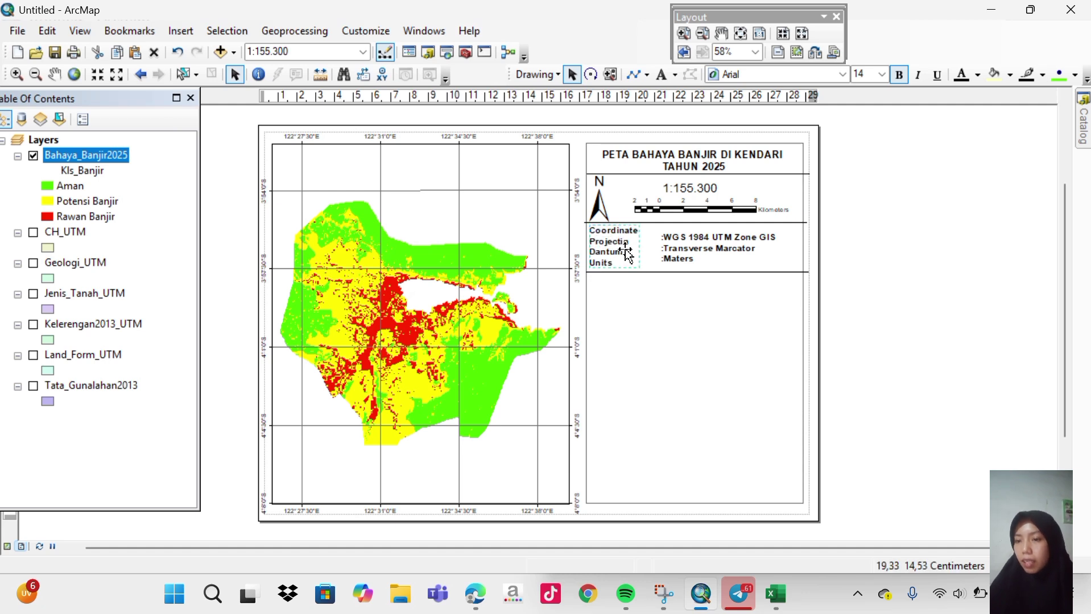
pyautogui.click(682, 262)
pyautogui.moveTo(680, 252); pyautogui.dragTo(680, 253)
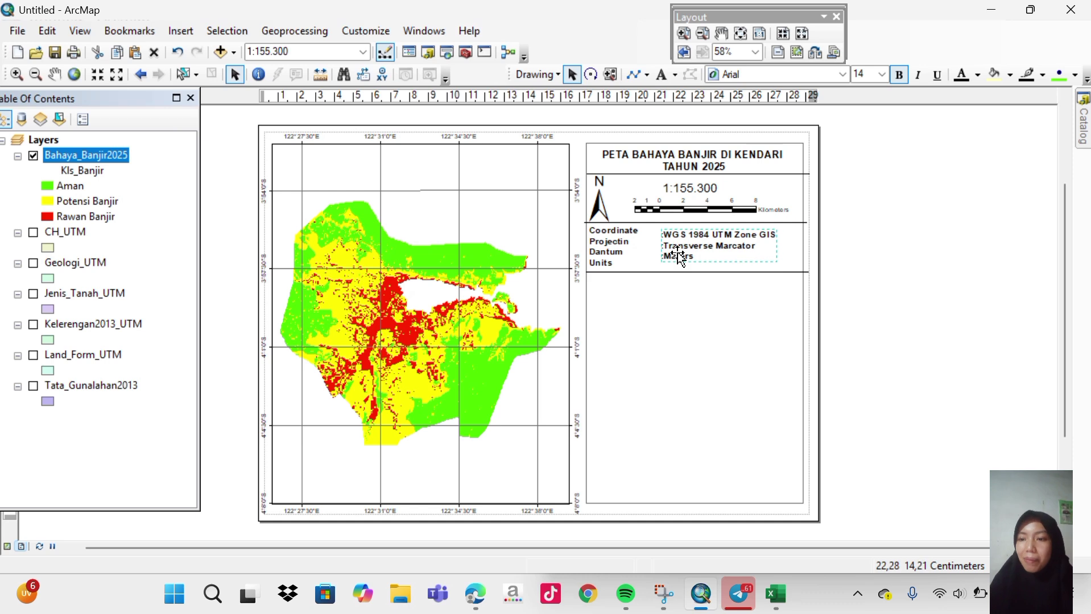
pyautogui.click(666, 271)
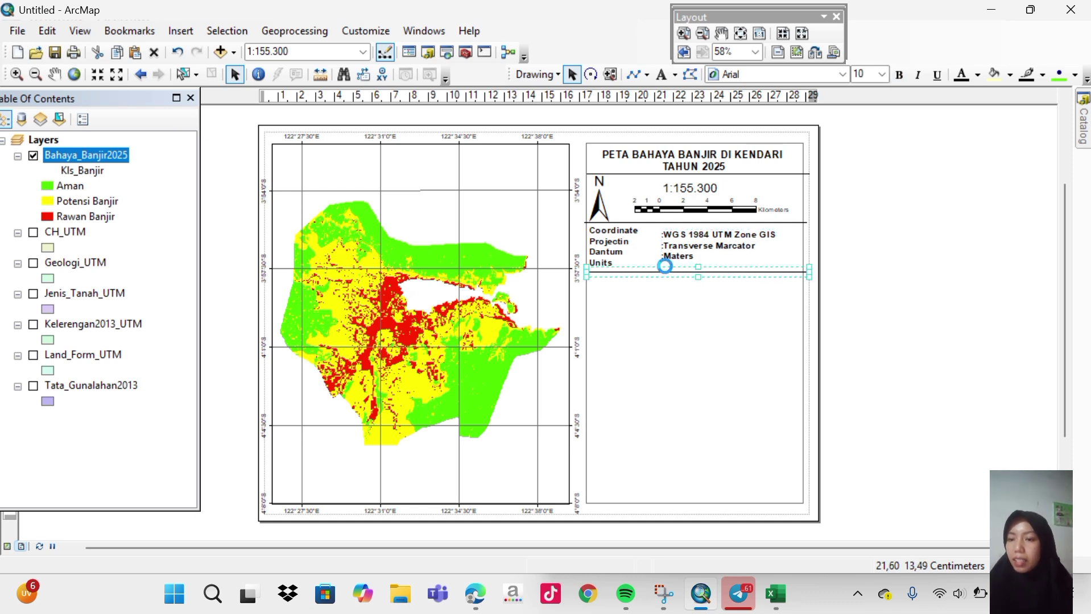
pyautogui.moveTo(666, 271); pyautogui.dragTo(686, 270)
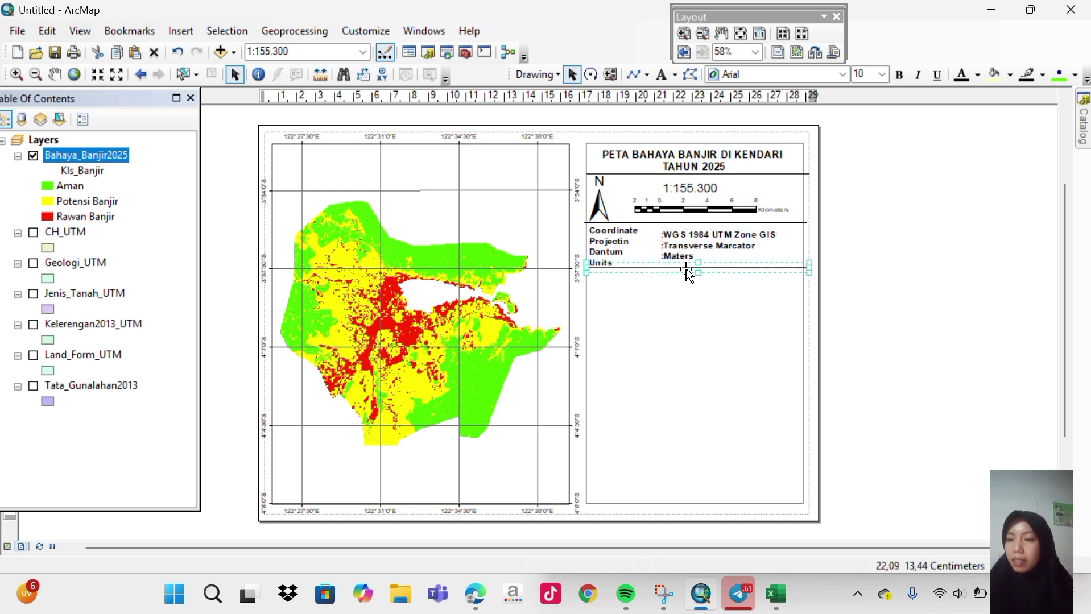
pyautogui.click(850, 285)
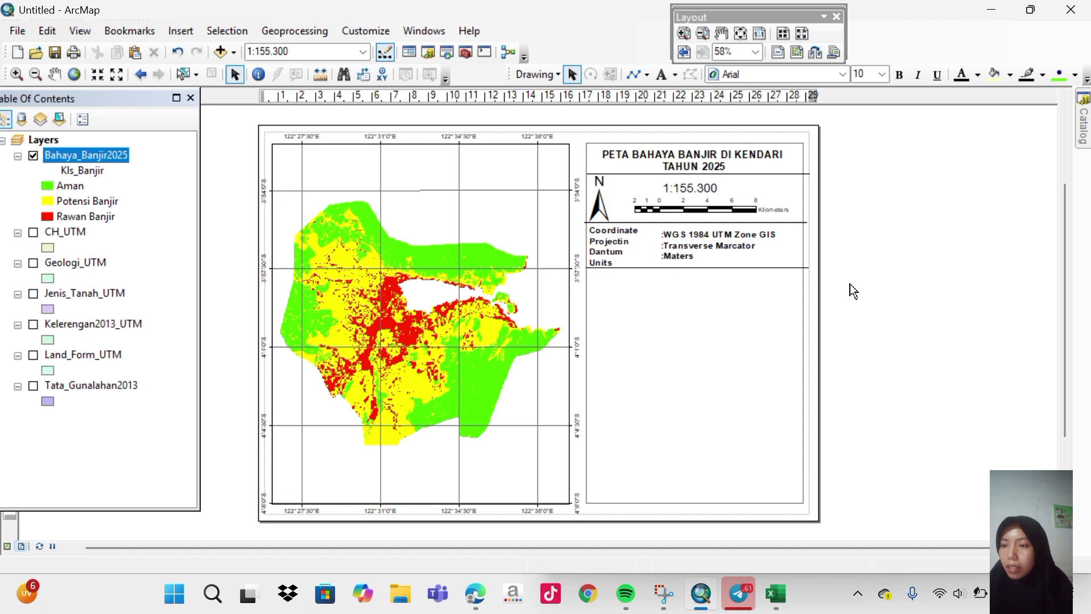
# Create a Bahaya_Banjir2025 legend via the Legend Wizard and place it below the Units divider.
pyautogui.click(188, 29)
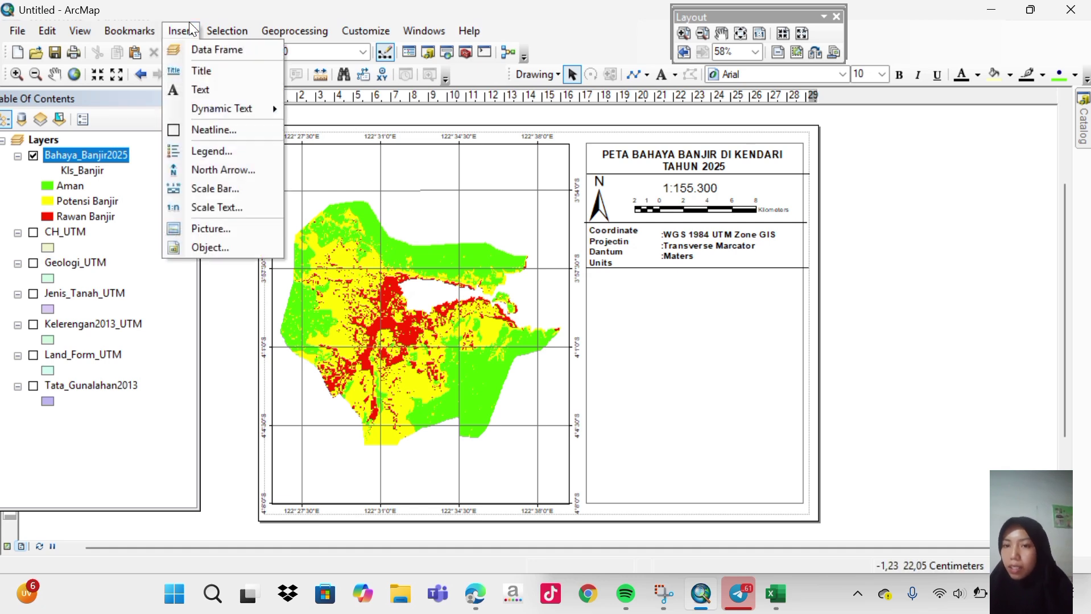
pyautogui.click(206, 151)
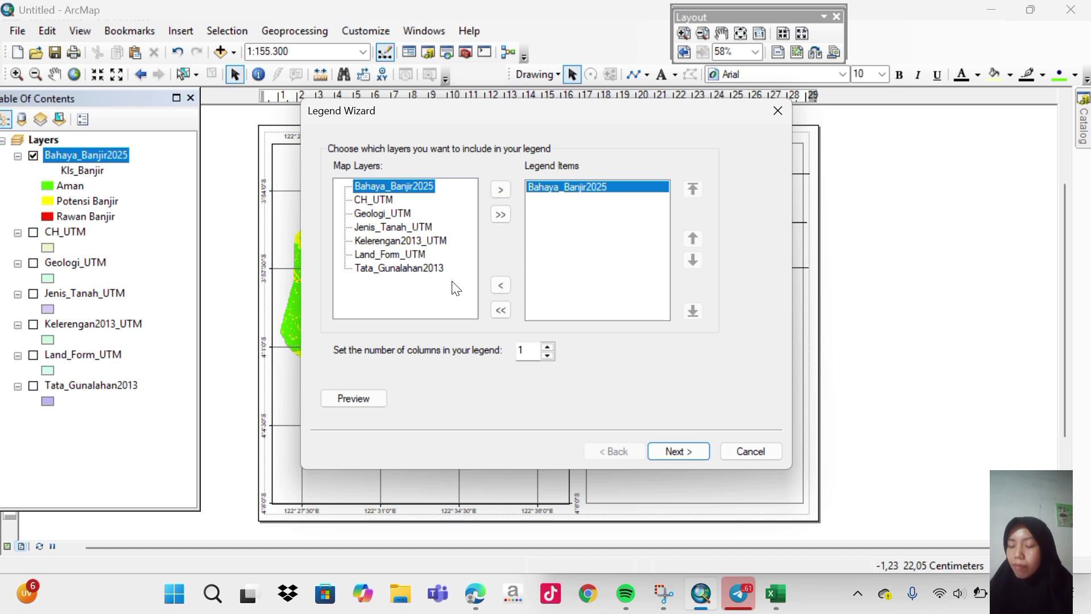
pyautogui.click(460, 33)
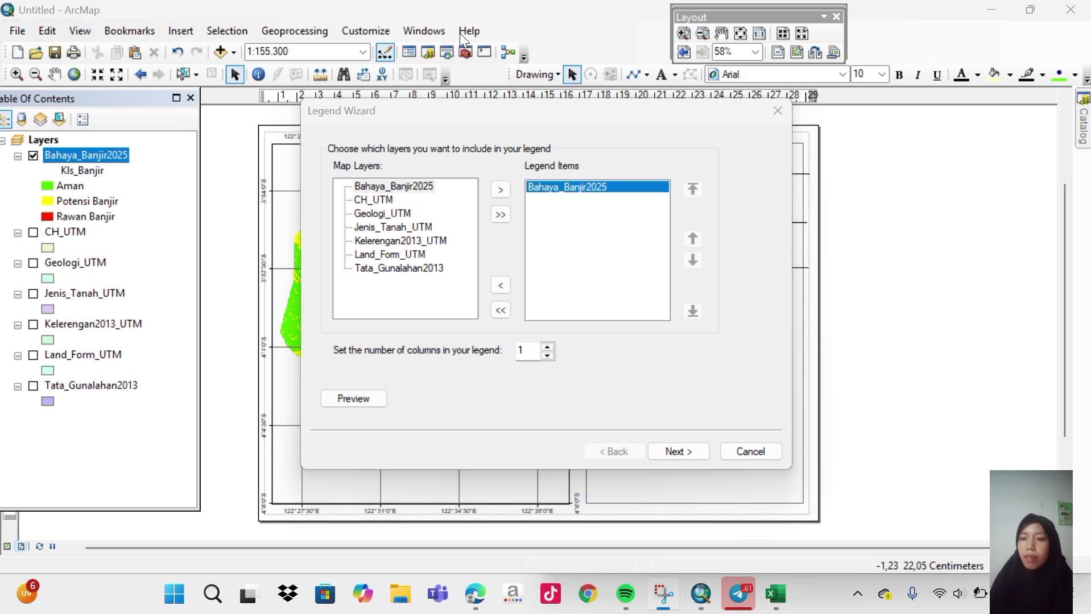
pyautogui.click(499, 193)
pyautogui.click(499, 193)
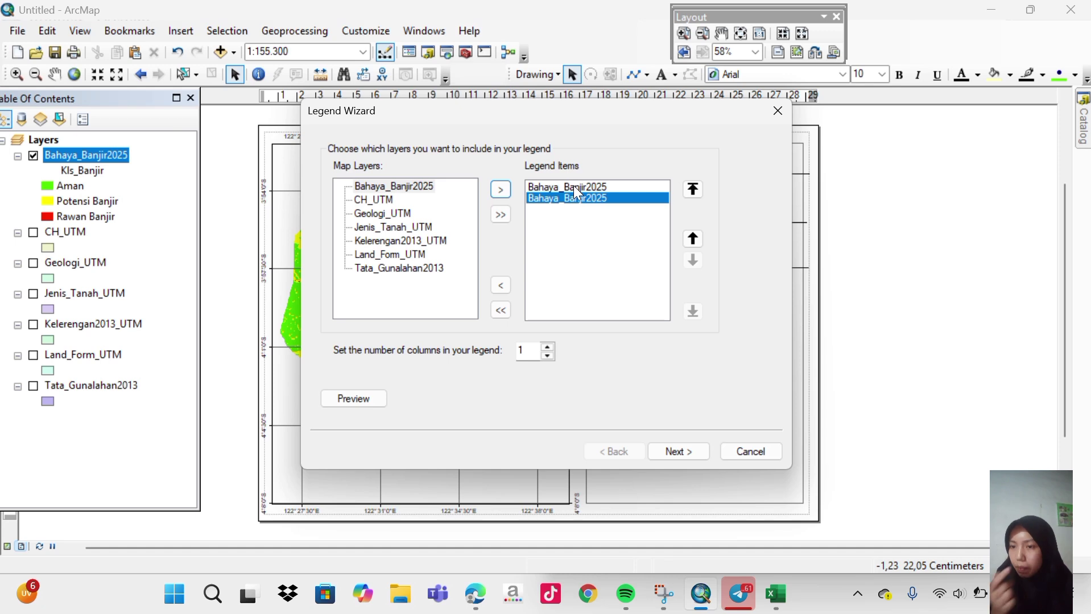
pyautogui.click(457, 30)
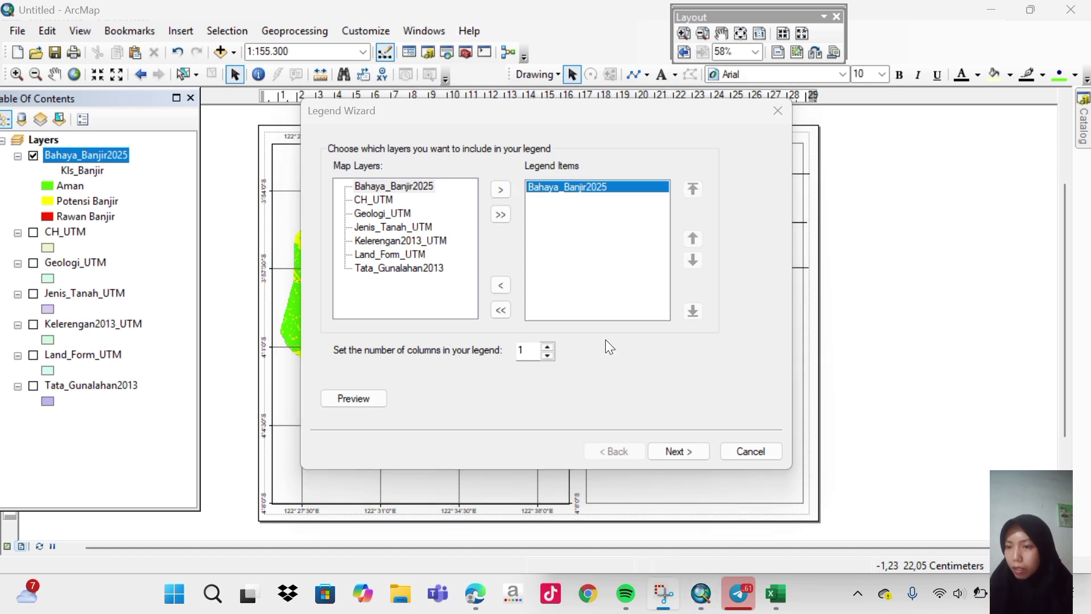
pyautogui.click(672, 454)
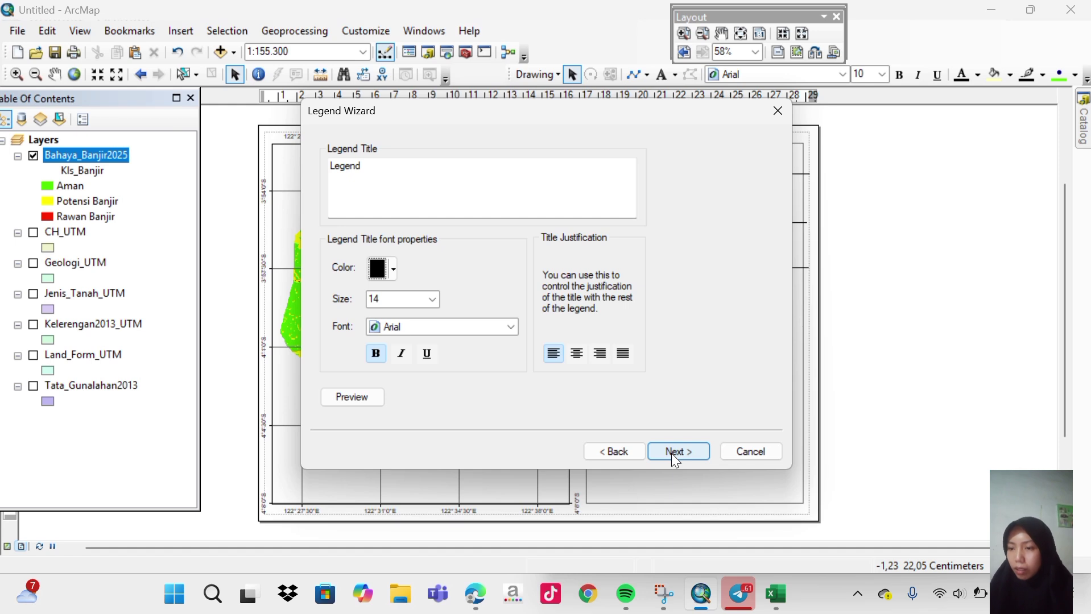
pyautogui.click(671, 453)
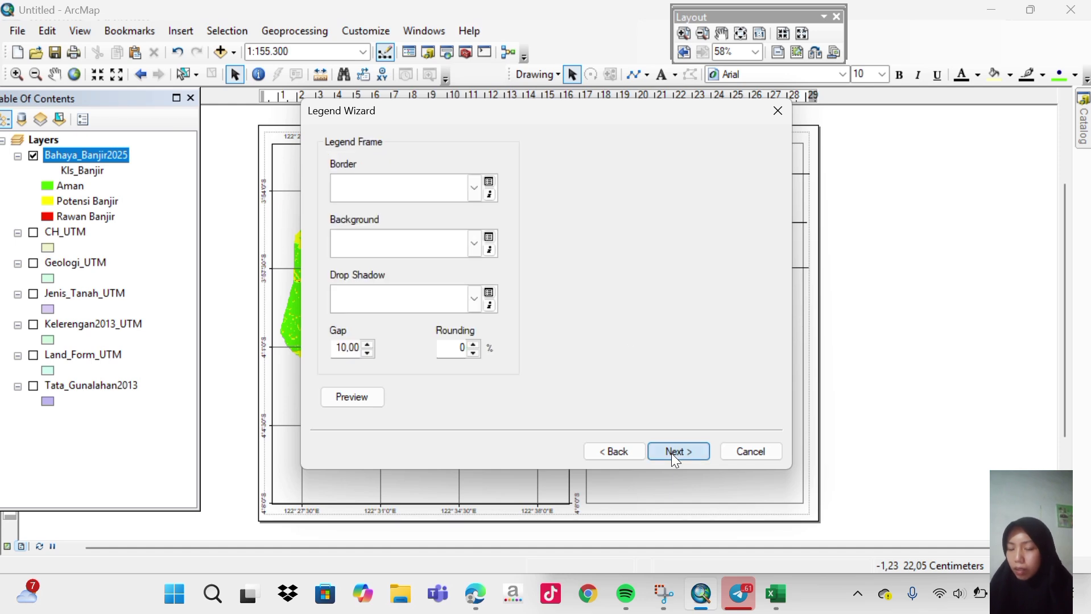
pyautogui.click(670, 453)
pyautogui.click(670, 454)
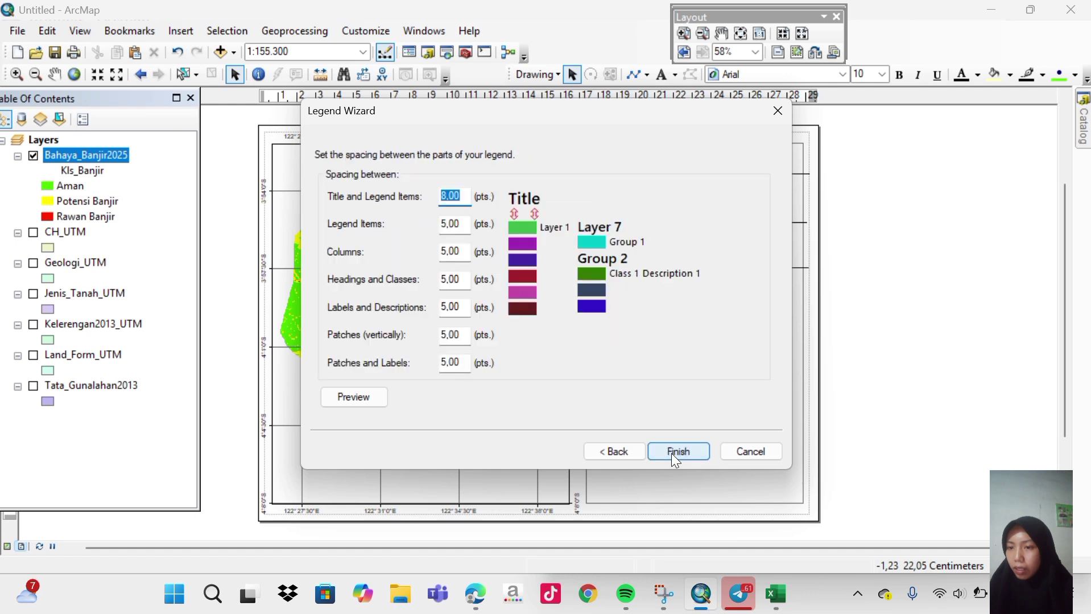
pyautogui.click(674, 458)
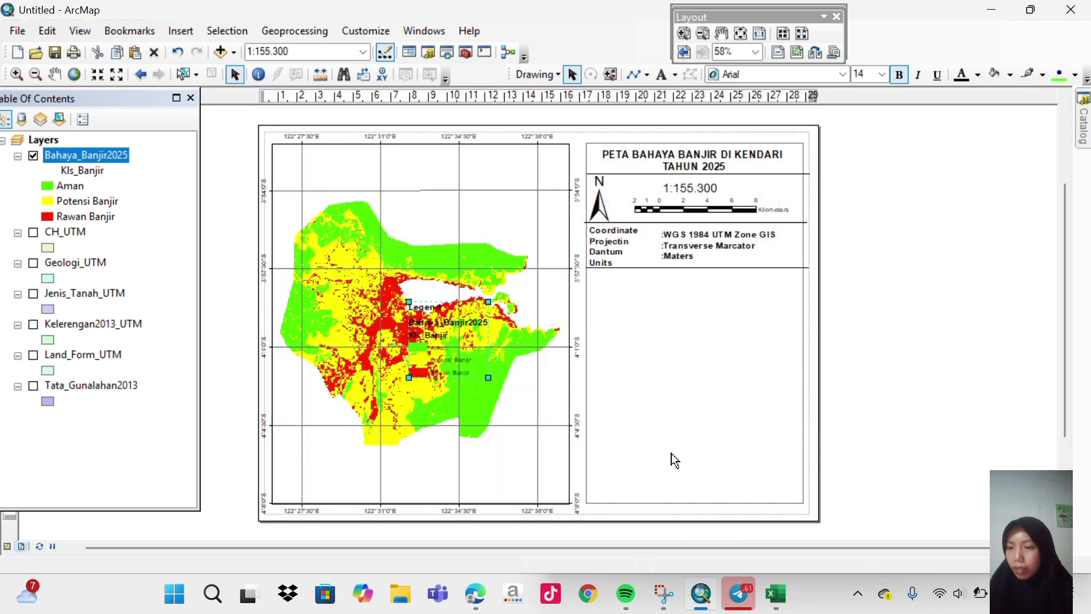
pyautogui.moveTo(434, 344); pyautogui.dragTo(617, 318)
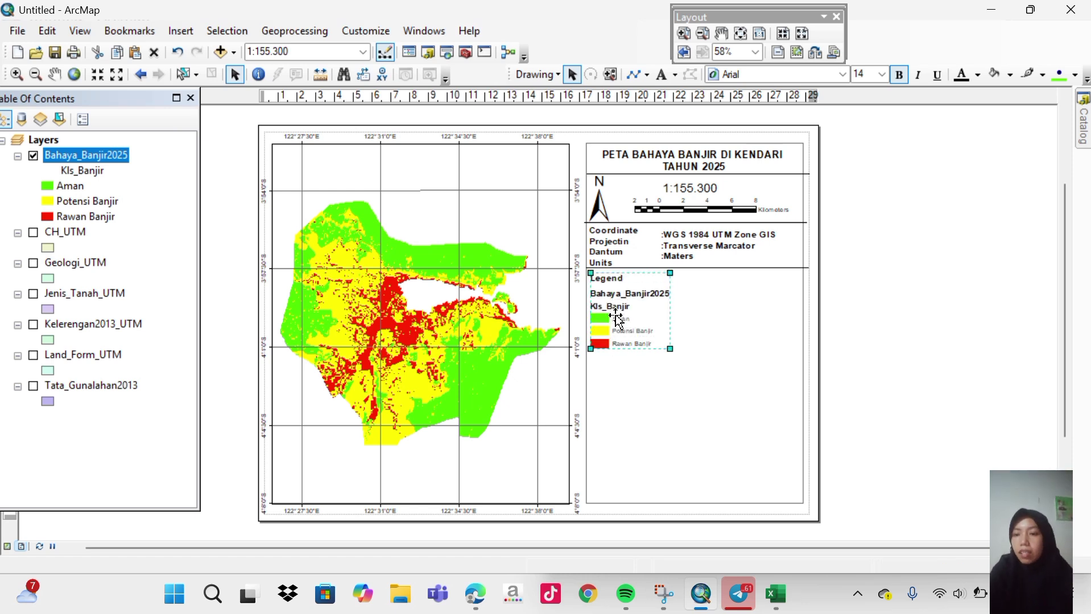
# Convert the legend to graphics and ungroup it into separate pieces.
pyautogui.rightClick(616, 316)
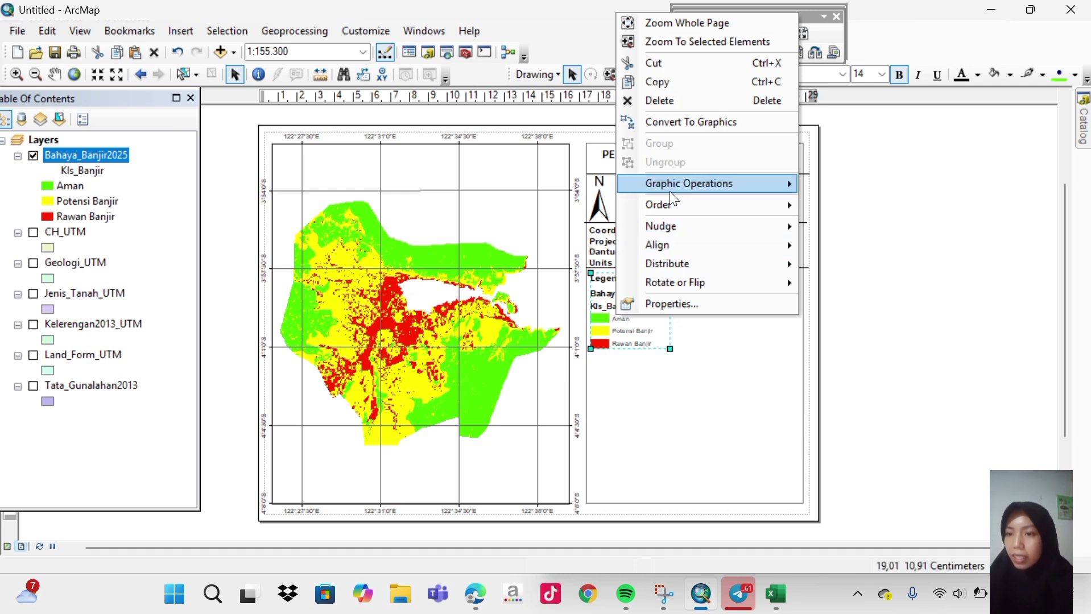
pyautogui.moveTo(671, 202)
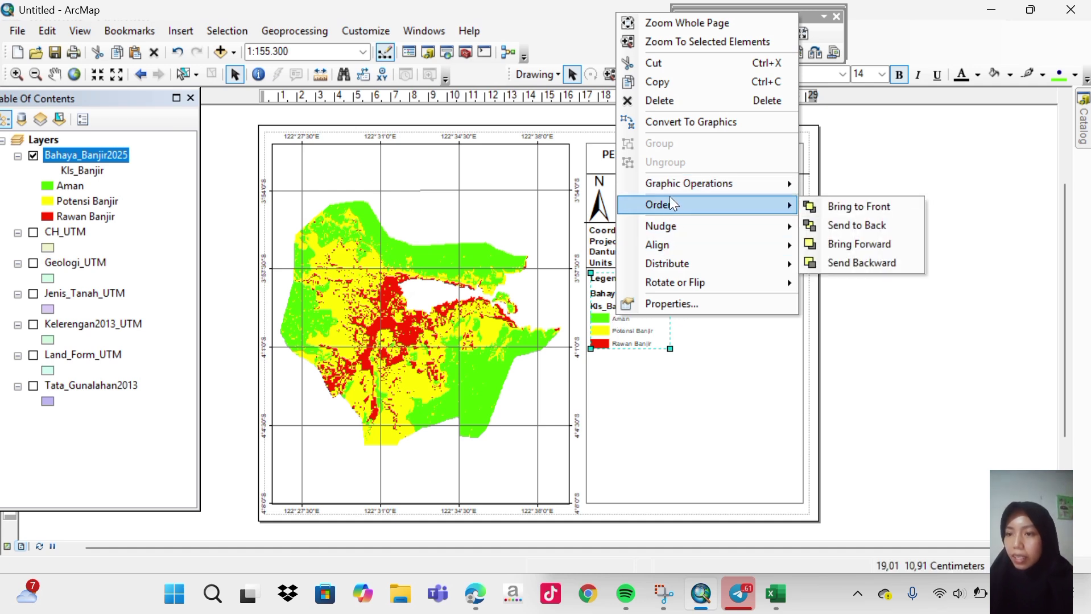
pyautogui.click(669, 124)
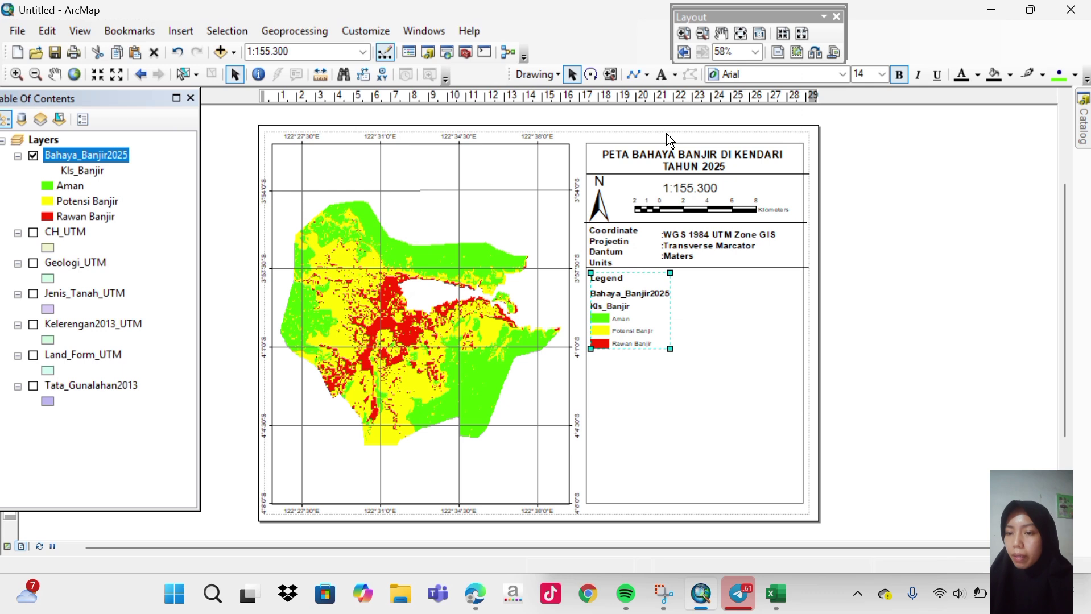
pyautogui.rightClick(607, 308)
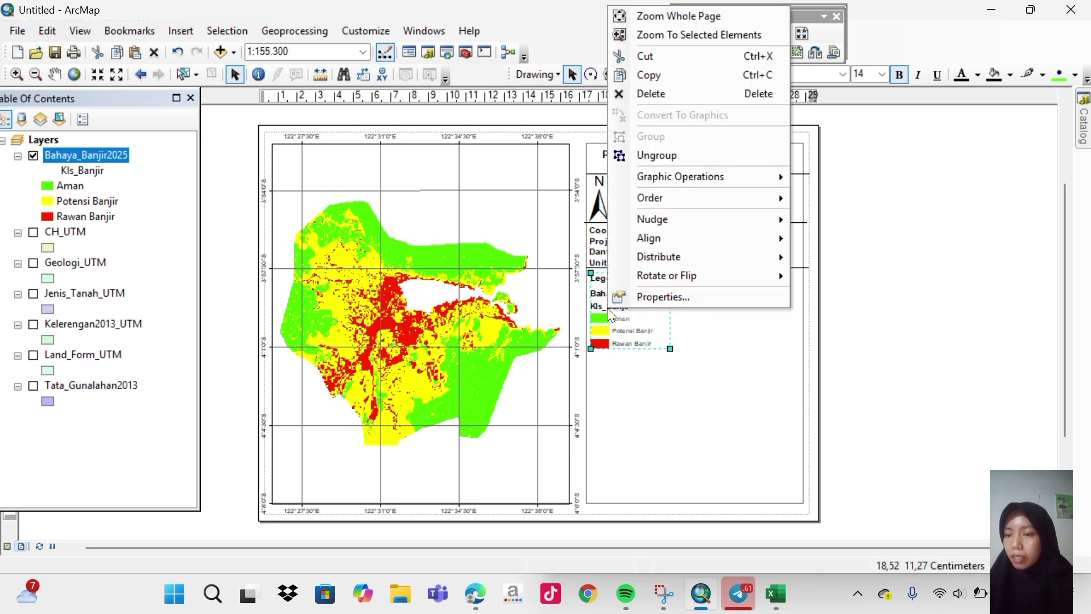
pyautogui.click(655, 157)
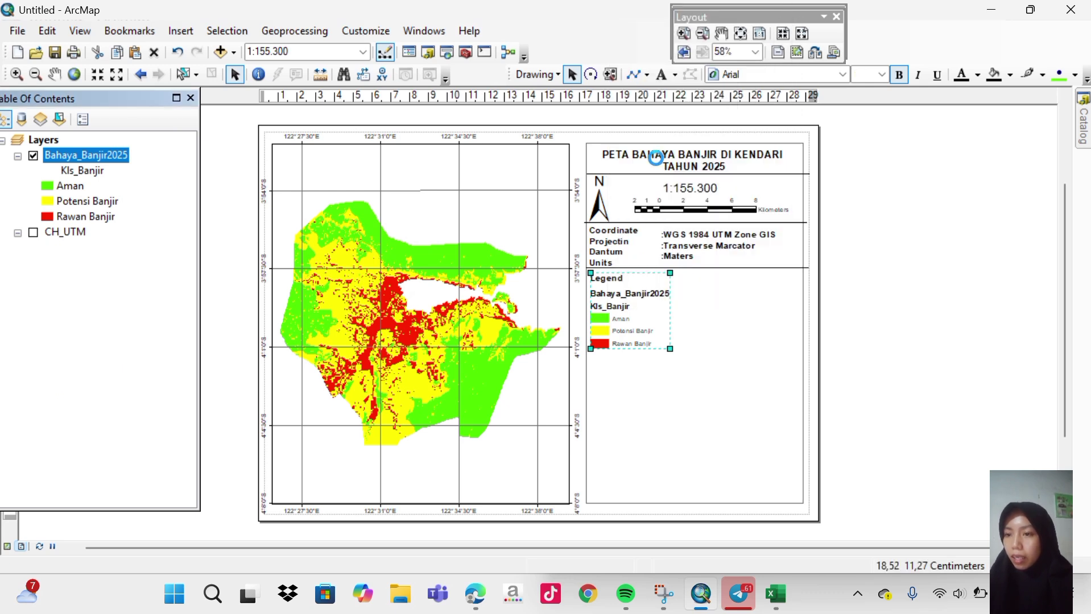
pyautogui.click(657, 166)
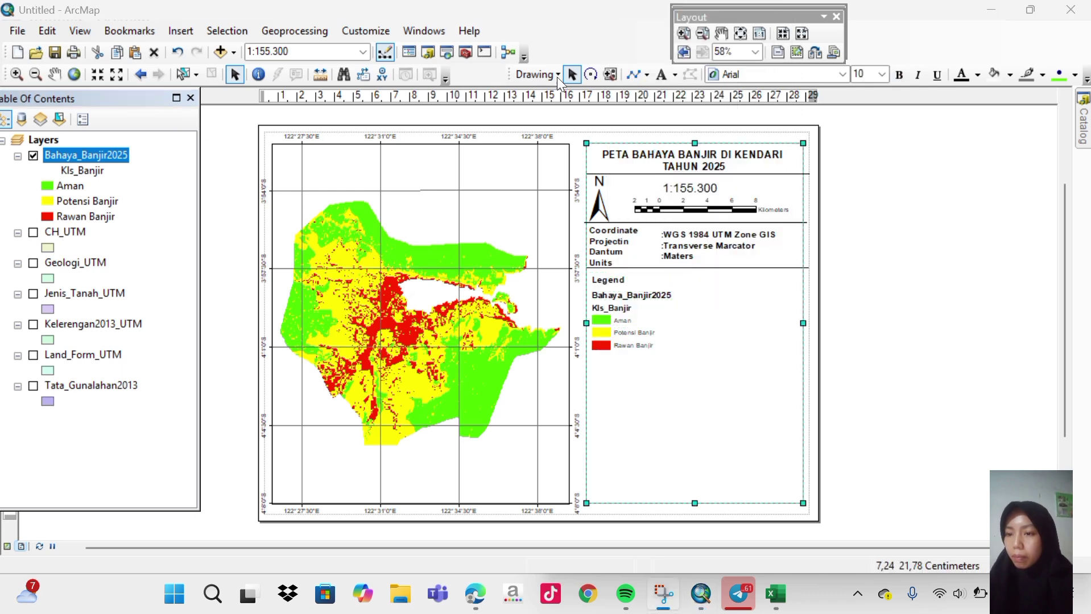
# Delete the Bahaya_Banjir2025 layer-name text from the legend.
pyautogui.click(655, 294)
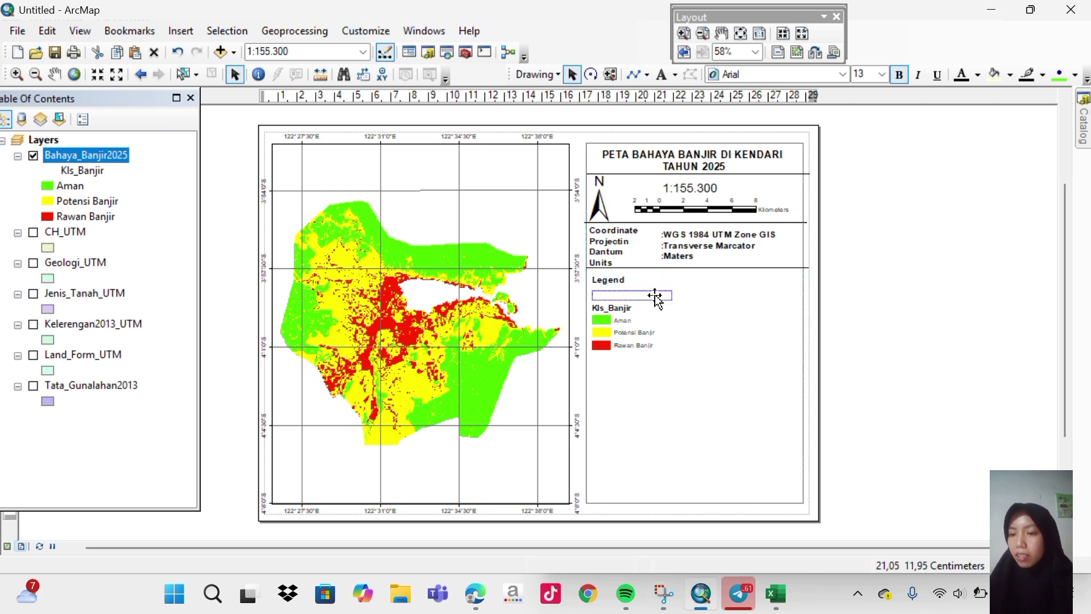
pyautogui.click(664, 296)
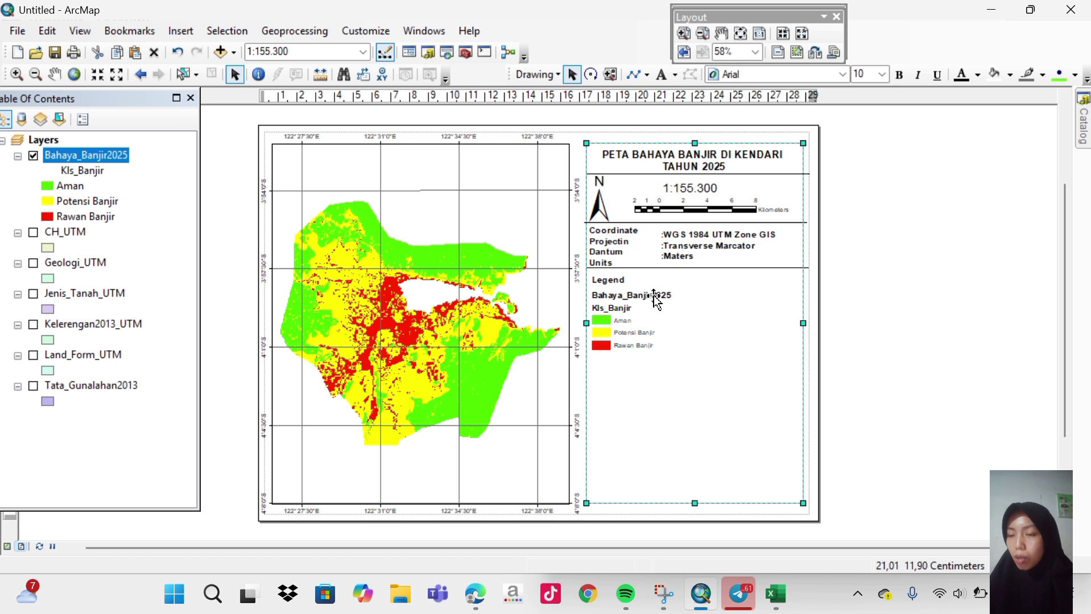
pyautogui.click(655, 296)
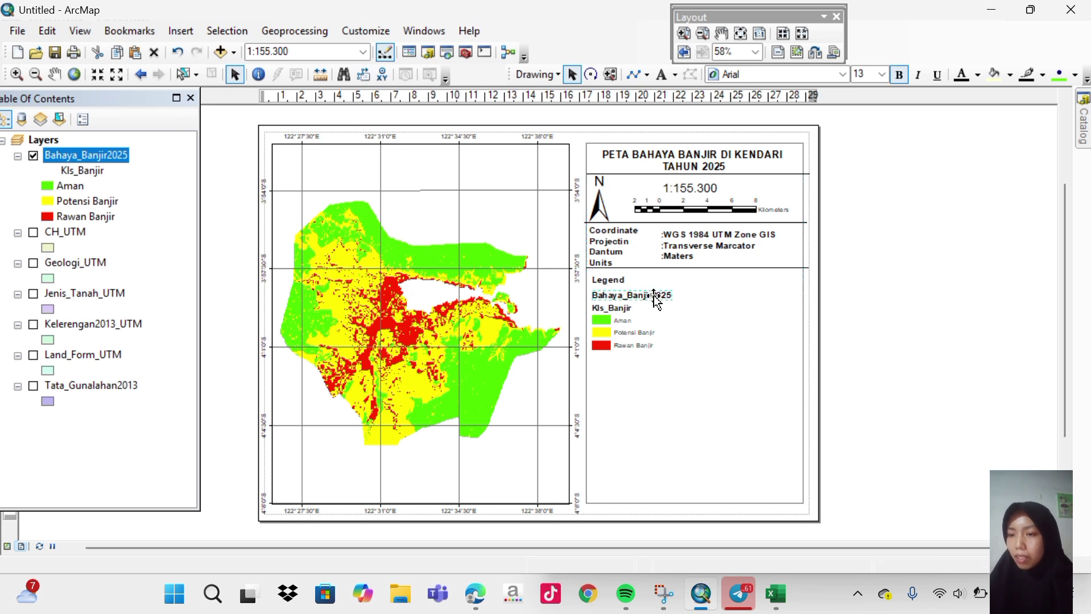
pyautogui.rightClick(654, 299)
pyautogui.click(706, 91)
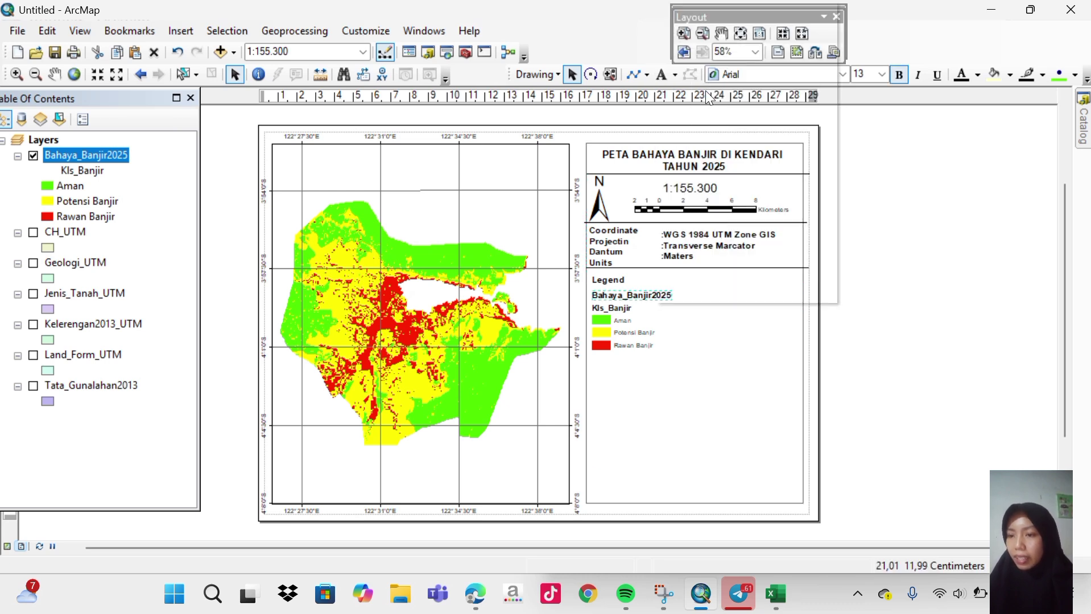
pyautogui.click(696, 122)
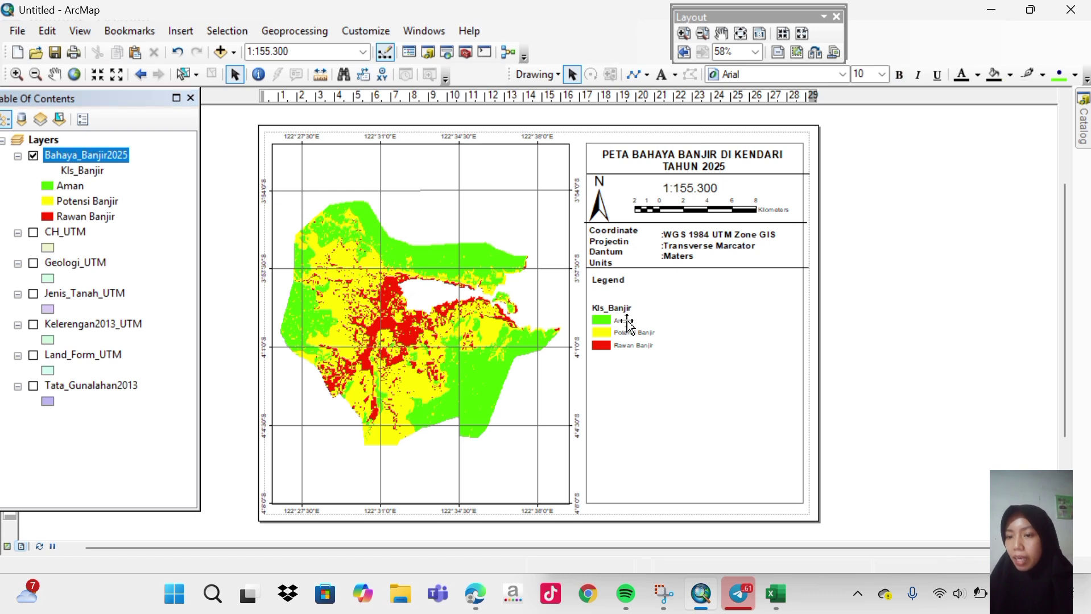
# Delete the Kls_Banjir heading and move Aman and Rawan Banjir up under Legend.
pyautogui.click(627, 323)
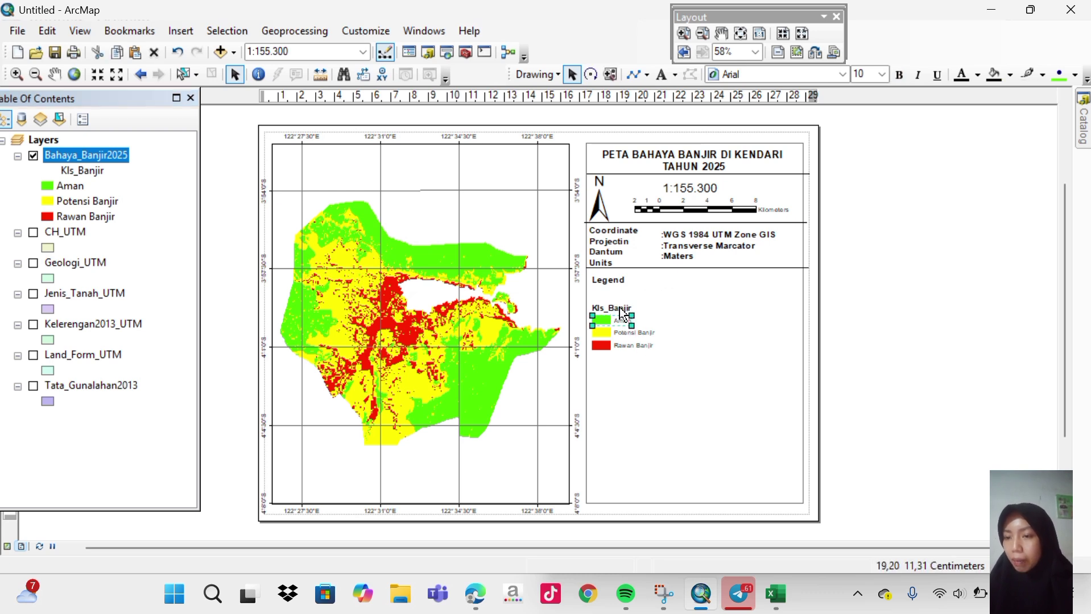
pyautogui.click(622, 310)
pyautogui.hotkey('ctrl', 'b')
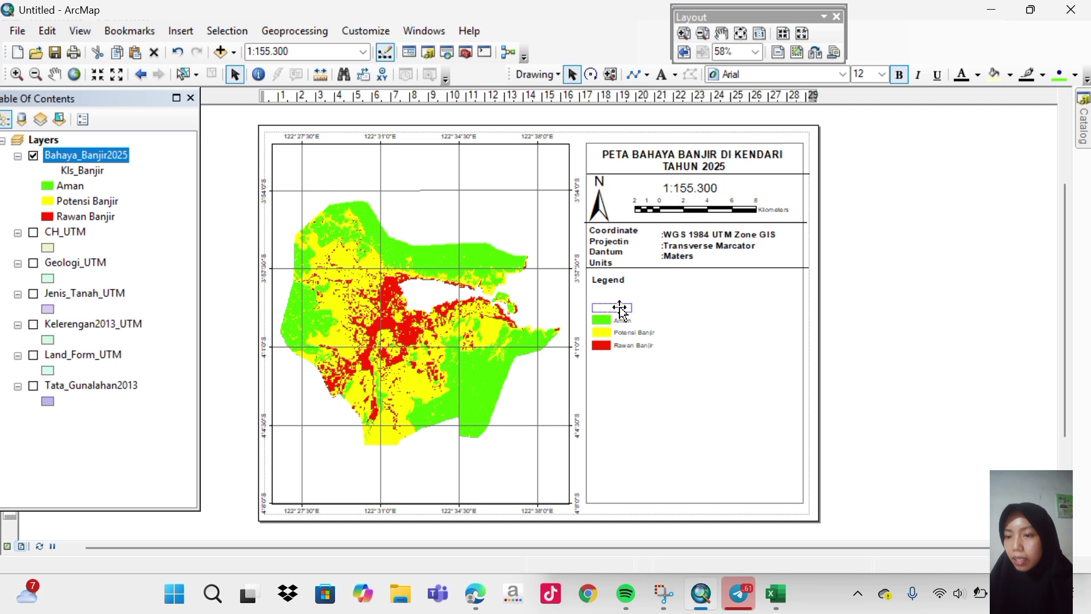
pyautogui.rightClick(614, 306)
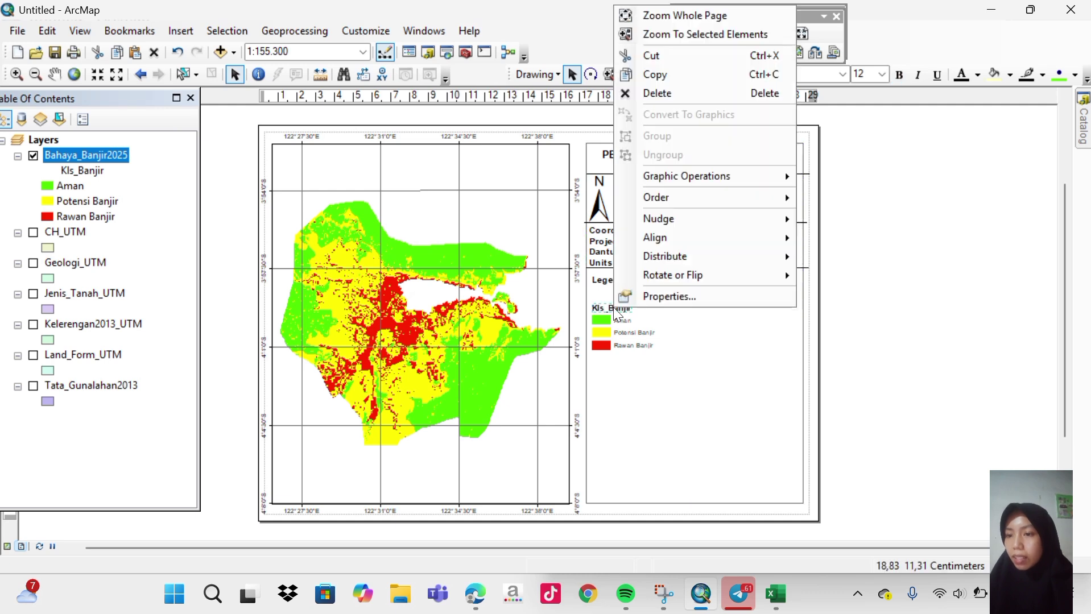
pyautogui.click(660, 94)
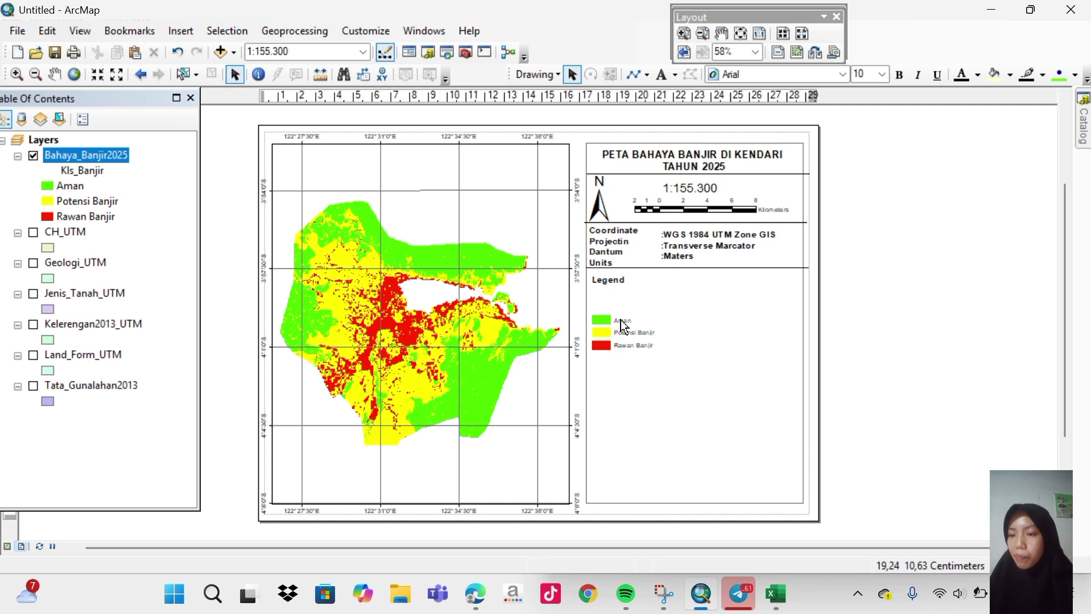
pyautogui.moveTo(624, 326); pyautogui.dragTo(612, 308)
pyautogui.moveTo(614, 349); pyautogui.dragTo(609, 307)
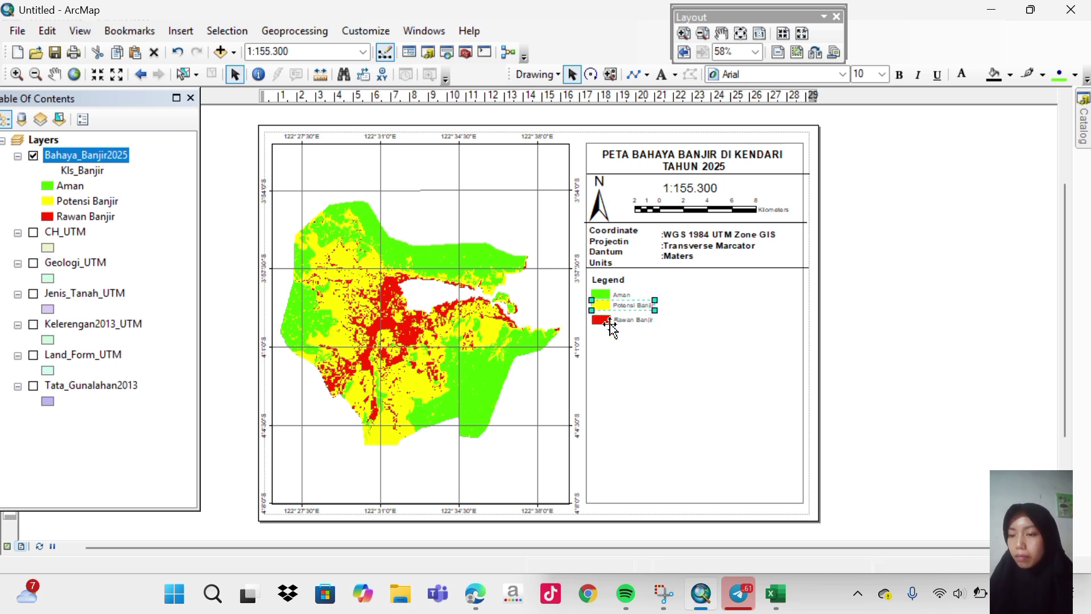
# Nudge Rawan Banjir closer to Potensi Banjir and widen the right panel frame to the divider ends.
pyautogui.click(610, 323)
pyautogui.moveTo(610, 324); pyautogui.dragTo(610, 322)
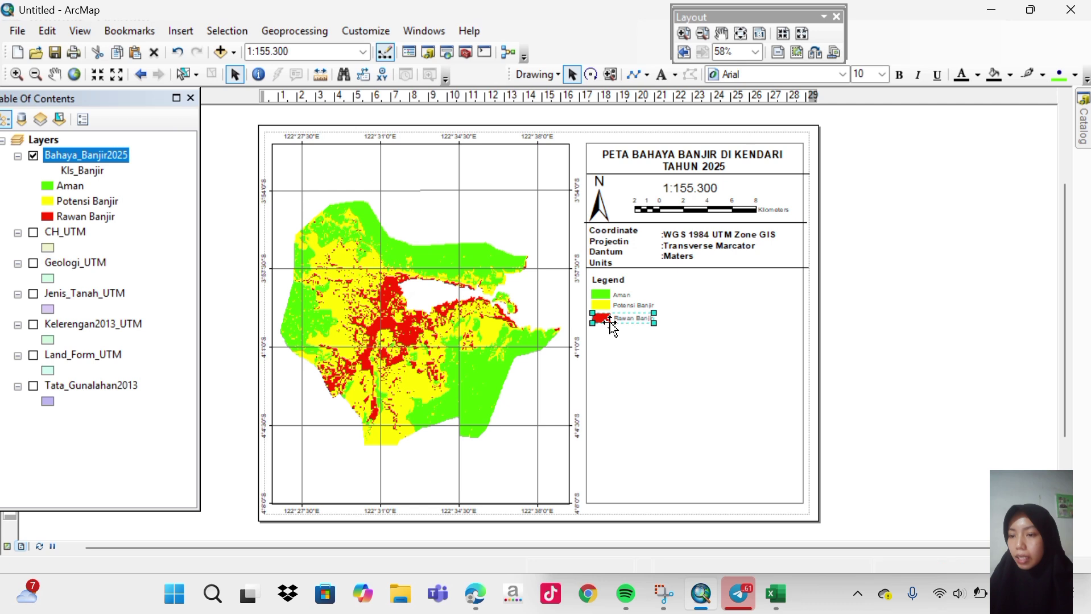
pyautogui.click(650, 336)
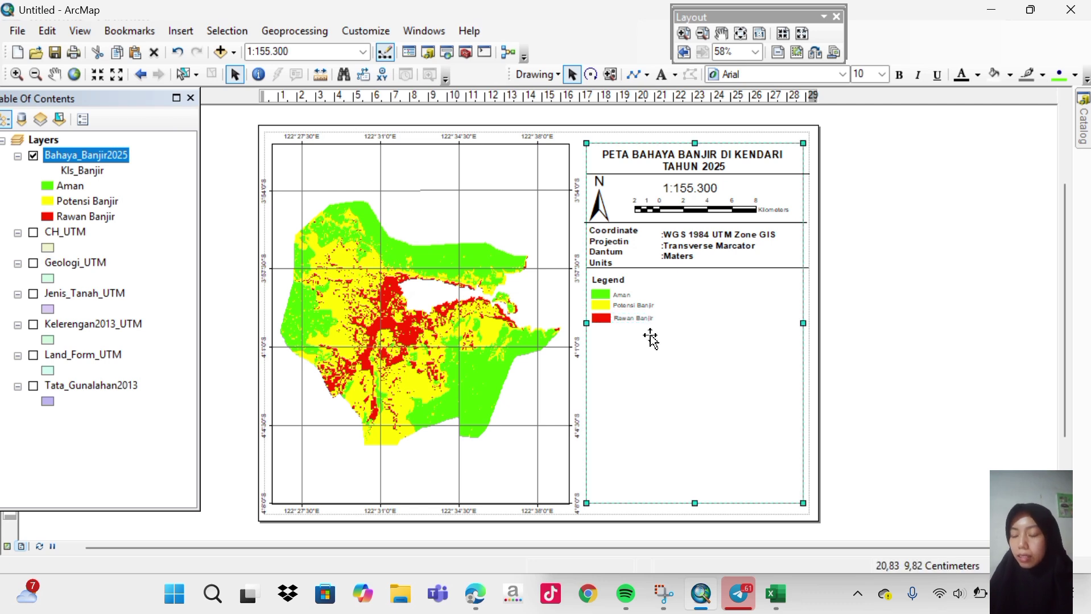
pyautogui.moveTo(655, 335)
pyautogui.mouseDown()
pyautogui.moveTo(636, 310)
pyautogui.moveTo(655, 337)
pyautogui.mouseUp()
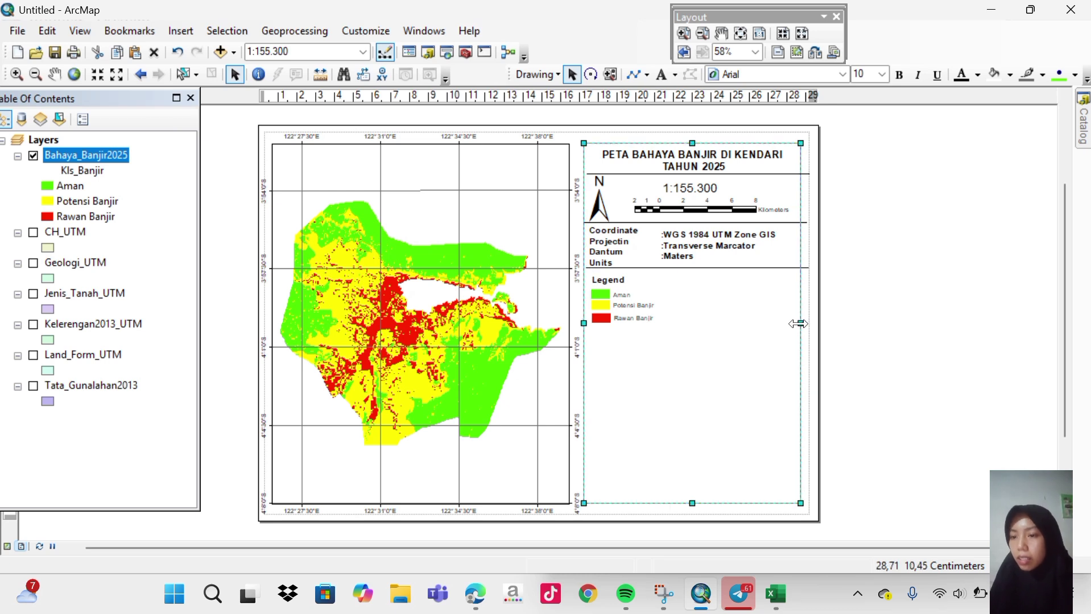
pyautogui.moveTo(799, 323)
pyautogui.mouseDown()
pyautogui.moveTo(880, 322)
pyautogui.moveTo(810, 320)
pyautogui.mouseUp()
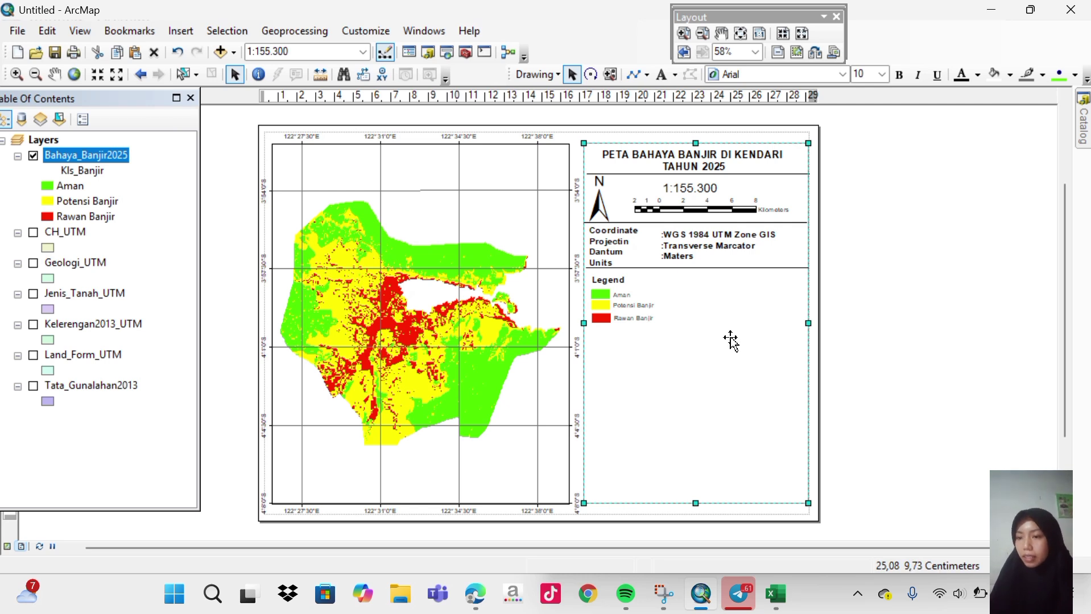
# Drag the divider line under Units down to just below the Rawan Banjir legend entry.
pyautogui.click(703, 268)
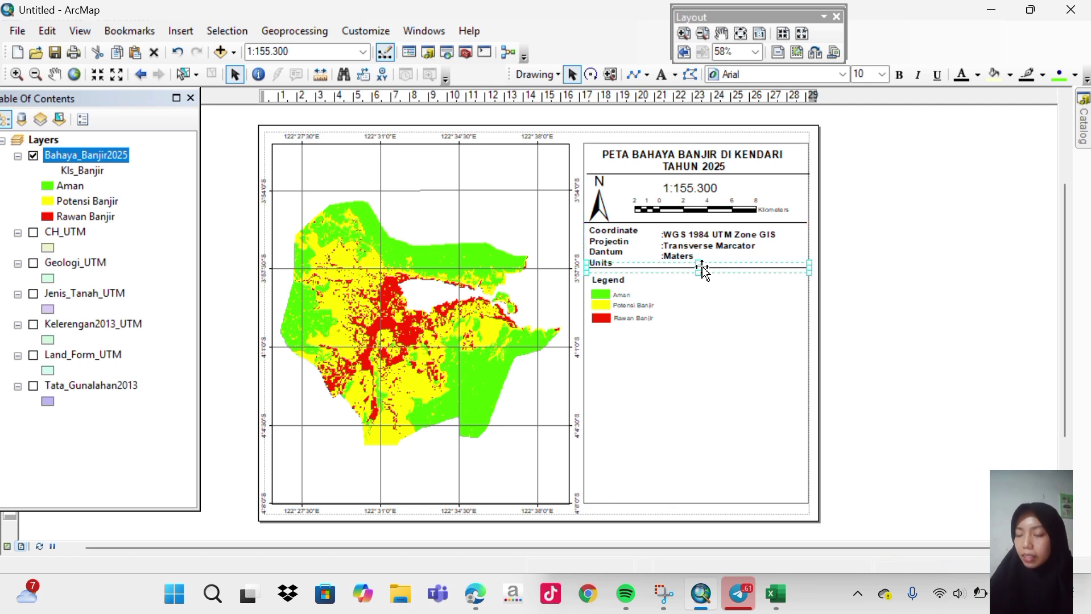
pyautogui.moveTo(702, 269); pyautogui.dragTo(689, 325)
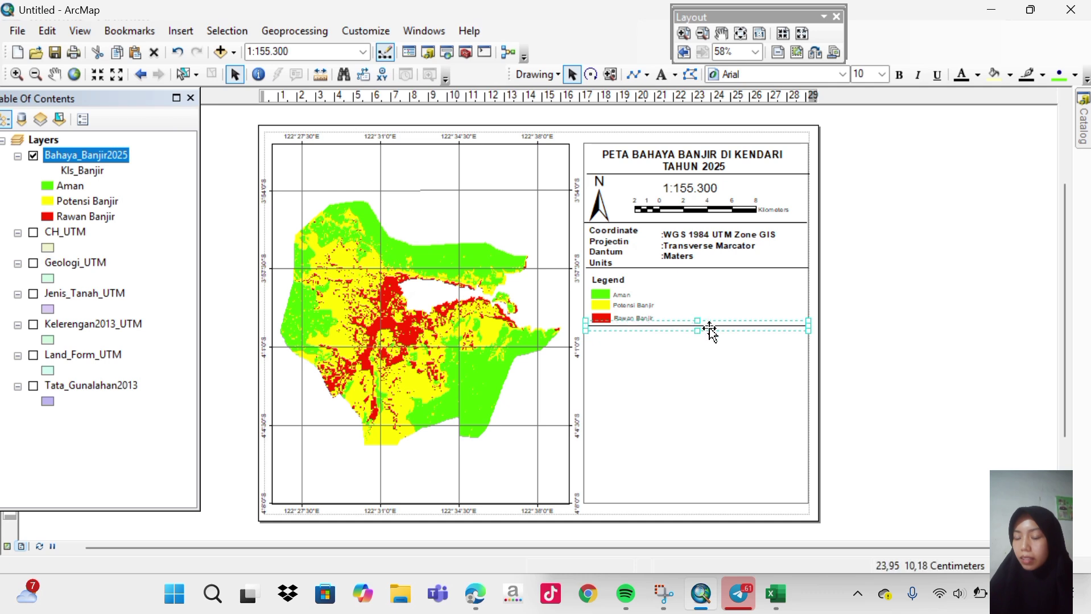
pyautogui.click(868, 333)
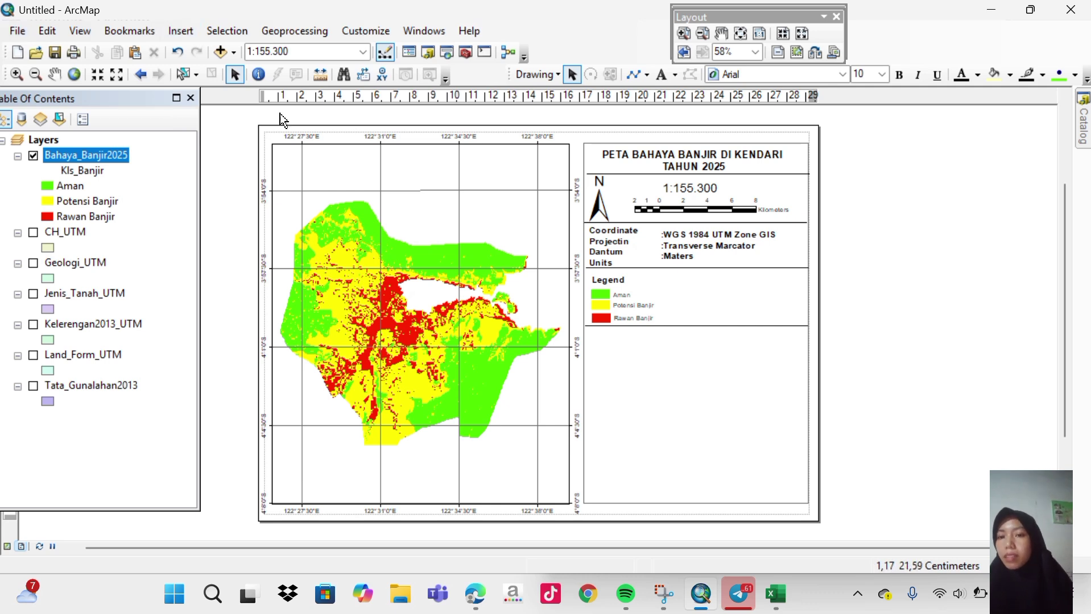
# Insert a new data frame and fit it as a short full-width strip just below the legend.
pyautogui.click(181, 31)
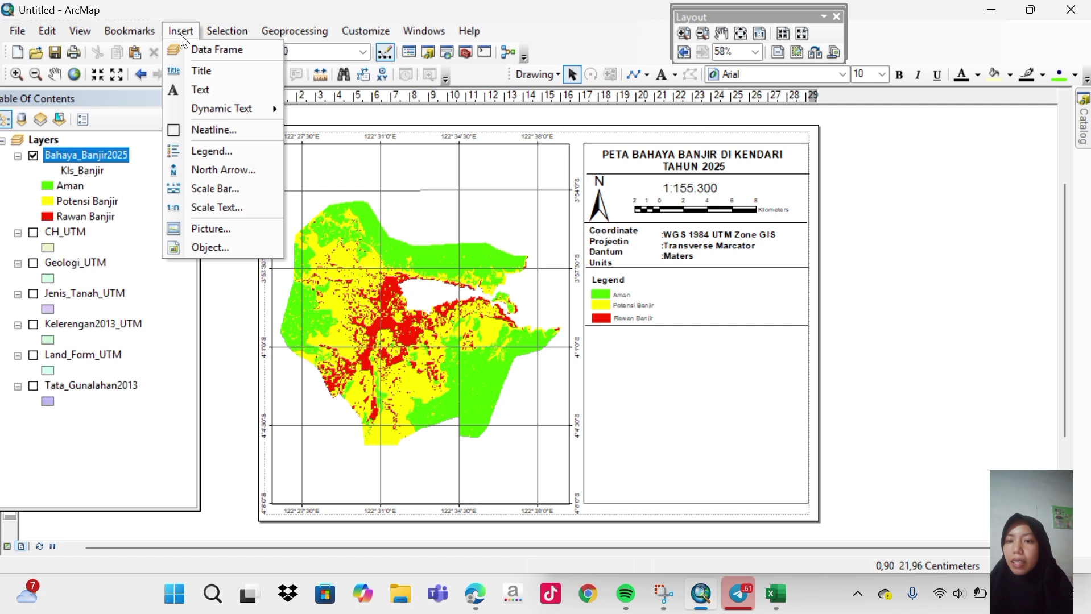
pyautogui.click(205, 50)
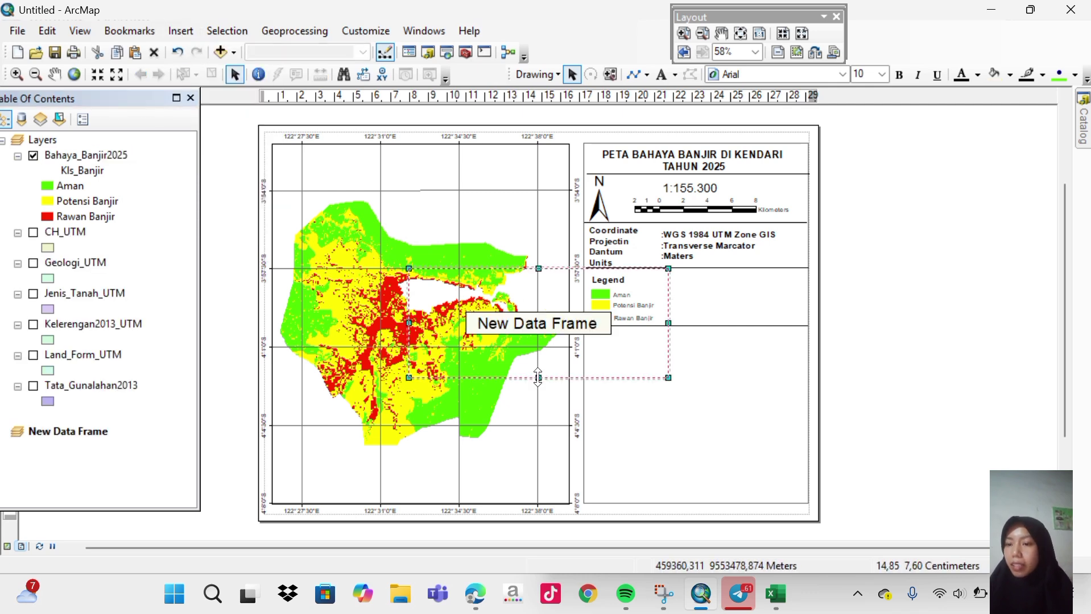
pyautogui.moveTo(538, 378); pyautogui.dragTo(539, 340)
pyautogui.moveTo(514, 287); pyautogui.dragTo(645, 340)
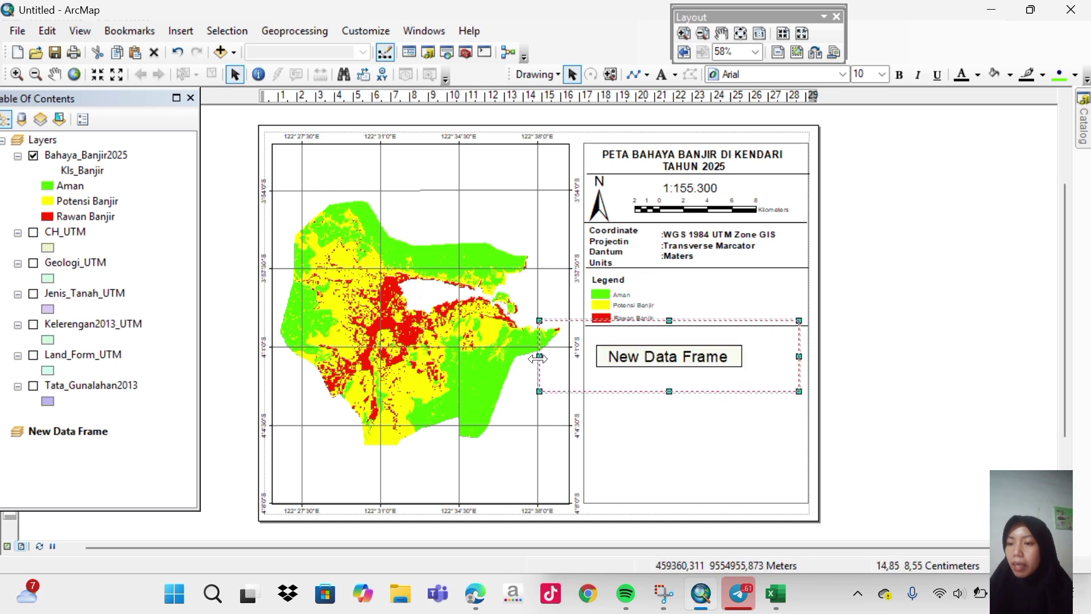
pyautogui.moveTo(587, 358); pyautogui.dragTo(587, 358)
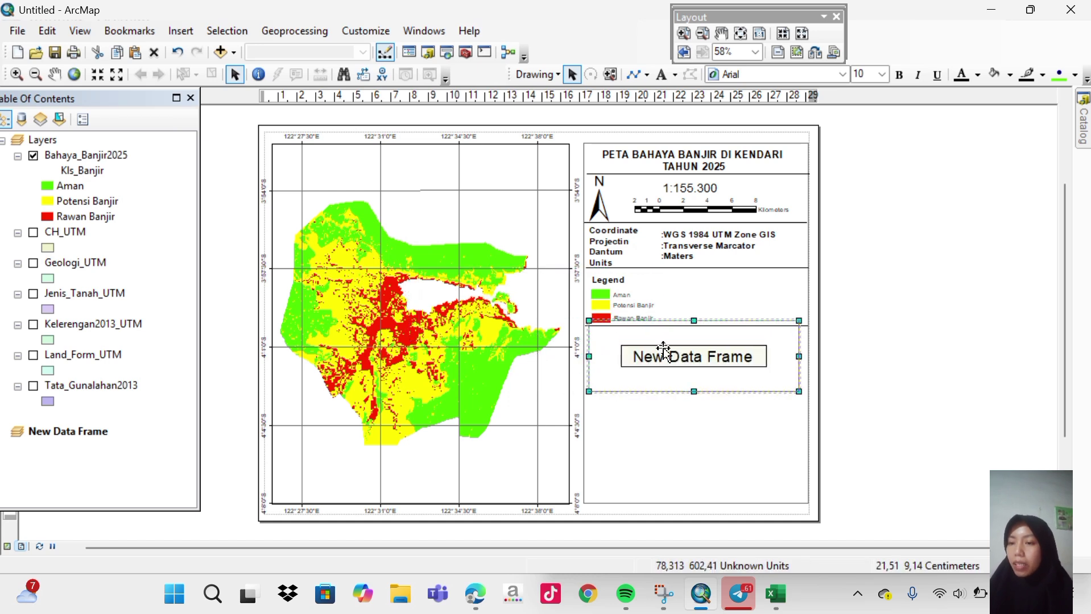
pyautogui.moveTo(663, 354); pyautogui.dragTo(663, 365)
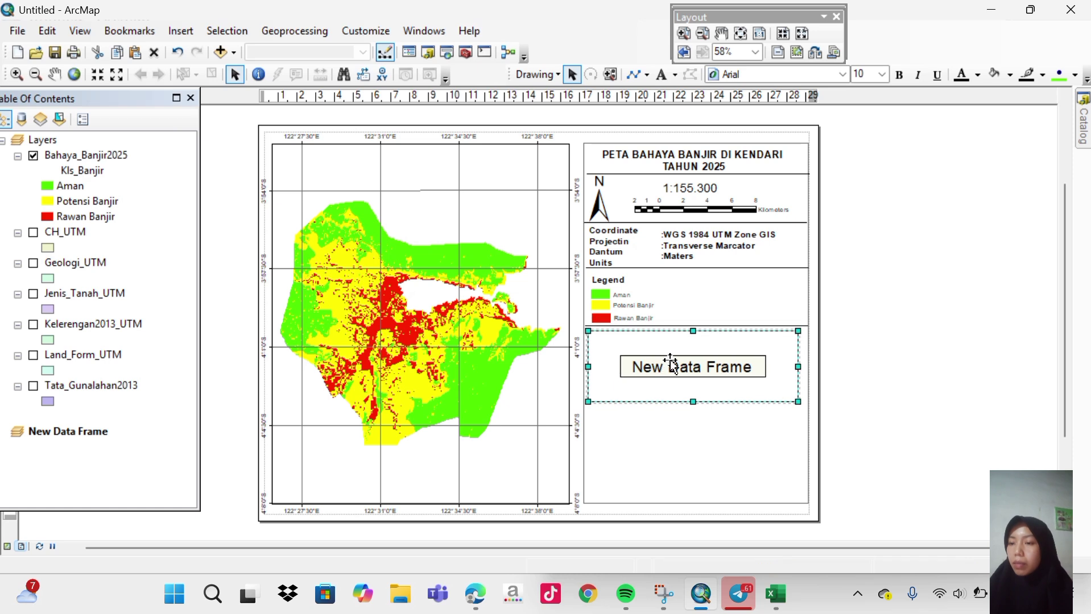
pyautogui.moveTo(797, 366); pyautogui.dragTo(803, 366)
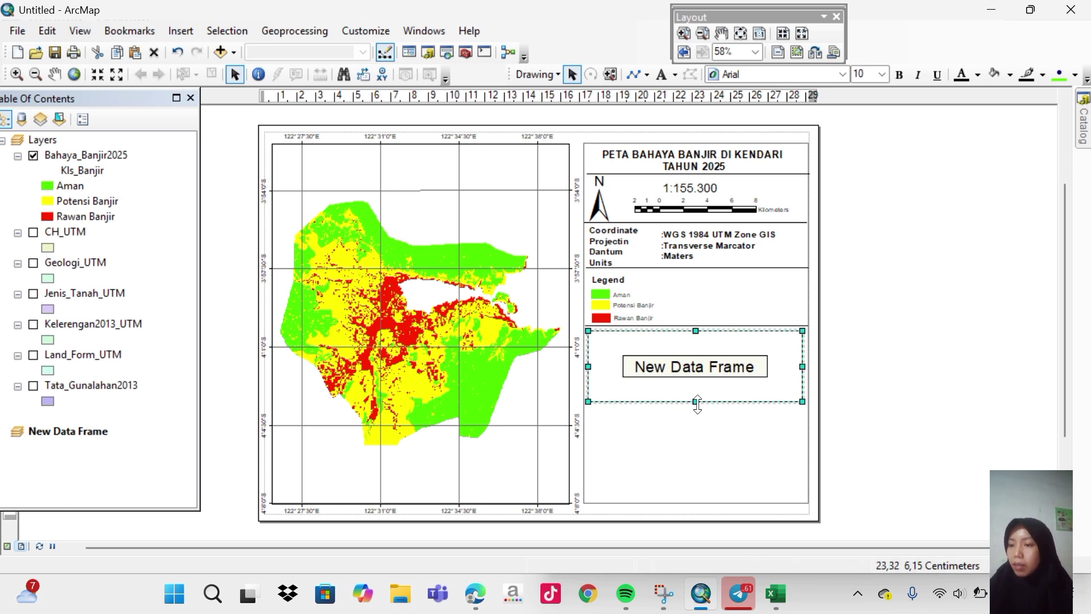
pyautogui.moveTo(696, 404); pyautogui.dragTo(693, 389)
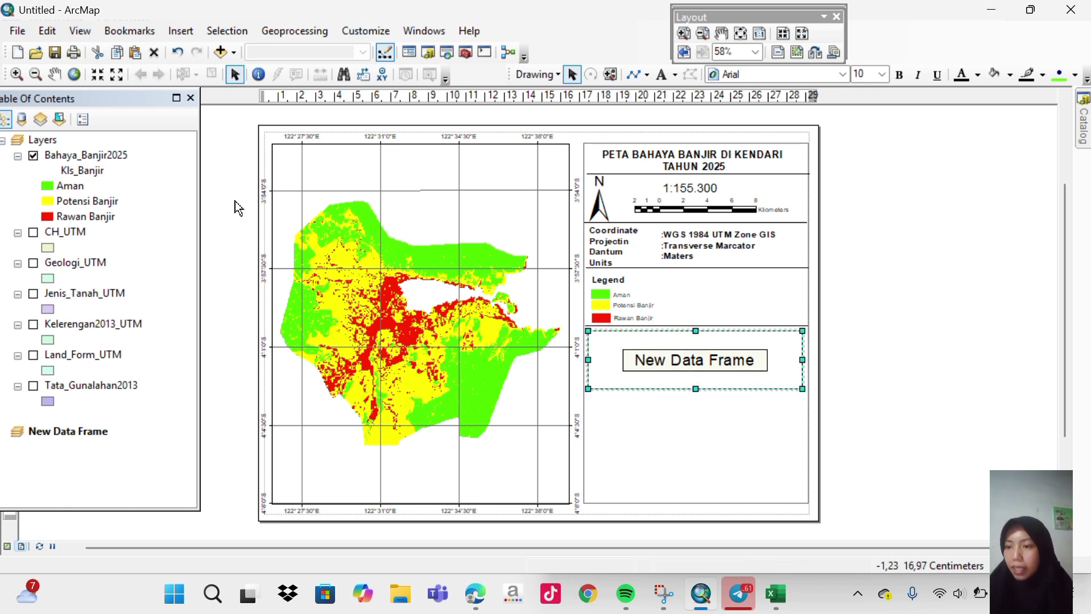
# Add the BATAS KABUPATEN KOTA DESEMBER 2019 DUKCAPIL shapefile to the new data frame.
pyautogui.click(17, 36)
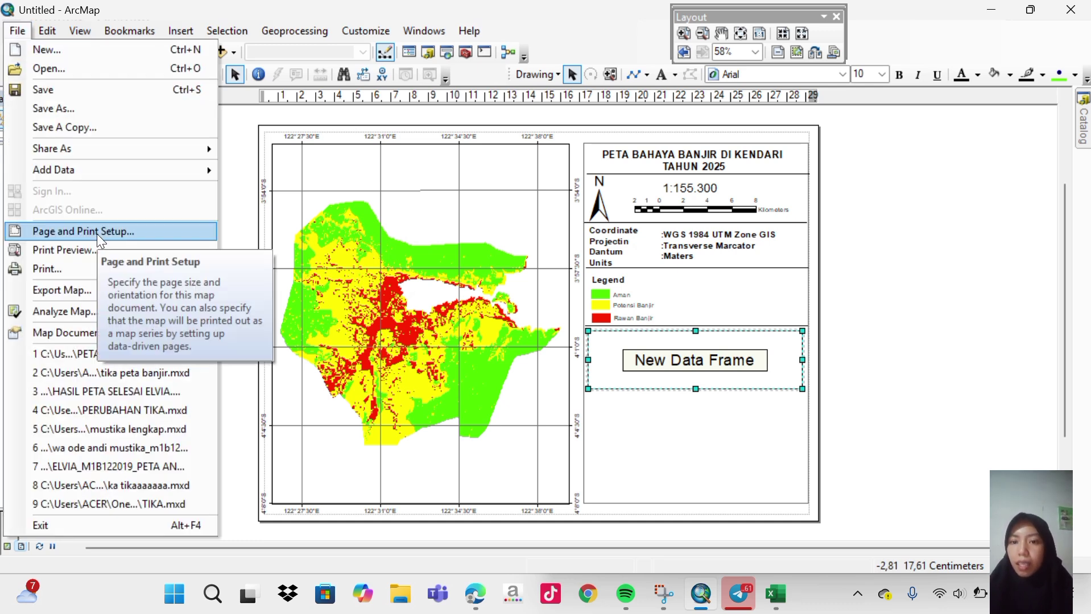
pyautogui.moveTo(82, 171)
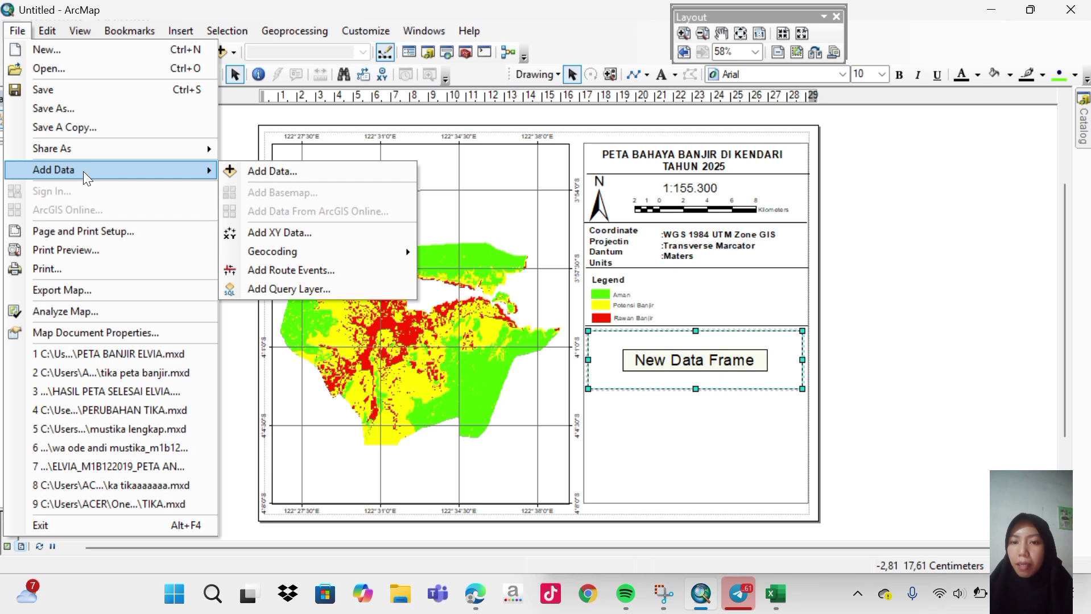
pyautogui.click(257, 170)
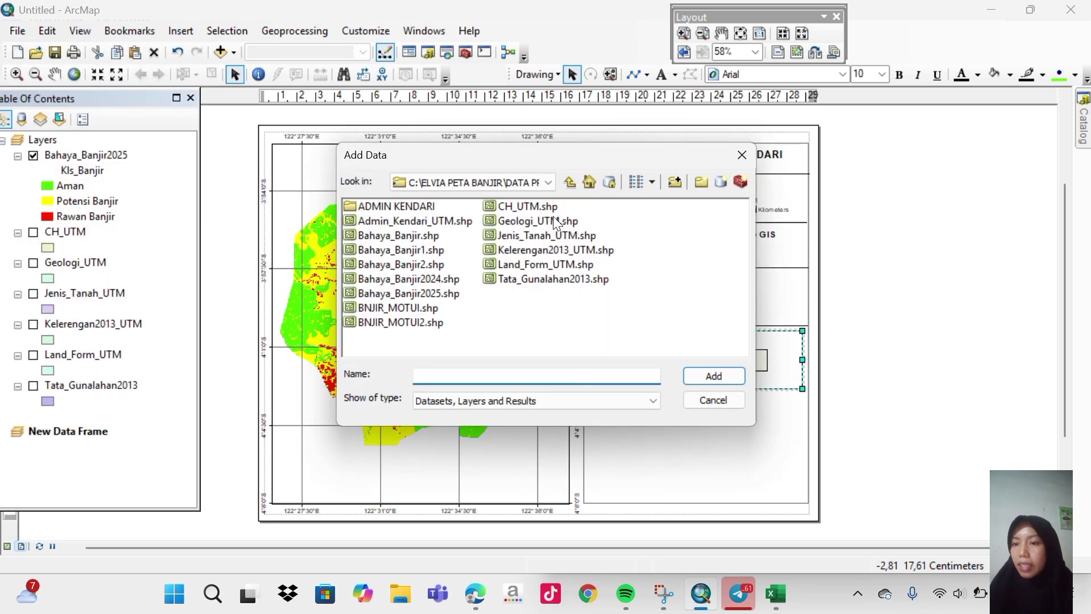
pyautogui.click(549, 183)
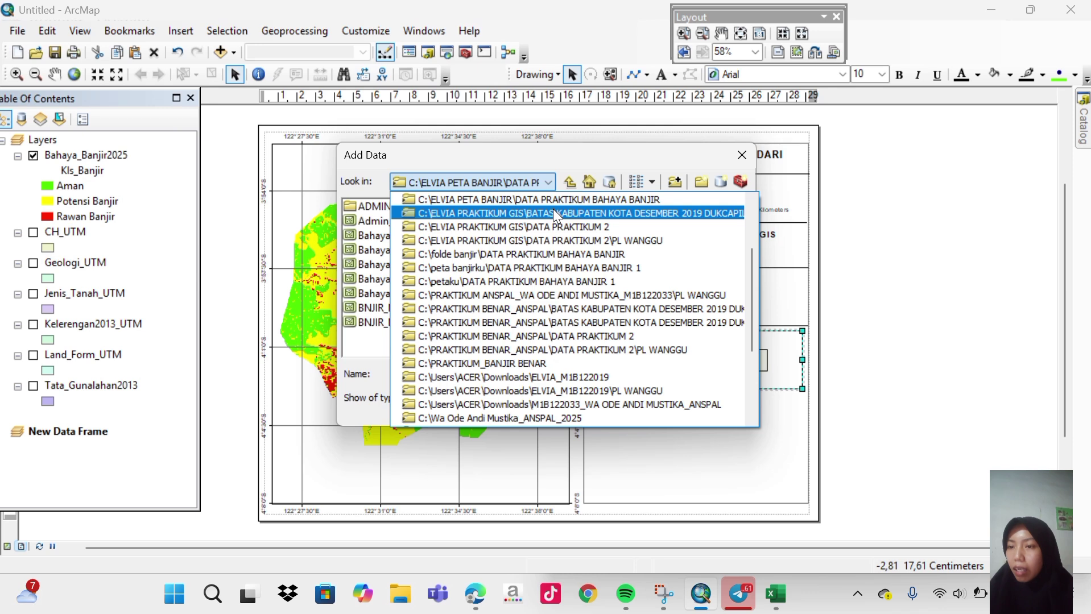
pyautogui.click(553, 210)
pyautogui.click(553, 208)
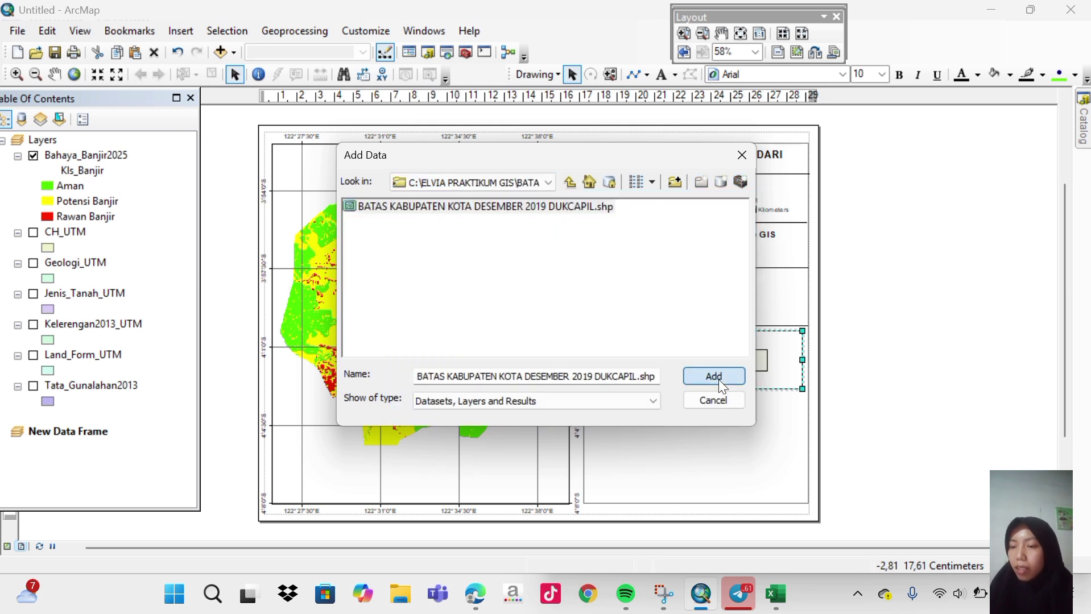
pyautogui.click(715, 377)
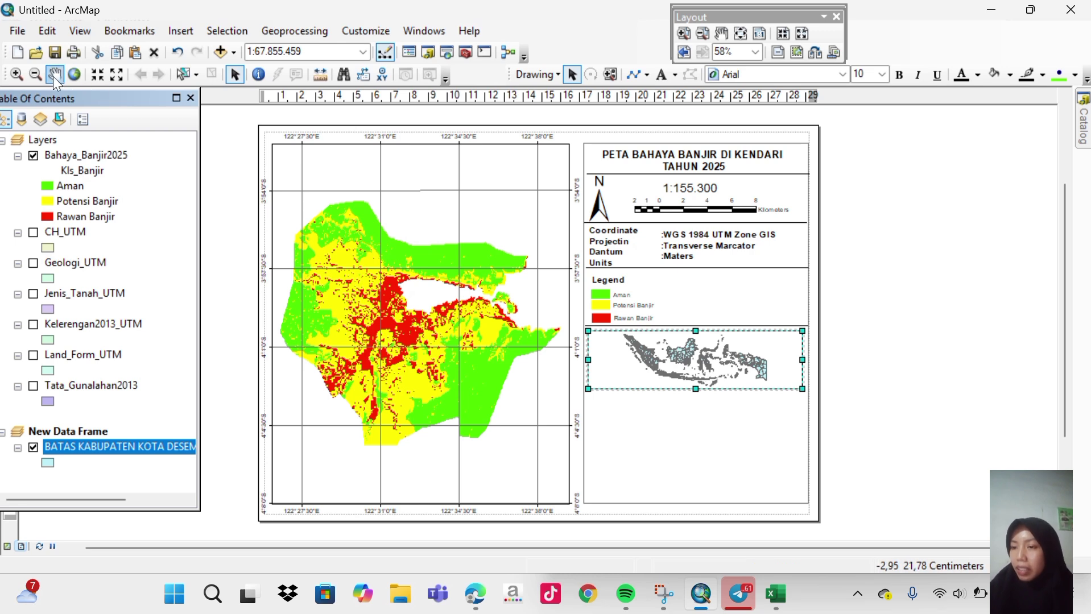
# Zoom the inset map in seven steps with Fixed Zoom In.
pyautogui.click(100, 76)
pyautogui.click(100, 76)
pyautogui.click(100, 75)
pyautogui.click(100, 75)
pyautogui.click(99, 75)
pyautogui.click(99, 76)
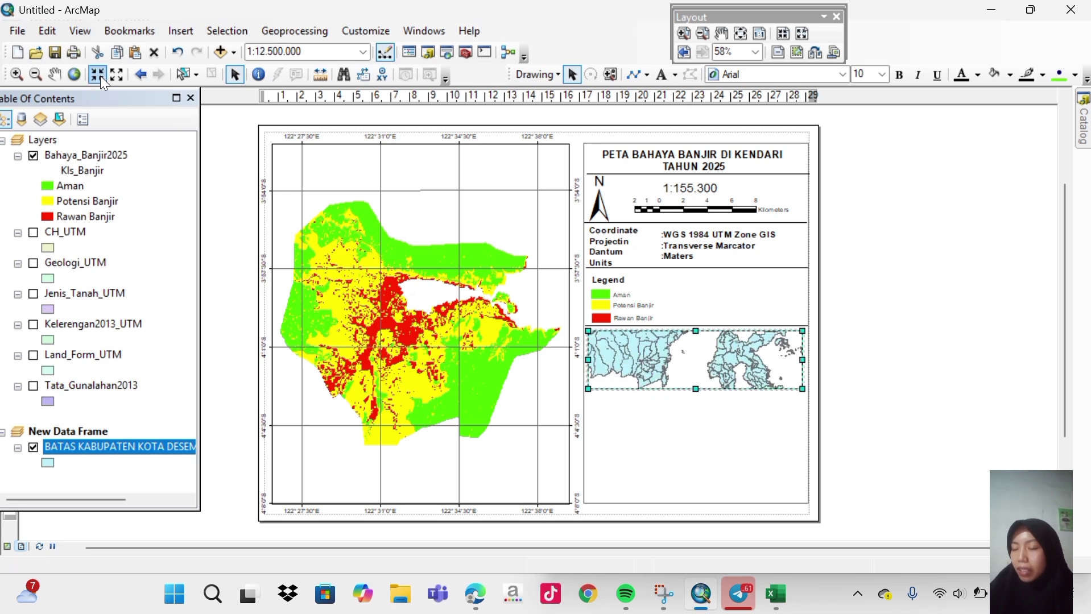
pyautogui.click(99, 75)
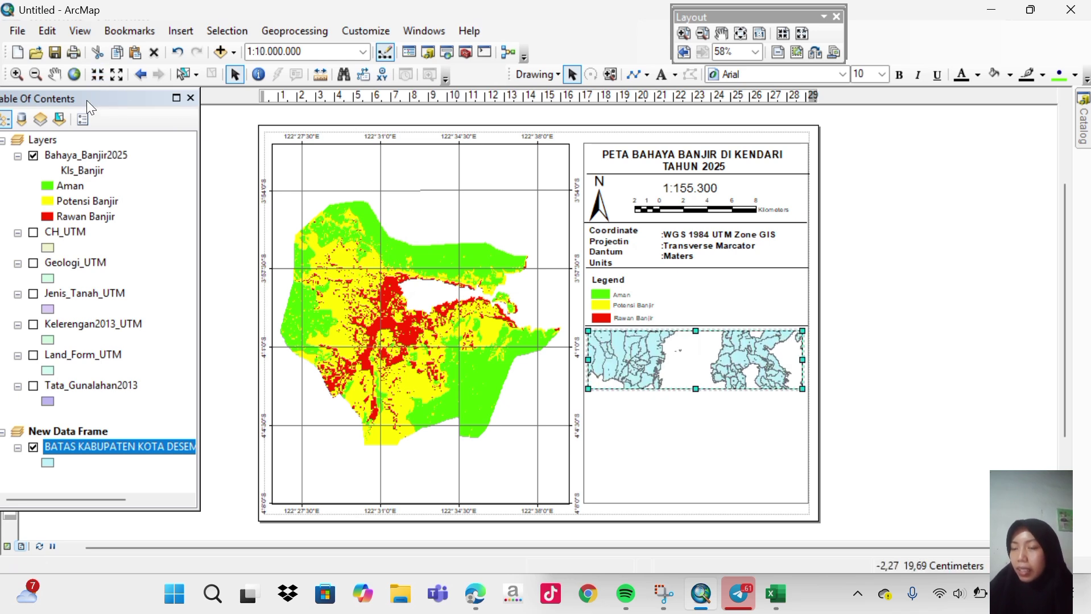
# Pan and zoom back out to frame the central island's district boundaries at 1:12.500.000.
pyautogui.click(58, 82)
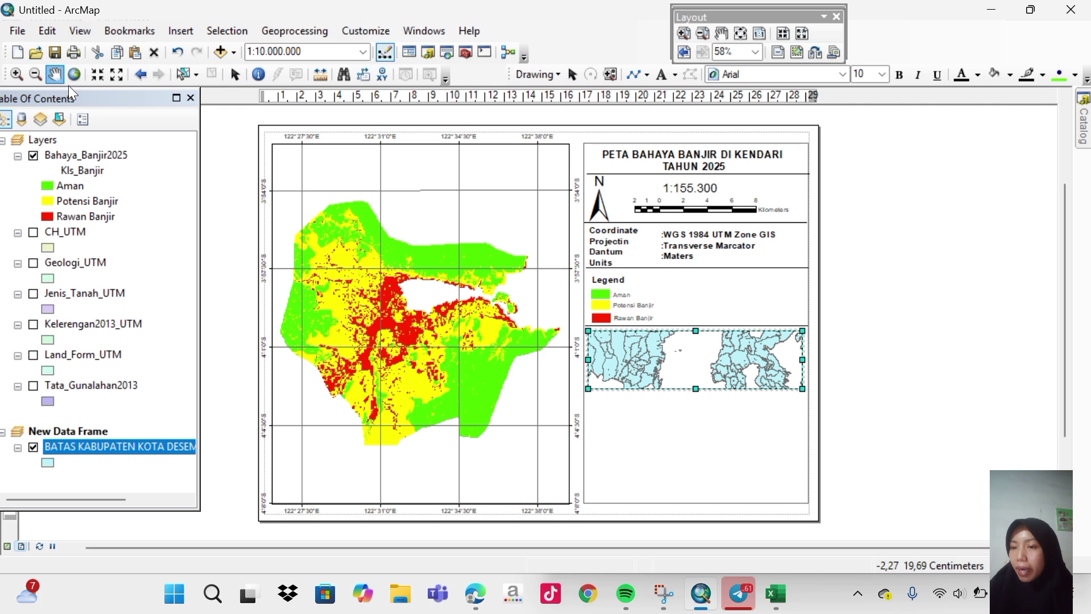
pyautogui.moveTo(712, 352)
pyautogui.mouseDown()
pyautogui.moveTo(680, 352)
pyautogui.moveTo(683, 362)
pyautogui.moveTo(677, 348)
pyautogui.moveTo(692, 346)
pyautogui.moveTo(694, 365)
pyautogui.mouseUp()
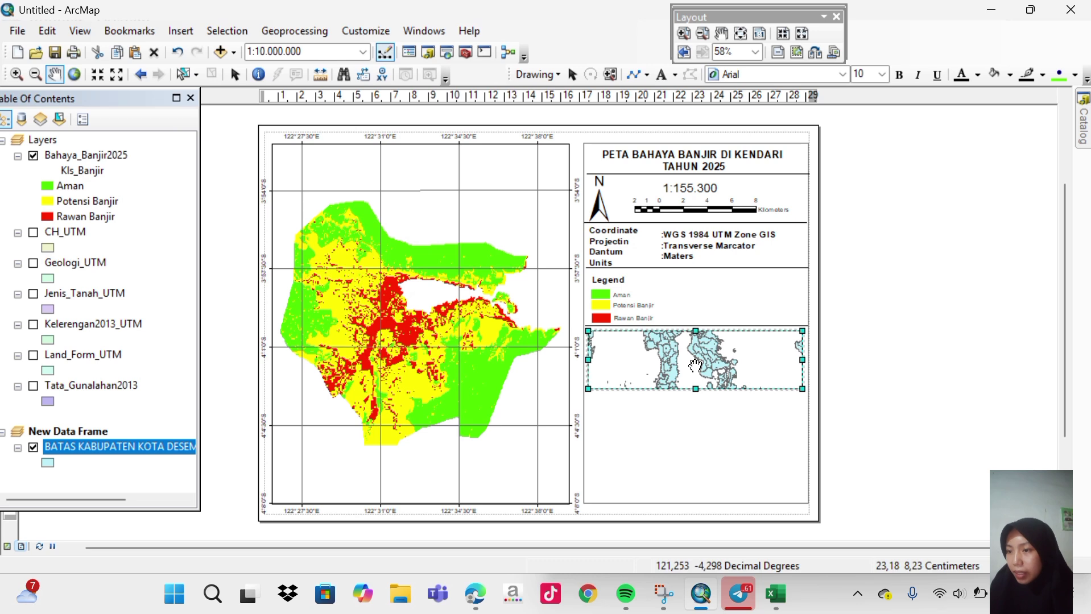
pyautogui.click(116, 74)
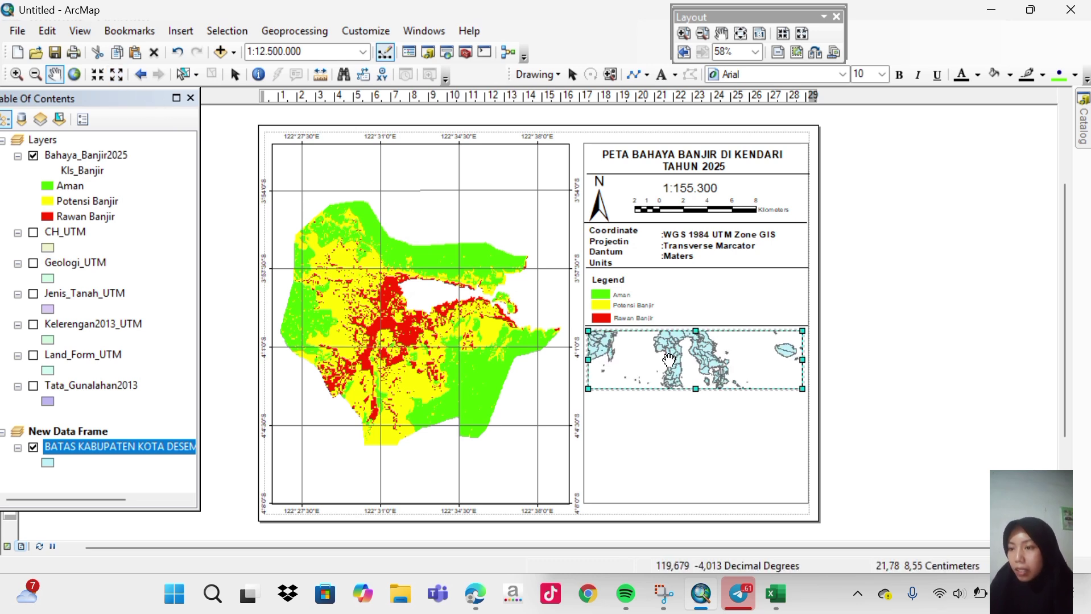
pyautogui.moveTo(668, 360); pyautogui.dragTo(698, 367)
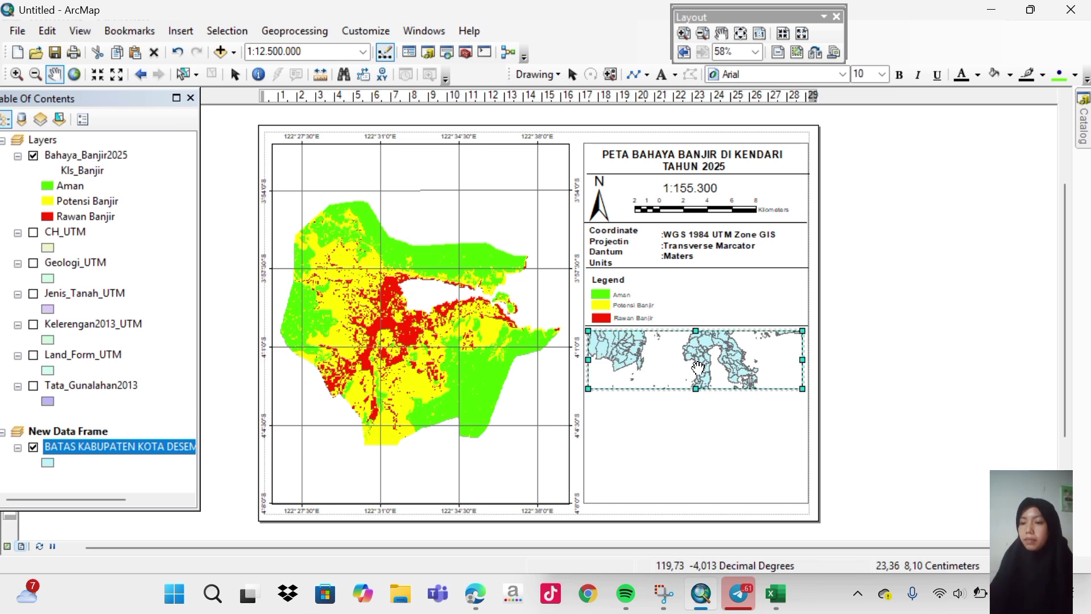
pyautogui.click(697, 368)
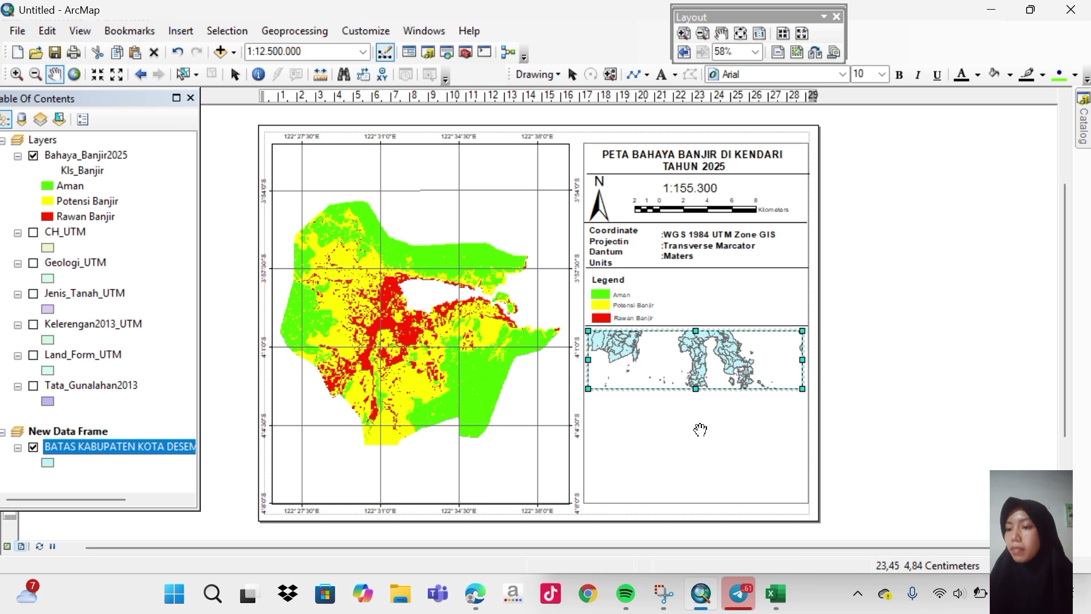
# Switch back to the Select Elements tool.
pyautogui.click(235, 74)
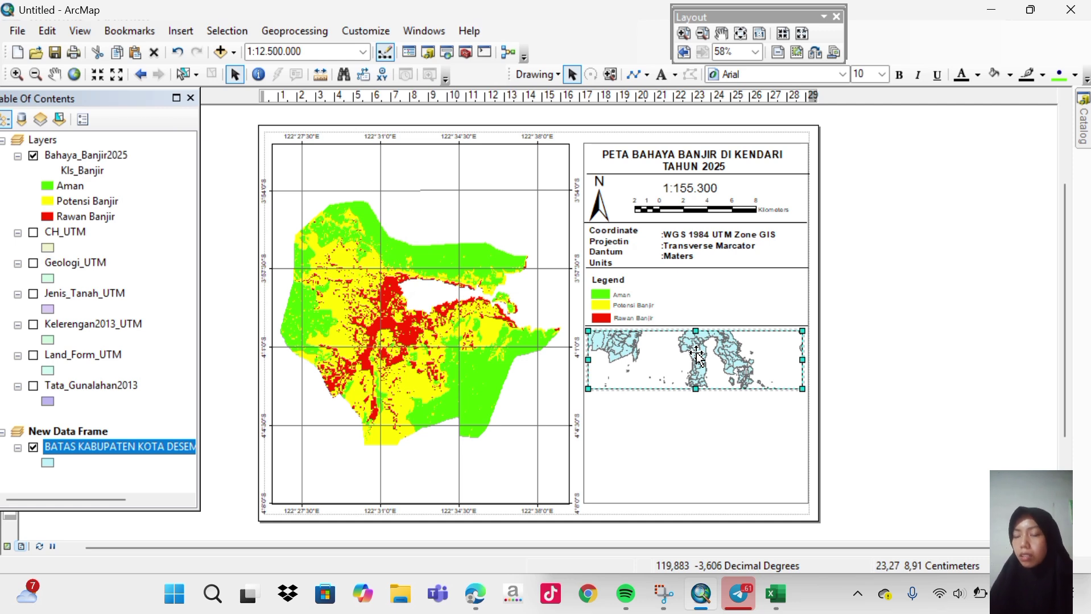
# Open the inset frame's properties and start a new Graticule grid.
pyautogui.rightClick(697, 356)
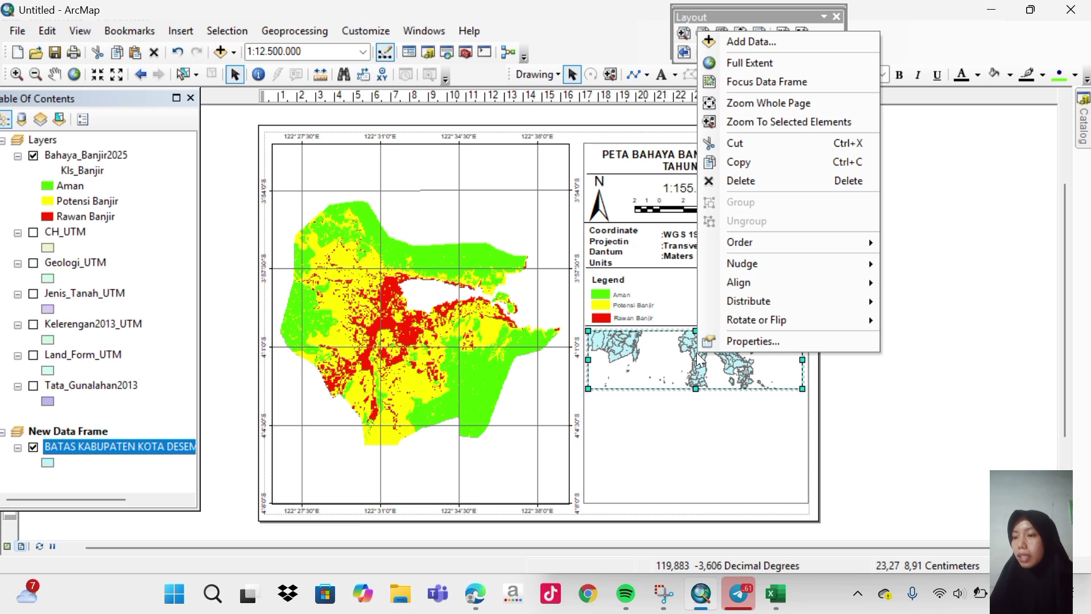
pyautogui.click(718, 342)
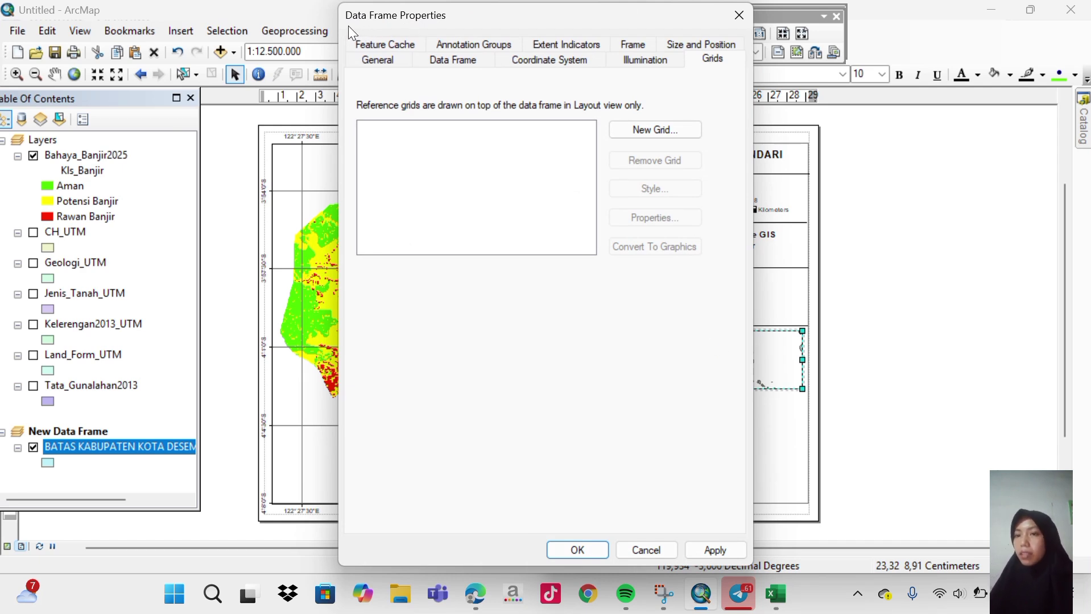
pyautogui.moveTo(347, 26); pyautogui.dragTo(169, 45)
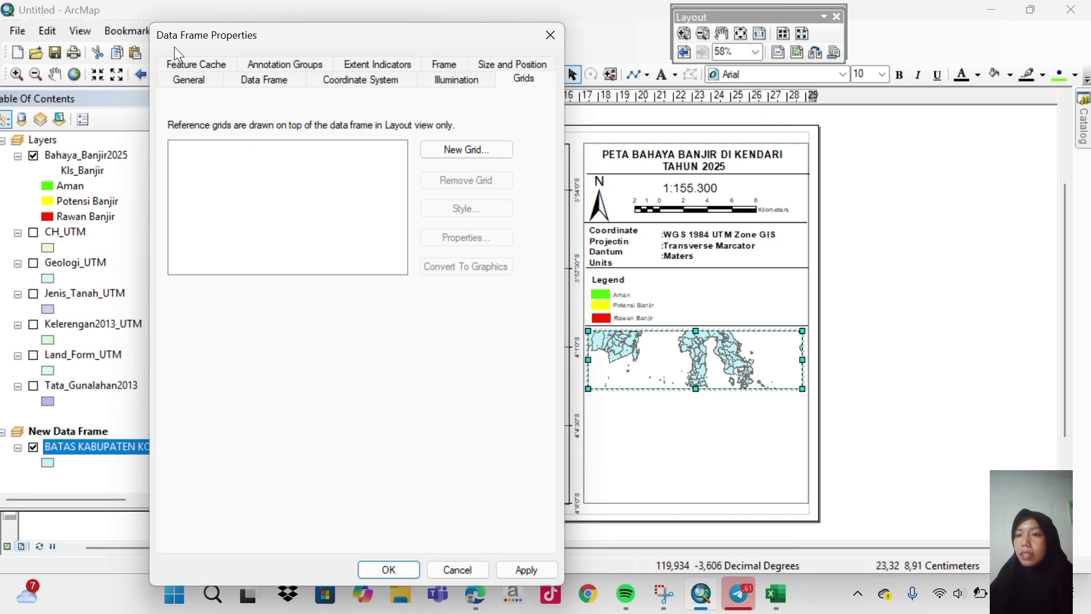
pyautogui.click(494, 150)
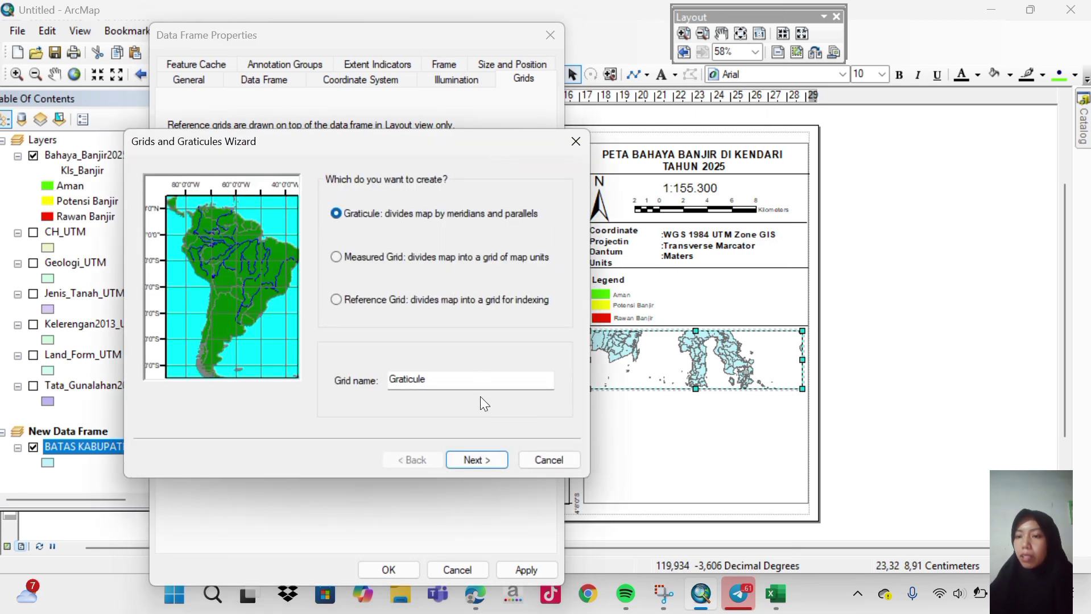
pyautogui.click(454, 37)
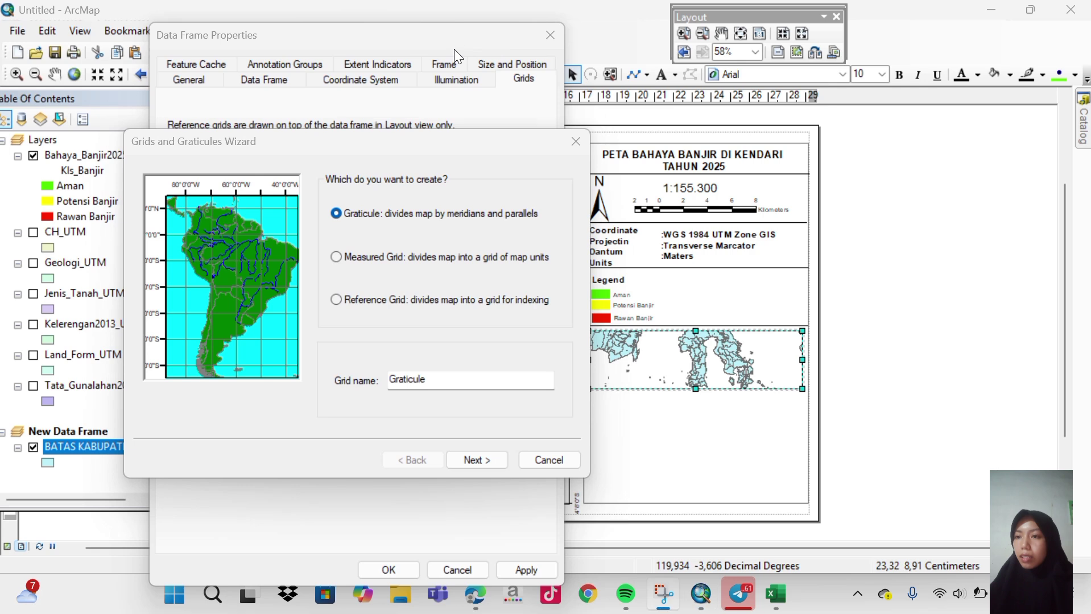
pyautogui.click(491, 460)
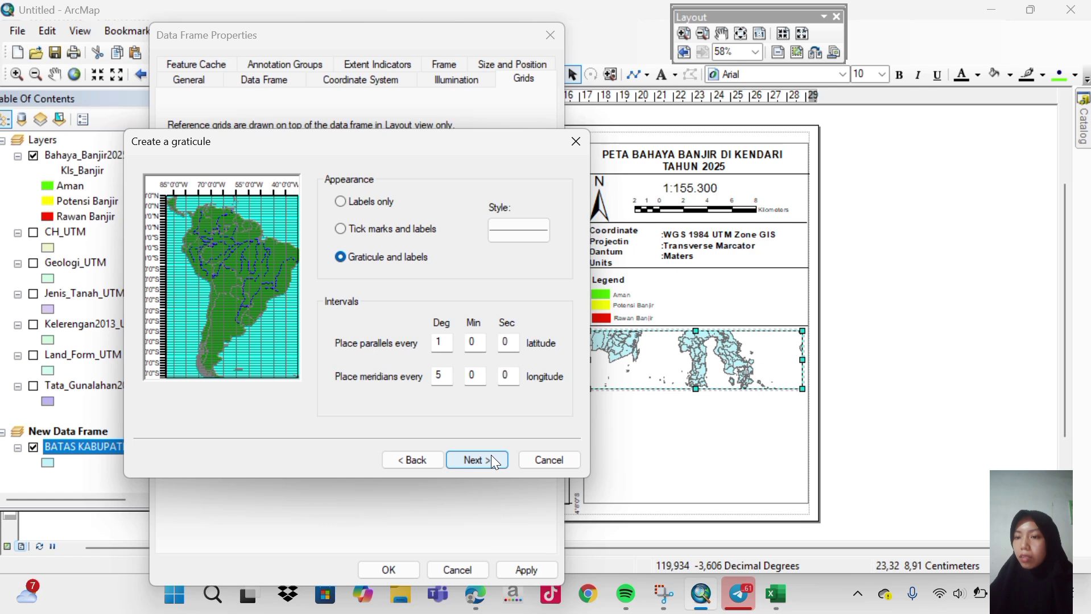
# Set the graticule interval to 5 degrees and finish the grid wizard with default axes and labels.
pyautogui.click(448, 34)
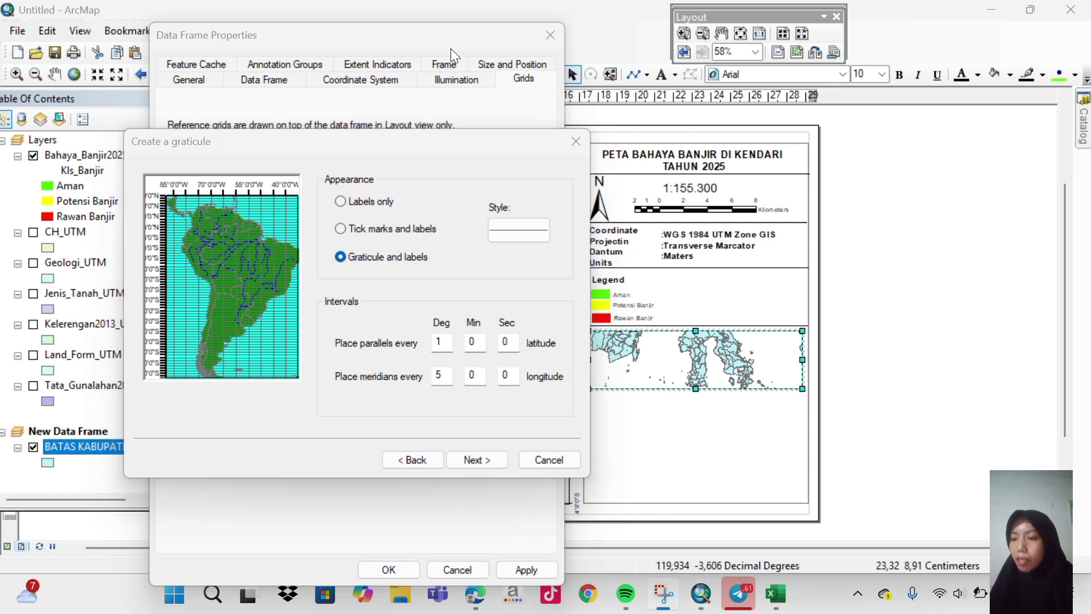
pyautogui.click(448, 342)
pyautogui.press('BackSpace')
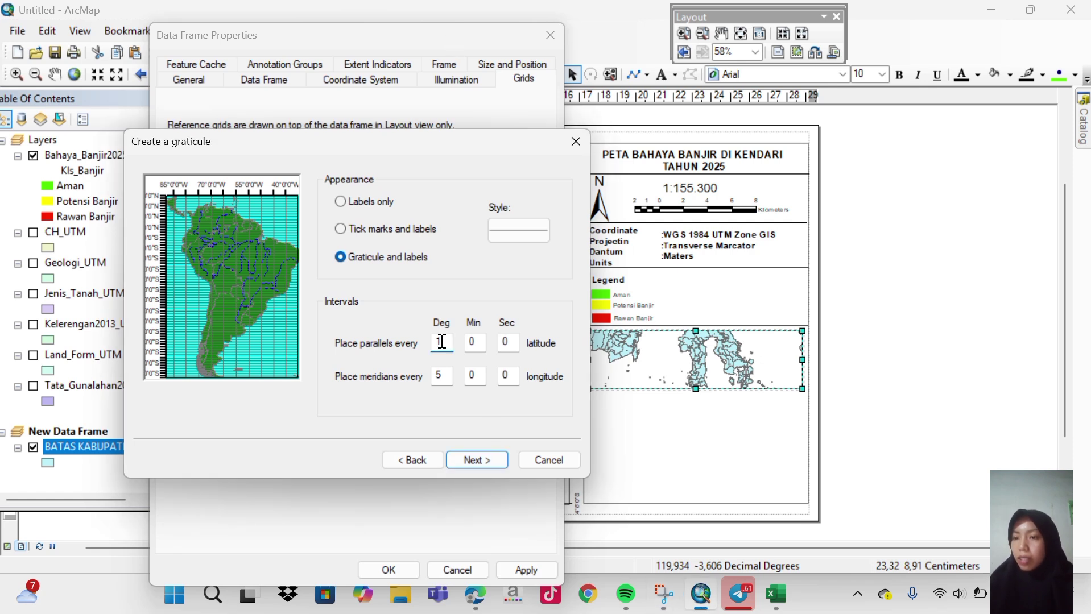
pyautogui.write('5')
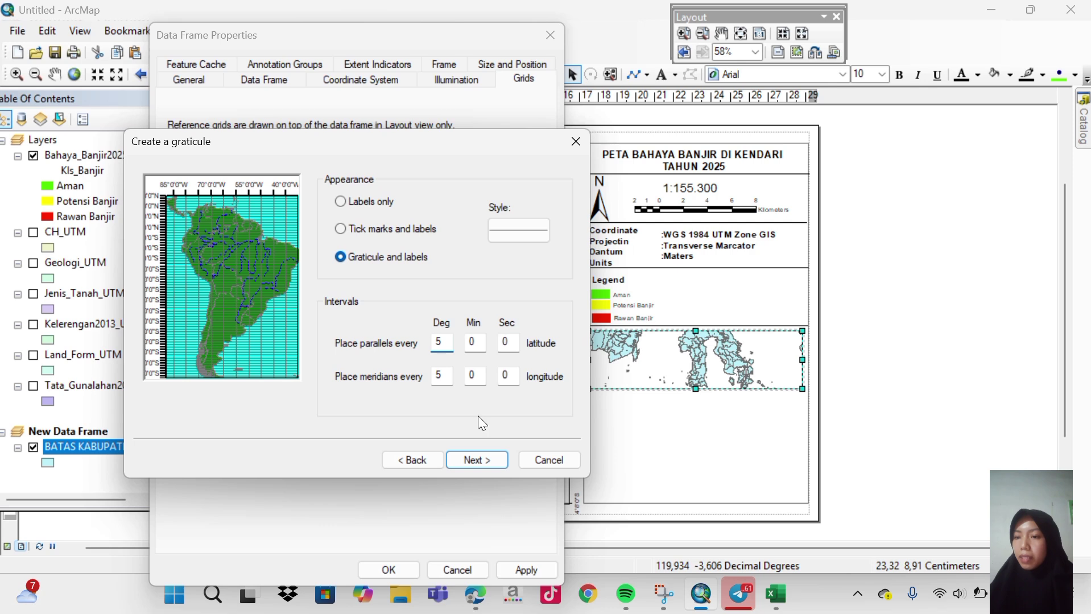
pyautogui.click(479, 462)
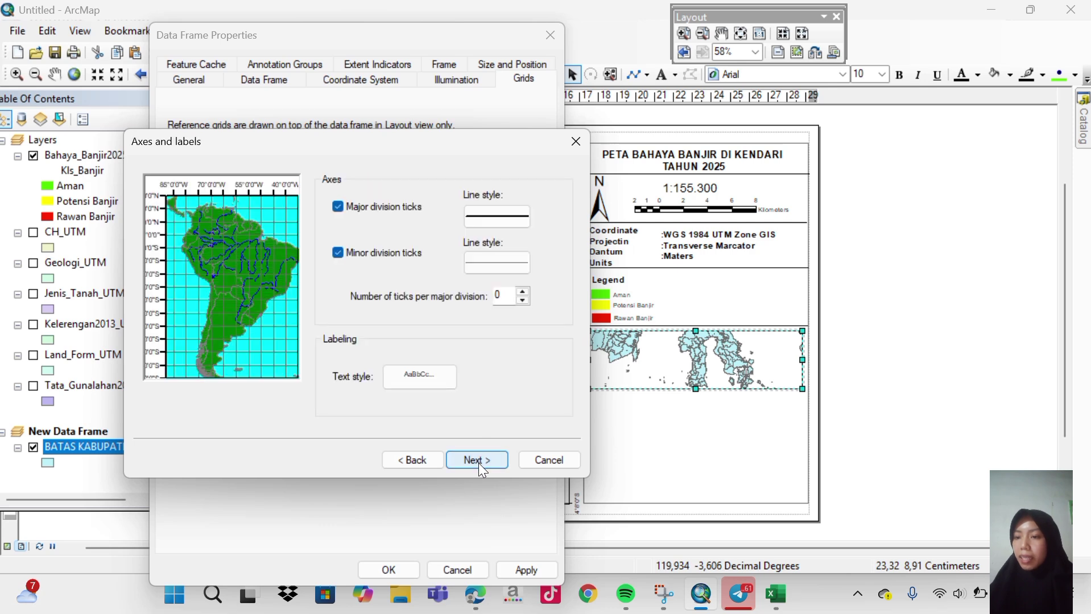
pyautogui.click(479, 461)
pyautogui.click(478, 461)
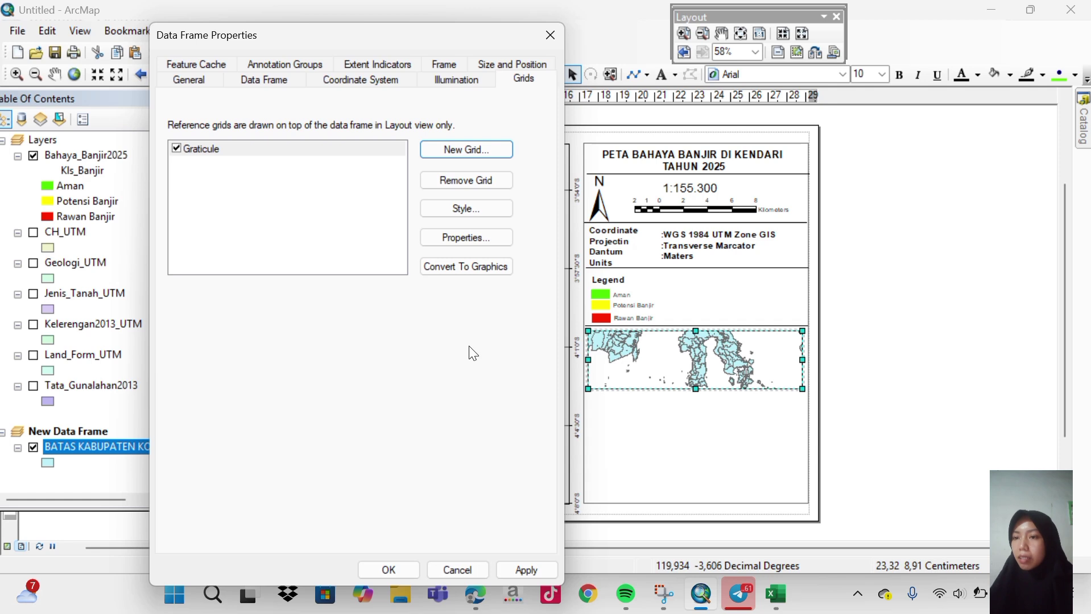
pyautogui.click(449, 66)
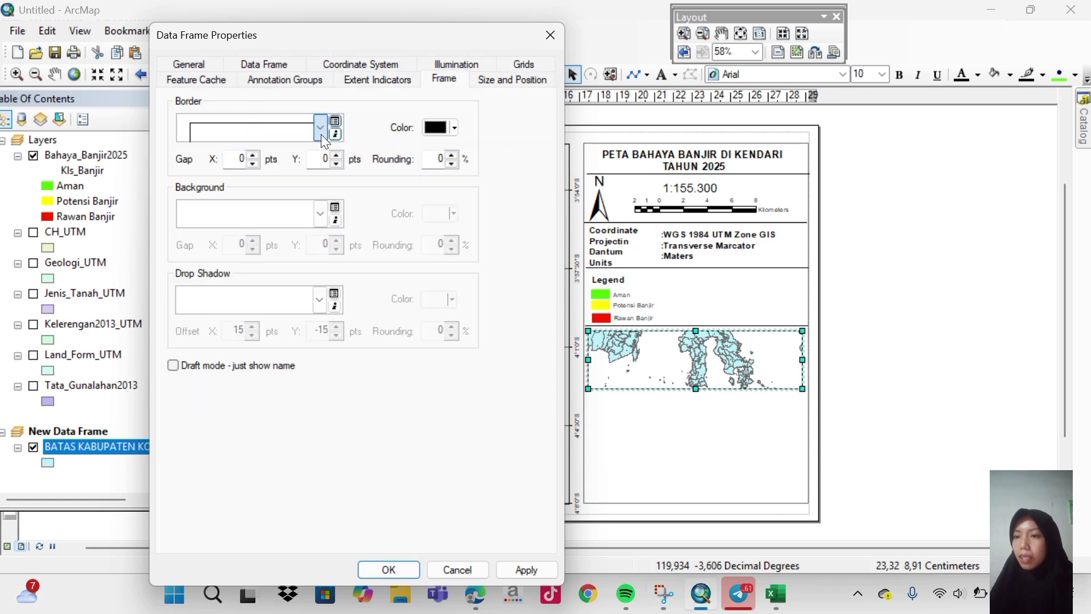
# Give the inset frame a Cretean Blue background, keeping the border unchanged, and apply it.
pyautogui.click(322, 136)
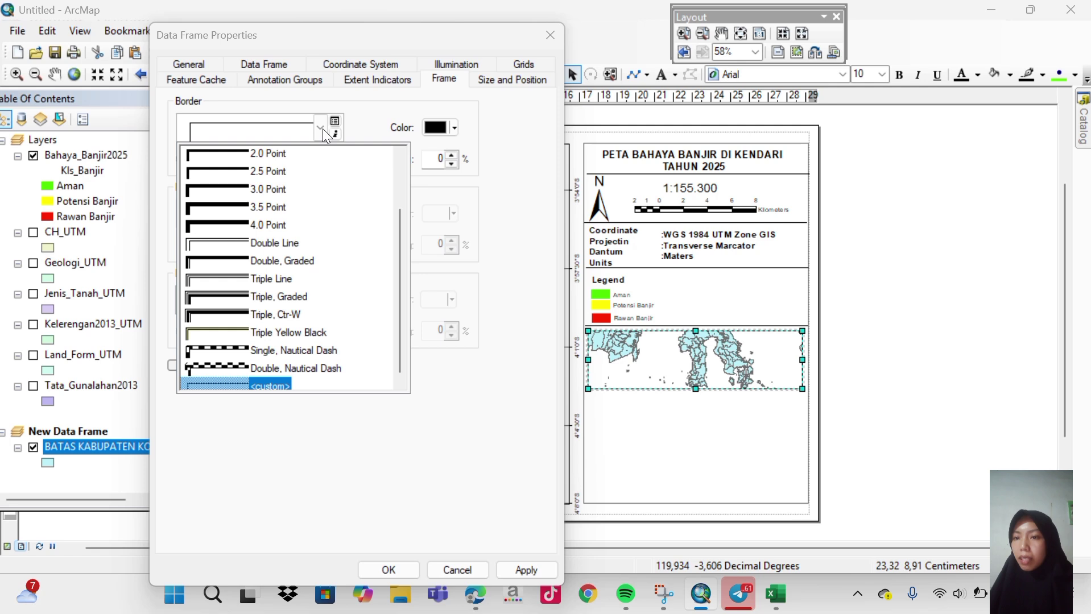
pyautogui.click(322, 129)
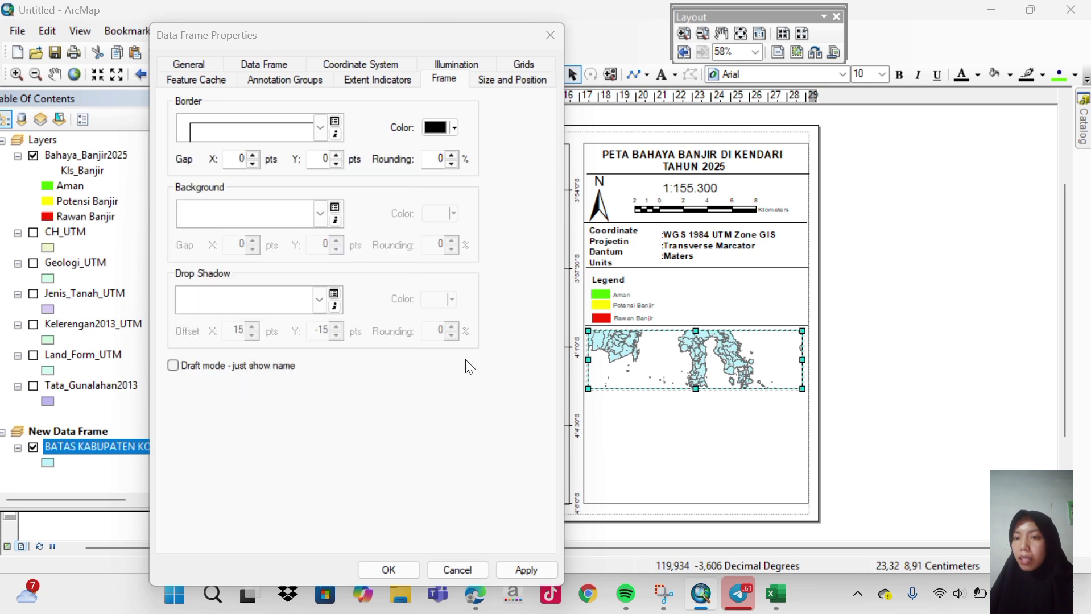
pyautogui.click(318, 215)
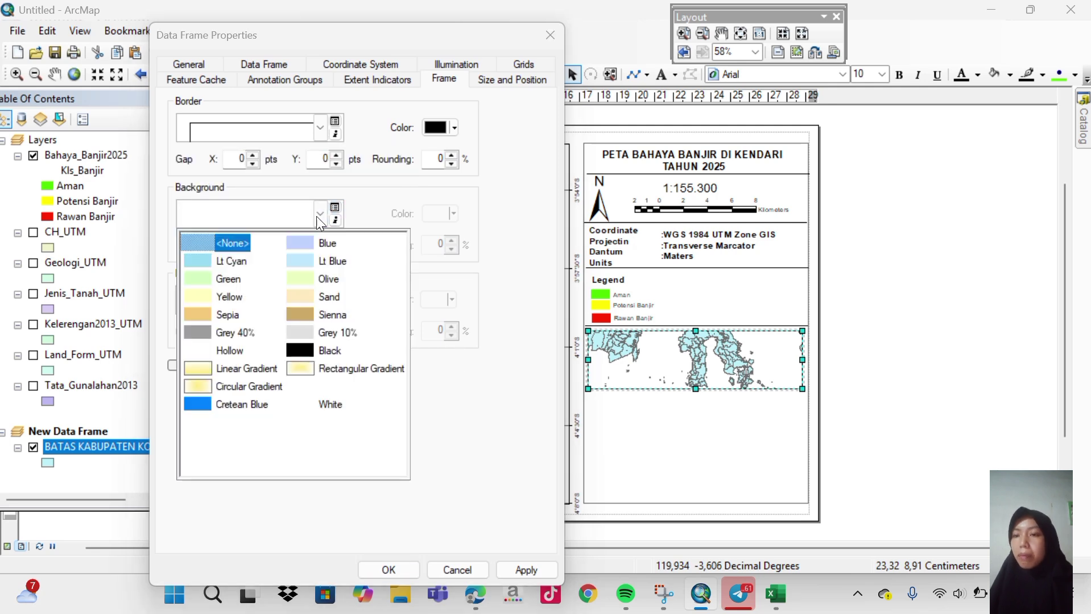
pyautogui.click(242, 405)
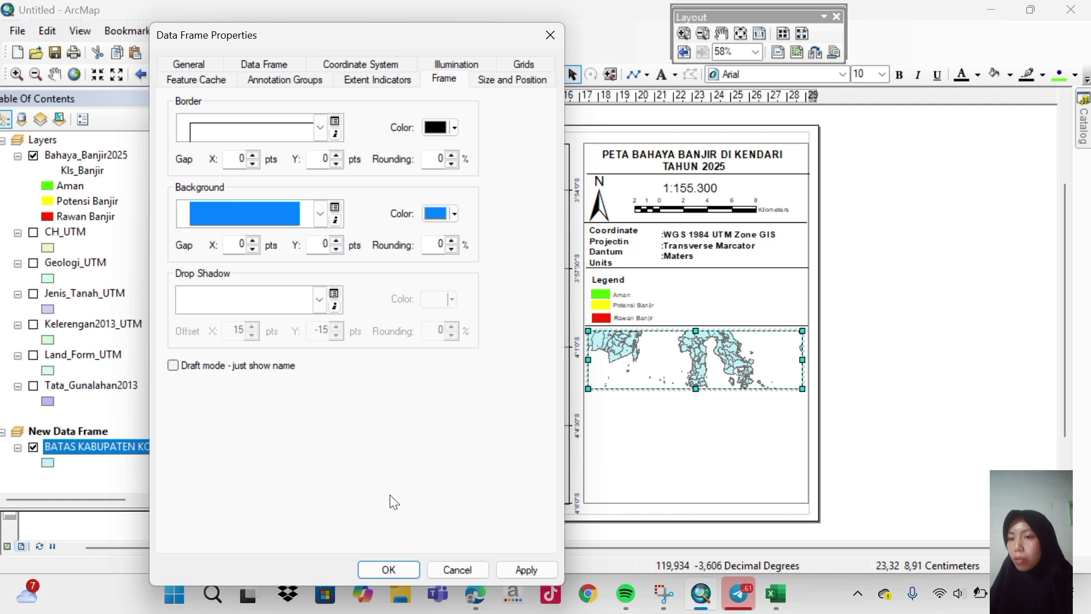
pyautogui.click(538, 572)
pyautogui.click(399, 567)
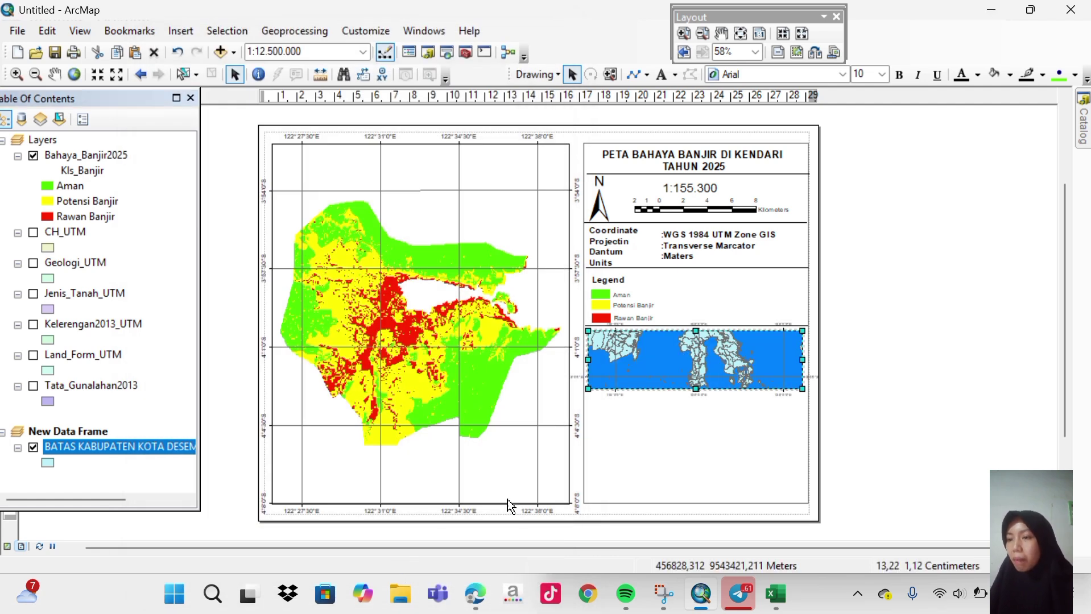
# Change the inset graticule intervals to 2 degrees on both X and Y axes and apply.
pyautogui.rightClick(647, 371)
pyautogui.click(677, 358)
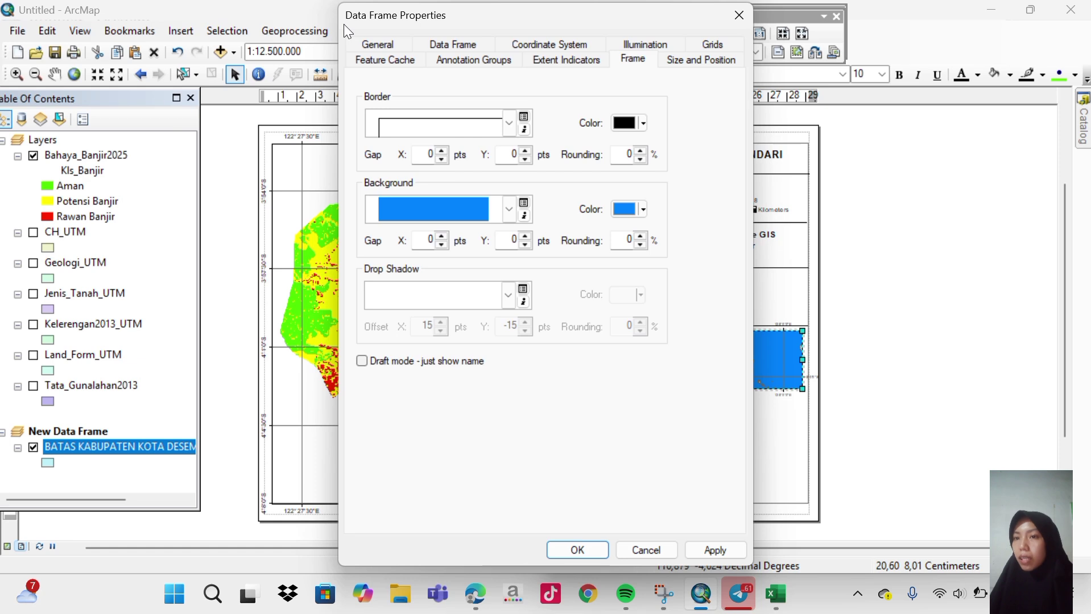
pyautogui.moveTo(343, 24); pyautogui.dragTo(181, 53)
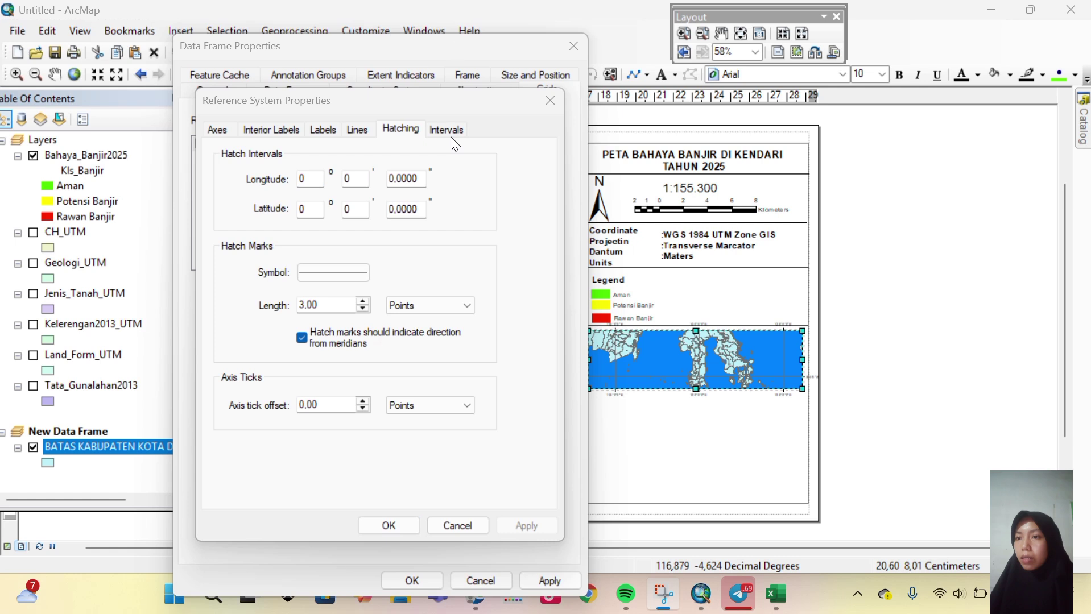
pyautogui.click(447, 130)
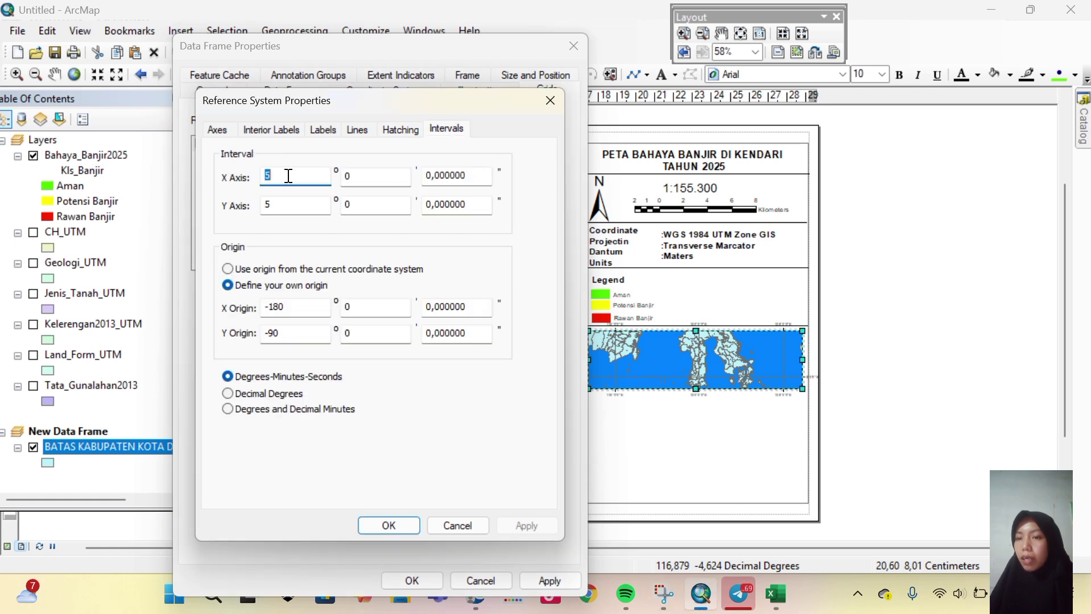
pyautogui.press('BackSpace')
pyautogui.write('2')
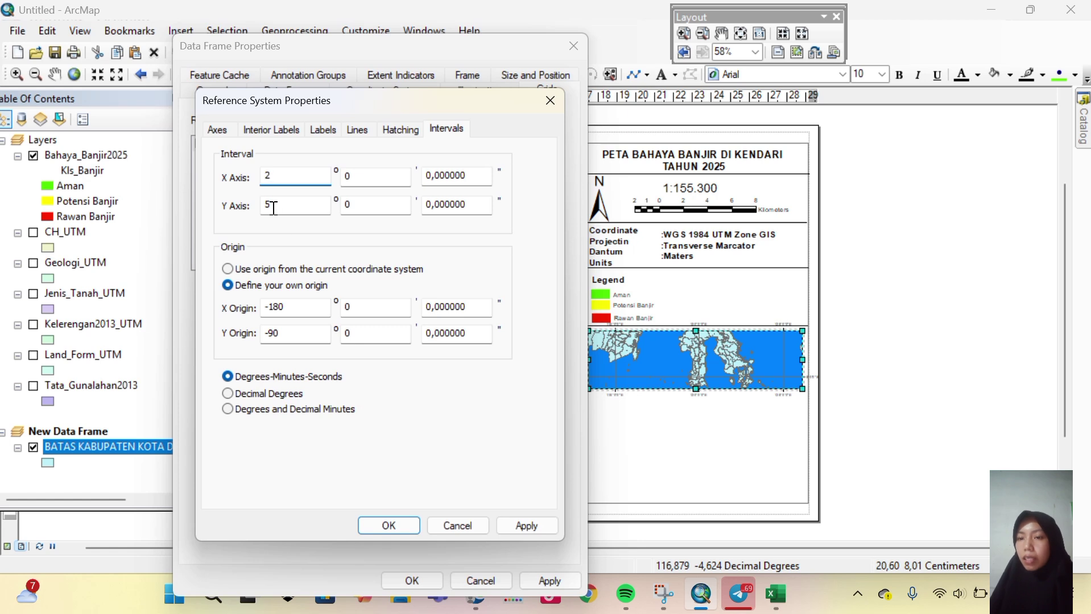
pyautogui.doubleClick(274, 208)
pyautogui.press('BackSpace')
pyautogui.write('2')
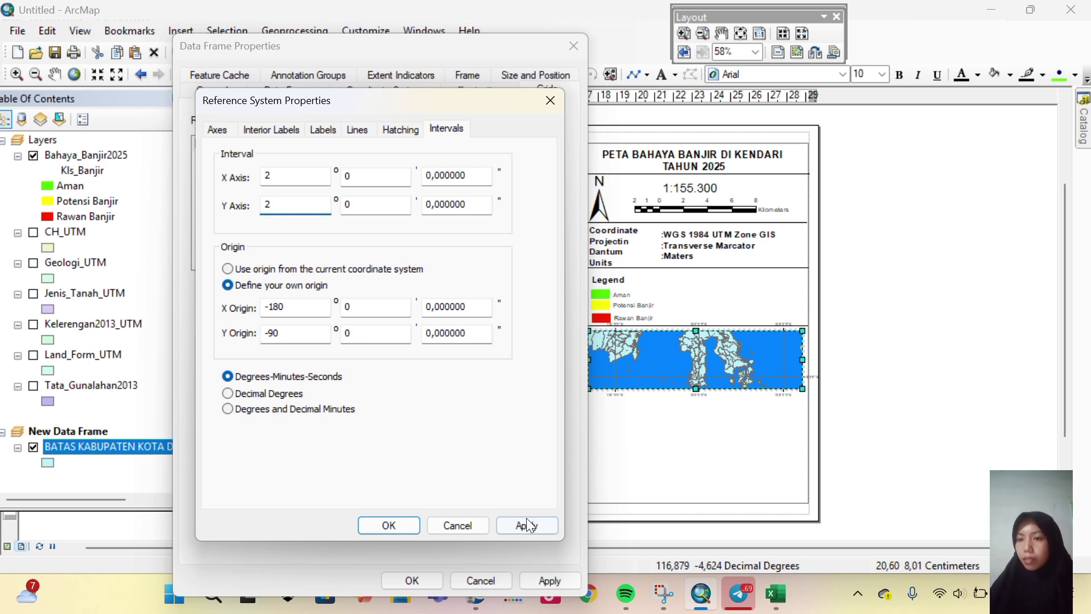
pyautogui.click(399, 522)
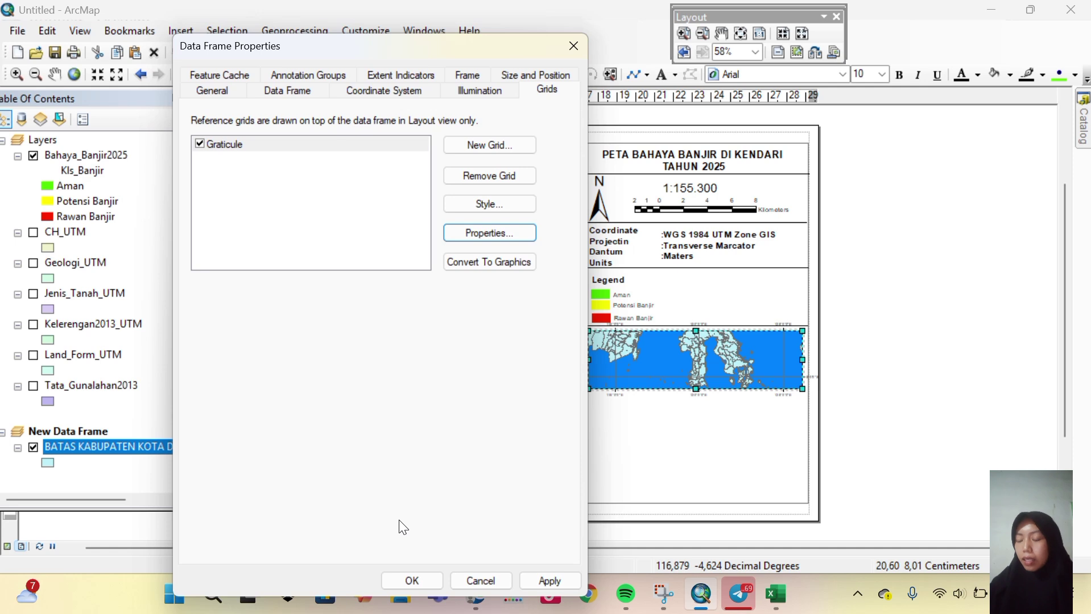
pyautogui.click(534, 581)
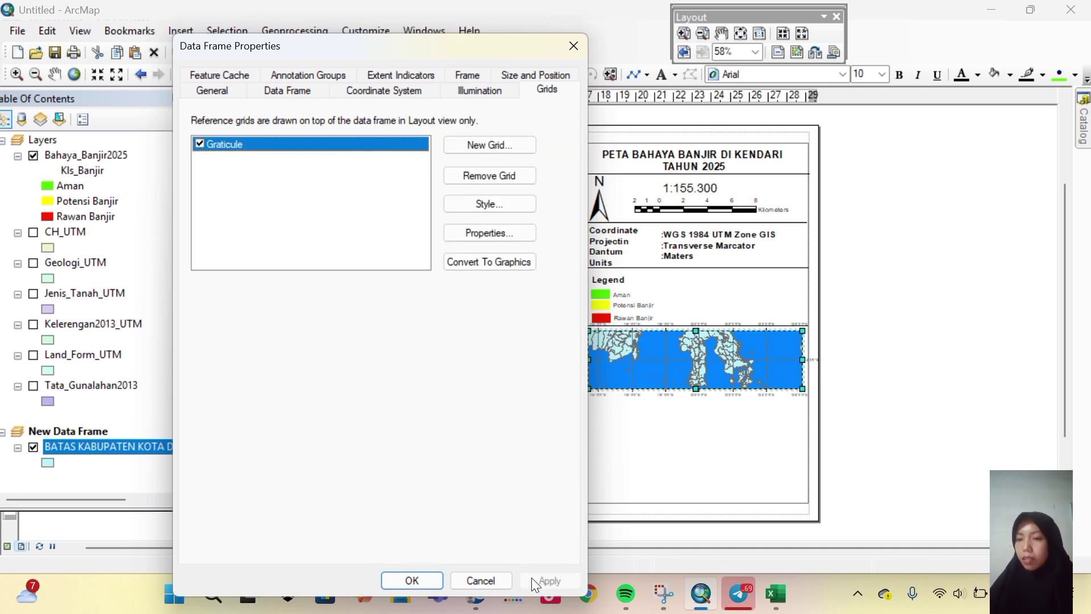
pyautogui.click(418, 582)
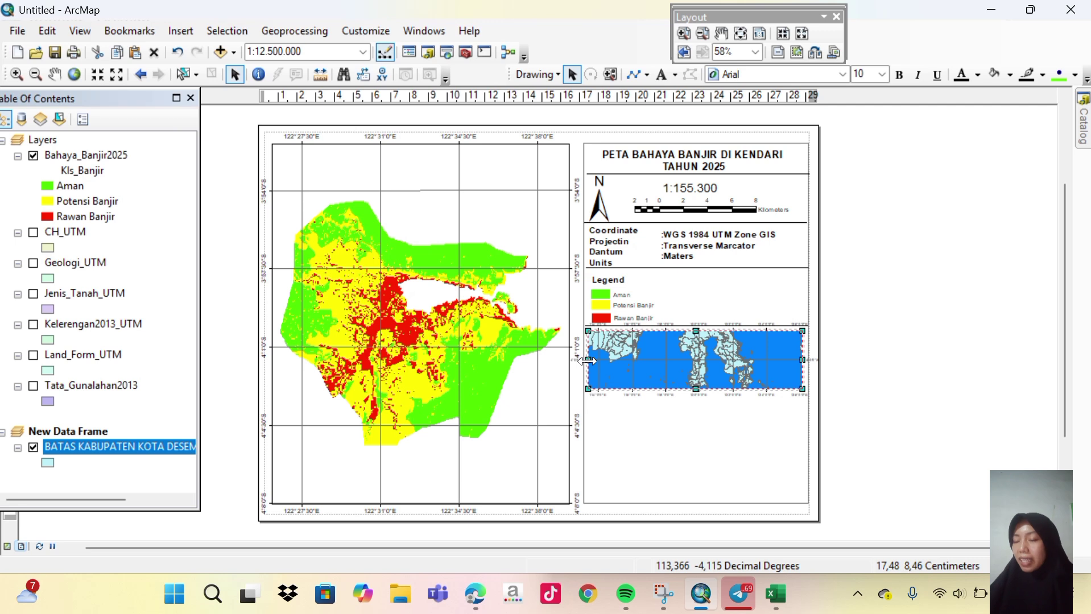
# Pull the inset frame's left and right edges inward and shift its top and bottom edges down.
pyautogui.moveTo(587, 360); pyautogui.dragTo(592, 360)
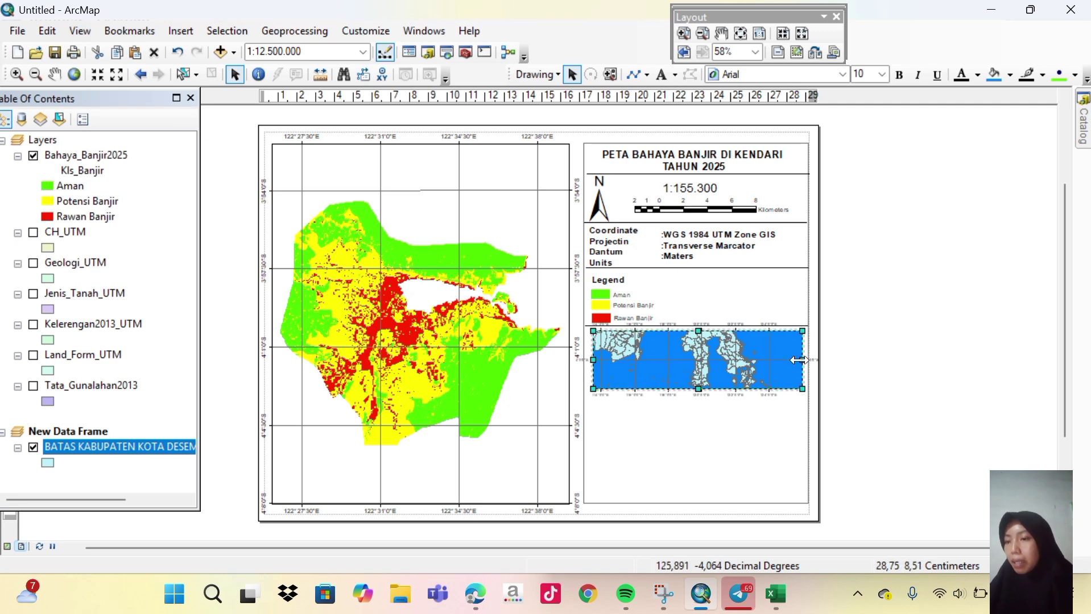
pyautogui.moveTo(796, 359); pyautogui.dragTo(791, 360)
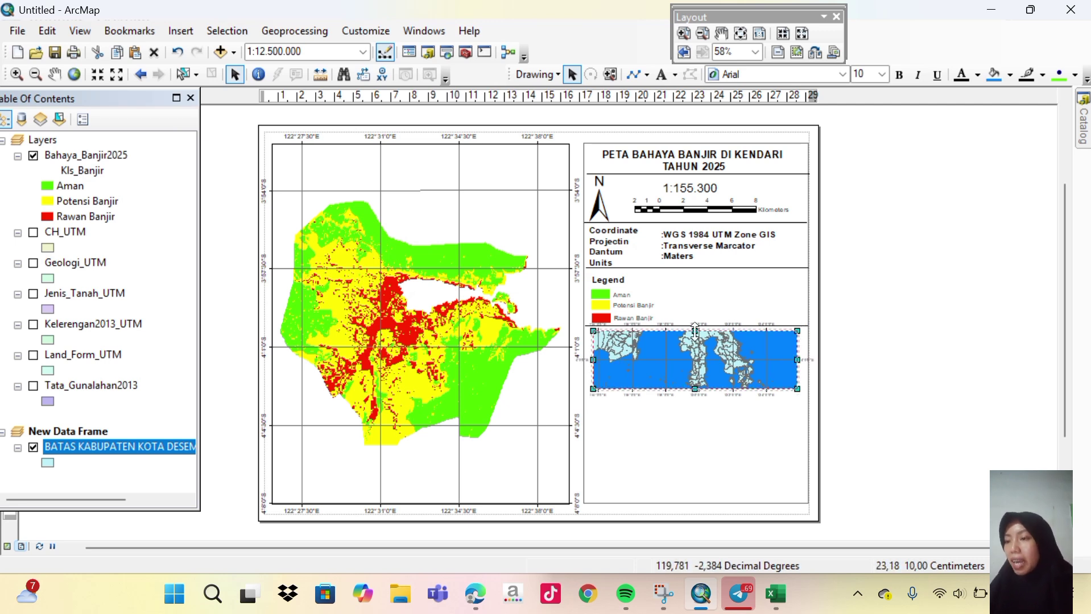
pyautogui.moveTo(695, 331); pyautogui.dragTo(695, 337)
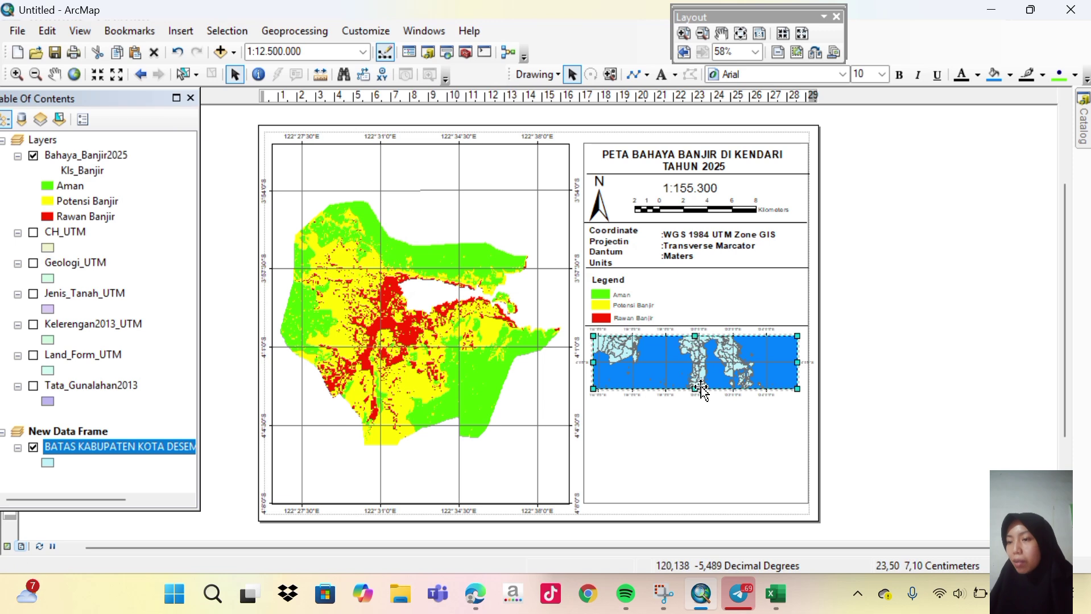
pyautogui.moveTo(696, 389); pyautogui.dragTo(696, 392)
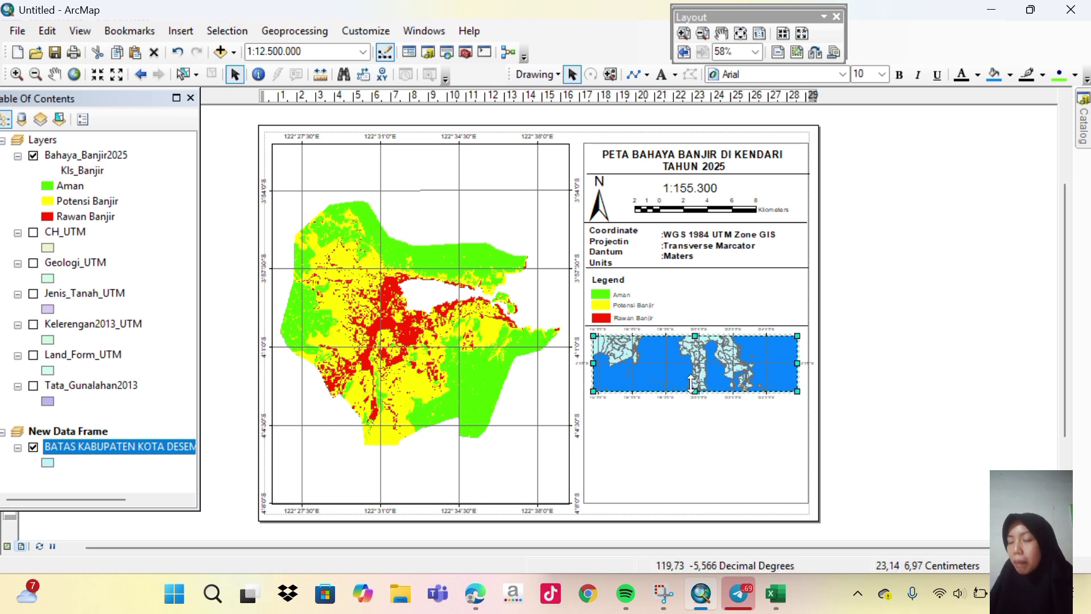
# Add an extent indicator for the Layers data frame to the inset map.
pyautogui.rightClick(681, 375)
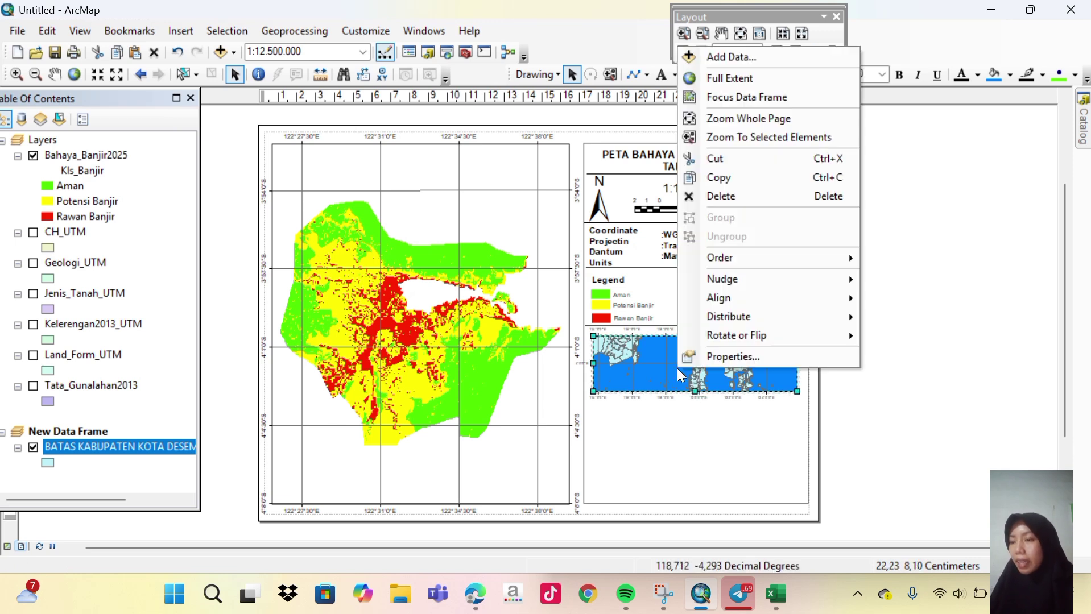
pyautogui.click(721, 363)
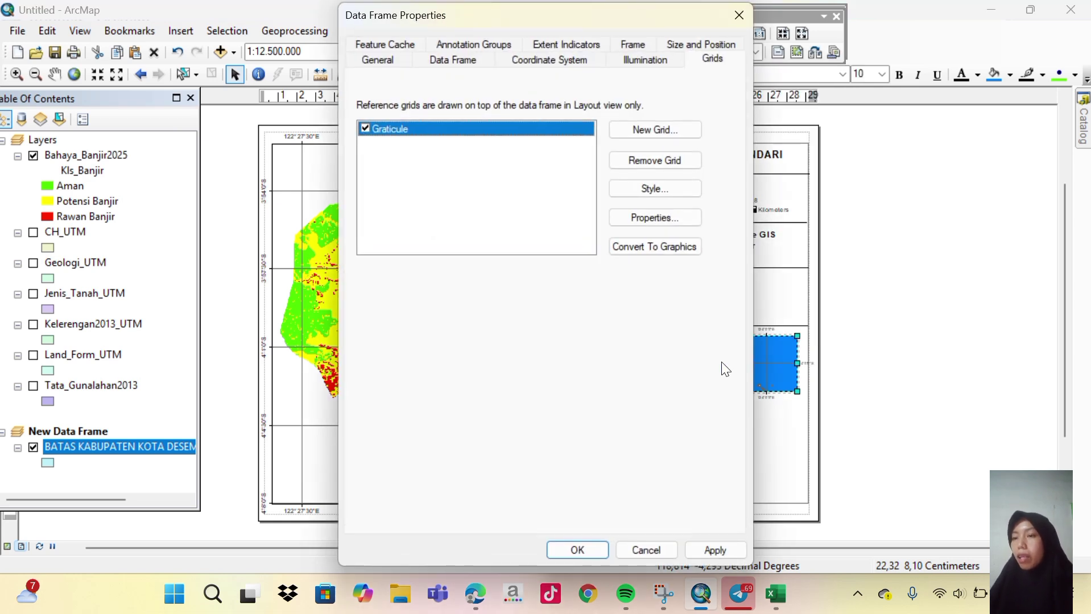
pyautogui.click(655, 221)
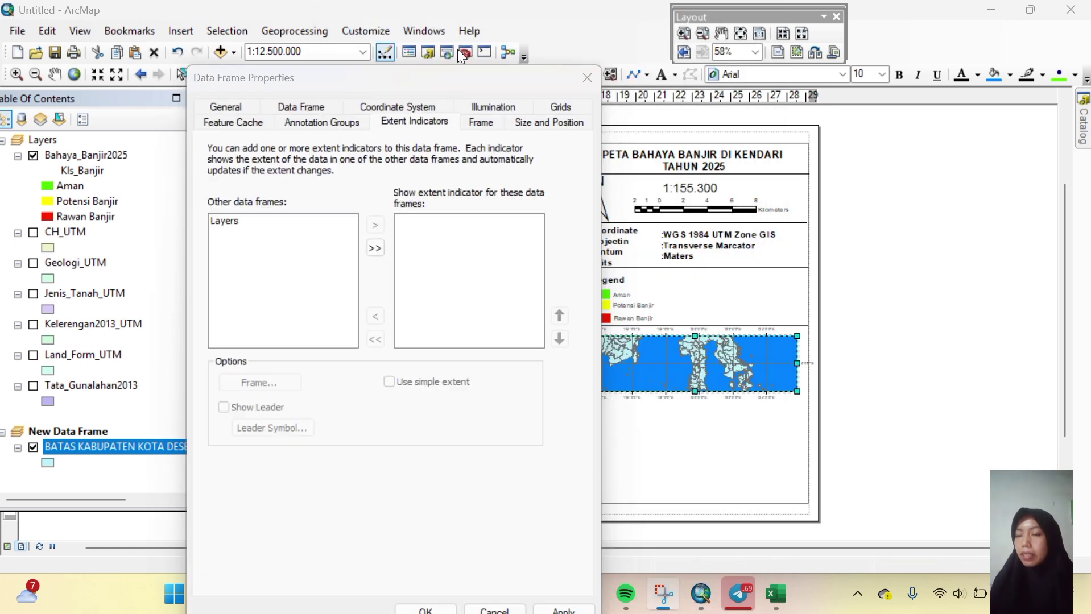
pyautogui.click(241, 219)
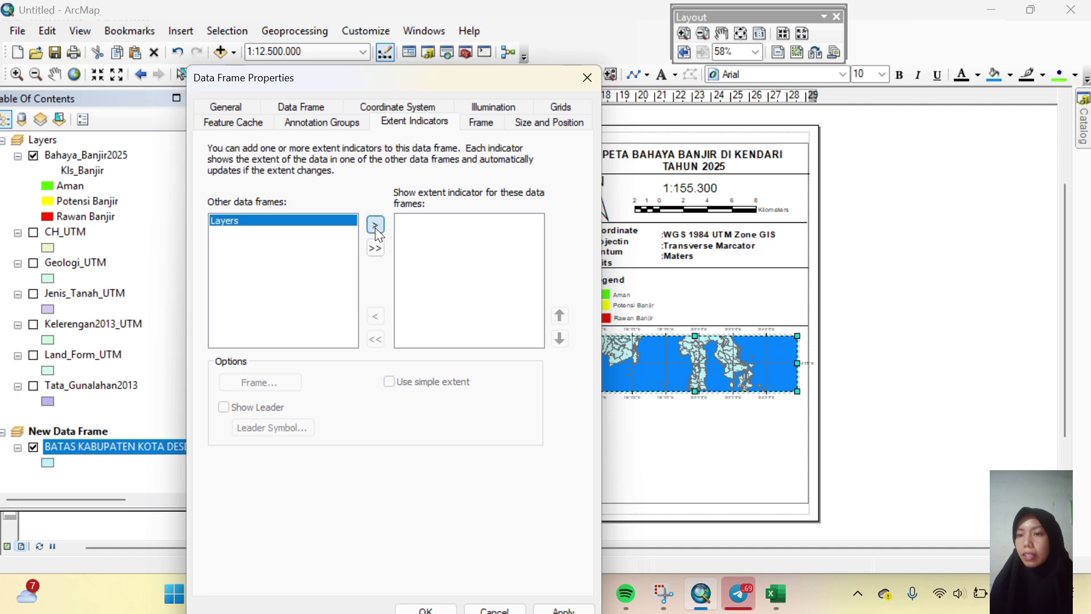
pyautogui.click(375, 226)
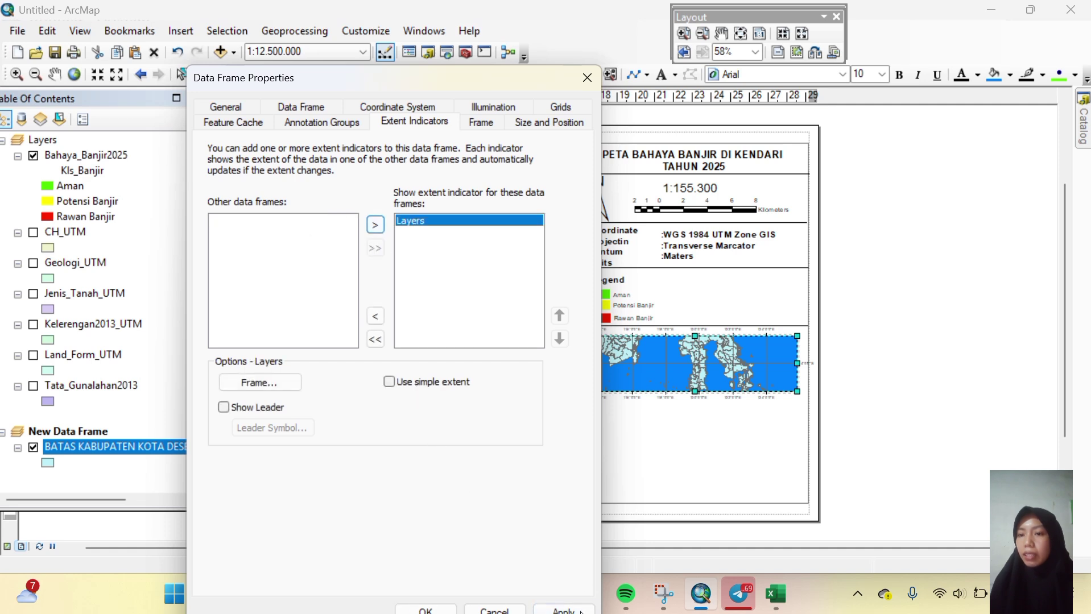
pyautogui.click(563, 611)
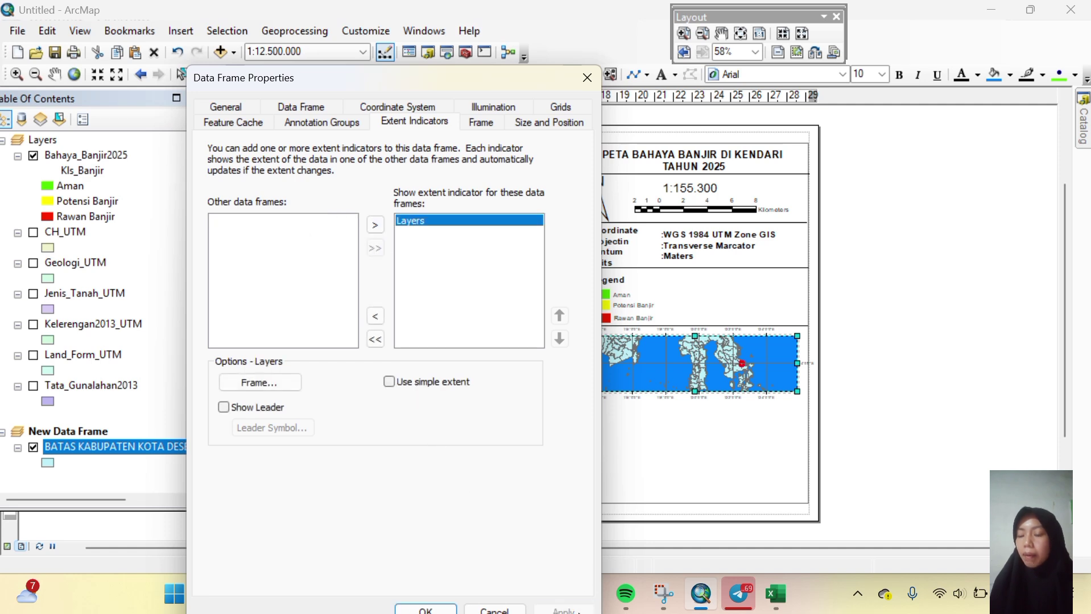
pyautogui.click(406, 610)
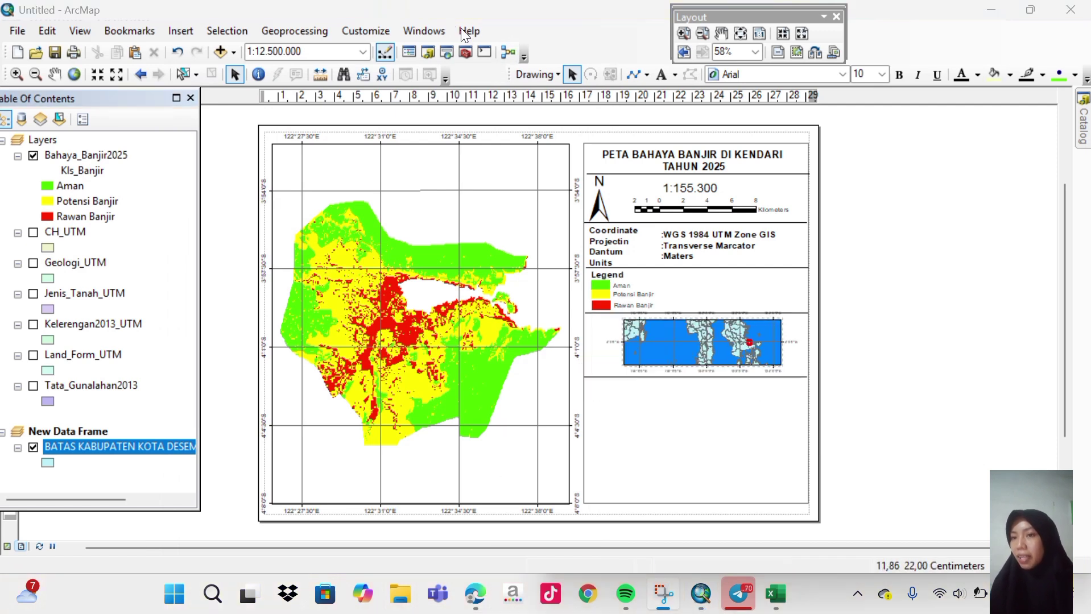
# Duplicate the map title, drag the copy beneath the inset locator, and erase its wording.
pyautogui.click(690, 160)
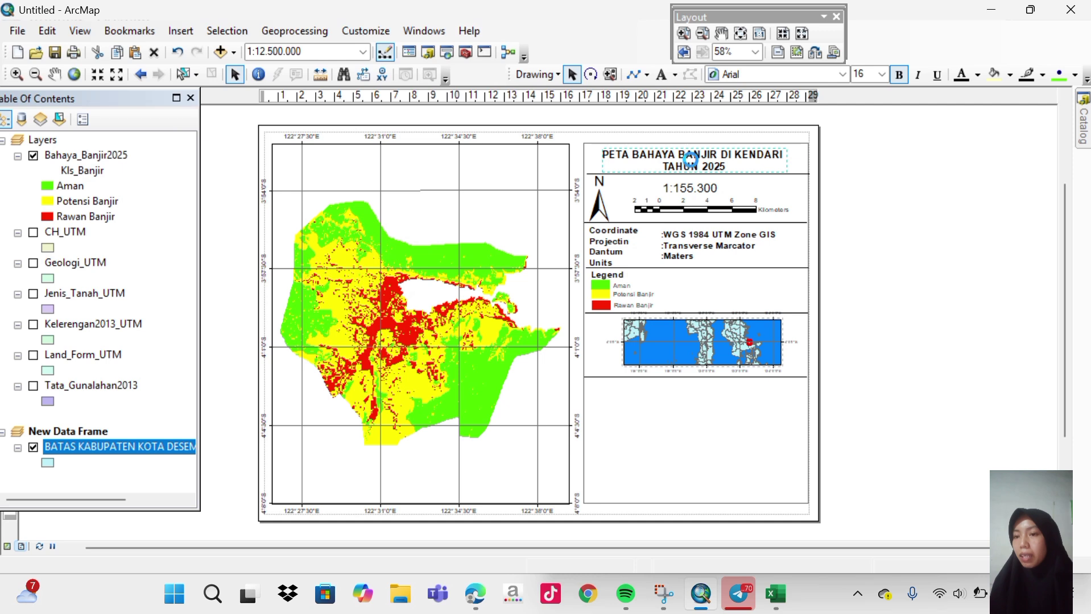
pyautogui.hotkey('ctrl', 'c')
pyautogui.hotkey('ctrl', 'v')
pyautogui.moveTo(690, 160); pyautogui.dragTo(685, 393)
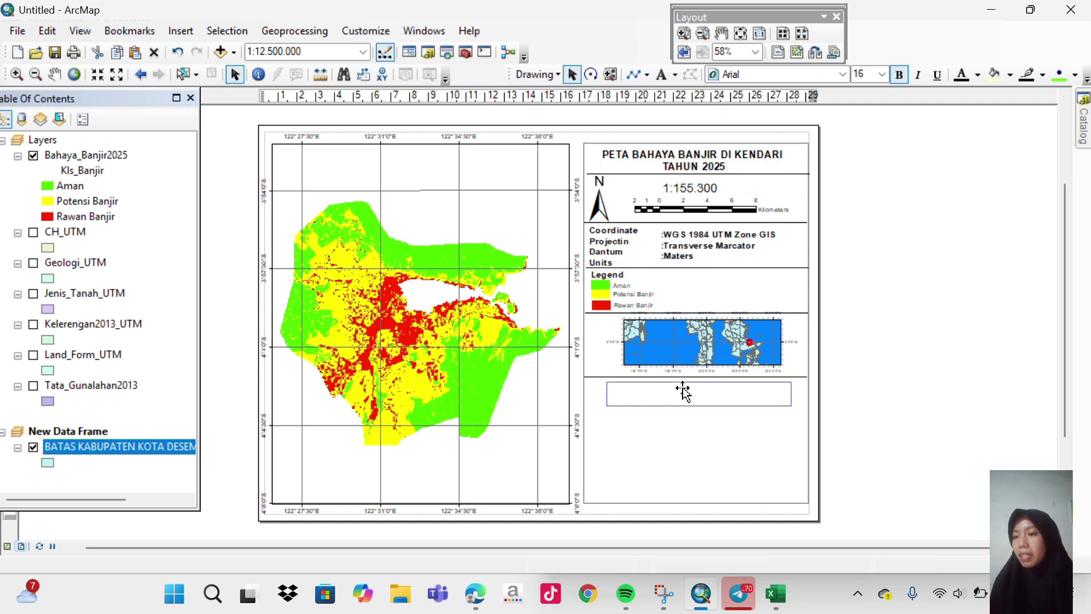
pyautogui.doubleClick(684, 392)
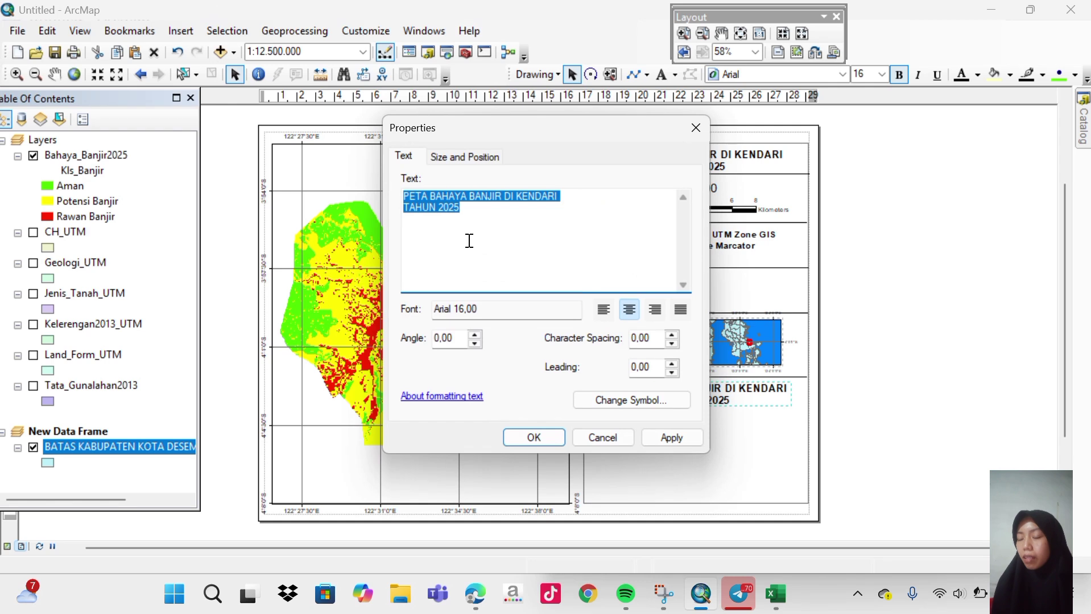
pyautogui.press('BackSpace')
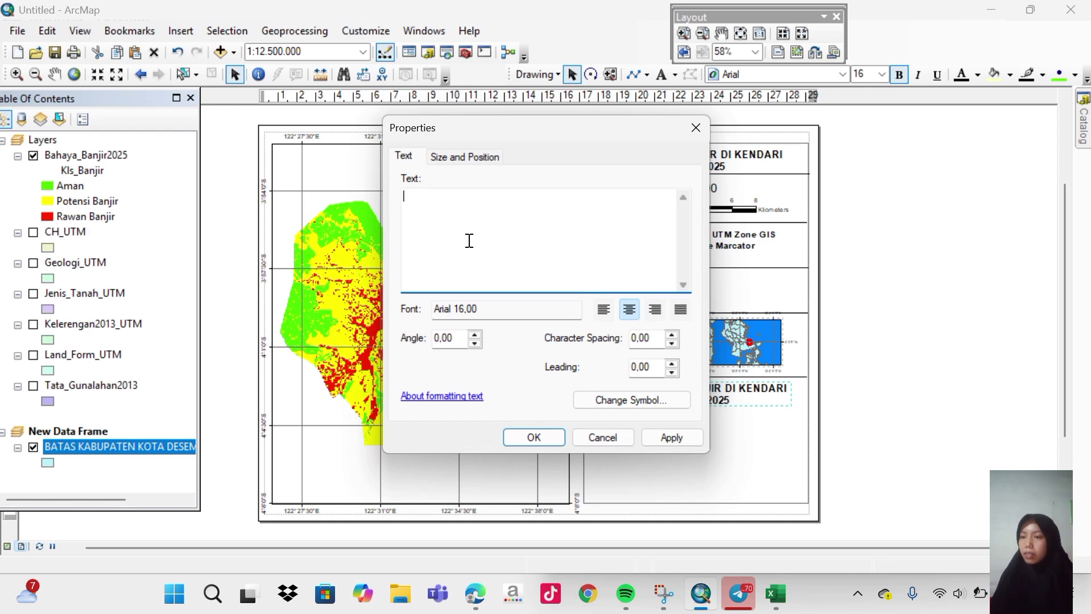
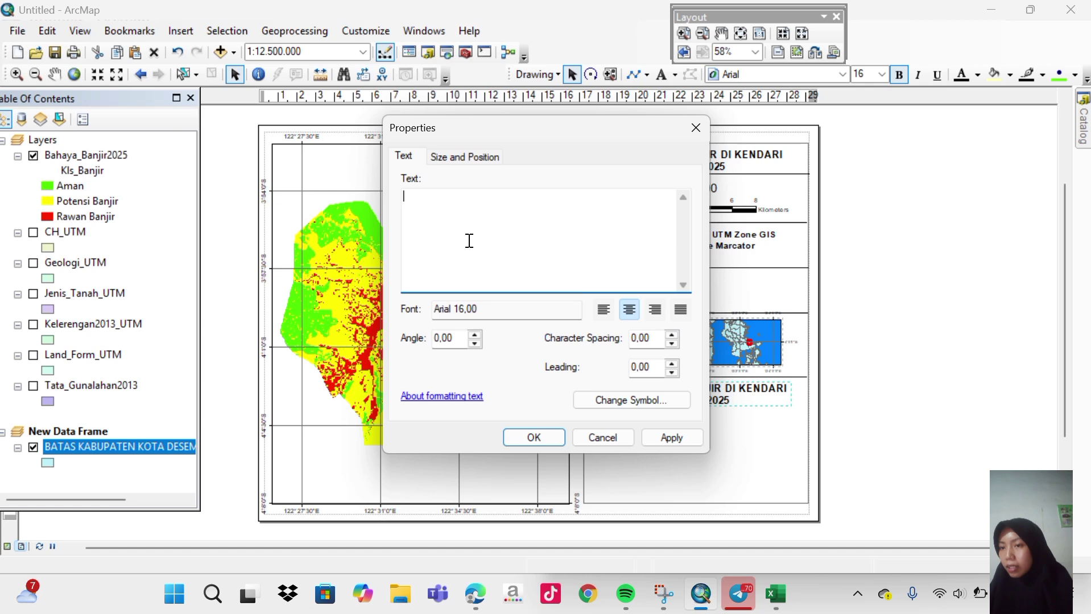
# Type the heading 'SUMBER DATA' and the first line '1. Data Curah Hujan'.
pyautogui.press('capslock')
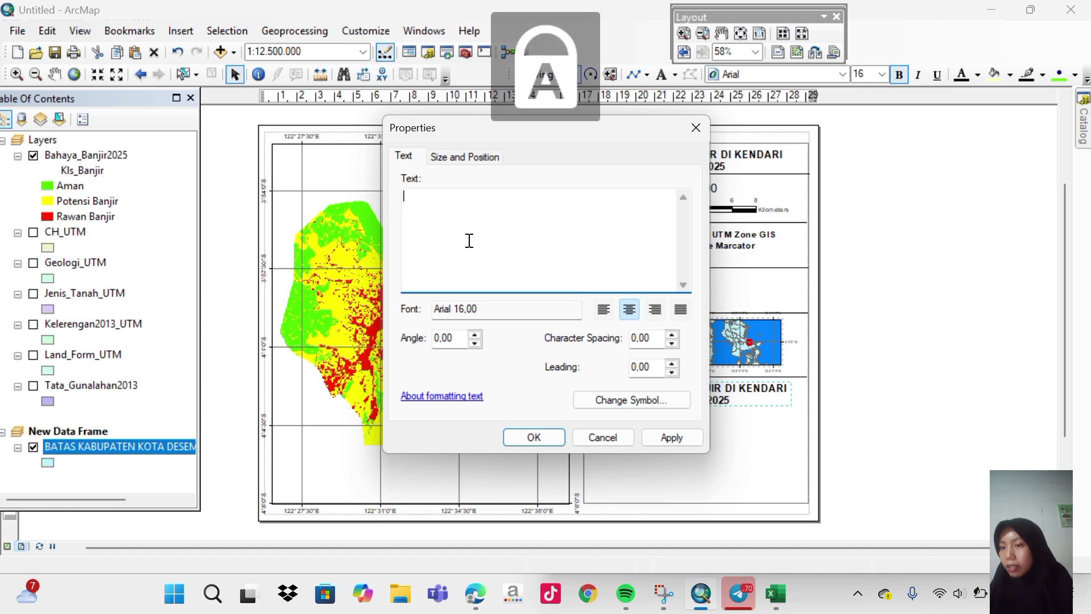
pyautogui.write('SUMBER')
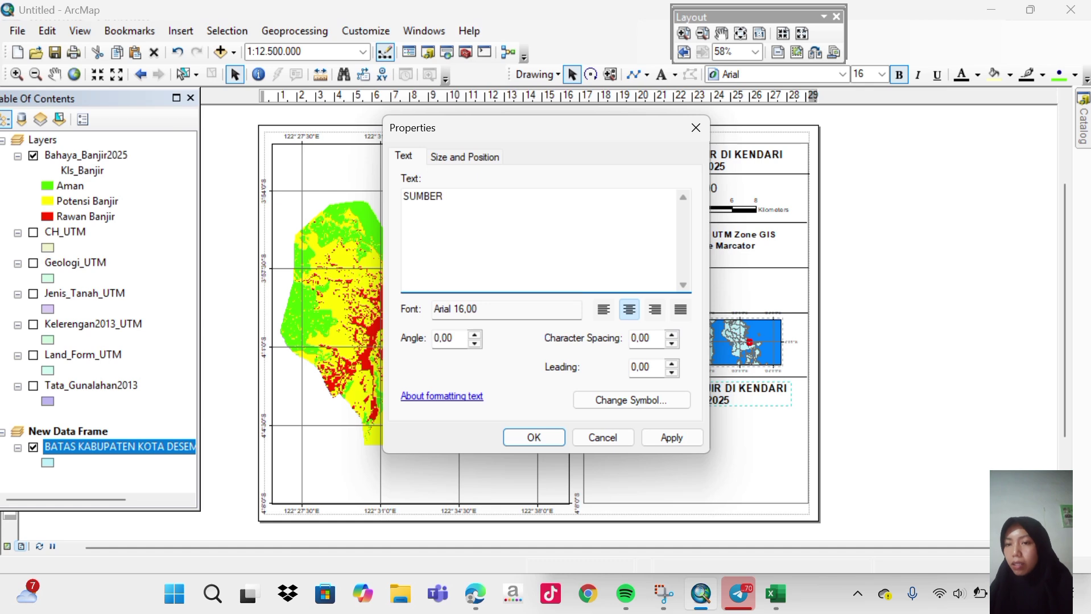
pyautogui.write(' DAT')
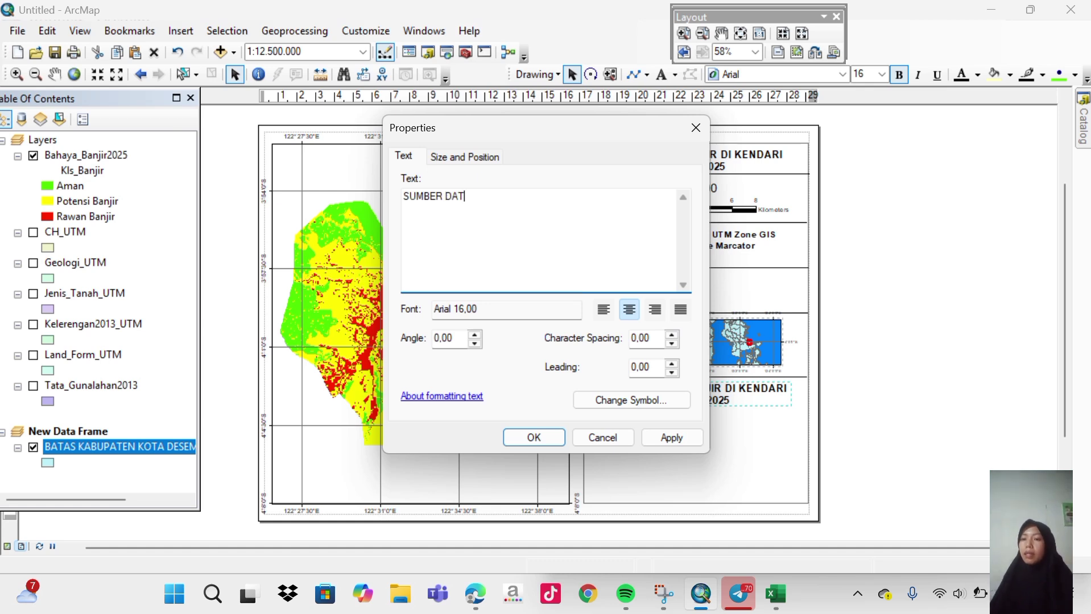
pyautogui.write('A')
pyautogui.press('Return')
pyautogui.write('1')
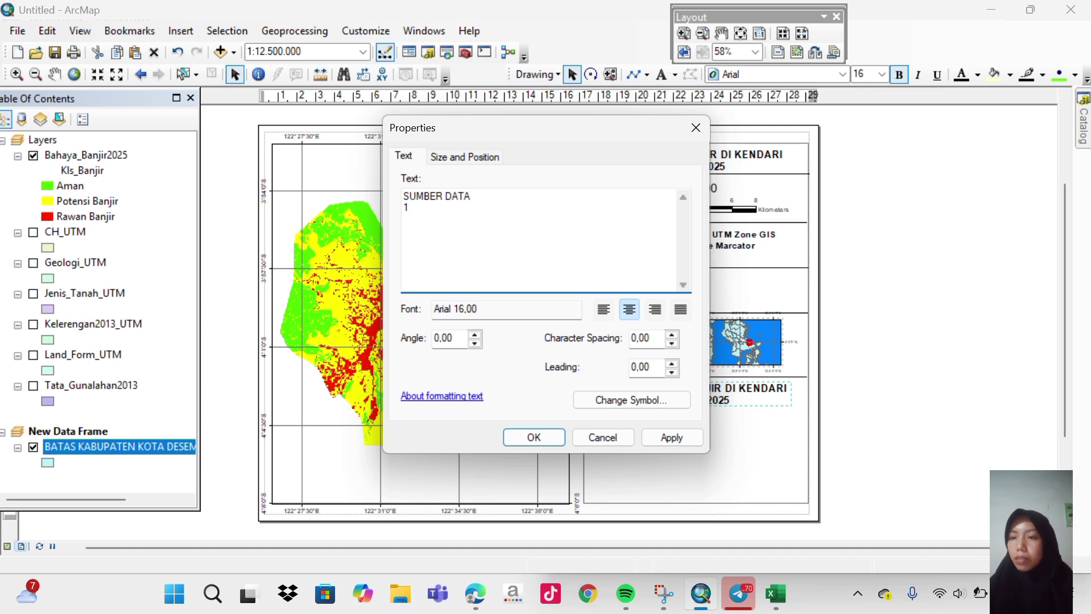
pyautogui.write('.')
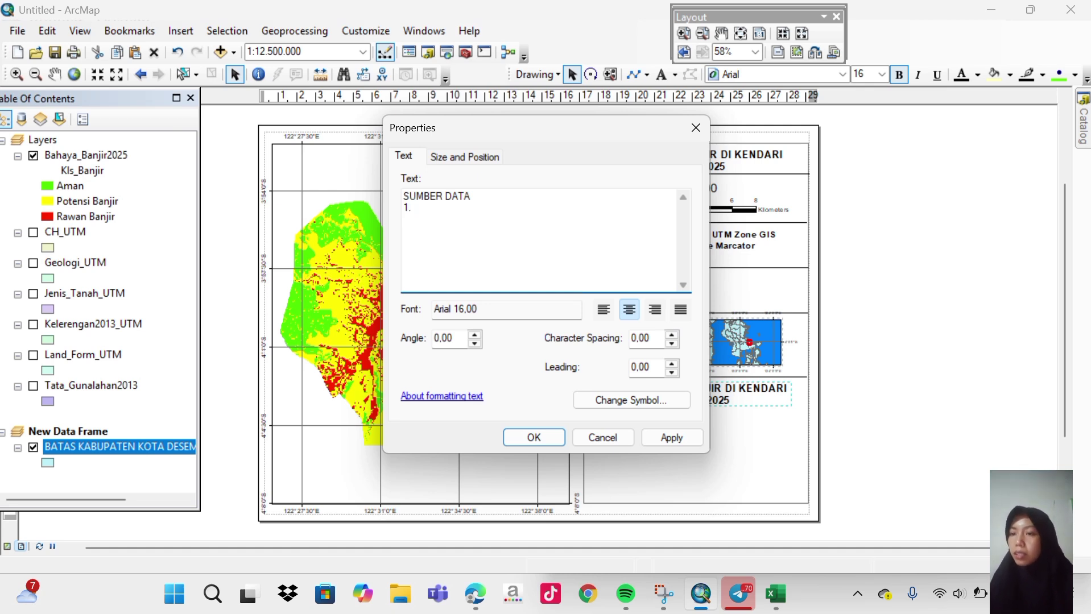
pyautogui.write('dA')
pyautogui.press('BackSpace')
pyautogui.press('BackSpace')
pyautogui.press('BackSpace')
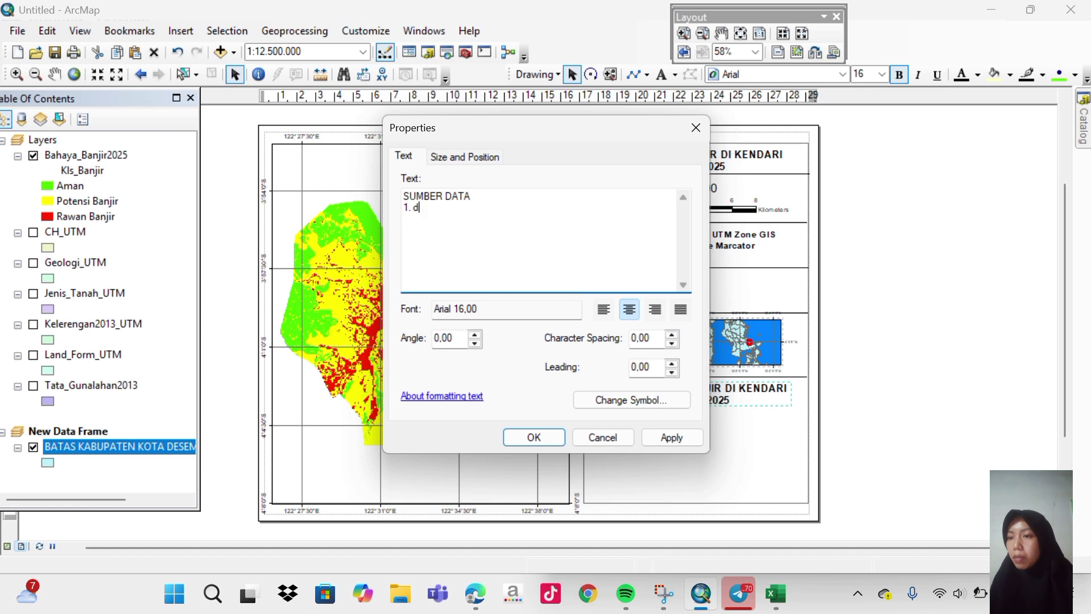
pyautogui.press('capslock')
pyautogui.write('D')
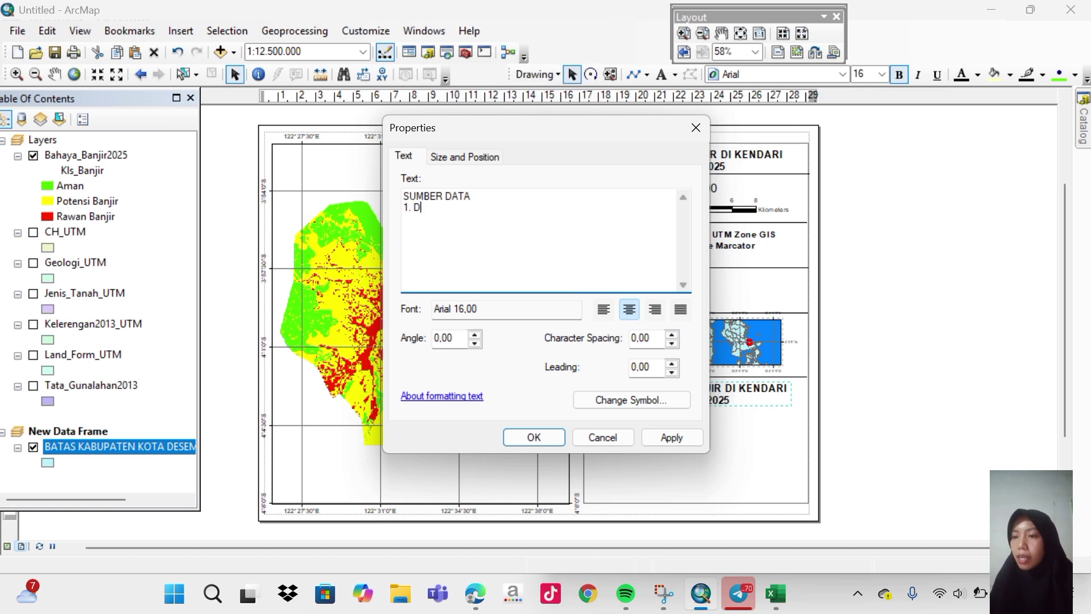
pyautogui.write('ata C')
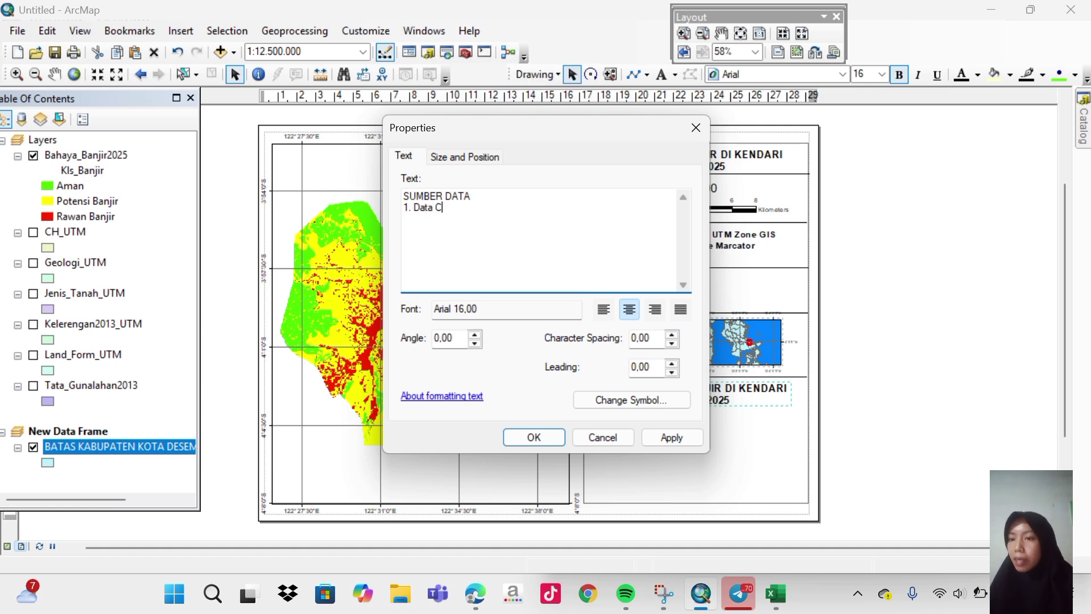
pyautogui.write('ura')
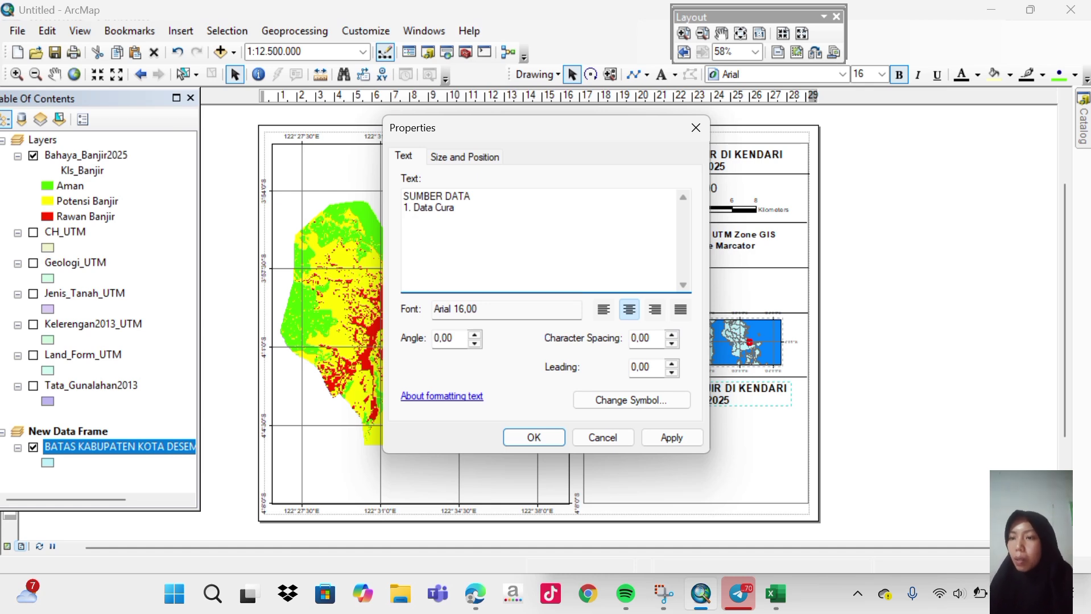
pyautogui.write('h ')
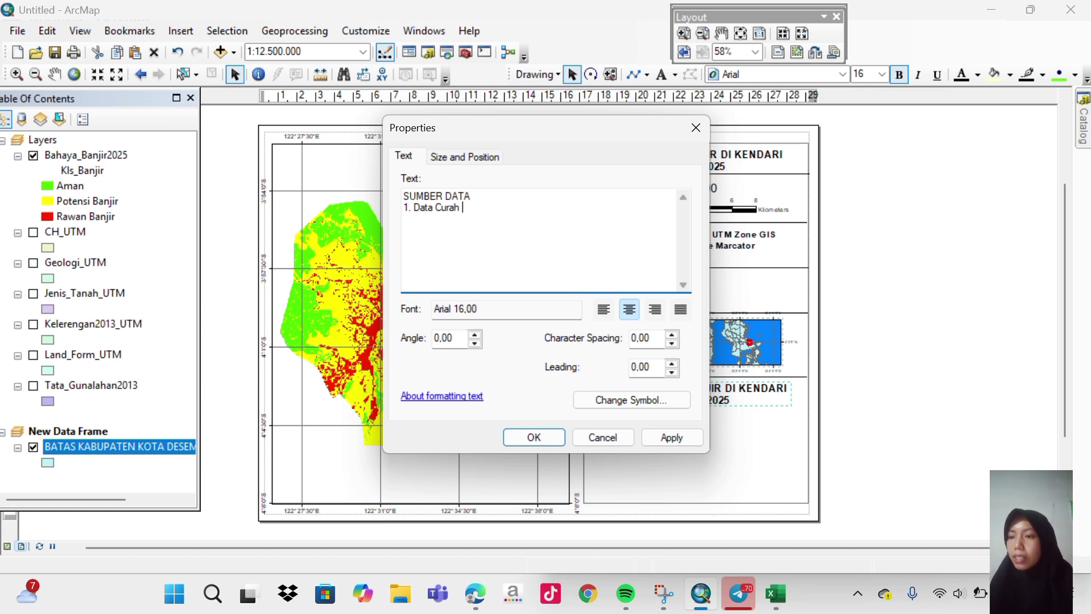
pyautogui.write('Hujan')
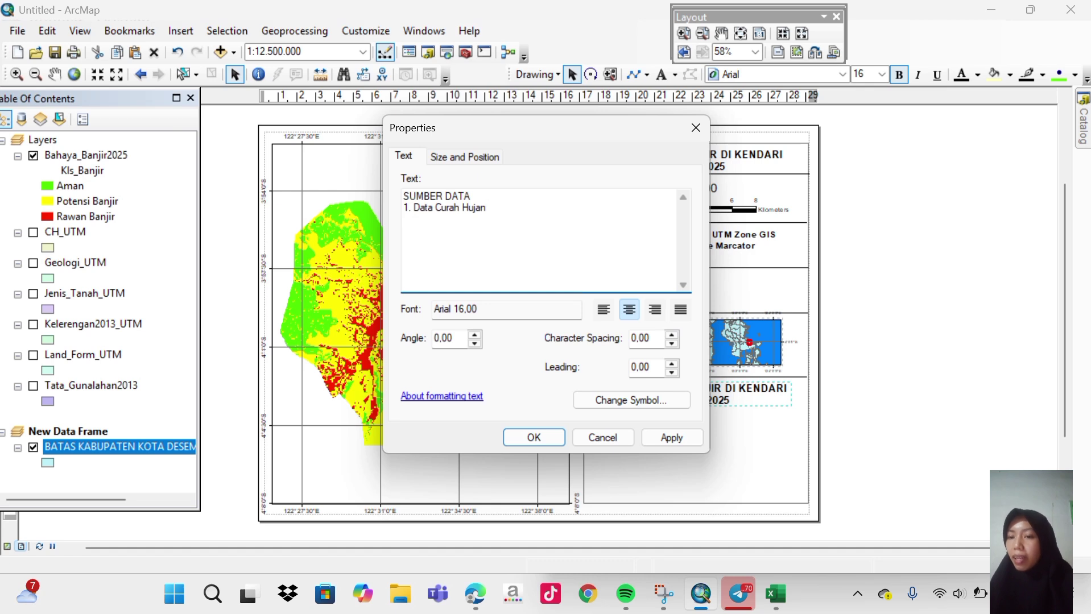
# Add the lines '2. Data Geologi' and '3. Data Jenis Tanah' below it.
pyautogui.press('Return')
pyautogui.write('2')
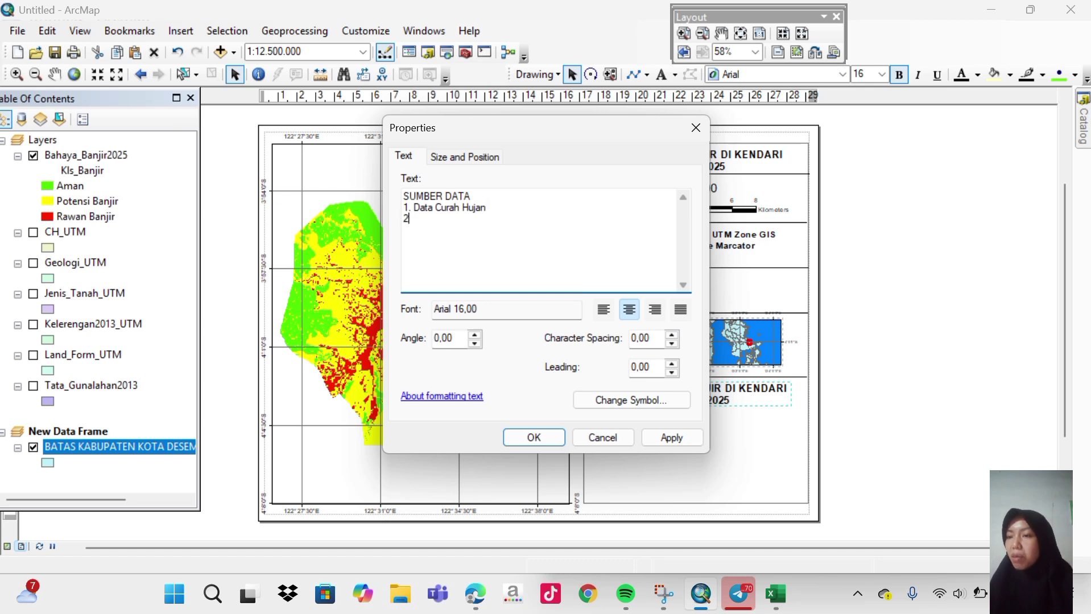
pyautogui.write('. ')
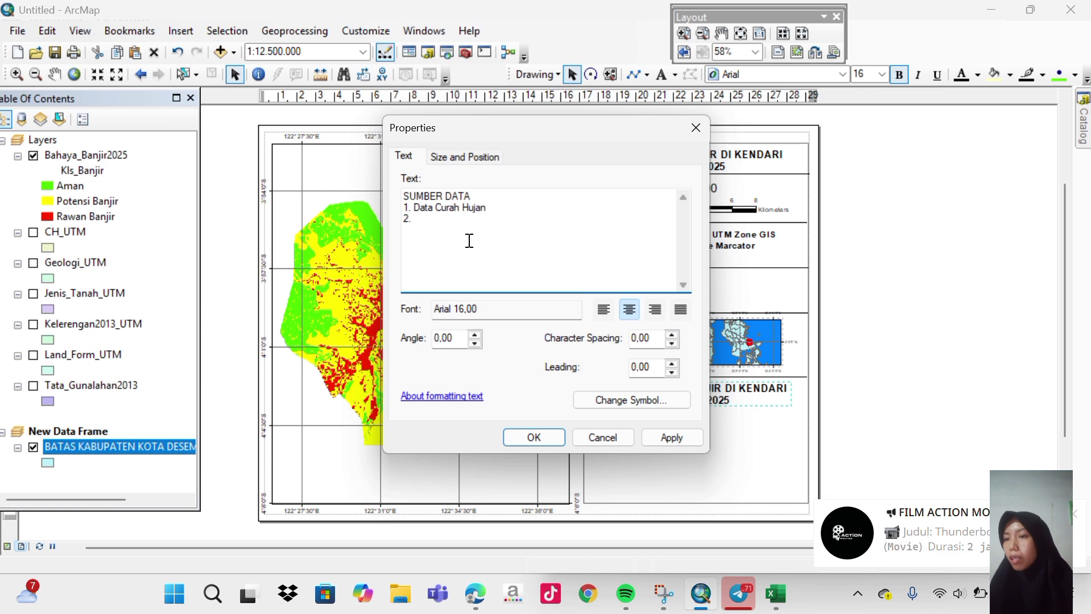
pyautogui.write('Data')
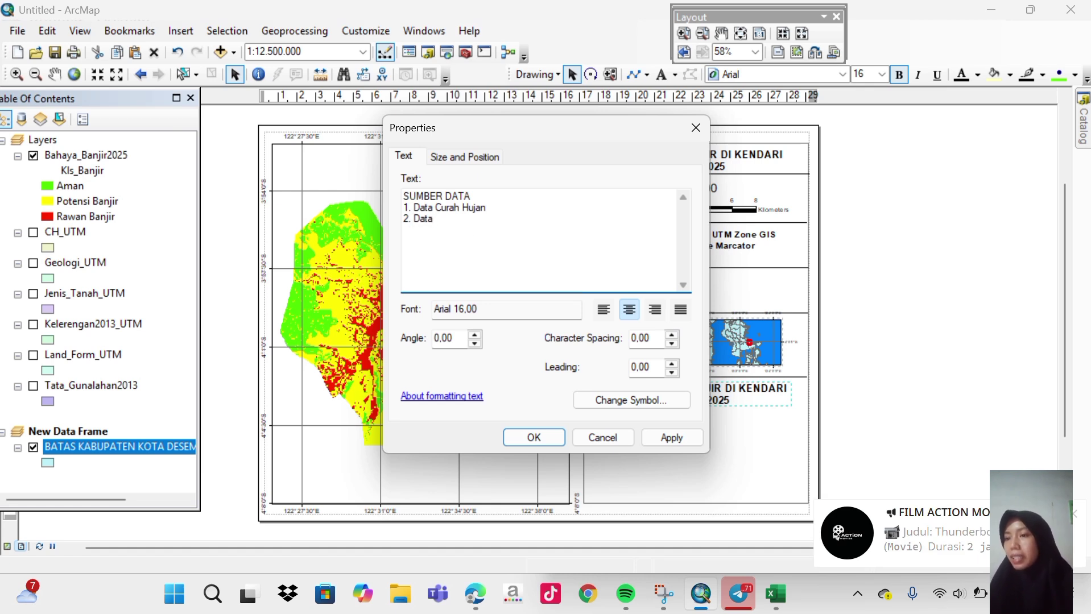
pyautogui.write(' Jen')
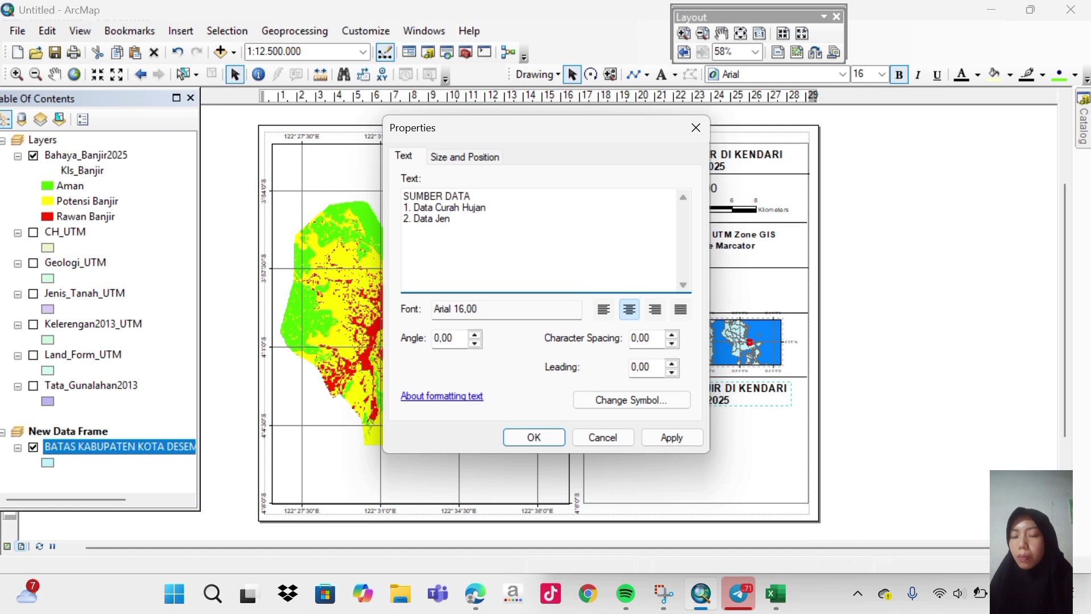
pyautogui.press('BackSpace')
pyautogui.press('BackSpace')
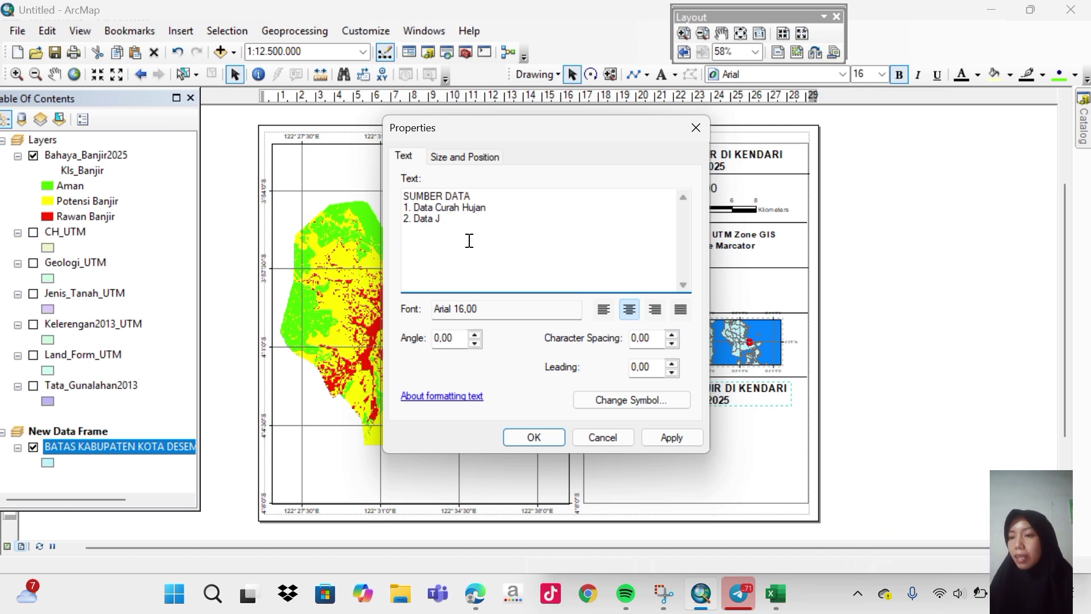
pyautogui.press('BackSpace')
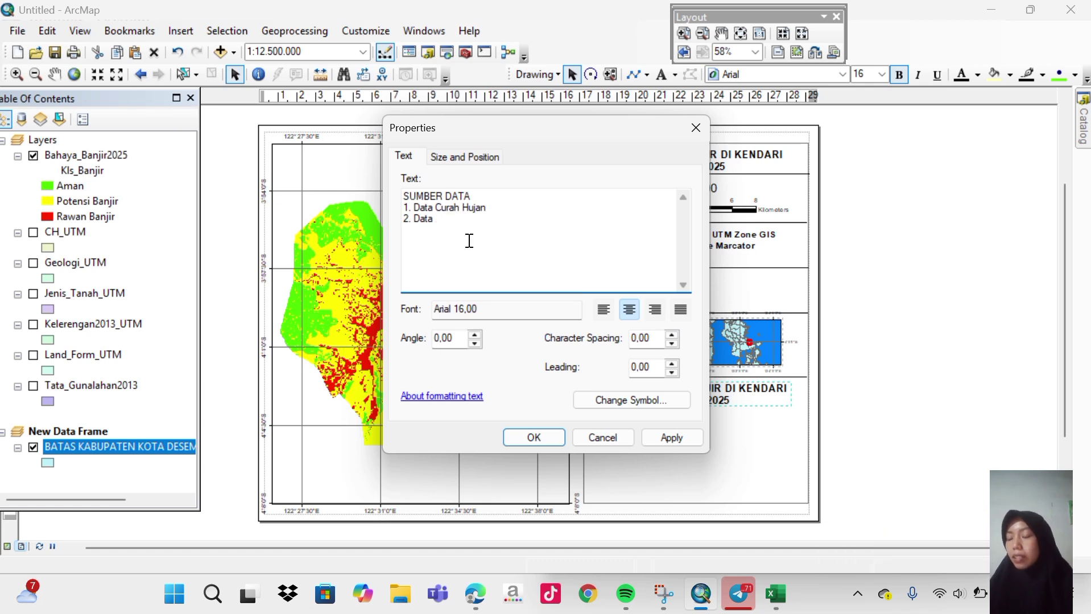
pyautogui.write('Geolo')
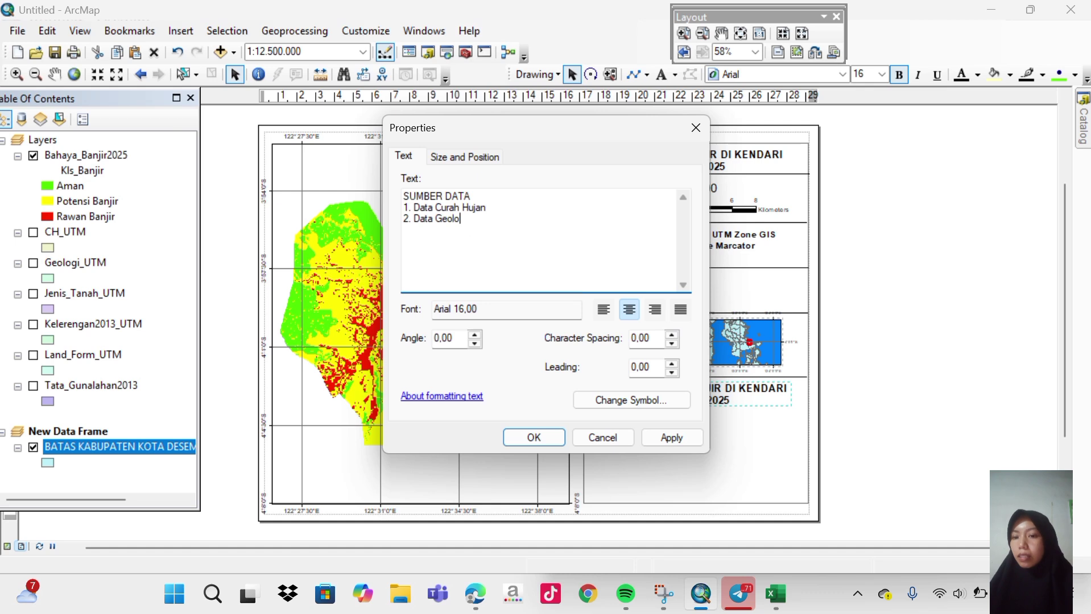
pyautogui.write('gi')
pyautogui.press('Return')
pyautogui.write('3. Data ')
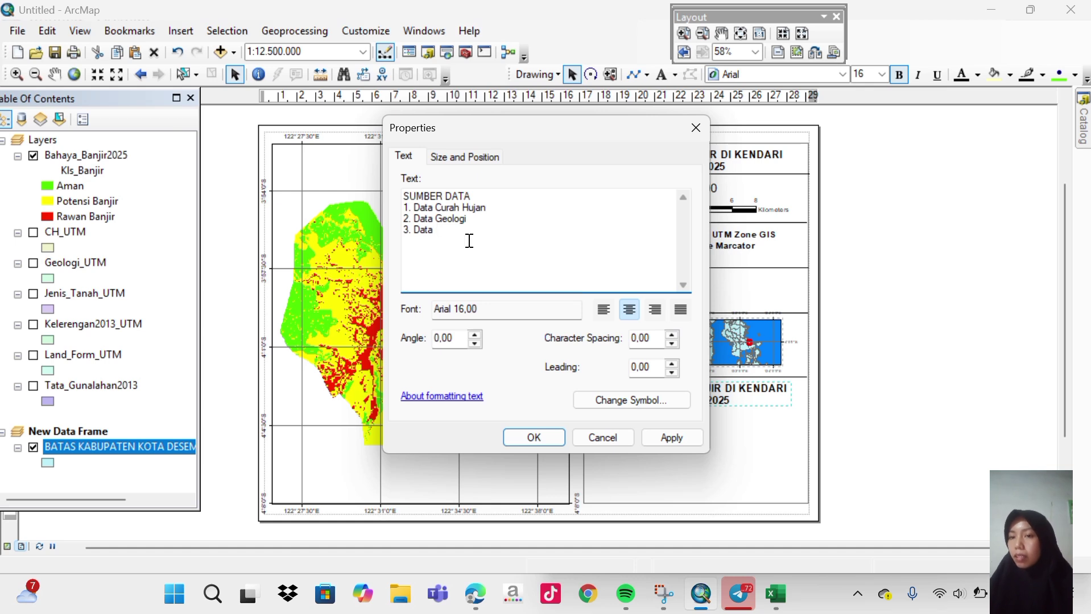
pyautogui.write('Jr')
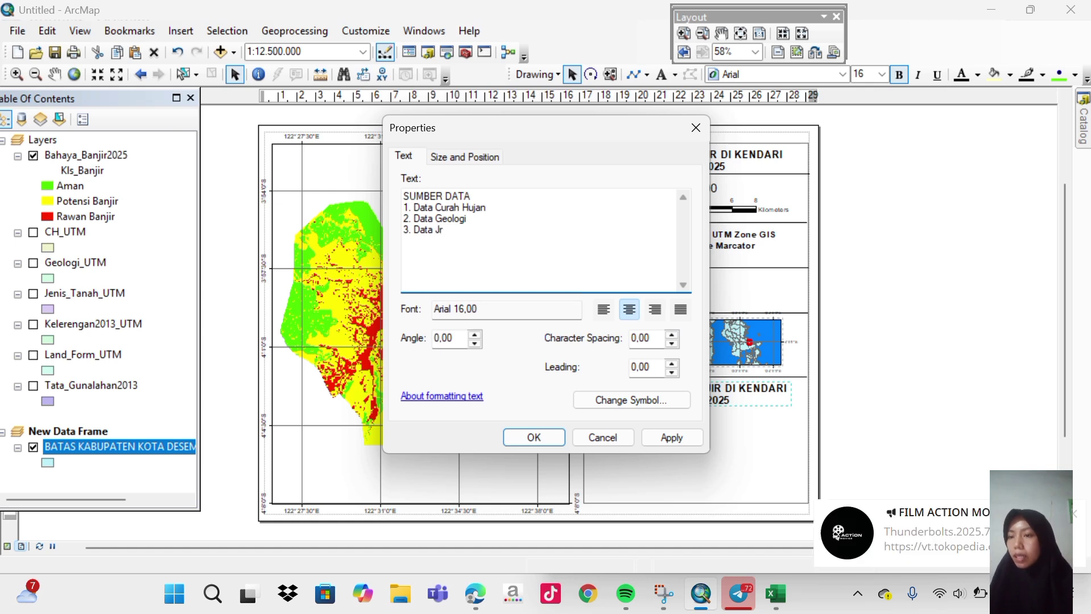
pyautogui.press('BackSpace')
pyautogui.write('enis ')
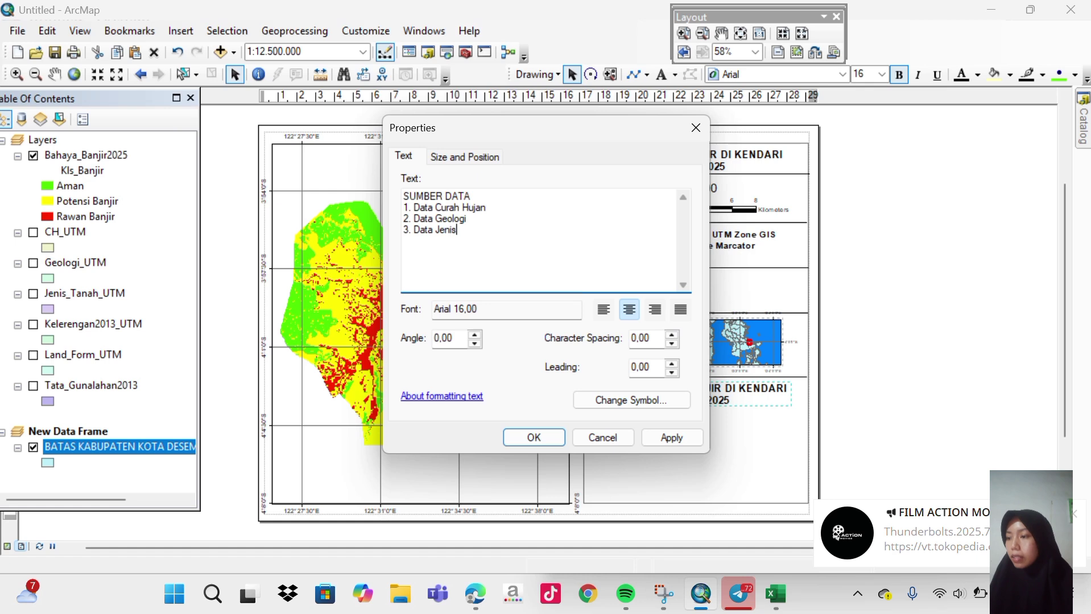
pyautogui.write('Tanah')
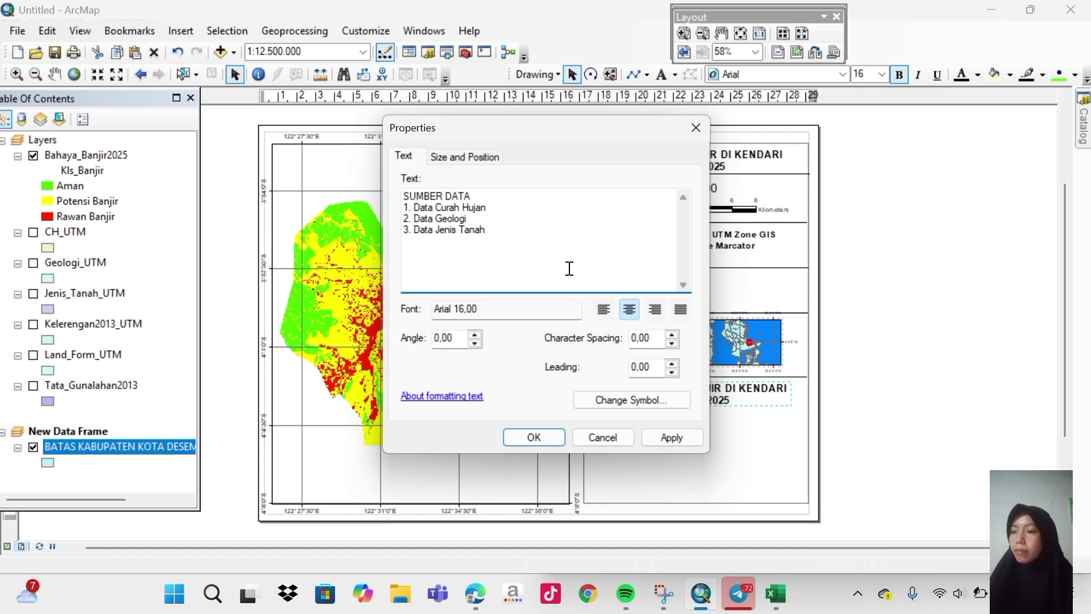
# Left-align the SUMBER DATA text and set its font size to 14.
pyautogui.click(609, 309)
pyautogui.click(662, 394)
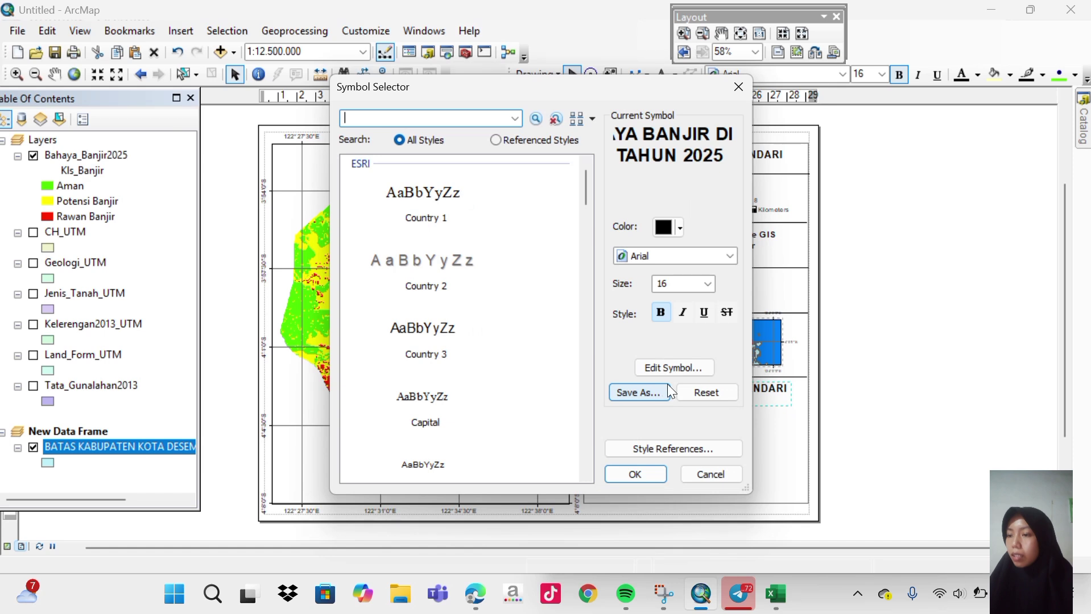
pyautogui.click(711, 282)
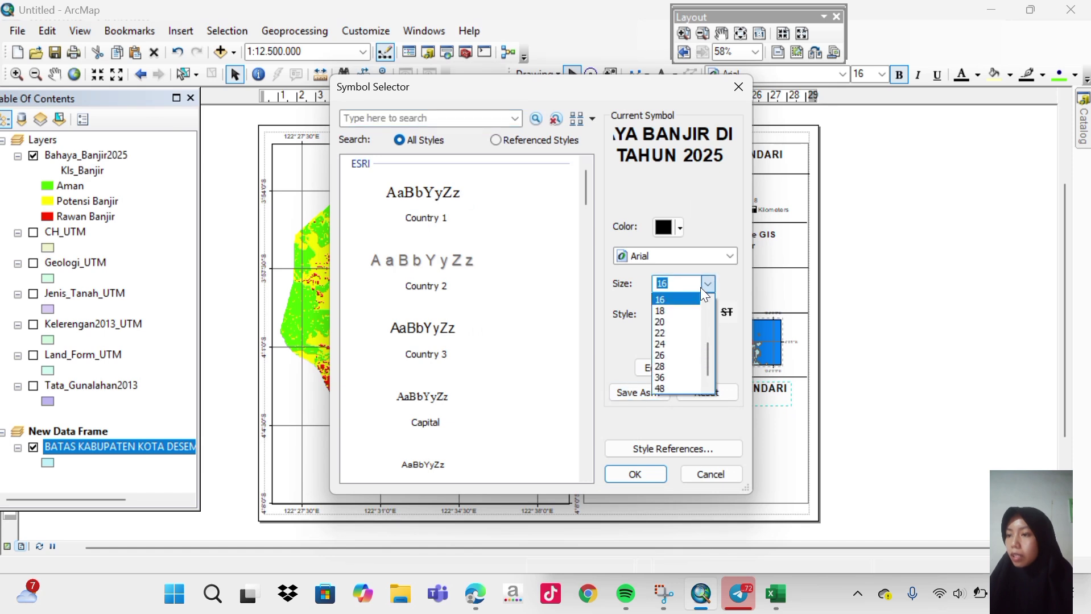
pyautogui.moveTo(708, 346); pyautogui.dragTo(708, 334)
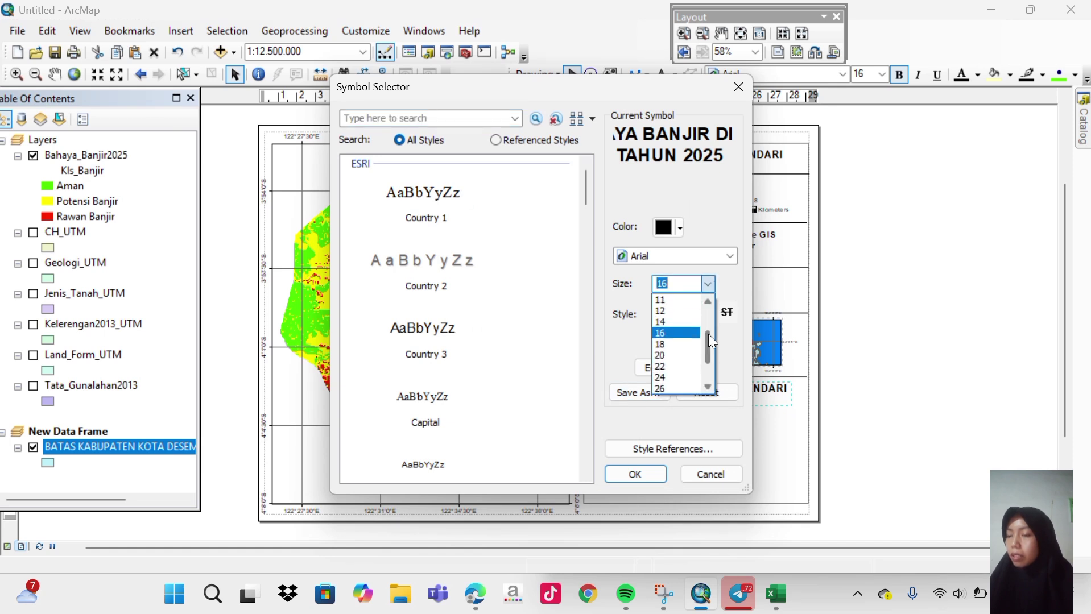
pyautogui.click(663, 325)
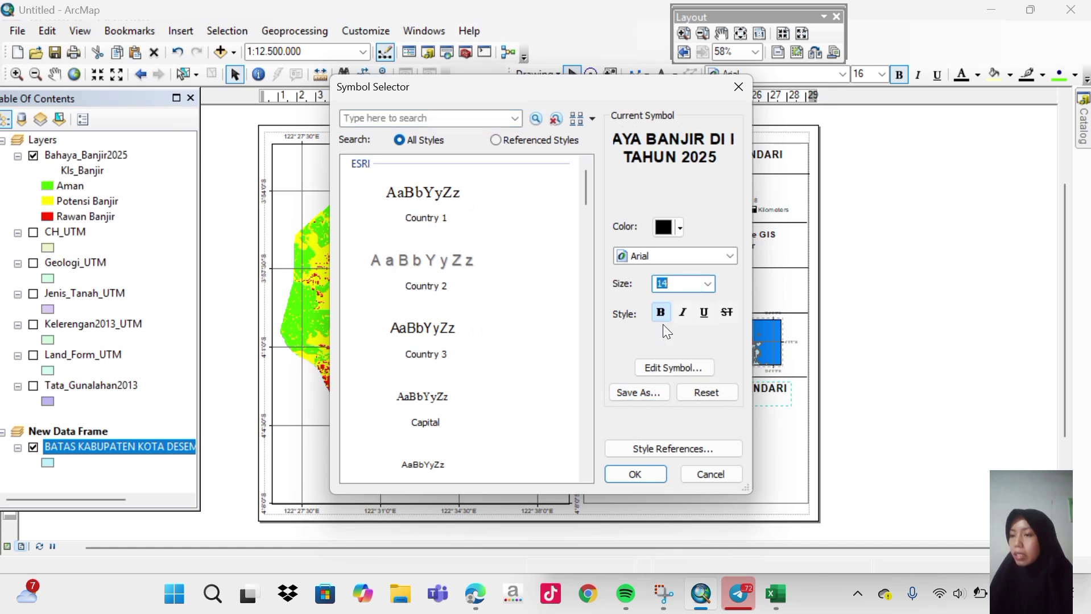
pyautogui.click(660, 482)
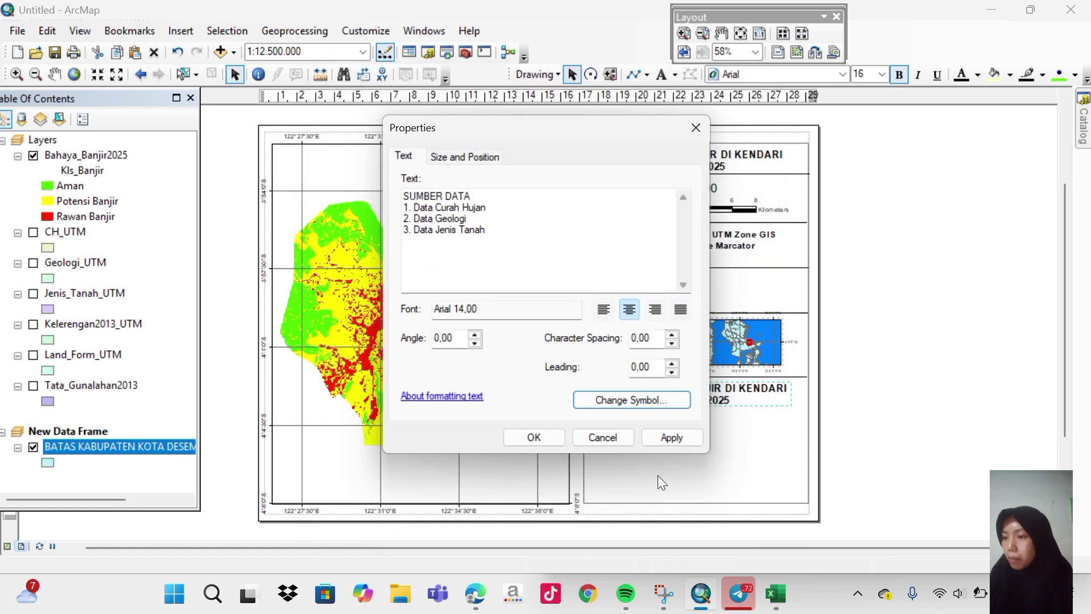
pyautogui.click(665, 443)
pyautogui.click(535, 438)
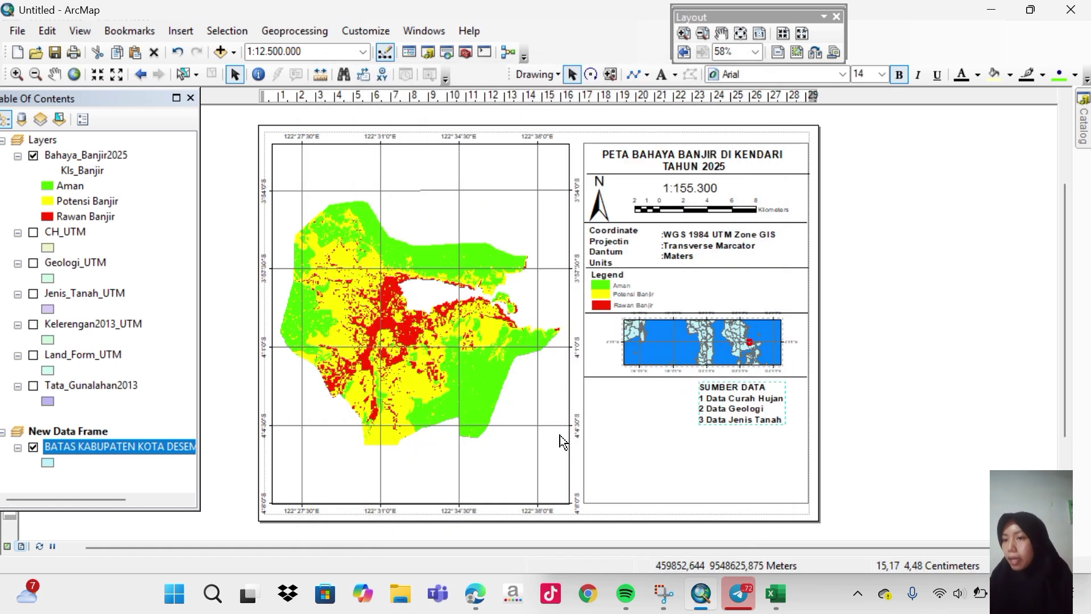
# Position the SUMBER DATA list in the lower panel beneath the inset map.
pyautogui.moveTo(746, 414); pyautogui.dragTo(633, 415)
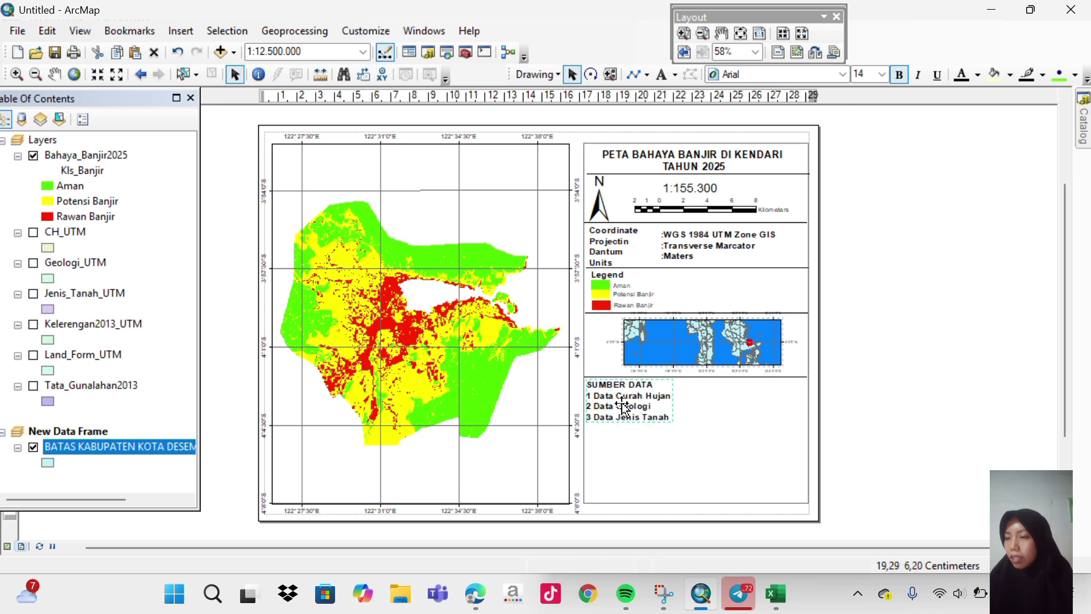
pyautogui.click(624, 407)
pyautogui.click(624, 407)
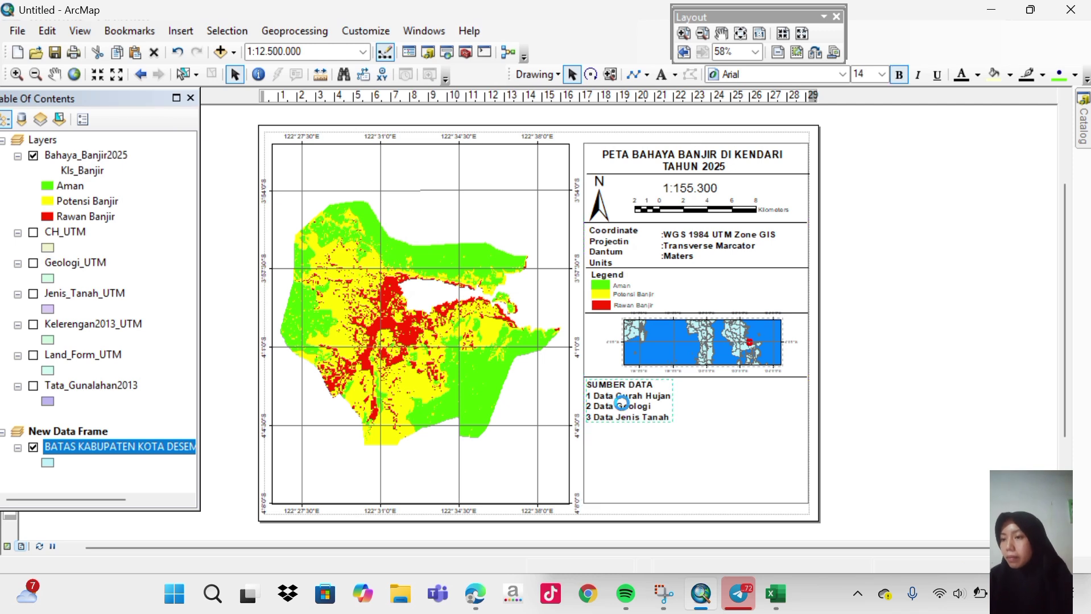
pyautogui.moveTo(624, 407); pyautogui.dragTo(701, 420)
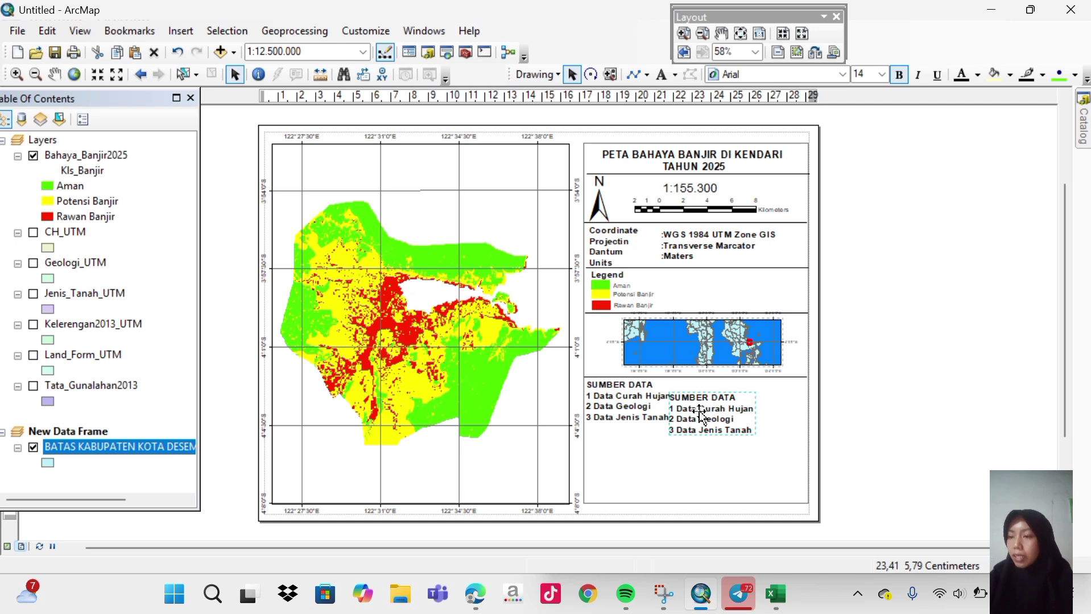
# Replace the copied text's contents with '4. Data Keterangan2013'.
pyautogui.doubleClick(701, 415)
pyautogui.press('Delete')
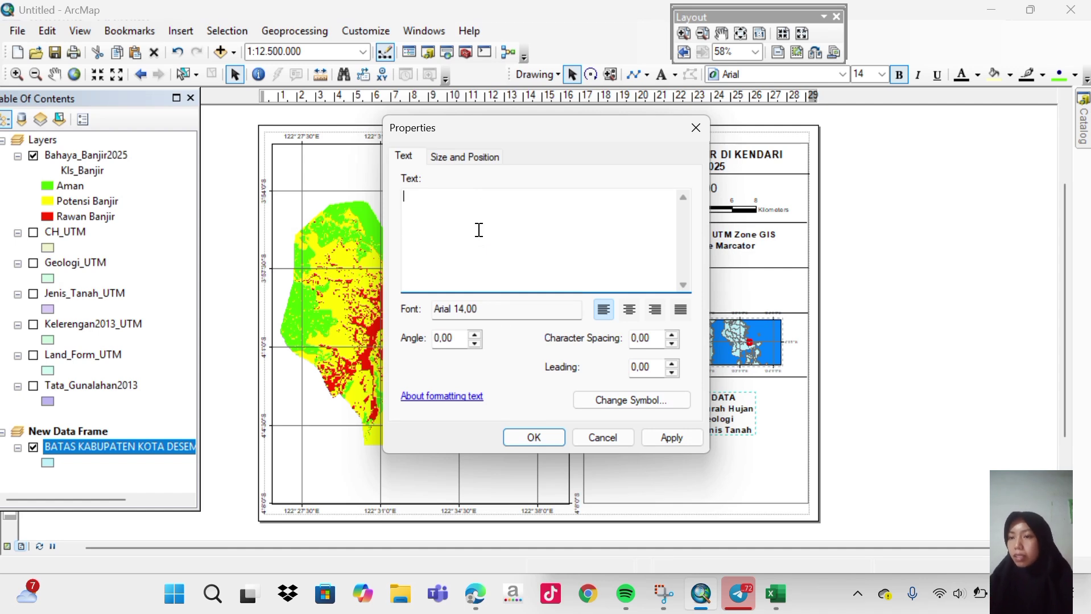
pyautogui.write('4')
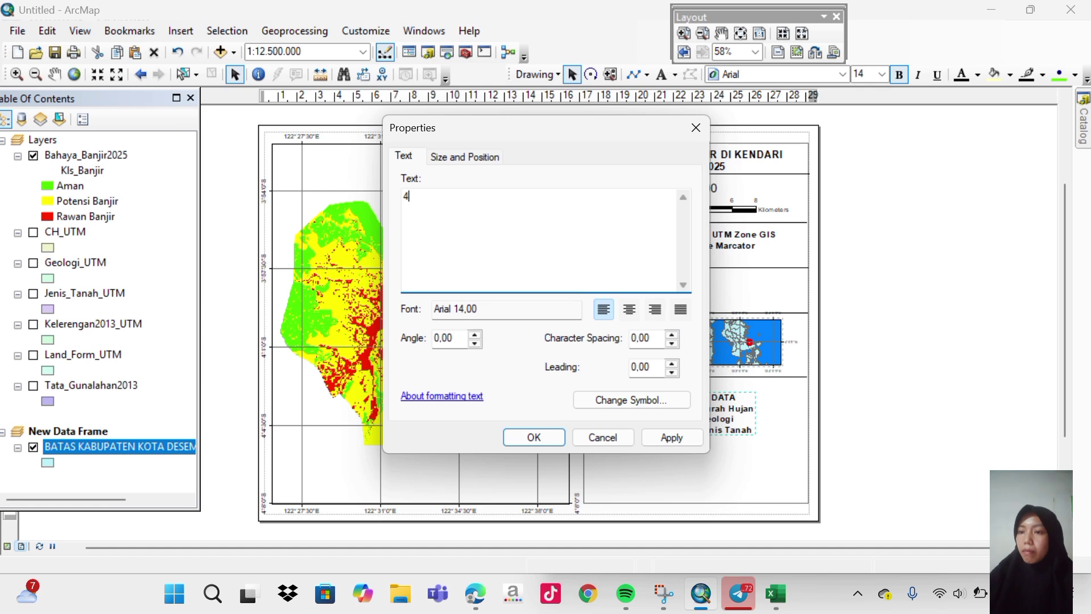
pyautogui.write('.')
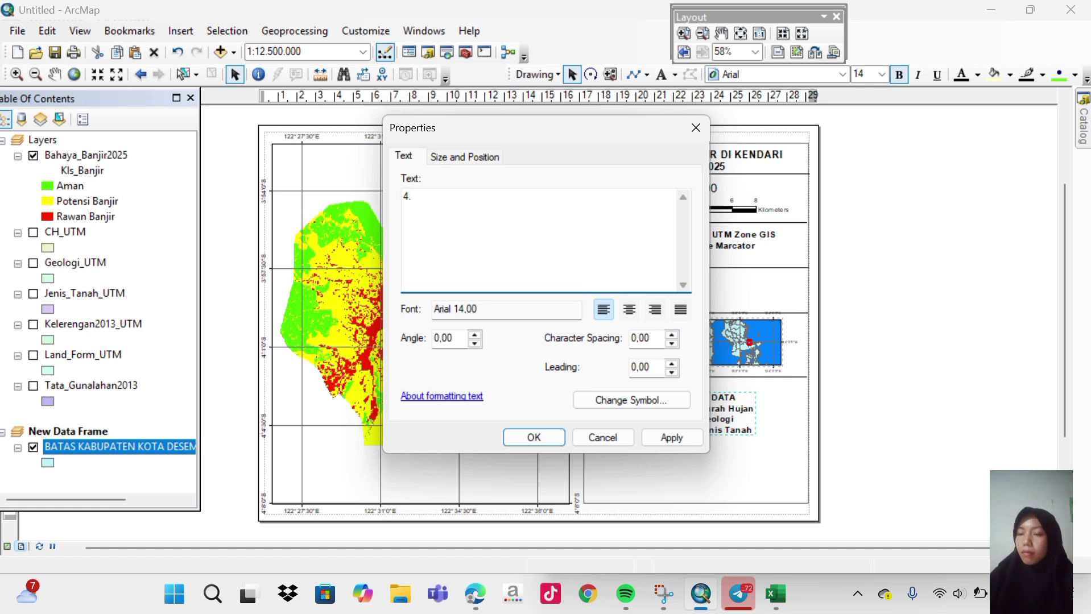
pyautogui.write(' Data ')
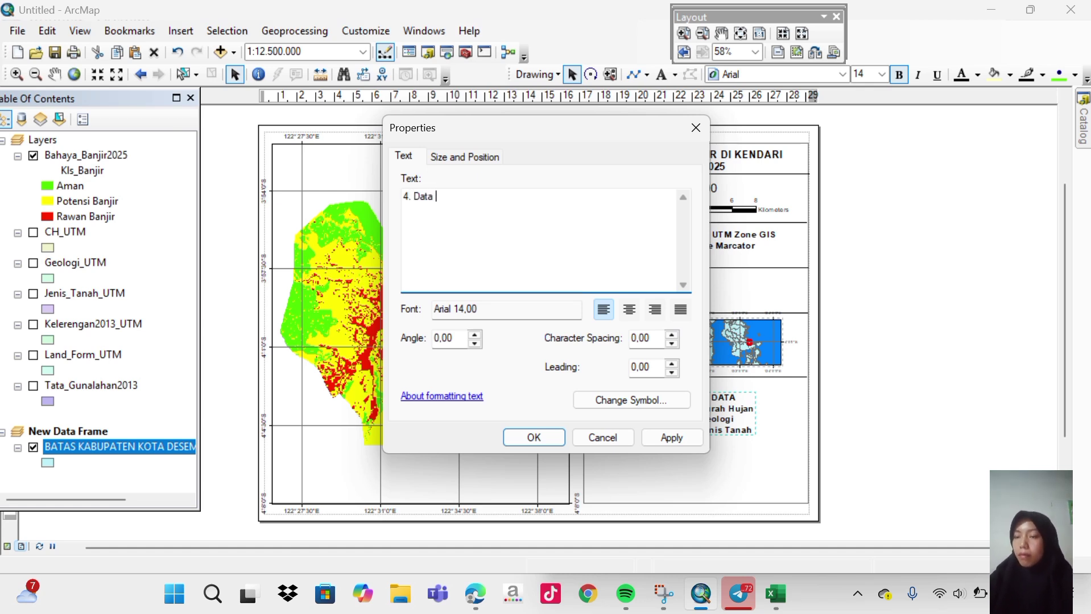
pyautogui.write('T')
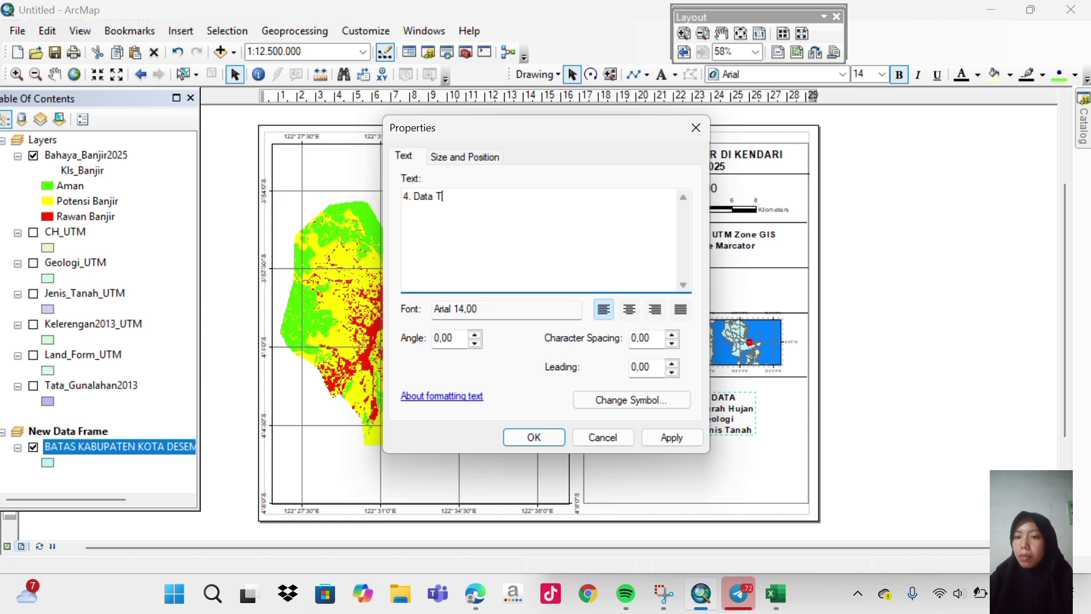
pyautogui.write('a')
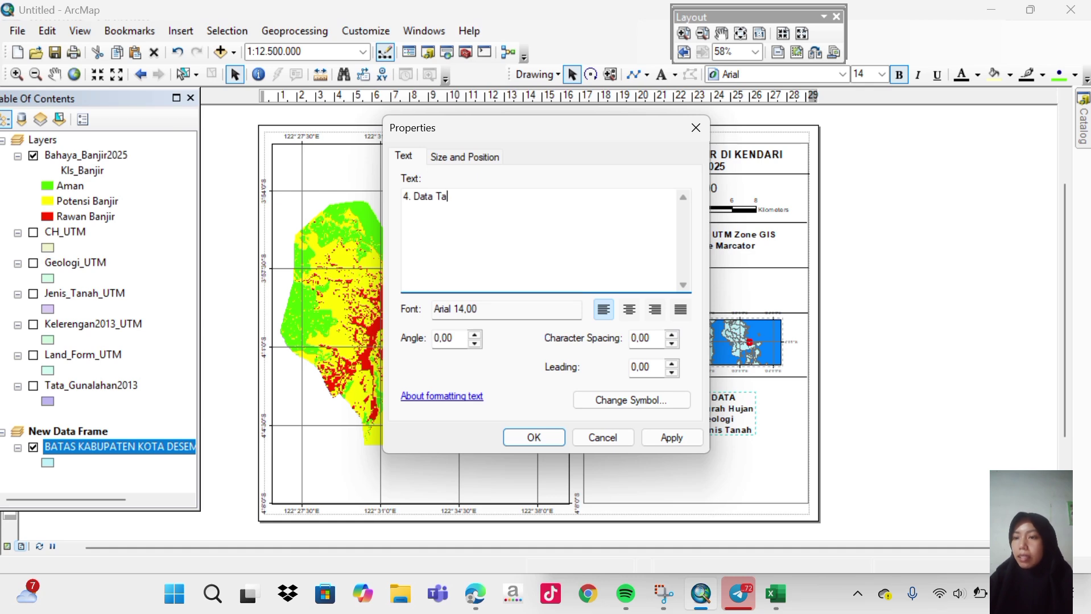
pyautogui.press('BackSpace')
pyautogui.press('BackSpace')
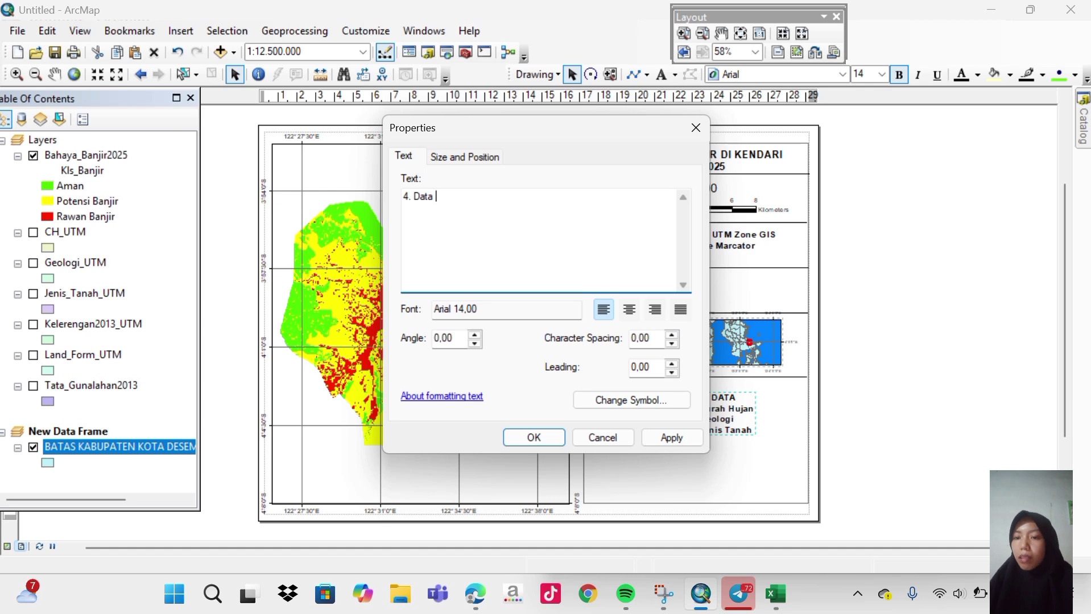
pyautogui.write('aketerangan')
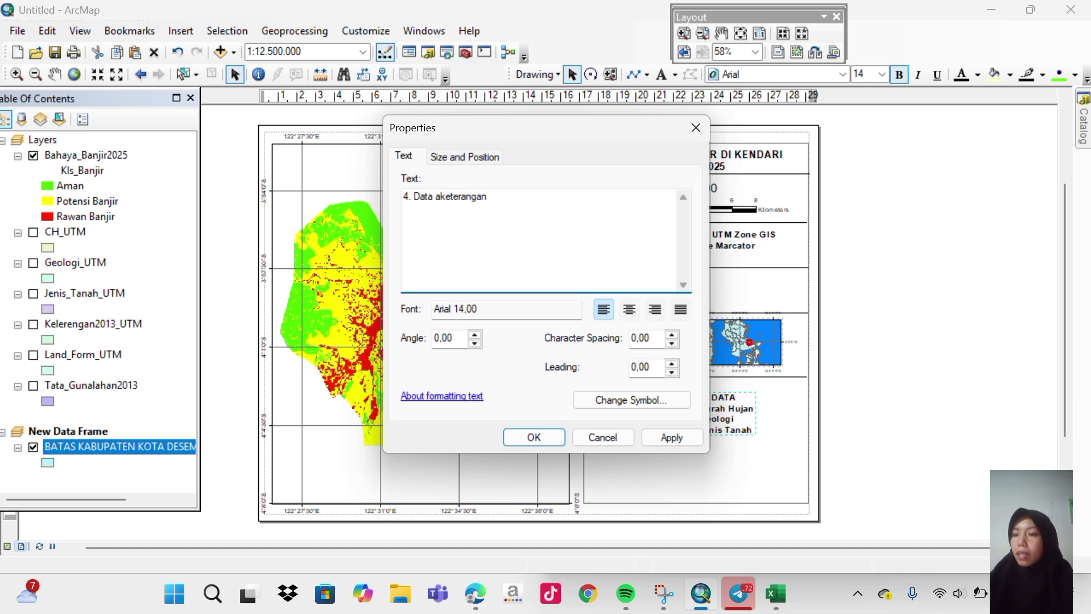
pyautogui.press('BackSpace')
pyautogui.press('BackSpace')
pyautogui.press('BackSpace')
pyautogui.press('BackSpace')
pyautogui.press('BackSpace')
pyautogui.press('BackSpace')
pyautogui.press('BackSpace')
pyautogui.press('BackSpace')
pyautogui.press('BackSpace')
pyautogui.press('BackSpace')
pyautogui.press('BackSpace')
pyautogui.write('Ke')
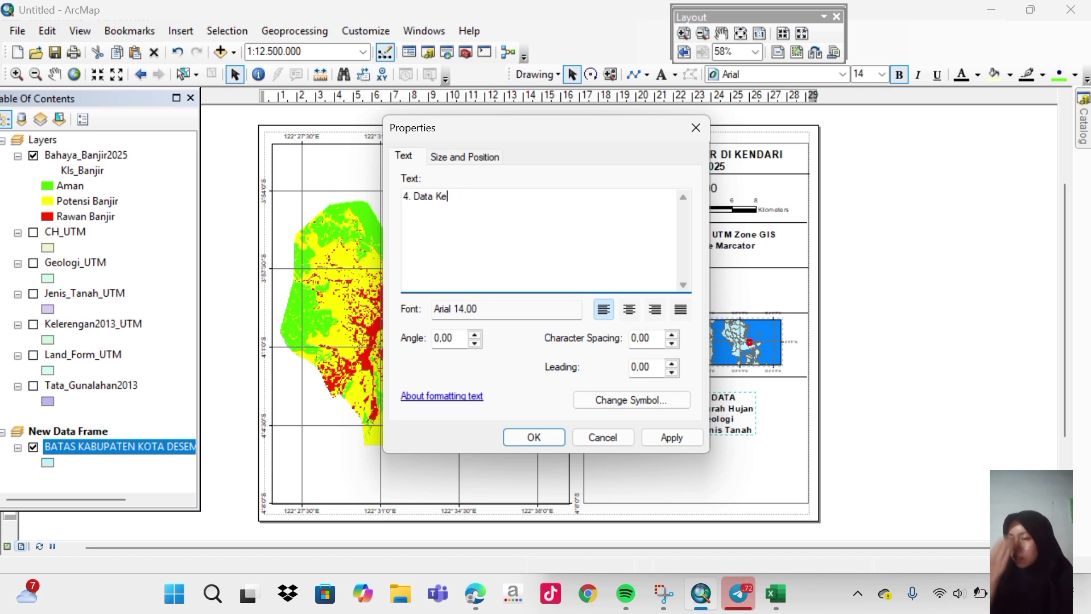
pyautogui.write('terangan')
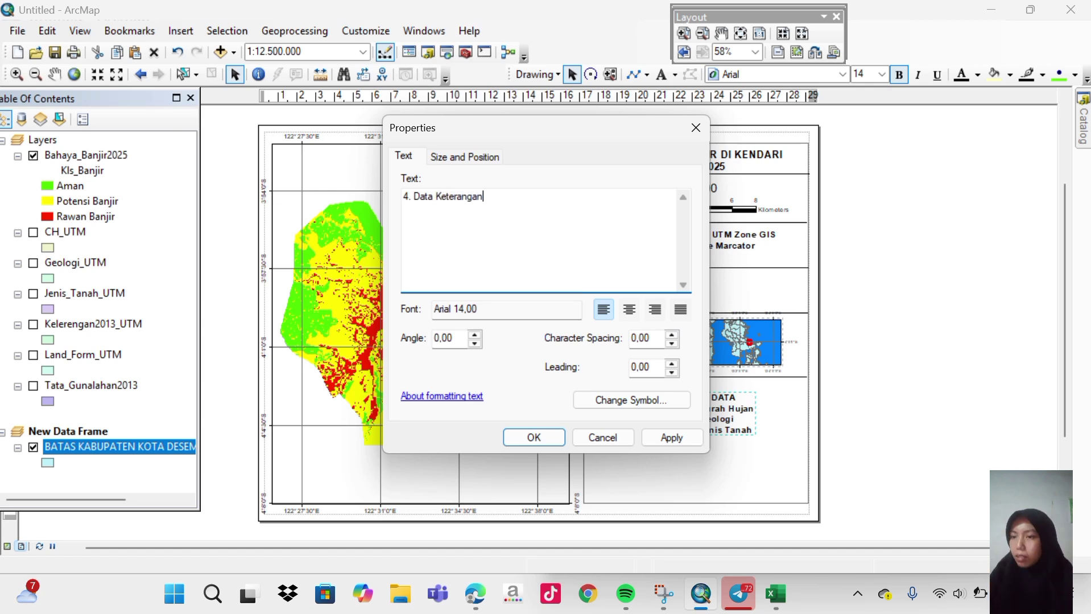
pyautogui.write('2013')
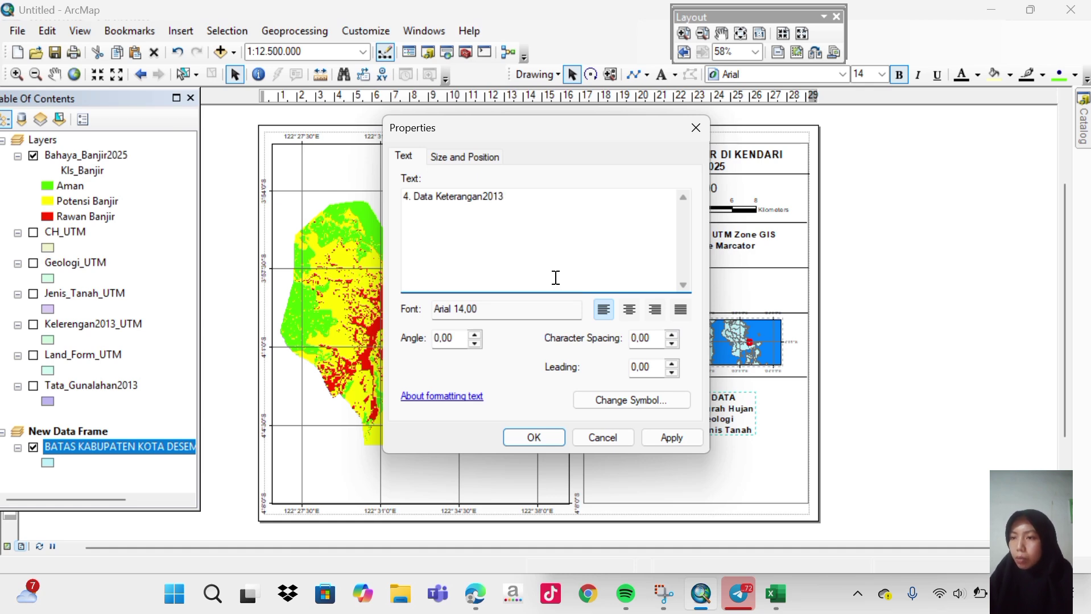
# Add the lines '5. Data Land From' and '6. Data Tata Gunalahan' and apply.
pyautogui.press('Return')
pyautogui.write('5. da')
pyautogui.press('BackSpace')
pyautogui.press('BackSpace')
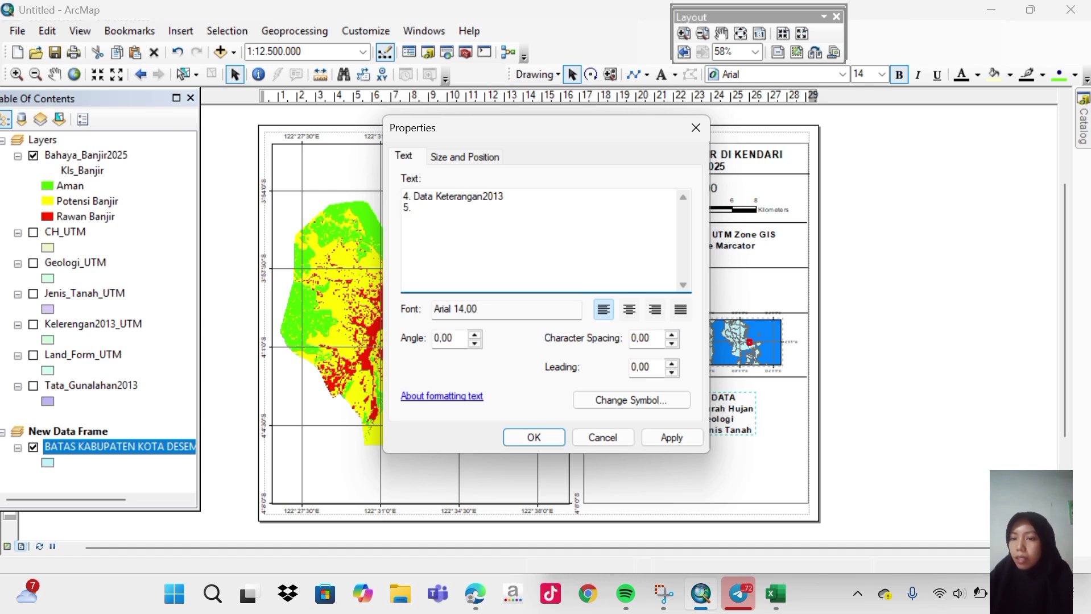
pyautogui.write('Data')
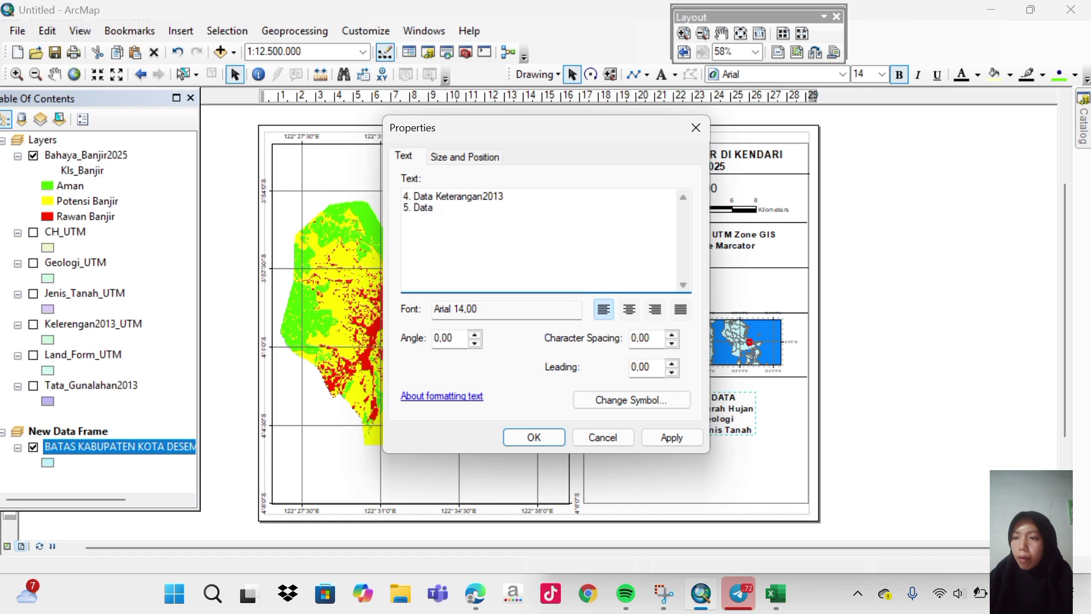
pyautogui.write(' Land')
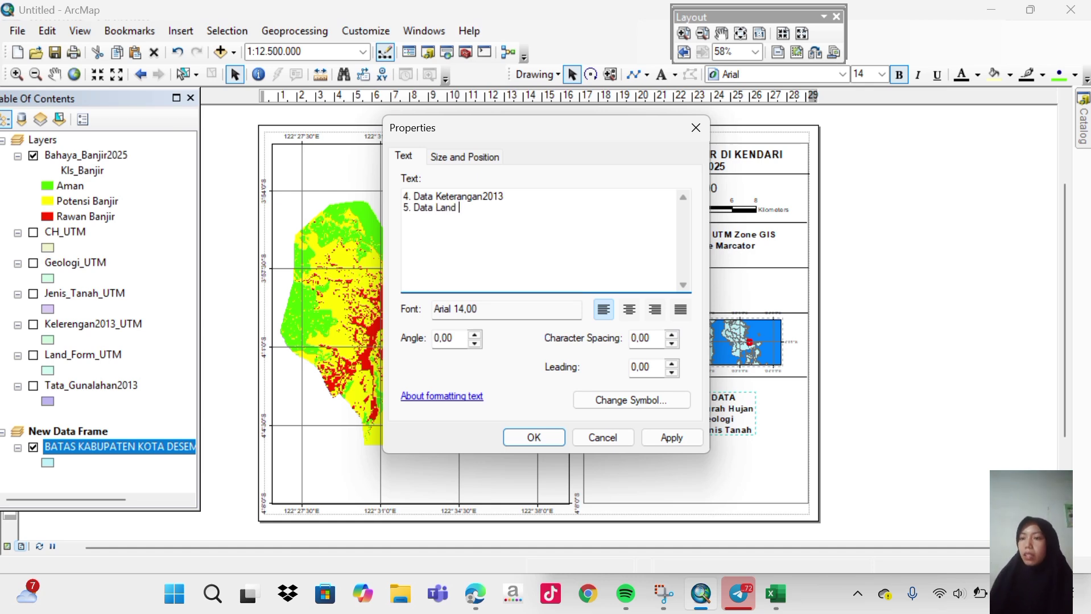
pyautogui.write(' F')
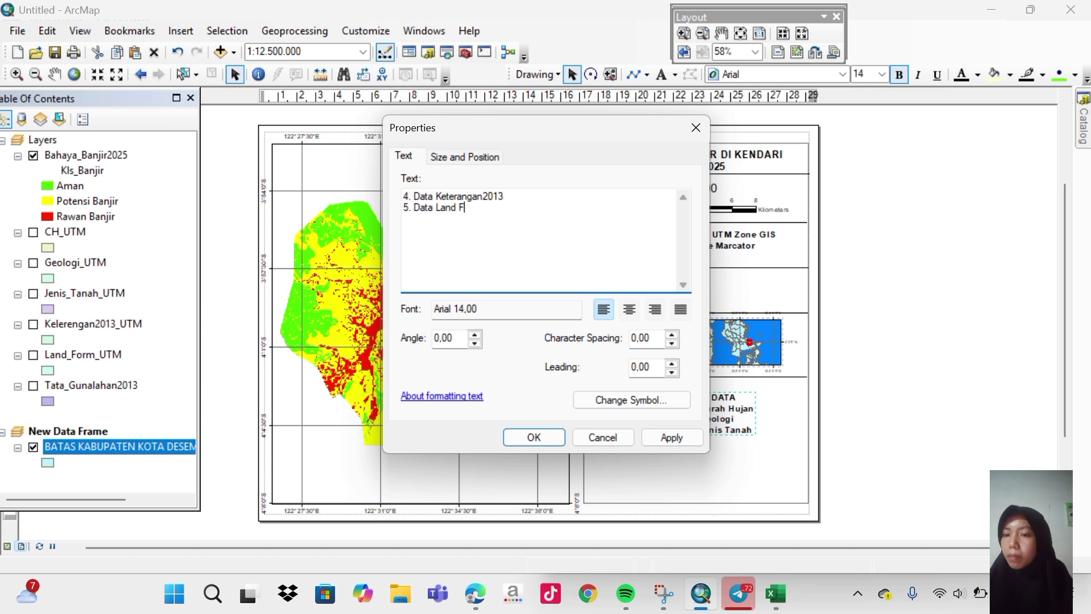
pyautogui.write('rom')
pyautogui.press('Return')
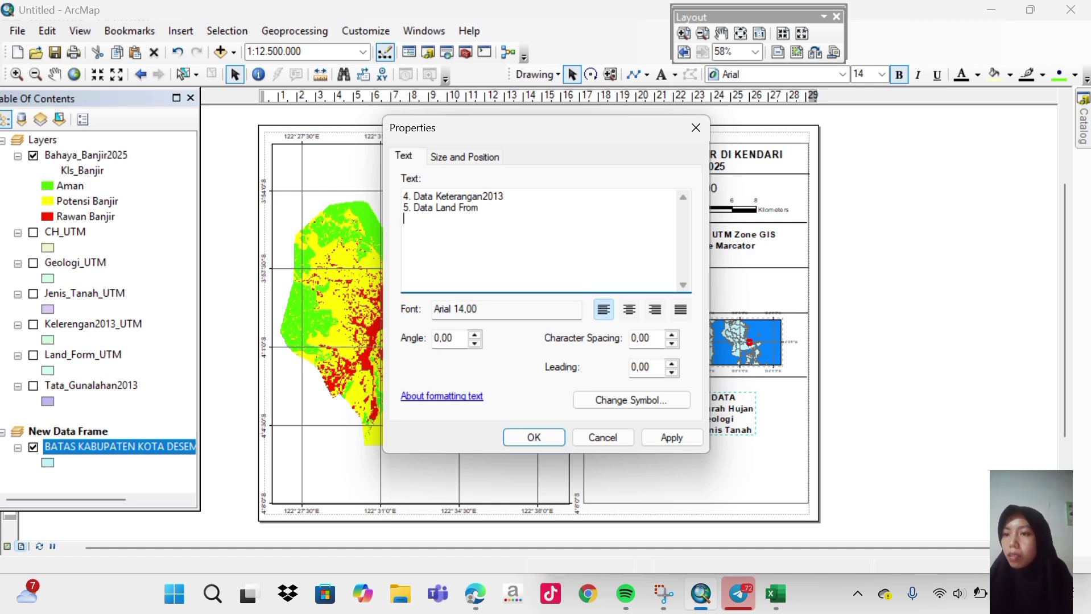
pyautogui.write('6')
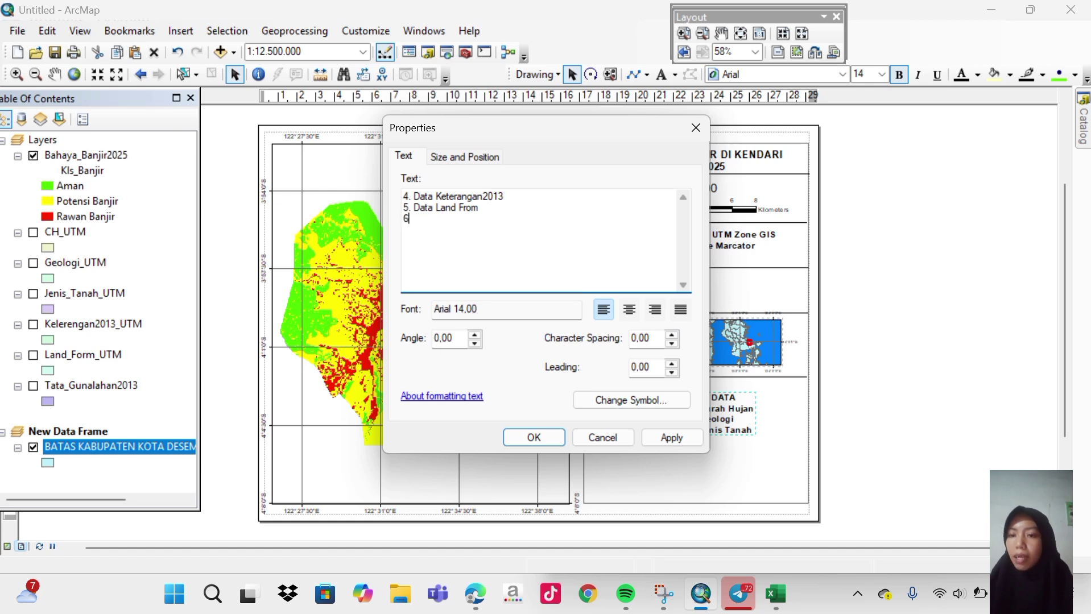
pyautogui.write('. Data')
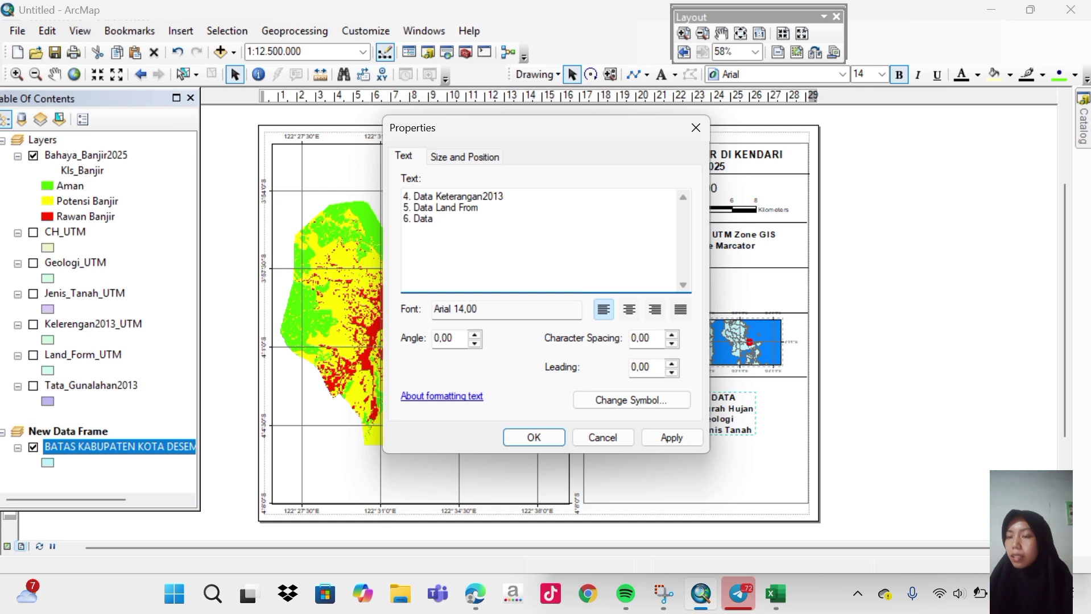
pyautogui.write(' Tata ')
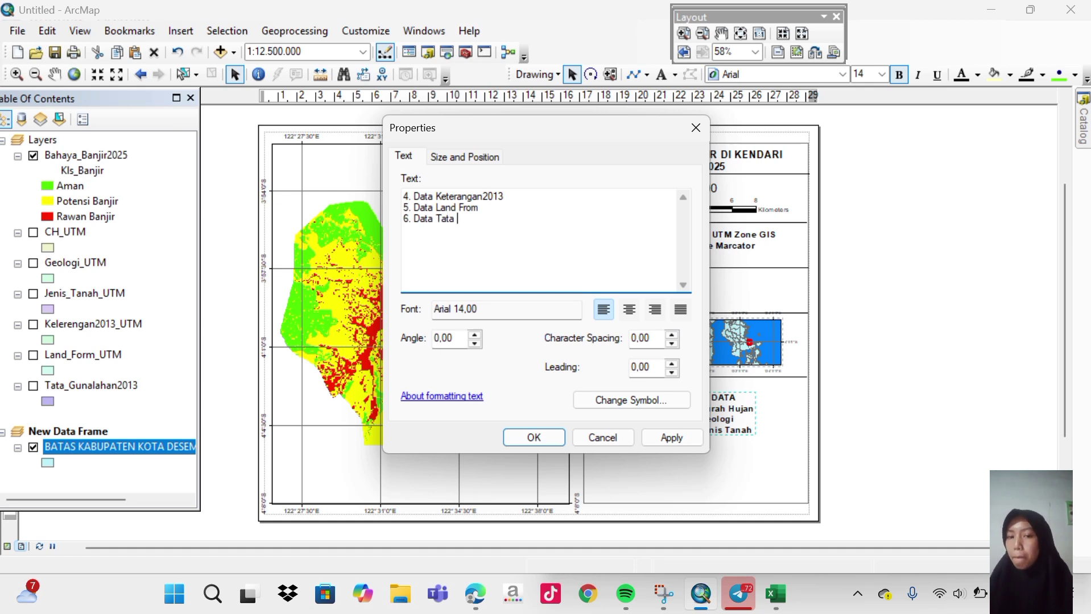
pyautogui.write('Gun')
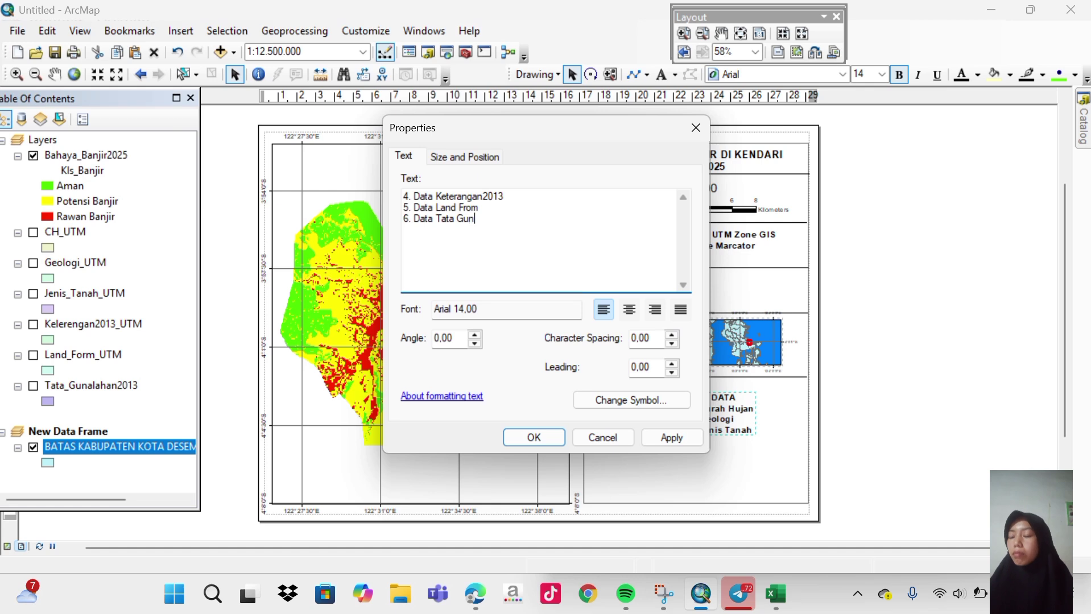
pyautogui.write('alahan')
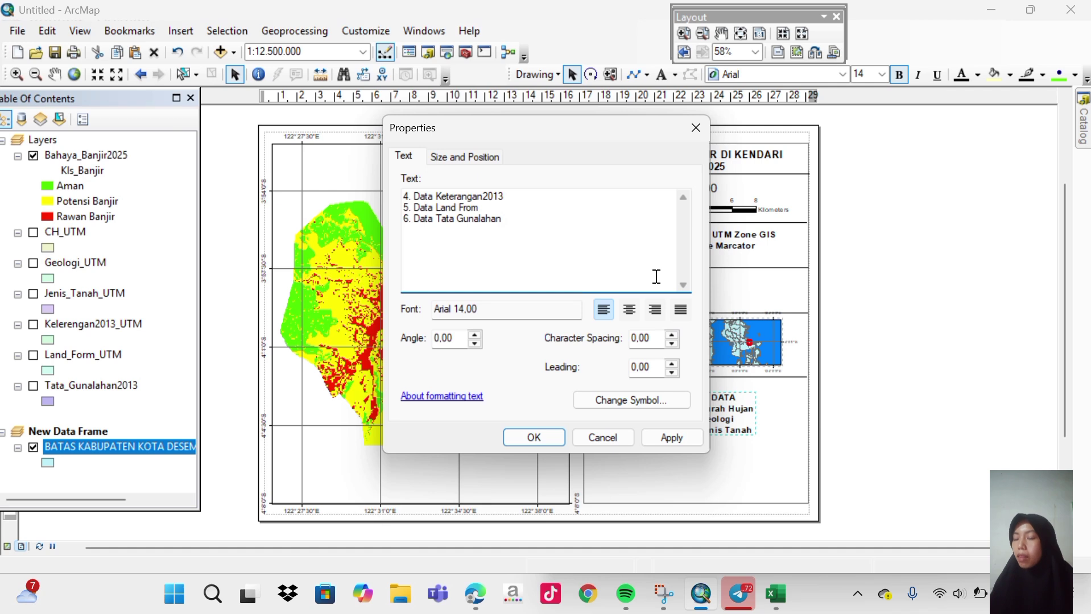
pyautogui.click(677, 436)
# Place items 4–6 beside the first list and lower the divider line beneath the sources.
pyautogui.click(557, 436)
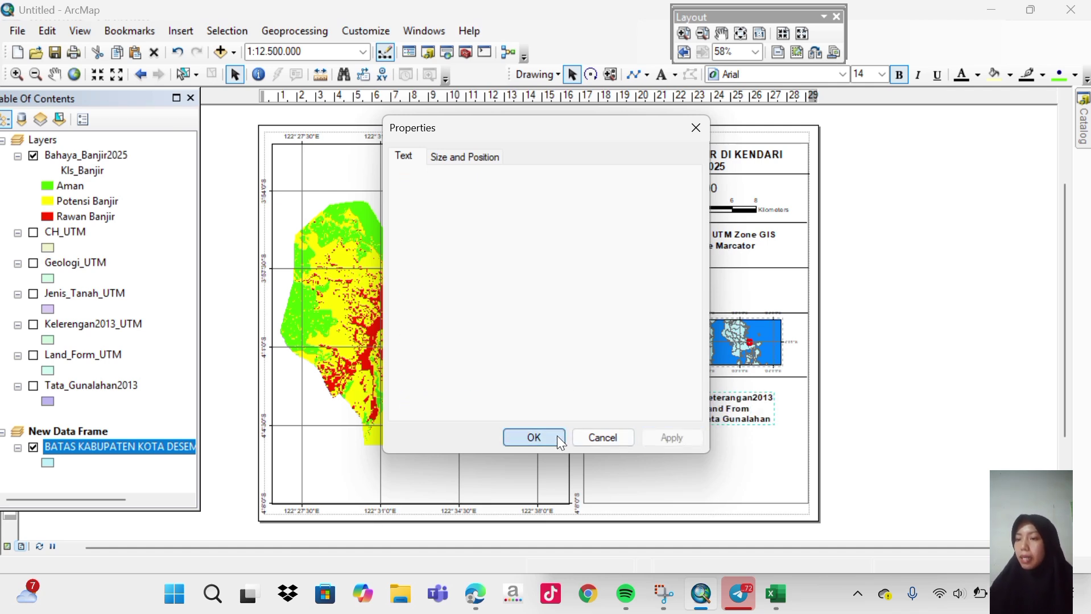
pyautogui.moveTo(737, 406); pyautogui.dragTo(763, 402)
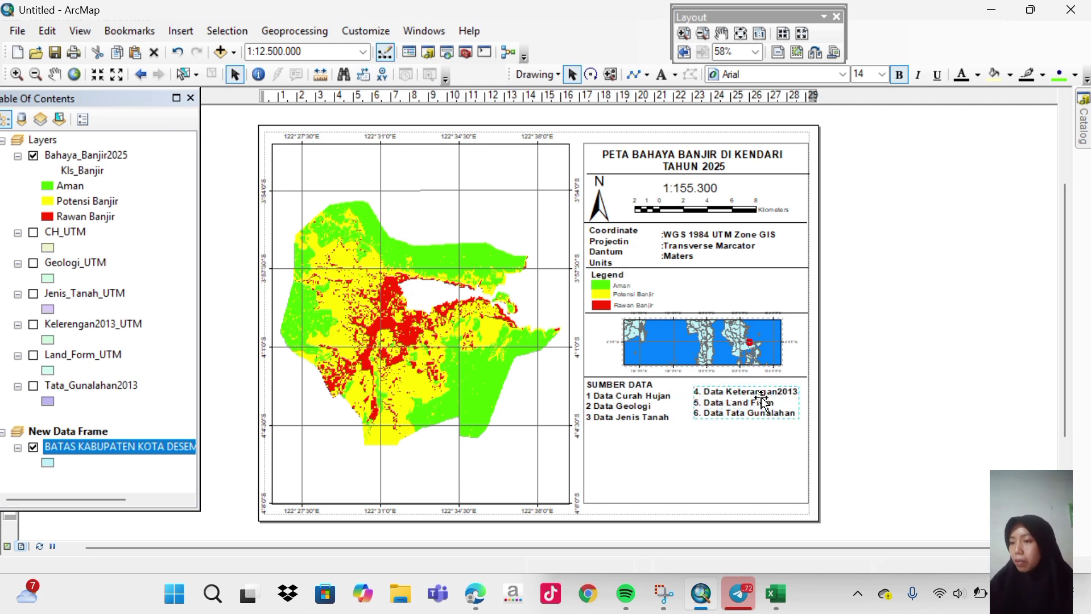
pyautogui.click(727, 376)
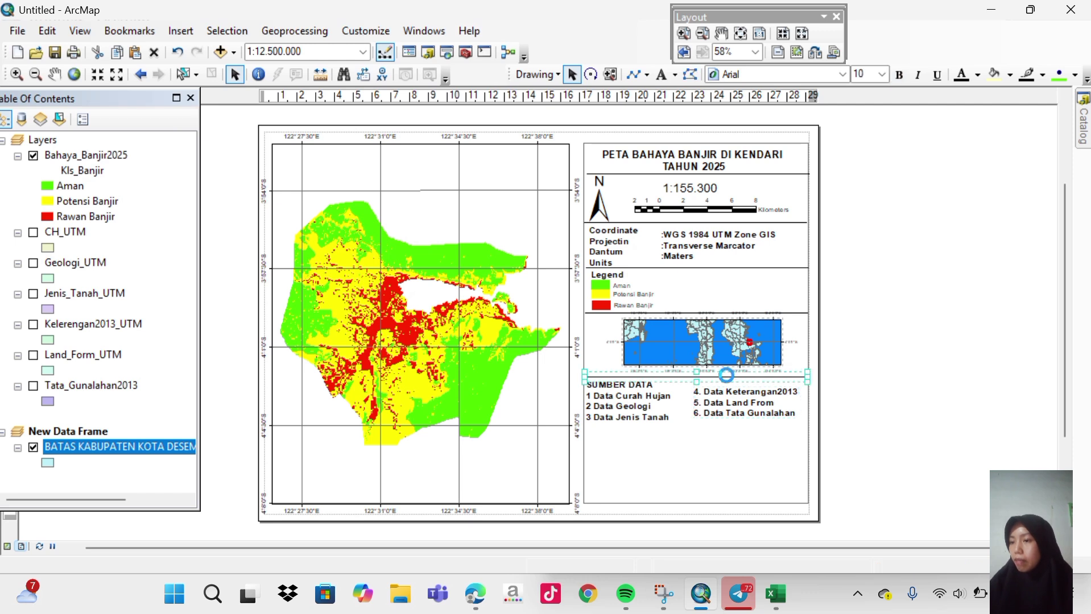
pyautogui.moveTo(726, 376); pyautogui.dragTo(737, 388)
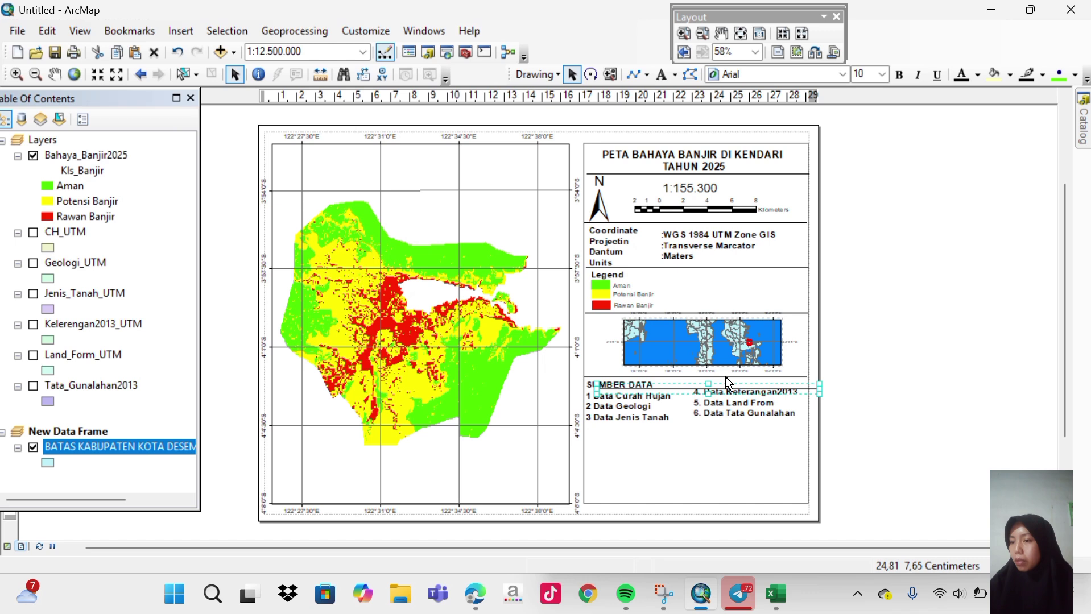
pyautogui.moveTo(705, 430); pyautogui.dragTo(703, 430)
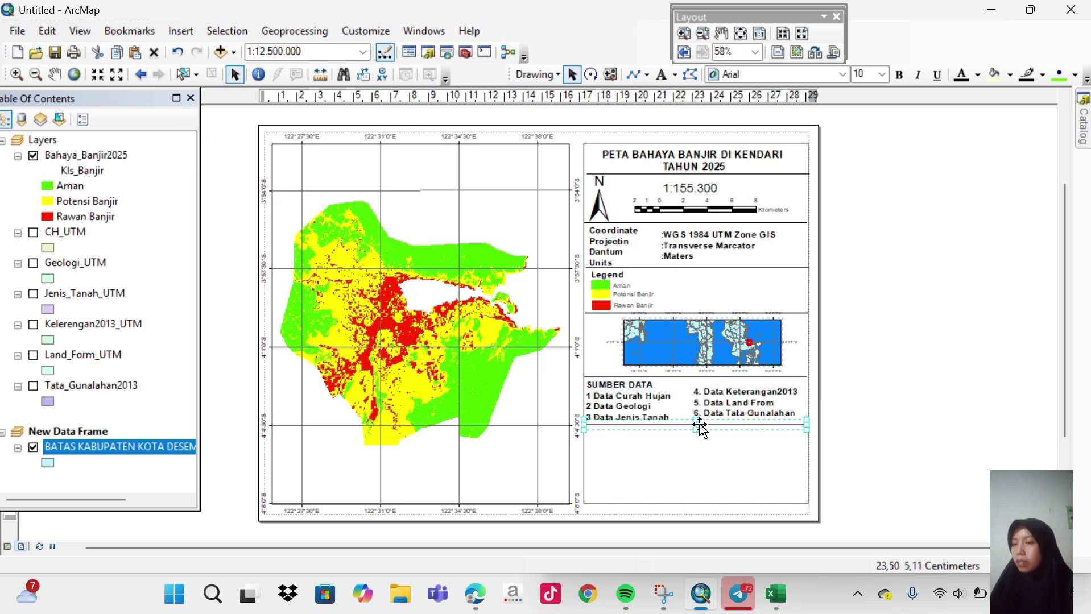
pyautogui.click(891, 398)
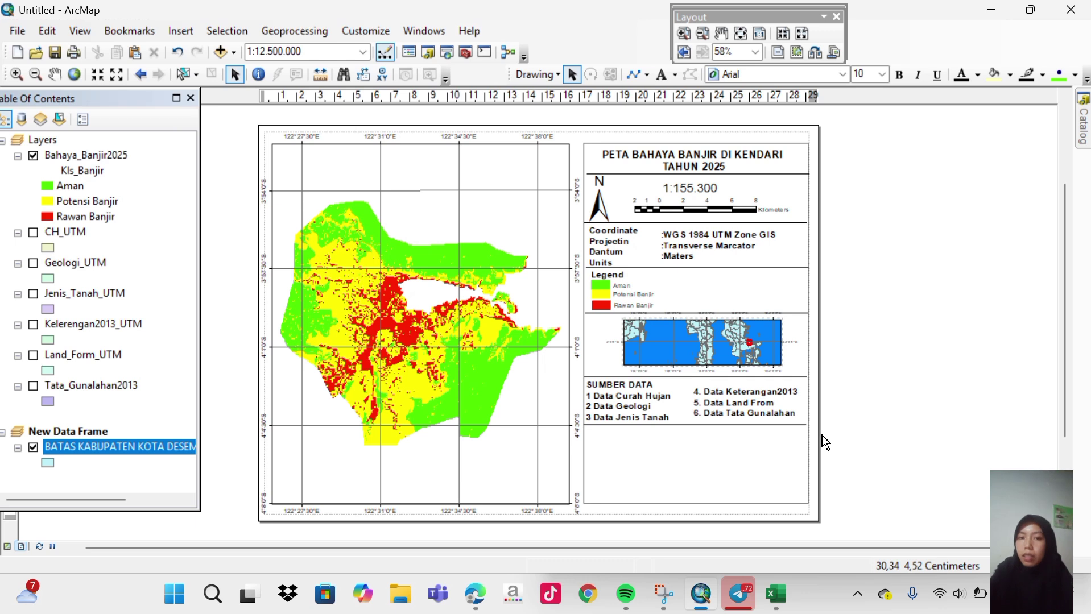
# Duplicate the map title and drag the copy below the source lists.
pyautogui.click(689, 165)
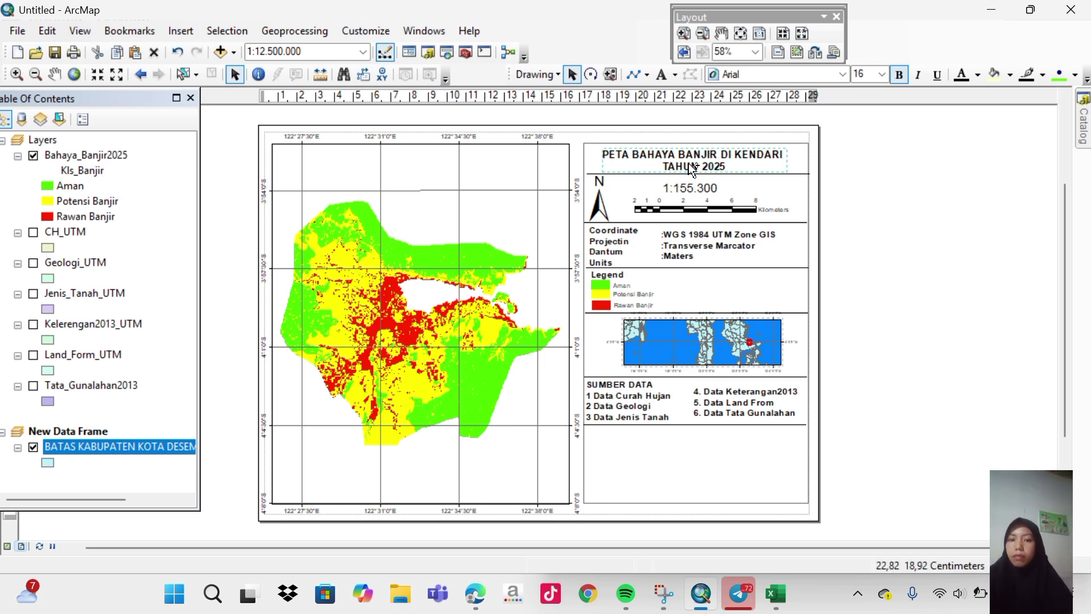
pyautogui.hotkey('ctrl', 'c')
pyautogui.hotkey('ctrl', 'v')
pyautogui.moveTo(689, 165); pyautogui.dragTo(688, 433)
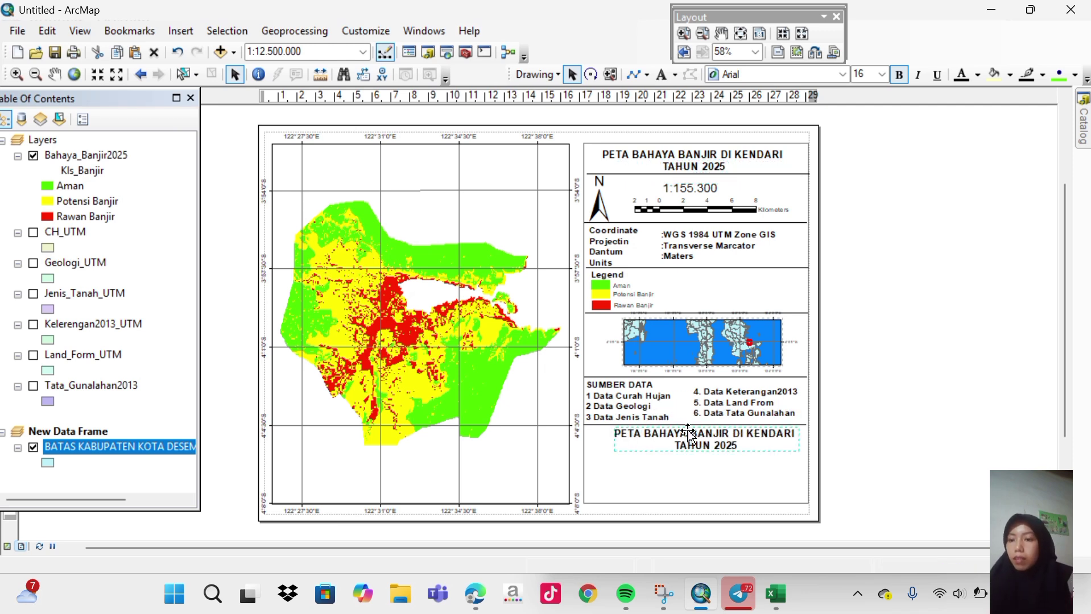
# Replace the title copy with 'Di Petakan Oleh', the mapmaker's name and student number on separate lines.
pyautogui.doubleClick(687, 433)
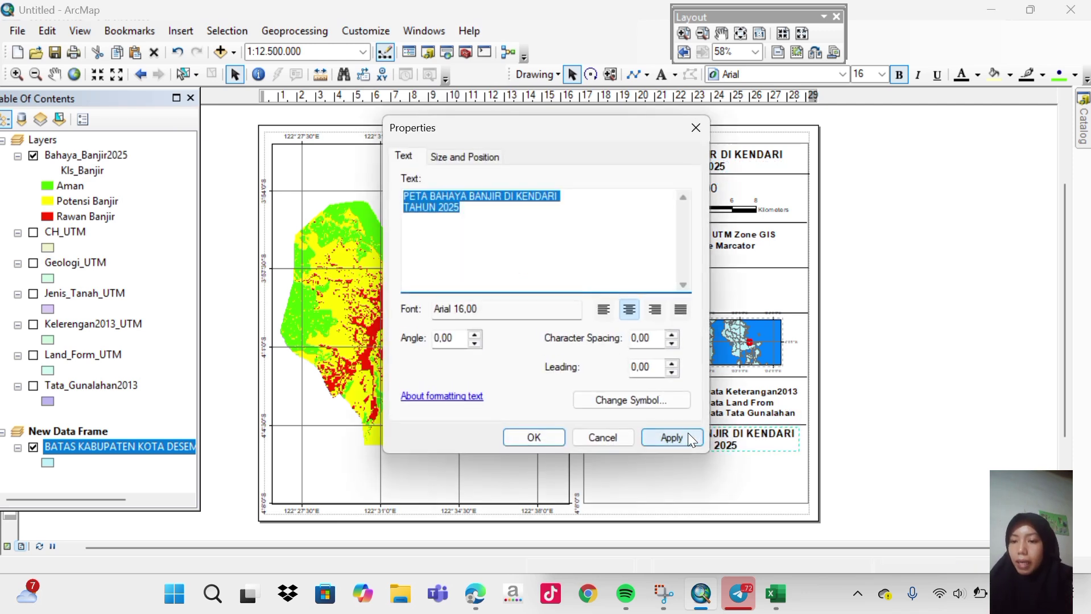
pyautogui.press('Delete')
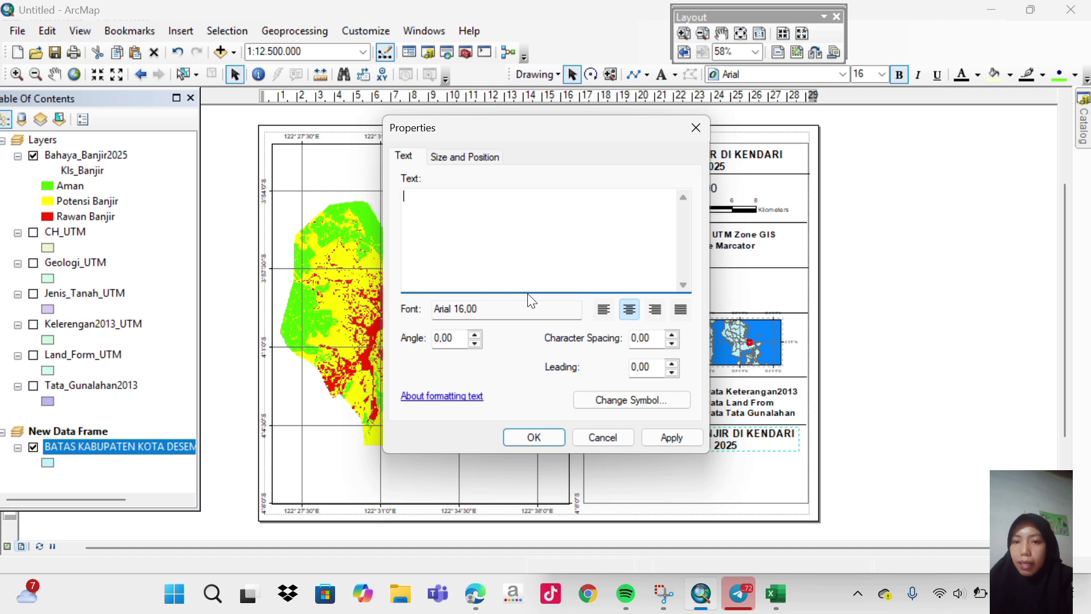
pyautogui.write('Di Peta')
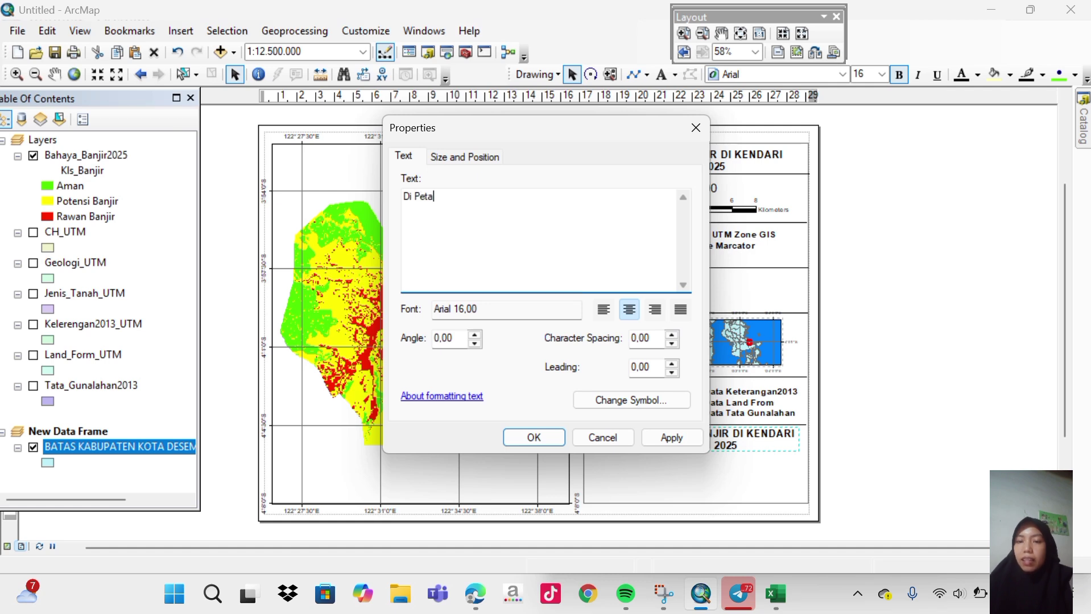
pyautogui.write('kan Olwh')
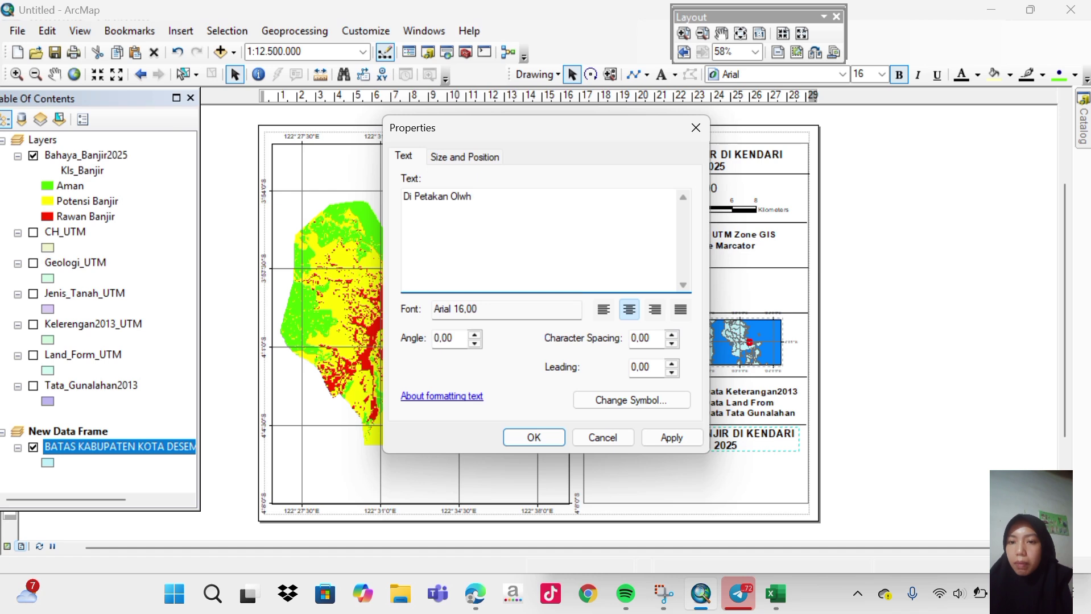
pyautogui.press('BackSpace')
pyautogui.press('BackSpace')
pyautogui.write('eh')
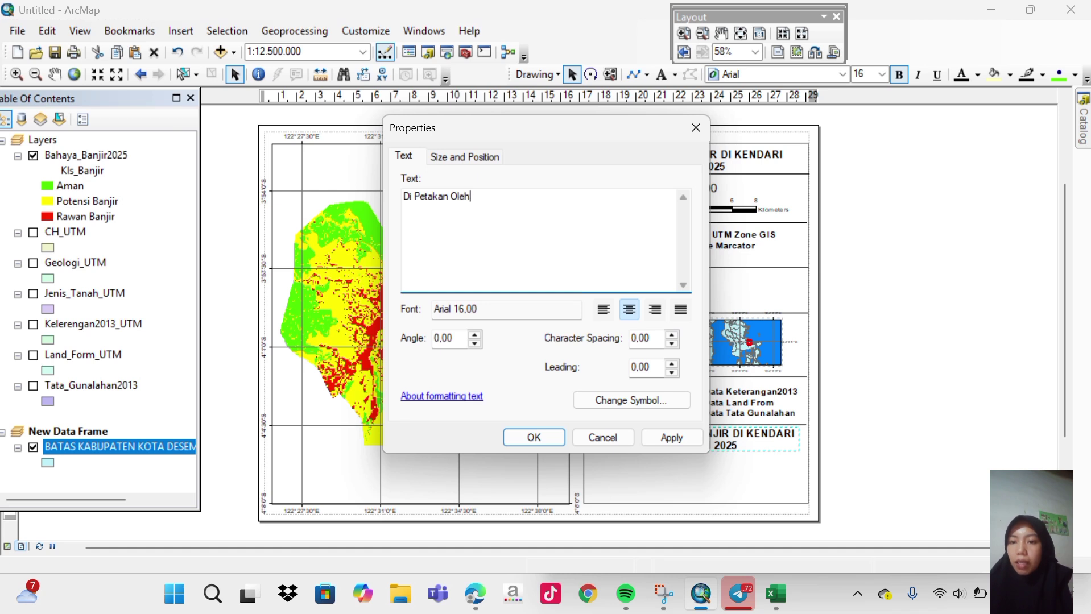
pyautogui.press('Return')
pyautogui.write('Elvia')
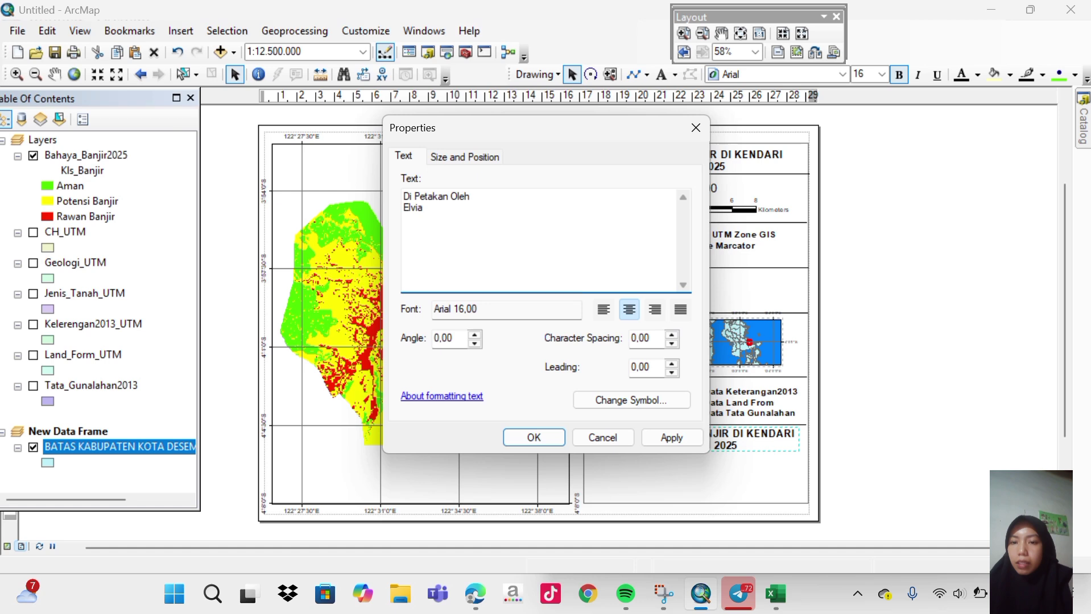
pyautogui.press('Return')
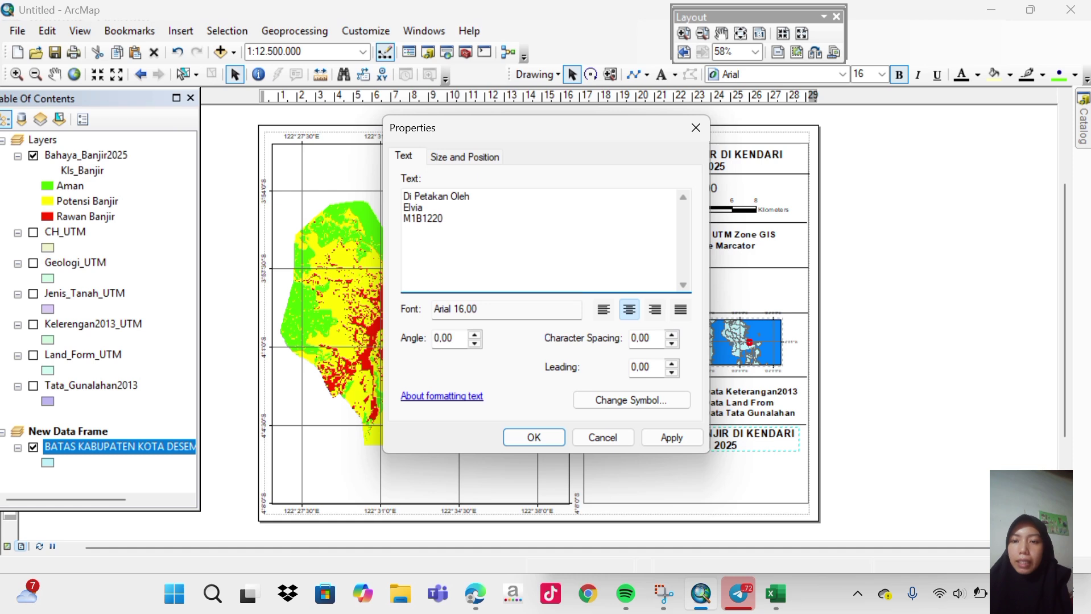
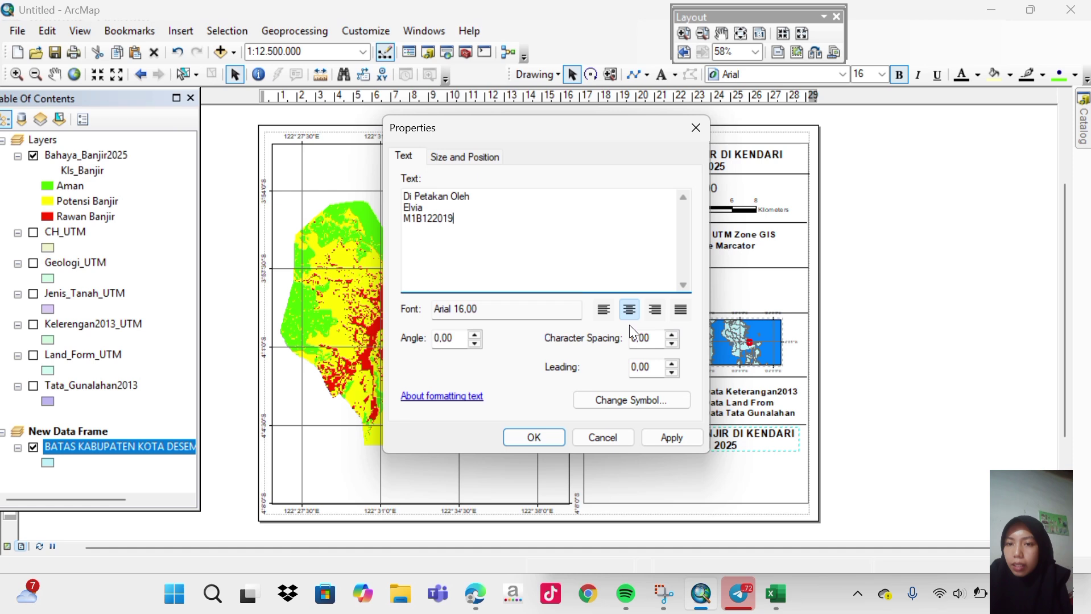
pyautogui.click(657, 435)
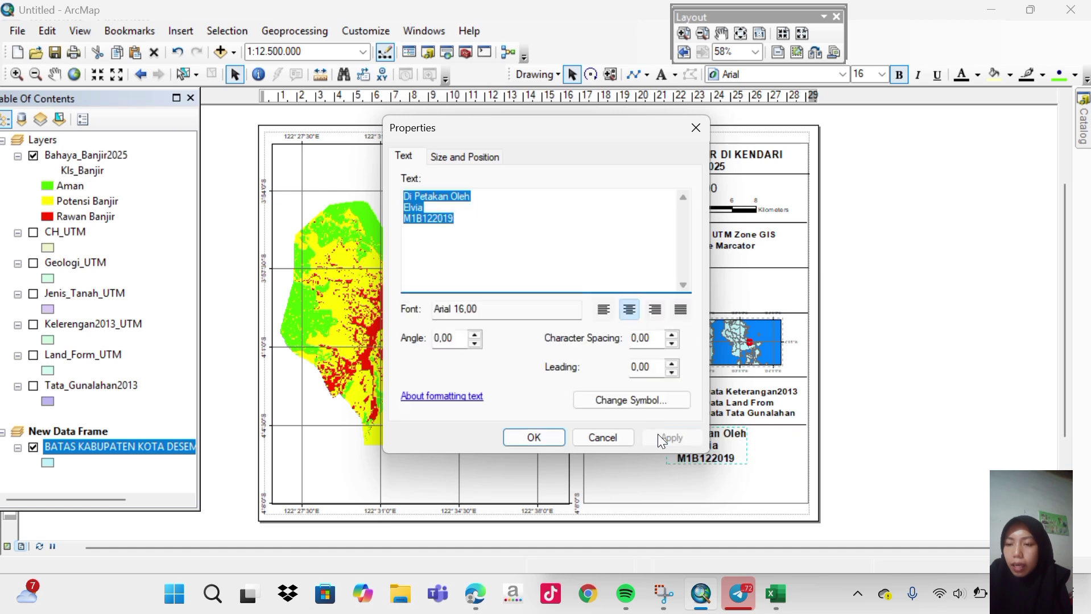
# Close the credit text properties and shift the credit block lower and to the right.
pyautogui.click(555, 439)
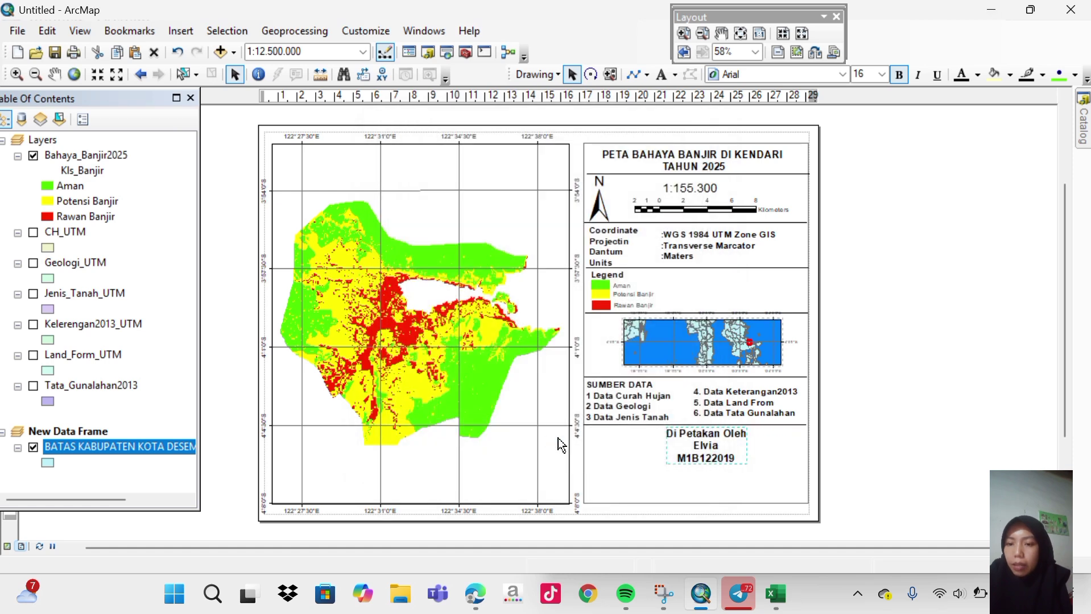
pyautogui.moveTo(704, 453); pyautogui.dragTo(732, 469)
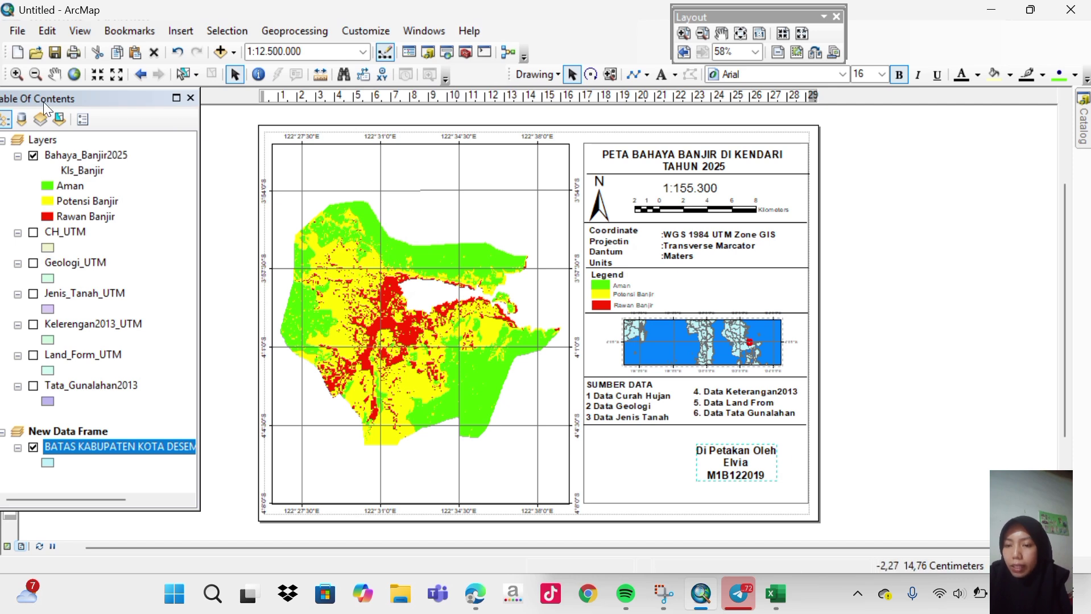
# Switch to File Explorer and scroll the recent files to locate the PH practicum report.
pyautogui.click(414, 601)
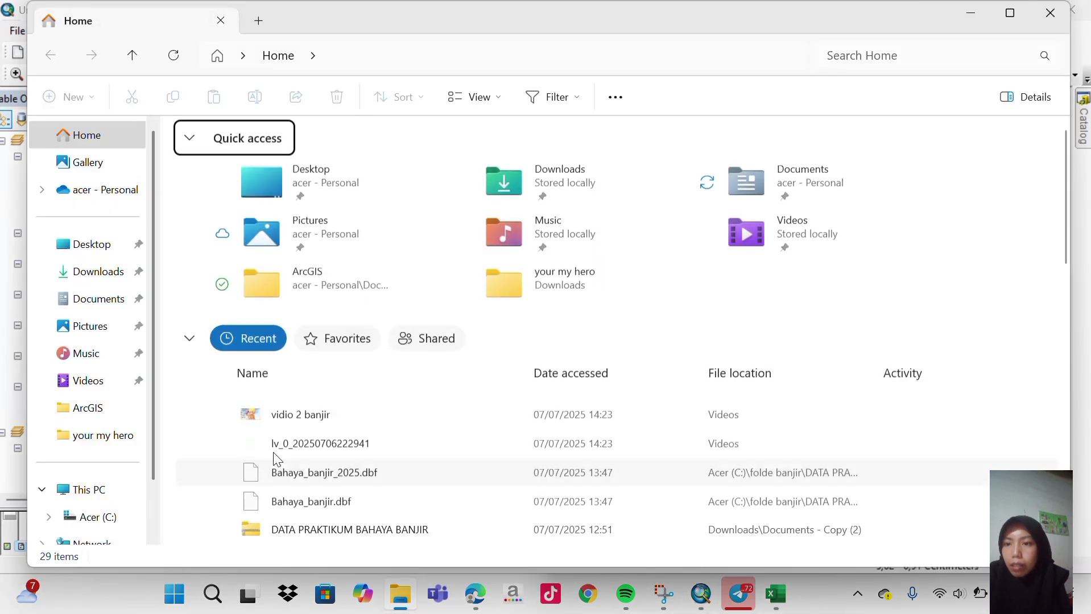
pyautogui.scroll(-2, 330, 479)
pyautogui.scroll(-8, 331, 474)
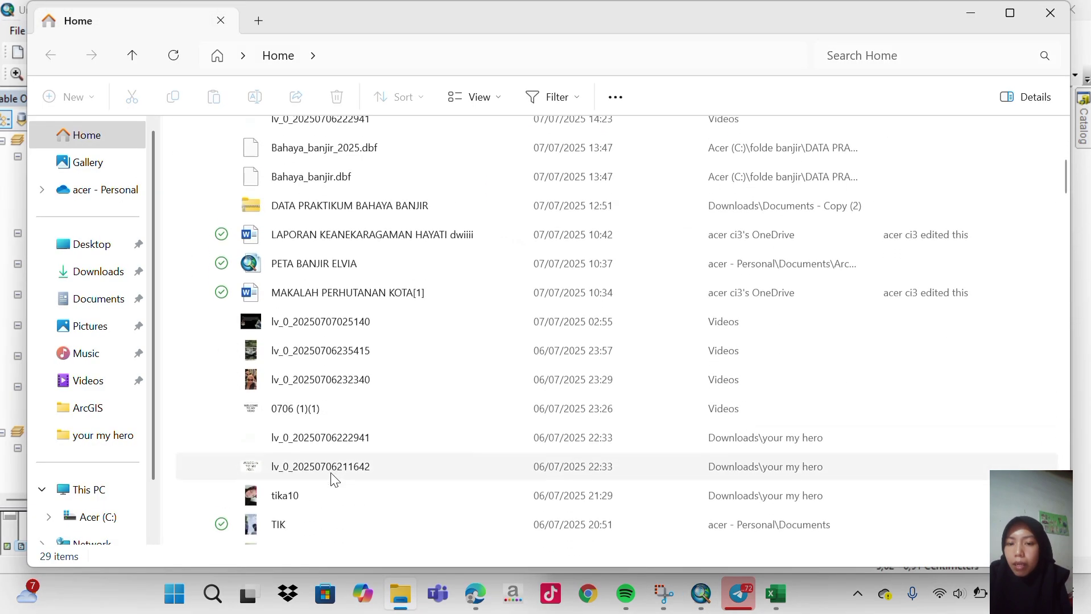
pyautogui.scroll(-5, 332, 474)
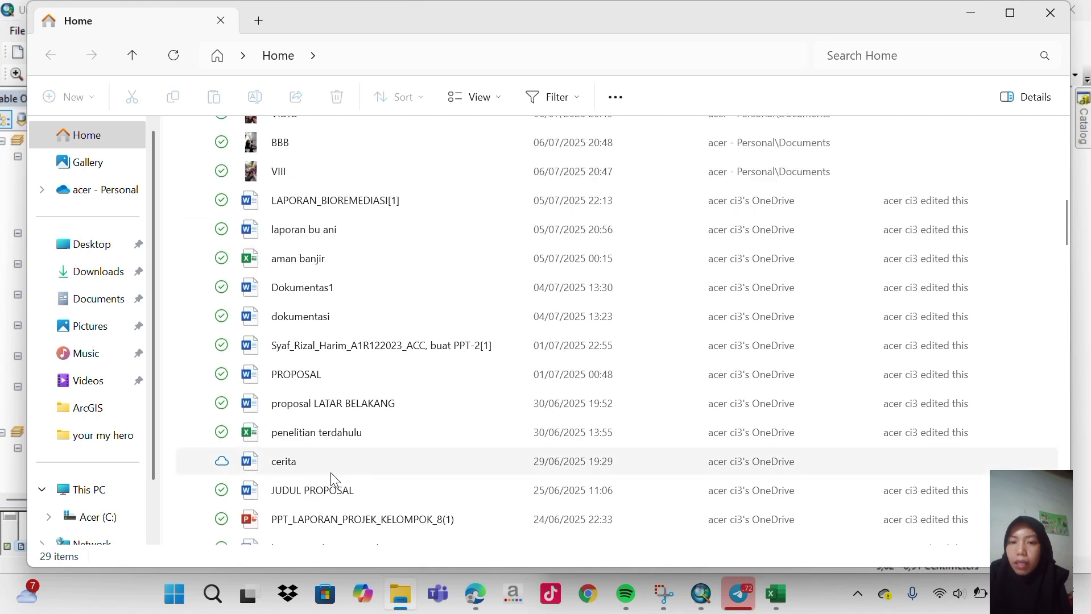
pyautogui.scroll(-5, 334, 479)
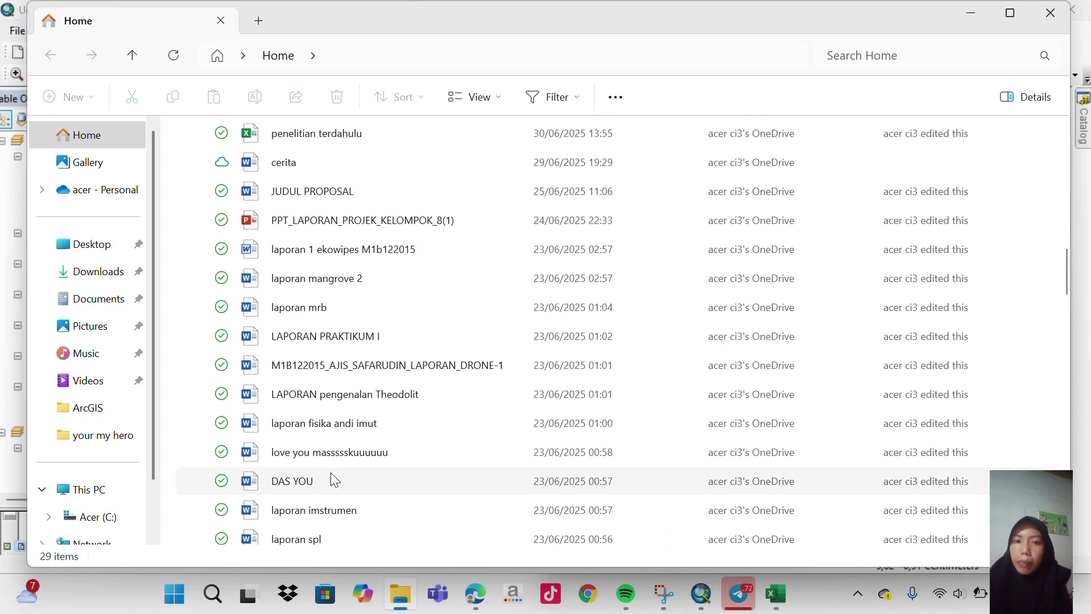
pyautogui.scroll(-2, 334, 480)
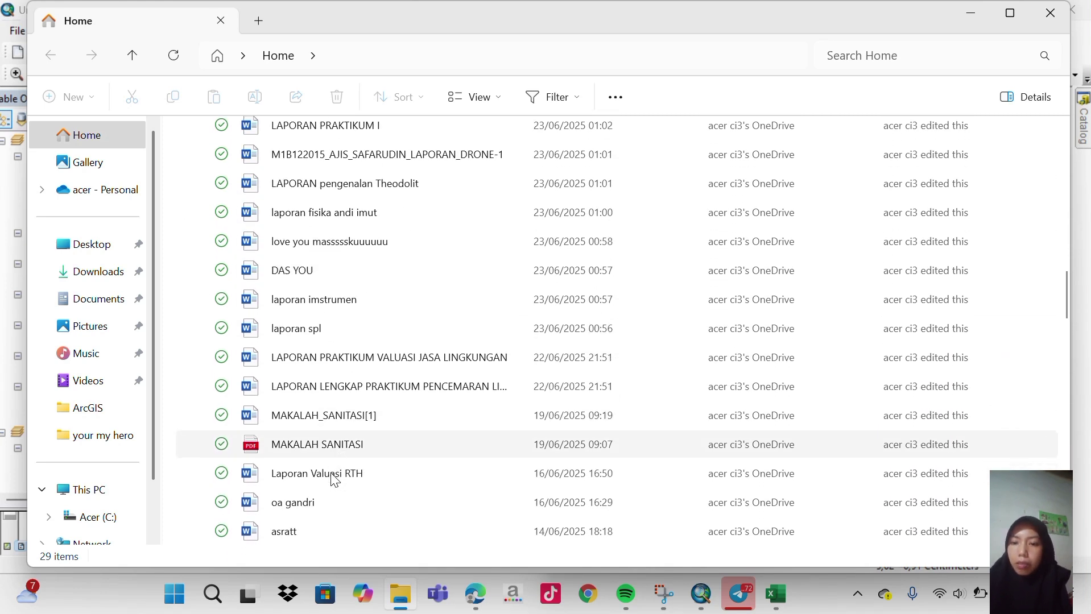
pyautogui.scroll(-3, 335, 481)
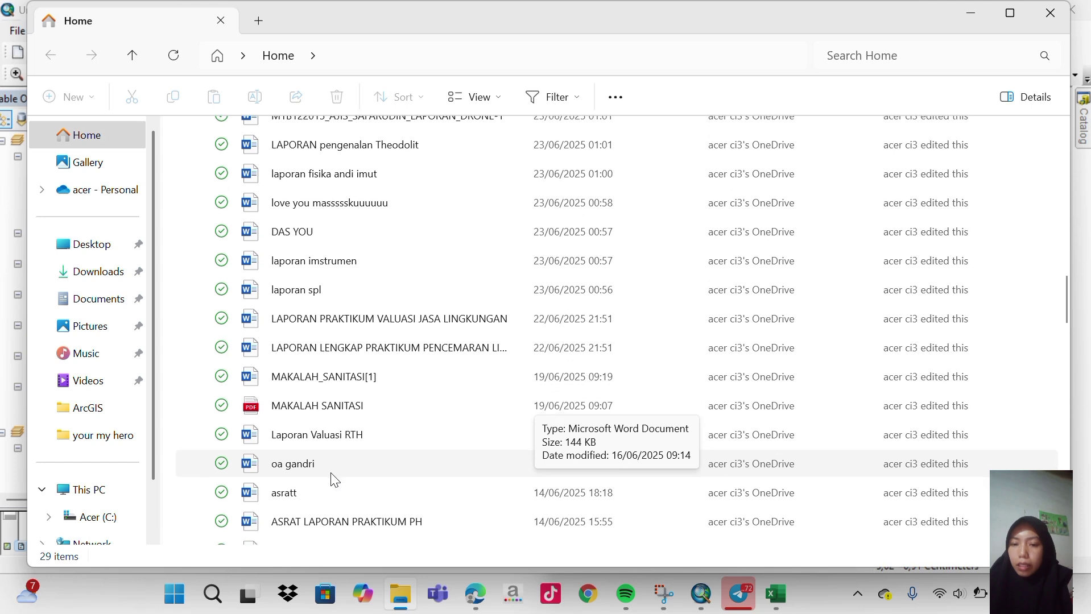
pyautogui.scroll(1, 334, 481)
# Open the 'ASRAT LAPORAN PRAKTIKUM PH' report and select the university logo on its cover.
pyautogui.doubleClick(335, 479)
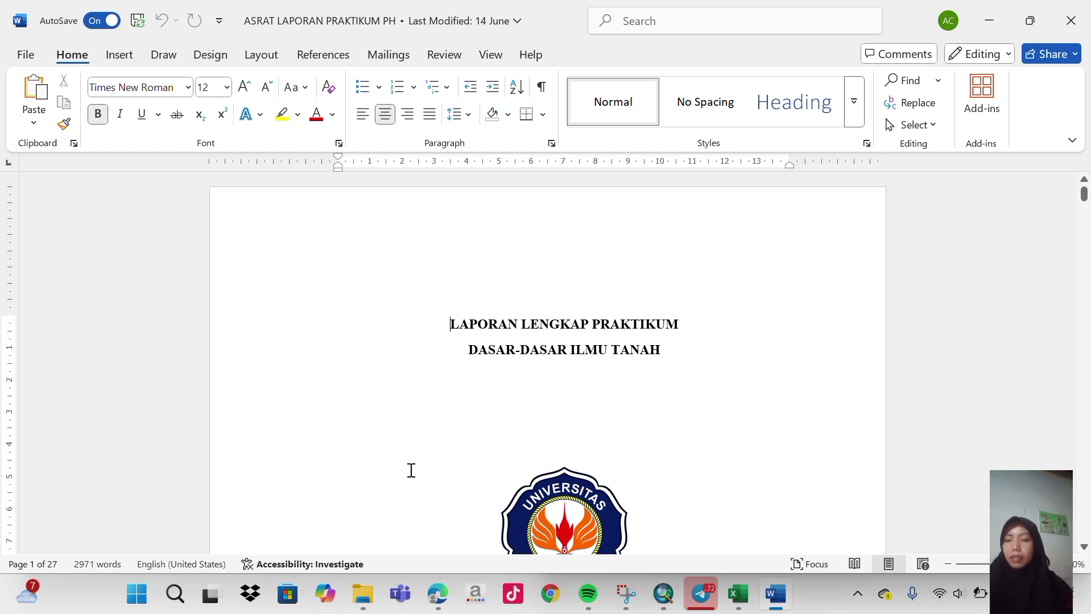
pyautogui.scroll(-4, 425, 467)
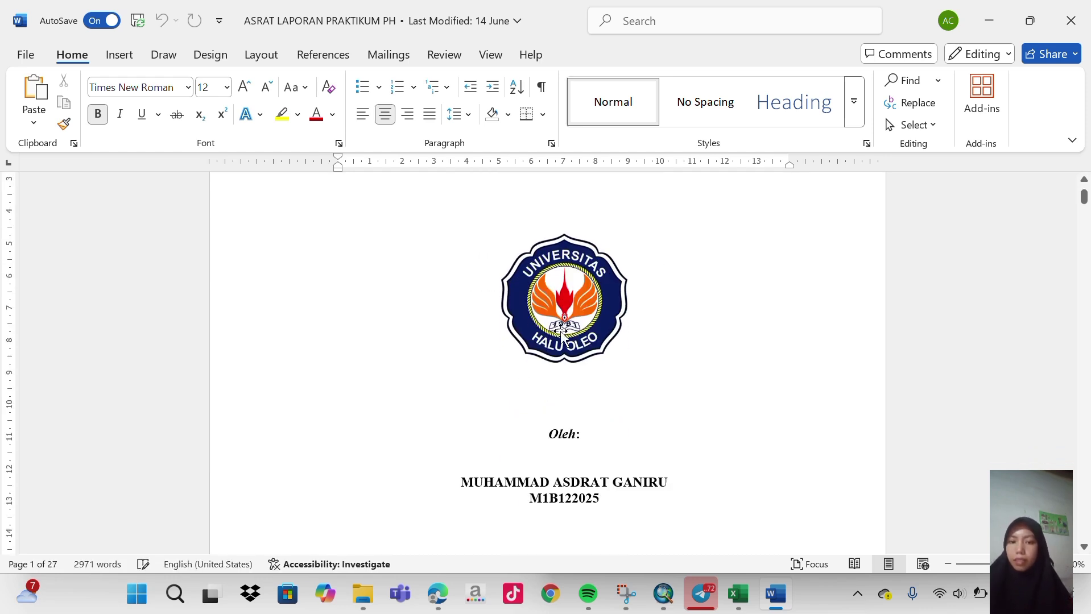
pyautogui.click(561, 318)
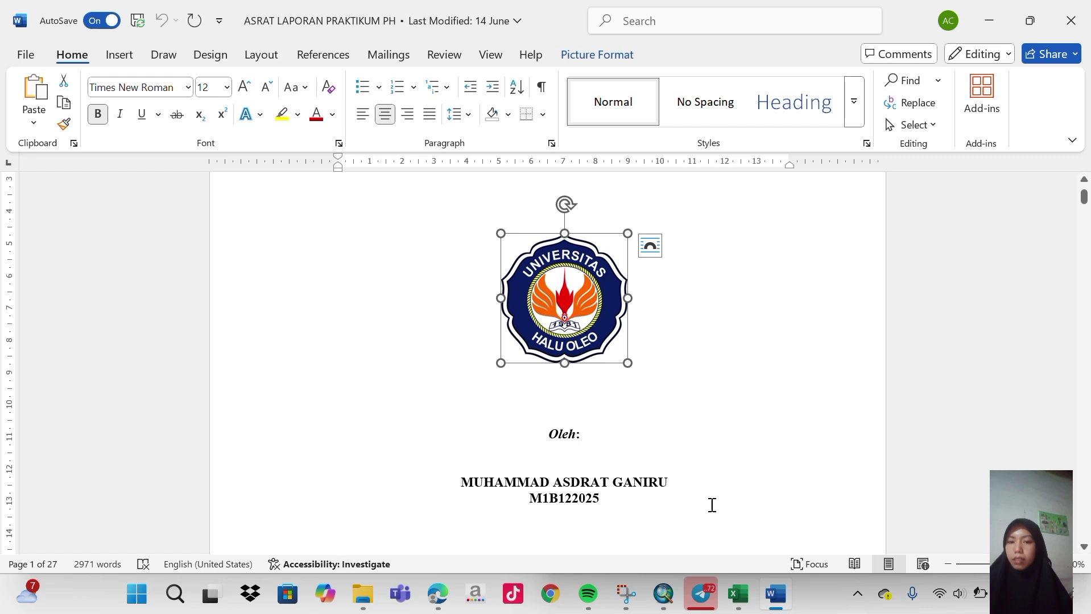
# Paste the Universitas Halu Oleo logo into the ArcMap layout and shrink it.
pyautogui.click(665, 594)
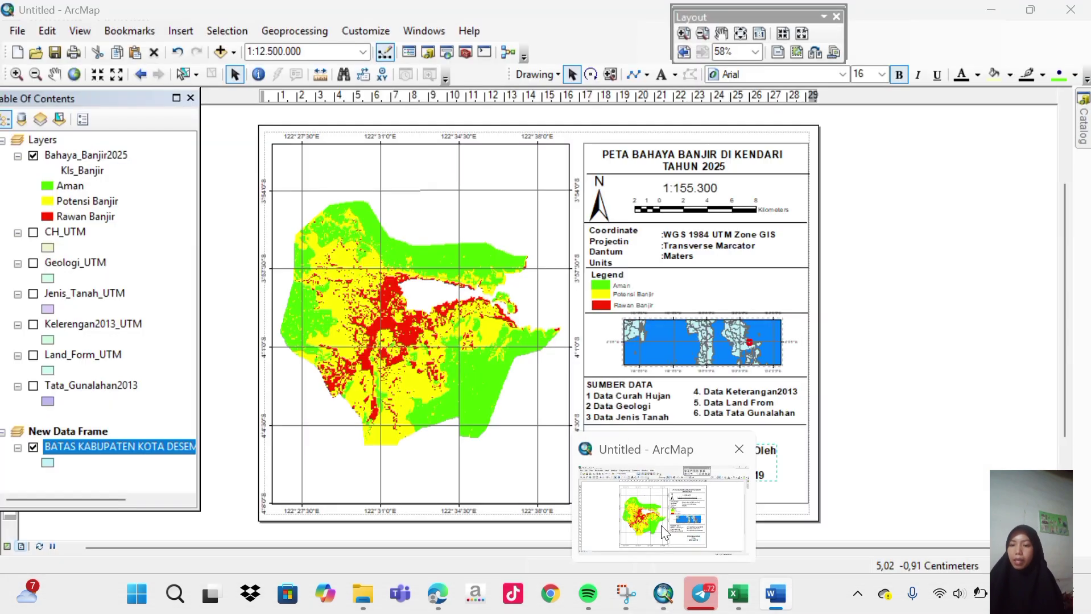
pyautogui.click(612, 453)
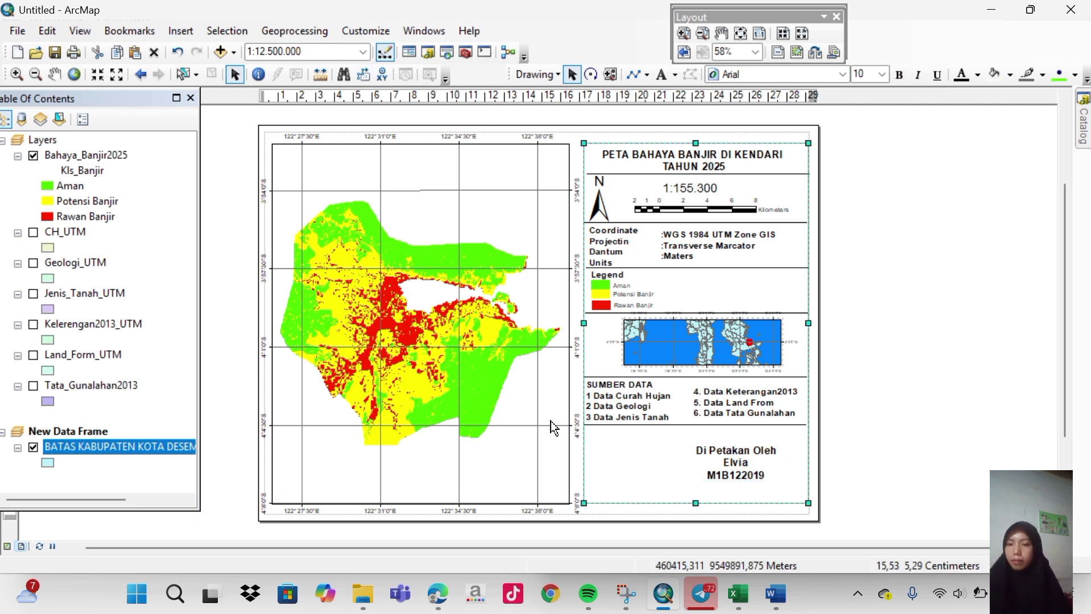
pyautogui.hotkey('ctrl', 'v')
pyautogui.moveTo(601, 395); pyautogui.dragTo(647, 477)
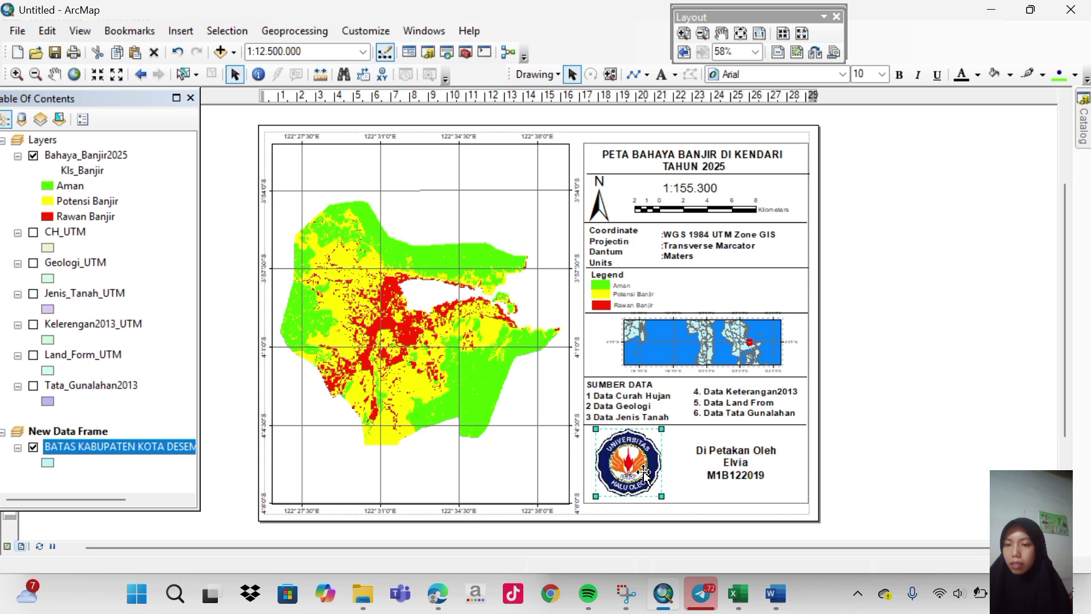
pyautogui.moveTo(660, 496); pyautogui.dragTo(640, 476)
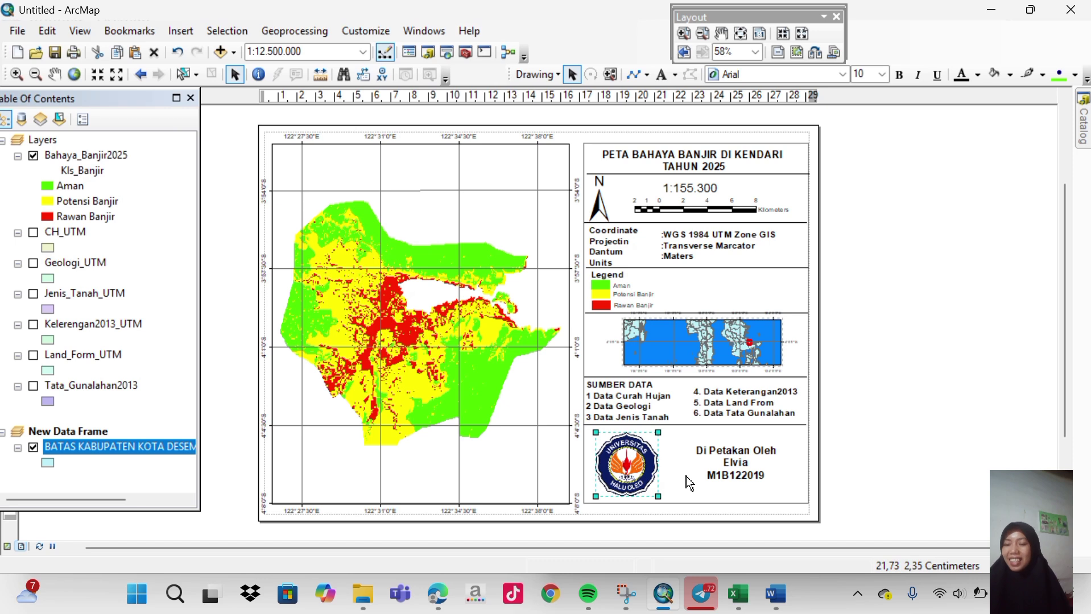
# Nudge the credit text slightly down beside the logo, then reselect the logo.
pyautogui.click(740, 463)
pyautogui.click(739, 464)
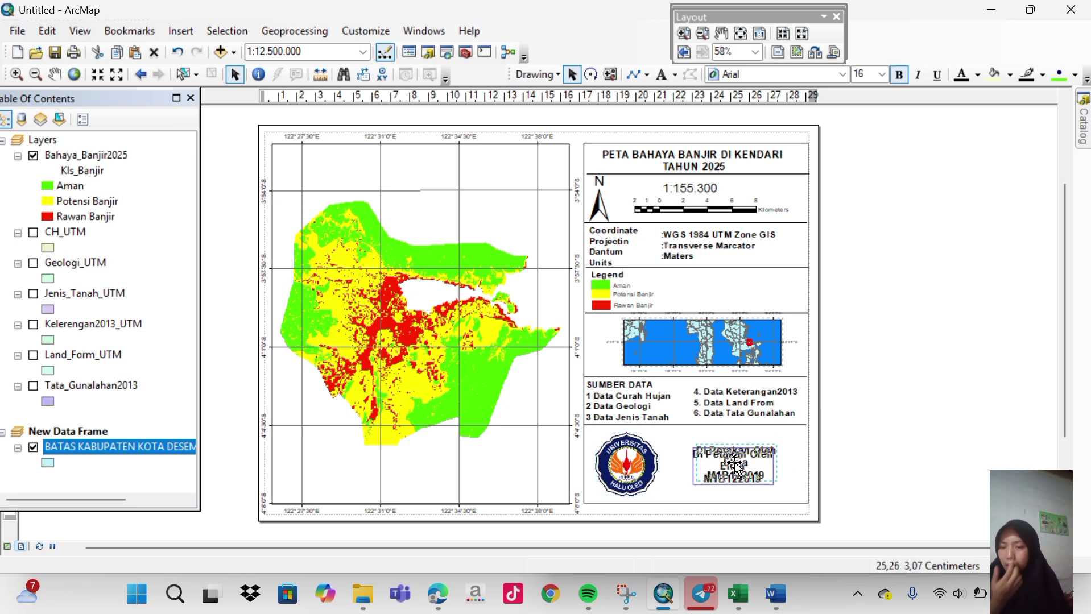
pyautogui.moveTo(730, 465); pyautogui.dragTo(733, 469)
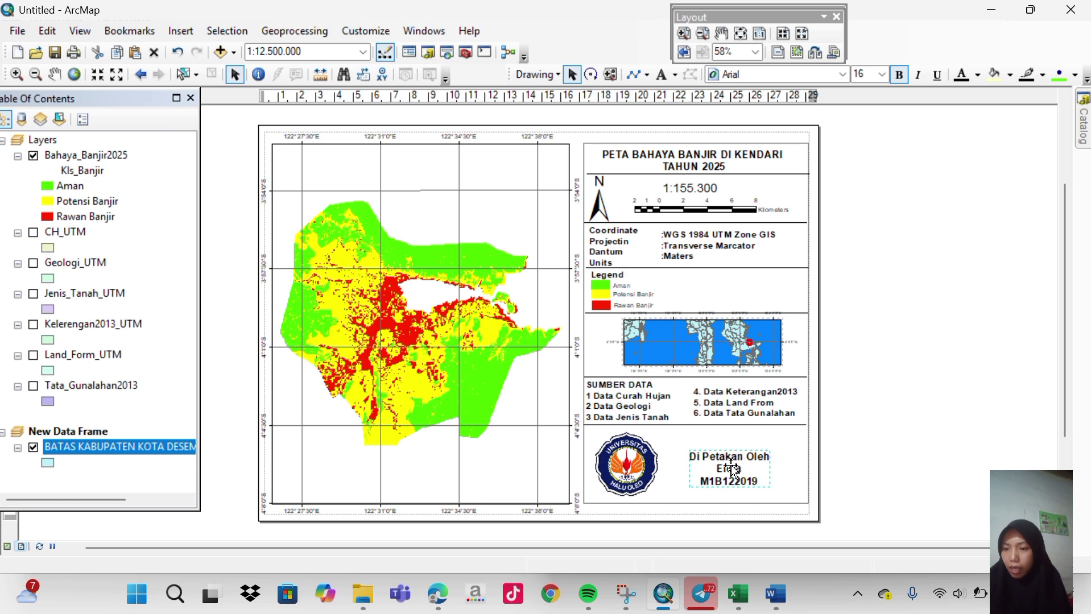
pyautogui.click(650, 471)
pyautogui.click(648, 470)
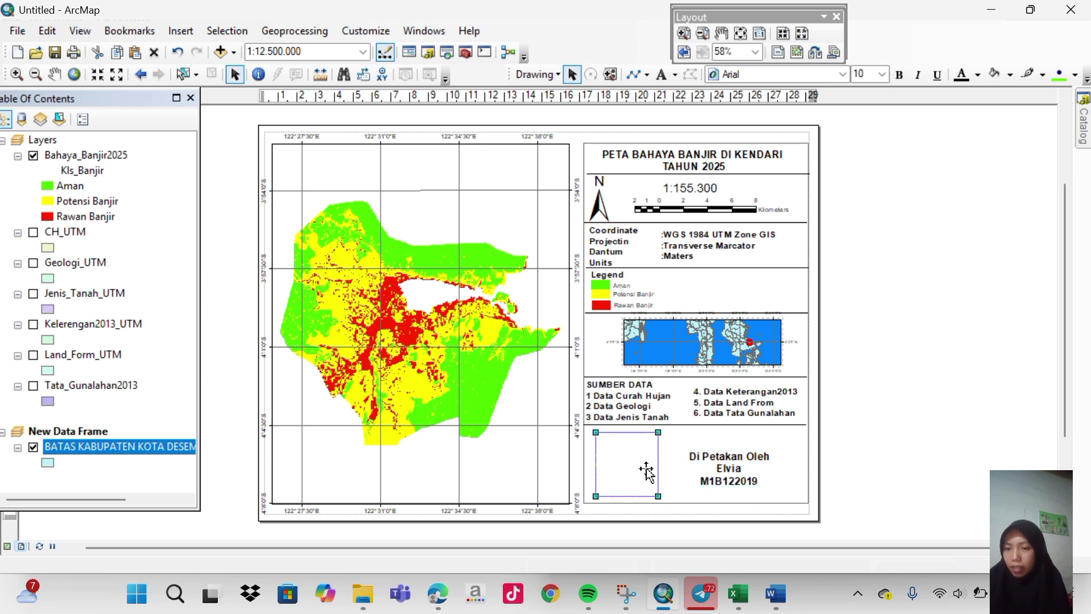
# Move the data sources 4–6 column slightly down.
pyautogui.click(680, 430)
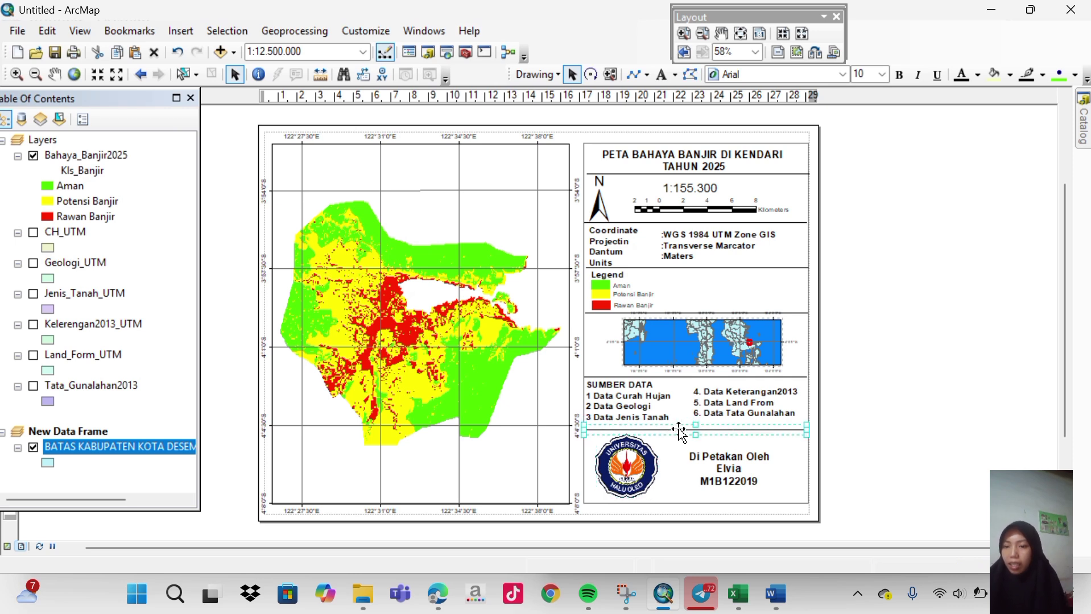
pyautogui.click(650, 414)
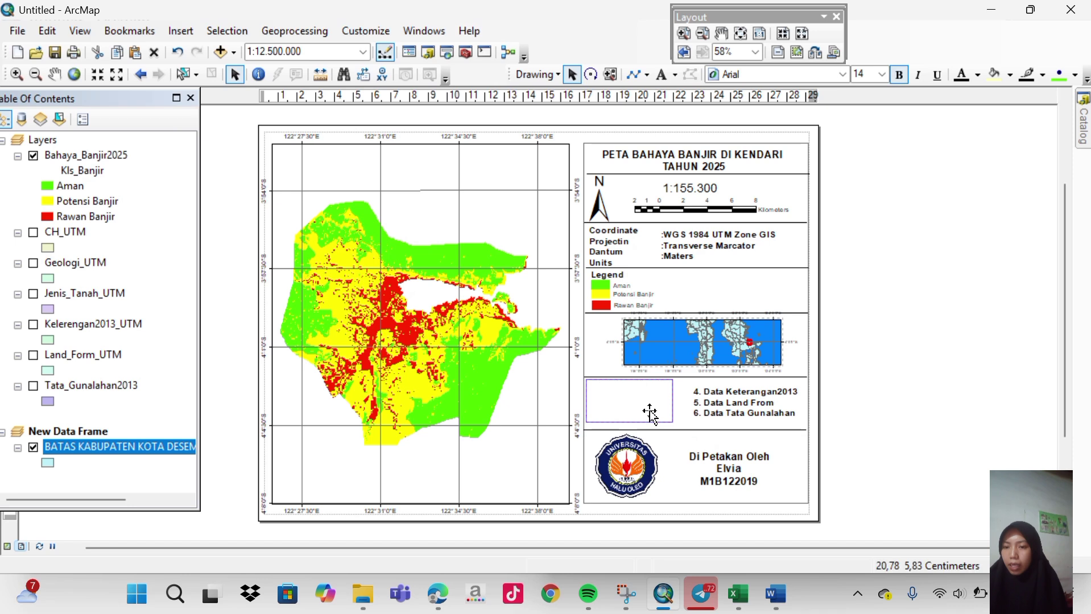
pyautogui.click(711, 413)
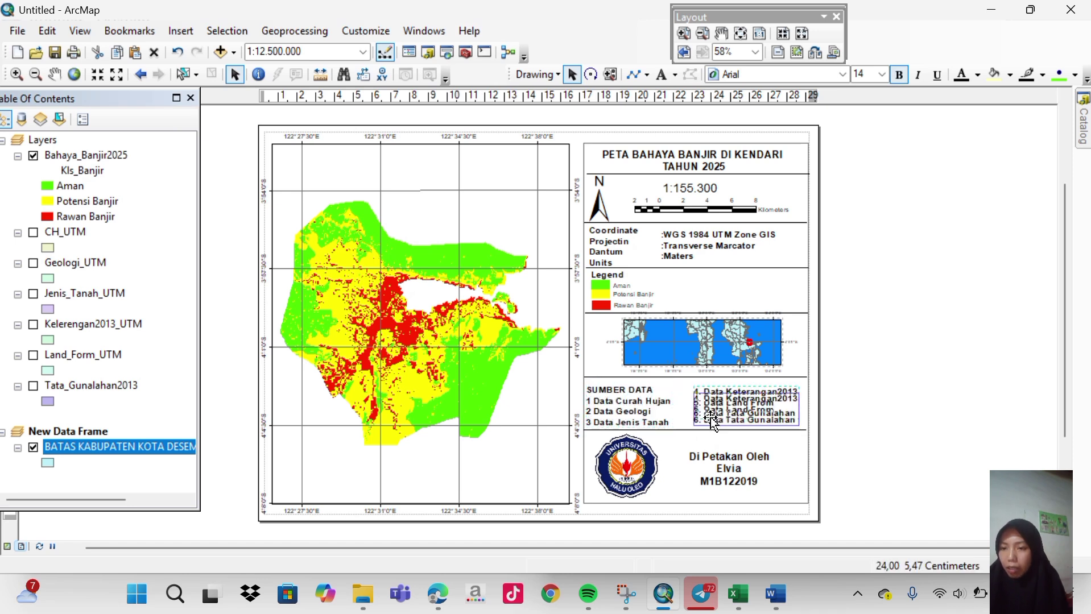
pyautogui.moveTo(709, 421); pyautogui.dragTo(710, 431)
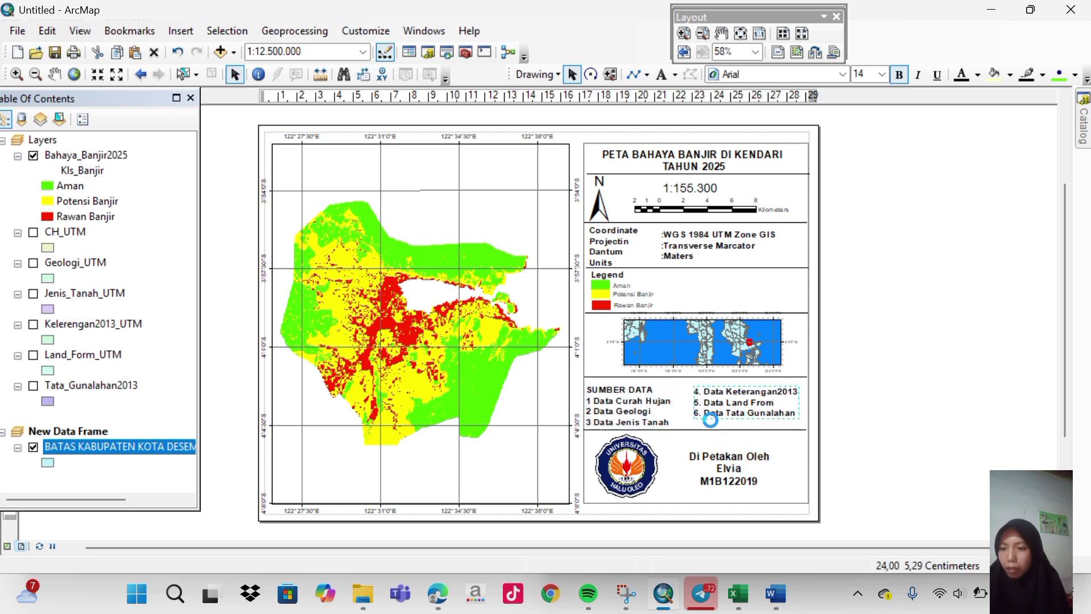
# Lower the divider line under the inset map and shift the inset map slightly.
pyautogui.click(676, 377)
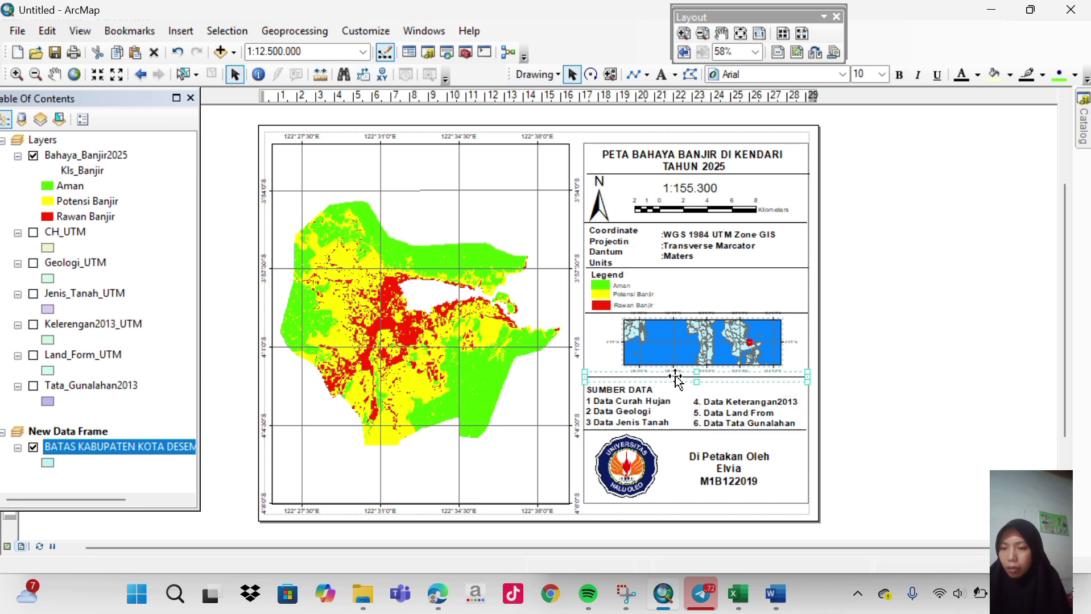
pyautogui.moveTo(676, 376); pyautogui.dragTo(676, 380)
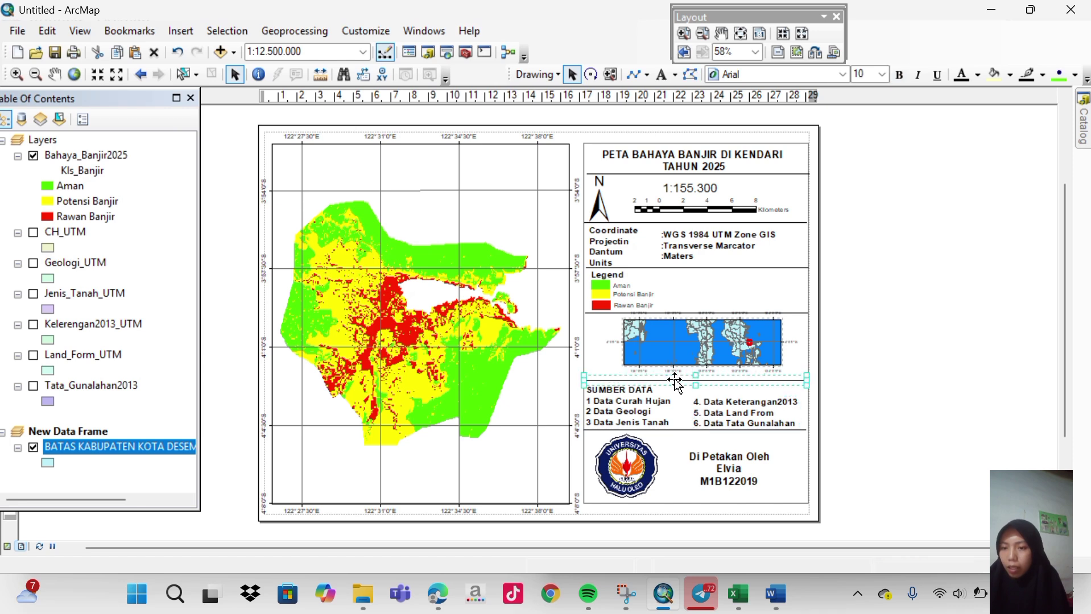
pyautogui.press('Down')
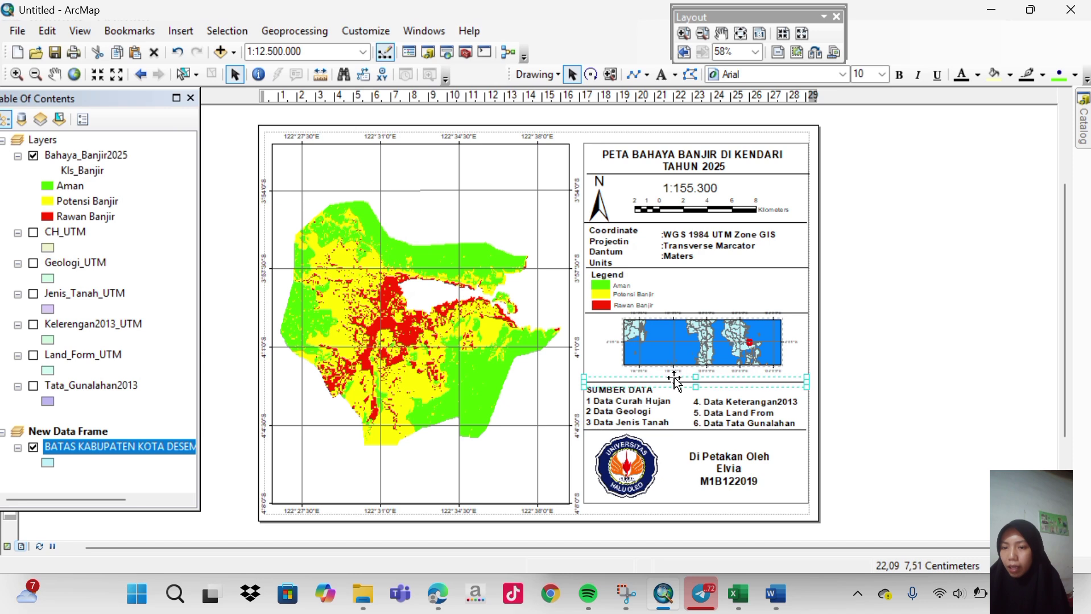
pyautogui.click(673, 373)
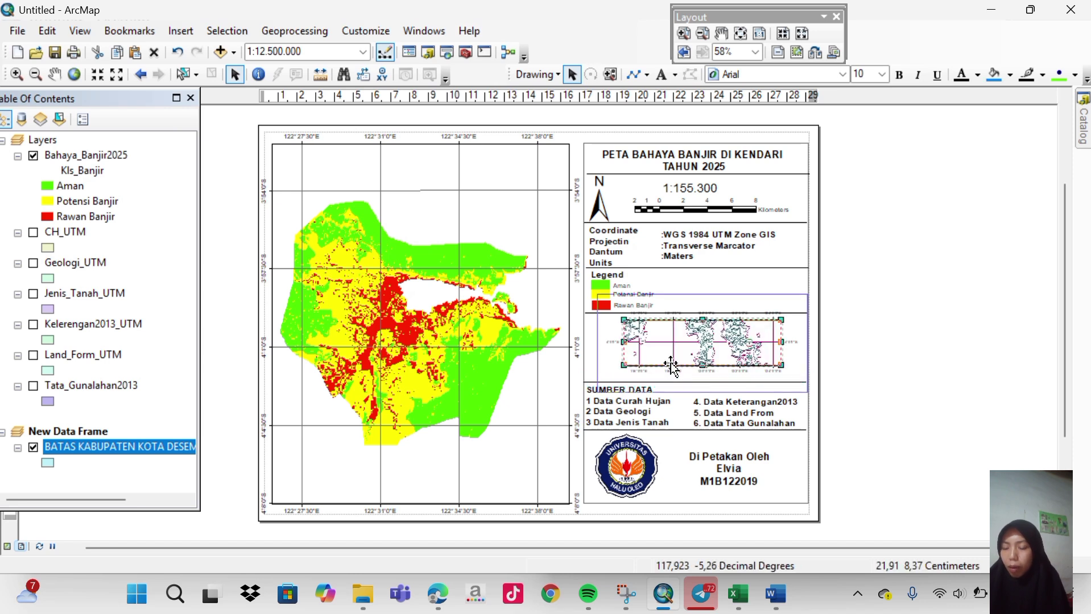
pyautogui.moveTo(670, 369); pyautogui.dragTo(671, 366)
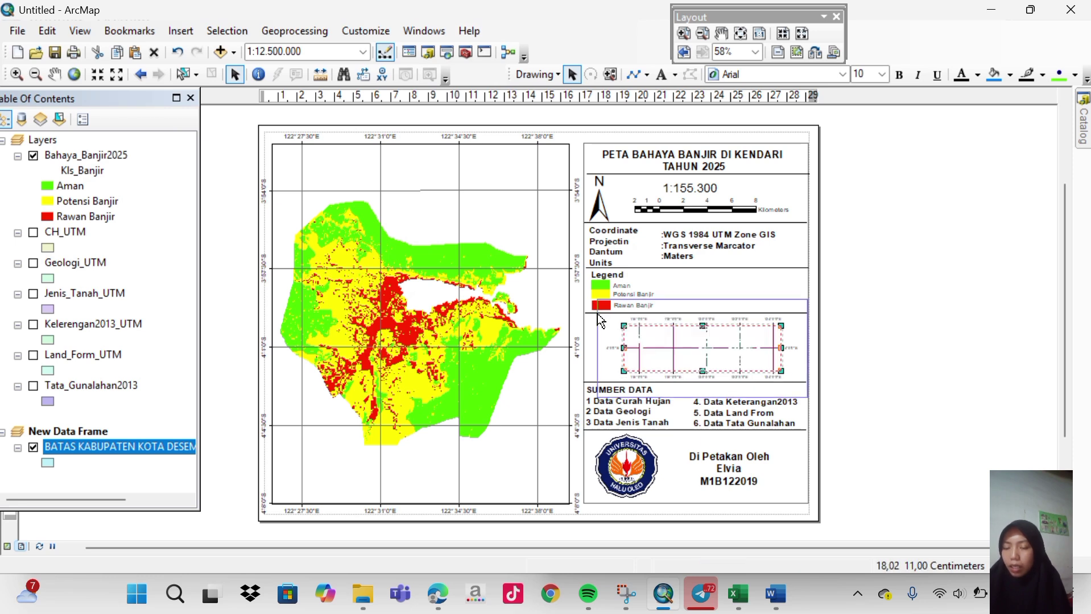
# Lower the separator line above the inset map and raise the one under the legend slightly.
pyautogui.click(591, 313)
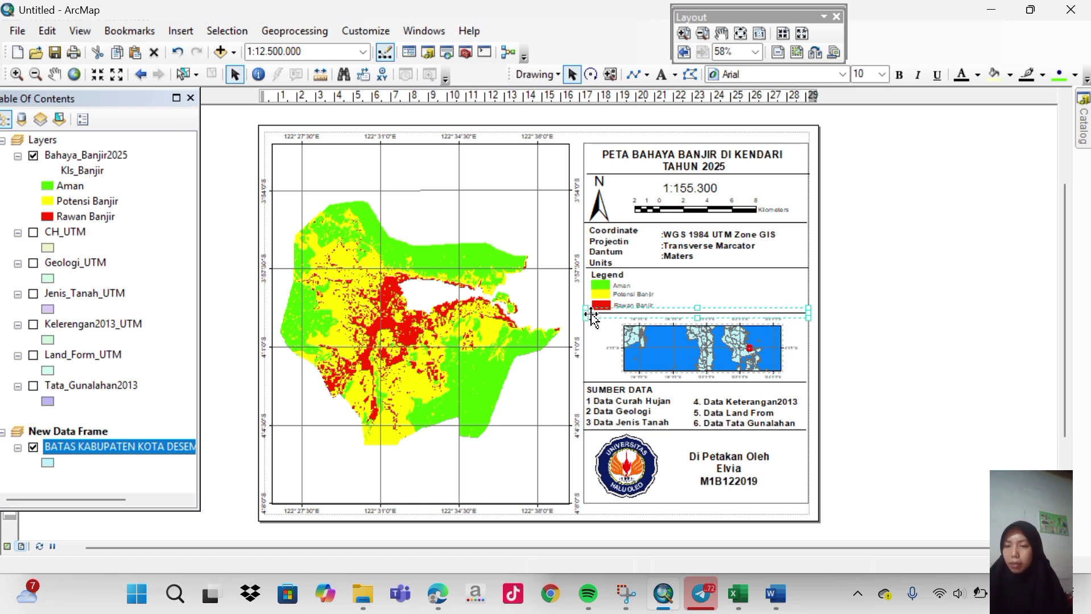
pyautogui.moveTo(591, 314); pyautogui.dragTo(592, 317)
pyautogui.click(891, 330)
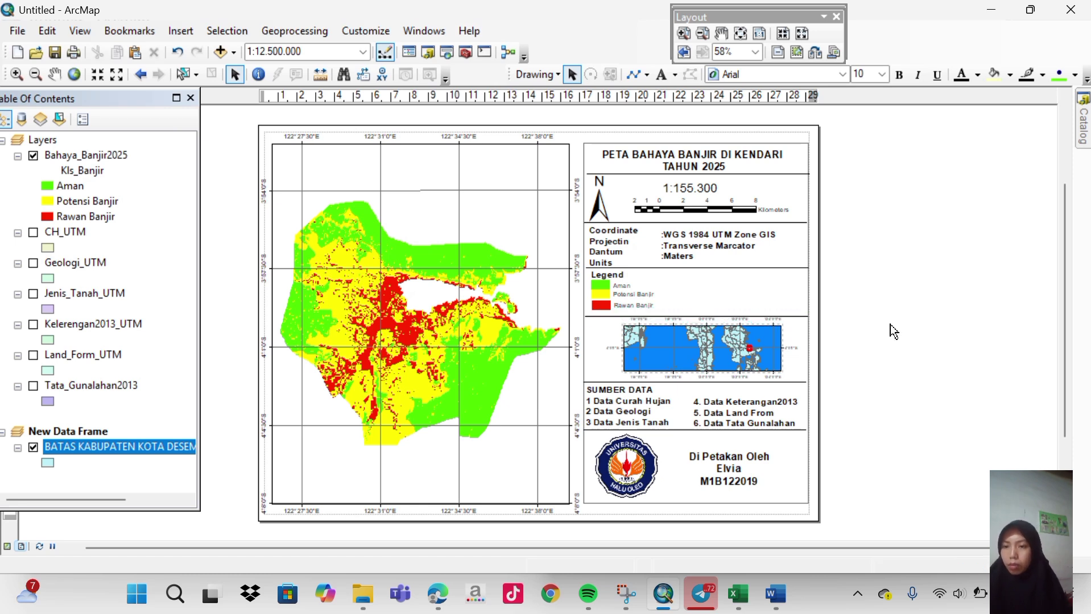
pyautogui.click(803, 317)
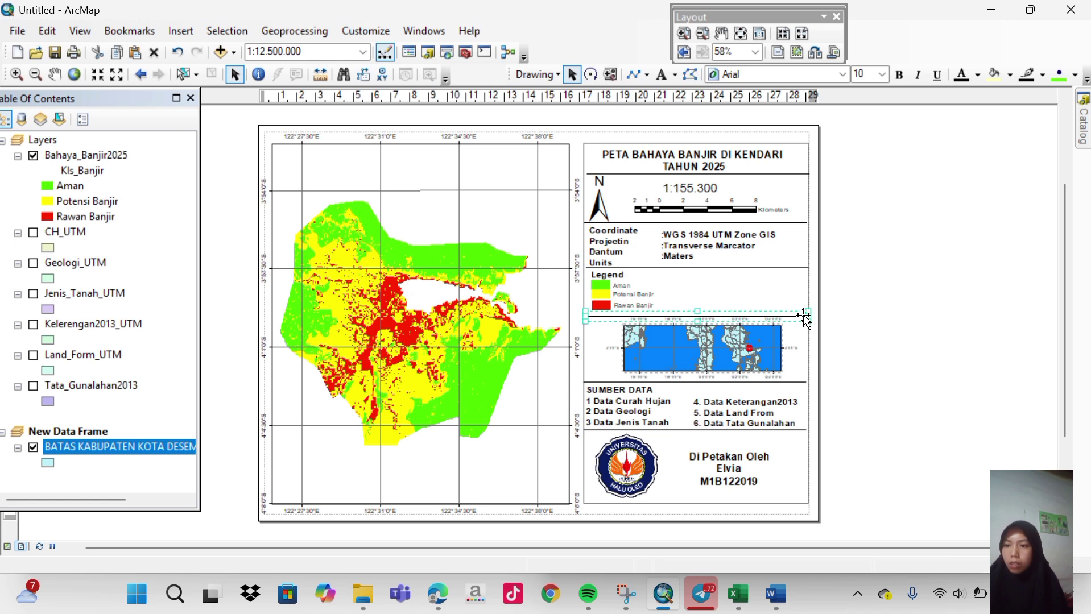
pyautogui.moveTo(803, 319); pyautogui.dragTo(804, 312)
# Realign the Rawan Banjir and Potensi Banjir legend entries beneath the Legend heading.
pyautogui.click(607, 304)
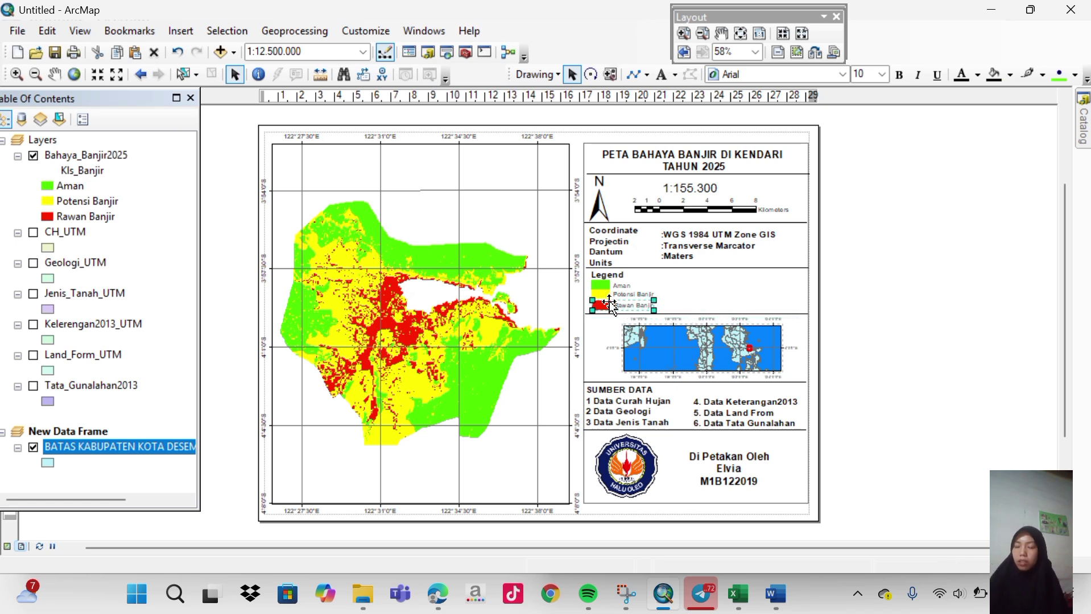
pyautogui.moveTo(607, 302); pyautogui.dragTo(604, 304)
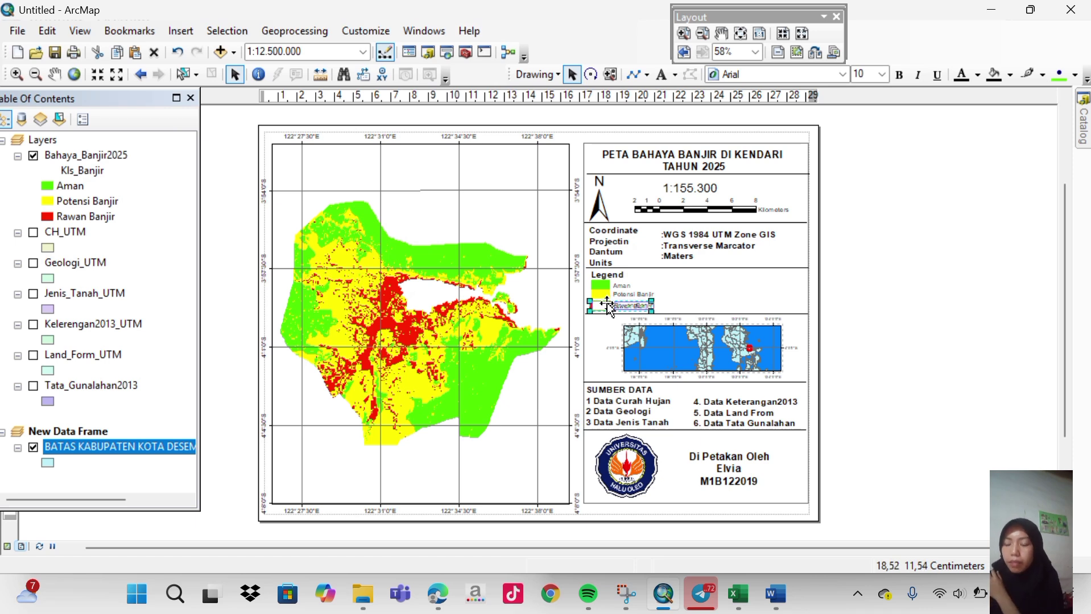
pyautogui.moveTo(605, 304); pyautogui.dragTo(607, 303)
pyautogui.click(918, 296)
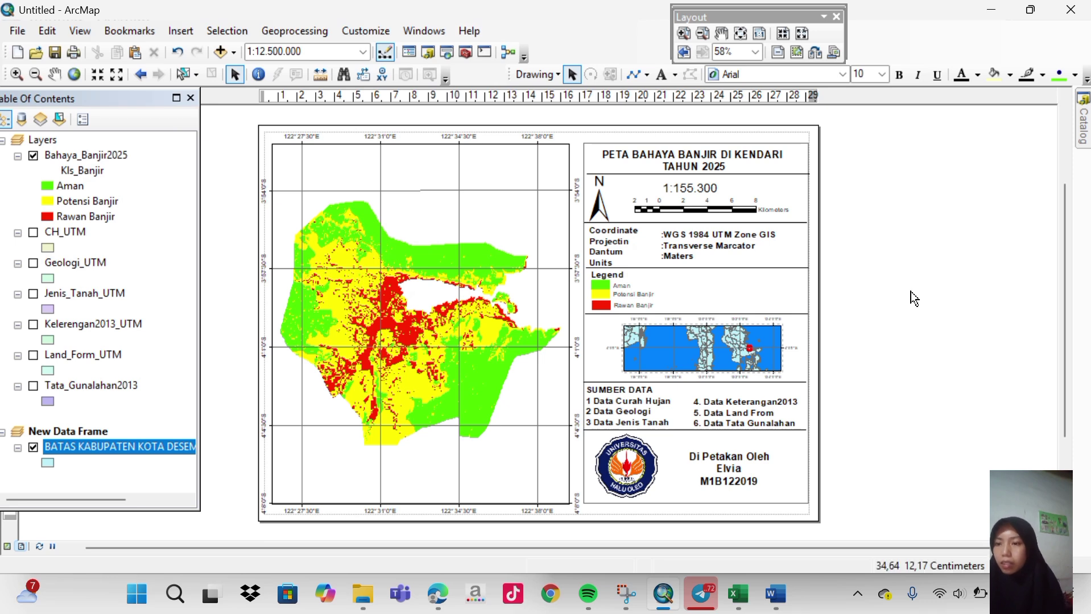
pyautogui.click(617, 275)
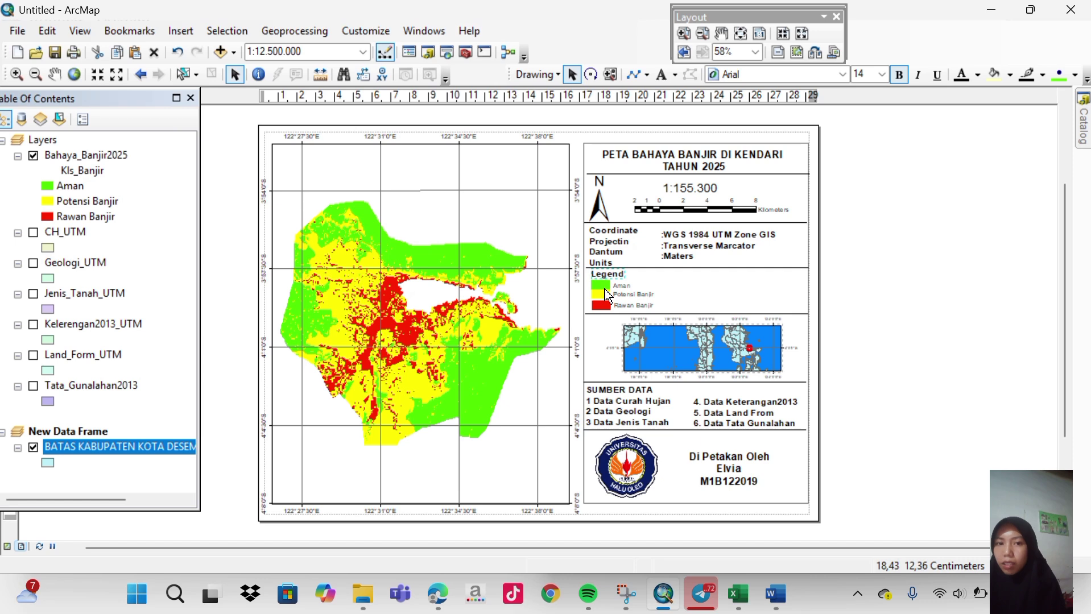
pyautogui.click(604, 306)
pyautogui.click(603, 307)
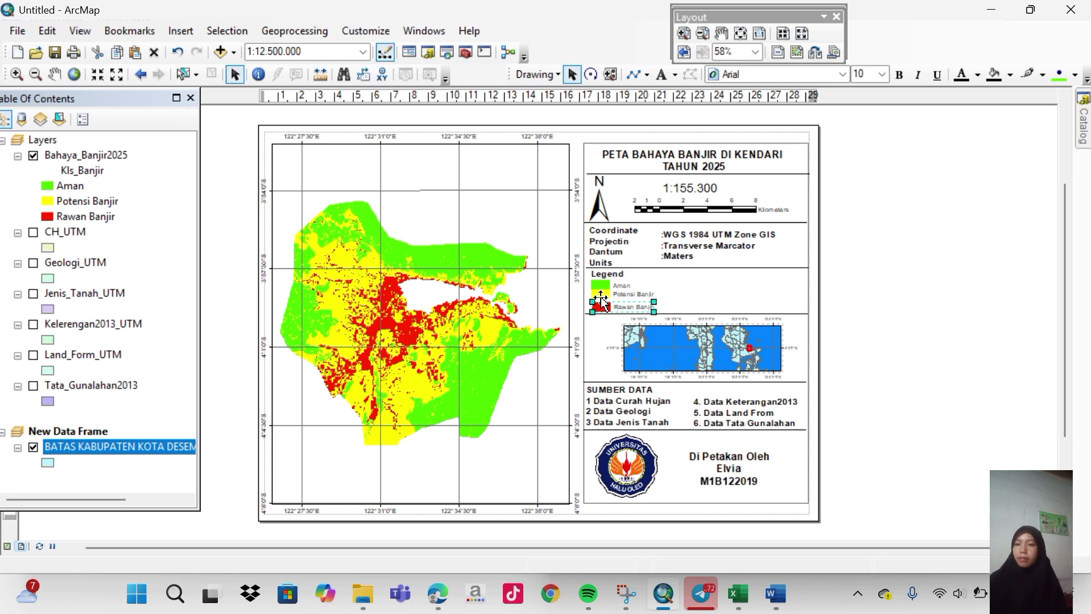
pyautogui.click(601, 298)
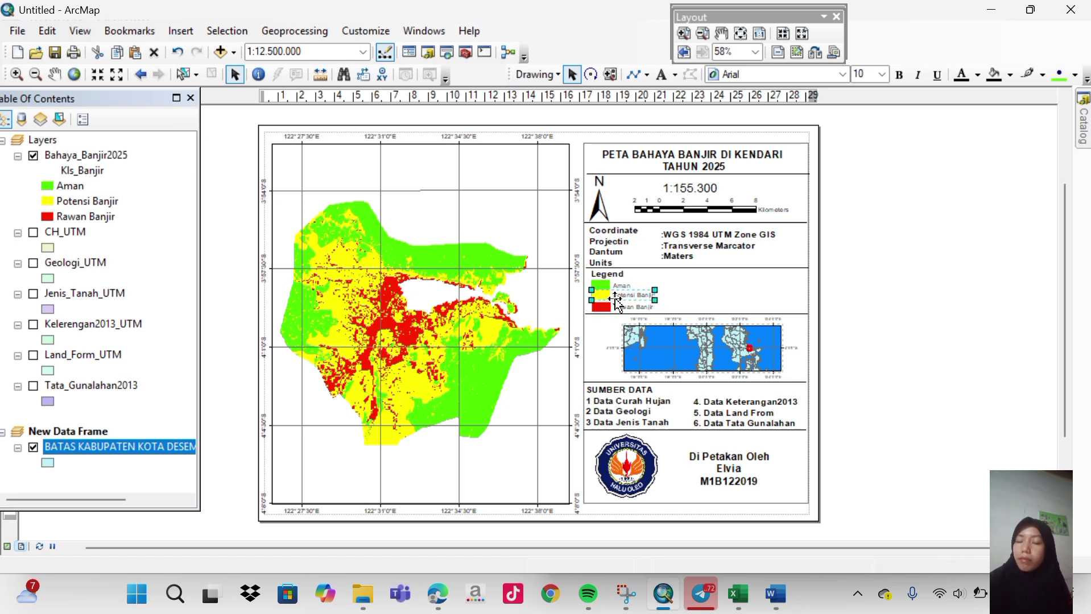
pyautogui.click(835, 318)
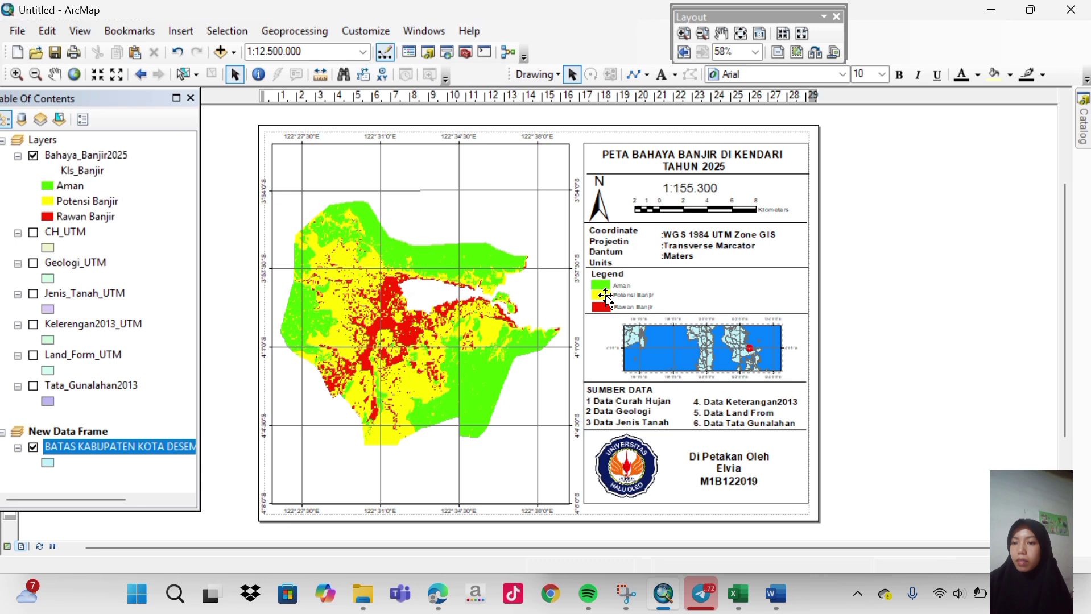
pyautogui.click(605, 297)
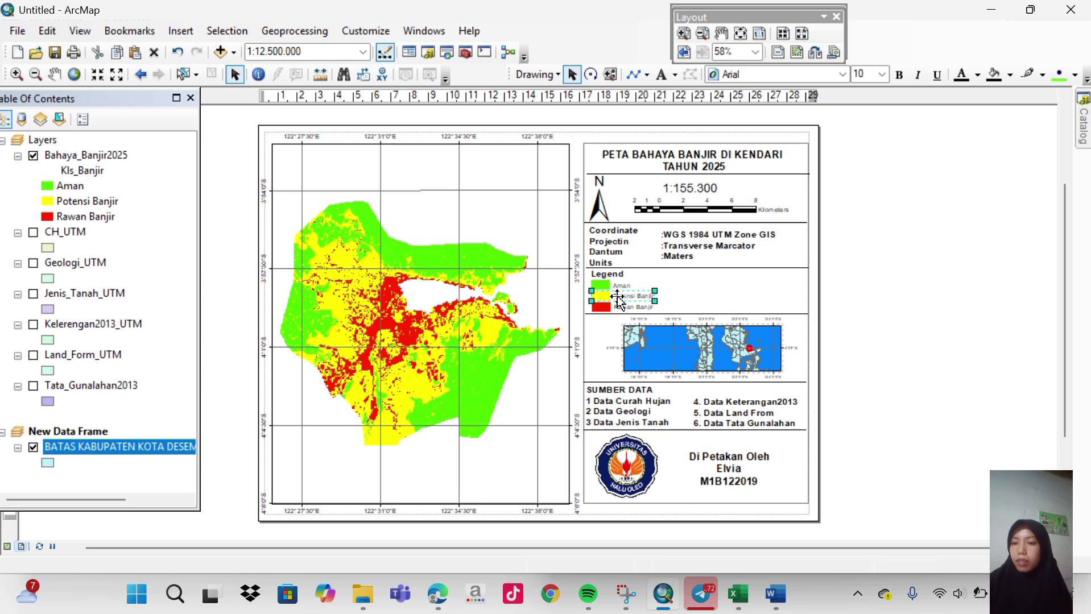
pyautogui.click(834, 310)
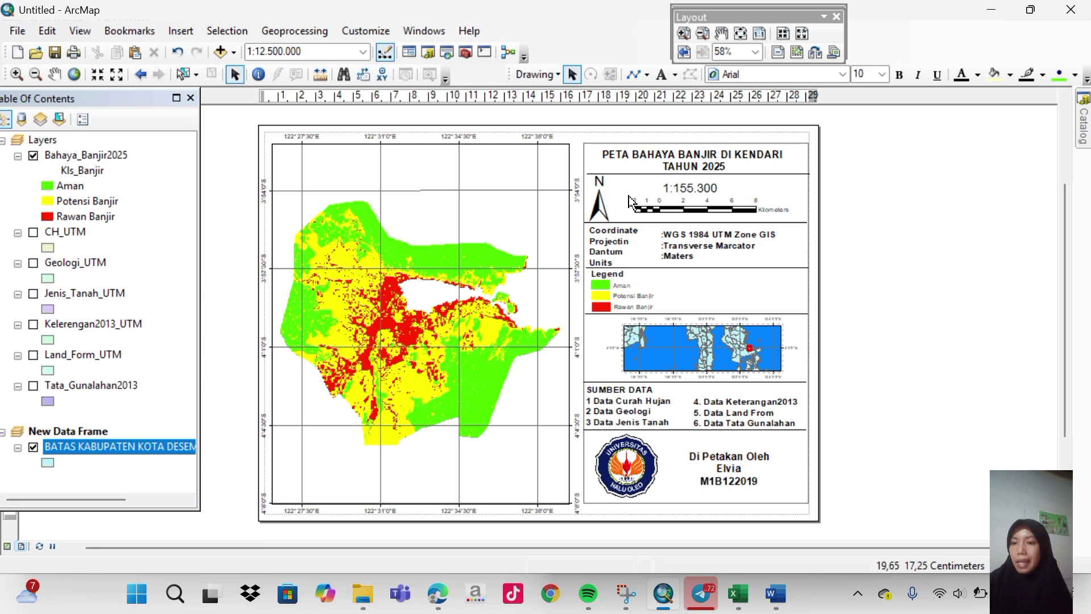
pyautogui.click(449, 22)
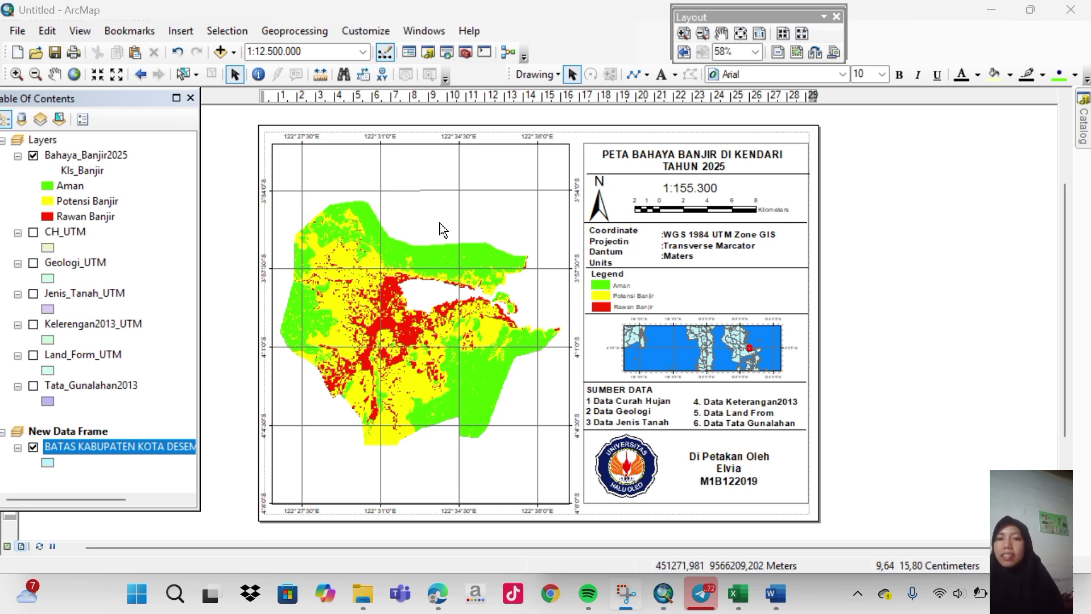
# Export the layout as a 200 dpi JPEG named 'PETA BANJIR LENGKAP' in the ArcGIS folder.
pyautogui.click(16, 32)
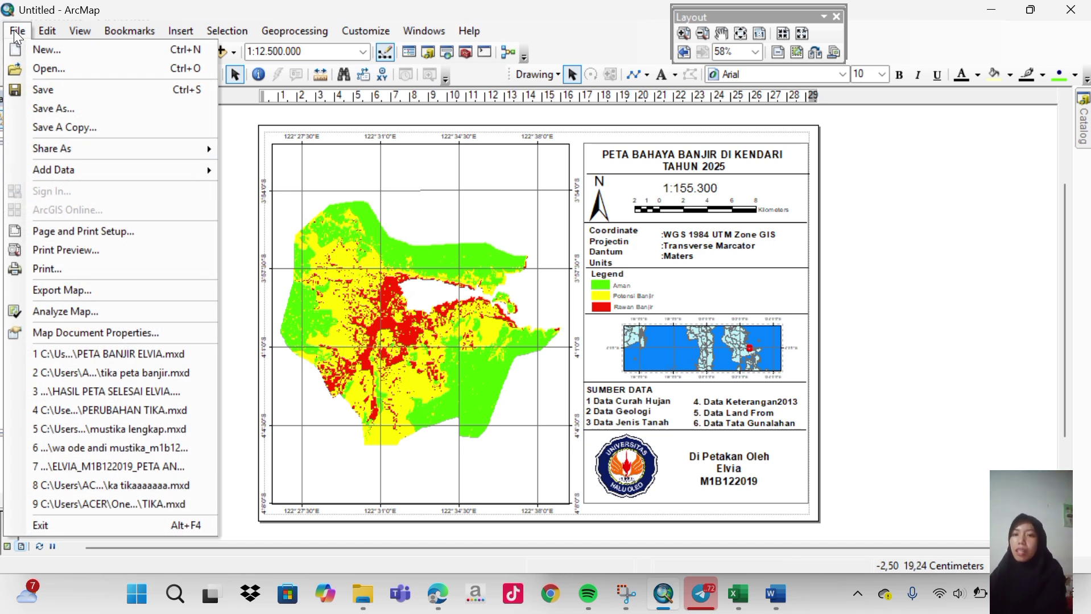
pyautogui.click(90, 296)
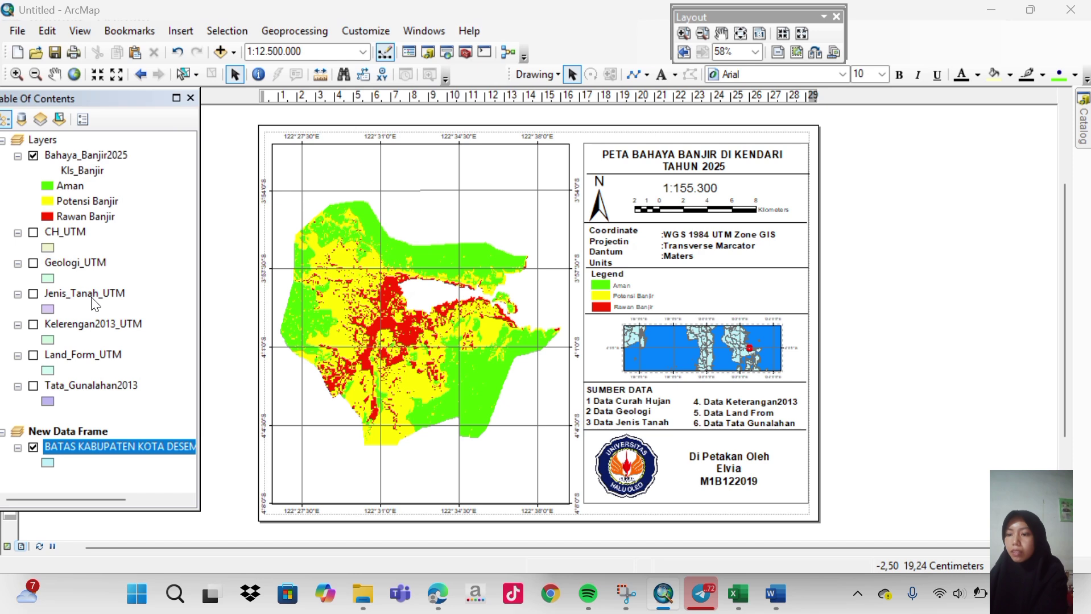
pyautogui.press('BackSpace')
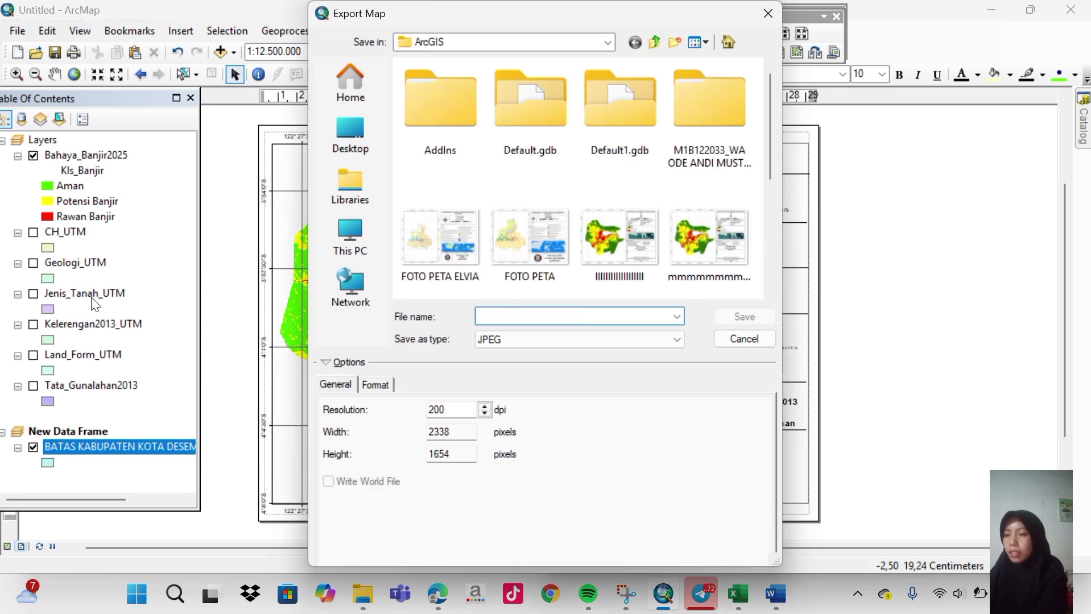
pyautogui.press('capslock')
pyautogui.write('ELVIA')
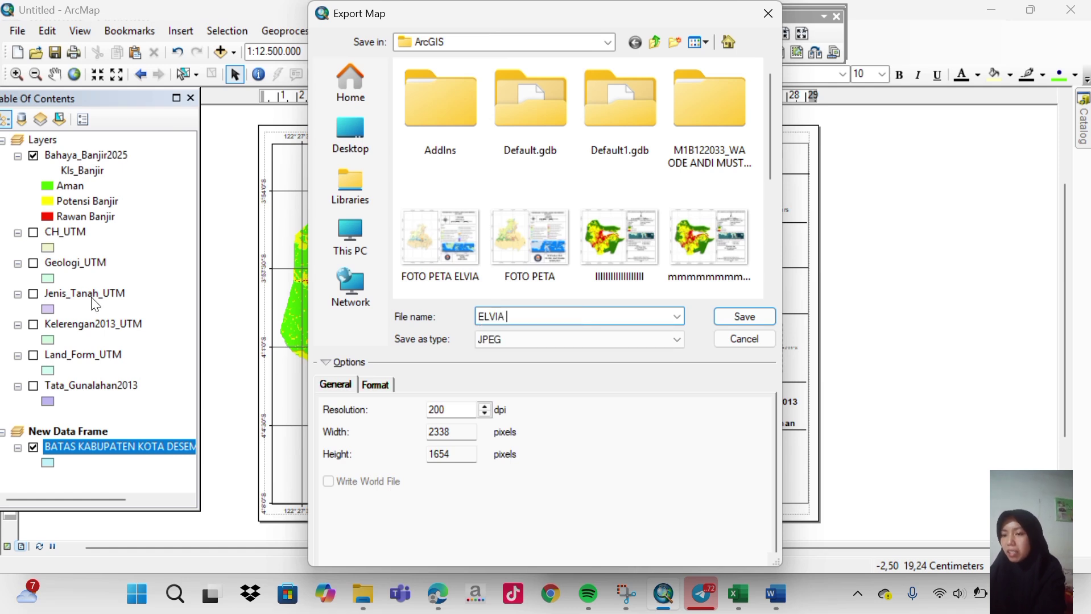
pyautogui.write('BS')
pyautogui.press('BackSpace')
pyautogui.write('A')
pyautogui.press('BackSpace')
pyautogui.press('BackSpace')
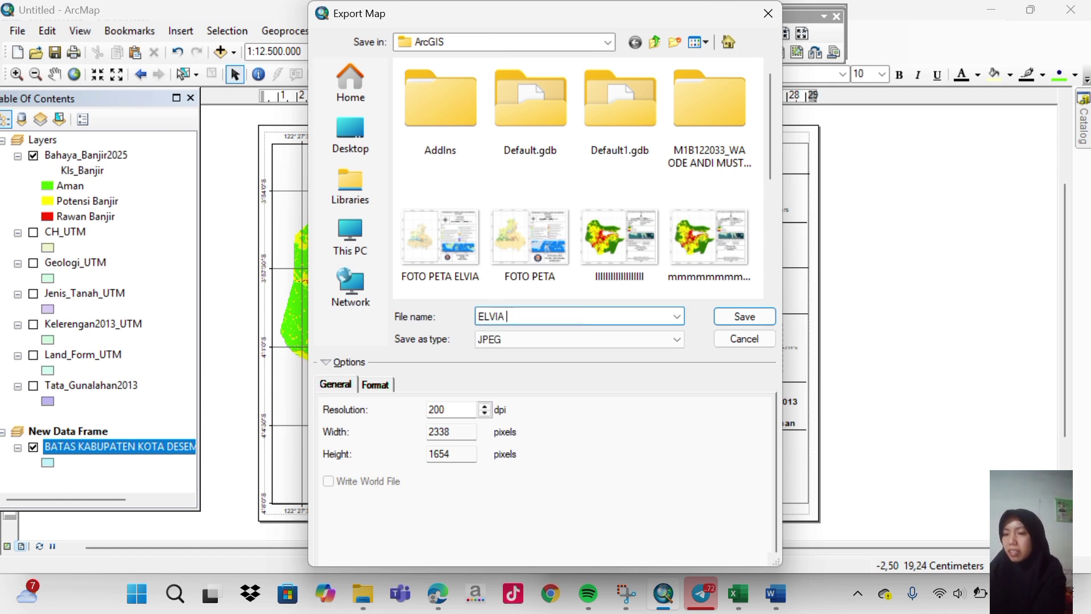
pyautogui.write('PETA ')
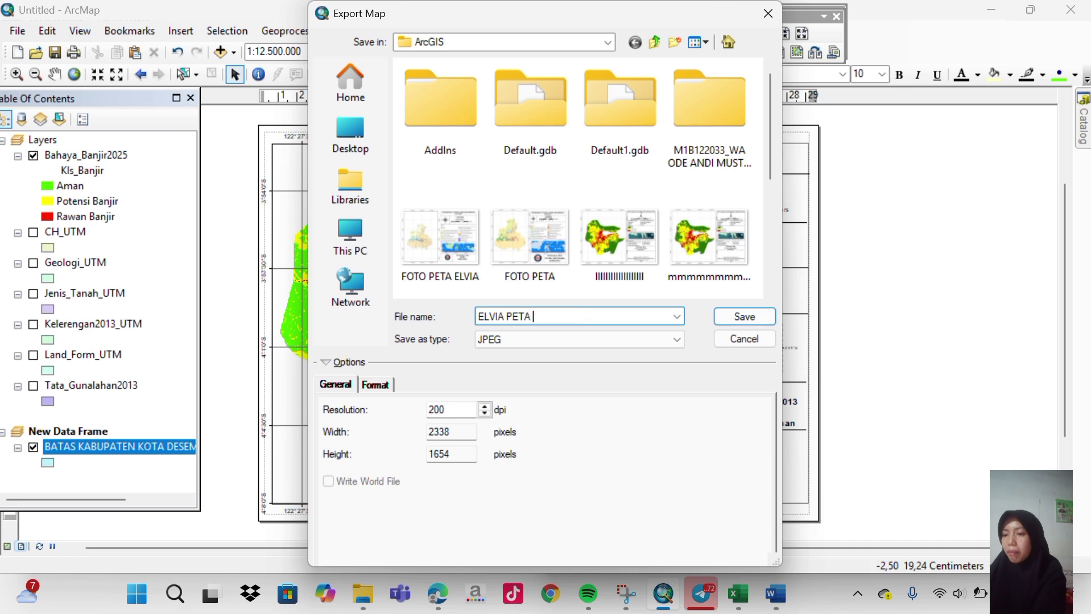
pyautogui.write('BANJI')
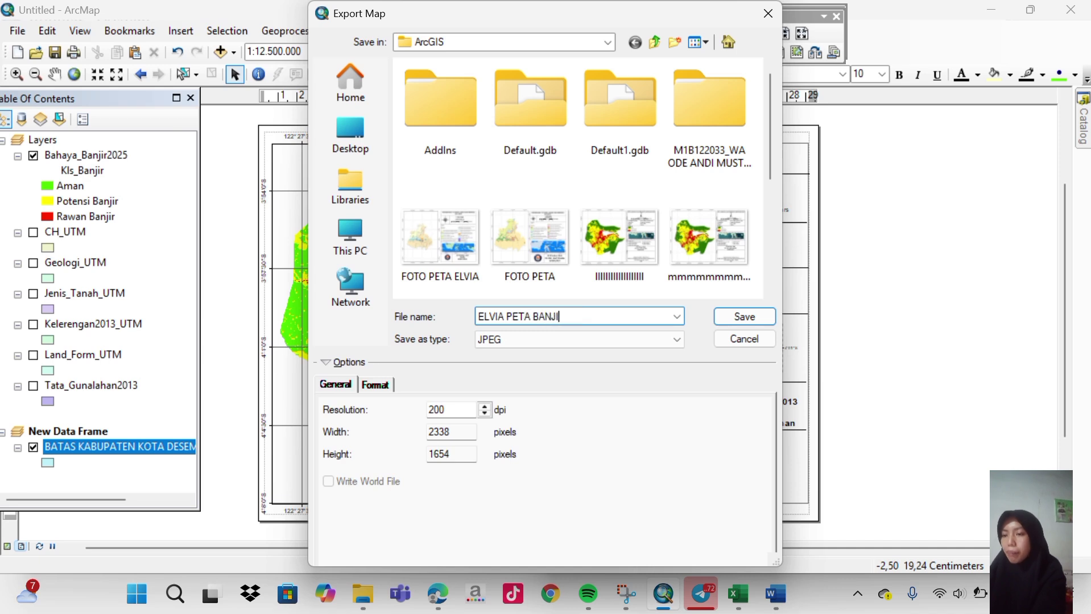
pyautogui.write('R LENGKAP')
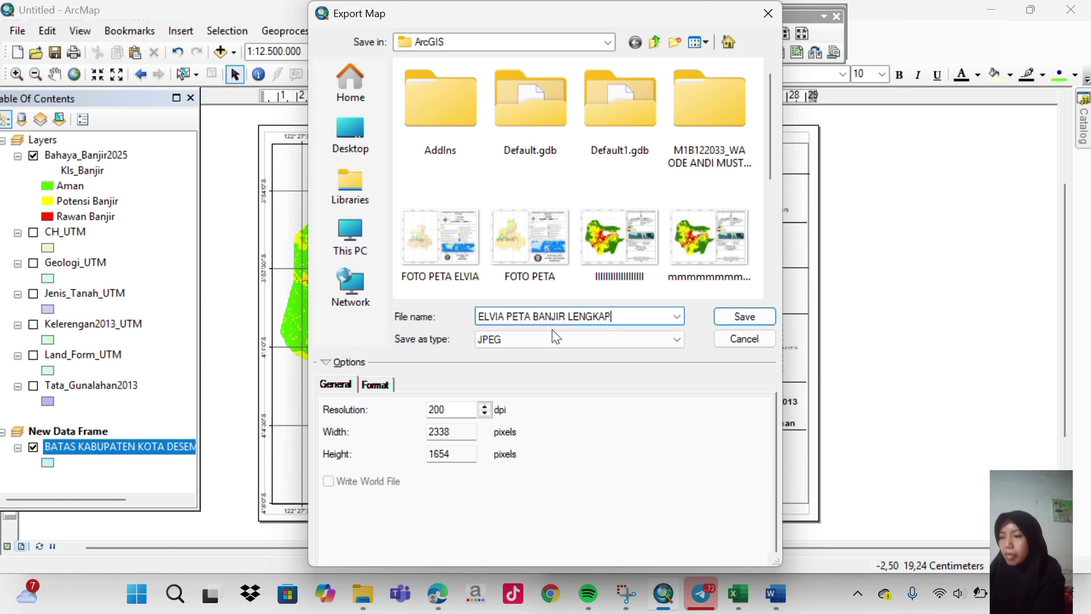
pyautogui.click(731, 319)
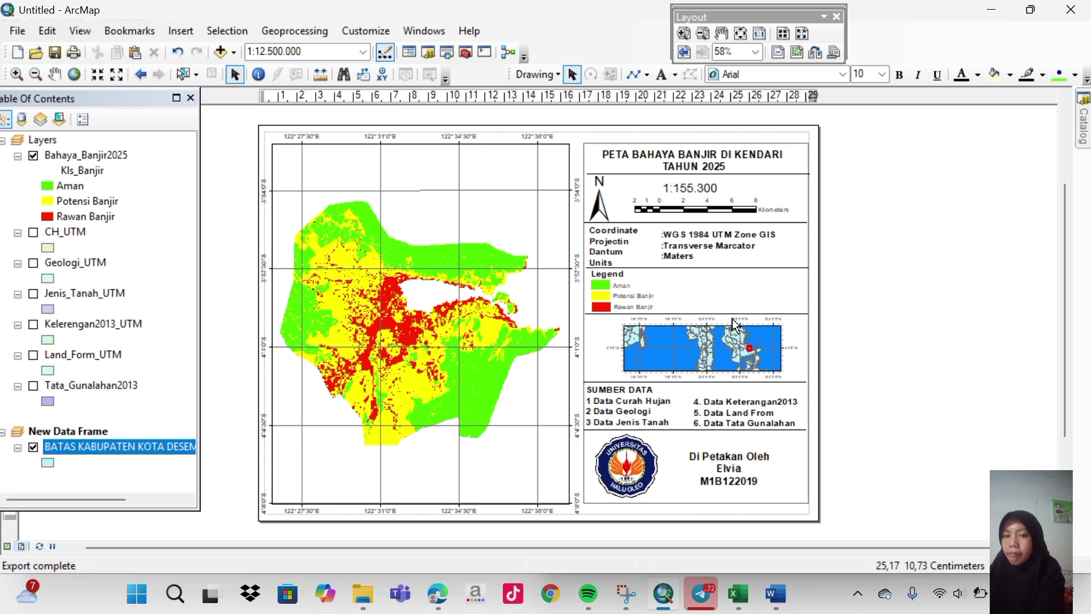
# Open the exported PETA BANJIR LENGKAP JPEG from the ArcGIS folder in File Explorer.
pyautogui.click(361, 594)
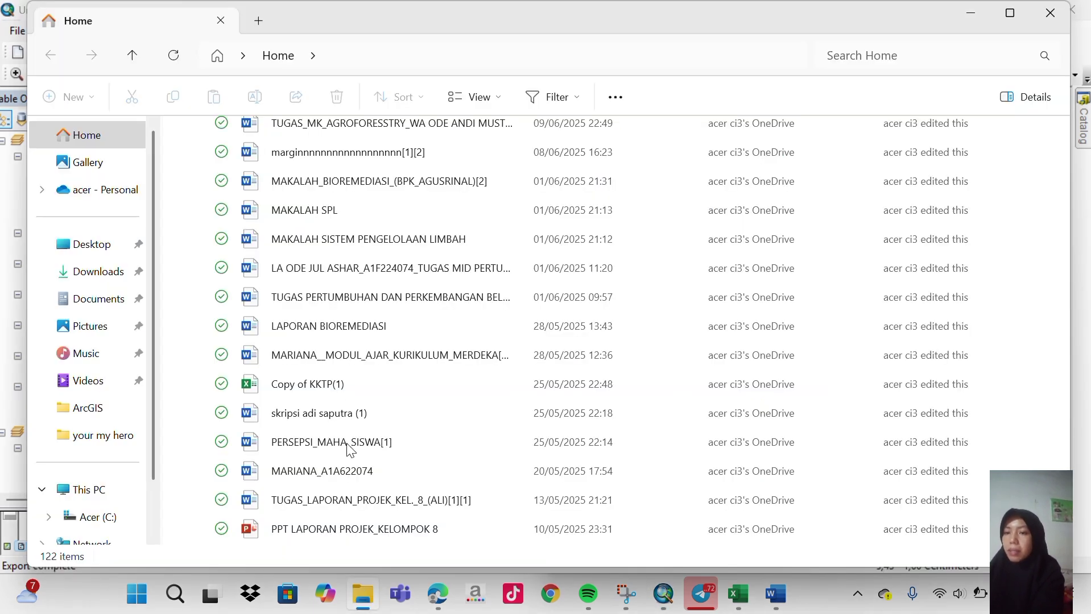
pyautogui.scroll(3, 324, 364)
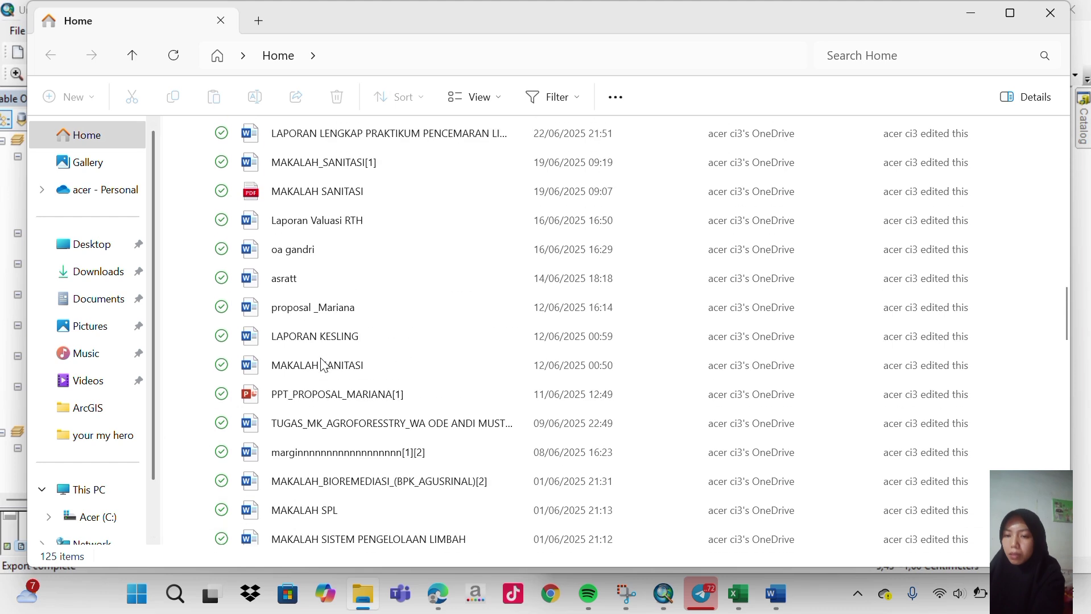
pyautogui.click(113, 405)
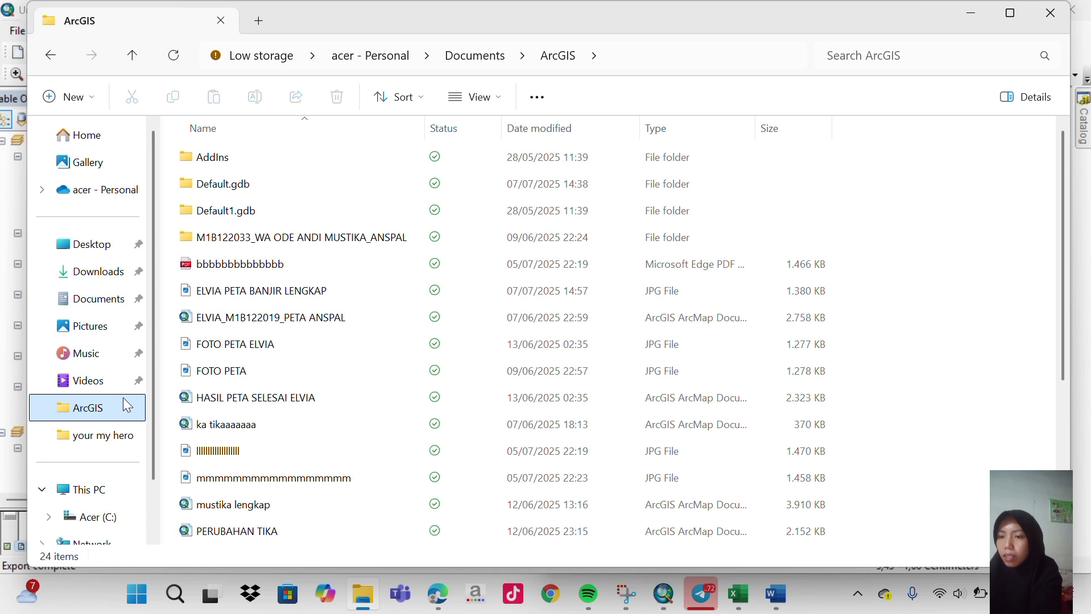
pyautogui.doubleClick(294, 300)
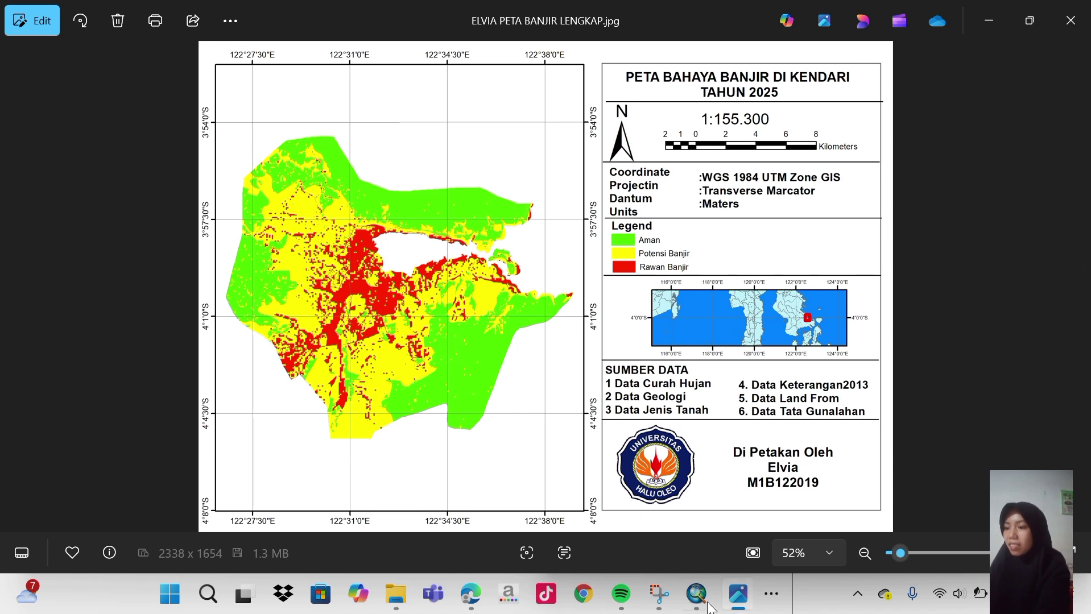
# After reviewing the exported image in Photos, switch back to the ArcMap layout.
pyautogui.moveTo(696, 593)
pyautogui.click(690, 535)
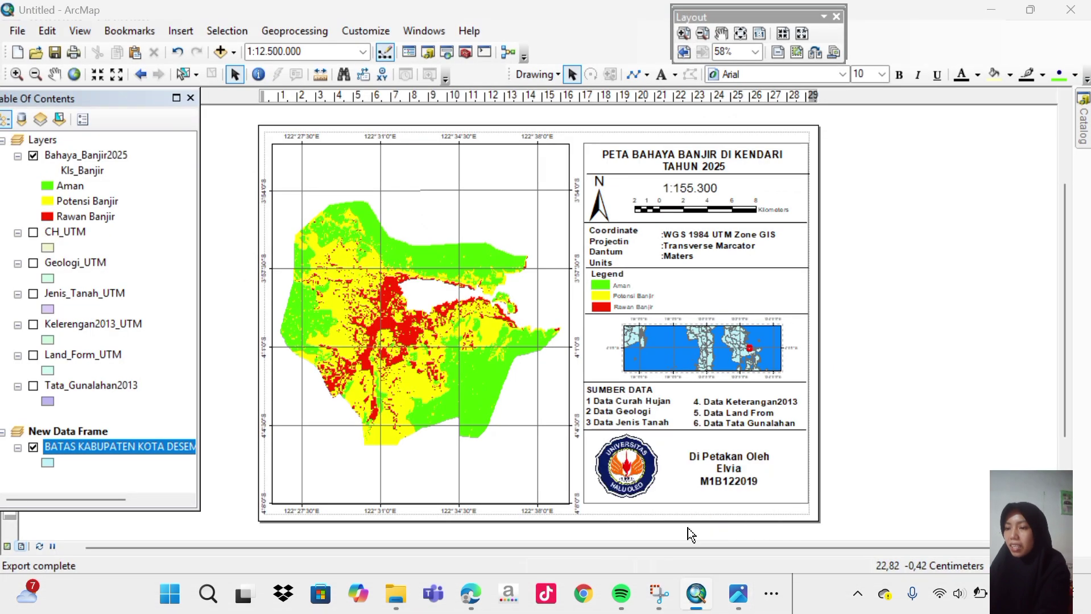